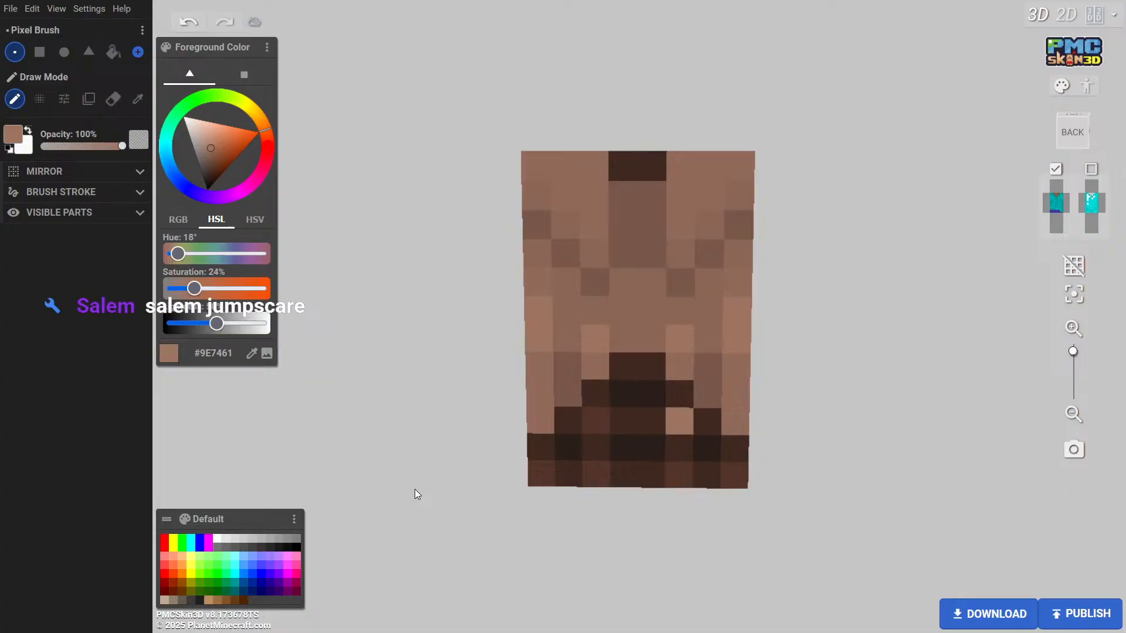
Undo the last stroke on the torso's back, and show the head together with the outer layer
key(ctrl+z)
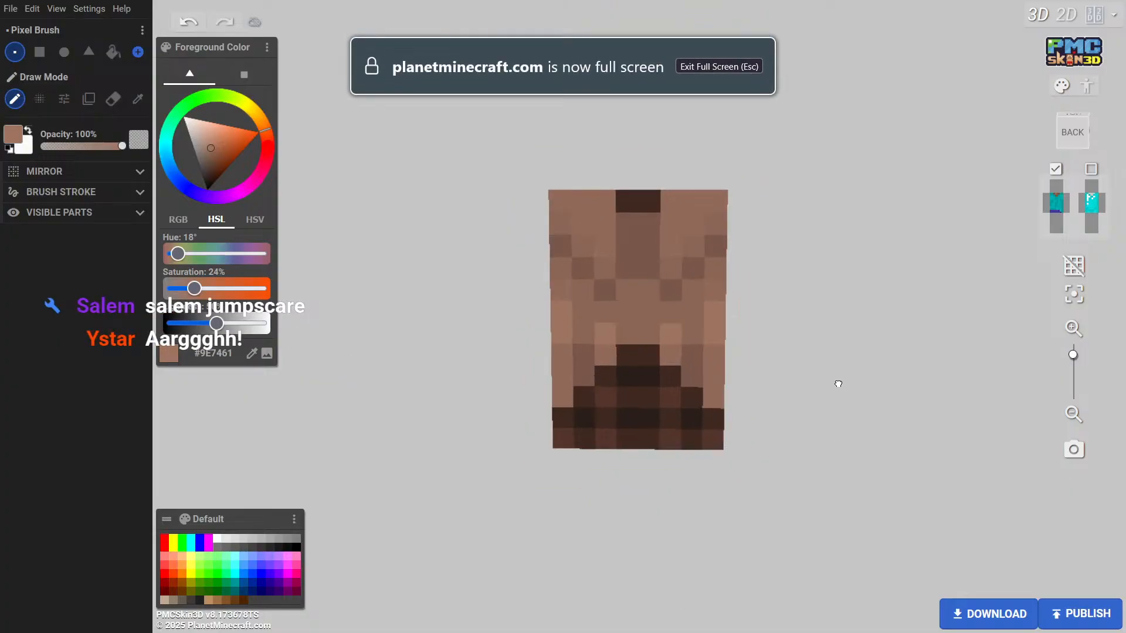
drag(836, 382, 1006, 216)
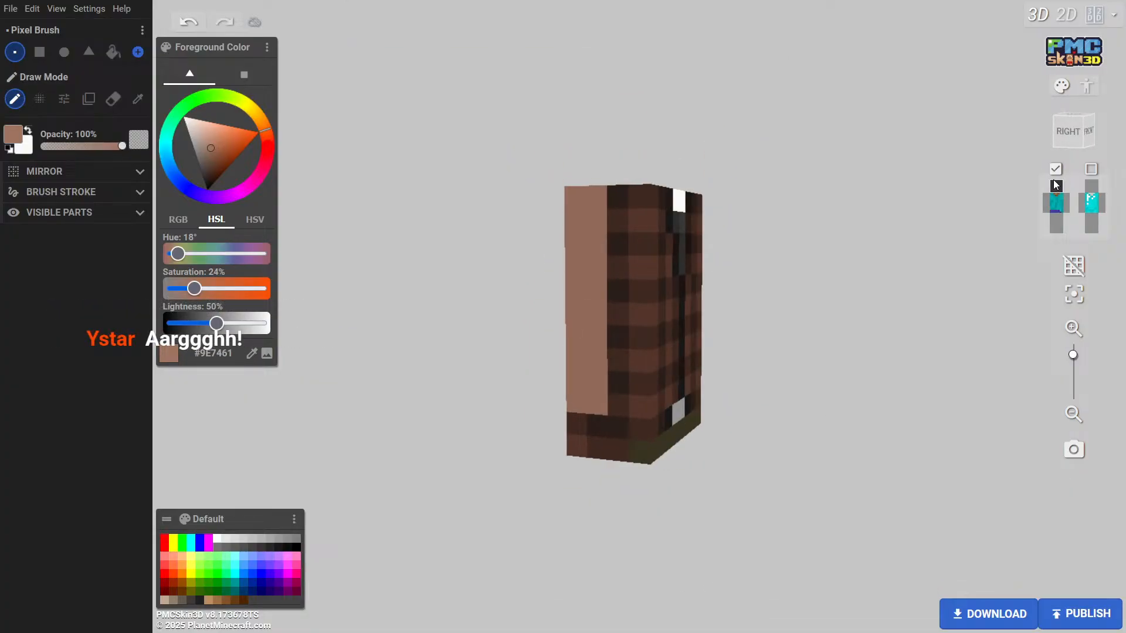
click(1058, 187)
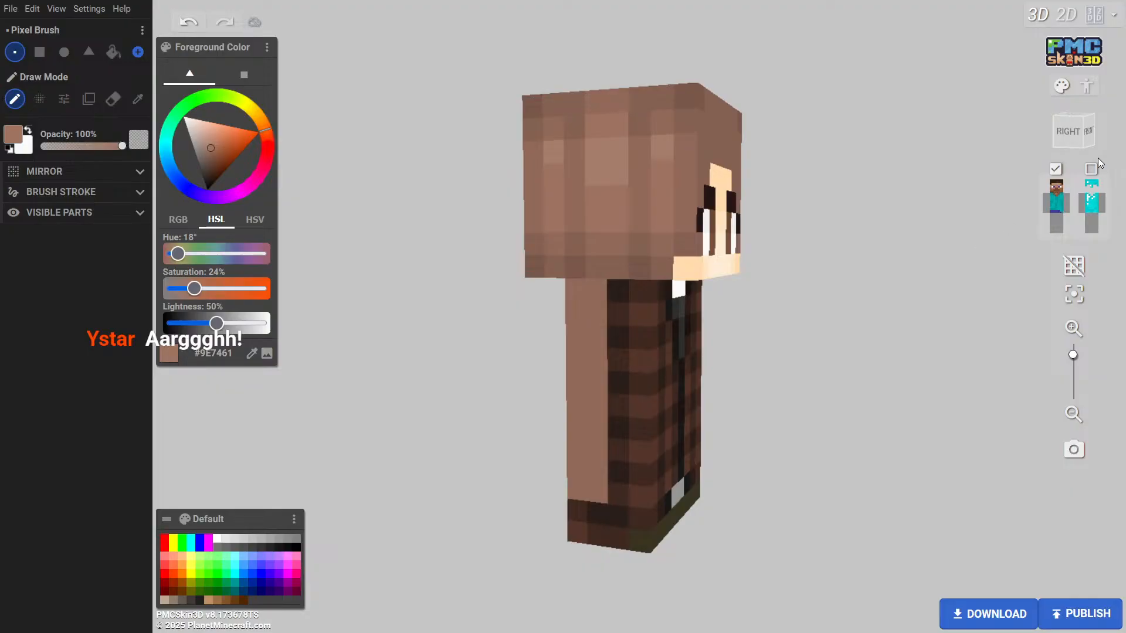
click(1091, 169)
drag(936, 303, 789, 337)
scroll(762, 314, down, 3)
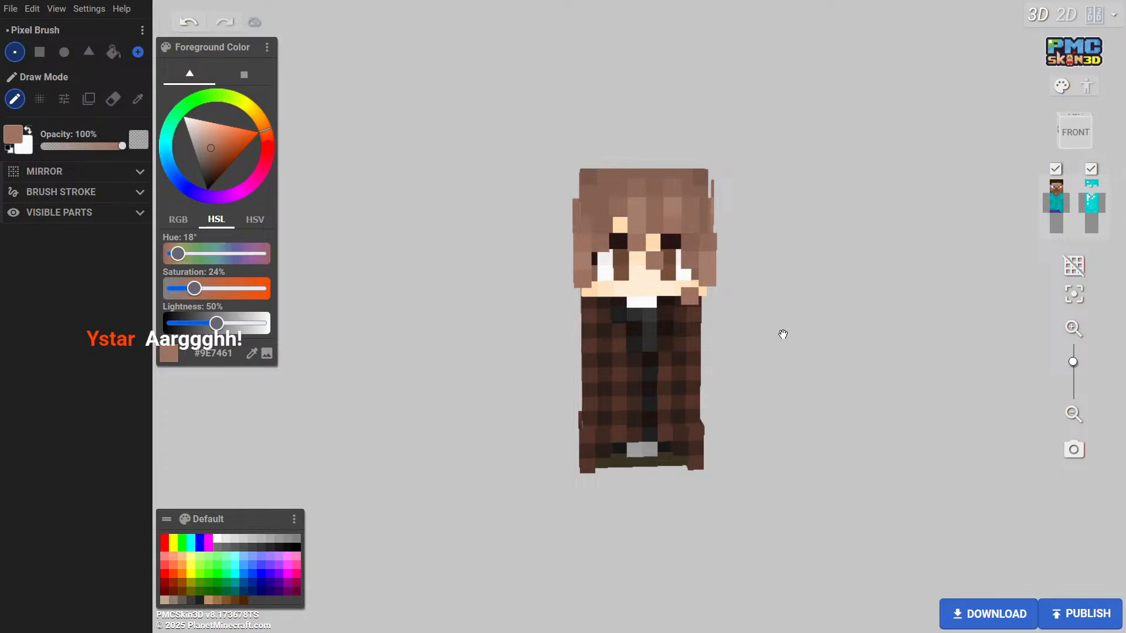
Examine the hair, face and coat of the skin from the front, side, back and below
drag(782, 334, 849, 349)
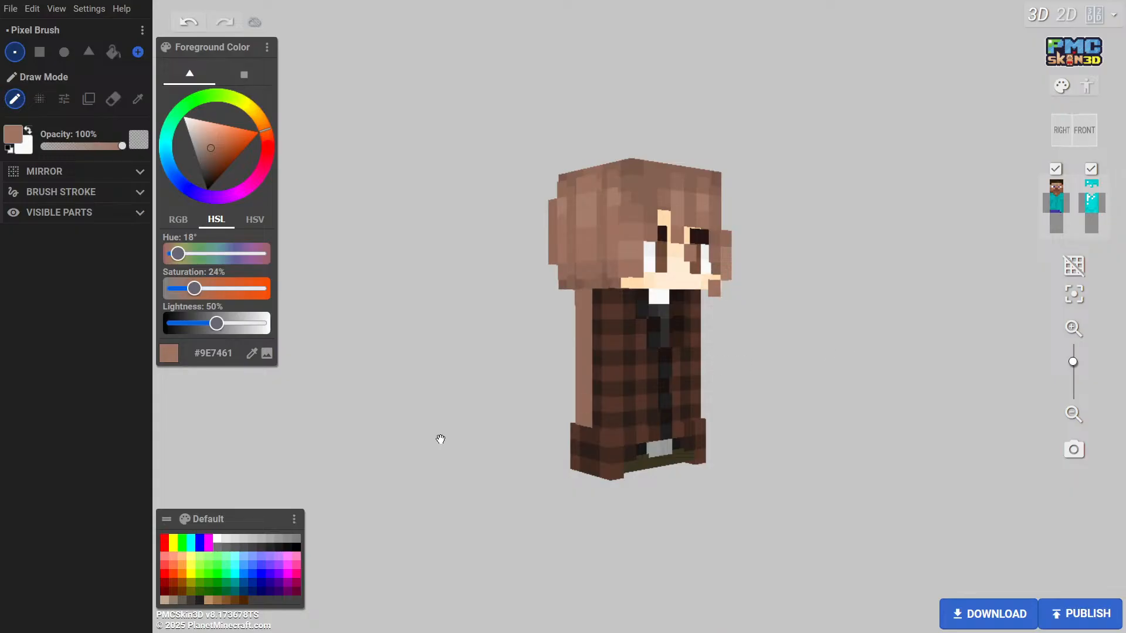
drag(441, 439, 891, 432)
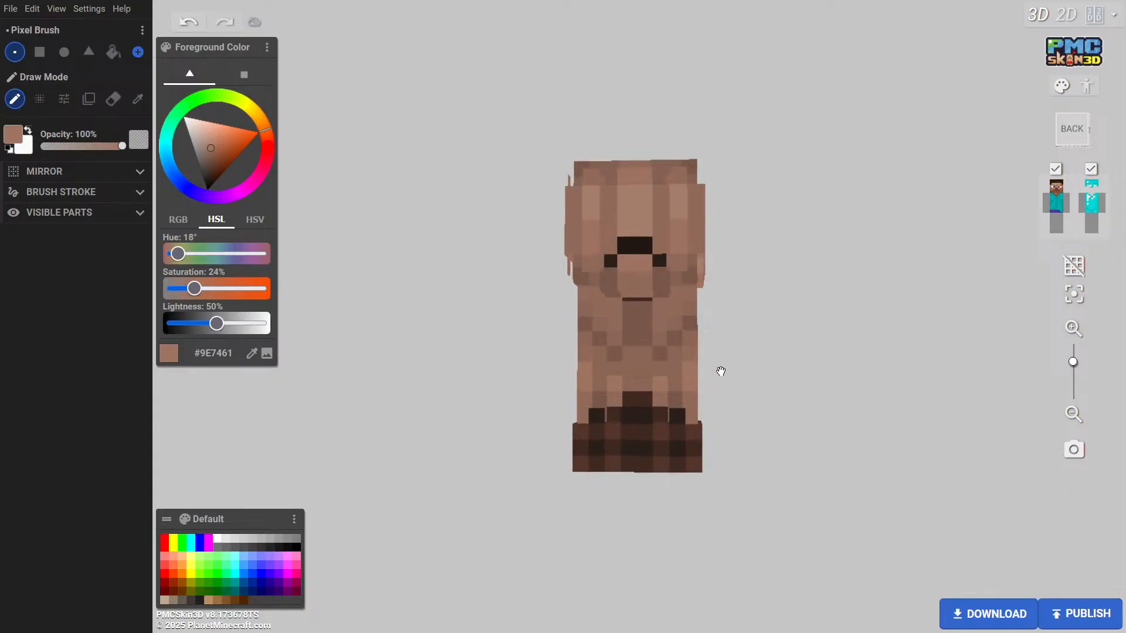
drag(789, 393, 315, 404)
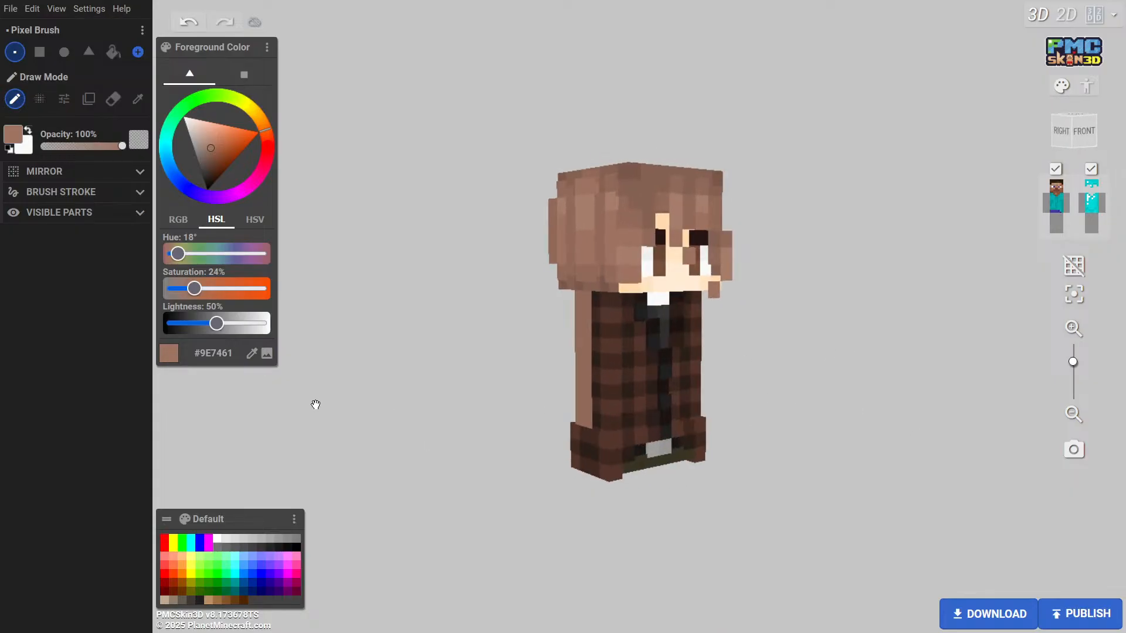
drag(1015, 397, 782, 379)
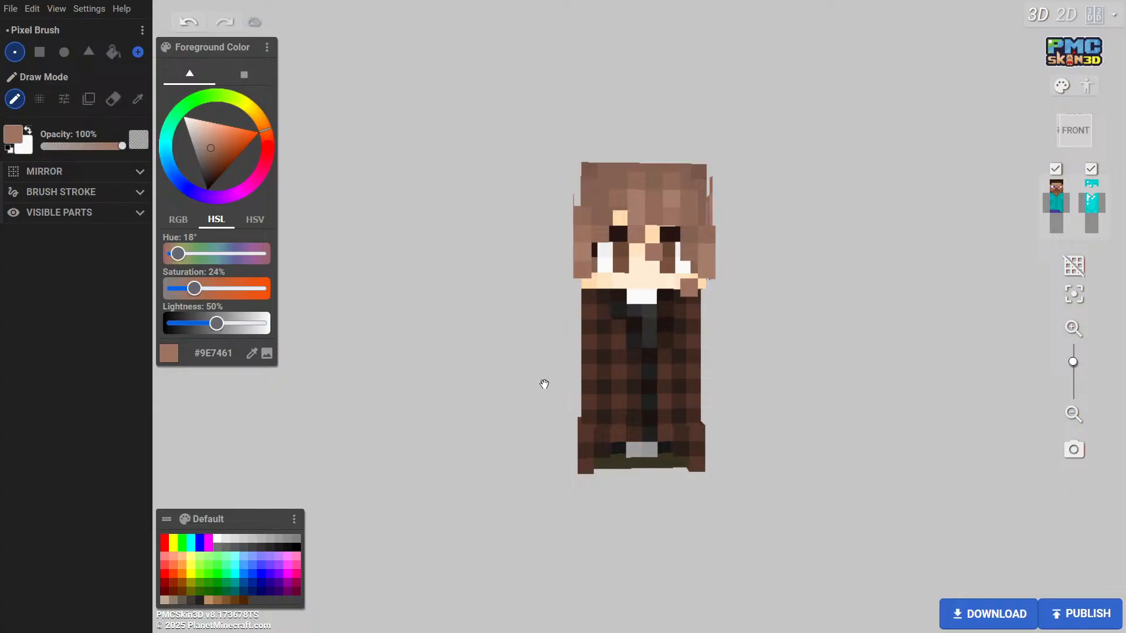
scroll(516, 373, up, 3)
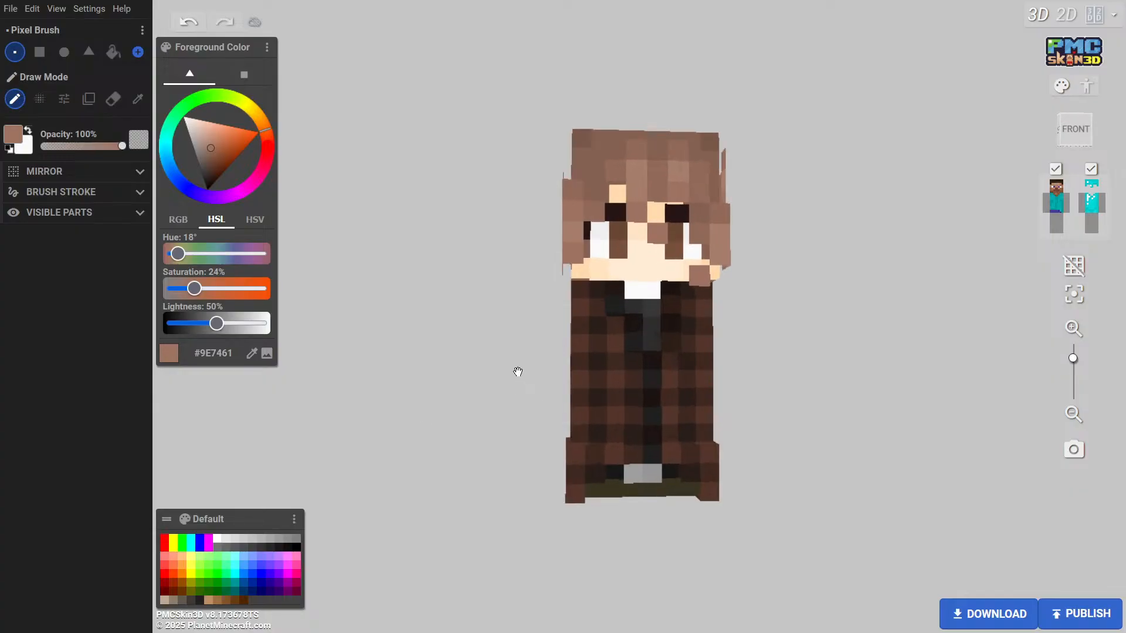
drag(500, 414, 907, 421)
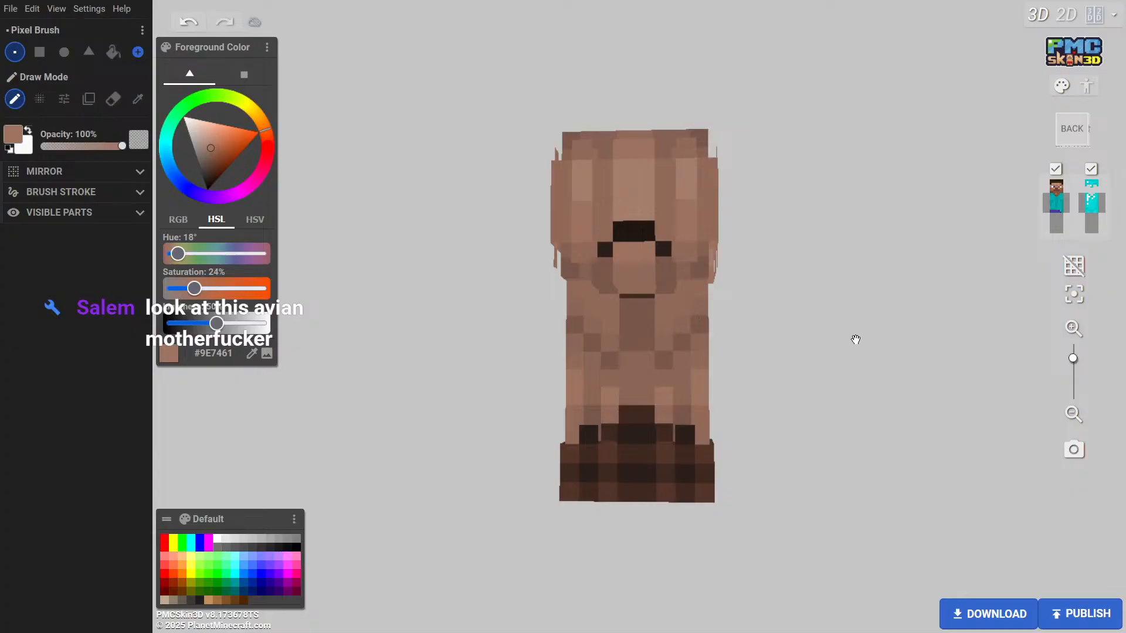
drag(855, 340, 816, 334)
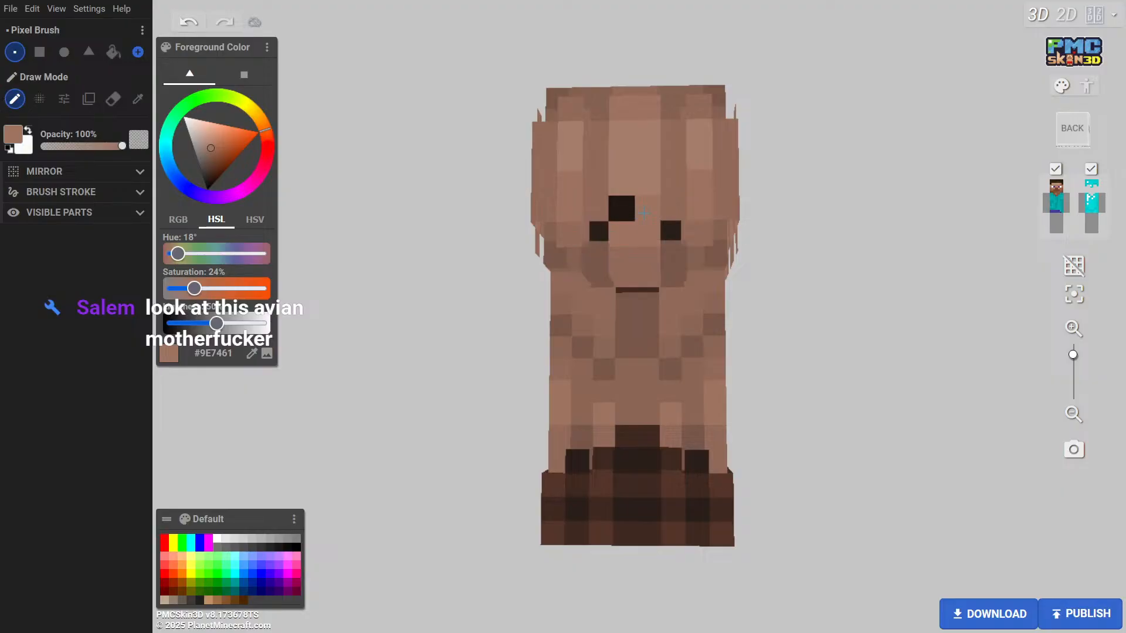
drag(829, 269, 721, 207)
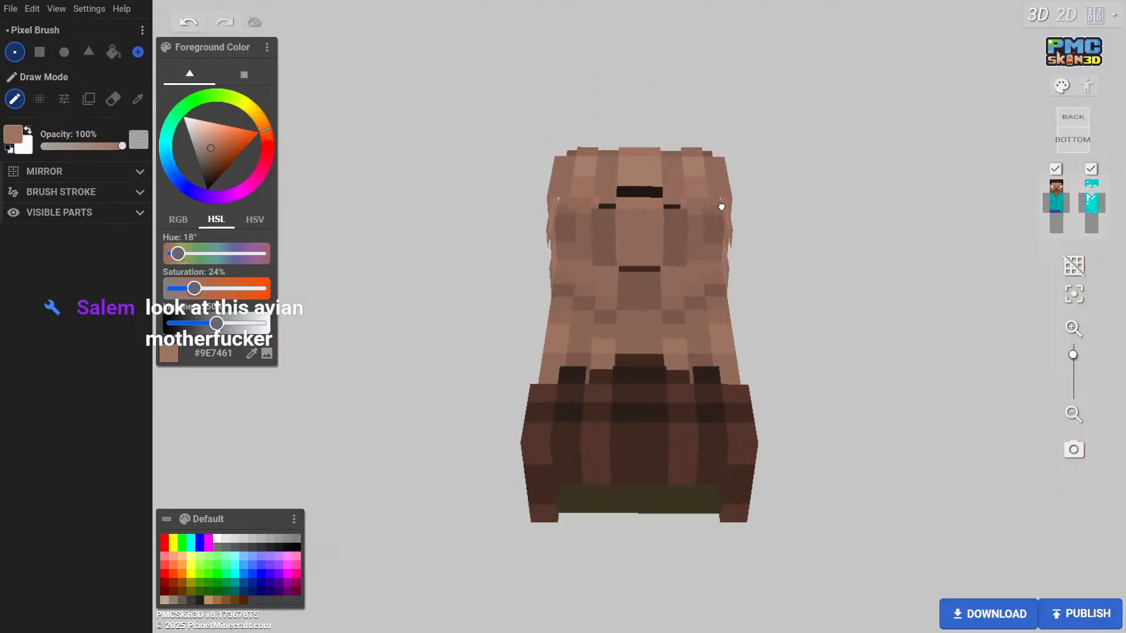
Isolate the head and paint the middle strip of the hair on its underside in the sampled brown #78574A
click(1058, 205)
click(1092, 212)
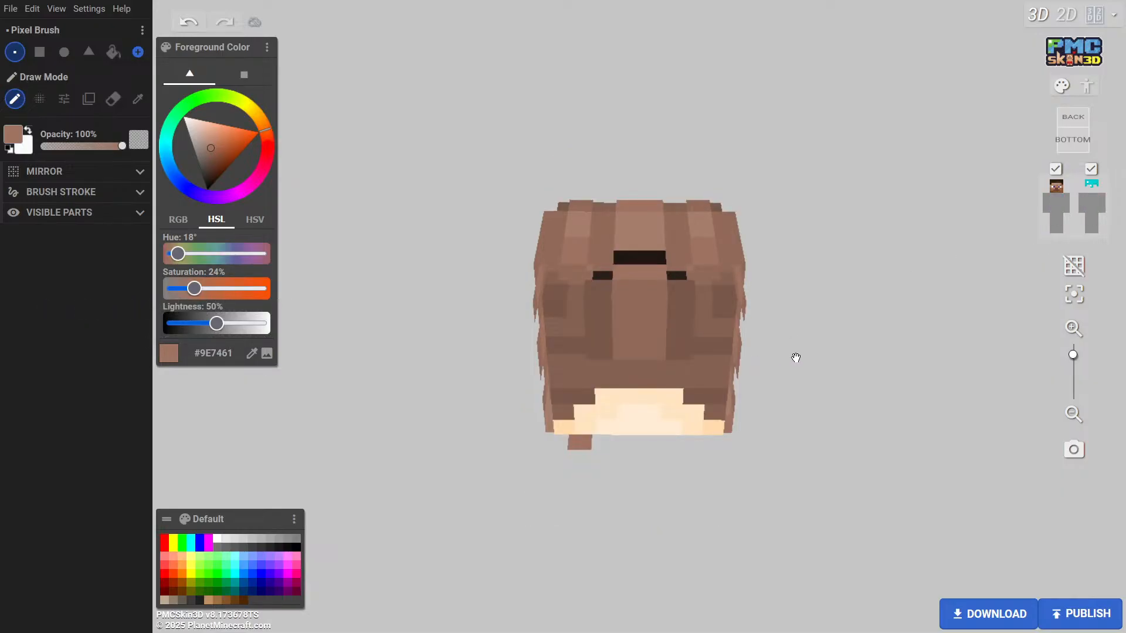
drag(795, 357, 785, 342)
click(113, 99)
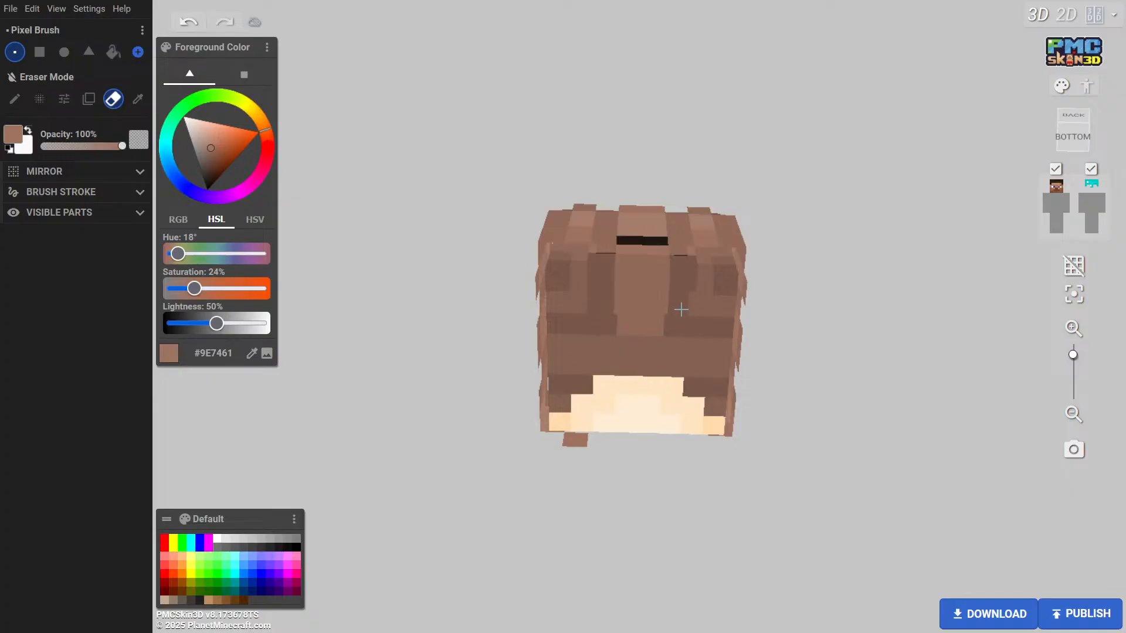
click(138, 99)
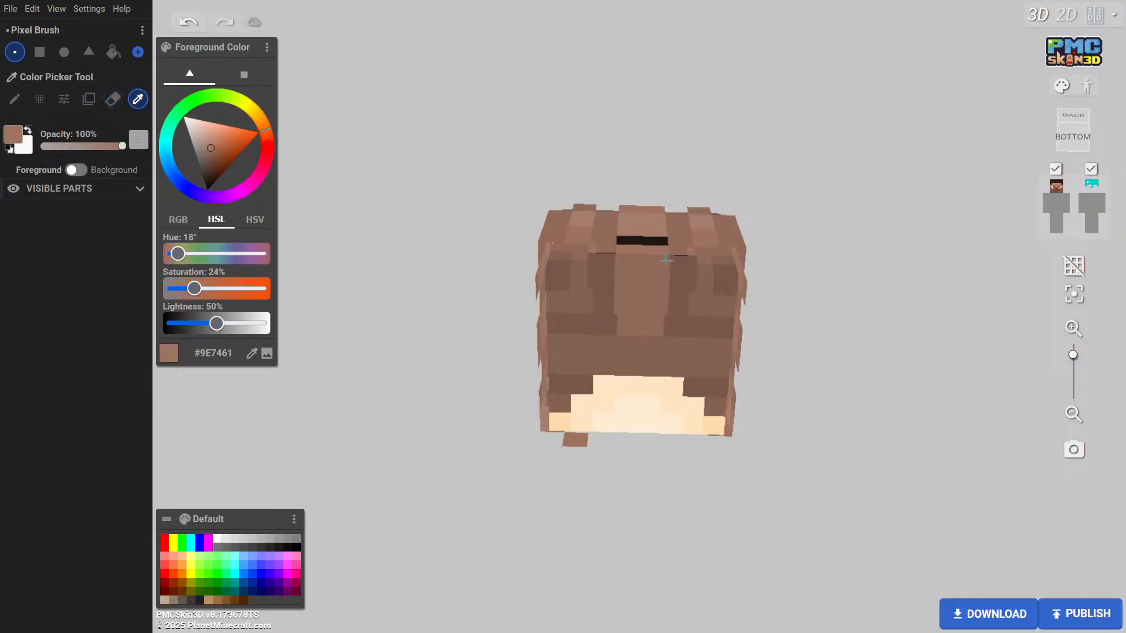
click(594, 276)
click(16, 100)
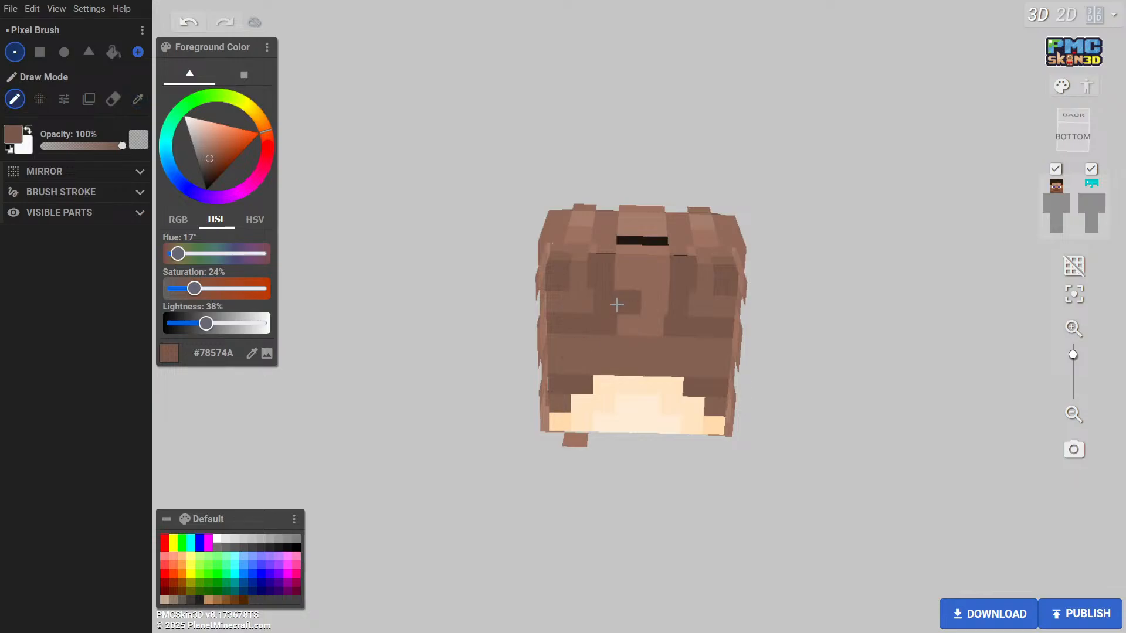
click(1090, 169)
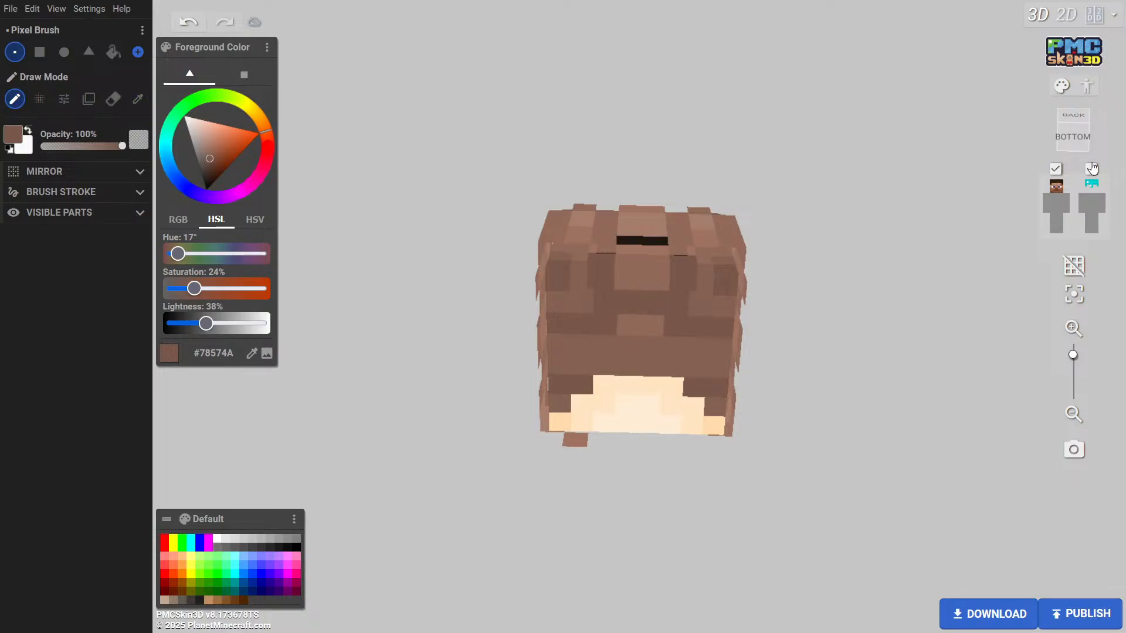
drag(629, 303, 647, 298)
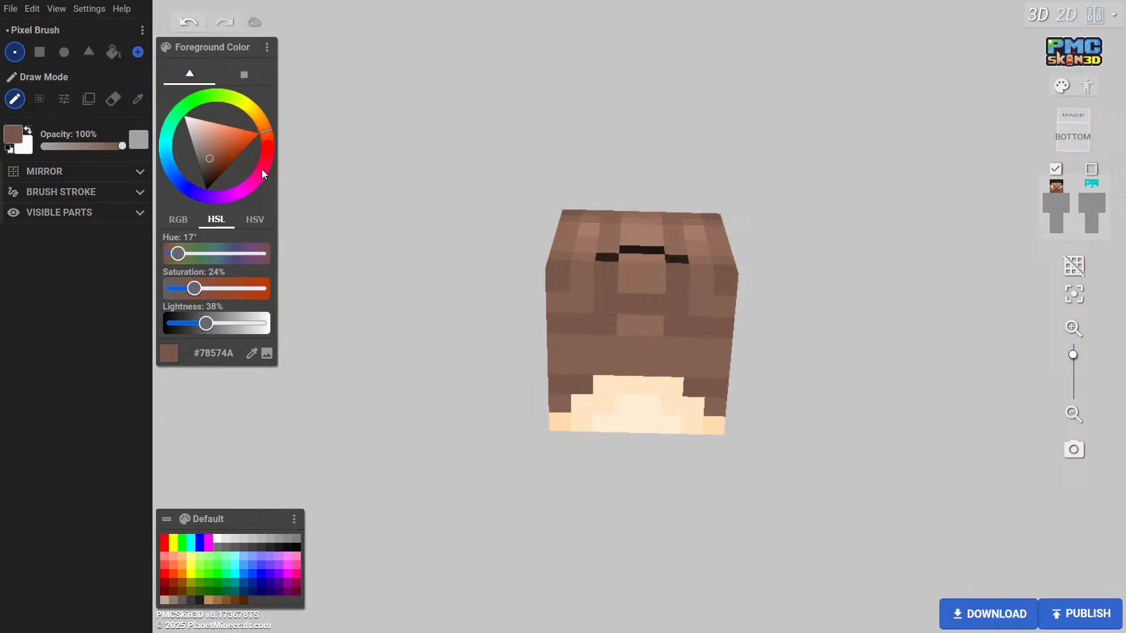
Recolour the lighter pixels on the head's underside with the sampled brown #856152, and show the outer layer and torso again
click(138, 98)
click(593, 359)
click(17, 102)
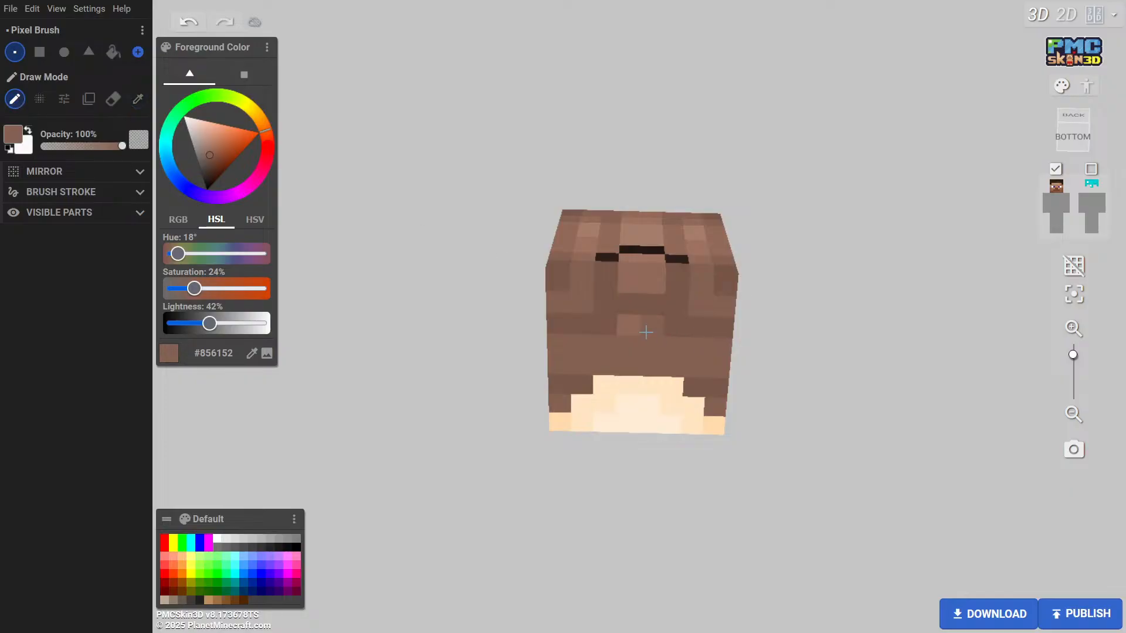
click(1090, 168)
drag(941, 285, 937, 382)
click(1070, 206)
click(1091, 203)
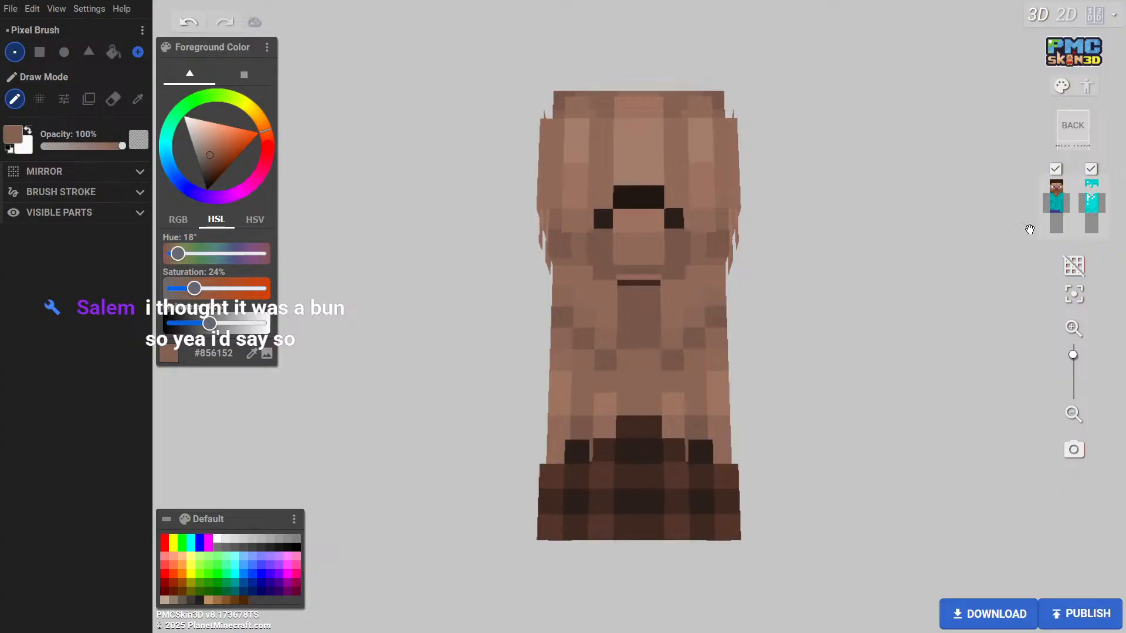
Hide the head's outer layer while keeping the base head, base torso and the torso's outer layer shown
drag(913, 305, 938, 217)
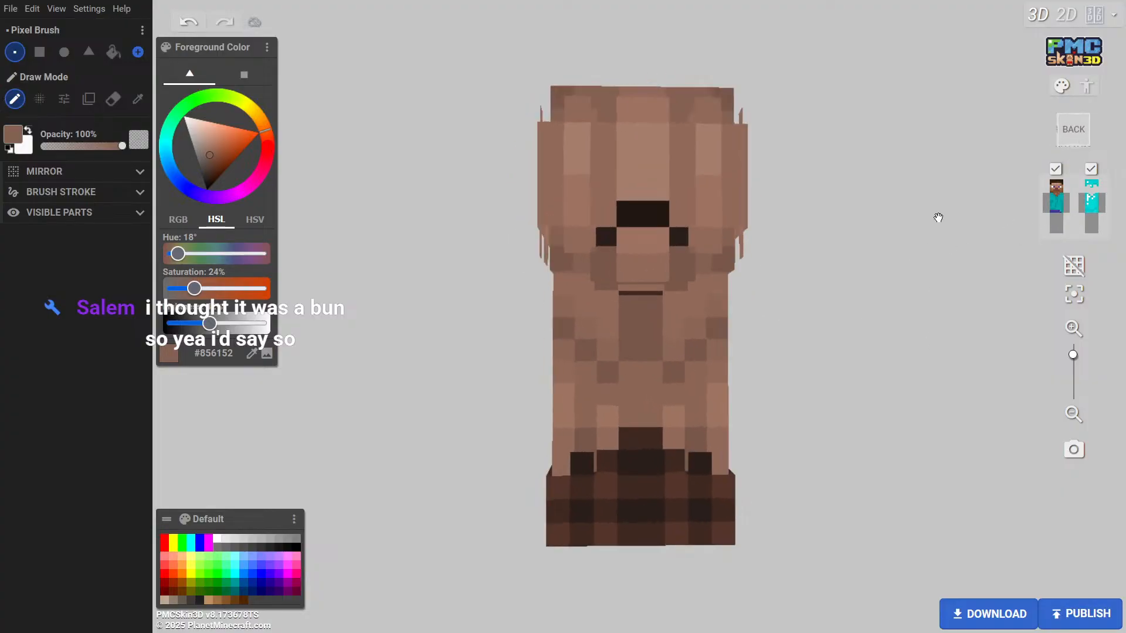
click(1055, 169)
click(1091, 169)
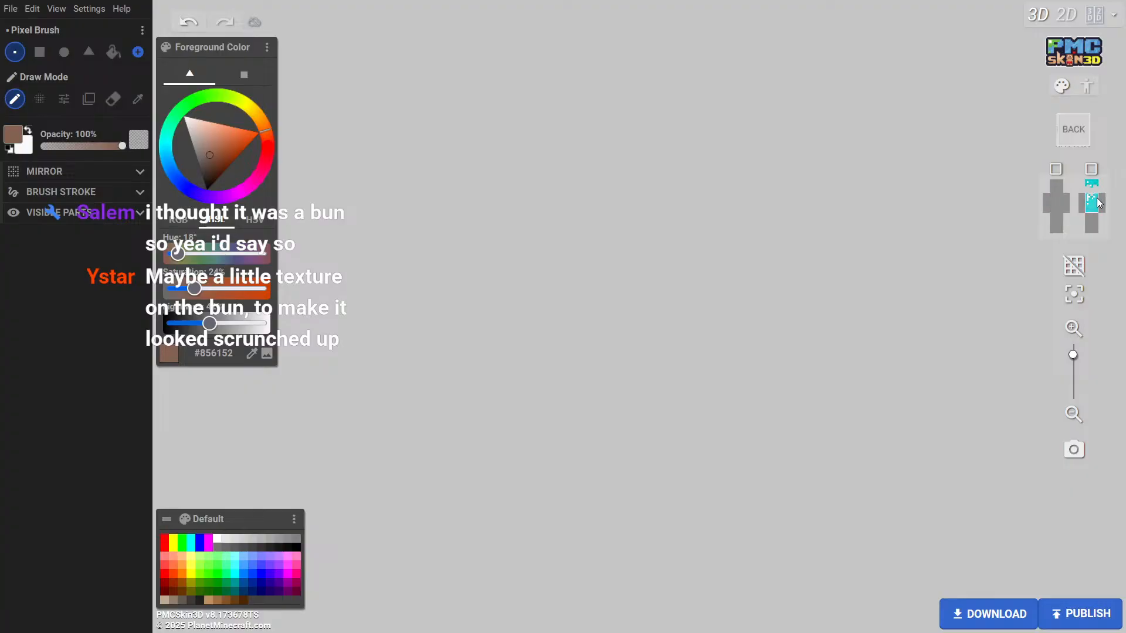
click(1053, 204)
click(1055, 171)
drag(845, 222, 887, 171)
click(1053, 188)
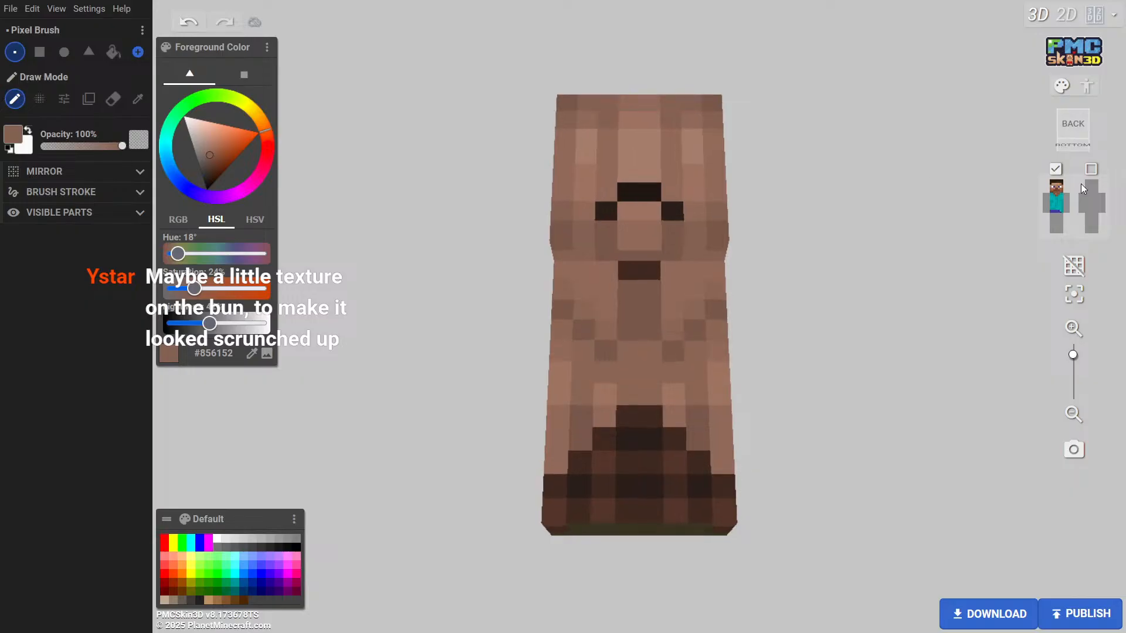
click(1090, 201)
click(1089, 171)
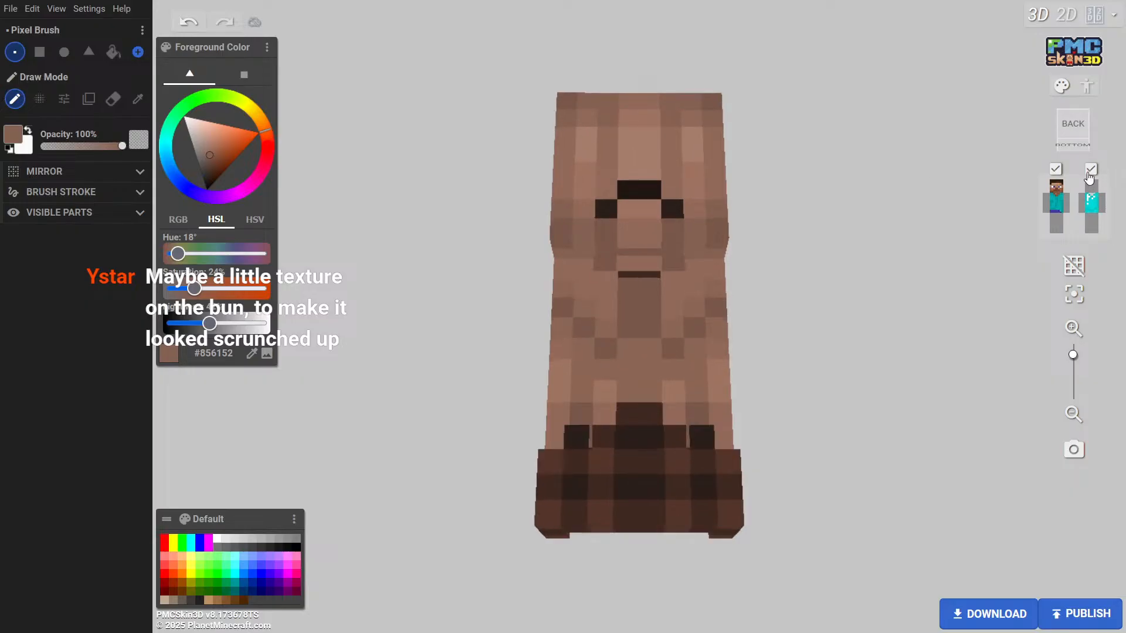
Erase the outer-layer pixels at the top centre of the torso's back, and show the head's outer layer again
click(113, 99)
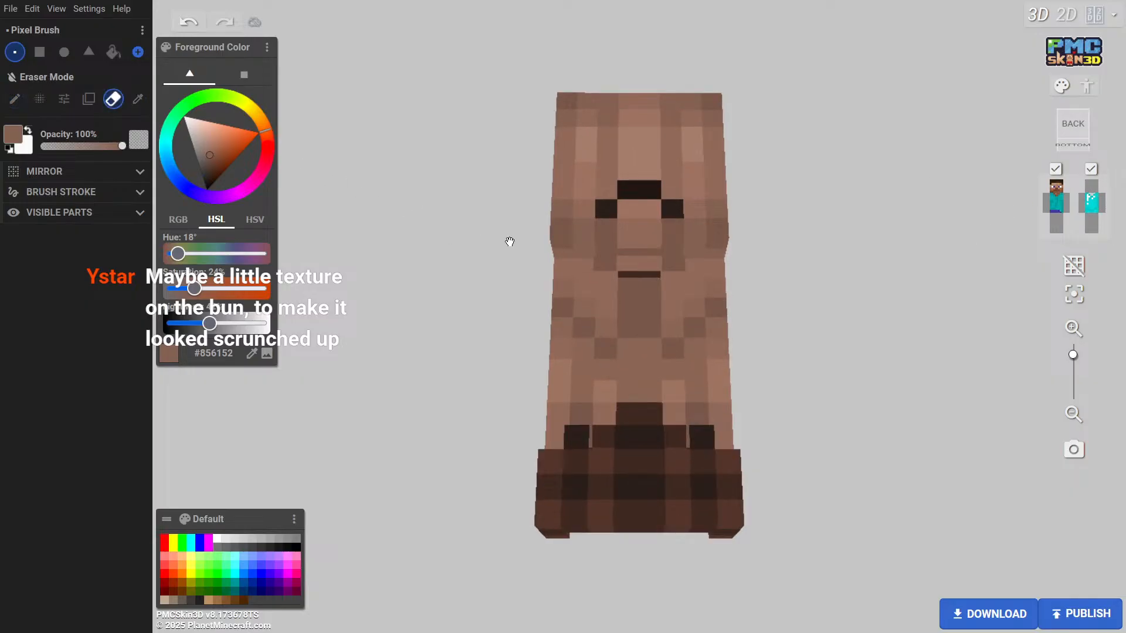
drag(626, 268, 662, 267)
drag(862, 281, 863, 314)
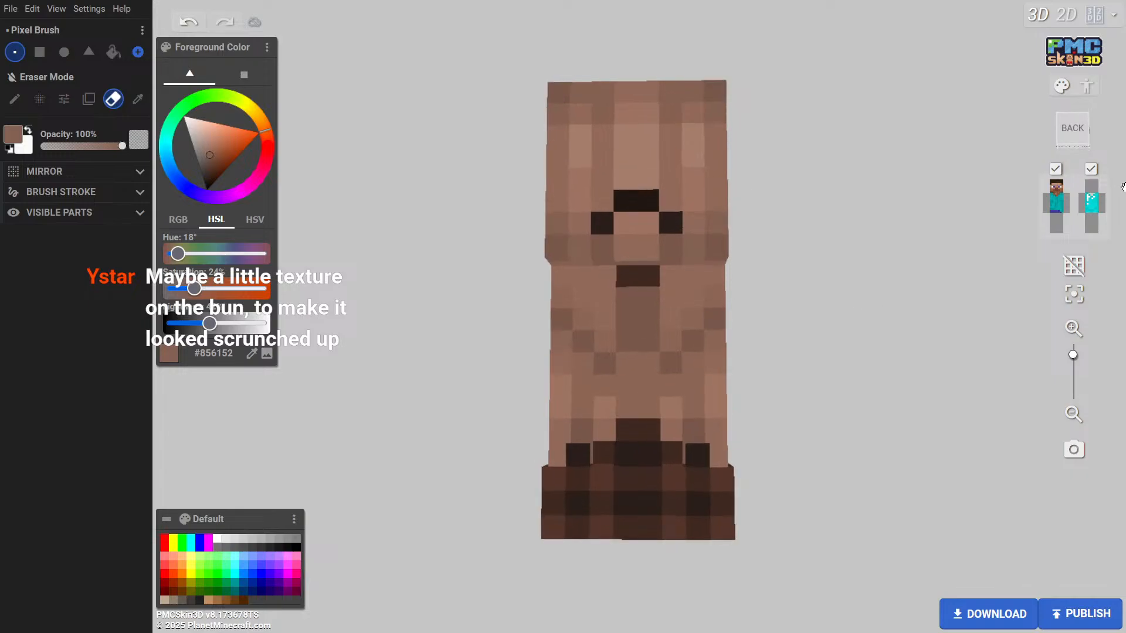
click(1091, 185)
drag(936, 319, 1001, 319)
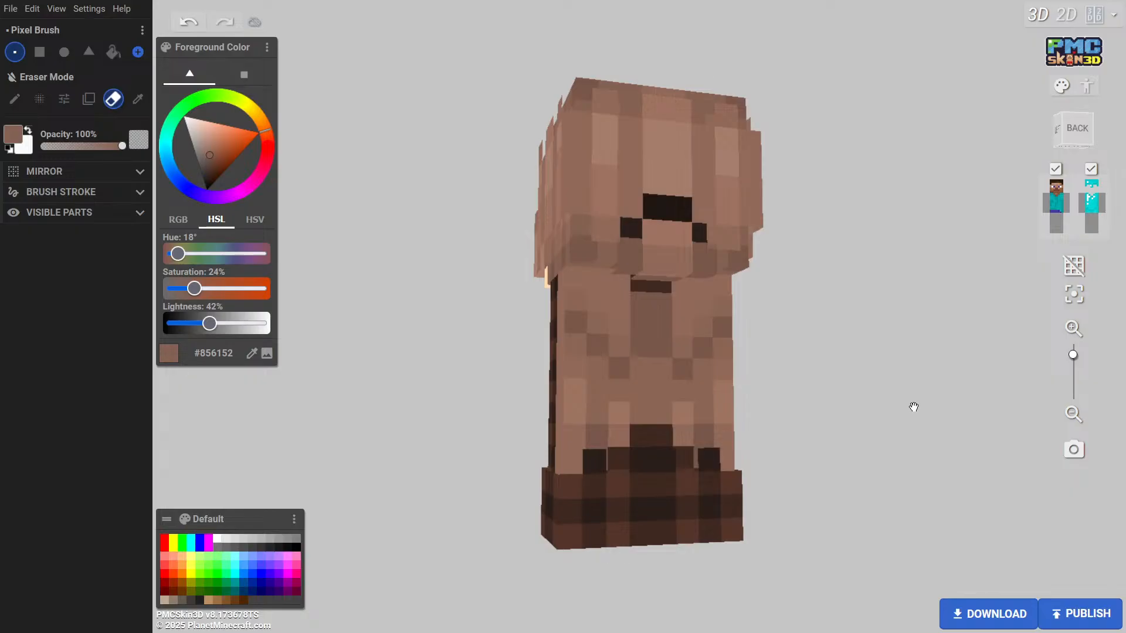
Sample the light skin tone #FFEDD6 from the lower face as the drawing colour
drag(930, 418, 795, 406)
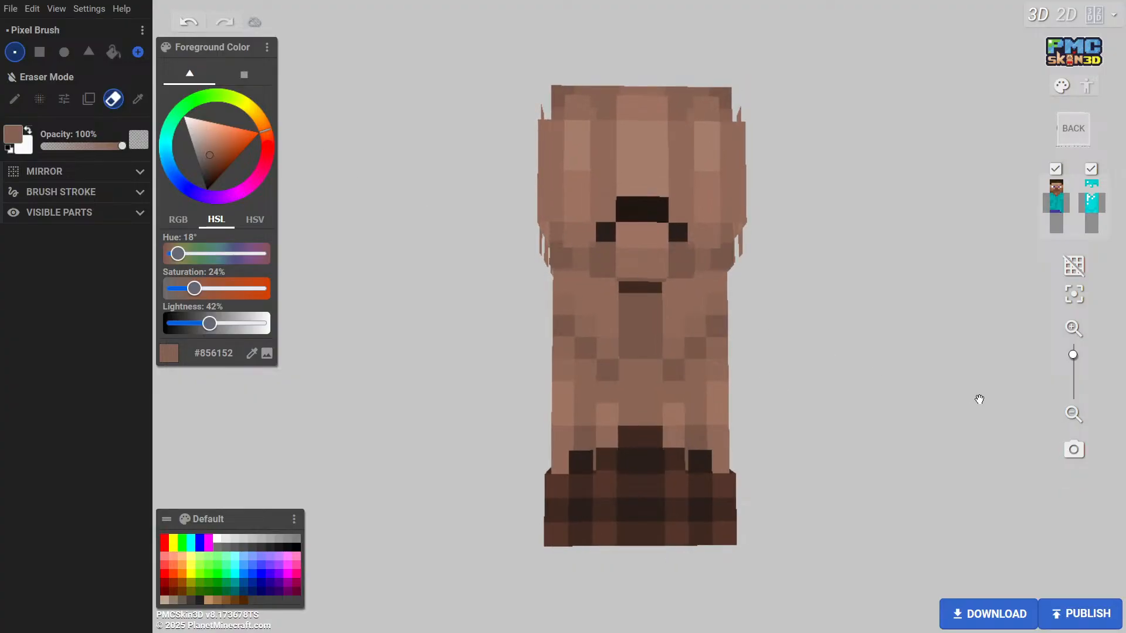
drag(990, 381, 430, 375)
drag(990, 427, 862, 347)
click(138, 99)
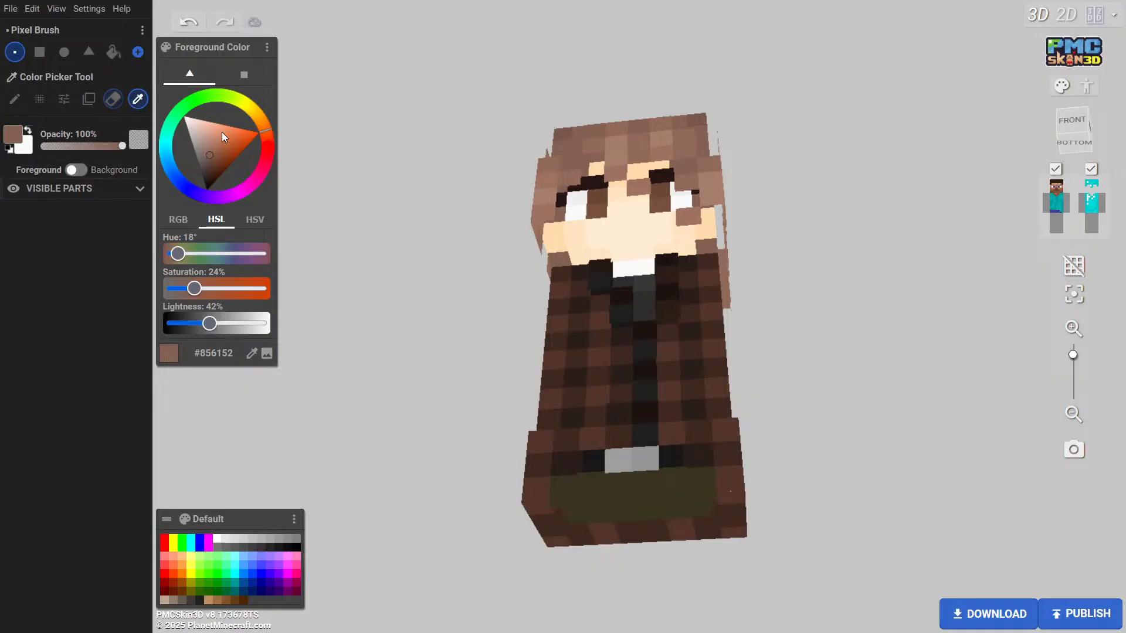
click(640, 238)
click(12, 102)
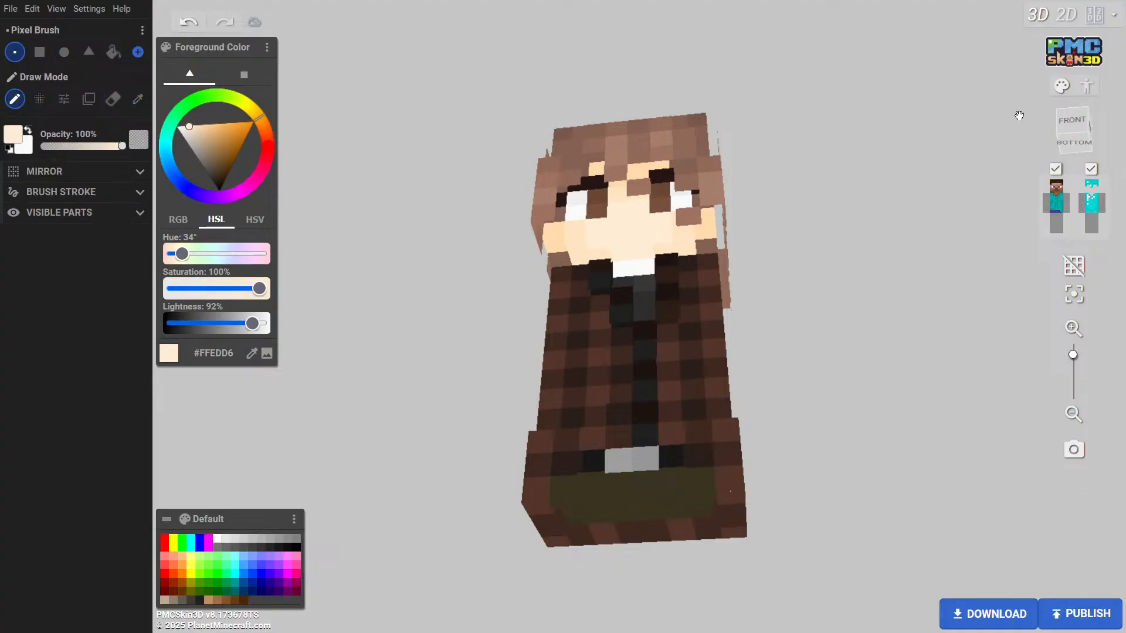
With the head and outer layer hidden, paint the white collar pixels at the torso's front neckline #FFEDD6, and show the head again
click(1051, 188)
drag(847, 188, 955, 218)
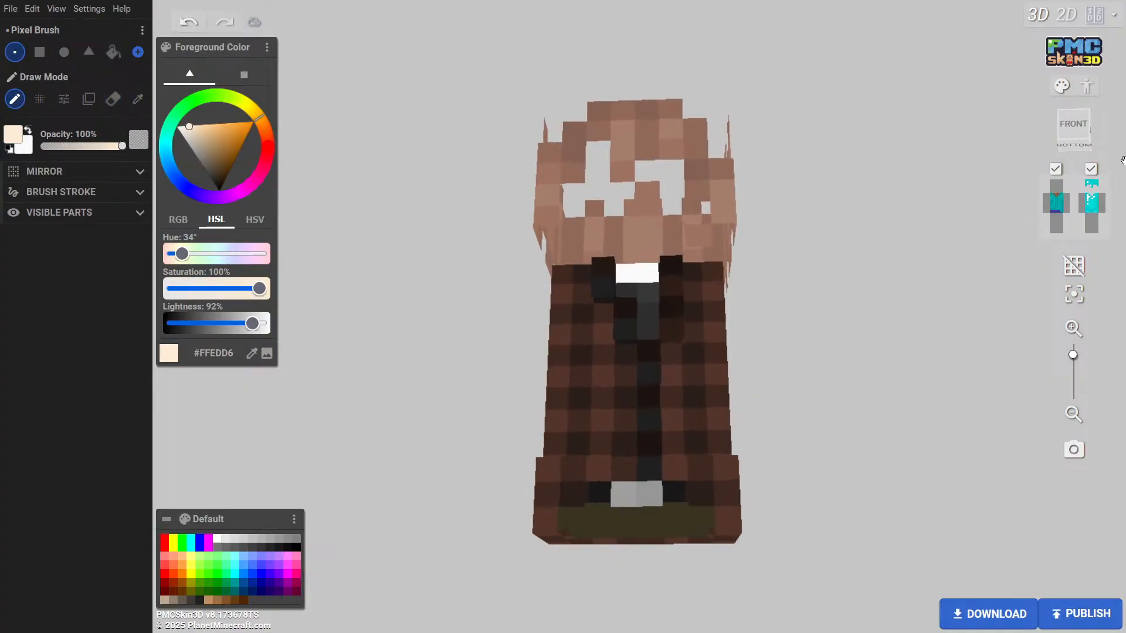
click(1091, 169)
mouse_move(754, 166)
mouse_down()
mouse_move(626, 231)
mouse_move(654, 230)
mouse_up()
drag(777, 232, 803, 312)
drag(629, 264, 657, 264)
drag(852, 306, 962, 178)
click(1055, 185)
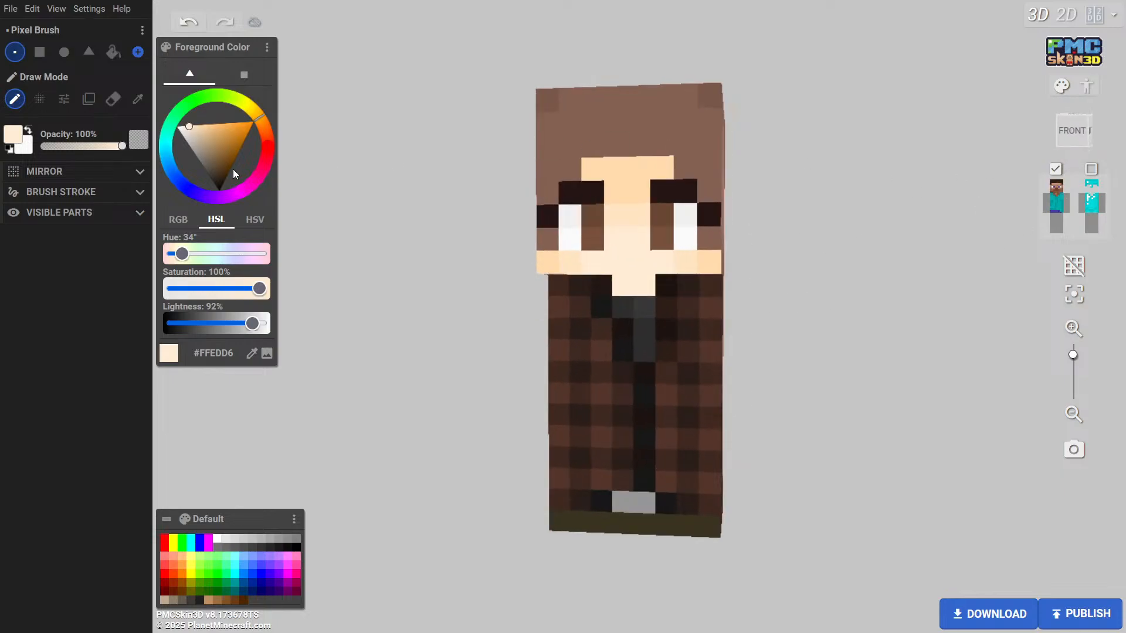
Shade the left pixel of the front neckline with the darker skin tone #FFE4C2 sampled from the cheek
click(139, 100)
click(541, 256)
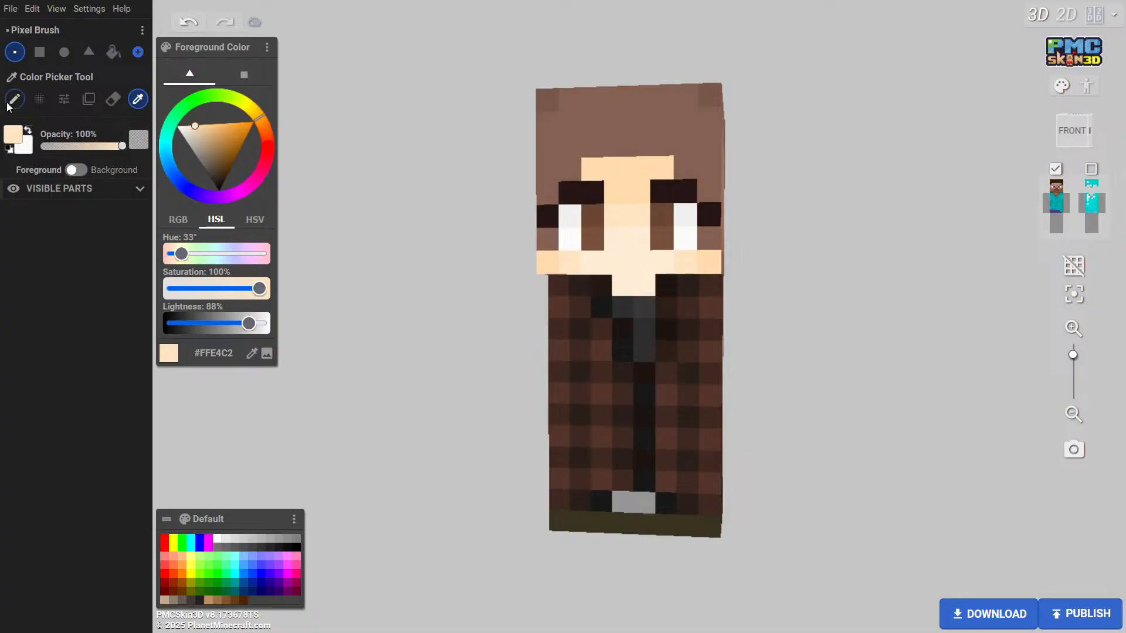
click(593, 301)
click(1056, 186)
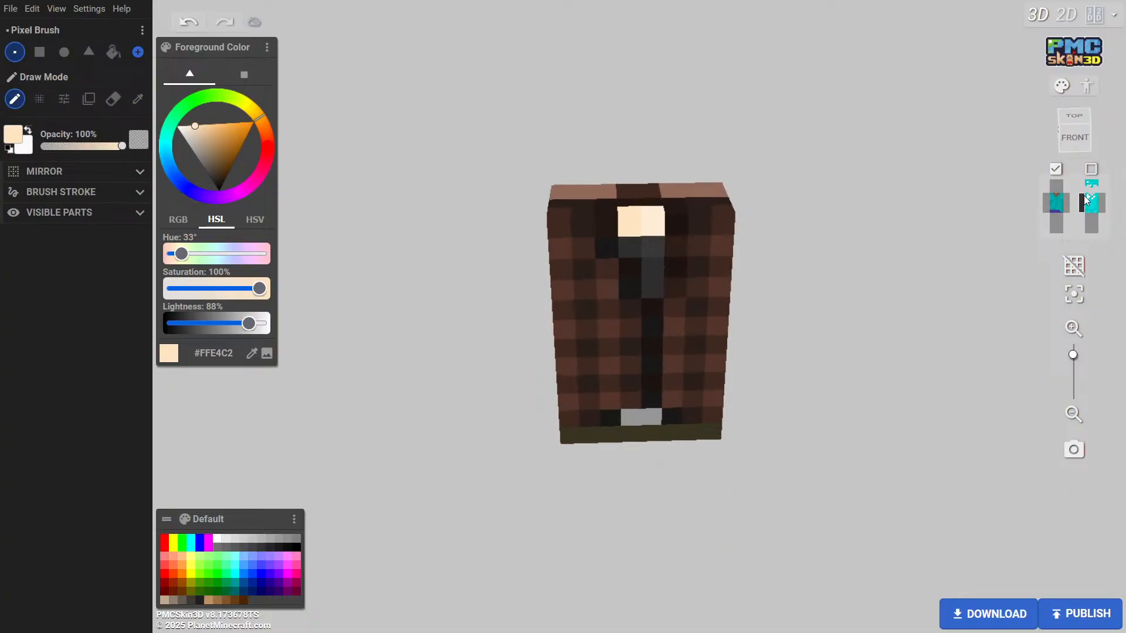
click(1053, 187)
click(1091, 186)
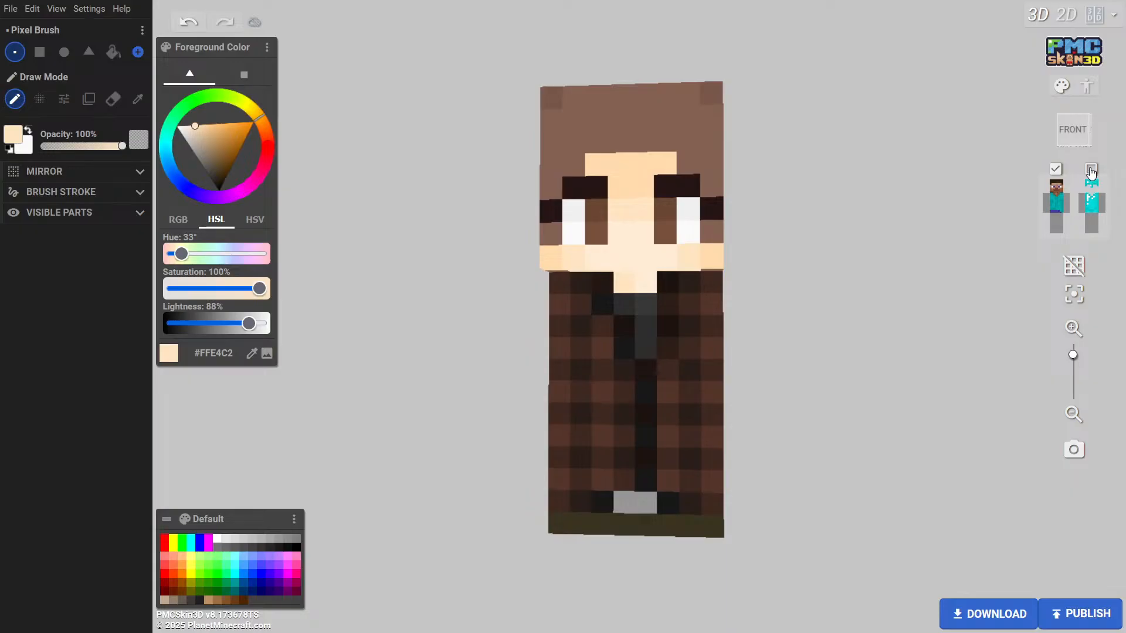
With the outer layer hidden, paint a shadow band across the hair on the torso's left side in #78574A sampled from the back hair
drag(945, 312, 389, 352)
click(138, 98)
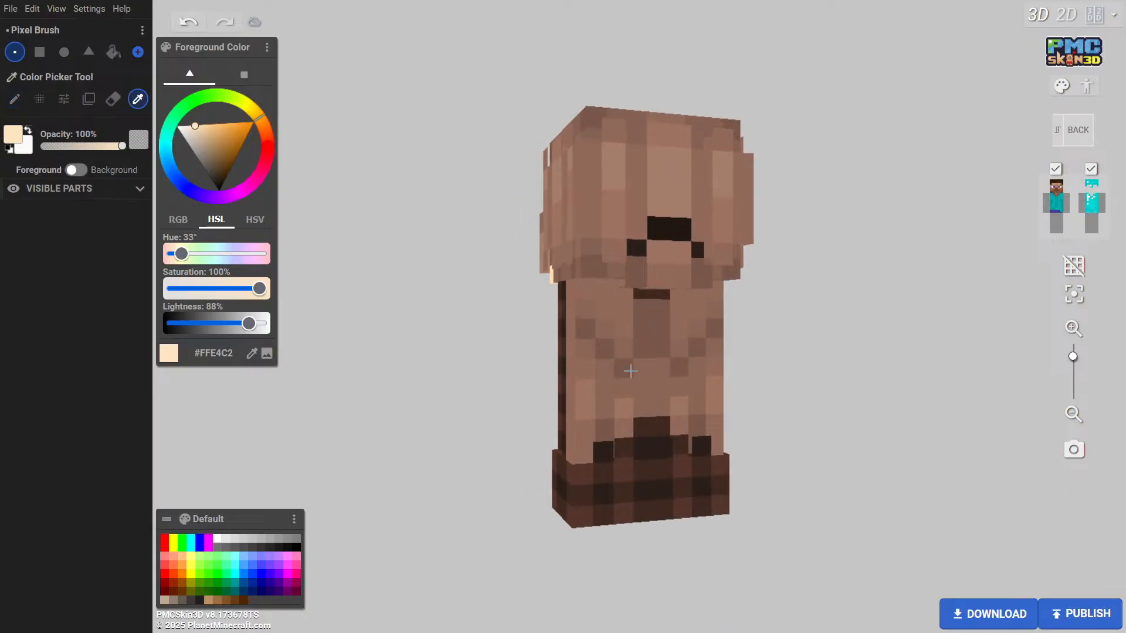
click(589, 332)
click(15, 99)
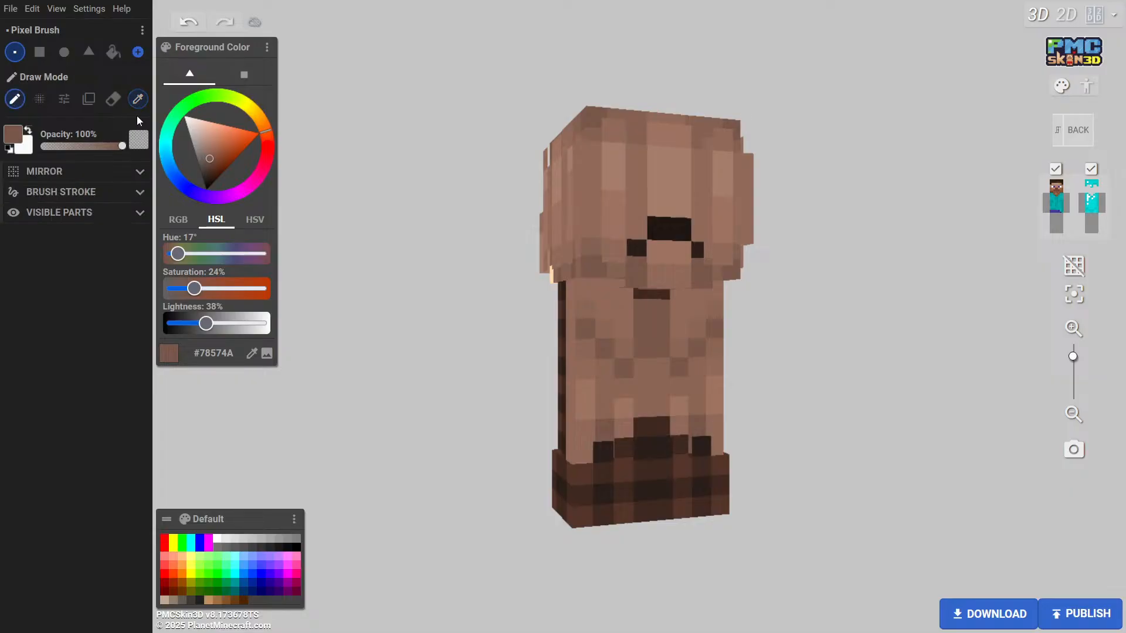
click(1091, 169)
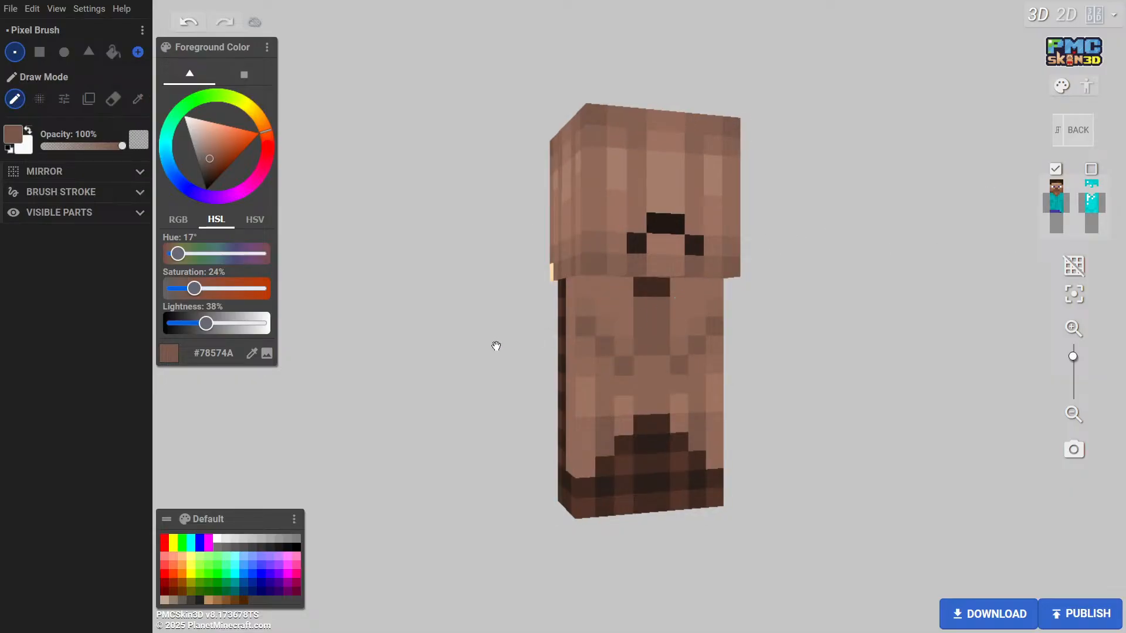
drag(495, 346, 784, 389)
scroll(831, 394, up, 2)
drag(653, 352, 610, 352)
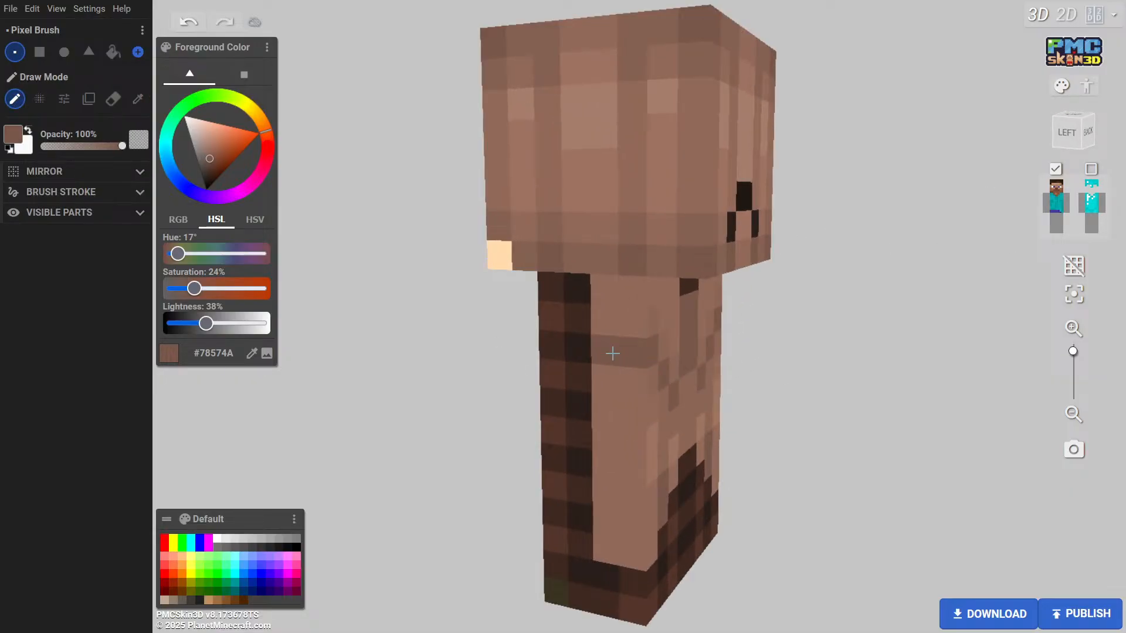
Add a lighter #9E7461 band lower on the torso's left-side hair, and sample the mid-brown #8B6655 as the drawing colour
click(138, 99)
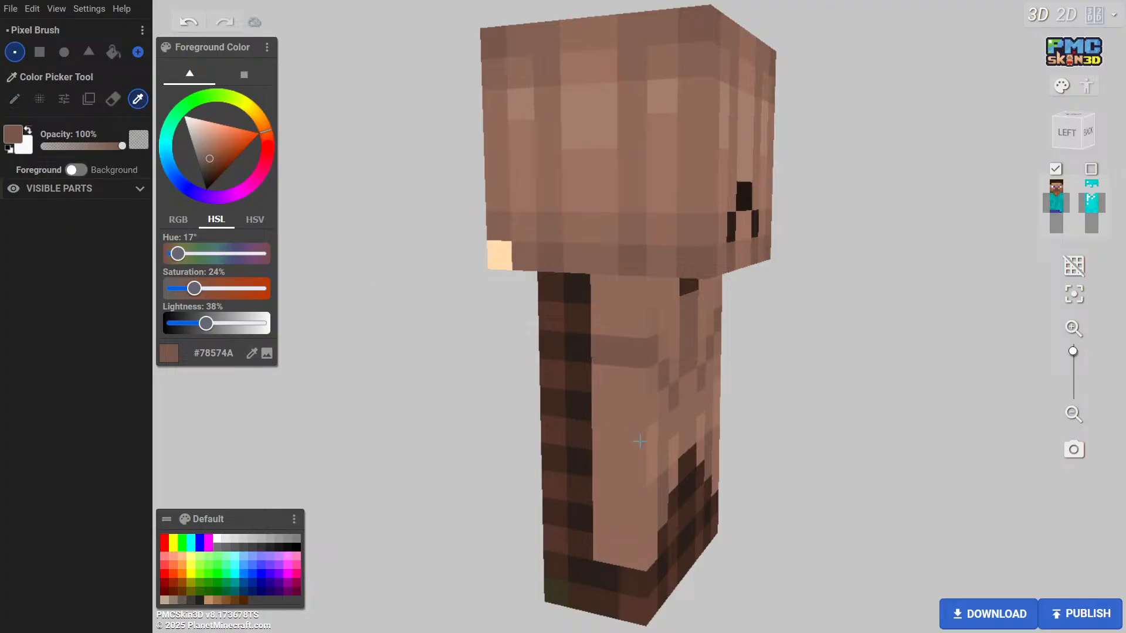
click(649, 445)
click(15, 99)
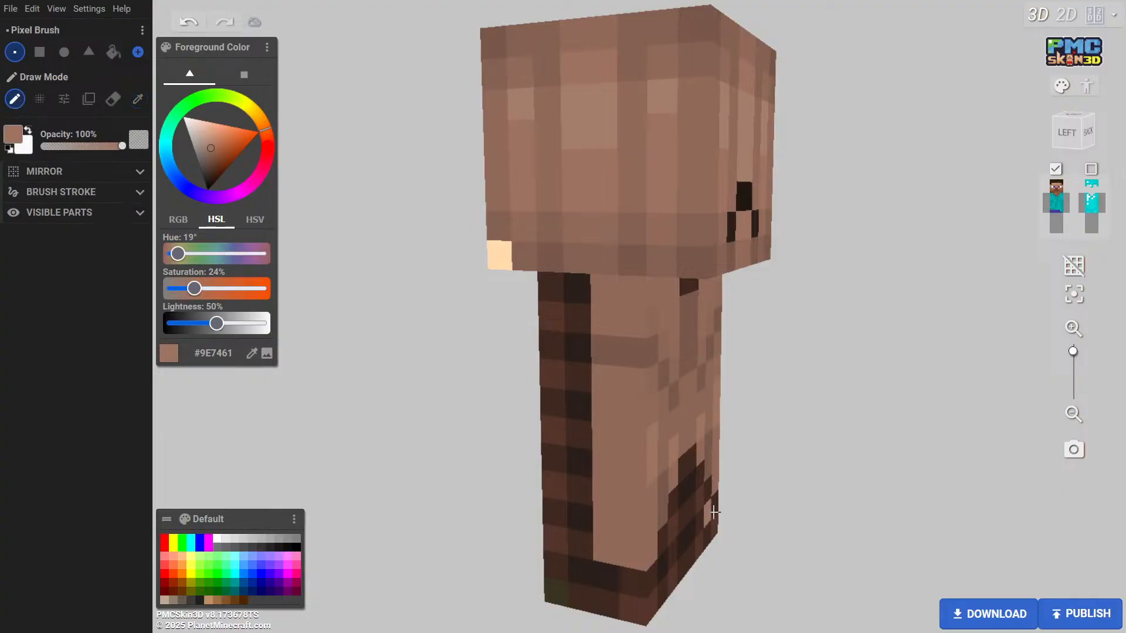
click(143, 99)
click(652, 321)
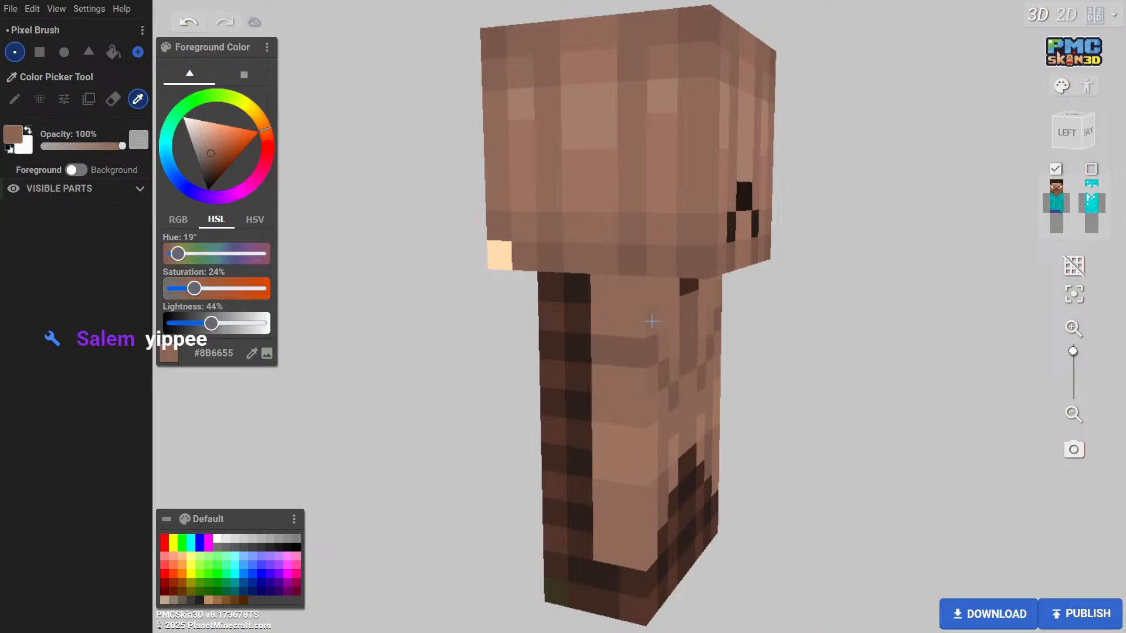
click(15, 99)
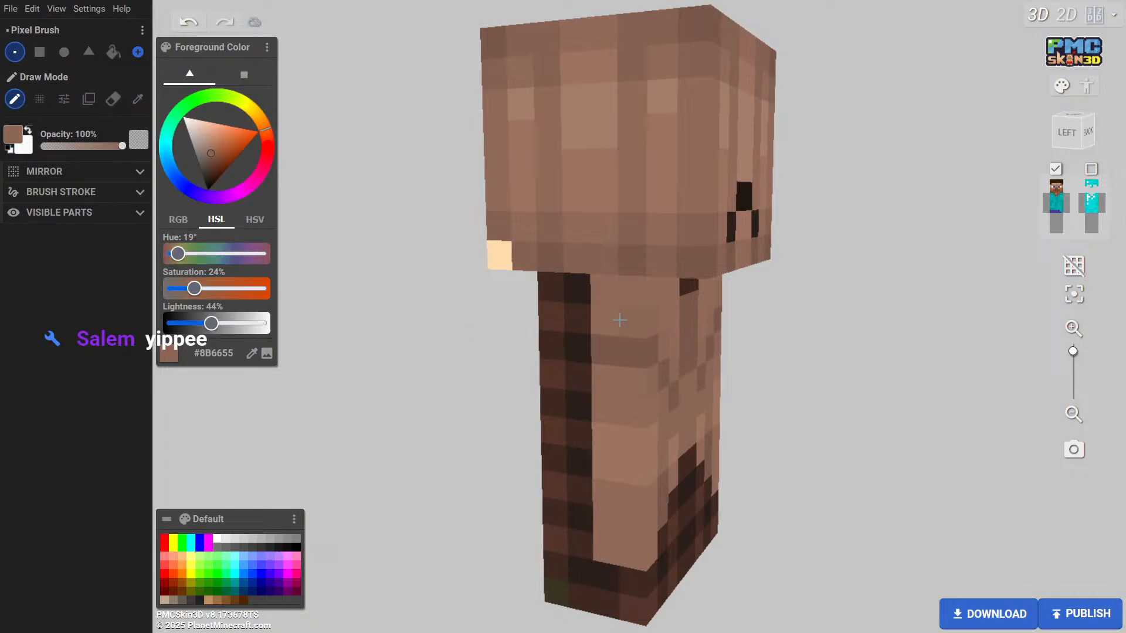
Continue the dark #78574A shadow band across the hair on the torso's right side
drag(832, 481, 665, 391)
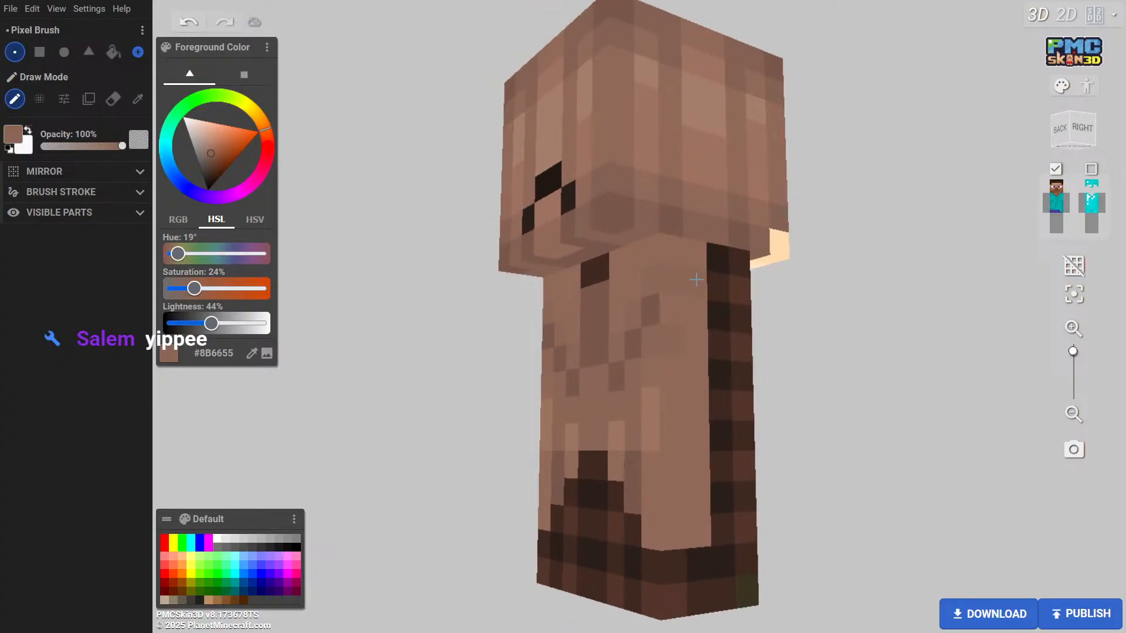
drag(461, 382, 491, 404)
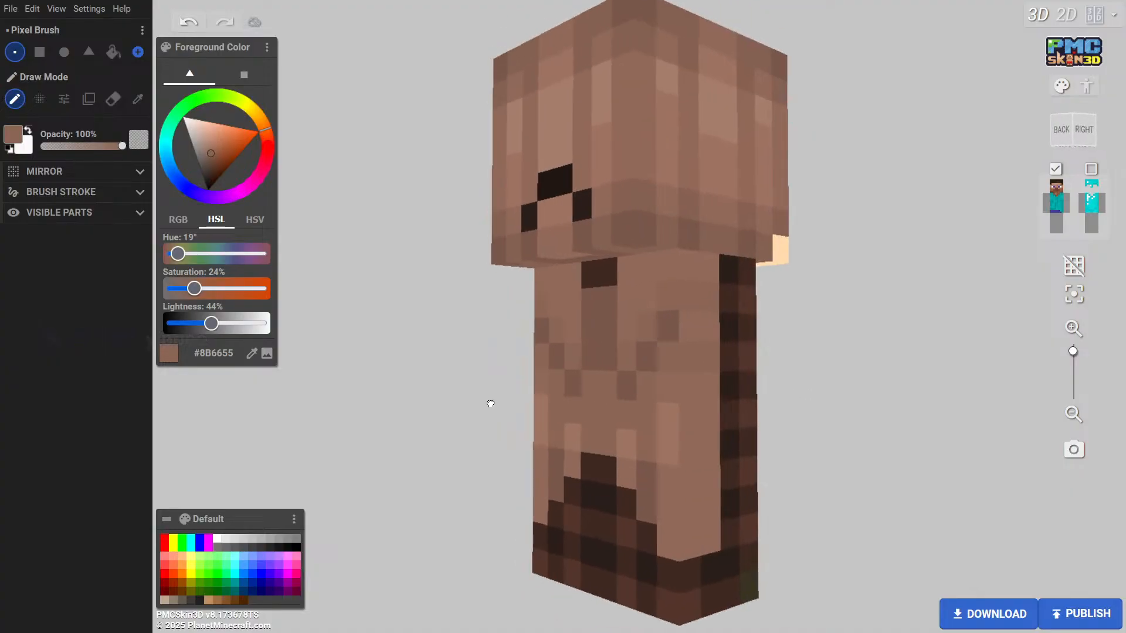
click(138, 99)
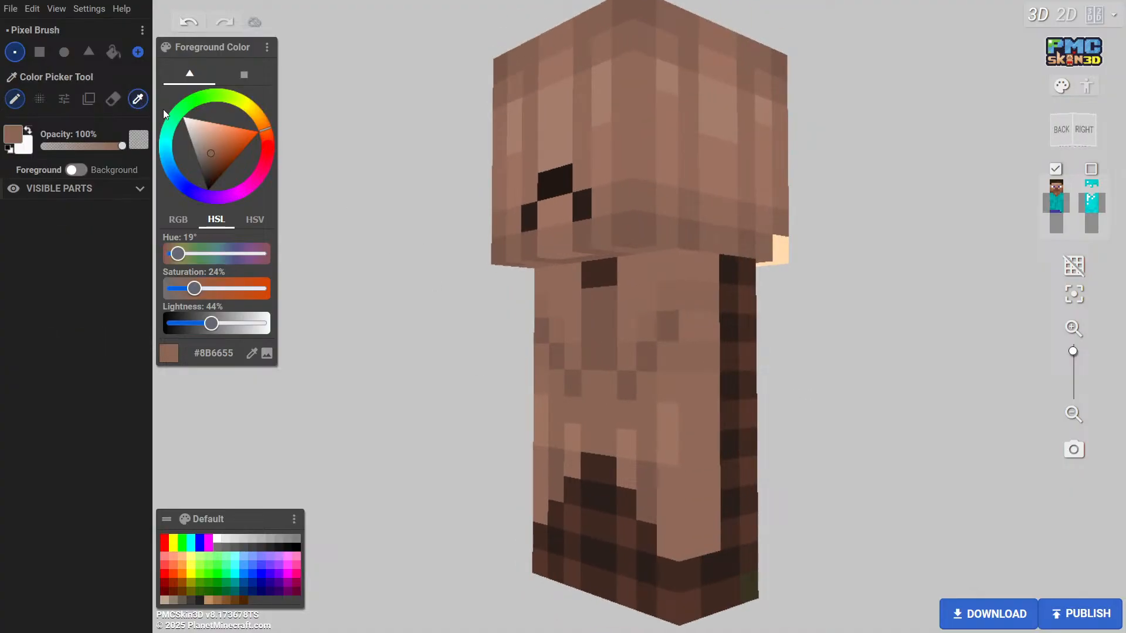
click(669, 329)
click(15, 99)
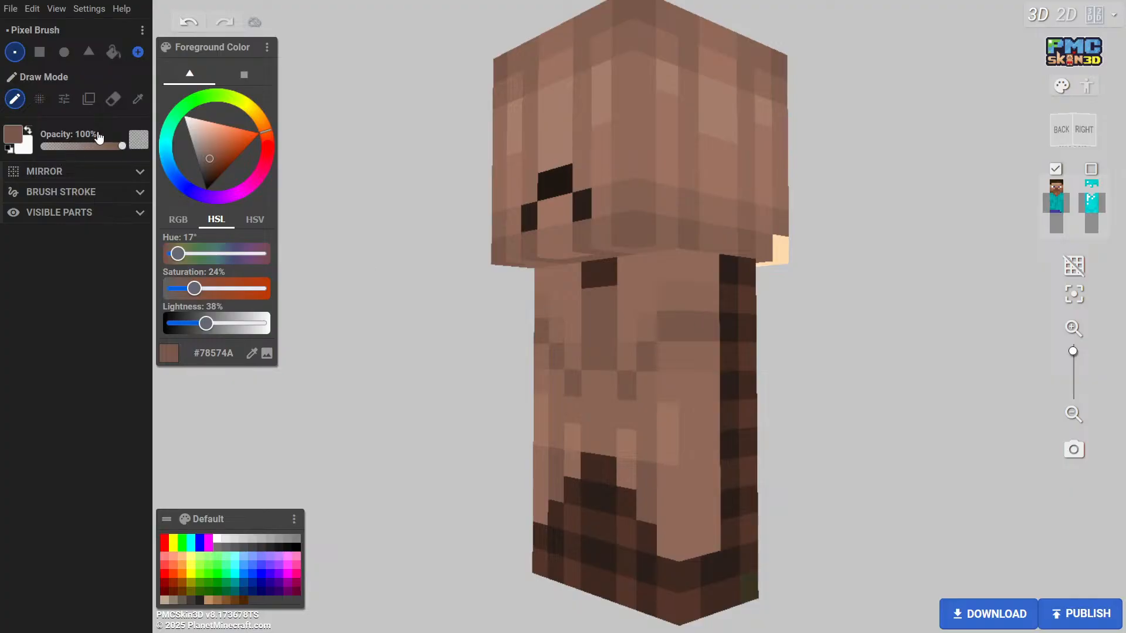
Paint a lighter band in the sampled #9E7461 across the lower hair on the torso's right side
key(i)
click(666, 442)
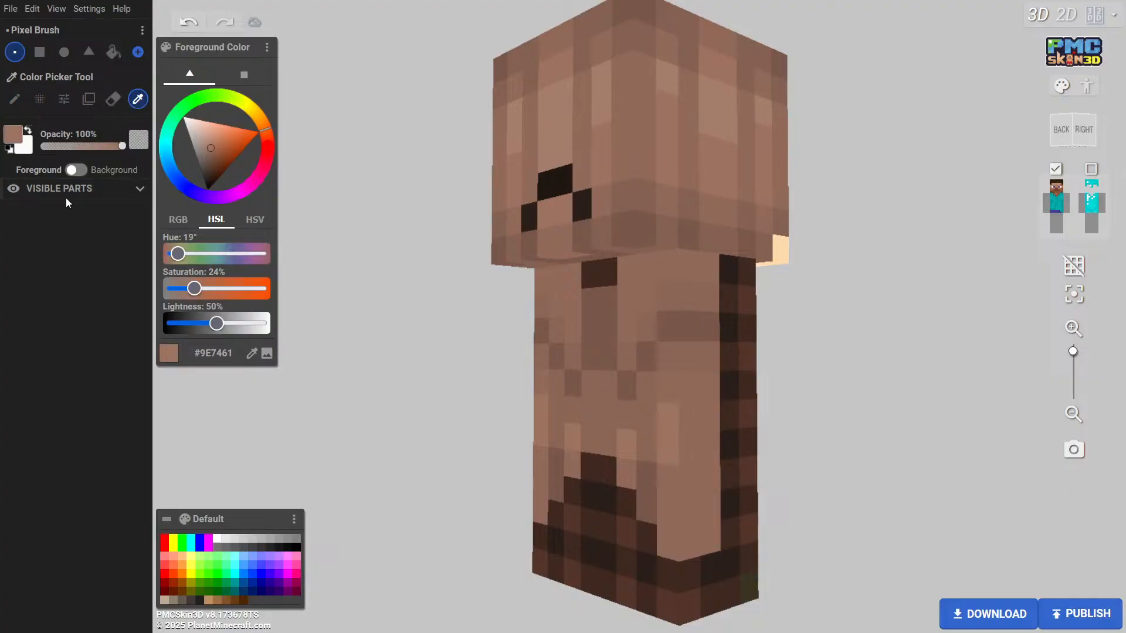
click(14, 103)
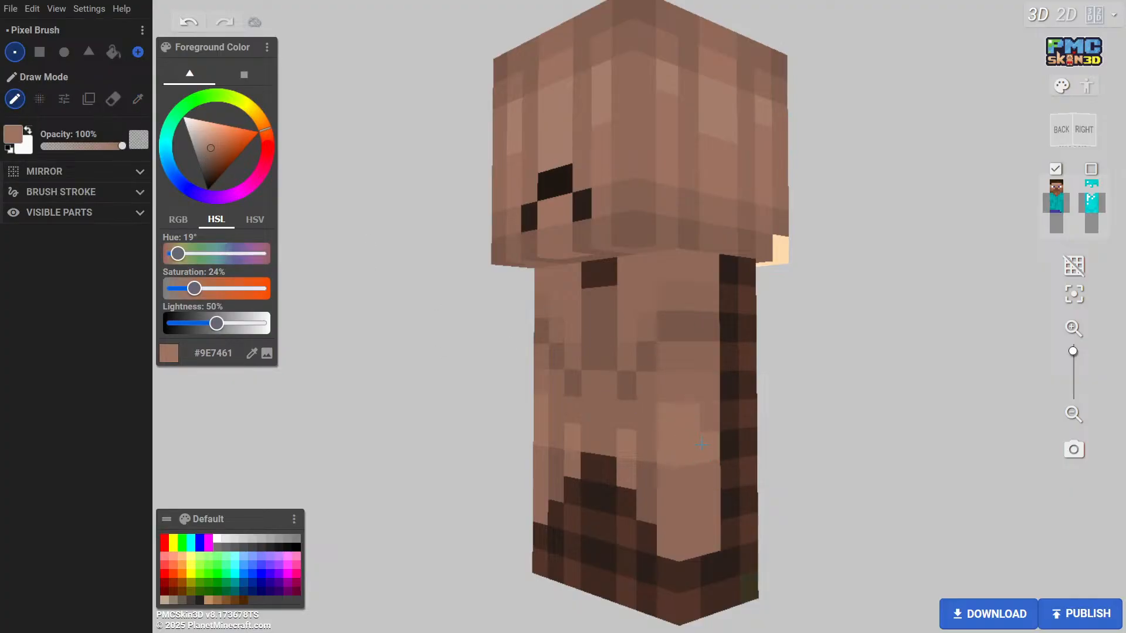
Sample the mid-brown #916A59 and blend it into the hair shading on the torso's back
drag(273, 405, 442, 394)
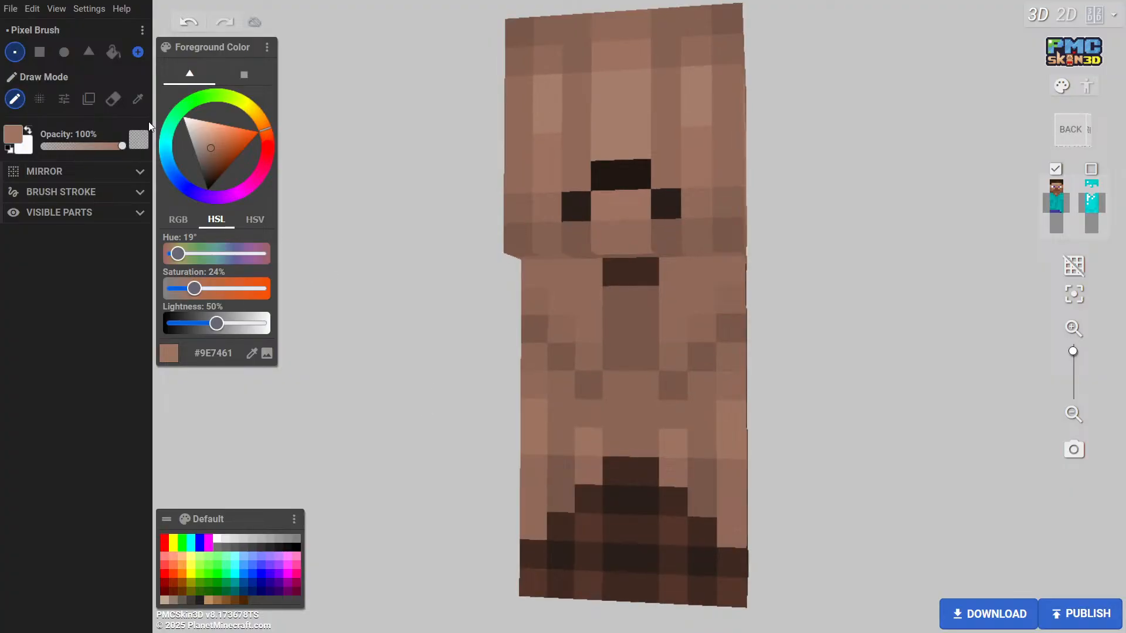
click(138, 99)
click(526, 390)
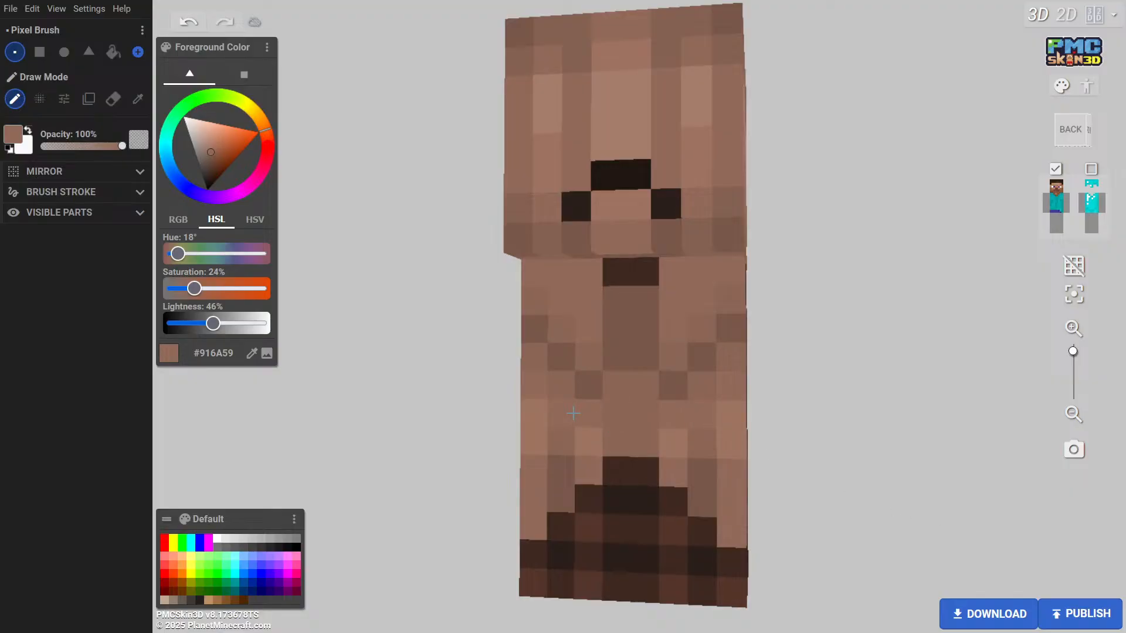
drag(914, 482, 963, 473)
drag(906, 426, 904, 450)
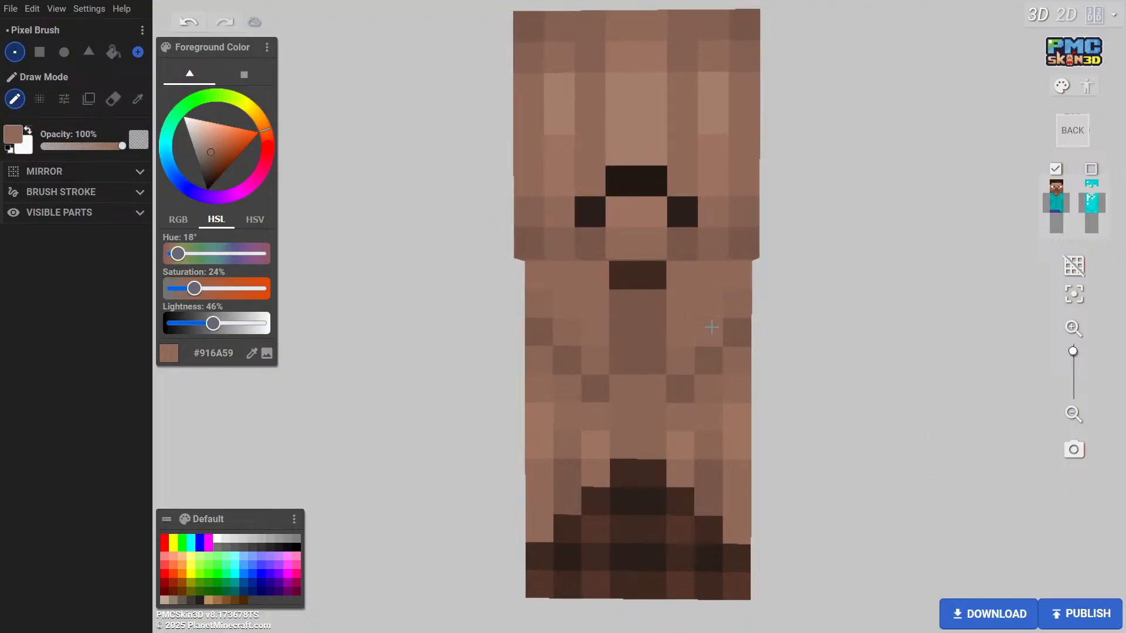
Add diagonal #9E7461 highlight pixels to the upper back hair, mirrored on both sides of the central shadow
click(138, 98)
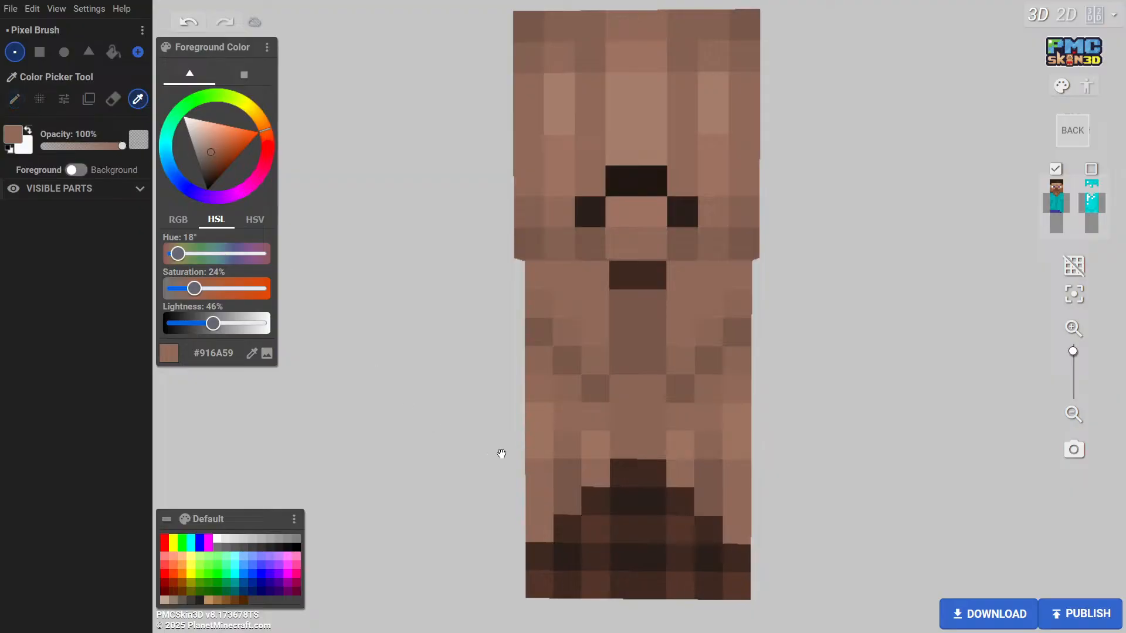
click(538, 438)
click(21, 100)
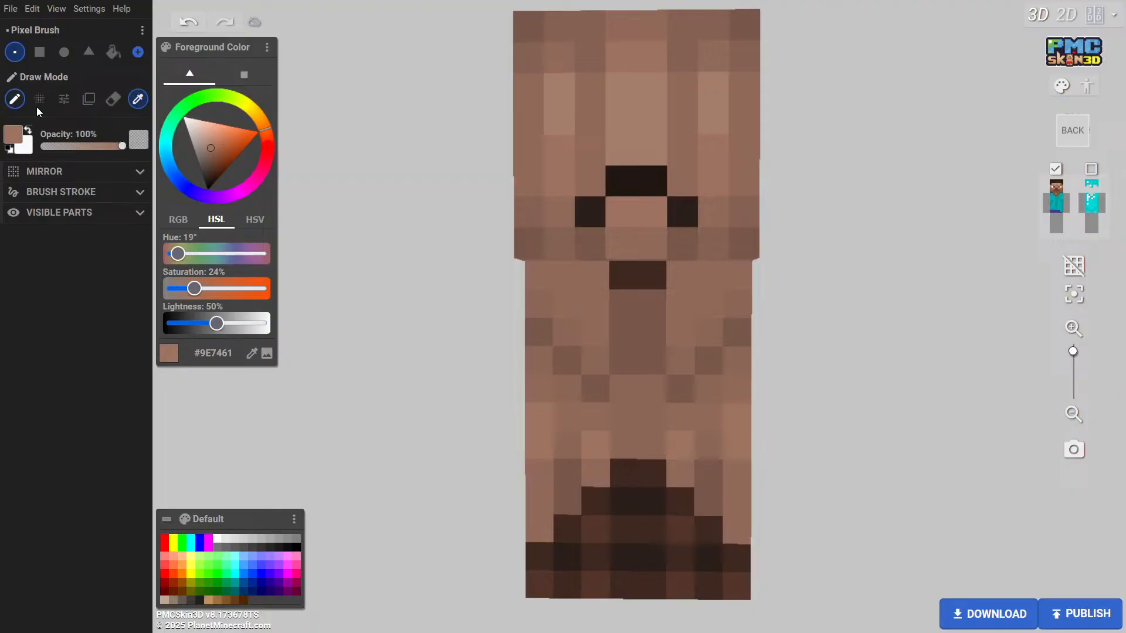
click(568, 277)
click(594, 303)
click(680, 303)
click(708, 276)
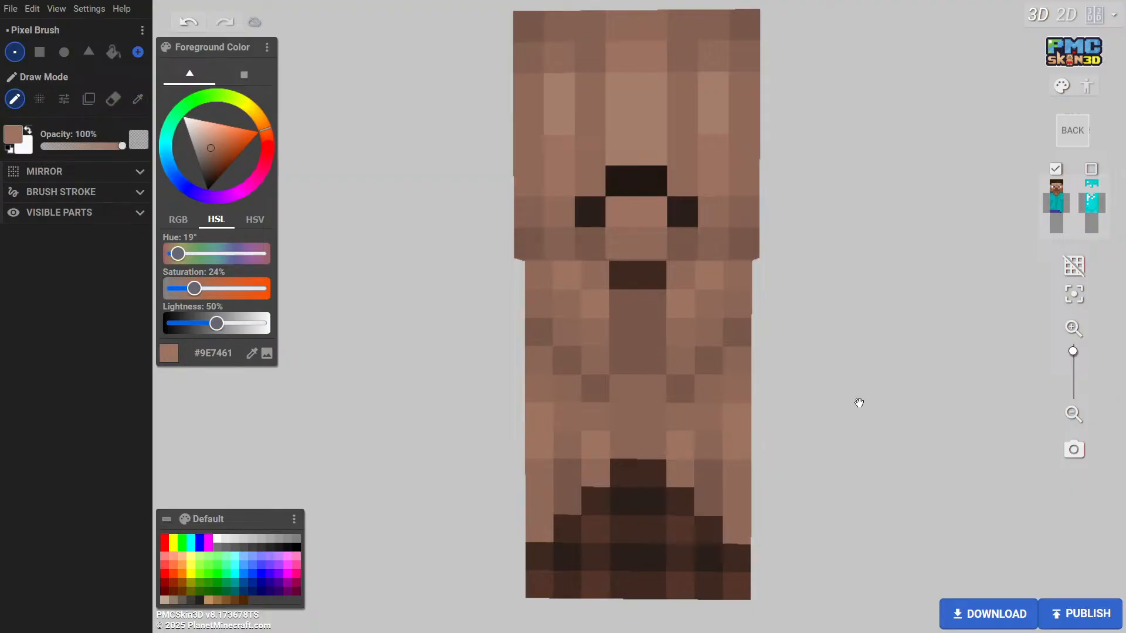
Hide the head and extend the #9E7461 hair highlights onto the rear edge of the torso's top face
drag(859, 402, 914, 378)
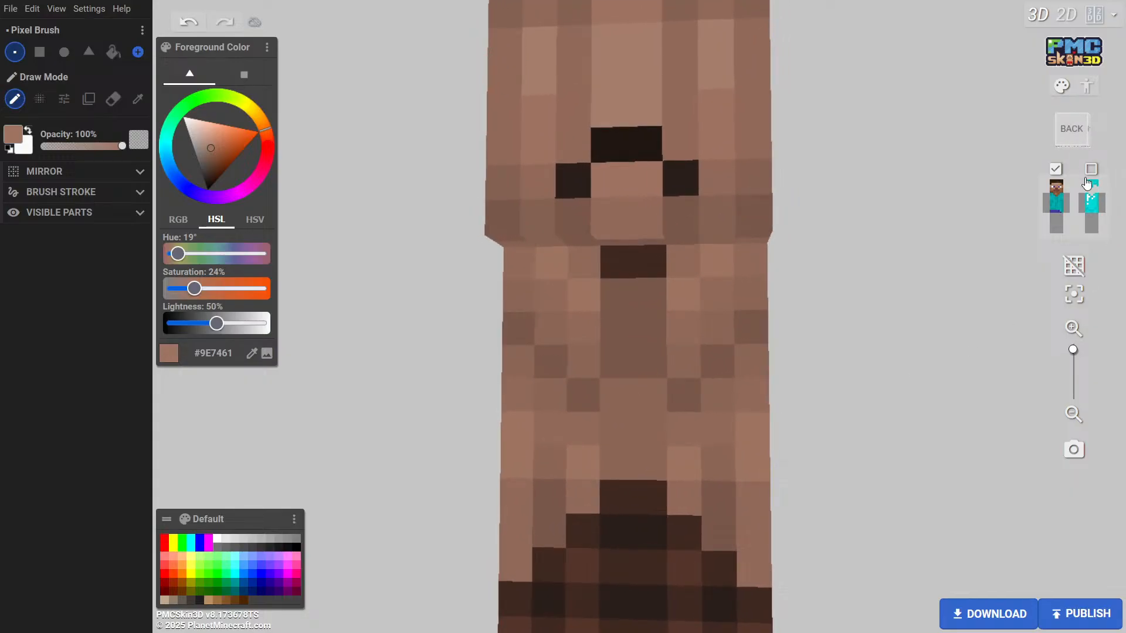
click(1089, 189)
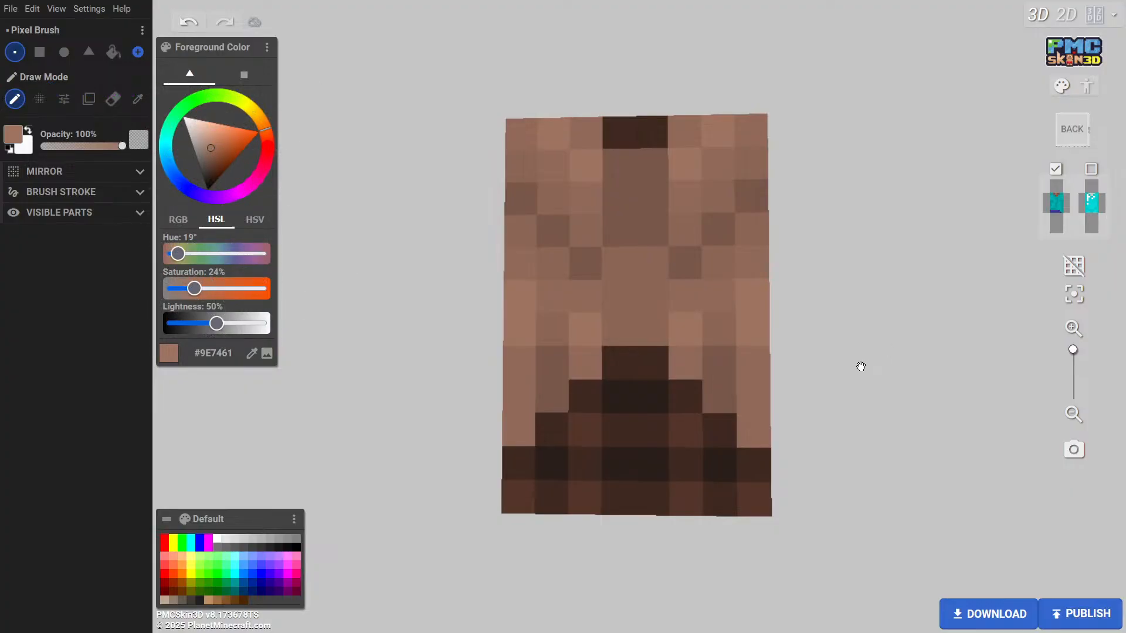
drag(872, 354, 873, 480)
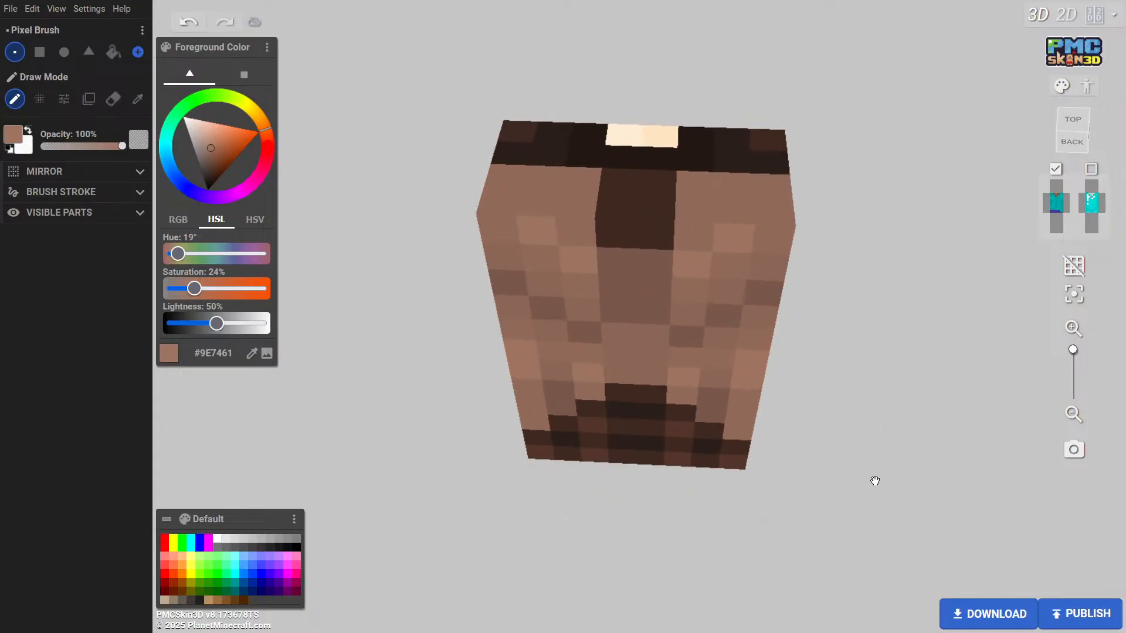
click(137, 100)
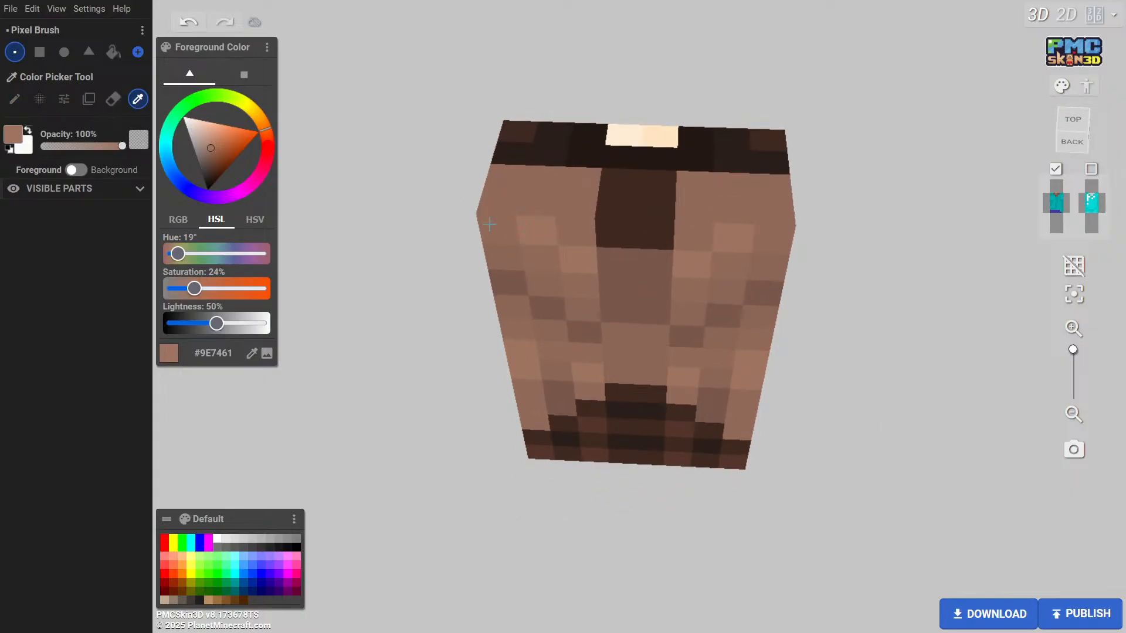
click(14, 99)
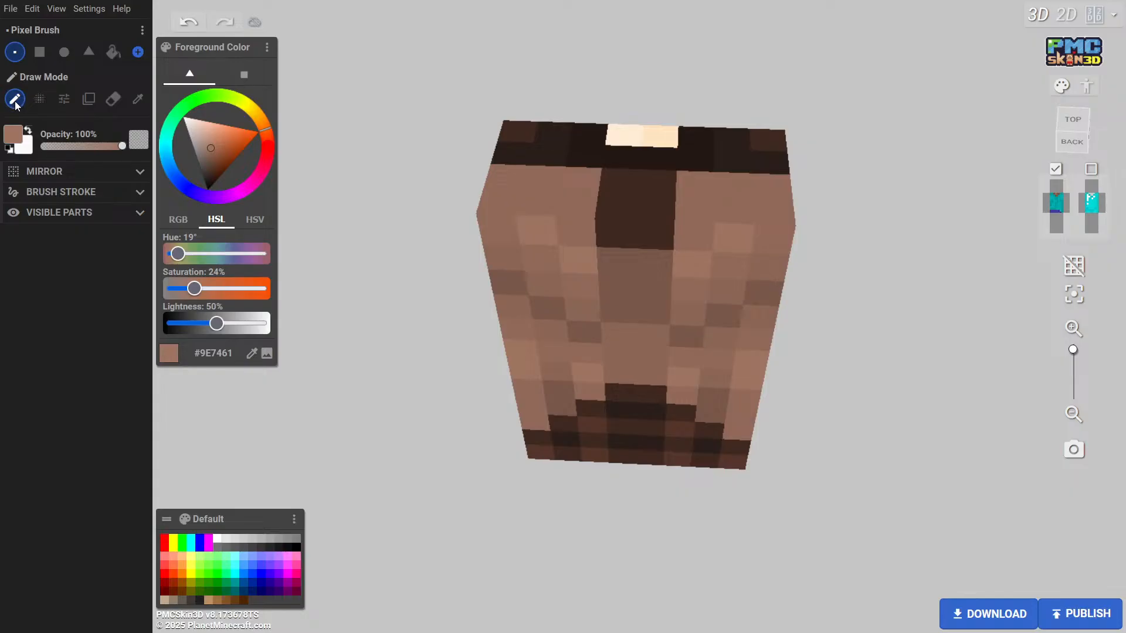
click(537, 203)
click(542, 178)
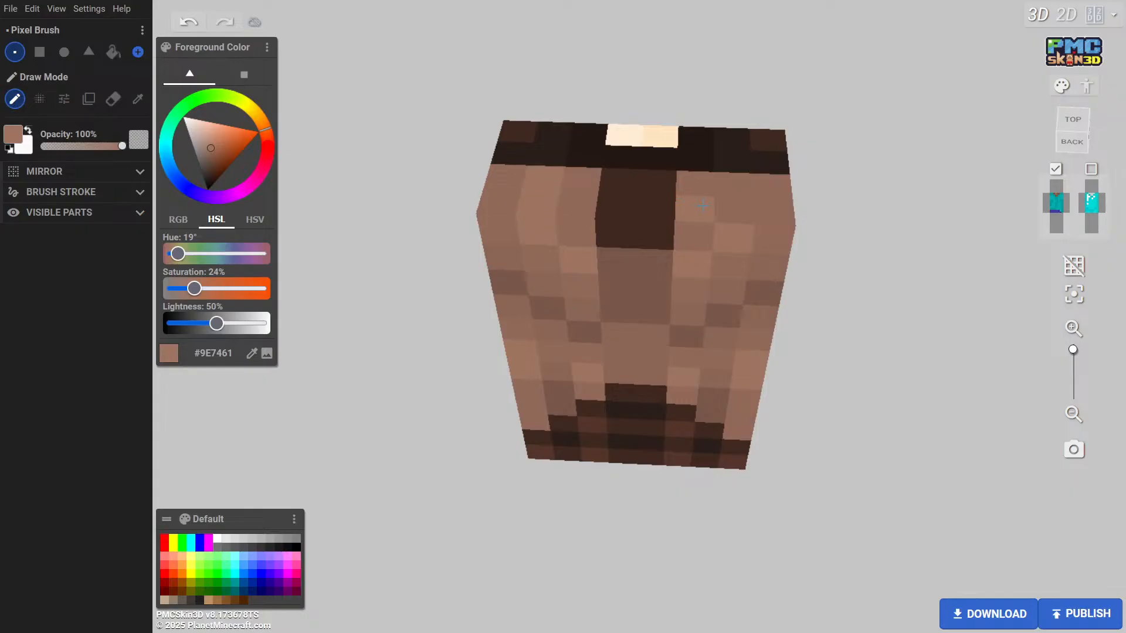
click(733, 184)
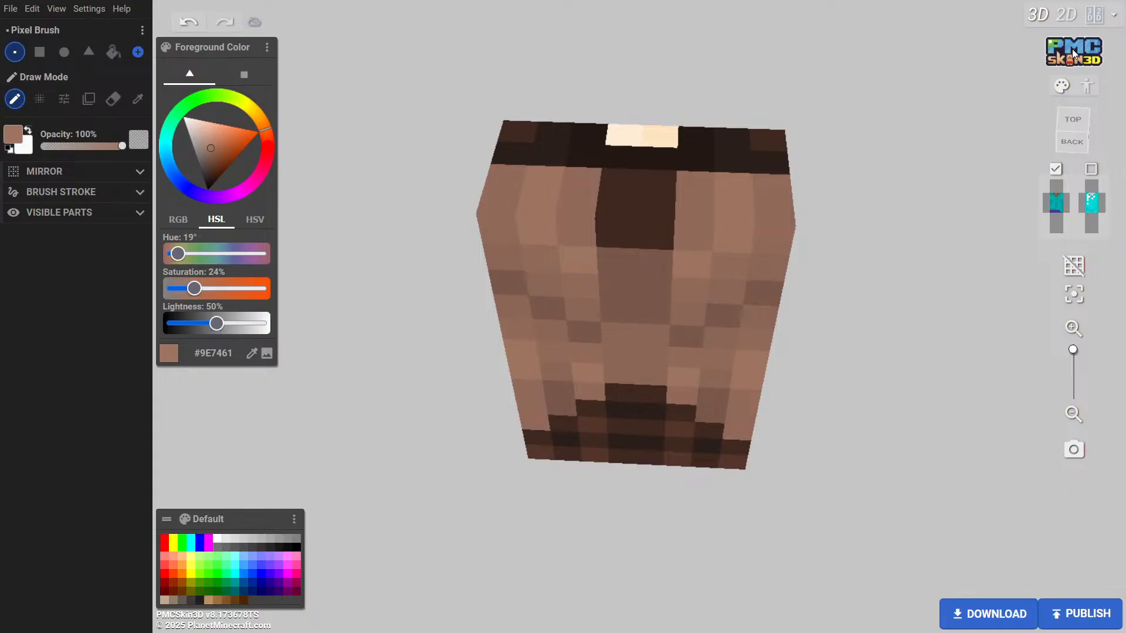
Show the outer layer again and erase its pixels overlapping the hair tips along the hem on the torso's back
drag(970, 318, 908, 291)
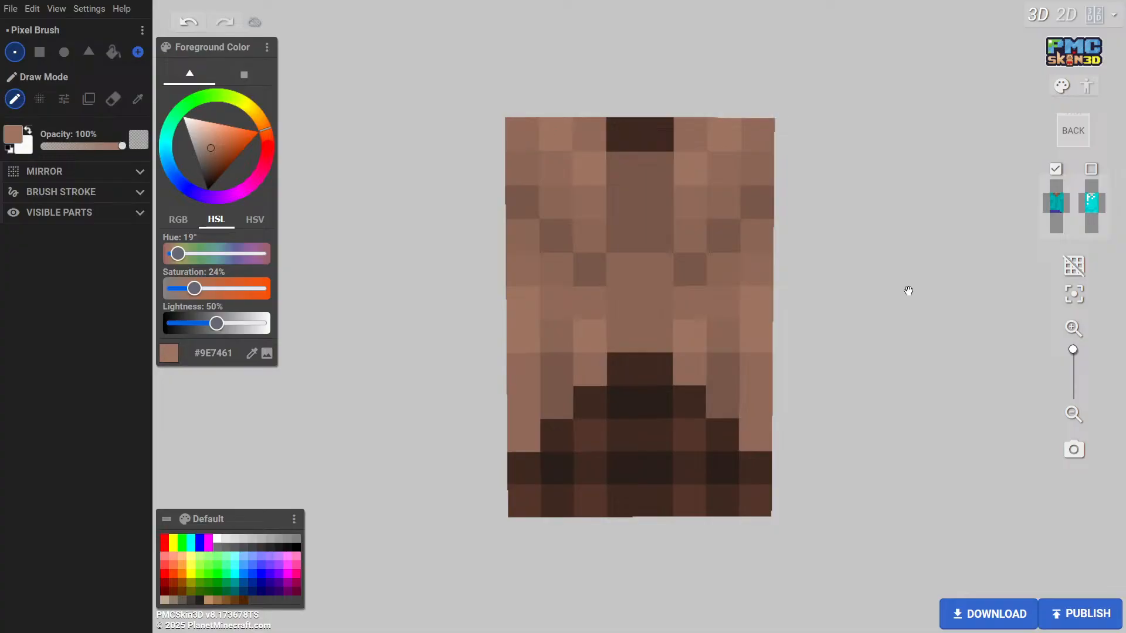
drag(923, 342, 862, 377)
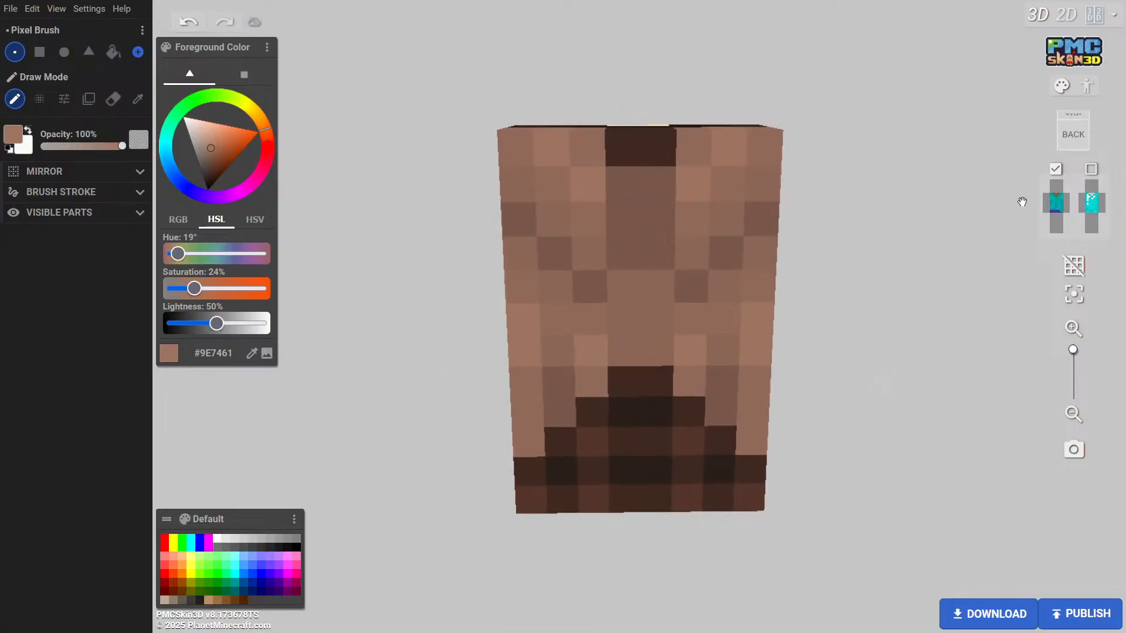
click(1091, 169)
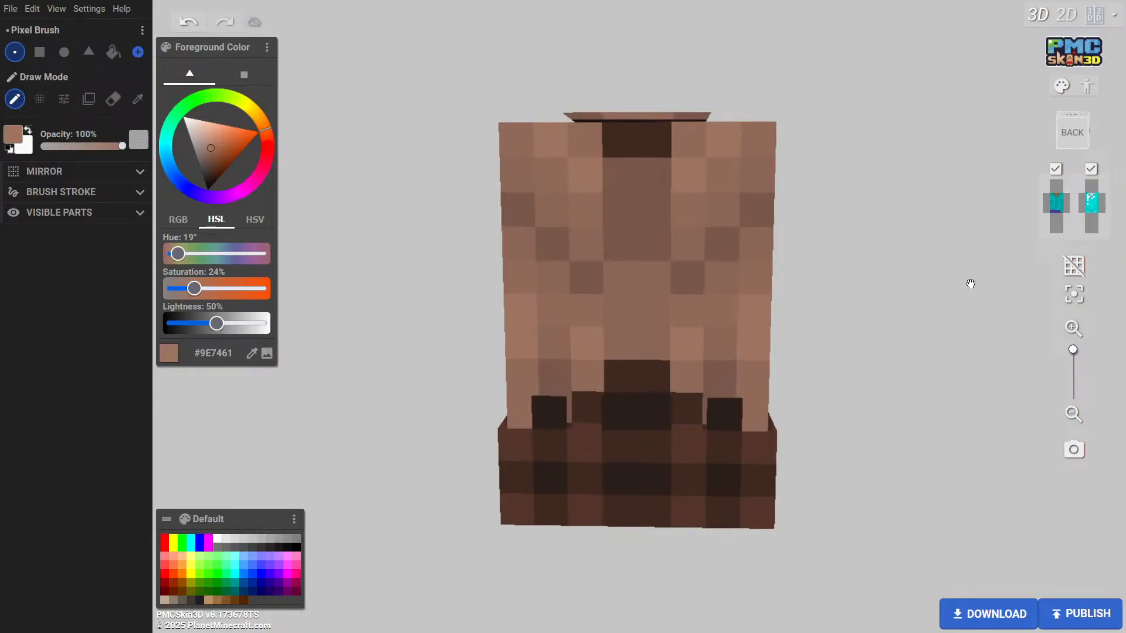
click(113, 100)
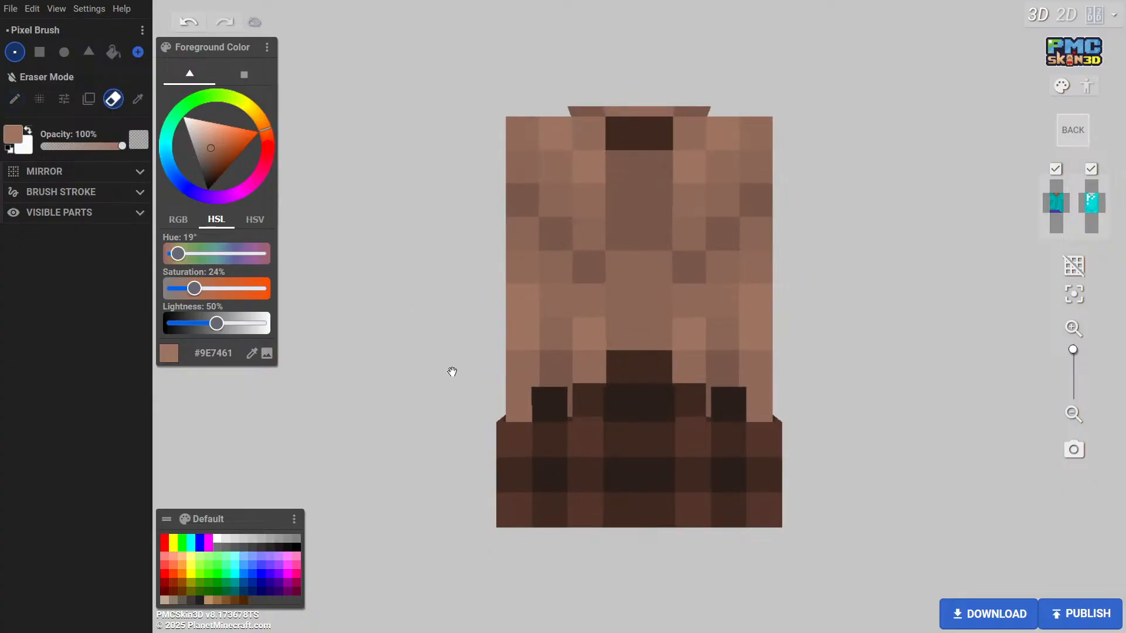
click(513, 438)
click(550, 414)
click(577, 429)
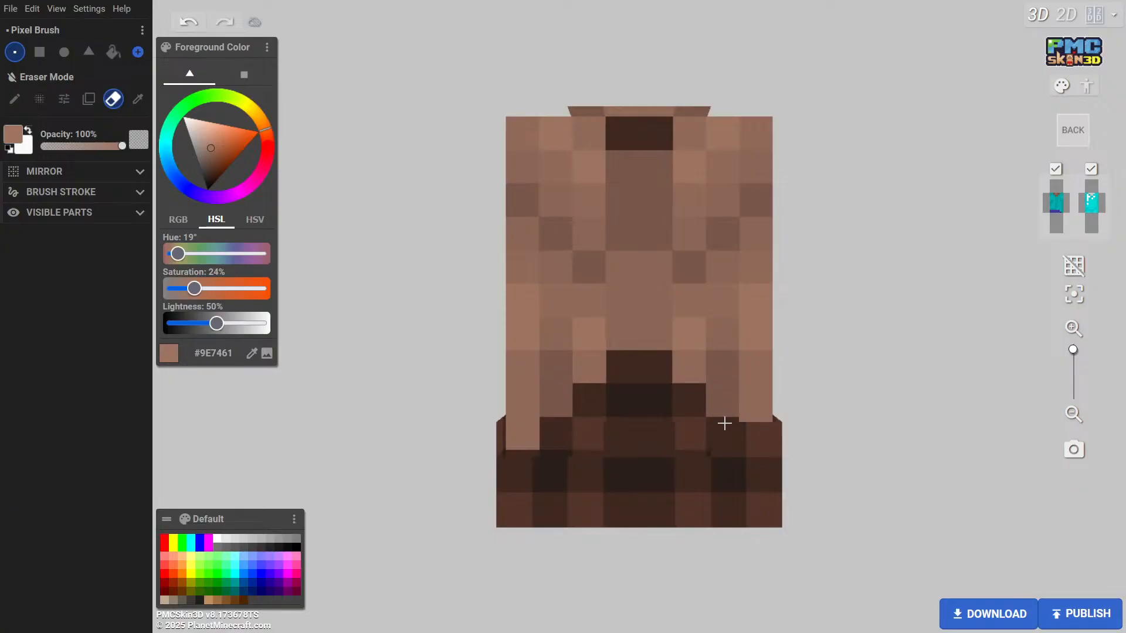
Erase the outer-layer pixels covering the hair ends along the hem at the torso's right and left sides
right_drag(761, 439, 683, 443)
click(717, 441)
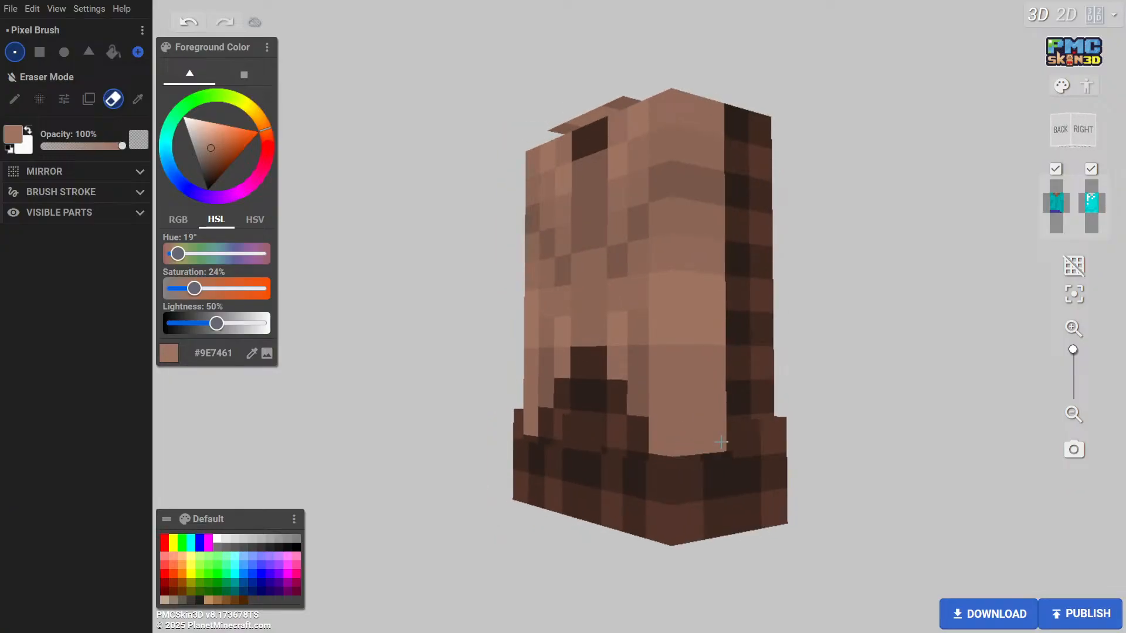
right_drag(442, 452, 630, 455)
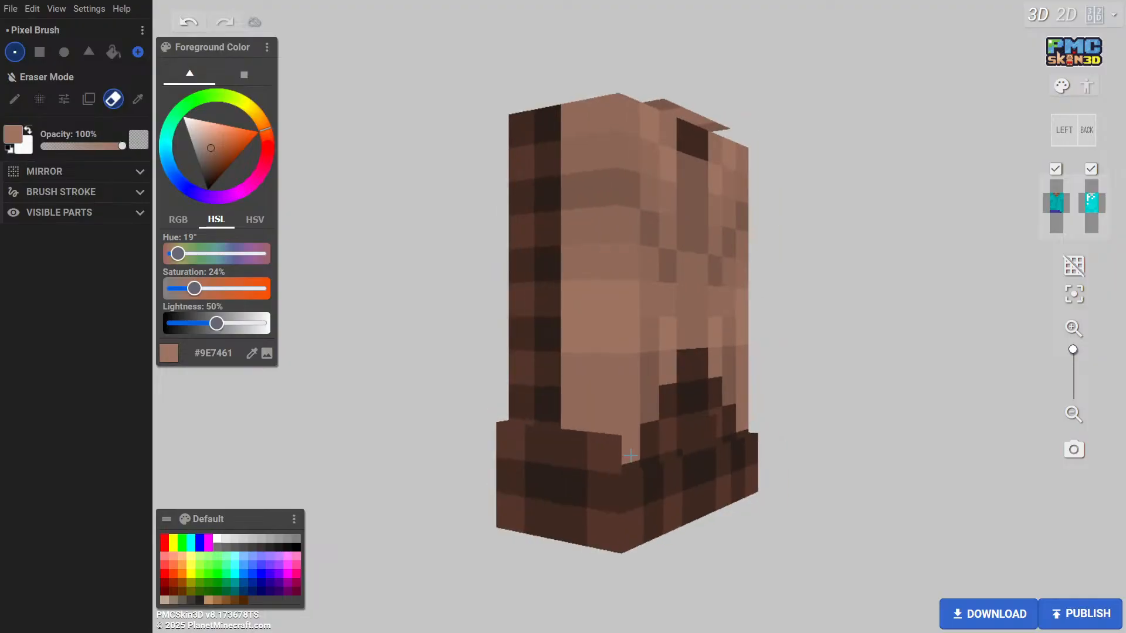
drag(630, 456, 574, 452)
right_drag(836, 454, 811, 455)
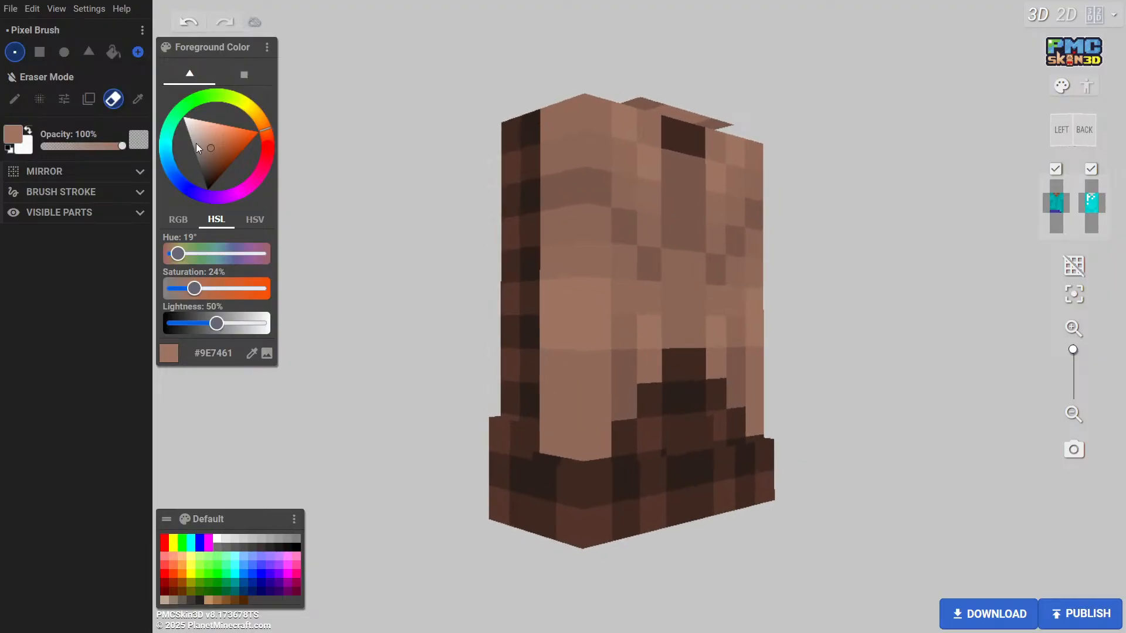
Sample #916A59 from the hair and repaint the outer-layer hair ends around both lower rear corners of the torso
click(139, 99)
click(554, 383)
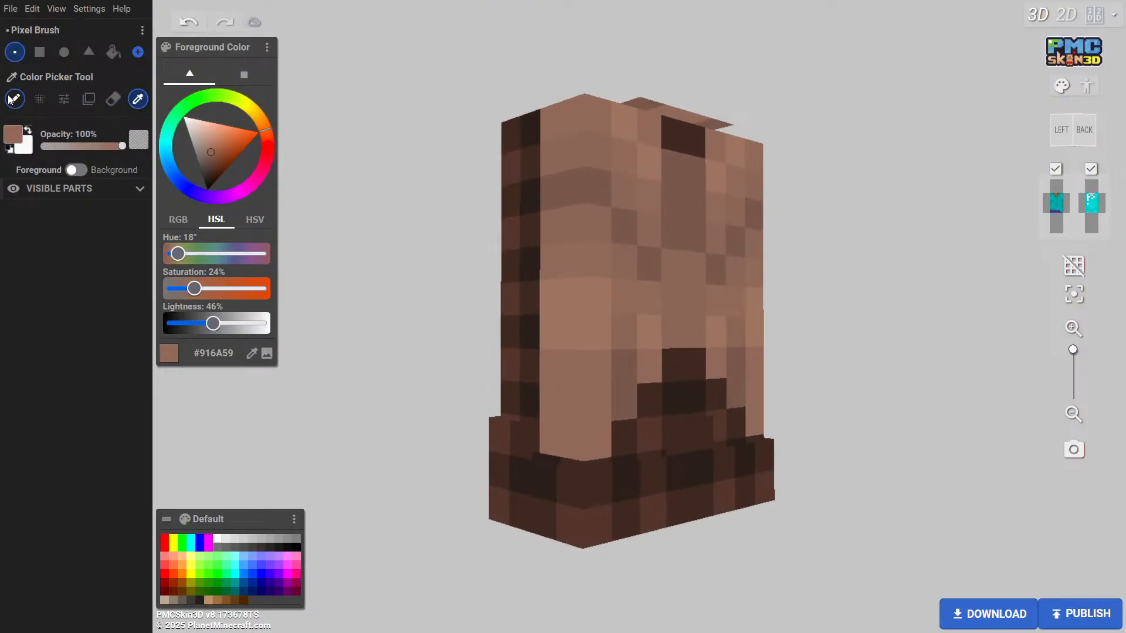
click(14, 98)
mouse_move(545, 442)
mouse_down()
mouse_move(547, 394)
mouse_move(585, 373)
mouse_move(574, 438)
mouse_up()
right_drag(816, 452, 526, 440)
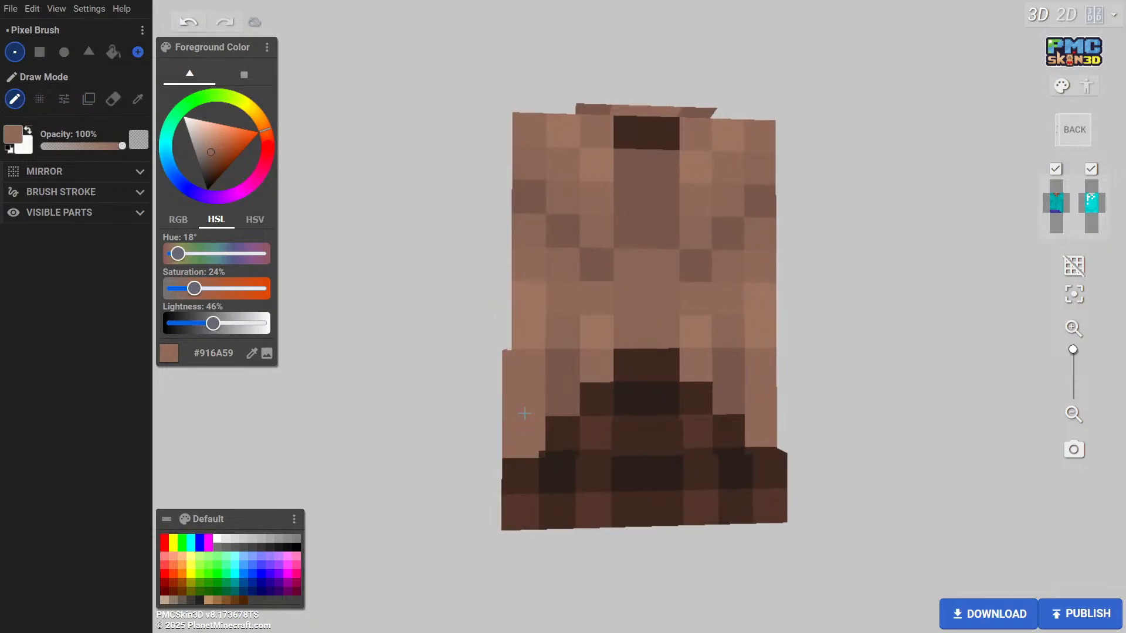
right_drag(775, 408, 616, 387)
mouse_move(617, 386)
mouse_down()
mouse_move(674, 375)
mouse_move(672, 447)
mouse_move(637, 398)
mouse_up()
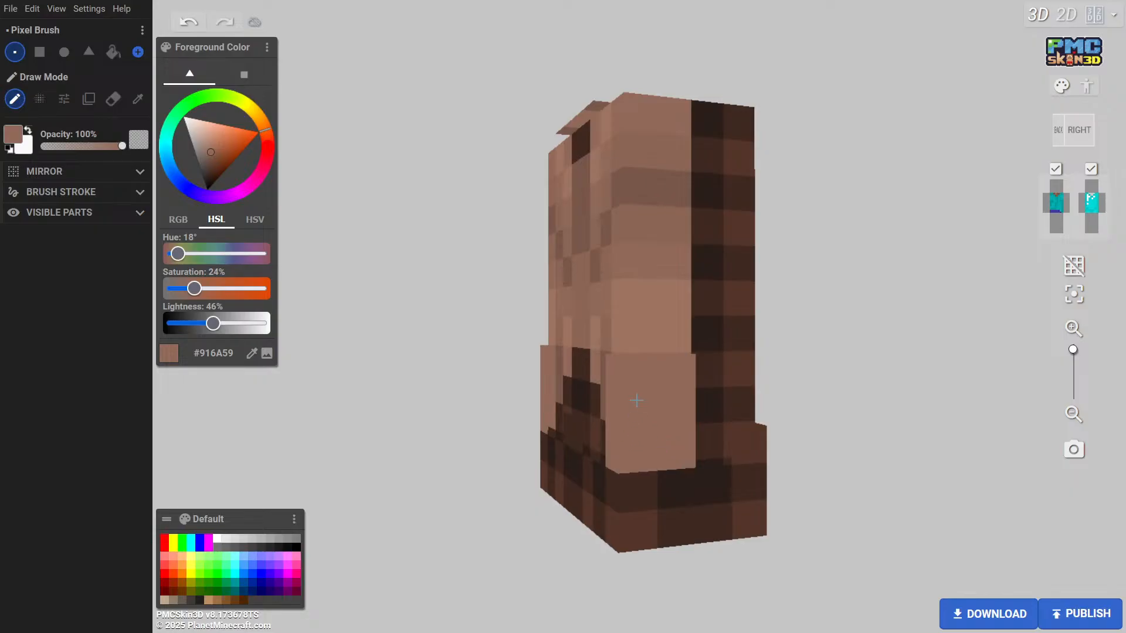
right_drag(397, 399, 625, 401)
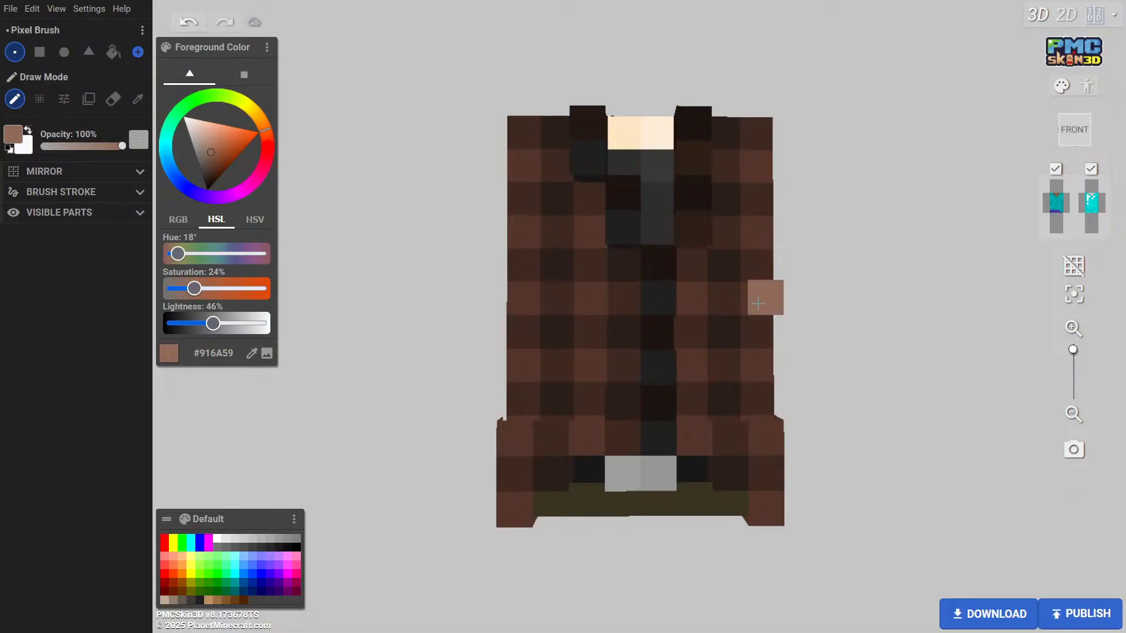
right_drag(387, 320, 926, 334)
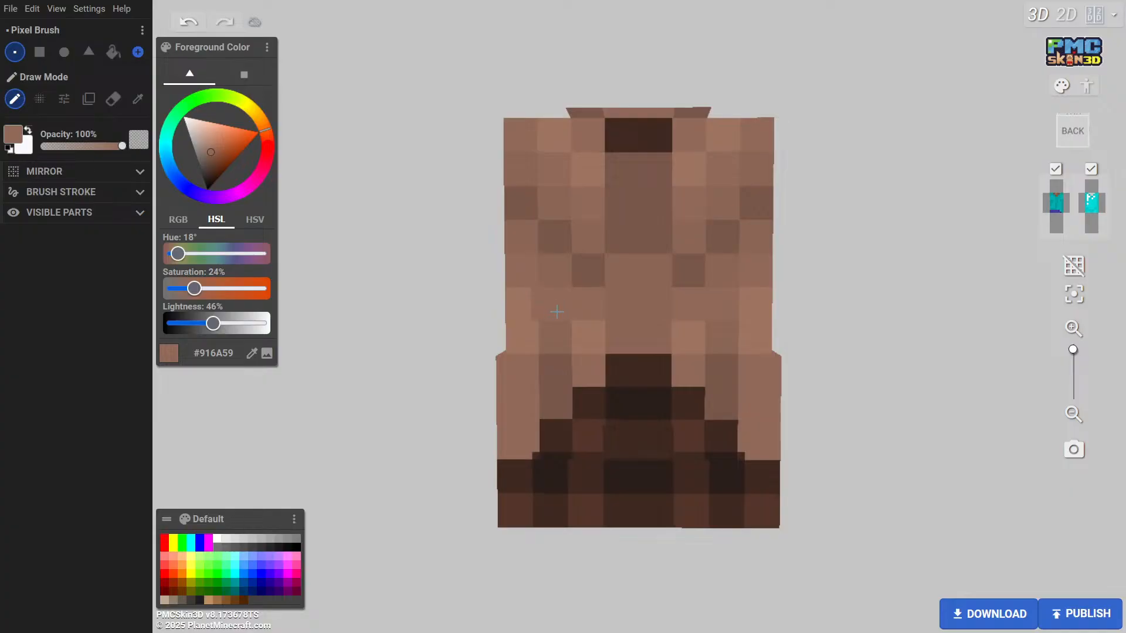
Paint the outer-layer hair tips on the lower back with #78574A shadow strands and #916A59 inner pixels, mirrored on both sides
click(138, 98)
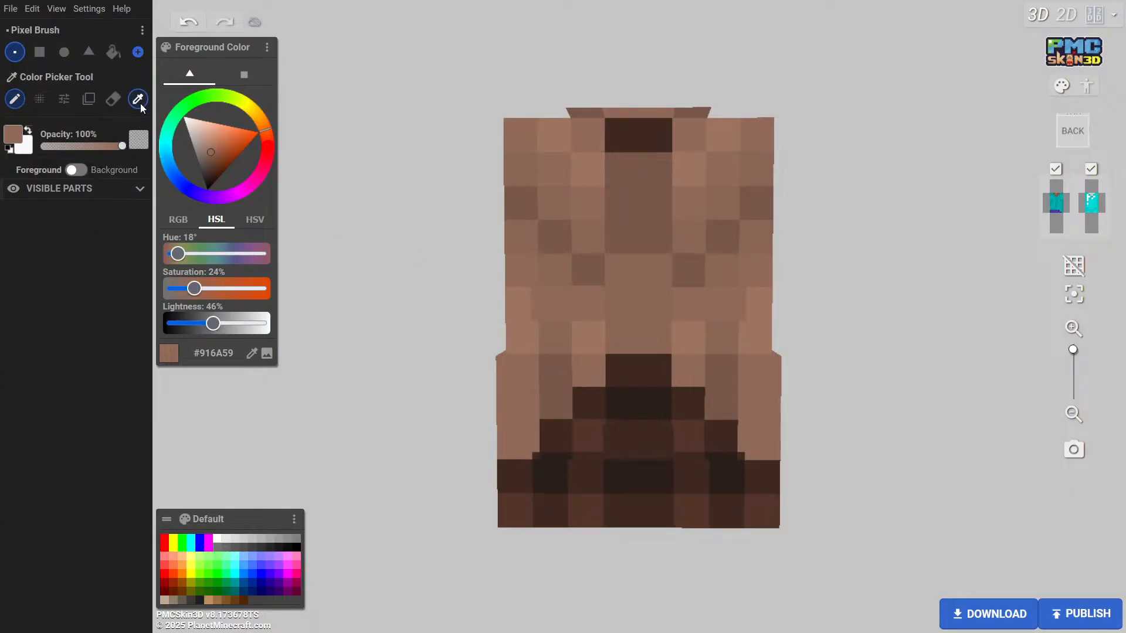
click(570, 396)
click(14, 99)
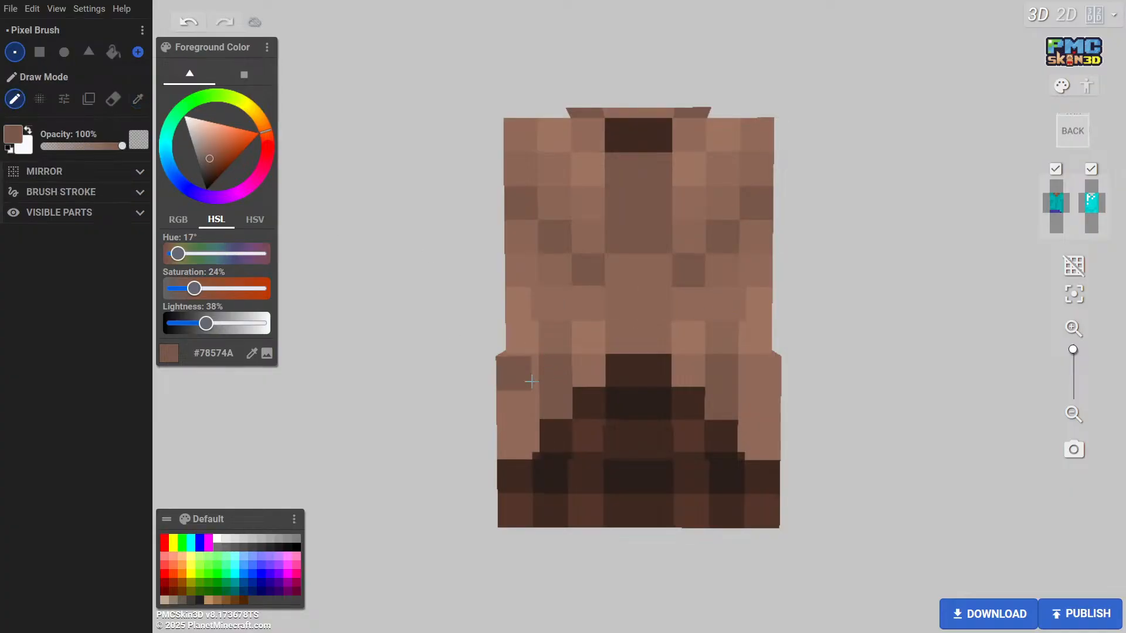
click(138, 99)
click(587, 365)
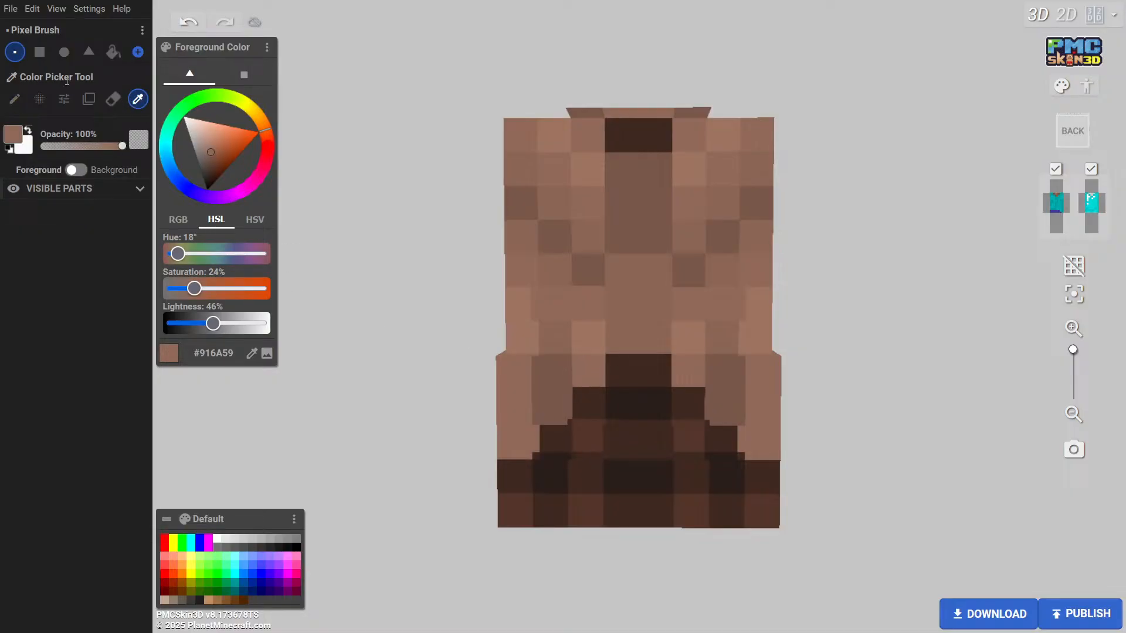
click(14, 99)
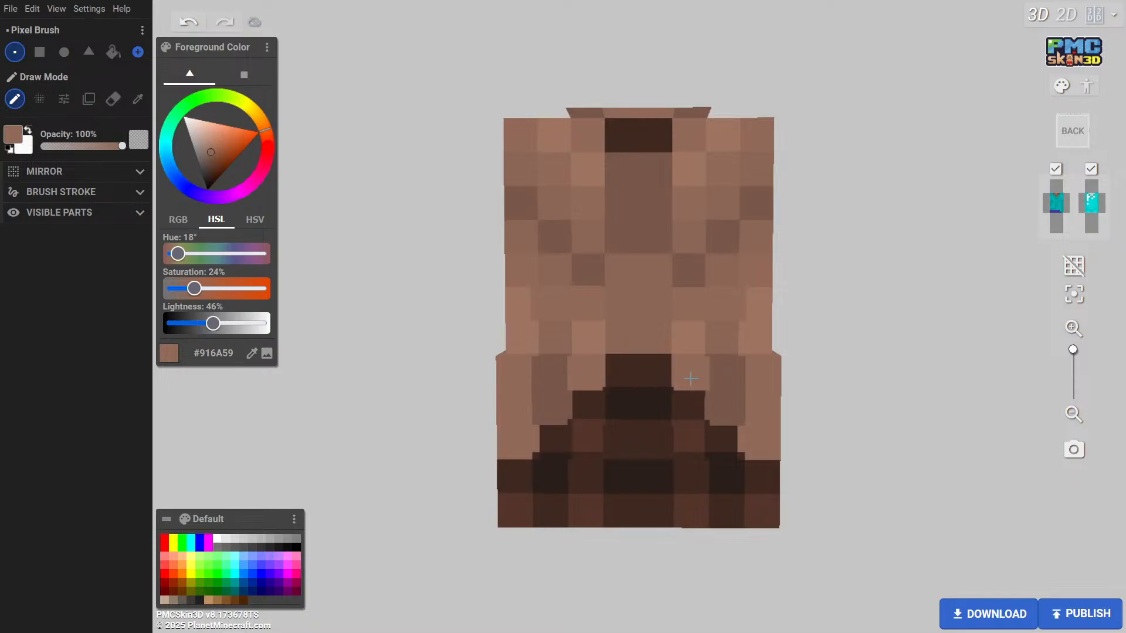
Add #9E7461 highlight and #8B6655 mid-tone outer-layer pixels in the row just above the hair tips on the back
click(138, 98)
click(589, 342)
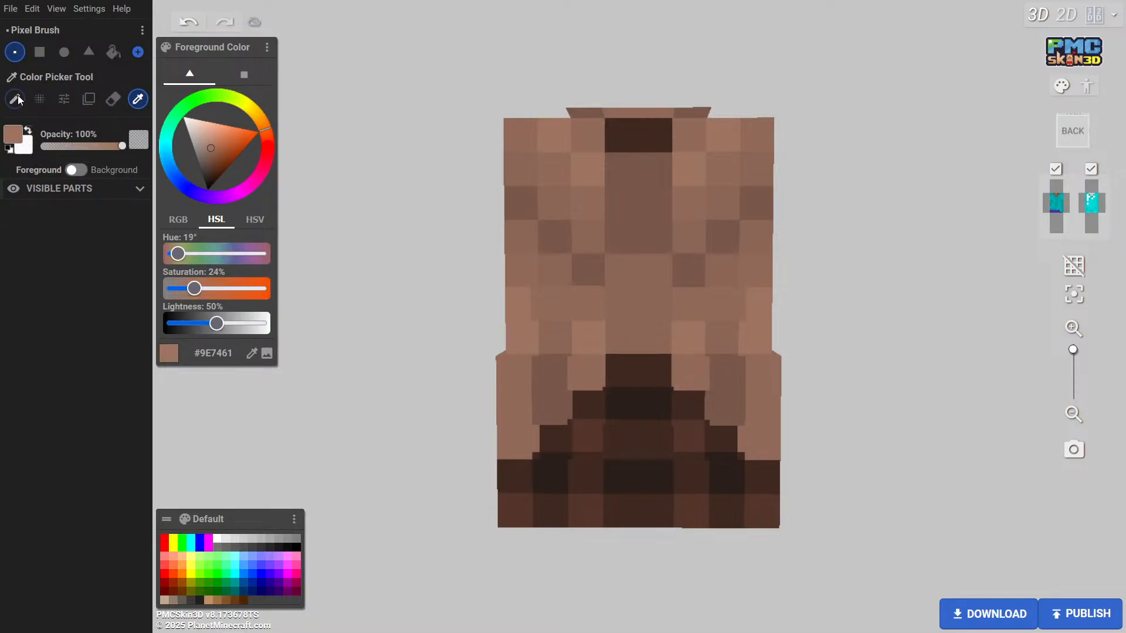
click(14, 99)
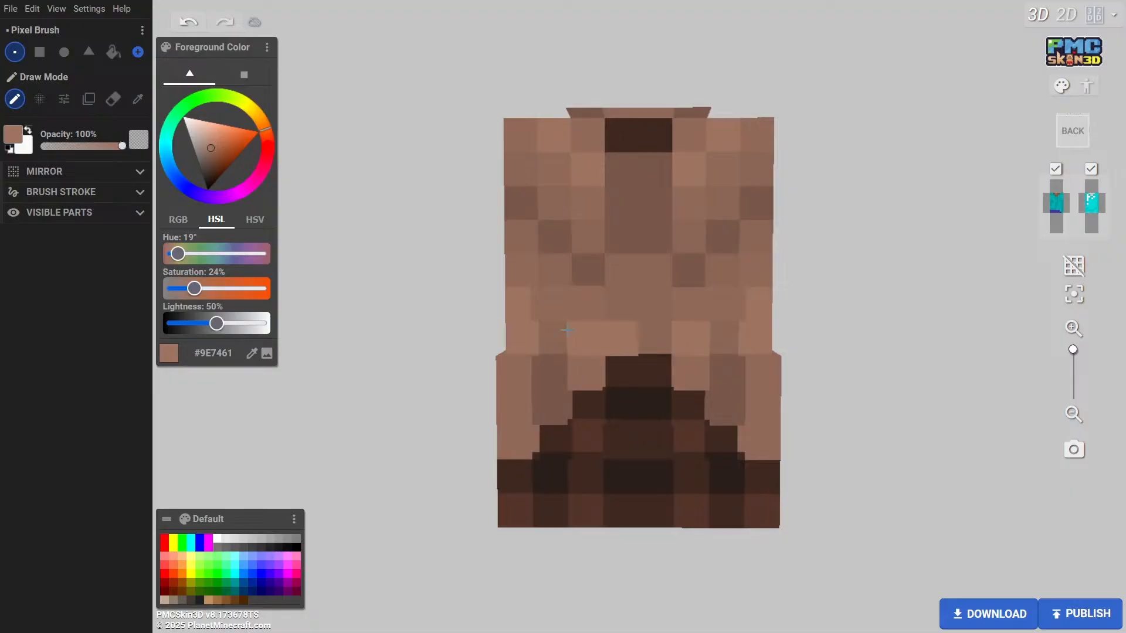
click(138, 99)
click(552, 335)
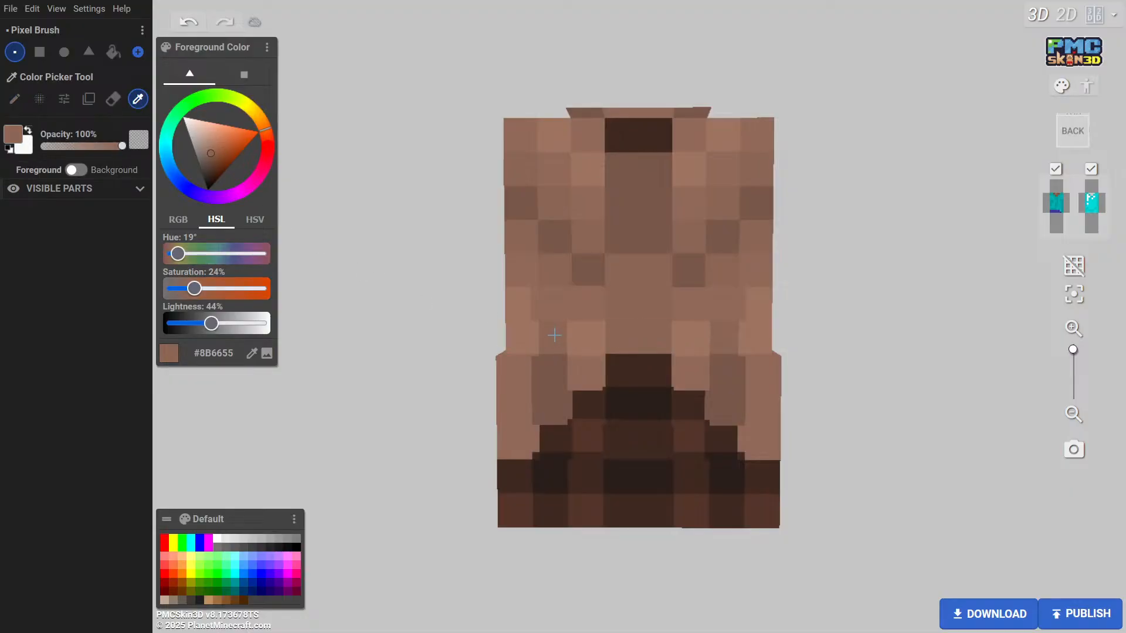
click(8, 104)
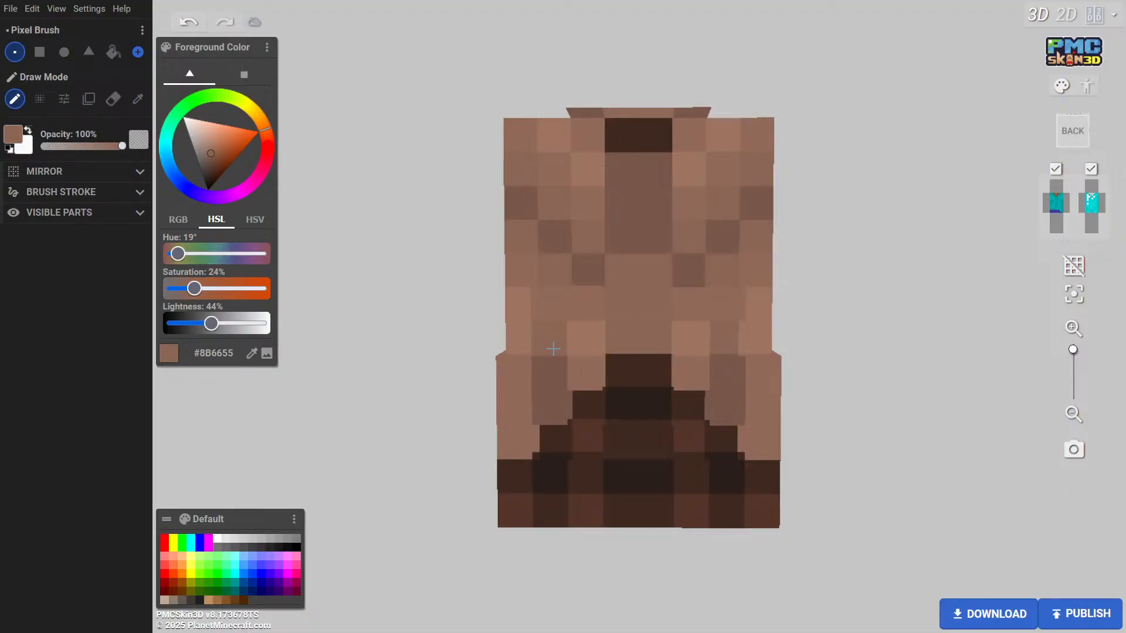
click(144, 100)
click(14, 99)
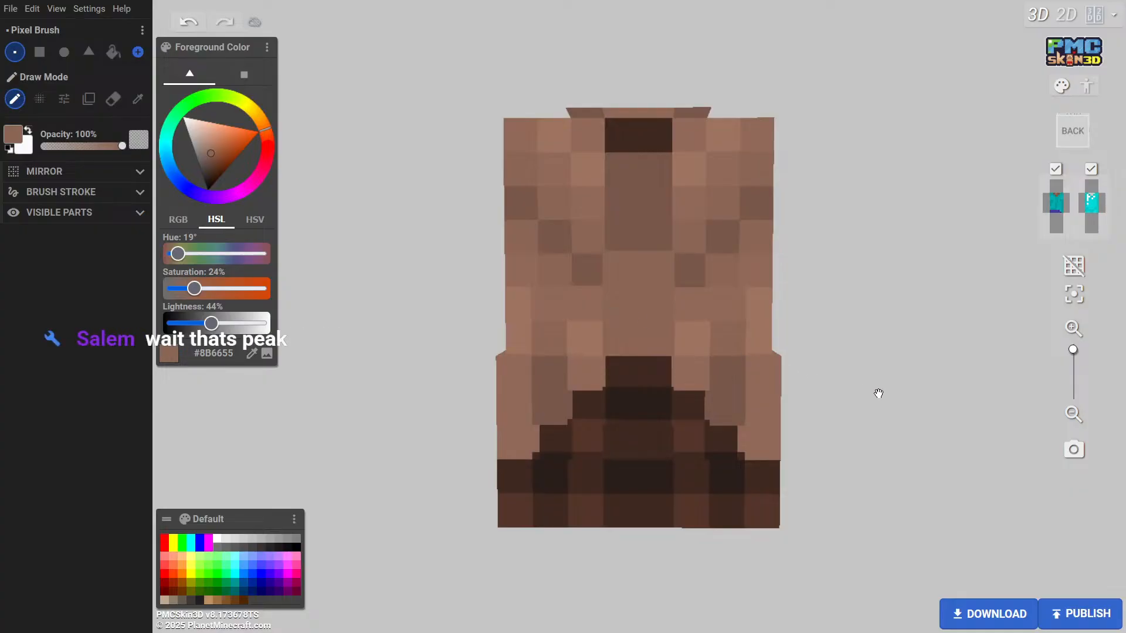
Erase the outer-layer pixels along the rear edge of the torso's top face
drag(877, 390, 876, 432)
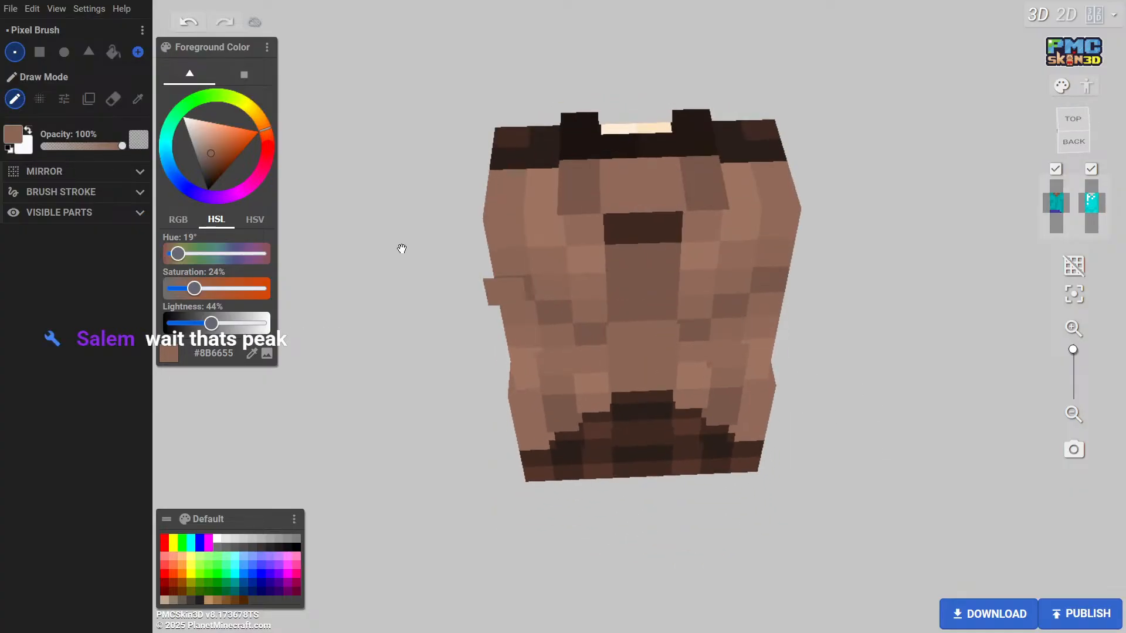
click(112, 97)
mouse_move(586, 176)
mouse_down()
mouse_move(691, 197)
mouse_move(618, 193)
mouse_up()
drag(904, 284, 888, 238)
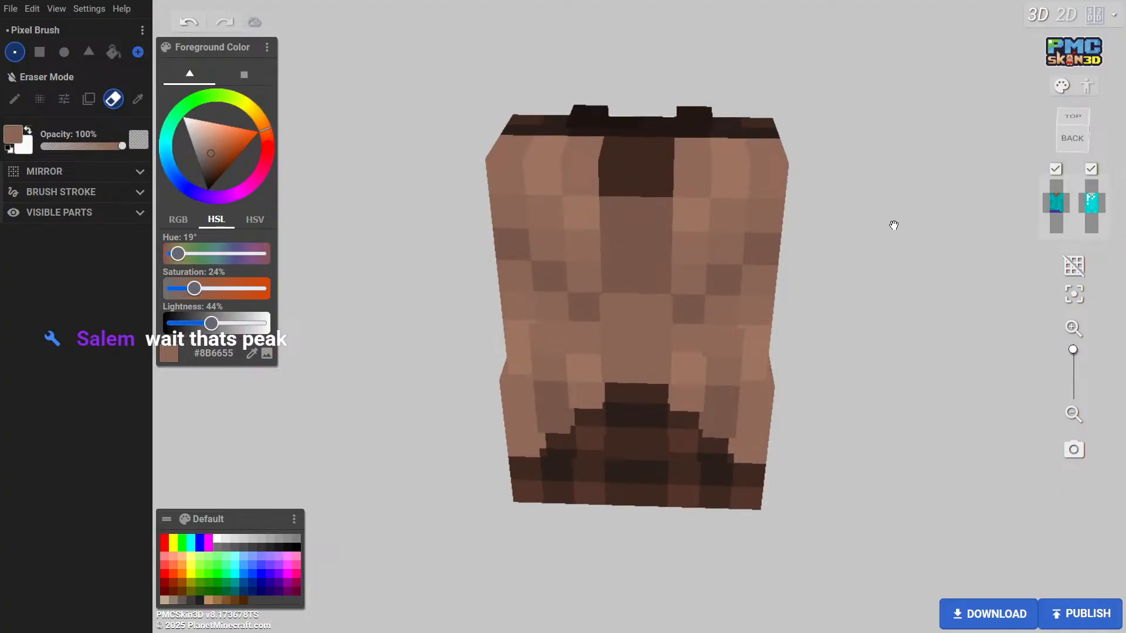
Sample #9E7461 and paint mirrored outer-layer highlights on the torso's rear top edge and upper back
click(138, 98)
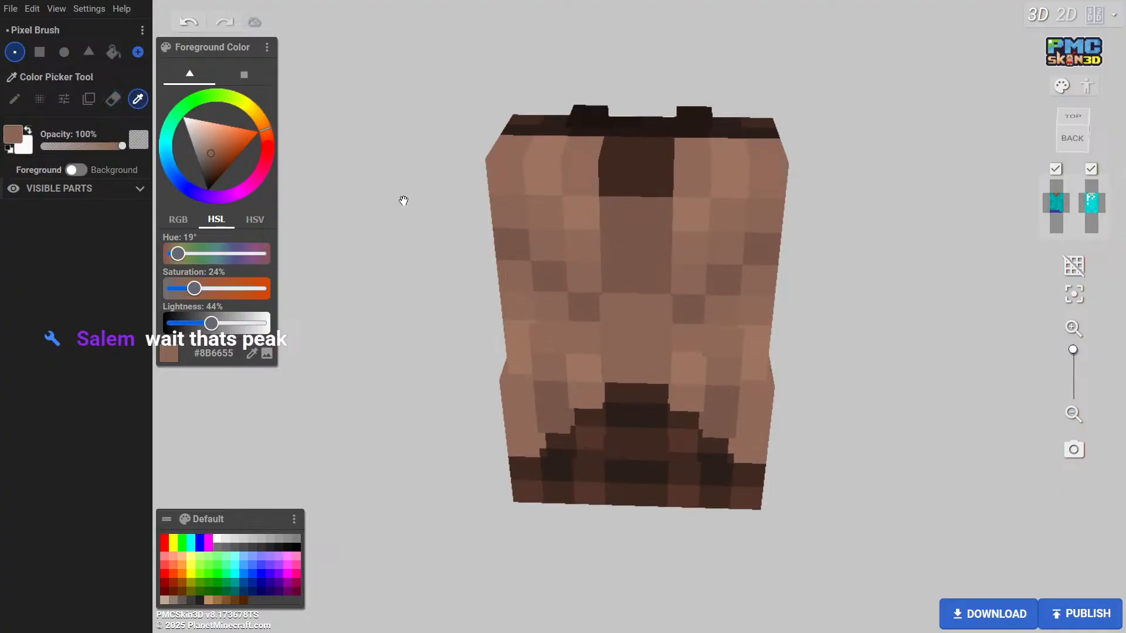
click(689, 364)
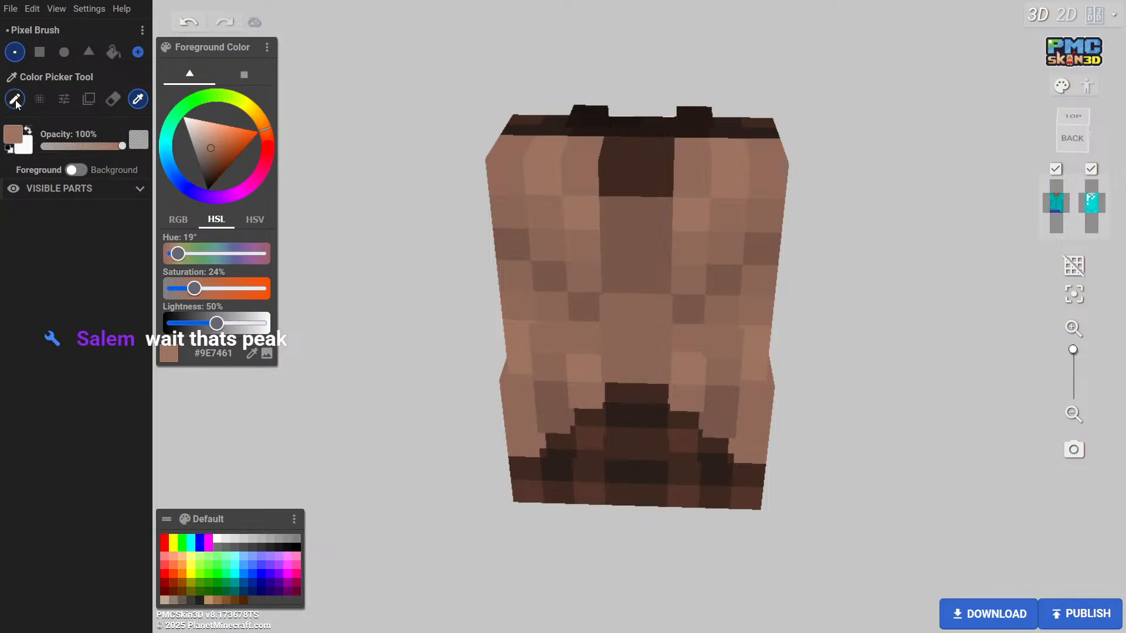
click(16, 100)
drag(427, 240, 423, 320)
click(514, 208)
click(759, 215)
drag(733, 189, 744, 247)
drag(874, 299, 868, 234)
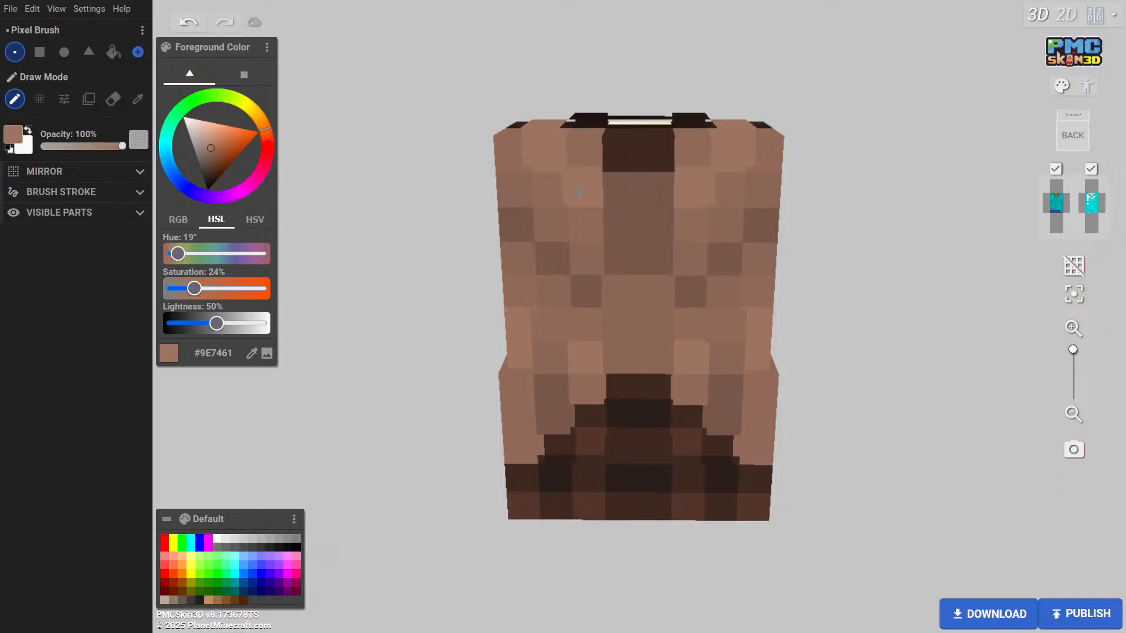
Sample #916A59 and fill the outer-layer hair along the rear edge of the top face out to both corners
click(136, 102)
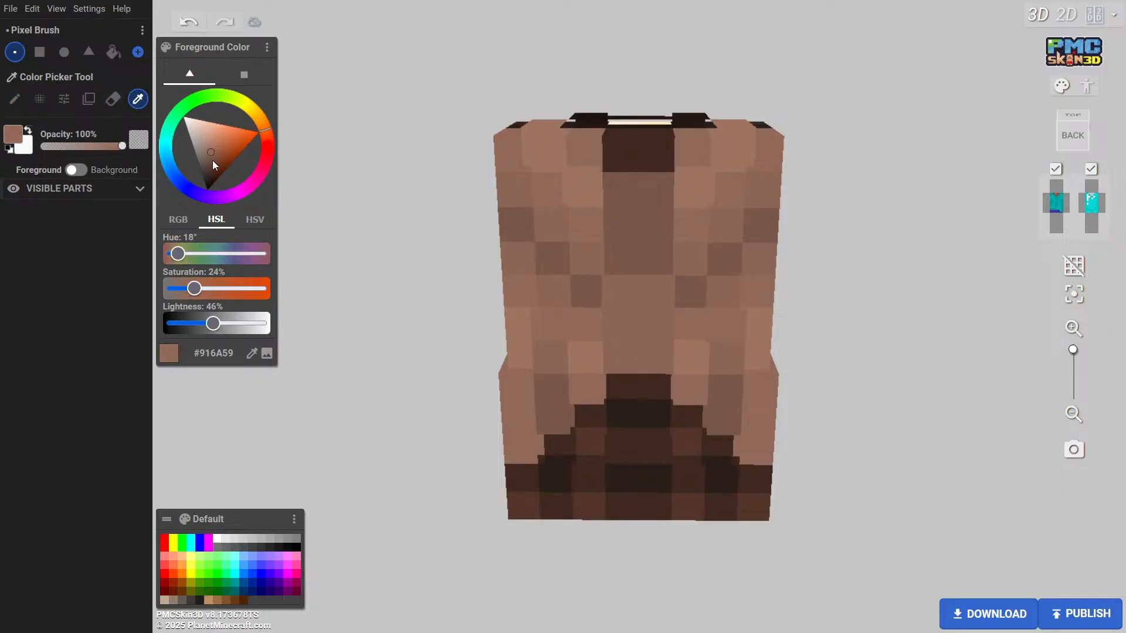
click(588, 158)
drag(361, 274, 377, 375)
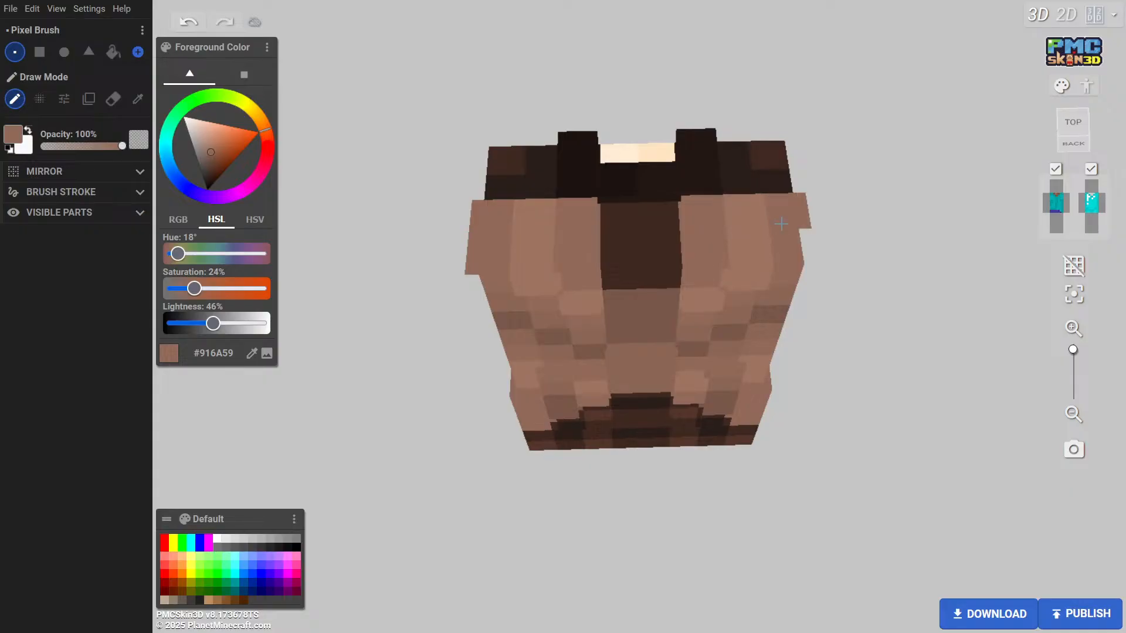
drag(854, 306, 838, 210)
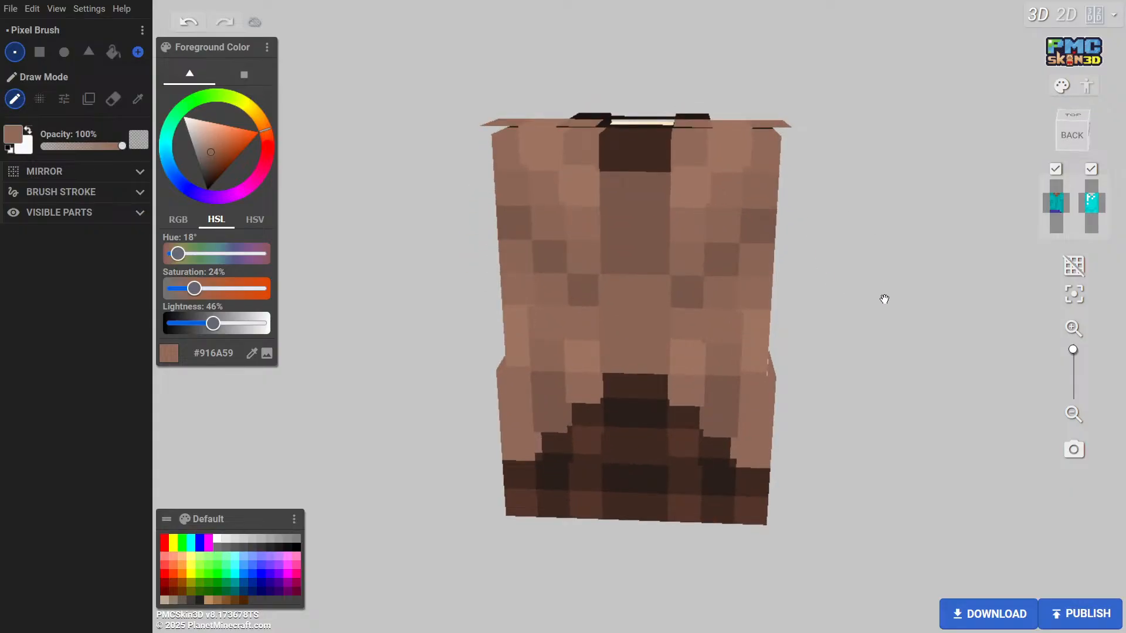
Extend the #916A59 outer-layer hair along the top row of the back and around onto both sides of the torso
drag(882, 299, 615, 311)
drag(366, 229, 604, 222)
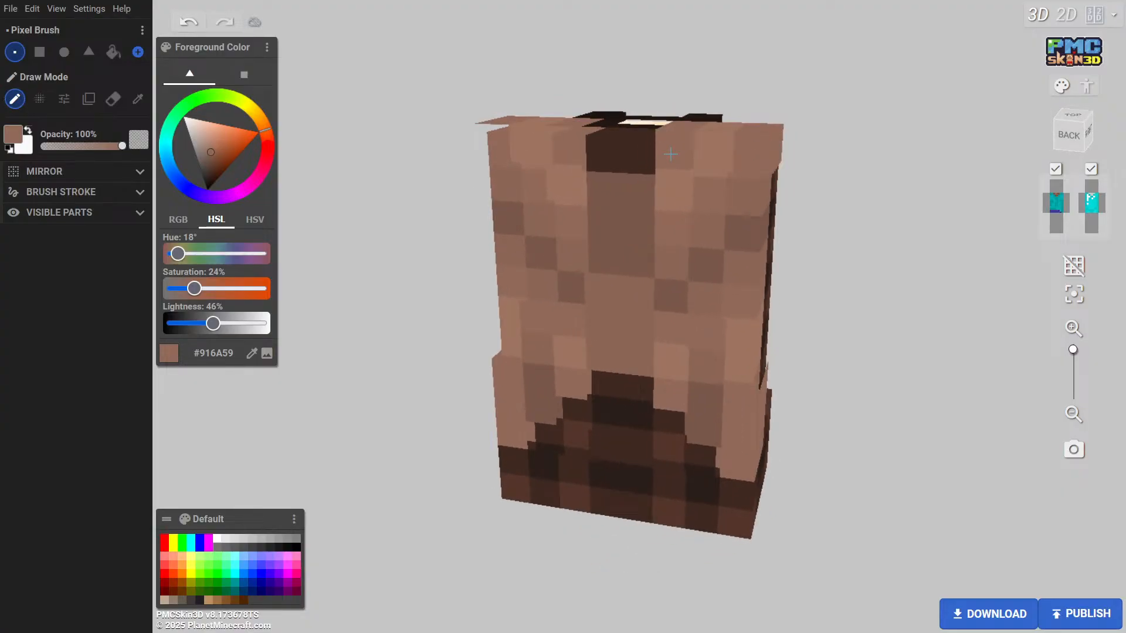
drag(329, 181, 497, 143)
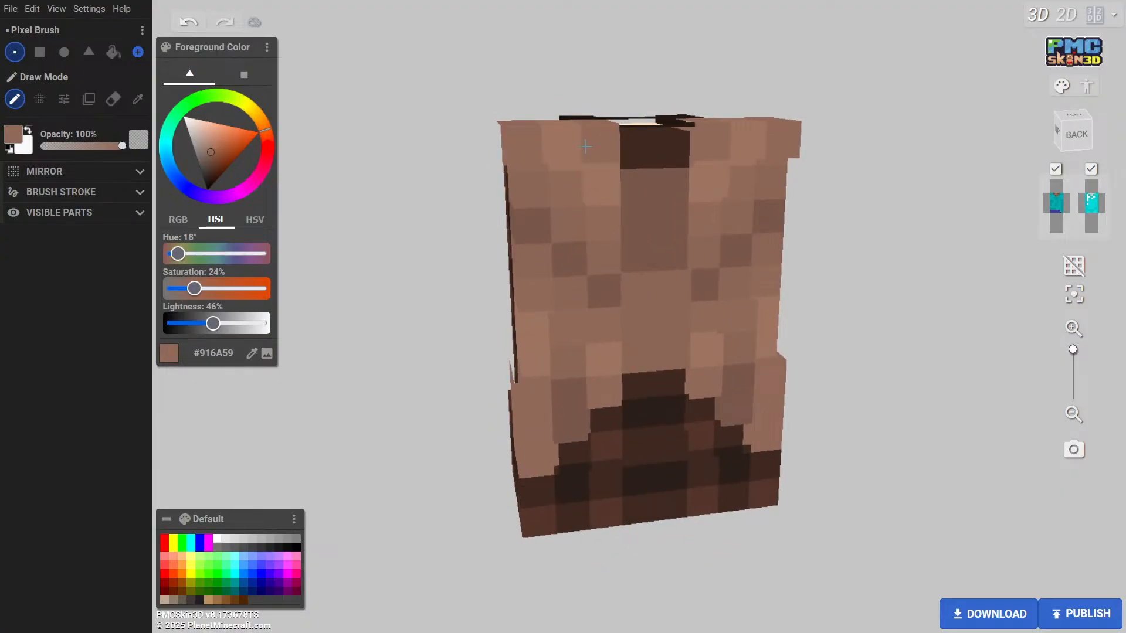
drag(488, 197, 639, 194)
click(675, 149)
click(701, 143)
click(663, 253)
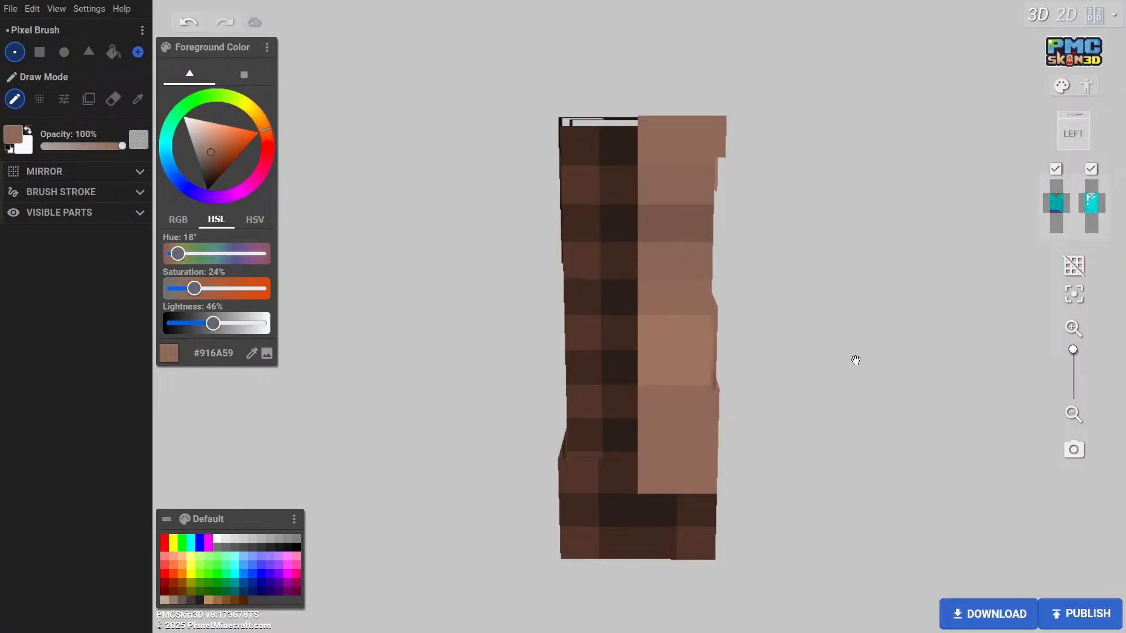
drag(852, 326, 523, 339)
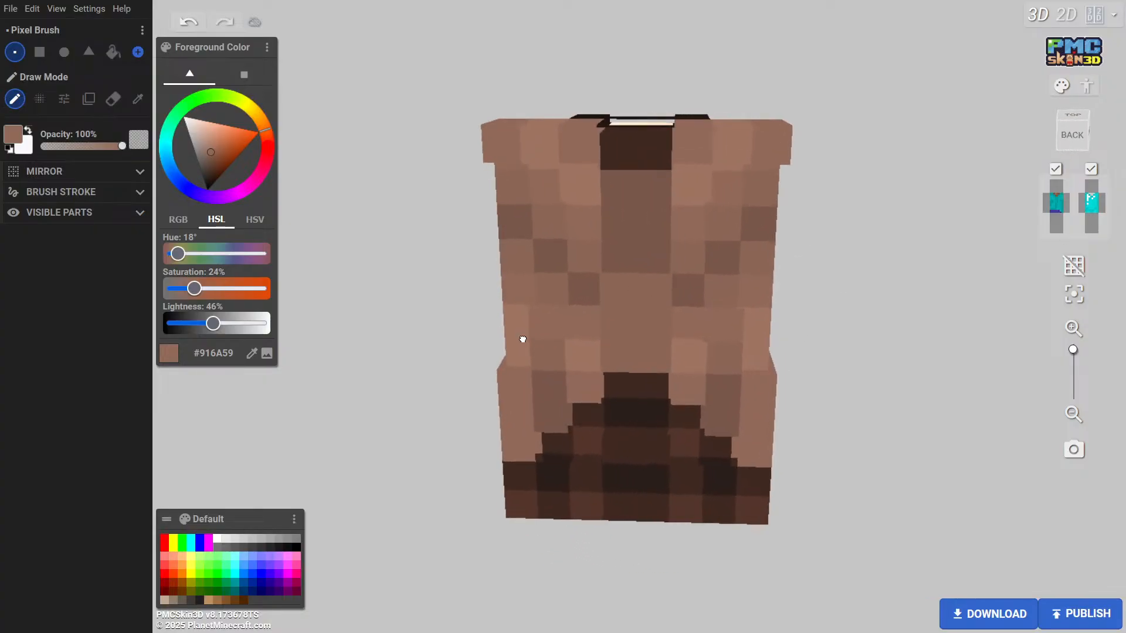
Sample #78574A and paint the central shadow on the upper back's outer layer, just below the dark notch
click(620, 203)
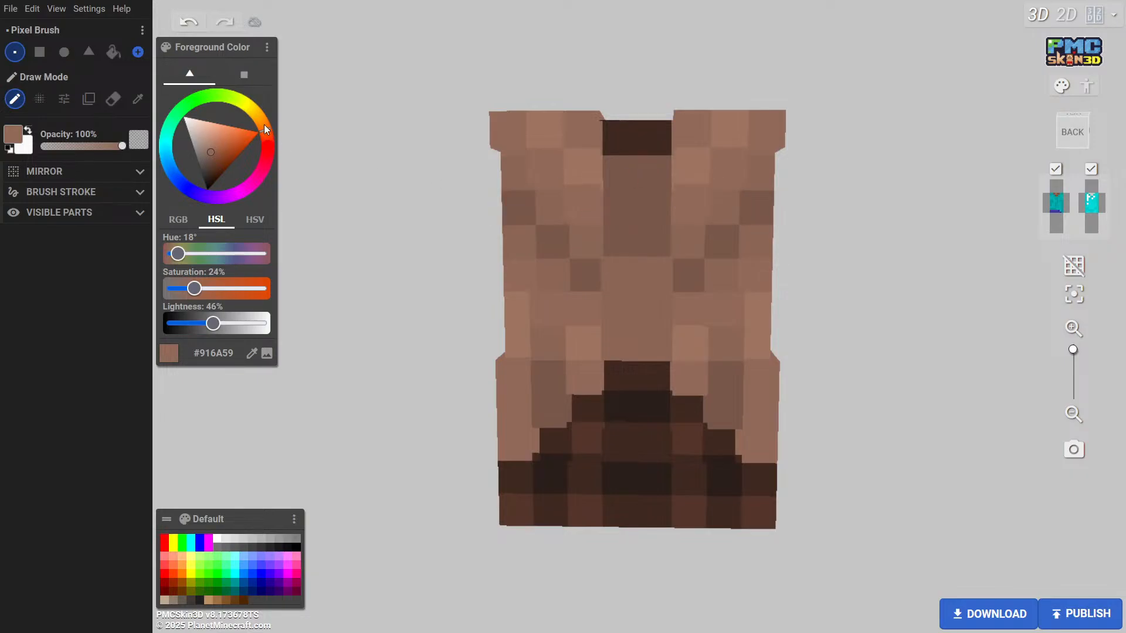
click(138, 98)
click(621, 179)
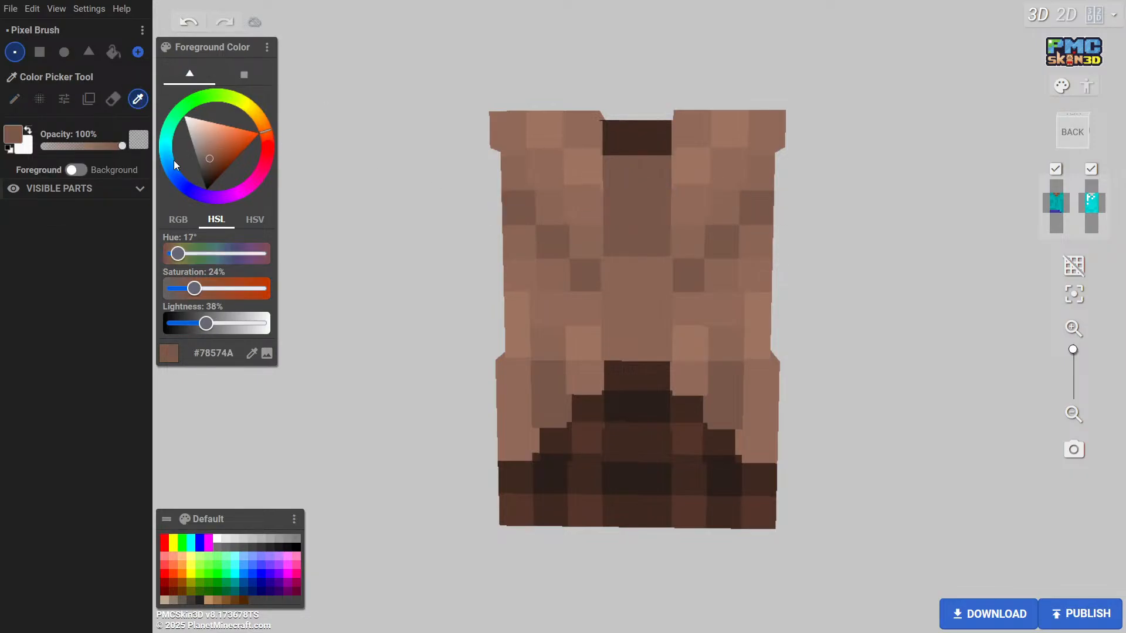
click(15, 100)
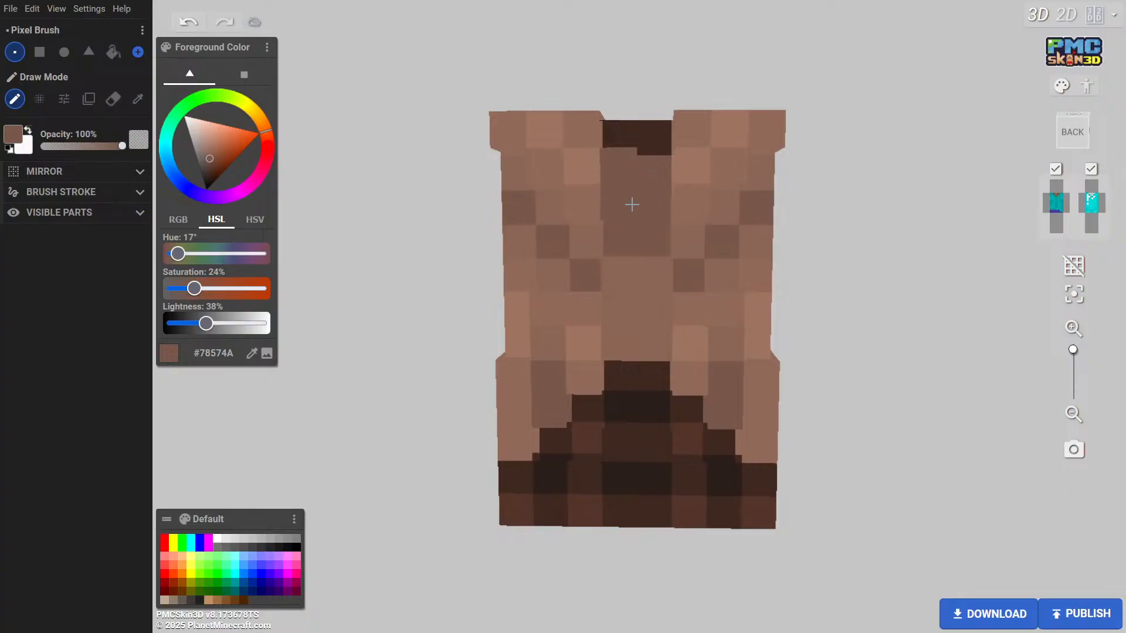
drag(860, 251, 861, 294)
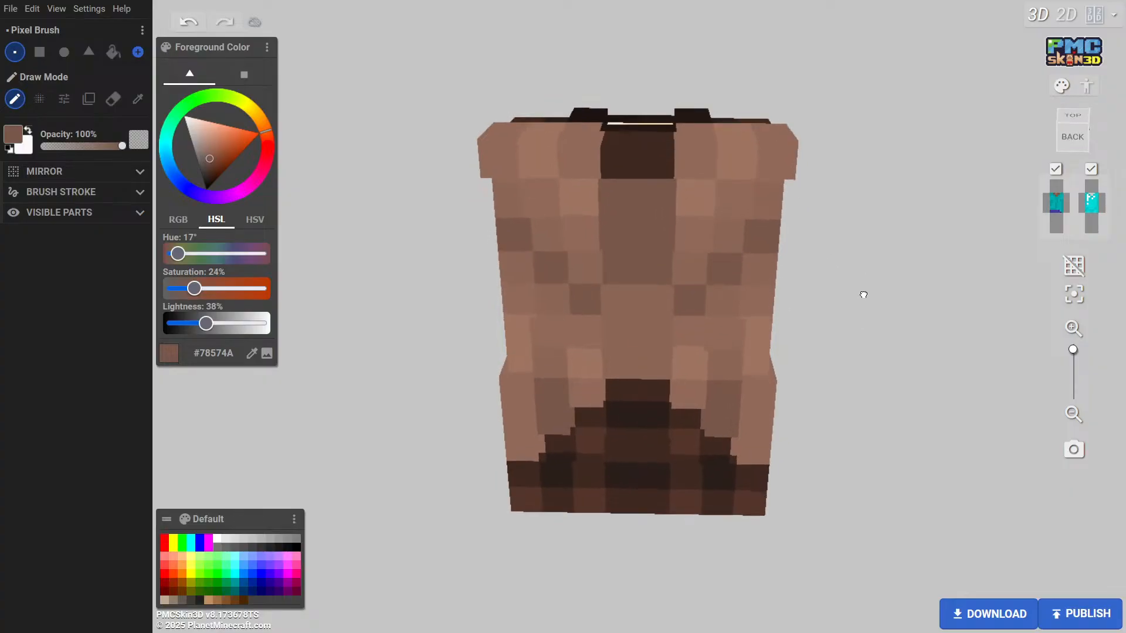
Sample #8B6655 and paint the second outer-layer hair row at the back's outer edges and around both torso sides
click(138, 99)
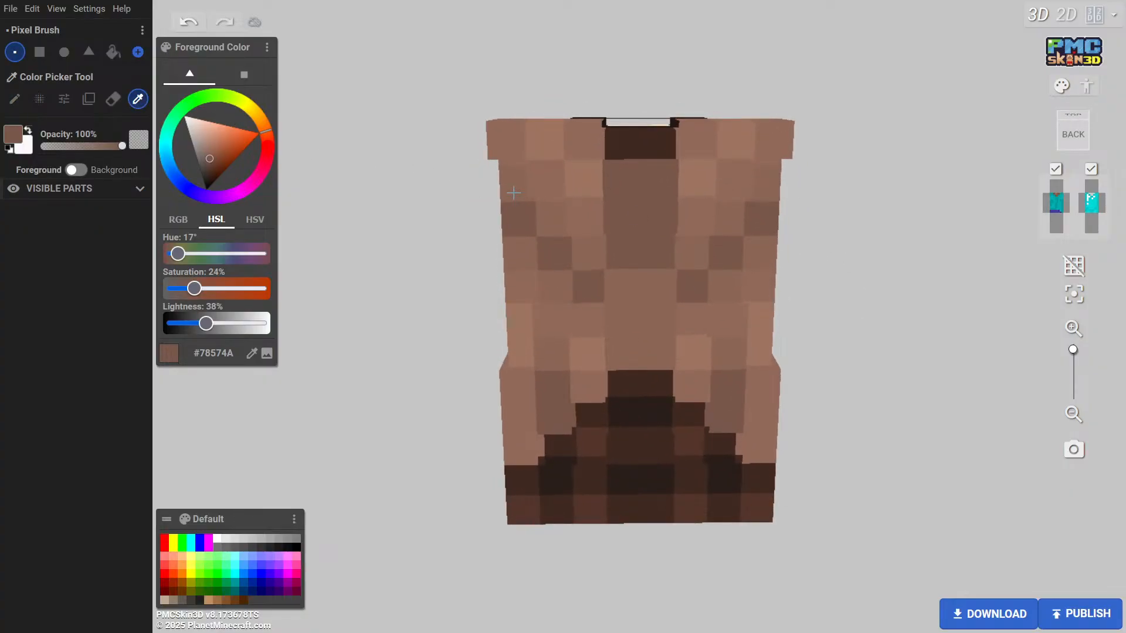
click(507, 189)
click(14, 98)
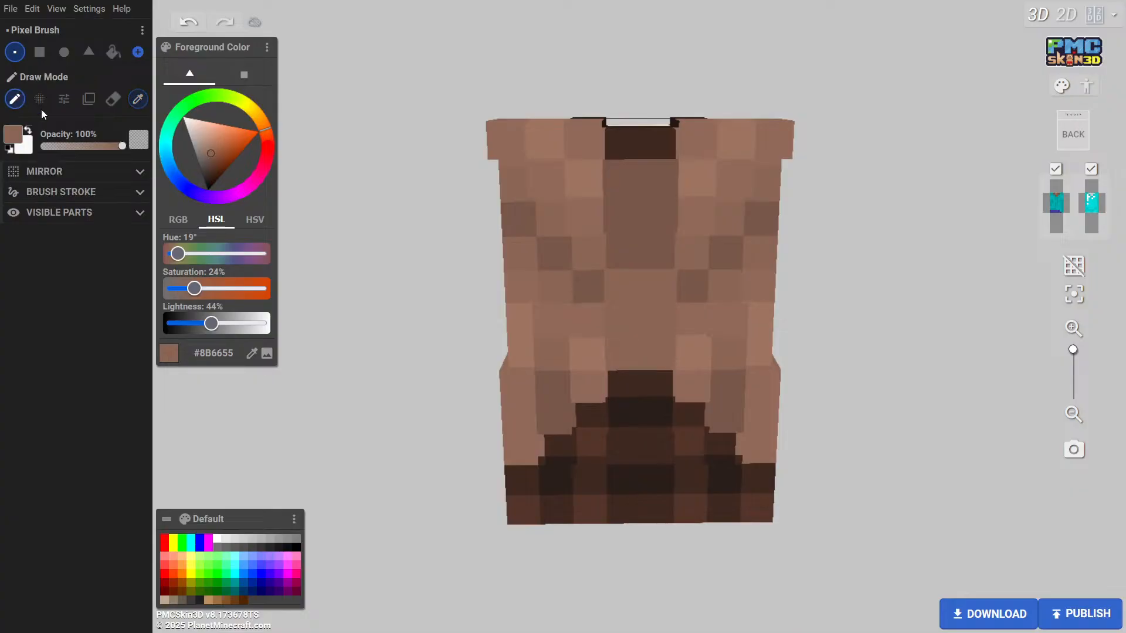
drag(762, 181, 570, 204)
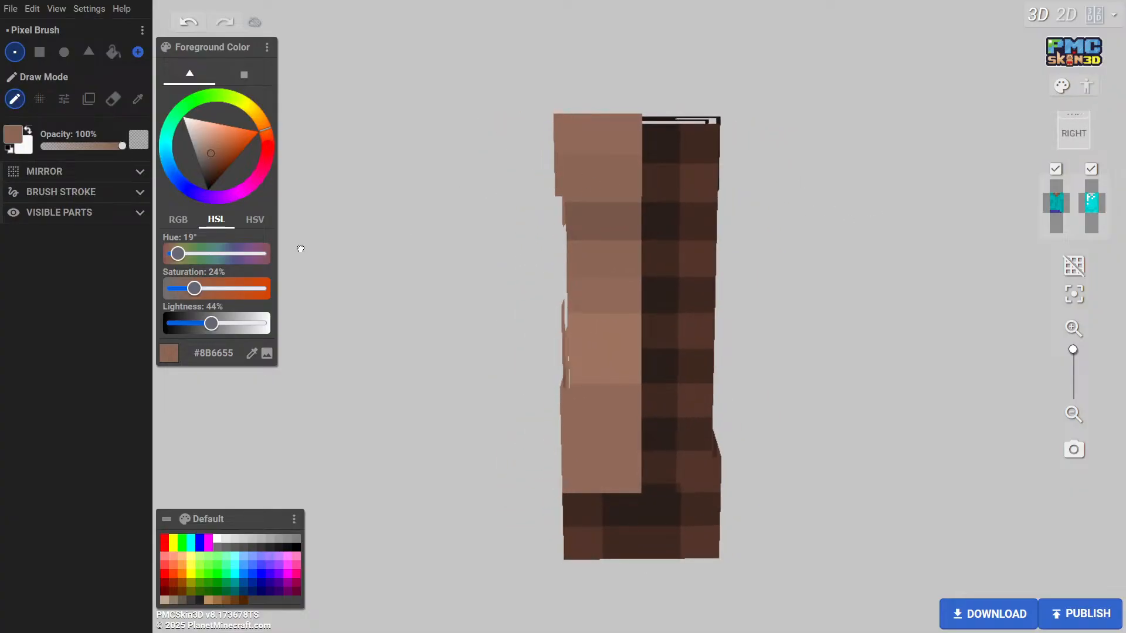
drag(299, 246, 869, 253)
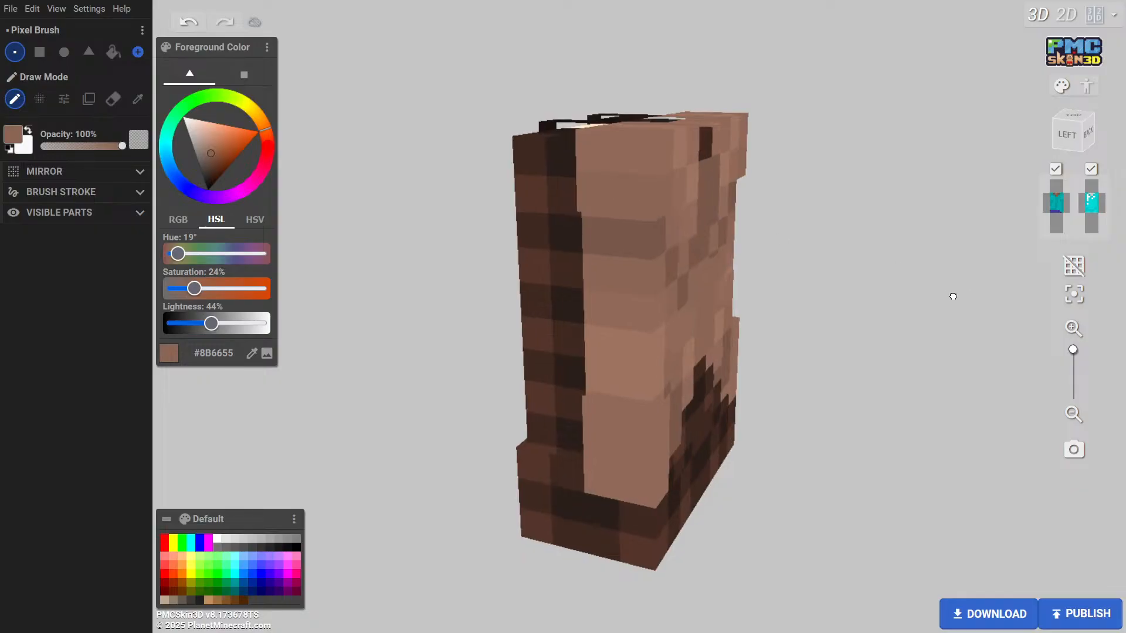
drag(950, 297, 731, 282)
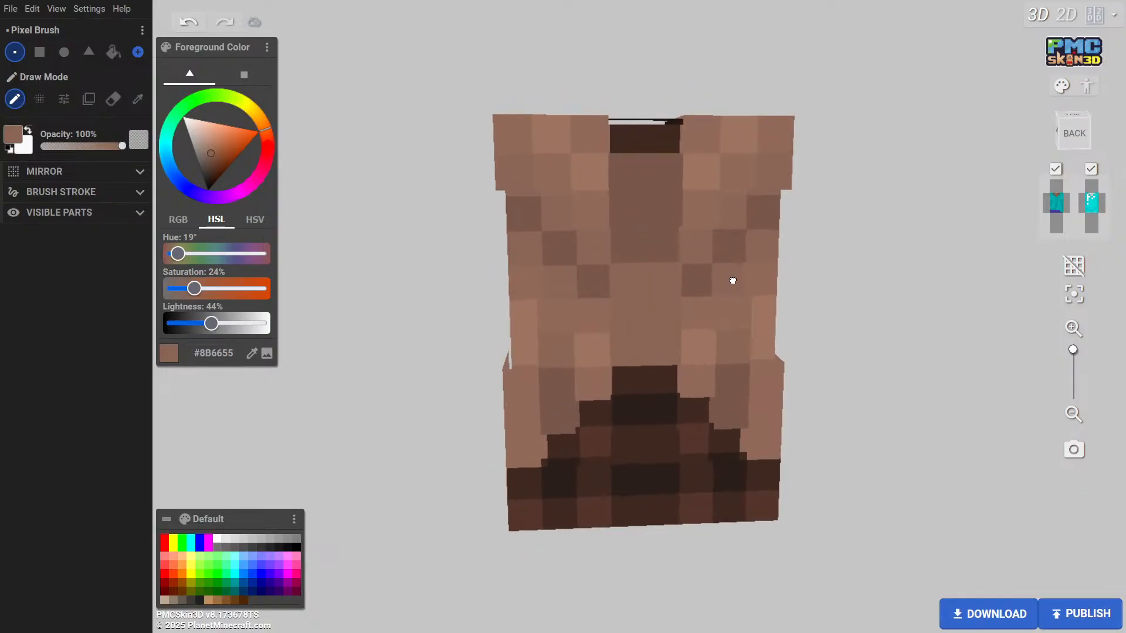
Paint #8B6655 outer-layer hair in the third row of the back, and erase the central outer-layer shadow on the upper back
click(137, 99)
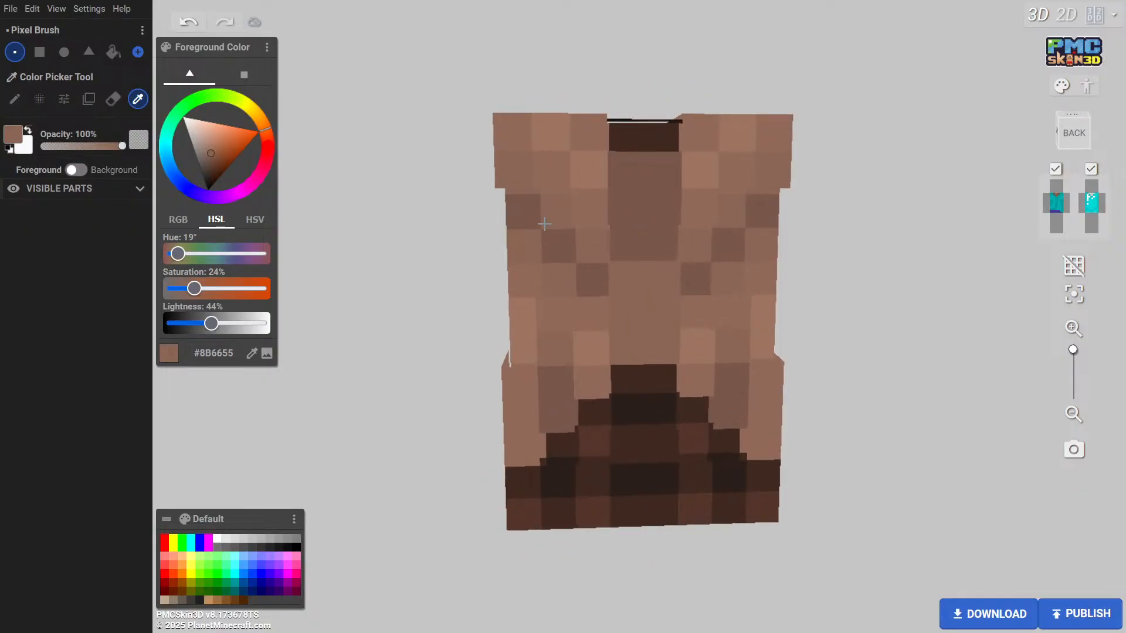
click(16, 99)
click(557, 216)
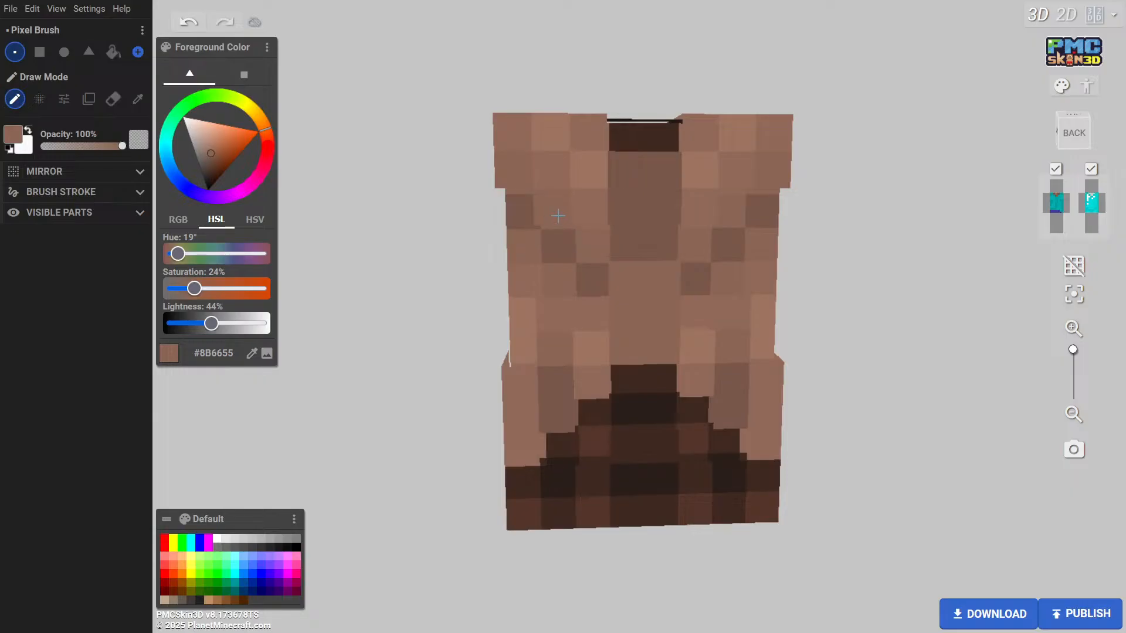
click(726, 217)
click(113, 99)
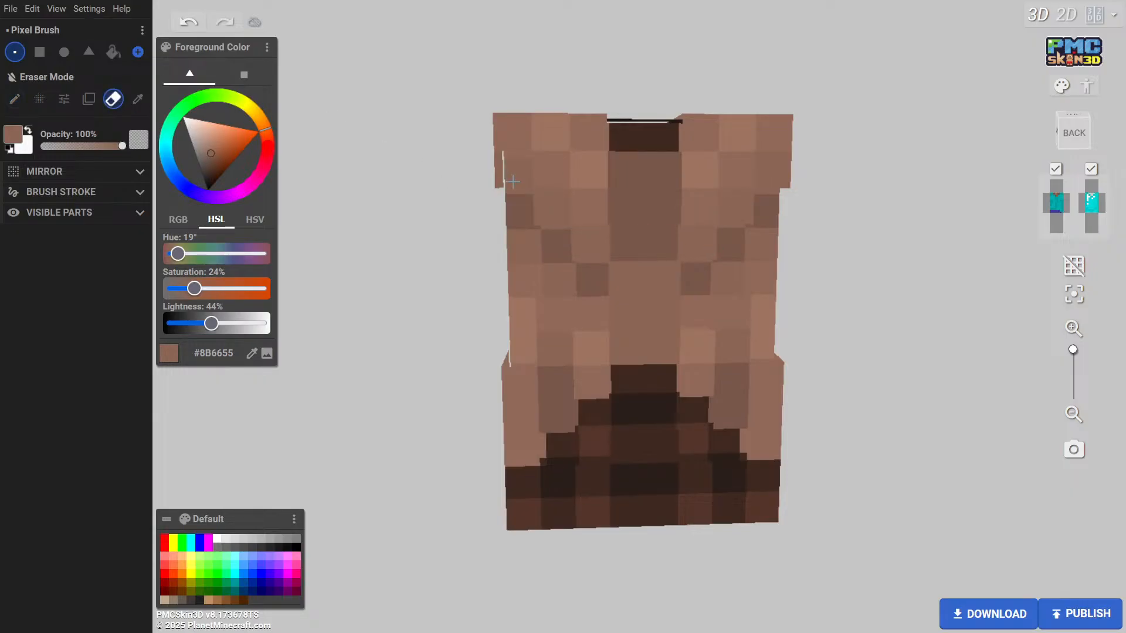
click(625, 202)
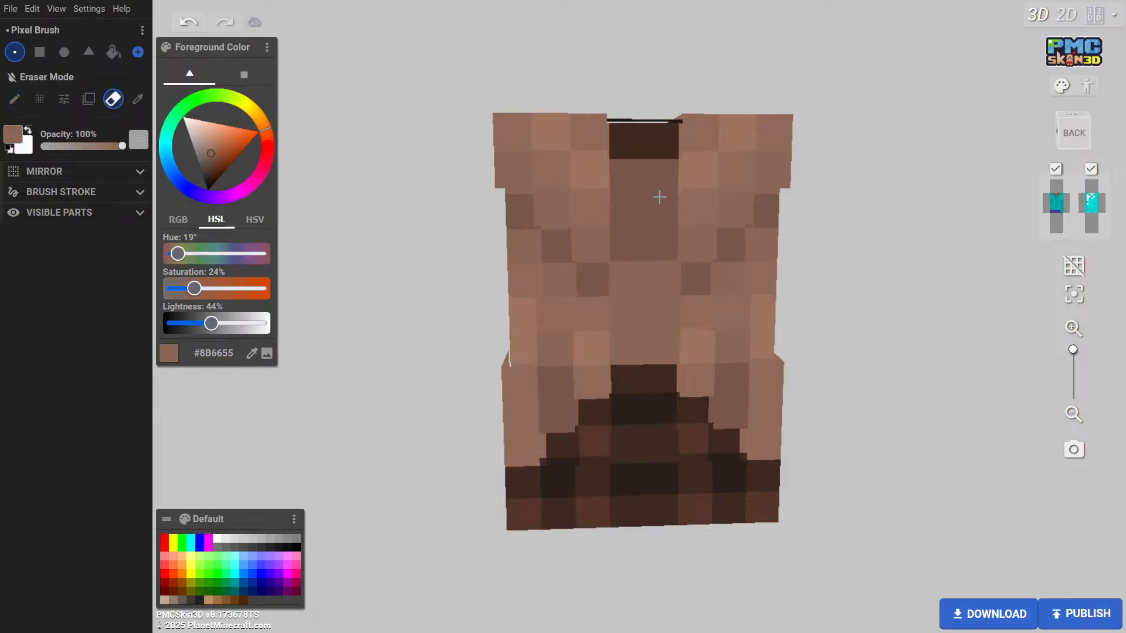
Sample #78574A and paint the third outer-layer hair row at the back's outer edges and around both torso sides
click(141, 102)
click(517, 219)
click(15, 99)
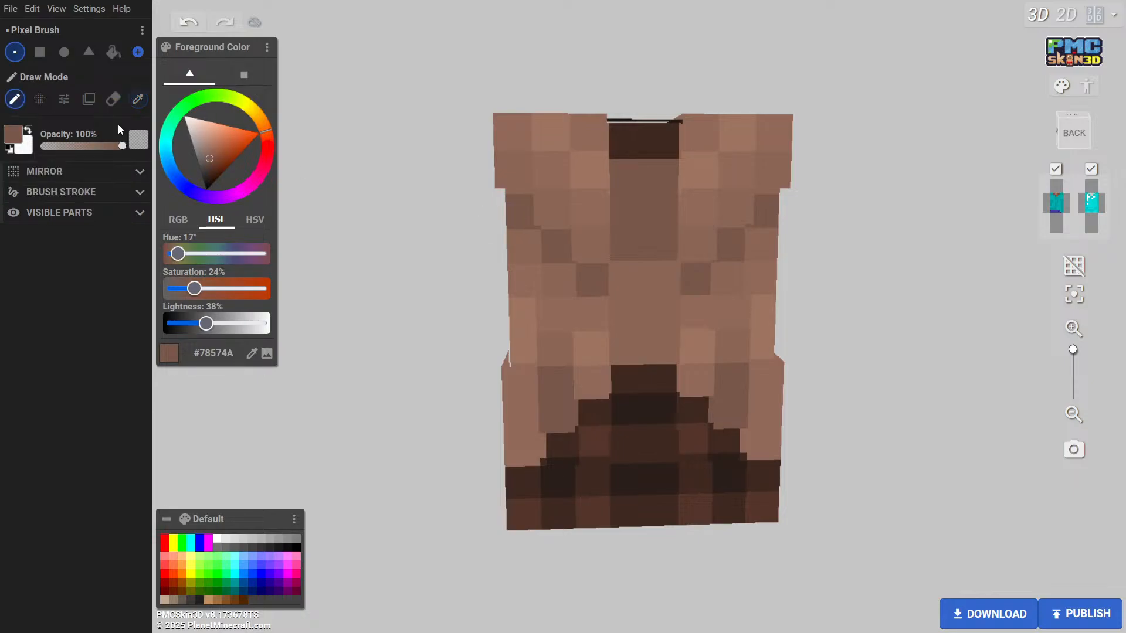
click(509, 212)
click(527, 235)
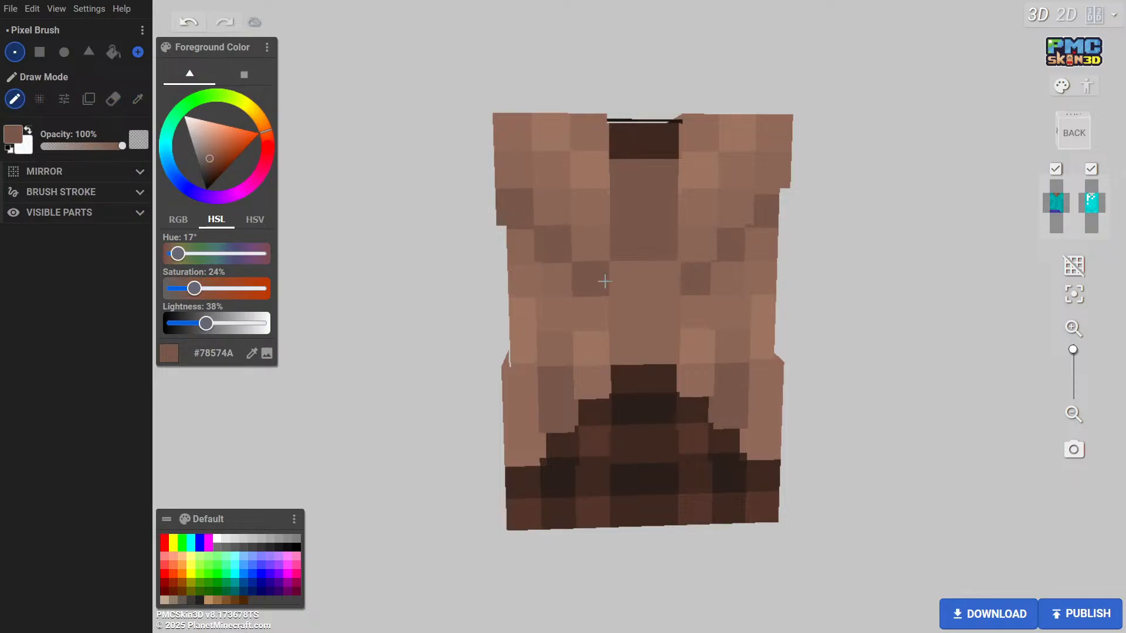
right_drag(766, 201, 547, 252)
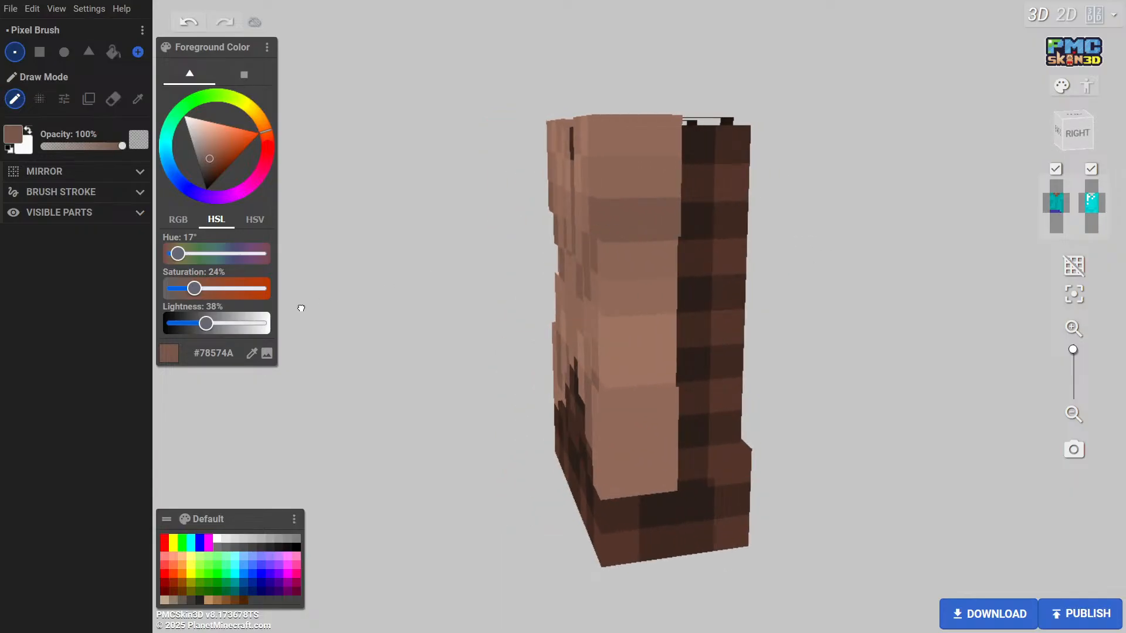
right_drag(301, 308, 651, 231)
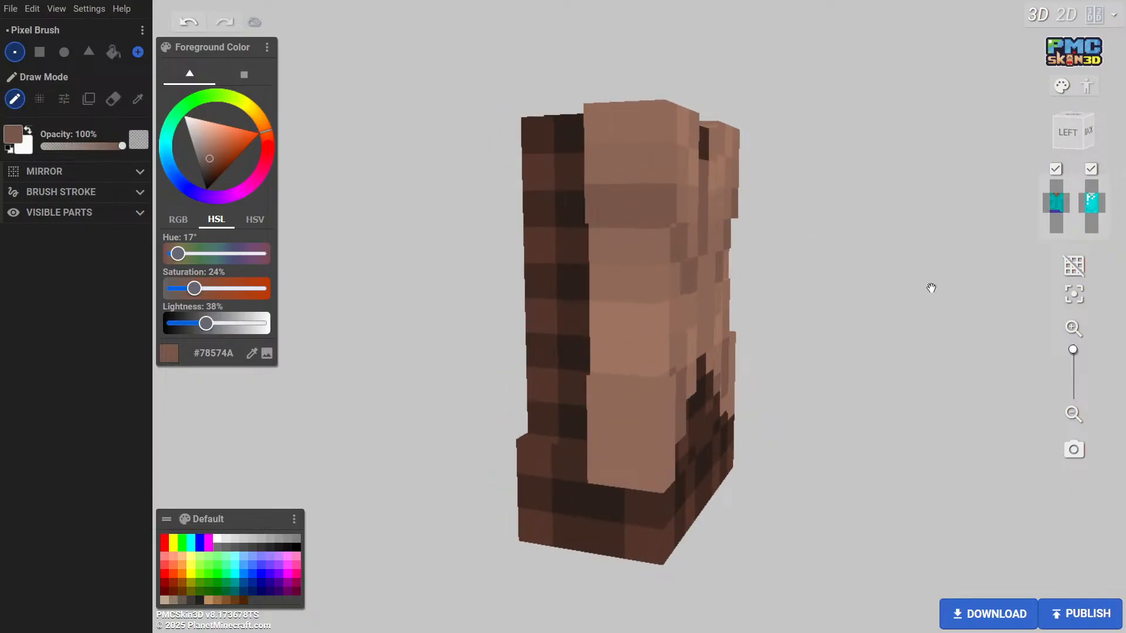
right_drag(931, 288, 681, 283)
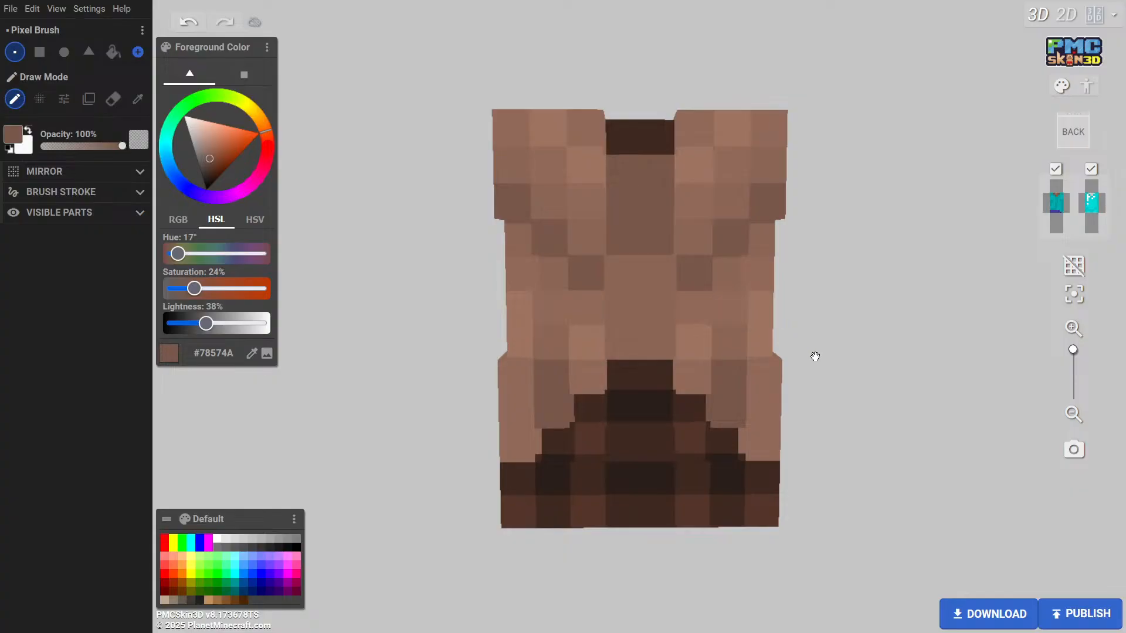
Examine the torso's layered hair from the front, back and both sides, alone and together with the head
right_drag(827, 354, 721, 382)
mouse_move(872, 359)
right_down()
mouse_move(832, 447)
mouse_move(864, 350)
right_up()
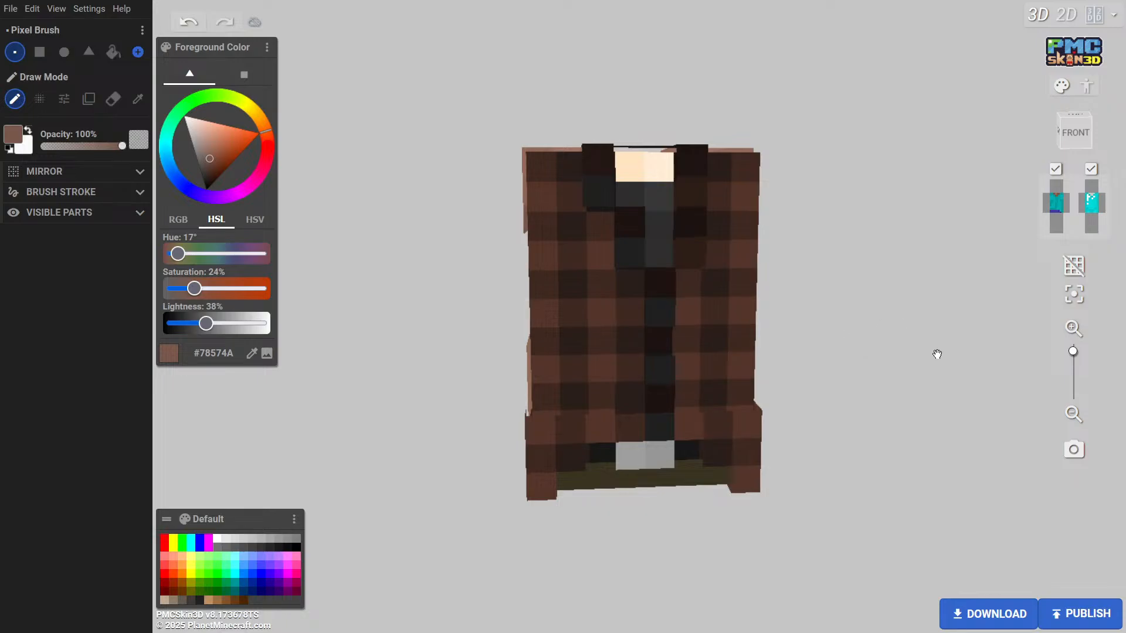
drag(937, 354, 909, 428)
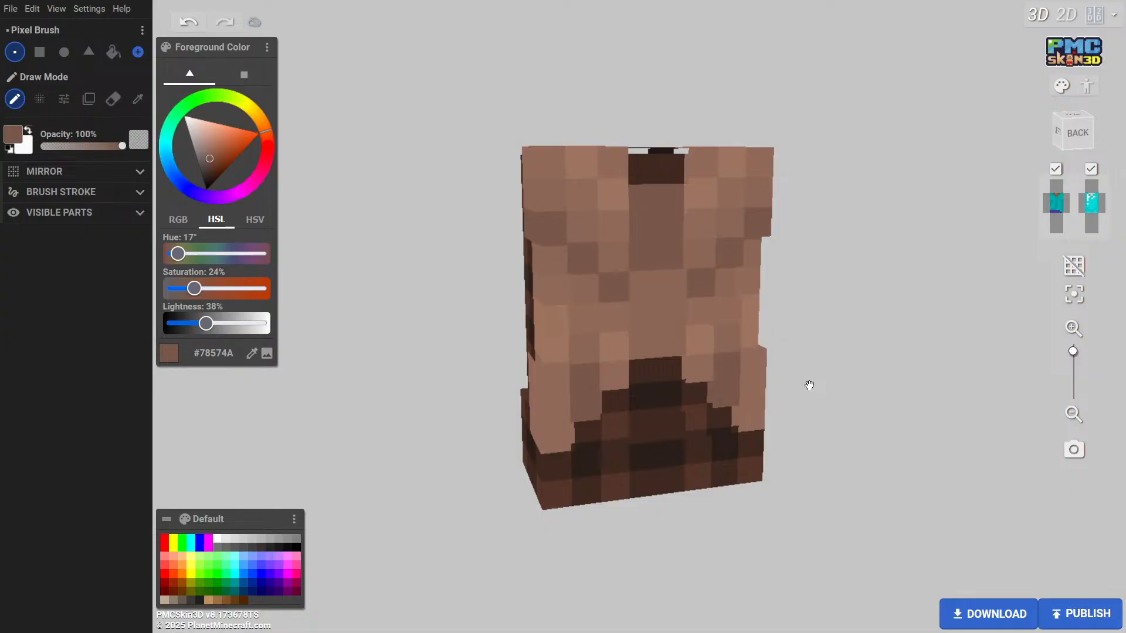
drag(874, 389, 282, 383)
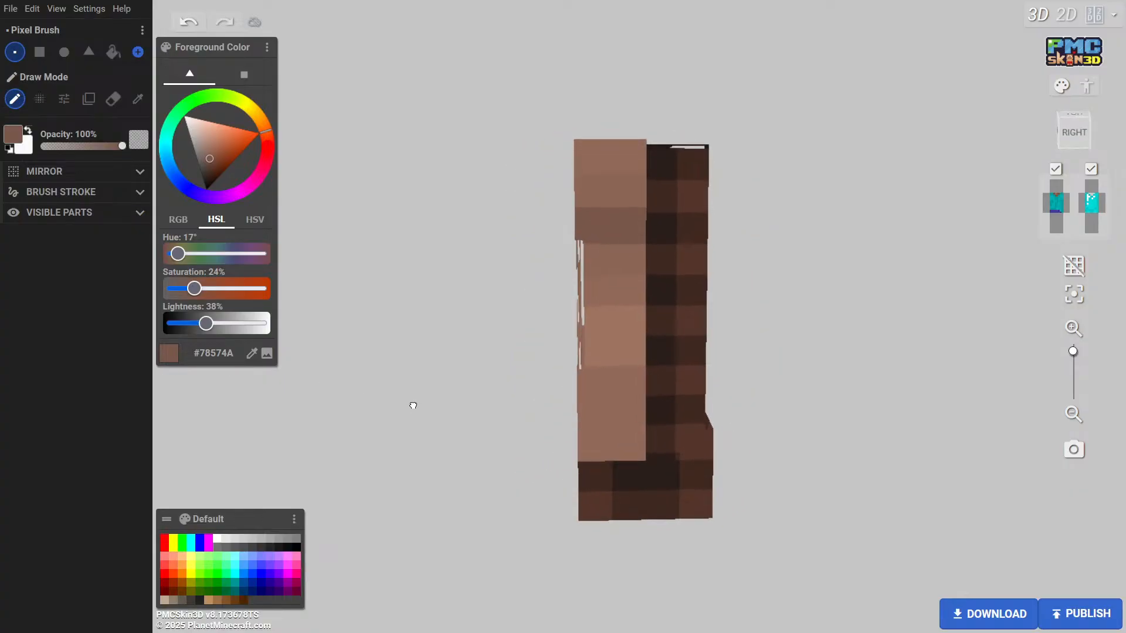
drag(413, 405, 405, 448)
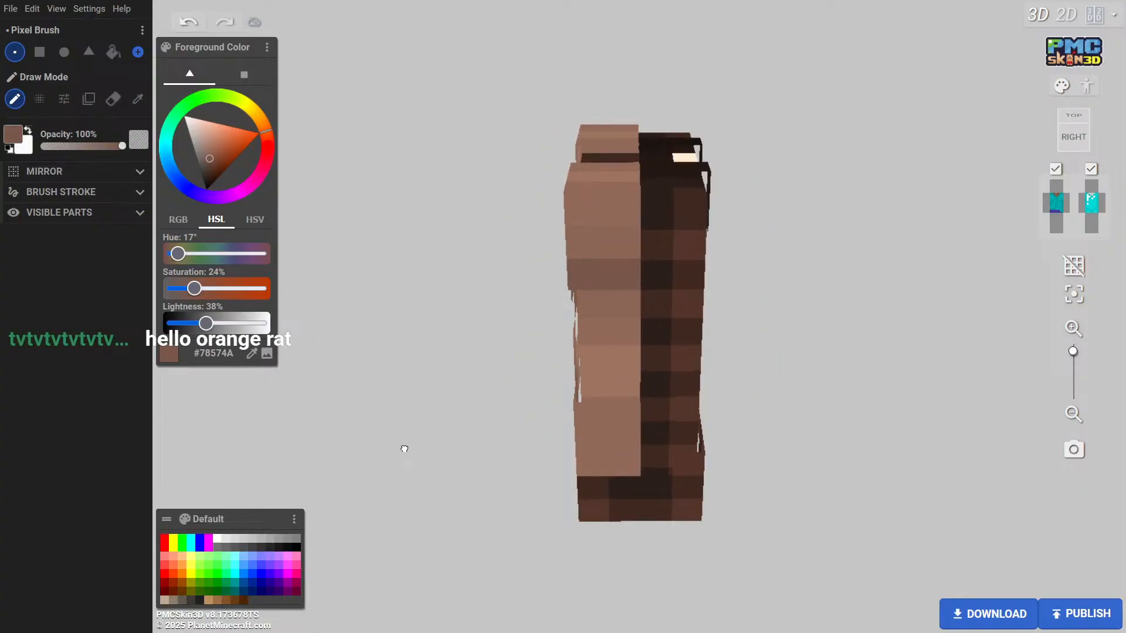
drag(487, 444, 907, 402)
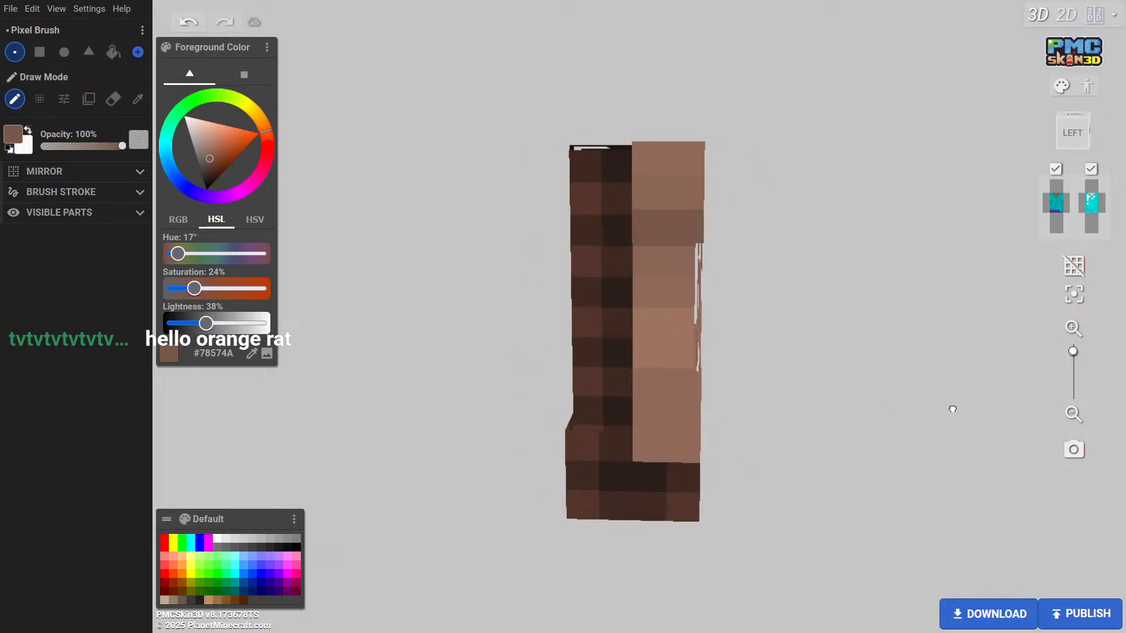
drag(952, 408, 697, 431)
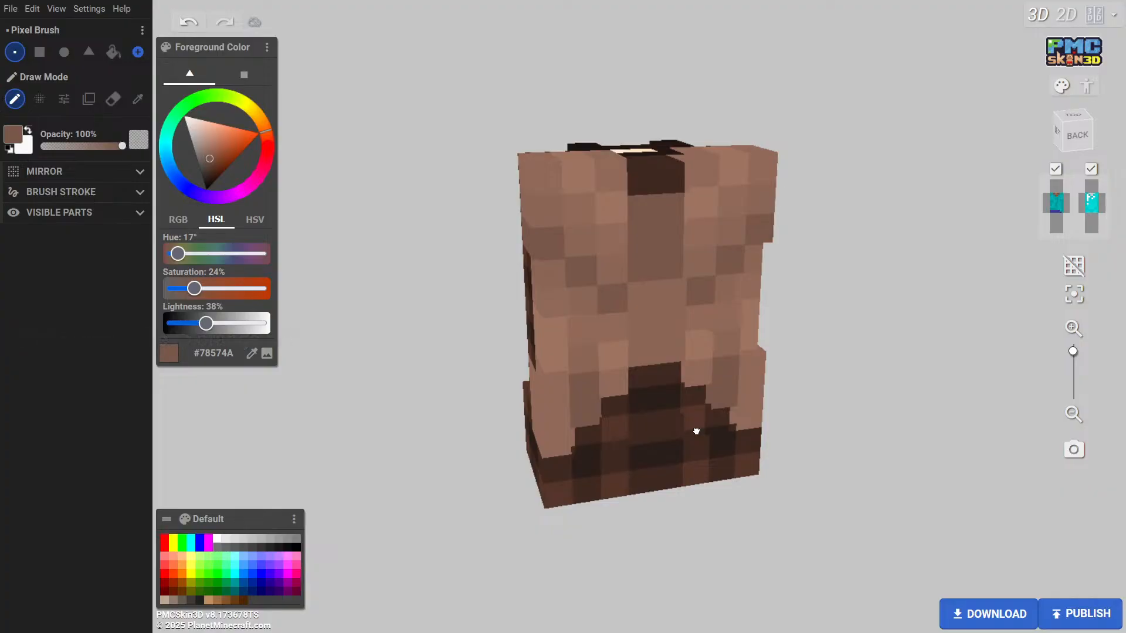
drag(697, 431, 643, 434)
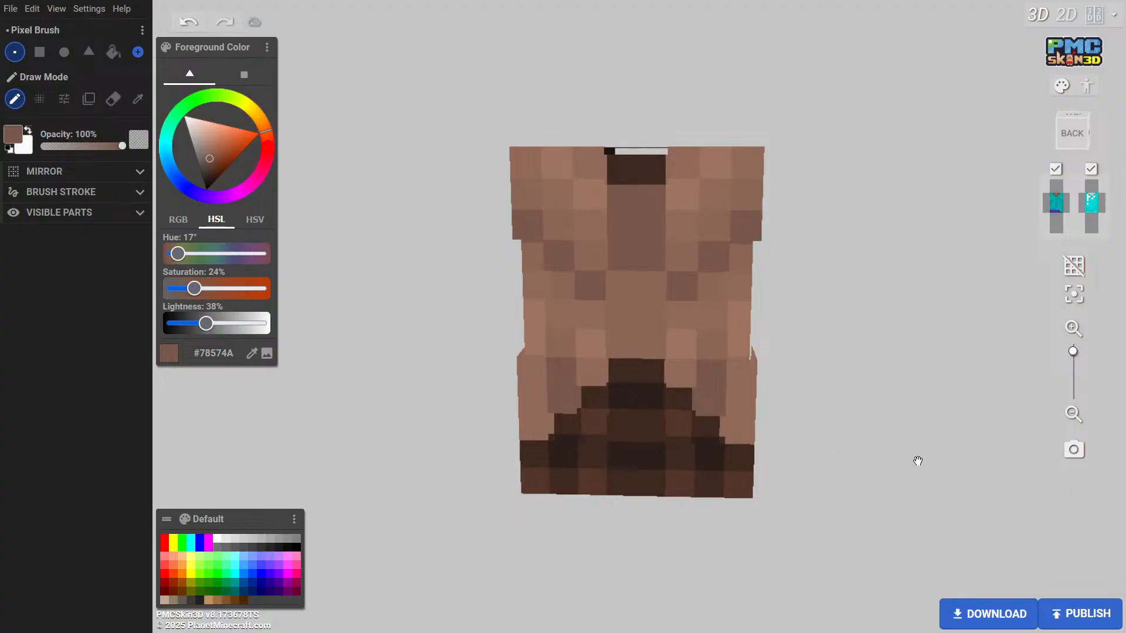
drag(923, 448, 992, 463)
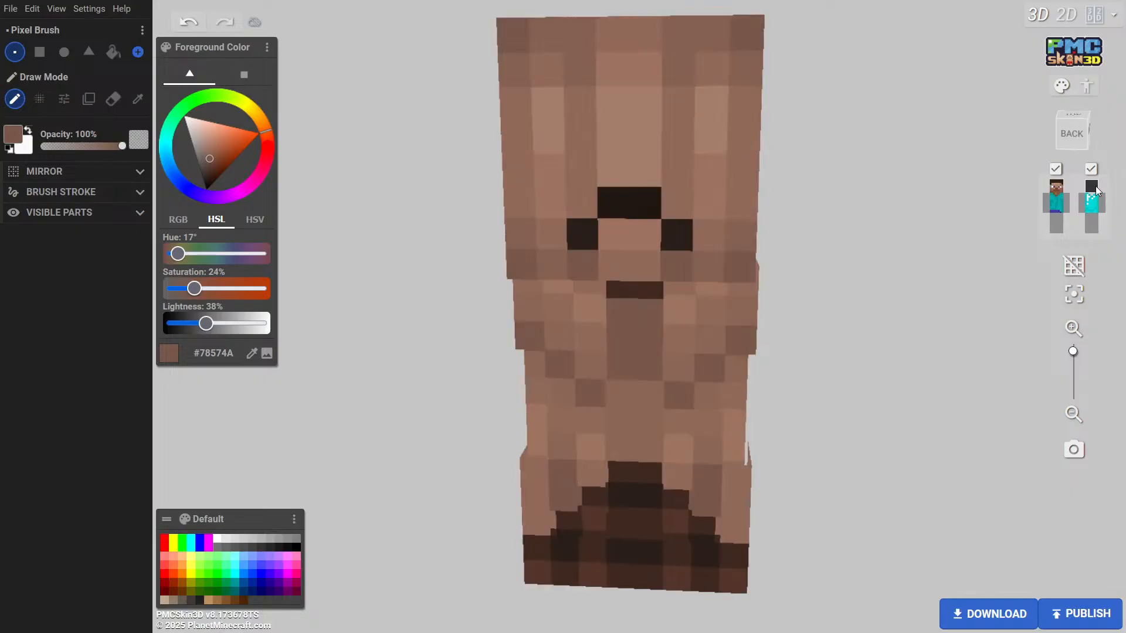
drag(922, 357, 920, 400)
drag(412, 401, 485, 416)
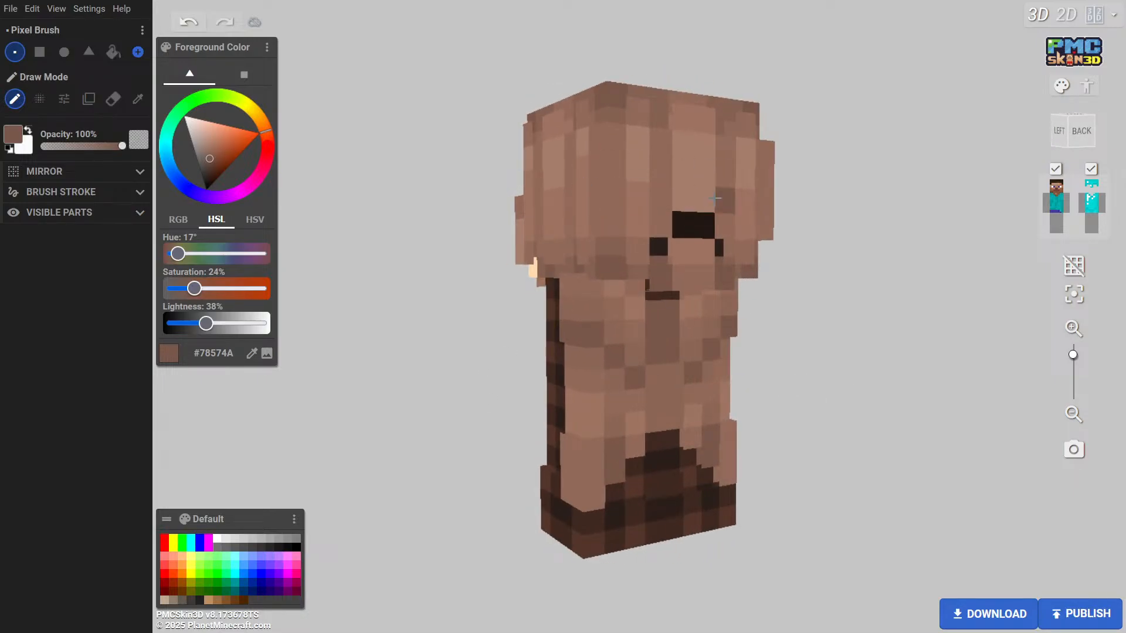
drag(822, 378, 746, 349)
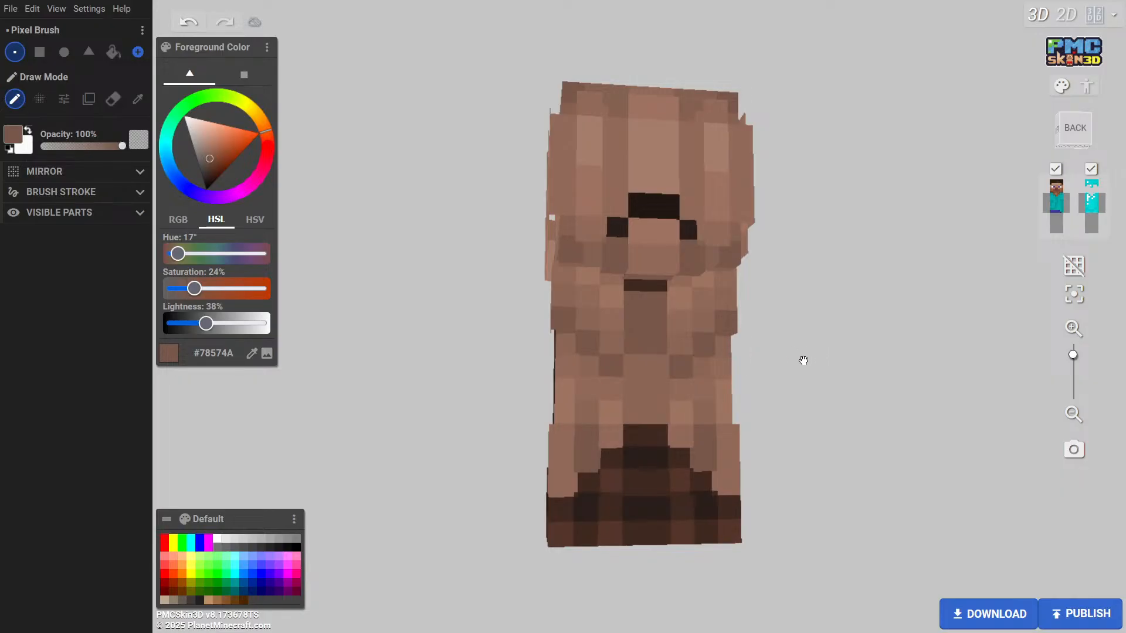
drag(803, 360, 776, 319)
Isolate the head and erase the central outer-layer pixels over the dark notch and below it on the lower back
click(1060, 199)
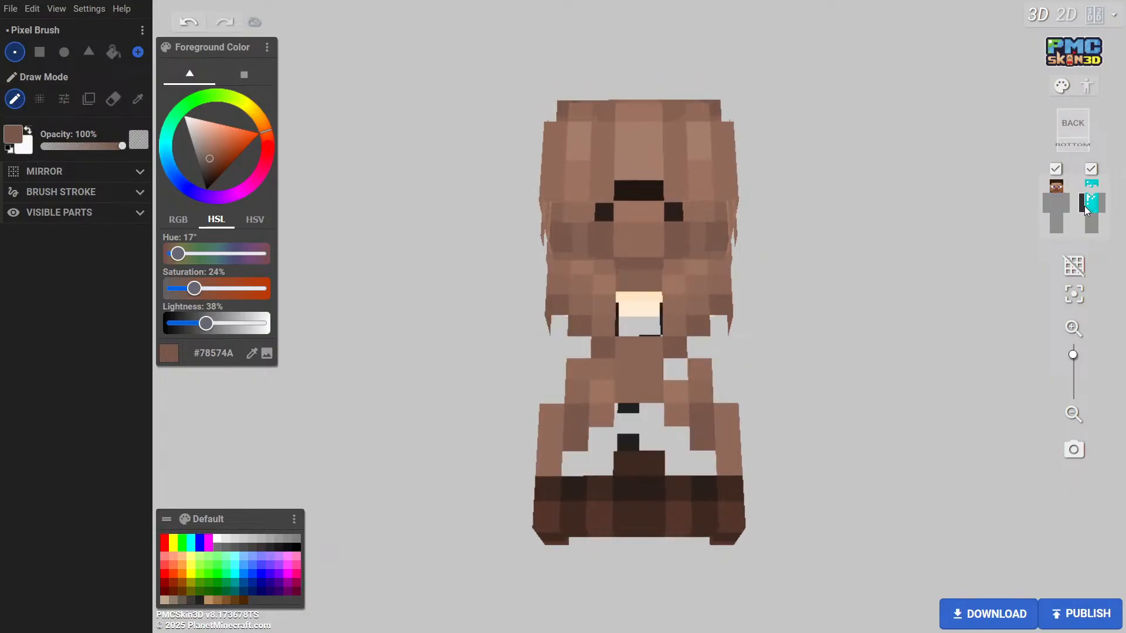
click(1090, 201)
scroll(912, 392, up, 3)
drag(927, 430, 926, 404)
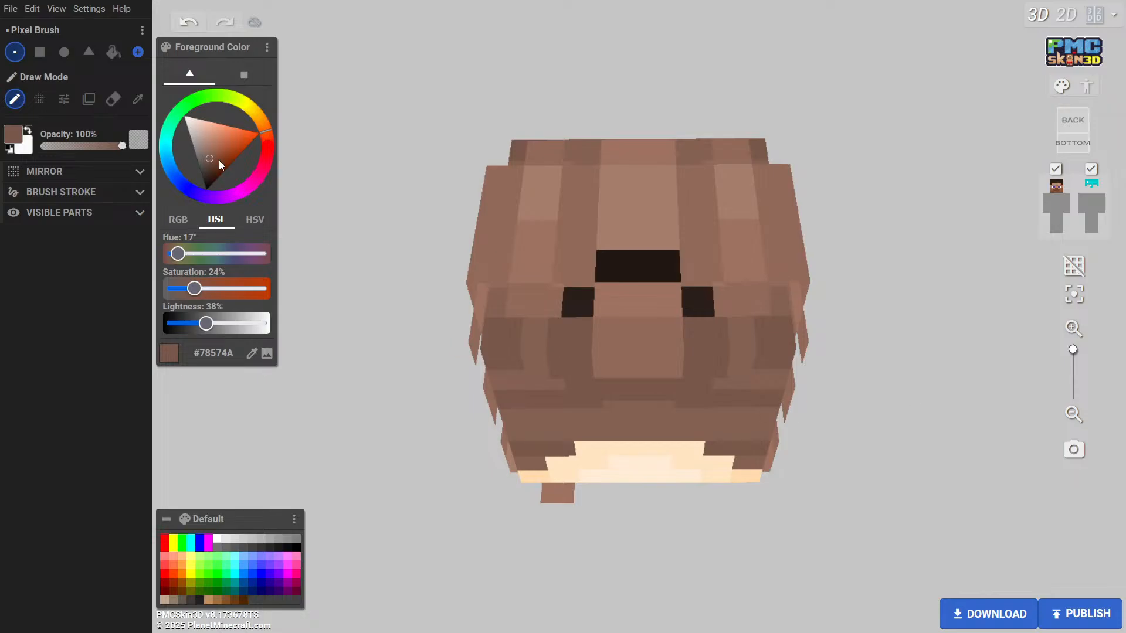
click(113, 99)
mouse_move(613, 353)
mouse_down()
mouse_move(661, 352)
mouse_move(661, 363)
mouse_up()
drag(613, 268, 647, 269)
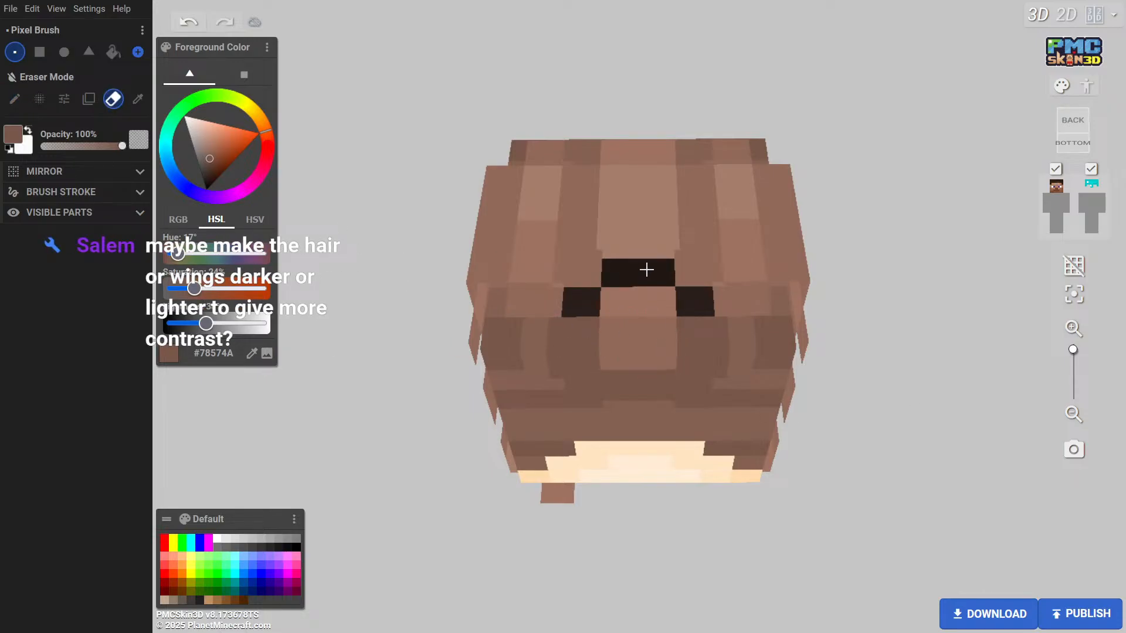
Hide the outer layer, sample #856152, and cover the two dark side pixels on the back of the head's base layer
click(1091, 169)
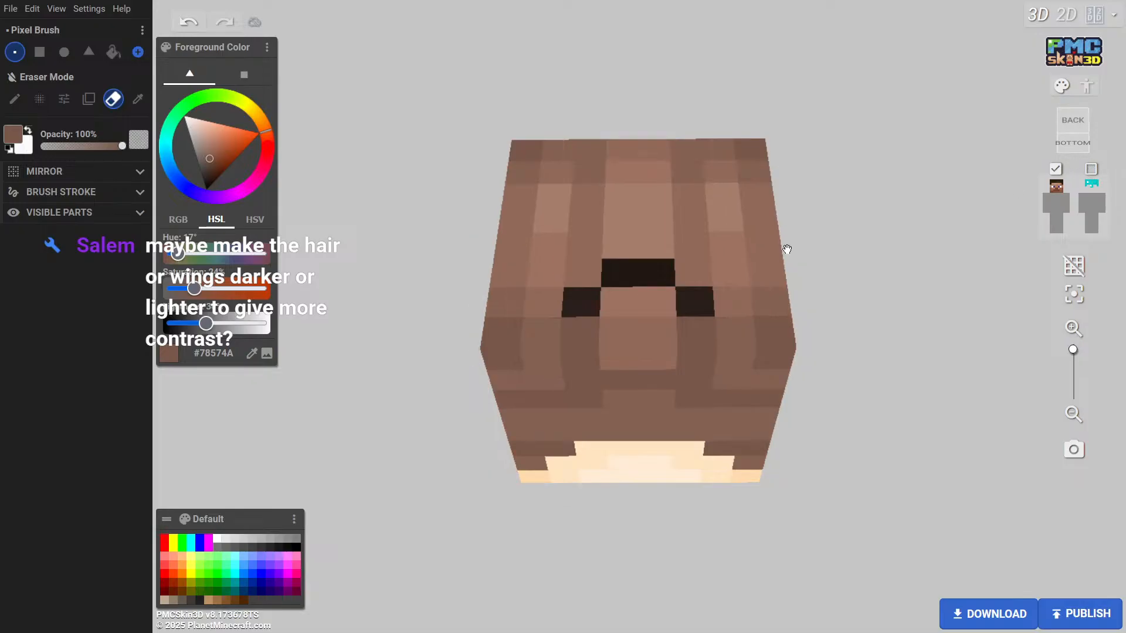
drag(783, 248, 849, 372)
click(138, 99)
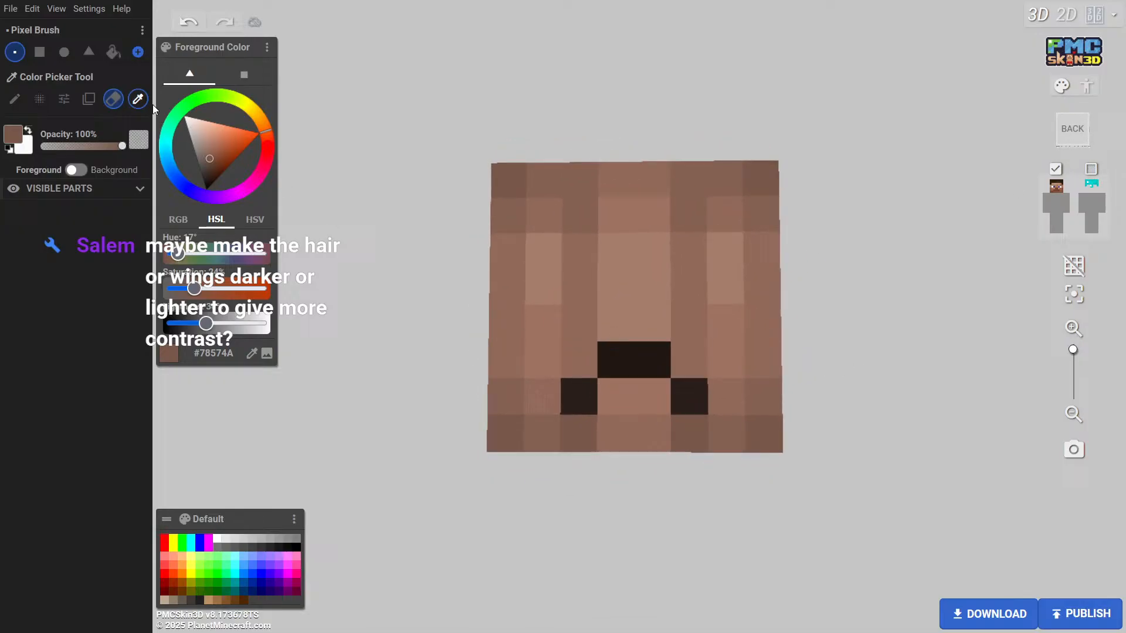
click(503, 398)
click(14, 98)
click(579, 396)
click(687, 399)
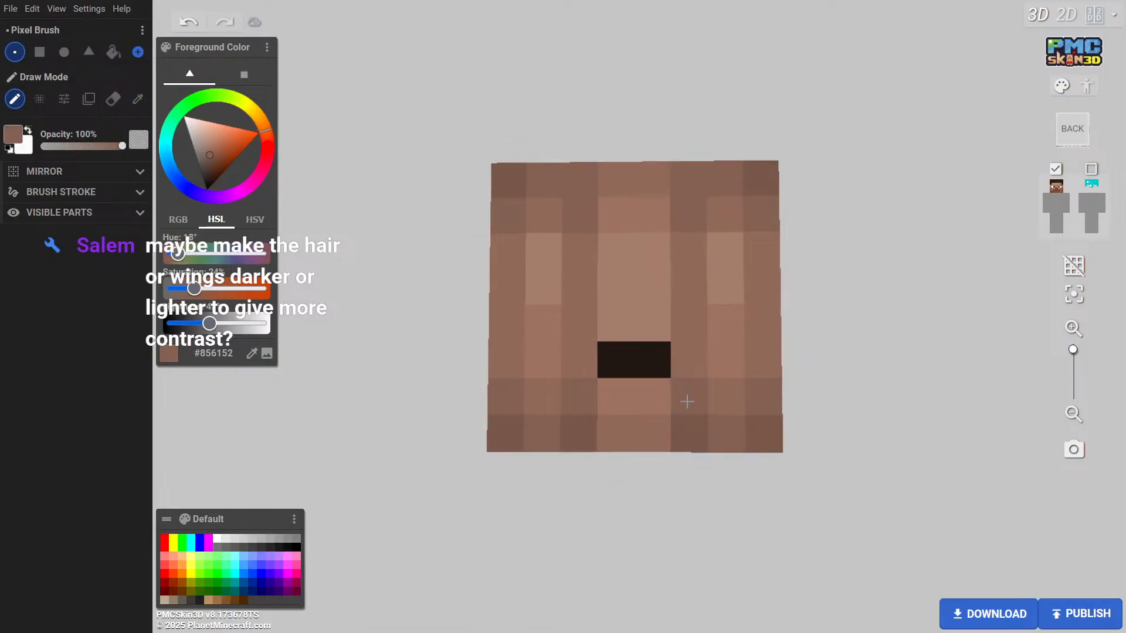
Sample #9E7361 and paint over the two dark central pixels on the back of the head
click(626, 331)
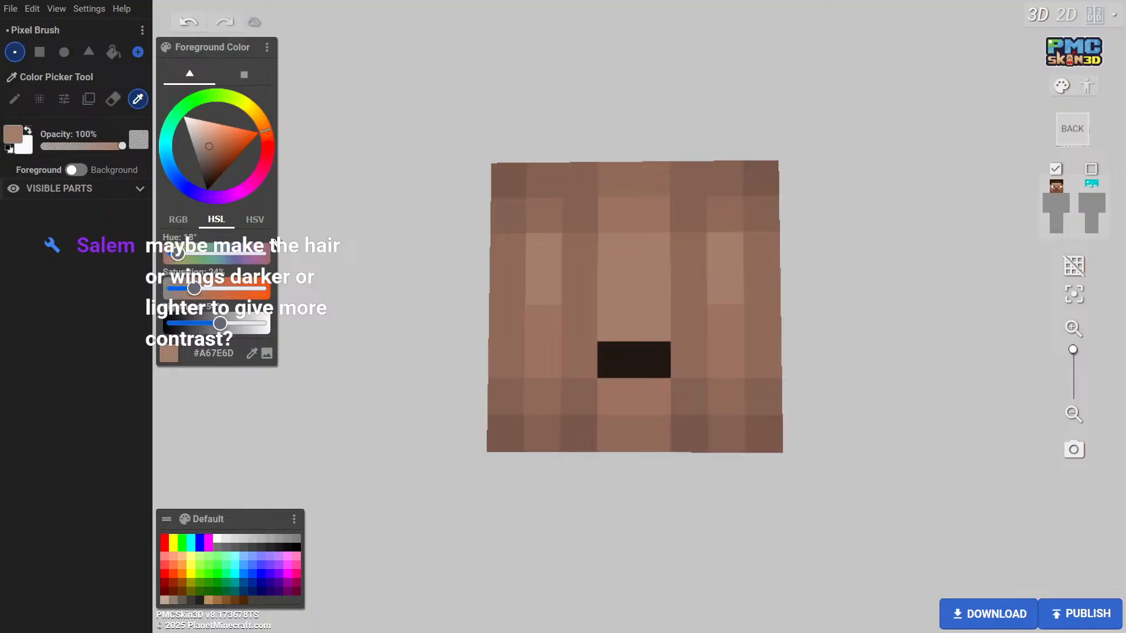
click(543, 334)
click(19, 102)
click(623, 361)
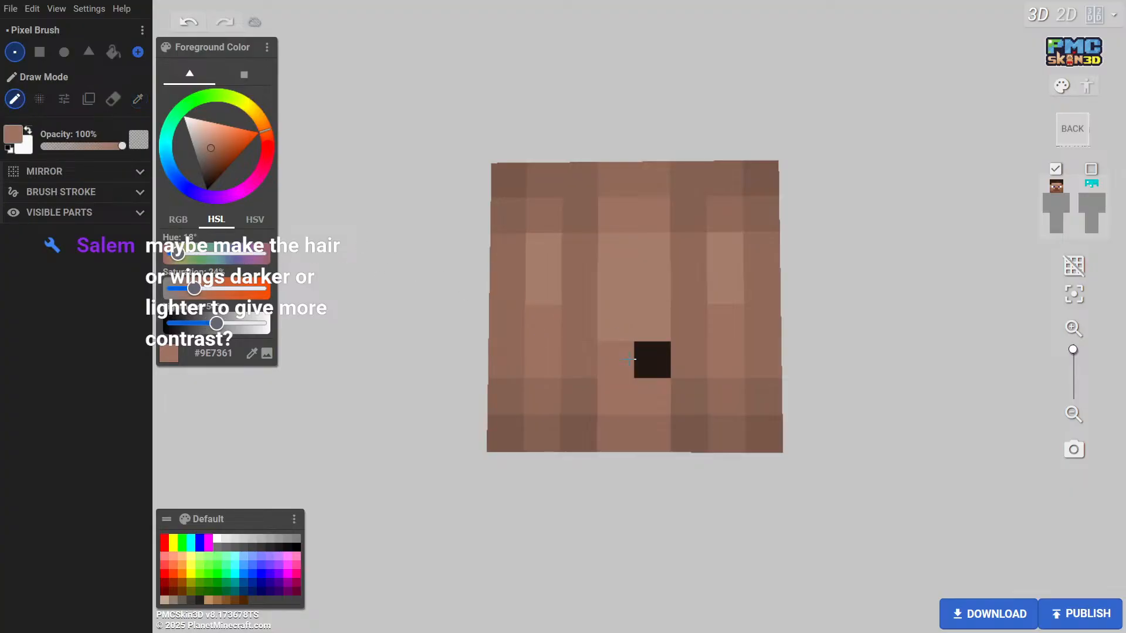
click(639, 367)
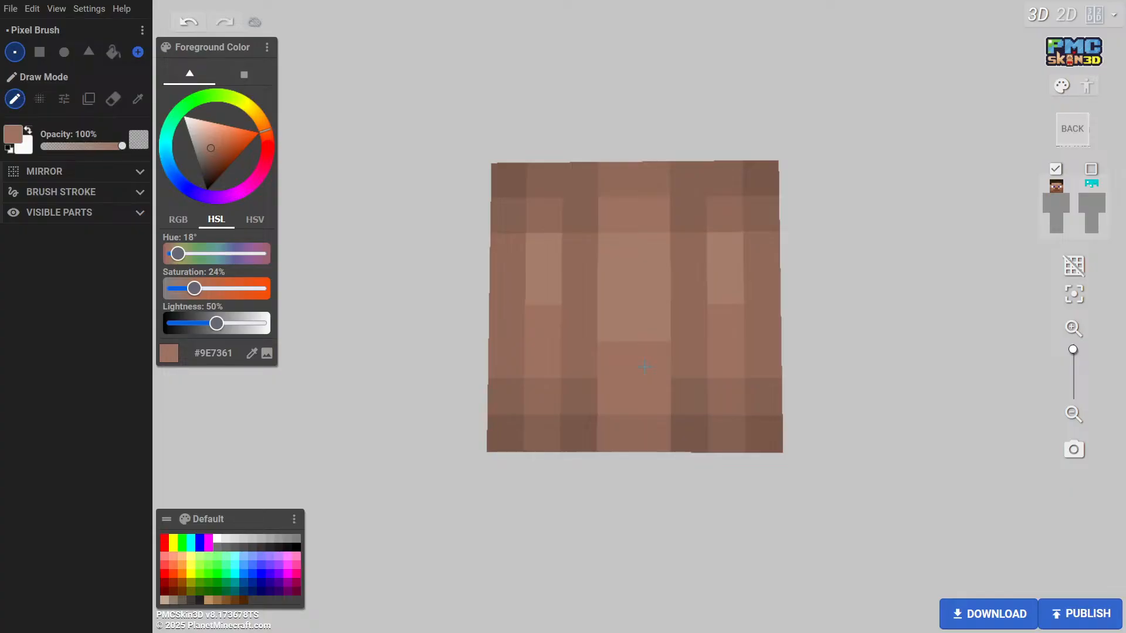
Sample #916A59 and extend the central hair strip on the underside of the head, just behind the neck
drag(780, 548, 829, 459)
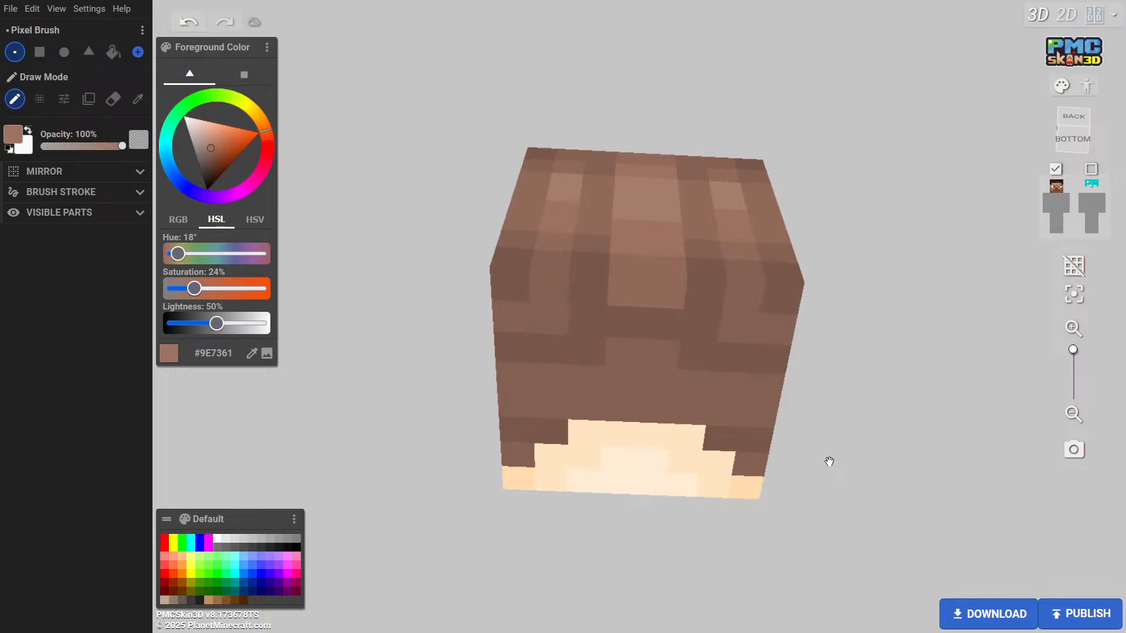
click(138, 98)
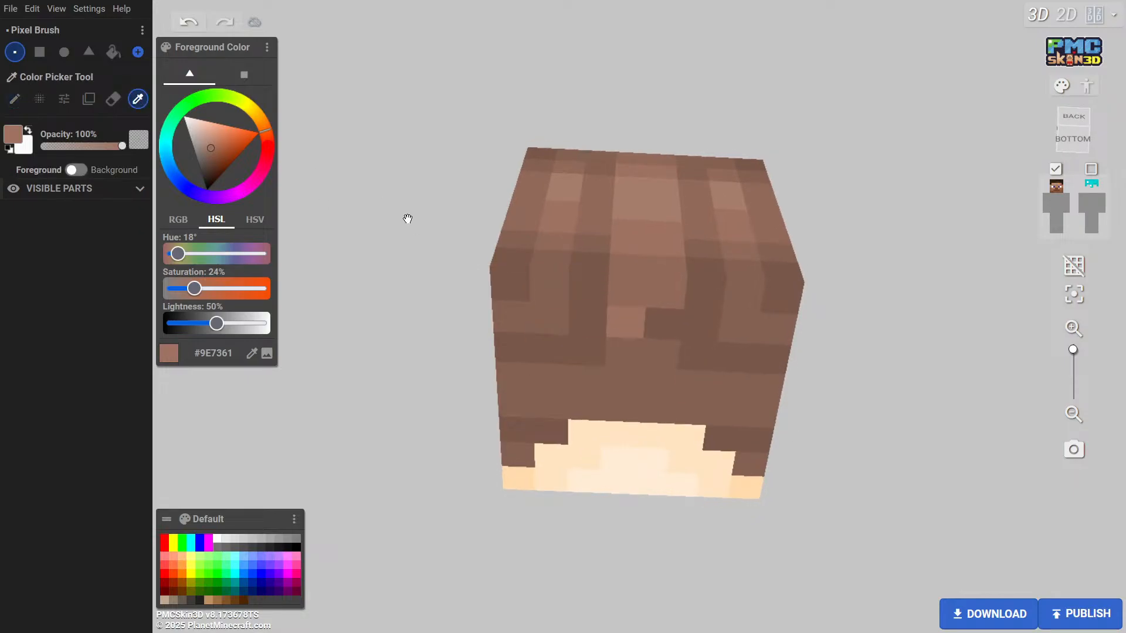
click(636, 292)
click(17, 100)
drag(621, 314, 644, 349)
drag(846, 339, 761, 466)
Show the torso and the outer layer again, and check the back hair from below, the side and behind with the Eraser ready
click(1057, 208)
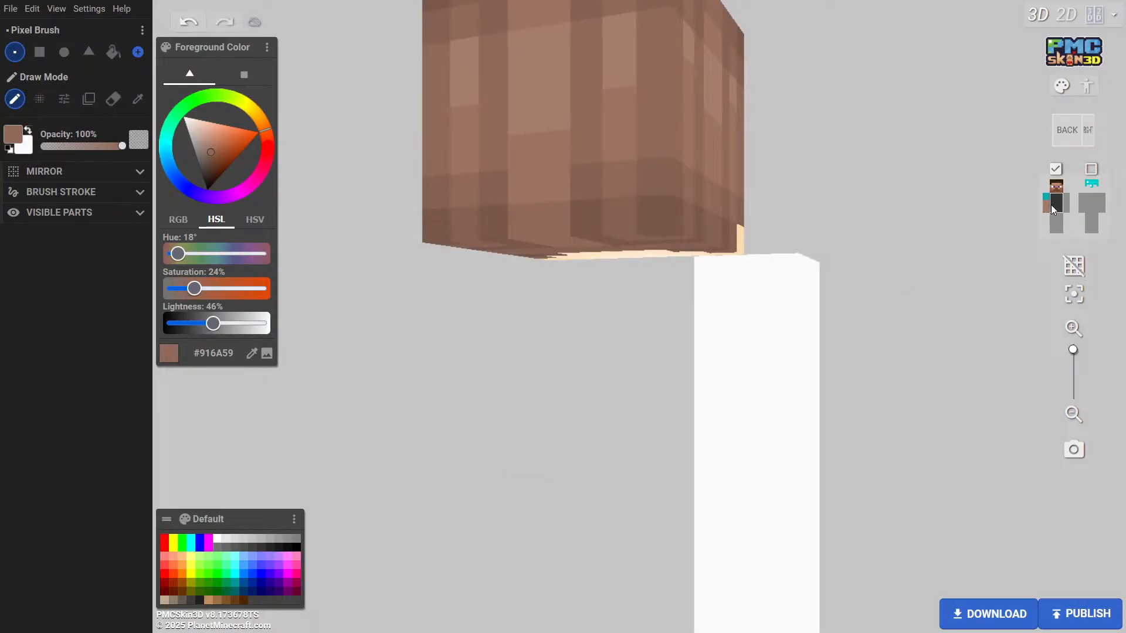
click(1044, 203)
click(1055, 205)
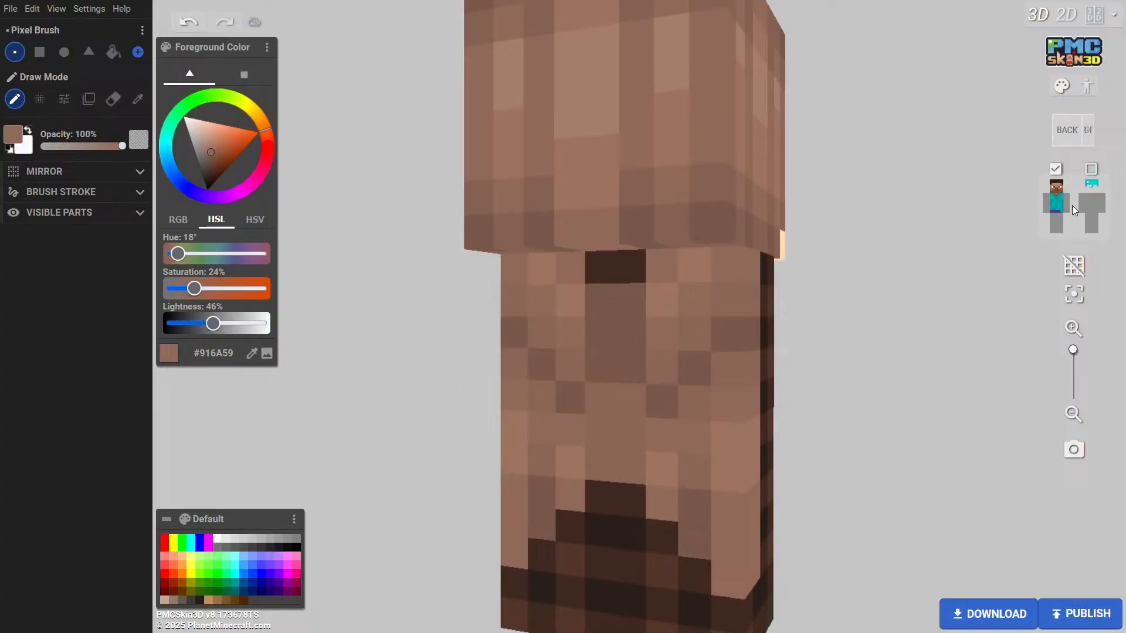
click(1091, 169)
drag(934, 258, 976, 330)
click(113, 98)
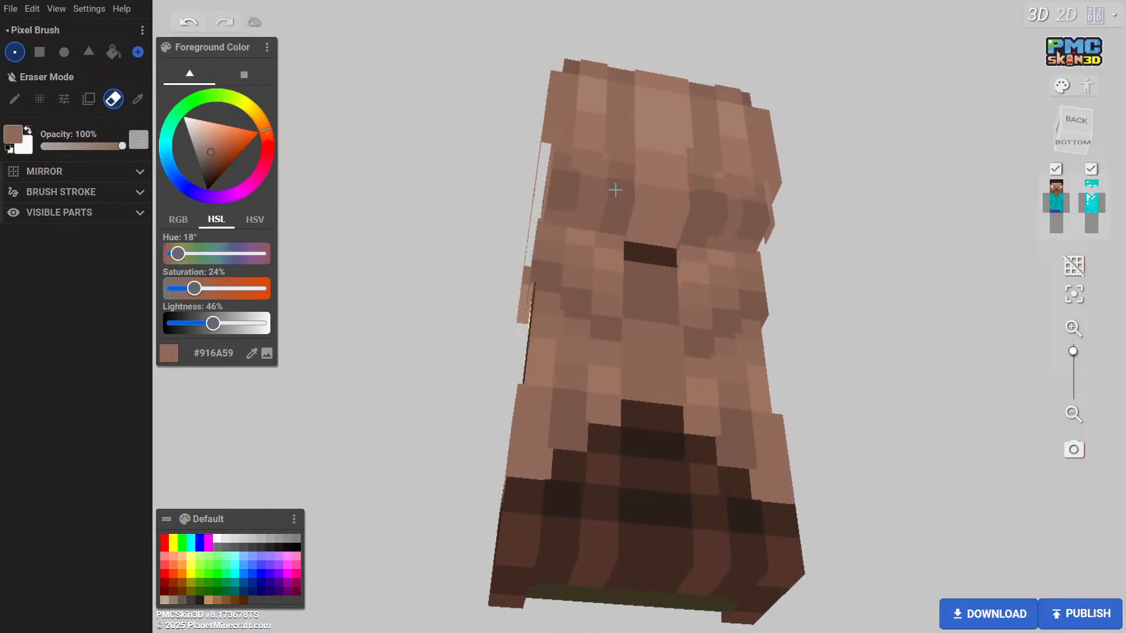
drag(728, 227, 995, 377)
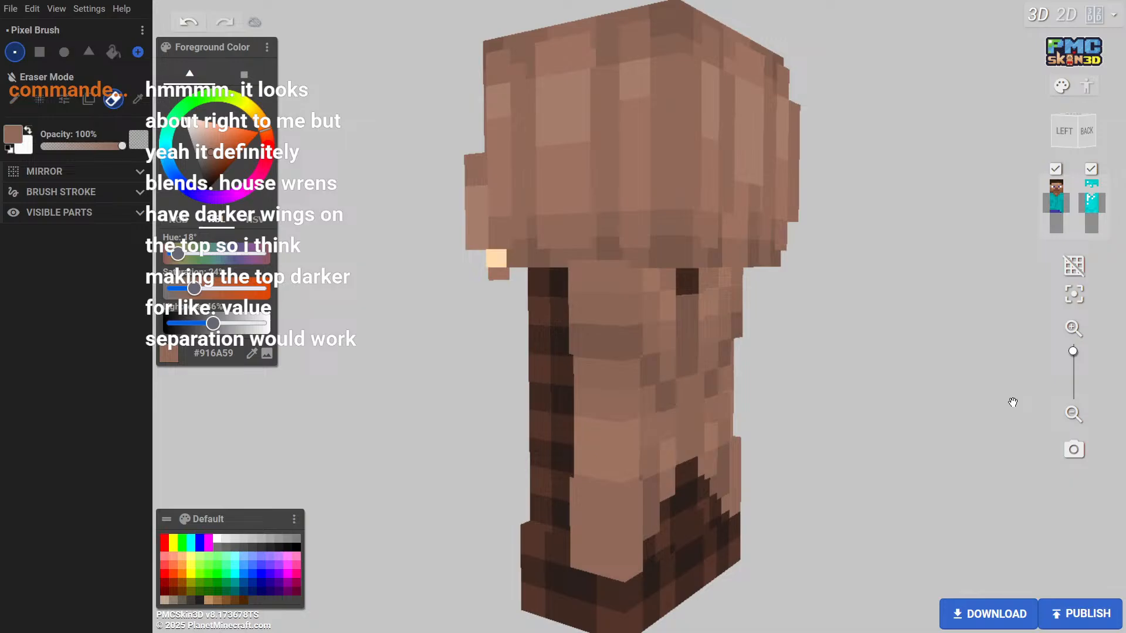
drag(968, 414, 761, 440)
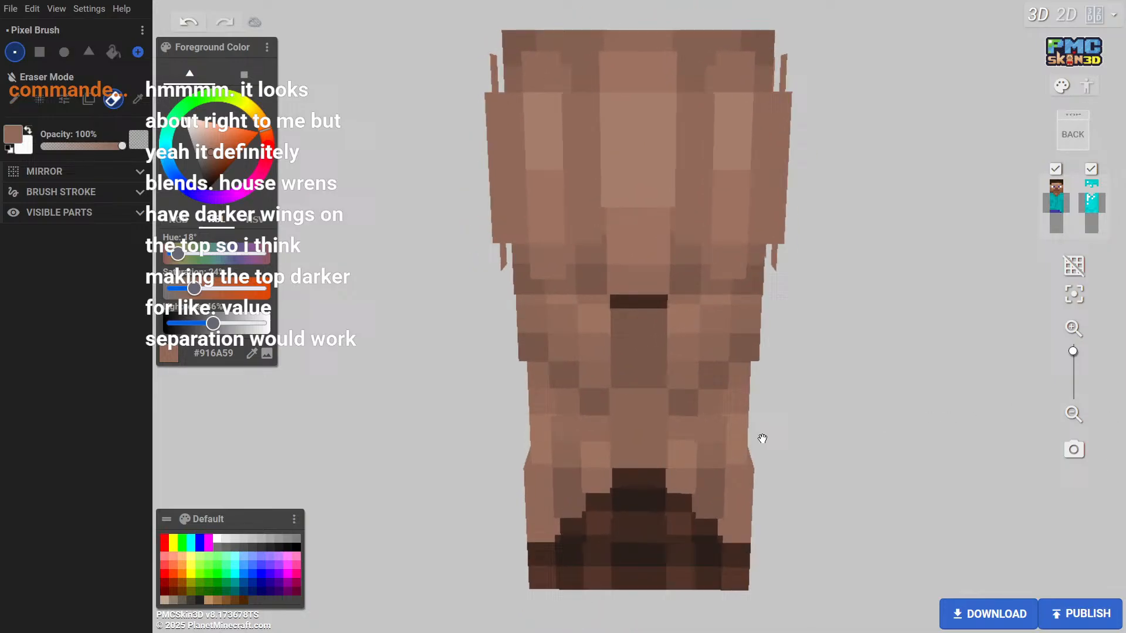
Hide the head so only the torso is shown, and view its back hair from behind
click(1055, 187)
click(1091, 186)
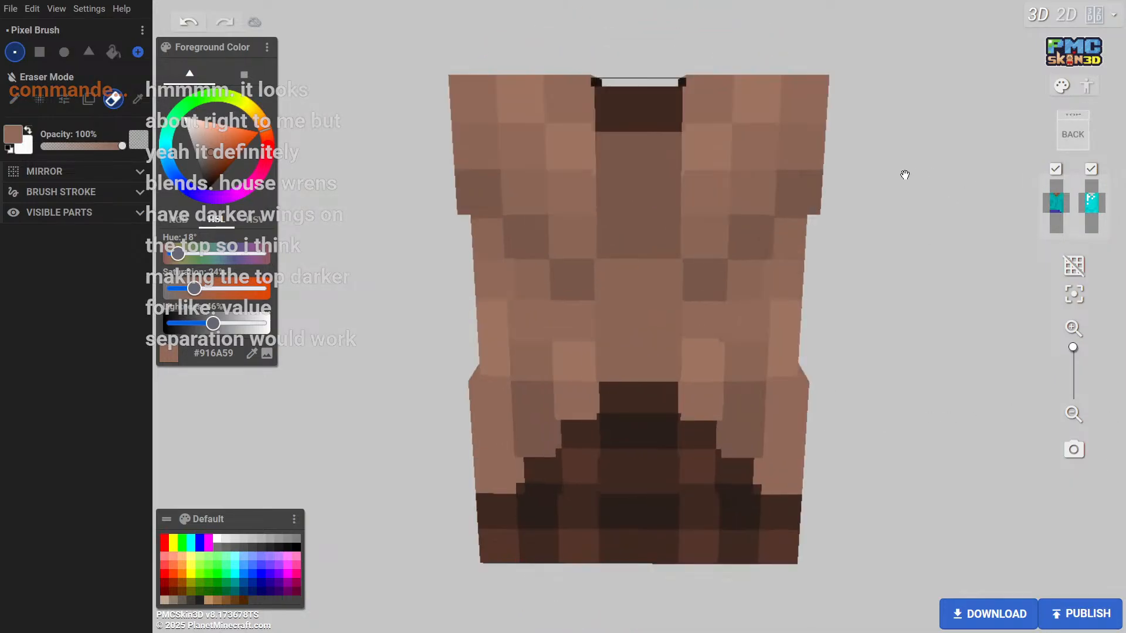
drag(905, 175, 900, 191)
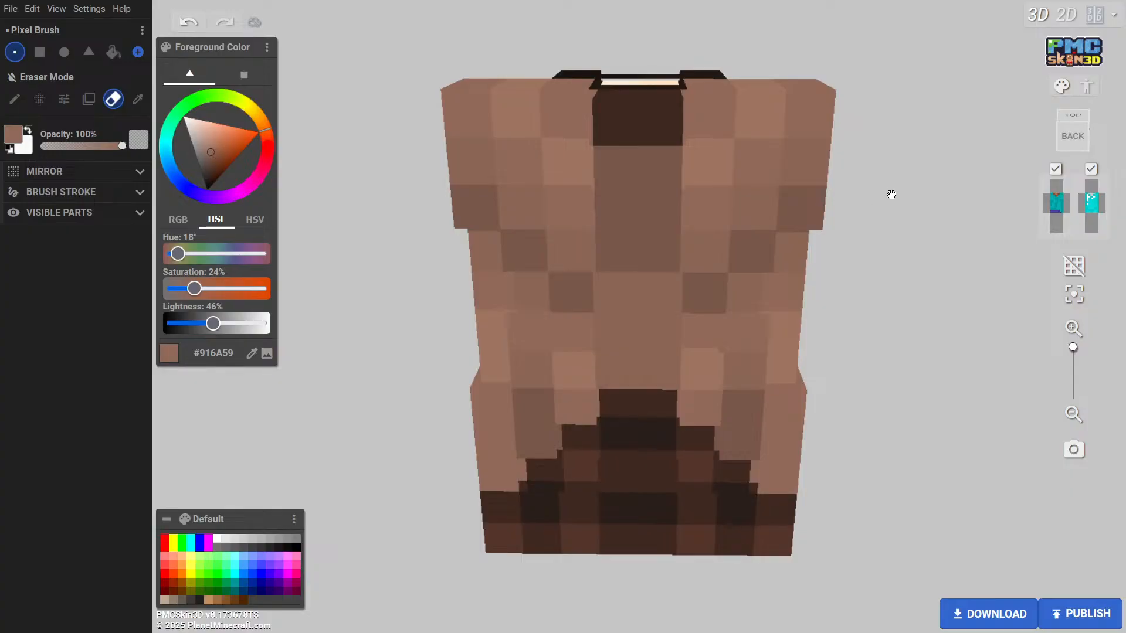
Try shading the upper back hair and its outer sides with a darker brown, #856151, at 42% lightness
click(139, 100)
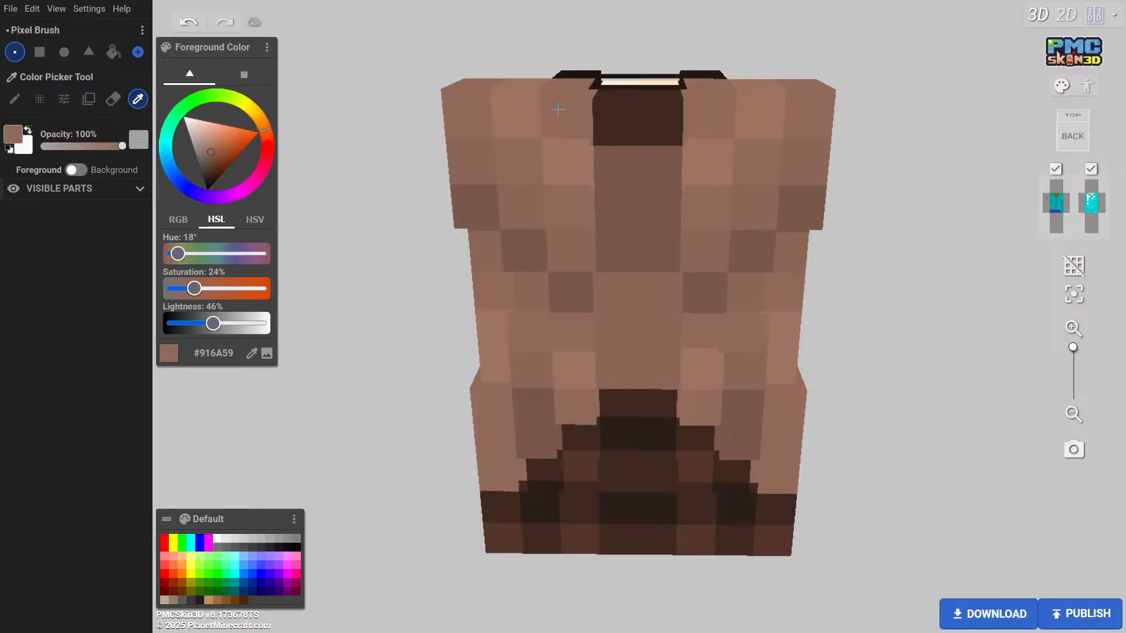
click(15, 99)
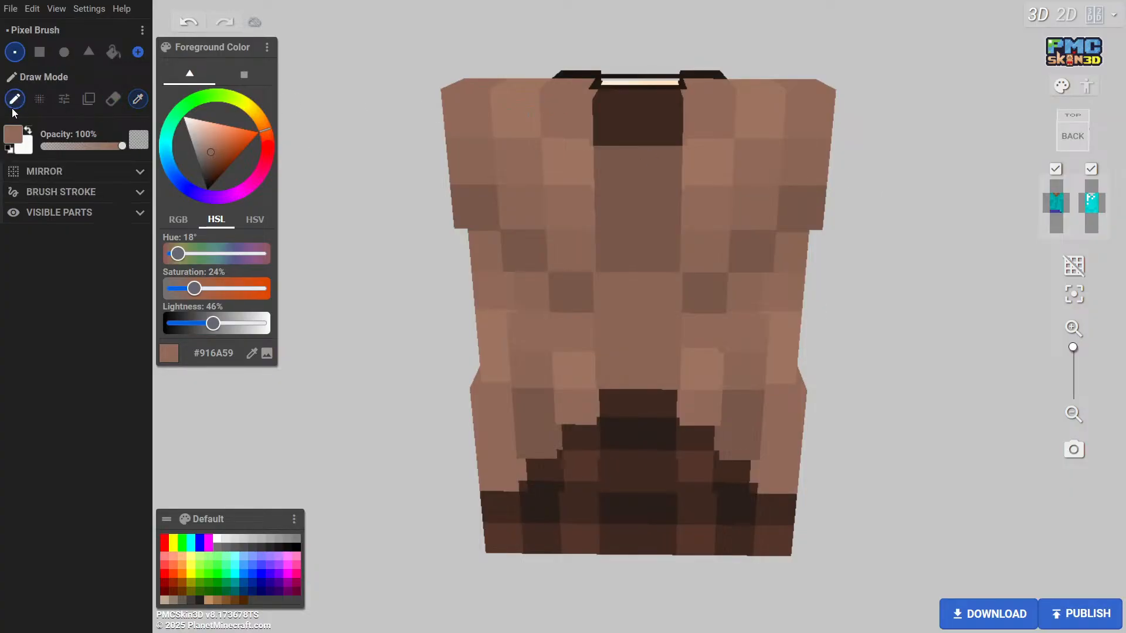
click(209, 331)
click(564, 121)
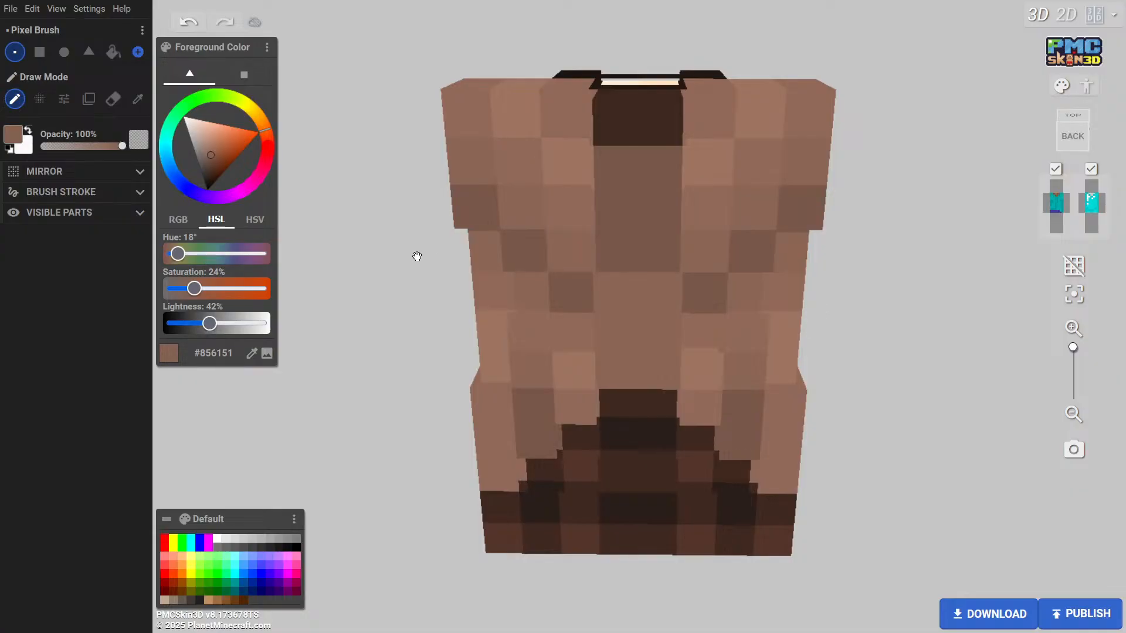
drag(422, 233, 414, 209)
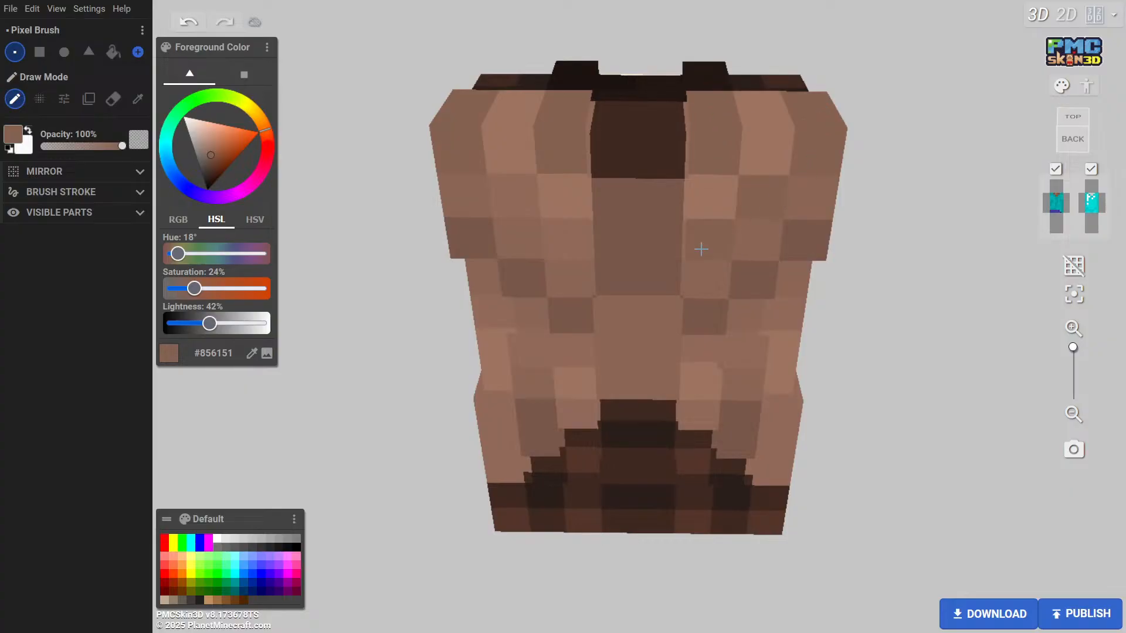
drag(438, 230, 595, 148)
drag(858, 160, 520, 158)
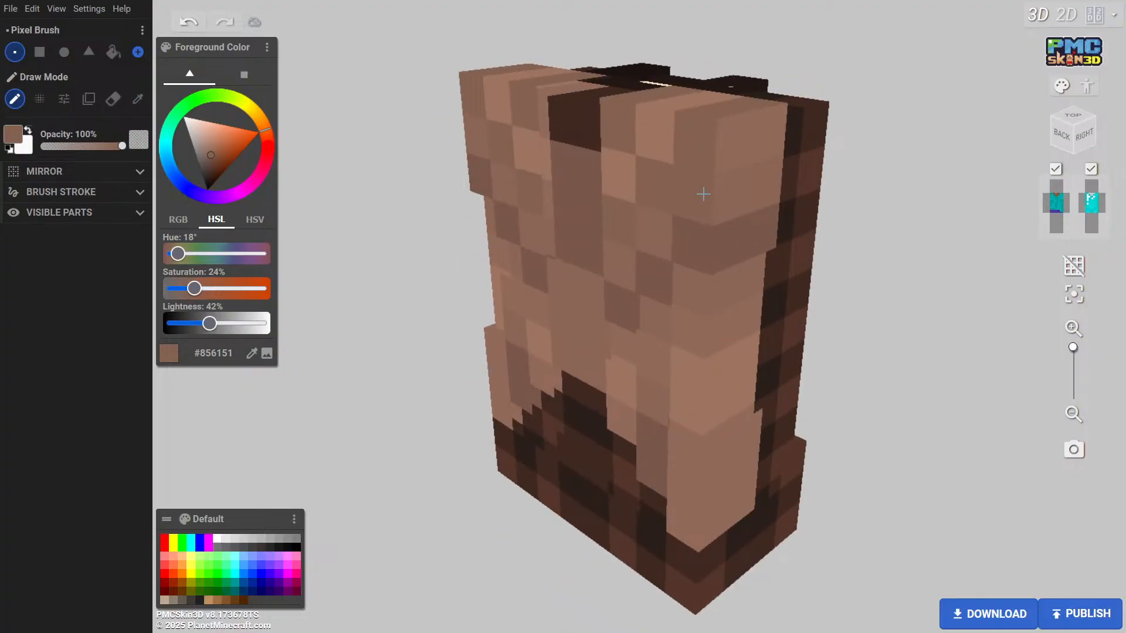
drag(382, 234, 363, 258)
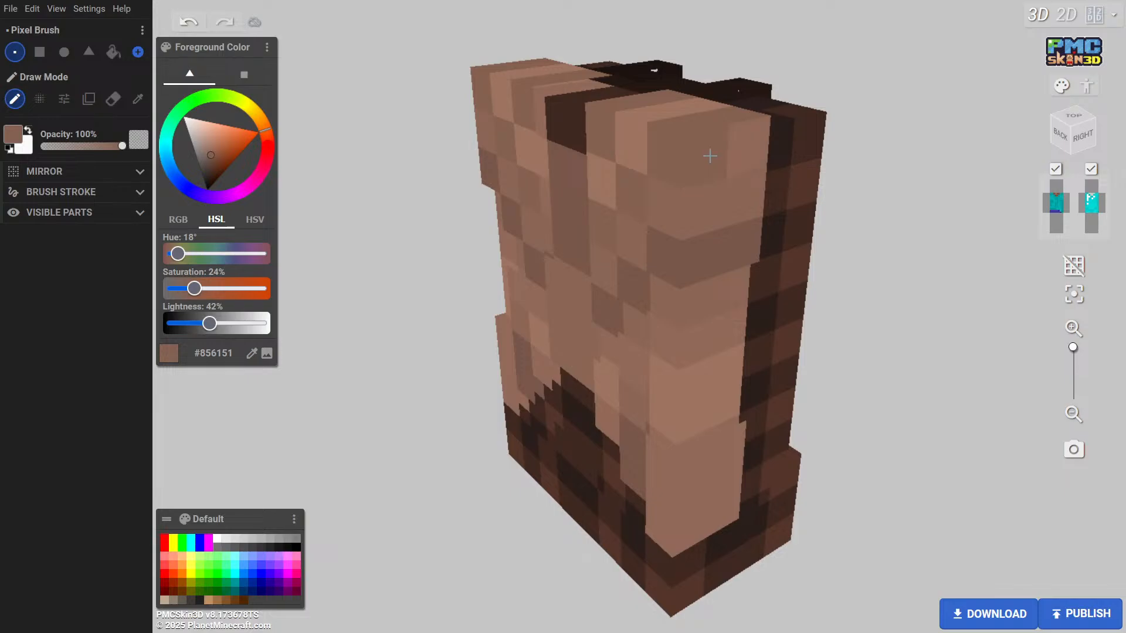
drag(402, 211, 593, 204)
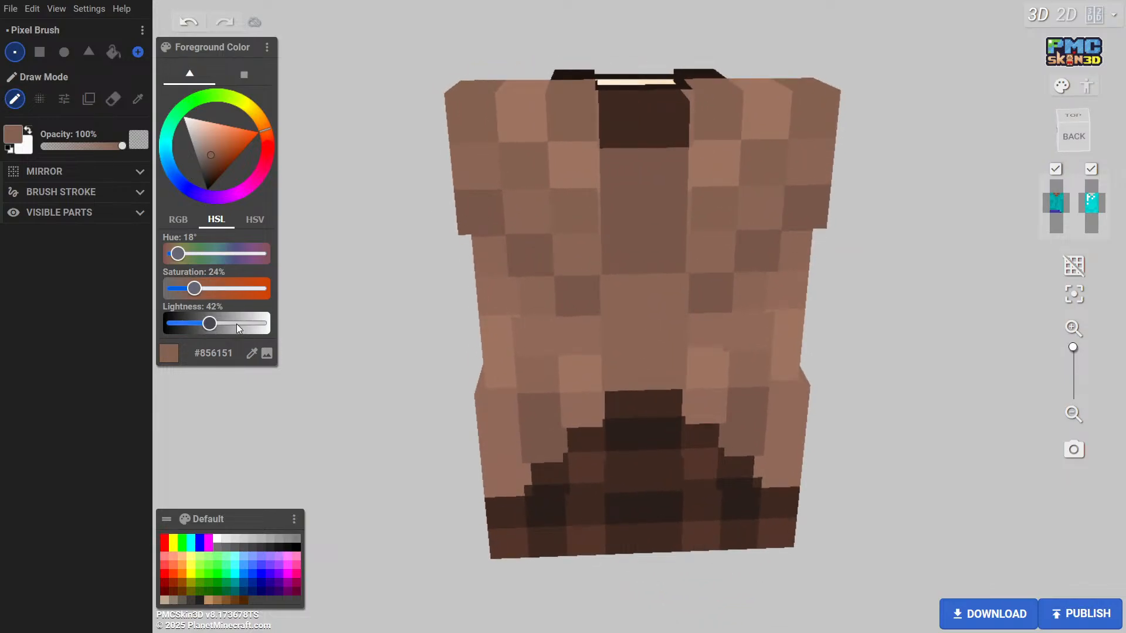
Try blending the remaining light pixels of the upper back hair and shoulder edge with #916A59 at 46% lightness
drag(210, 327, 213, 327)
click(540, 121)
click(579, 160)
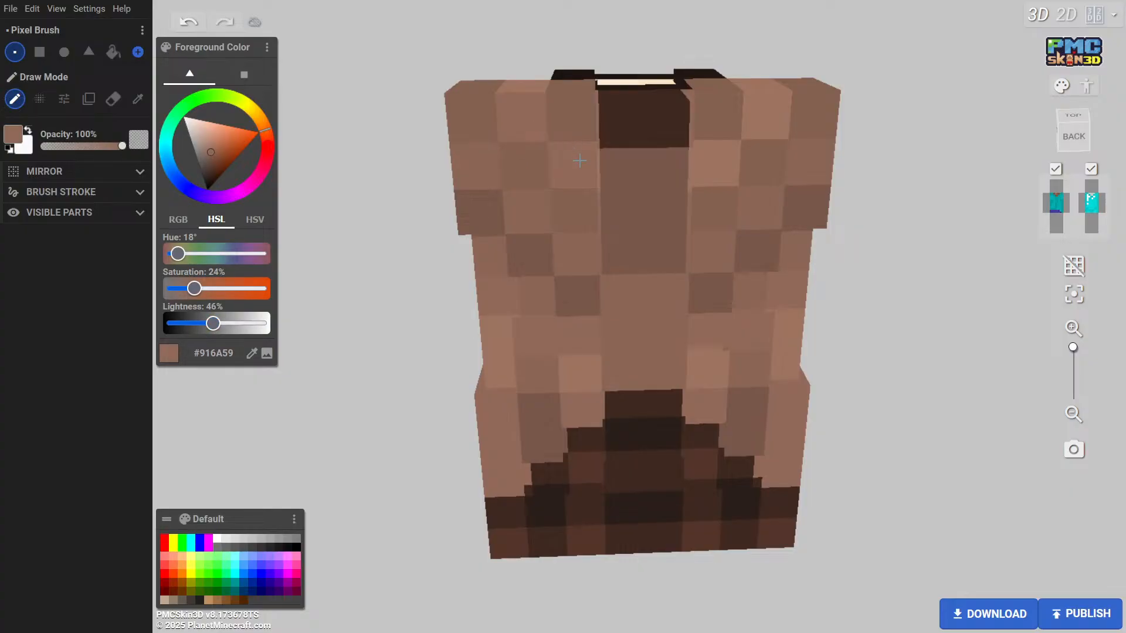
click(710, 164)
click(763, 121)
drag(841, 141, 827, 206)
click(792, 159)
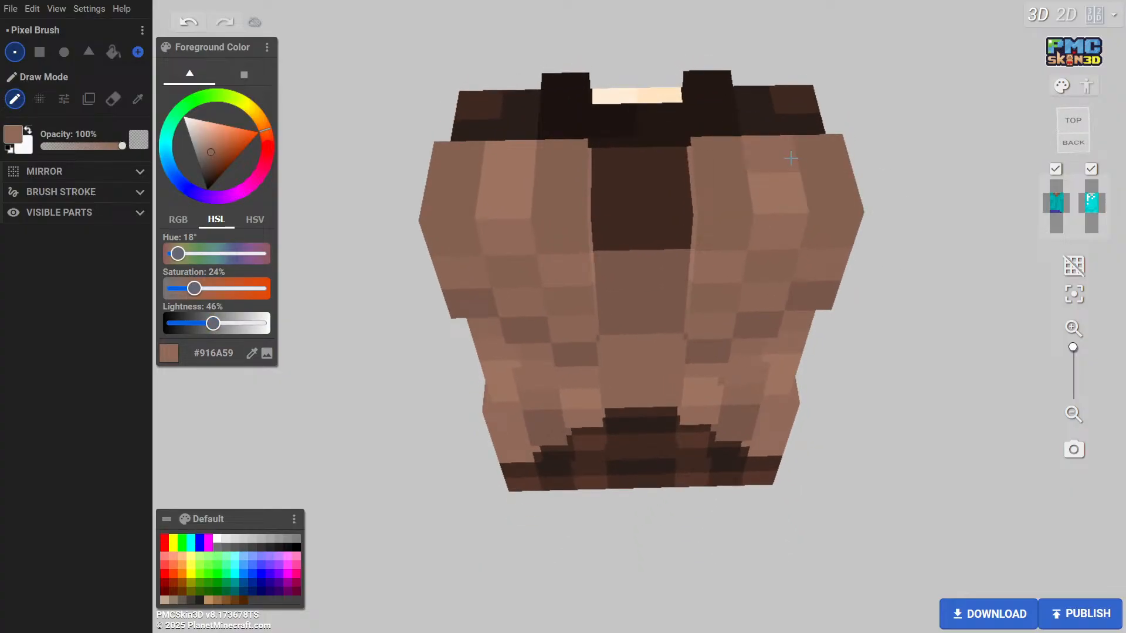
click(784, 197)
click(520, 159)
click(516, 199)
drag(330, 355, 330, 260)
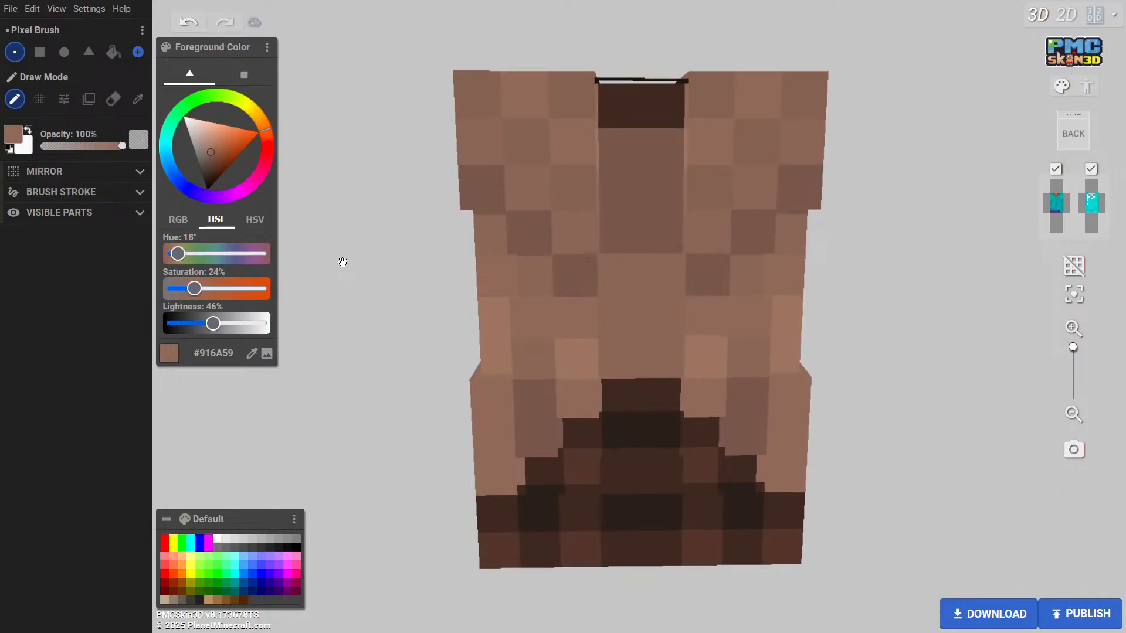
Undo the #916A59 and #856151 shading painted on the upper back hair
key(ctrl+z)
key(ctrl+z)
key(ctrl+z)
key(ctrl+z)
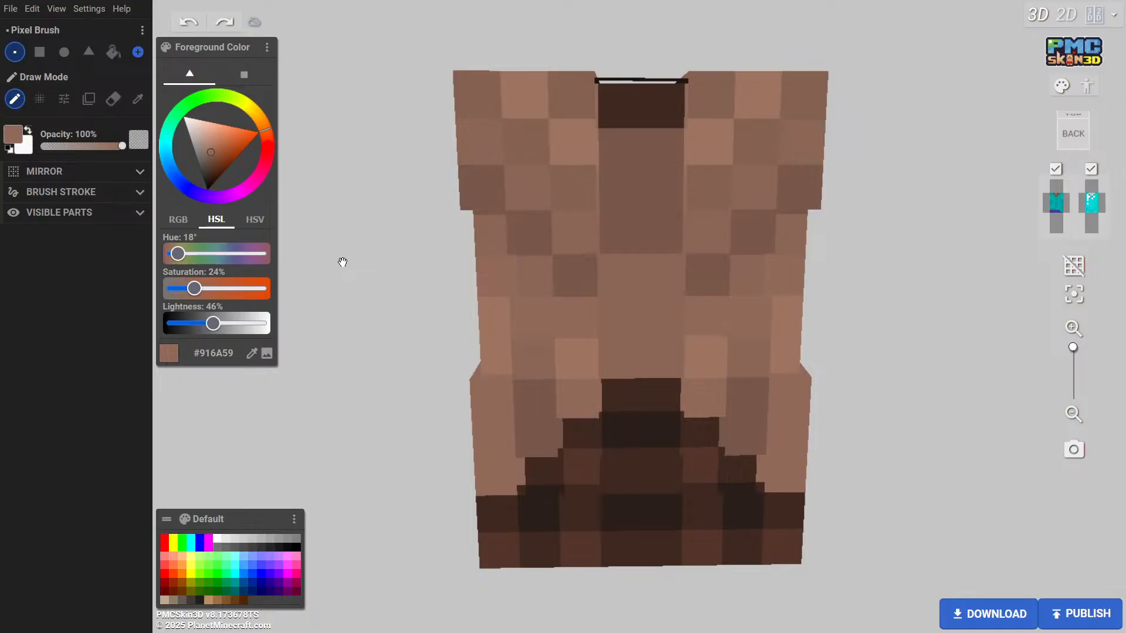
key(ctrl+z)
key(ctrl+z)
key(ctrl+z)
key(ctrl+z)
key(ctrl+z)
key(ctrl+z)
key(ctrl+z)
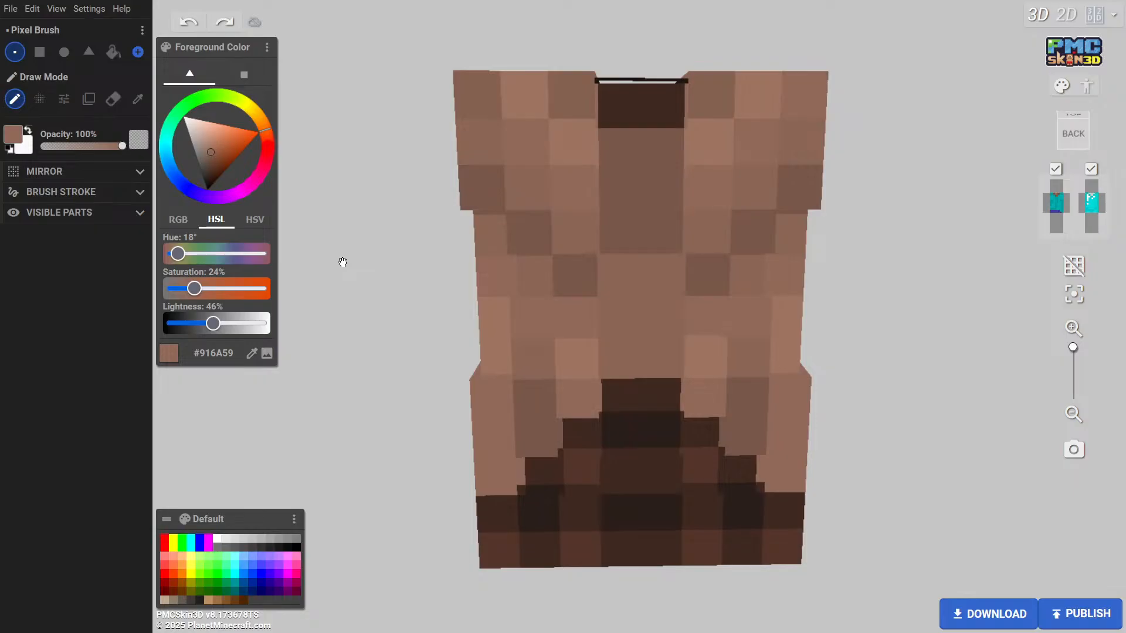
key(ctrl+z)
Sample #9E7461, lower its lightness to 38% (#78584A), and darken the light pixels on the outer layer's upper back hair
mouse_move(367, 191)
mouse_down()
mouse_move(372, 261)
mouse_move(368, 202)
mouse_up()
click(137, 99)
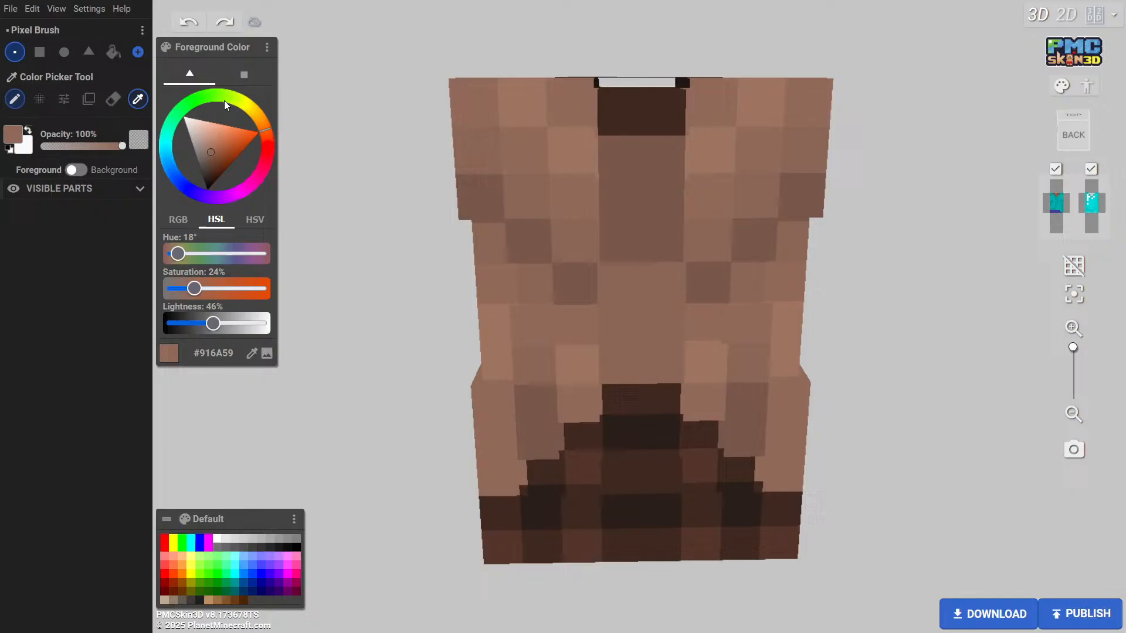
click(582, 153)
click(15, 99)
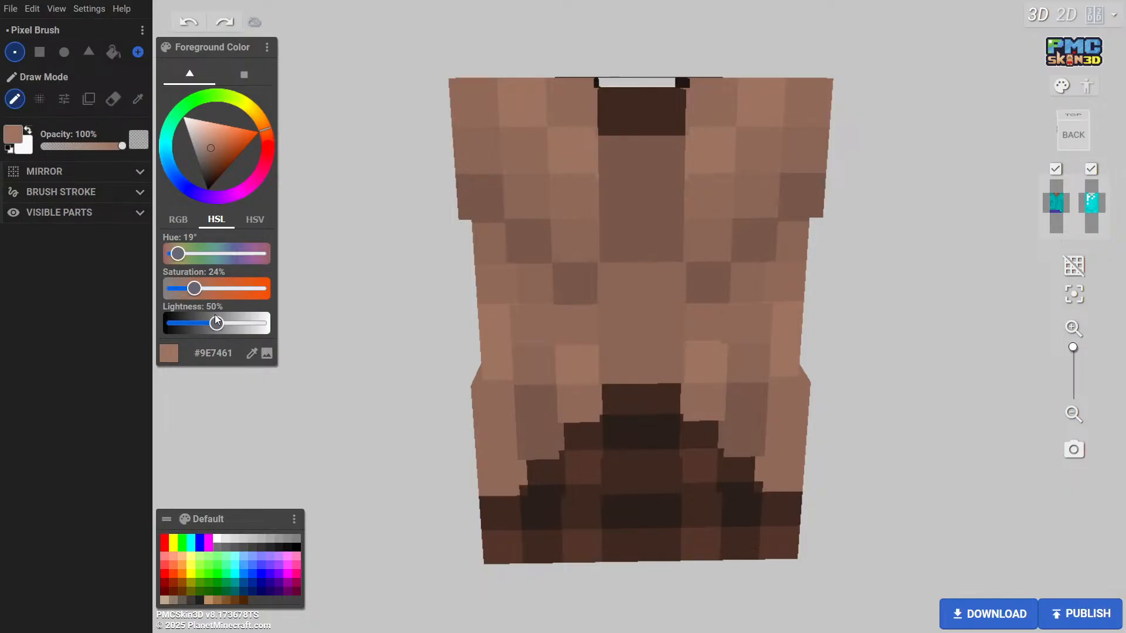
drag(216, 326, 206, 323)
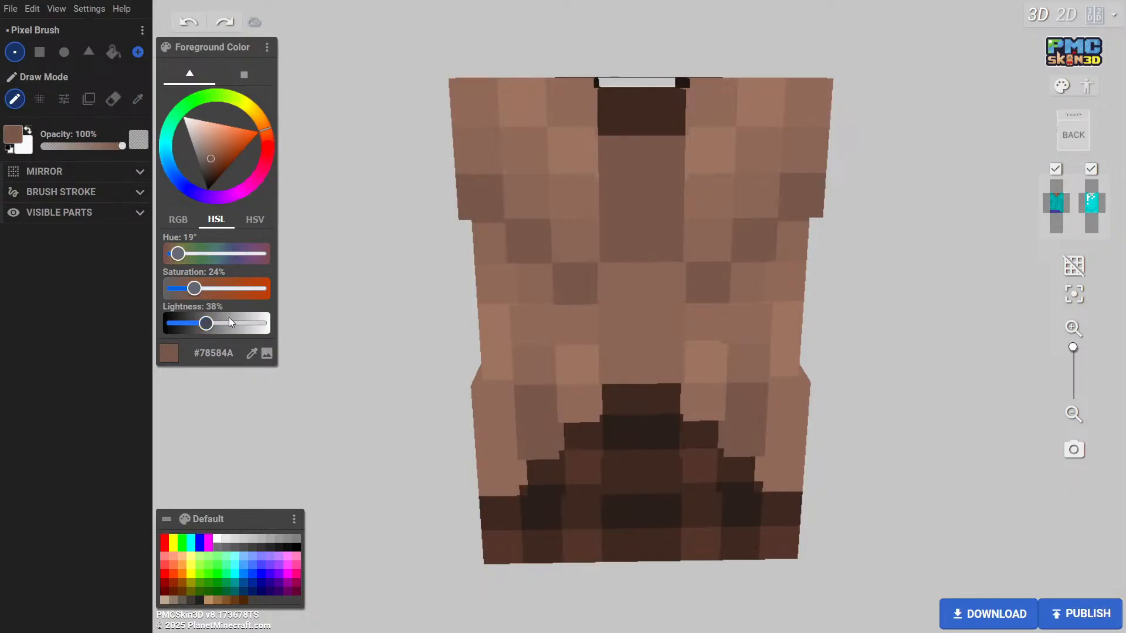
click(542, 275)
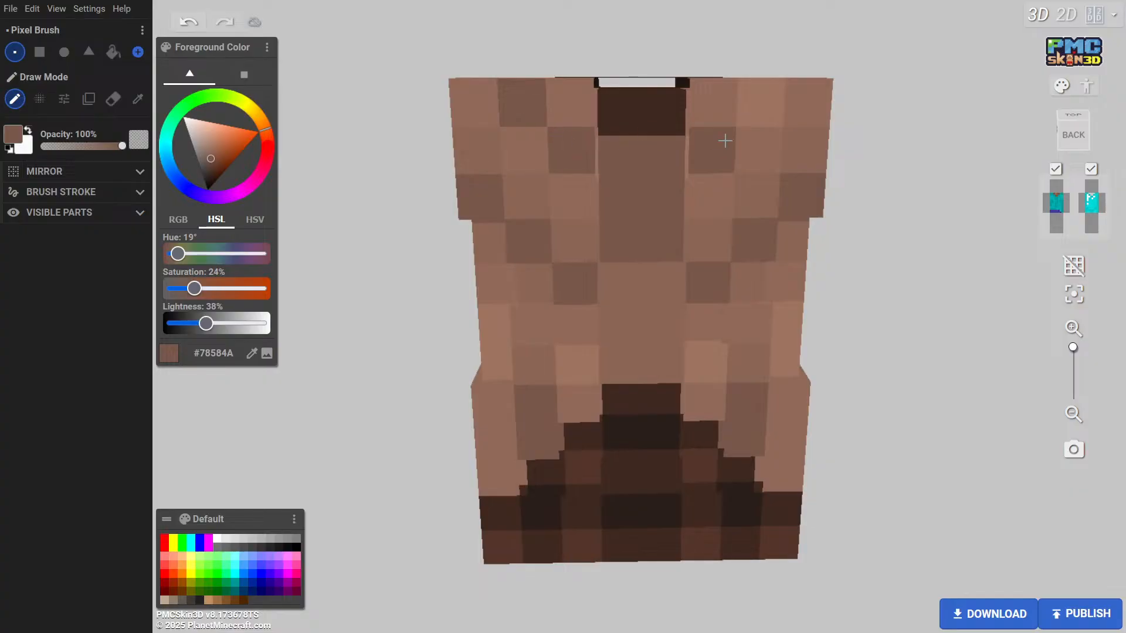
drag(850, 176, 903, 233)
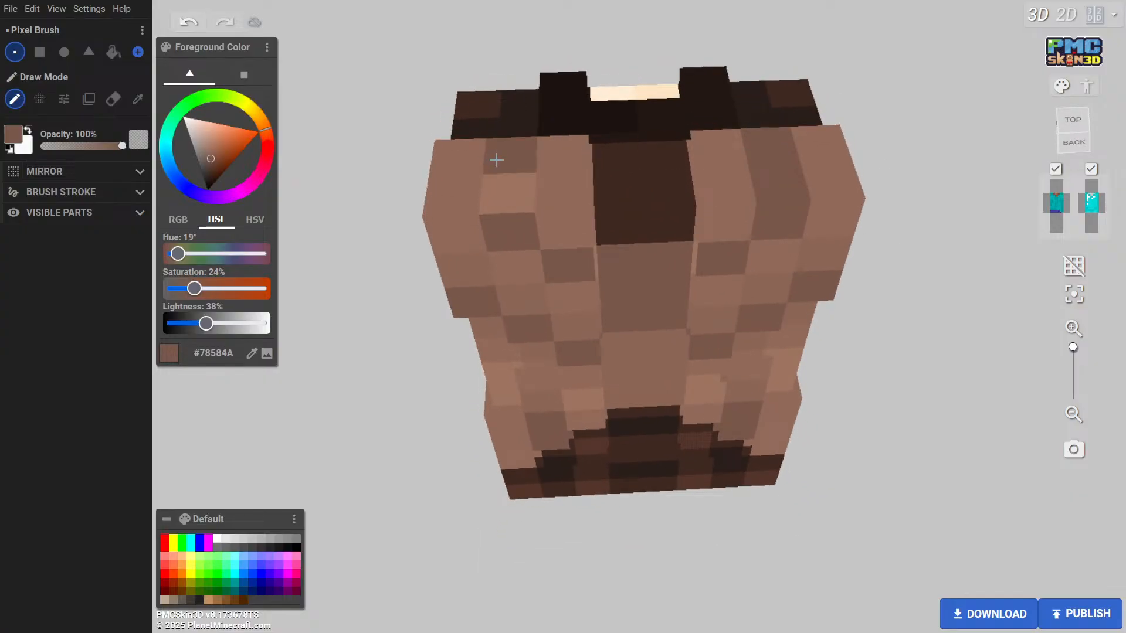
Hide the outer layer and paint the matching light strips at the top of the base layer's back hair with #78584A
click(1090, 169)
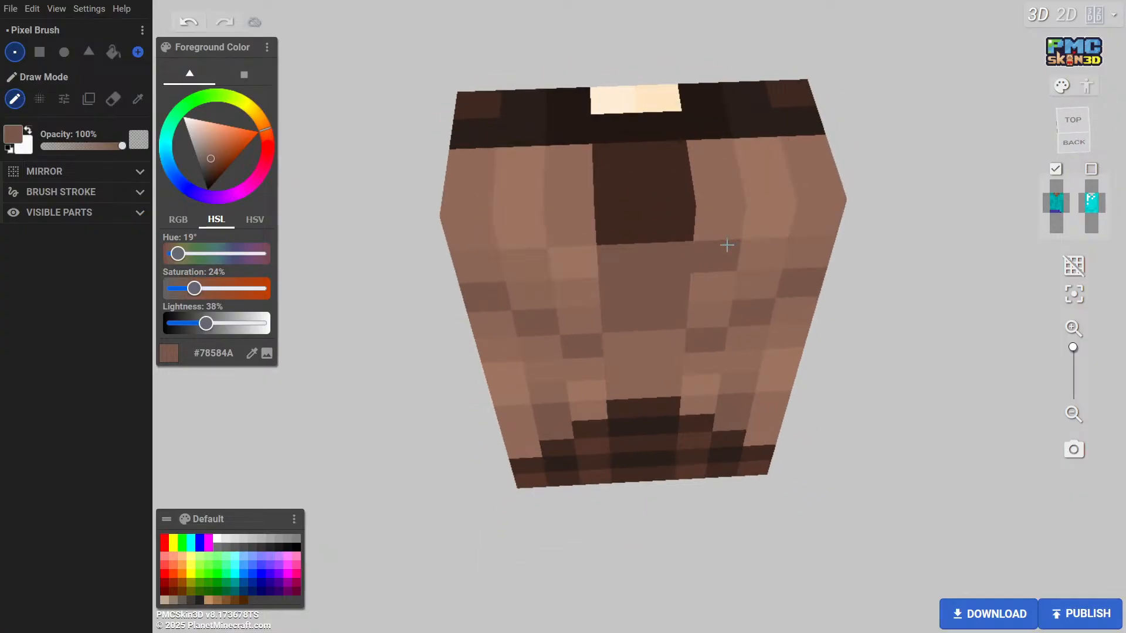
drag(763, 222, 754, 157)
drag(523, 168, 520, 221)
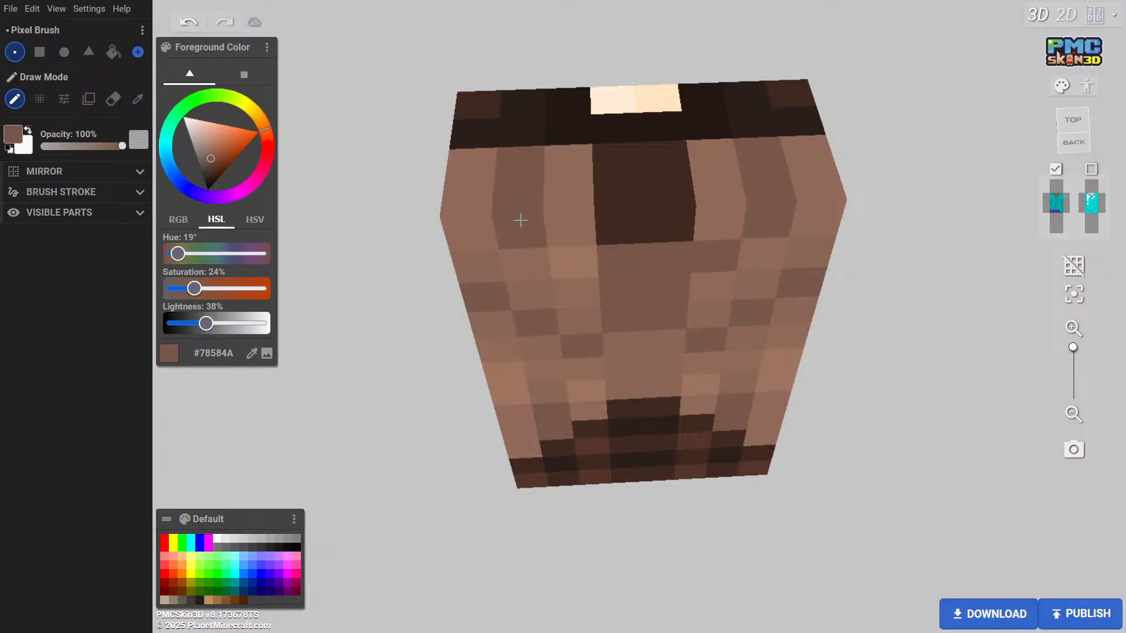
drag(944, 276, 920, 203)
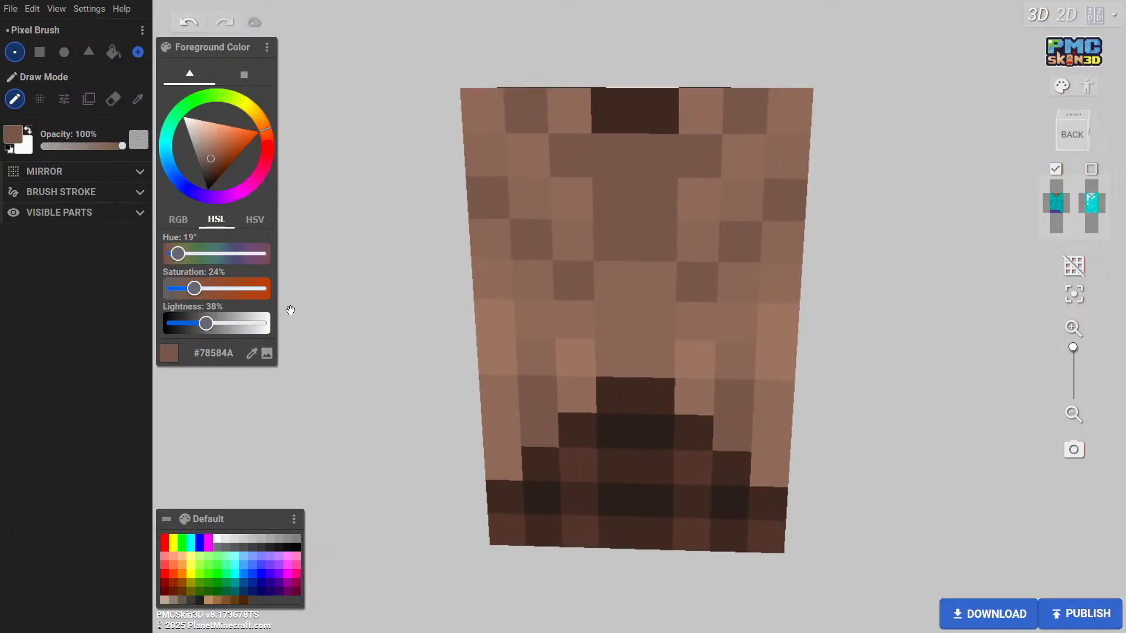
Lower the lightness to 34% (#6B4F42) and shade the base hair's top edge beside the central gap and around both sides
drag(206, 328, 204, 330)
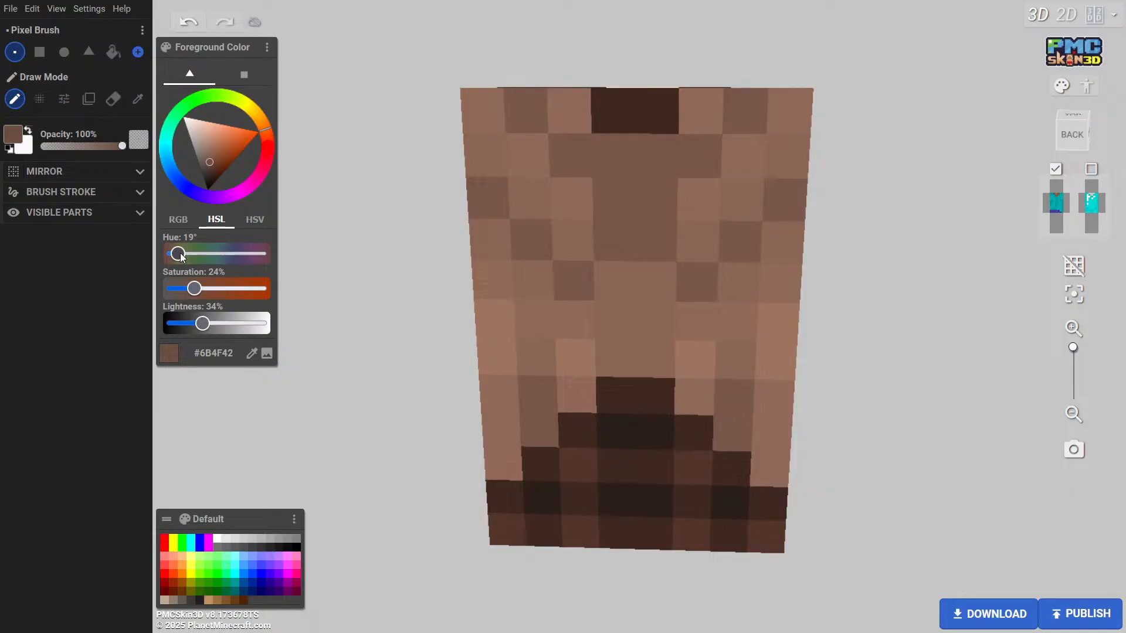
mouse_move(423, 221)
mouse_down()
mouse_move(449, 296)
mouse_move(418, 233)
mouse_up()
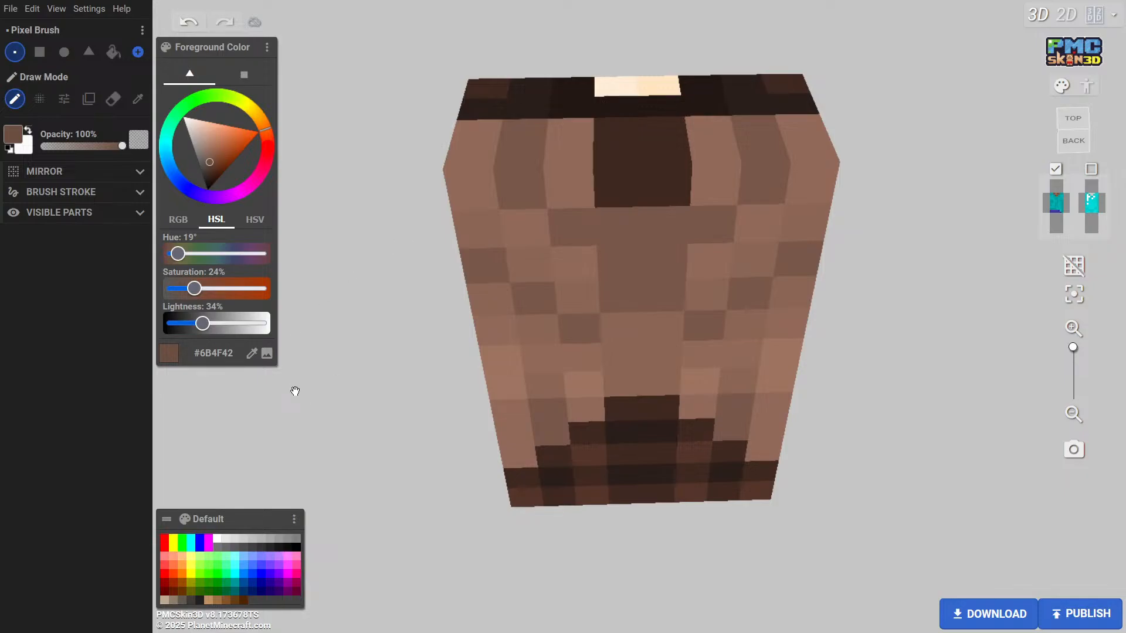
click(569, 237)
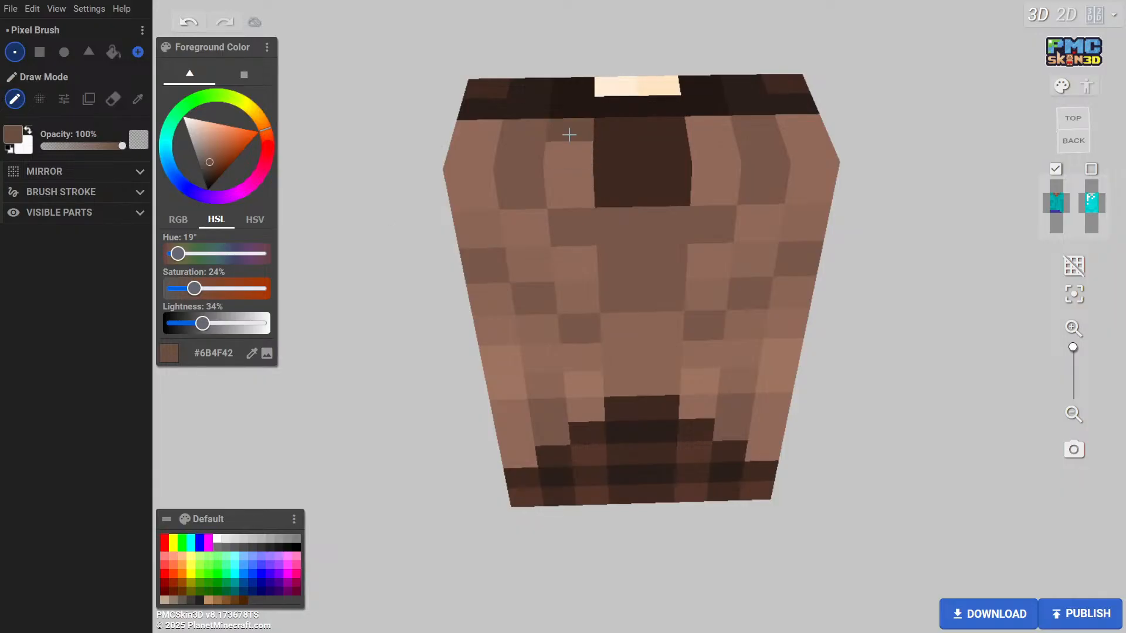
drag(569, 135, 572, 194)
drag(716, 130, 714, 183)
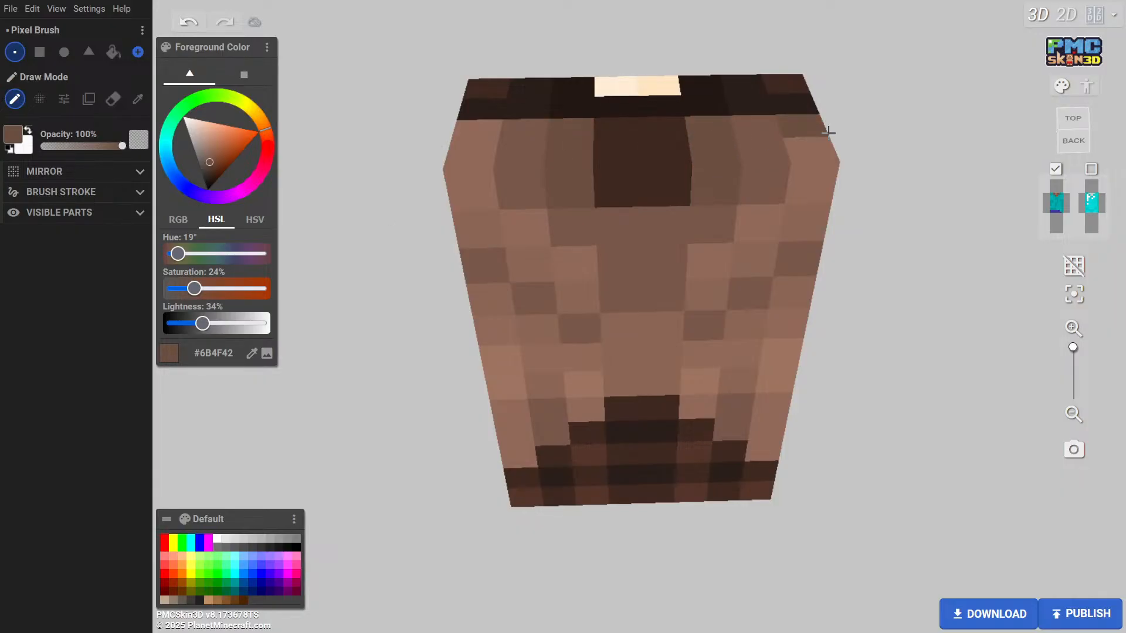
mouse_move(814, 123)
mouse_down()
mouse_move(786, 216)
mouse_move(610, 264)
mouse_move(539, 249)
mouse_move(474, 184)
mouse_move(469, 138)
mouse_up()
right_drag(470, 138, 552, 186)
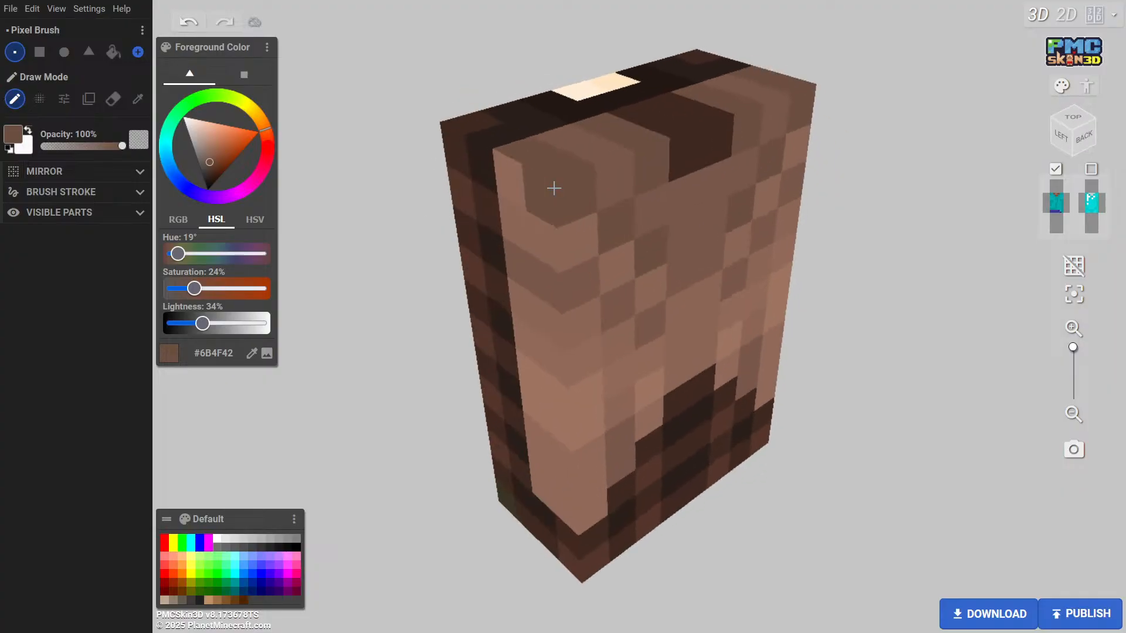
mouse_move(848, 187)
mouse_down()
mouse_move(721, 186)
mouse_move(762, 183)
mouse_up()
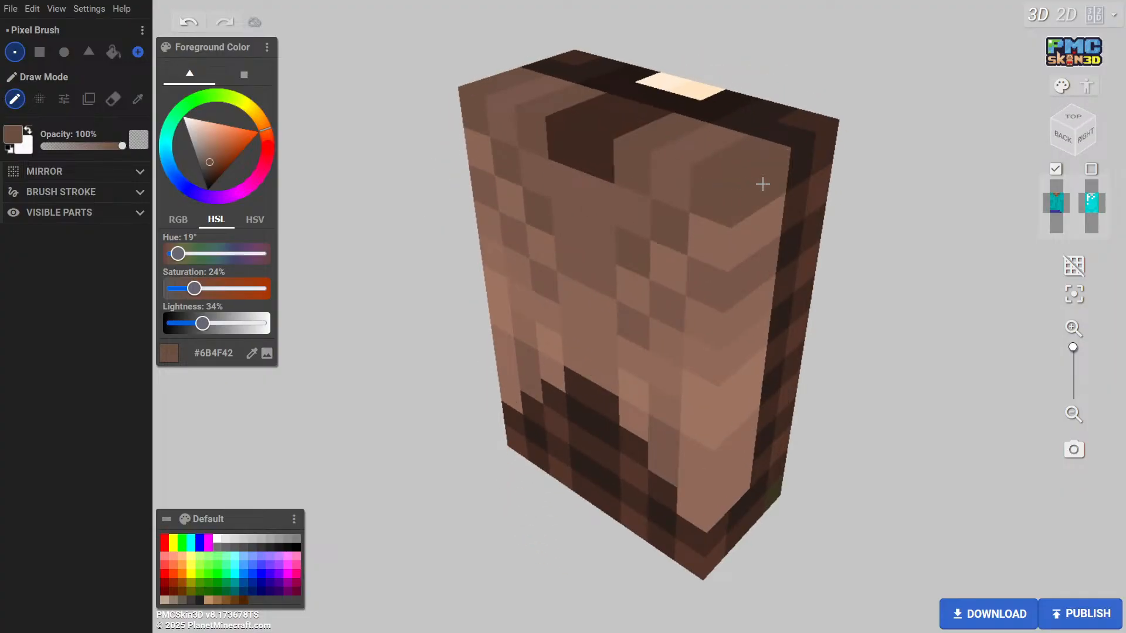
mouse_move(438, 250)
mouse_down()
mouse_move(420, 276)
mouse_move(530, 236)
mouse_up()
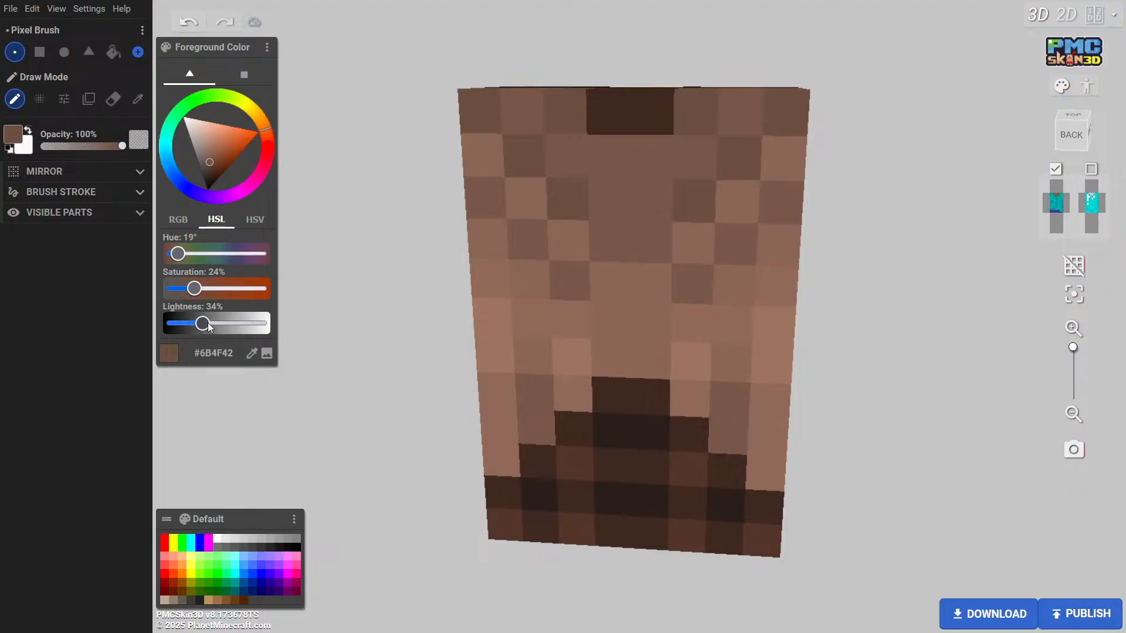
Lower the lightness to 32% (#654A3E) and shade the second hair row around both sides, stepping diagonally inward across the back
drag(203, 331, 203, 331)
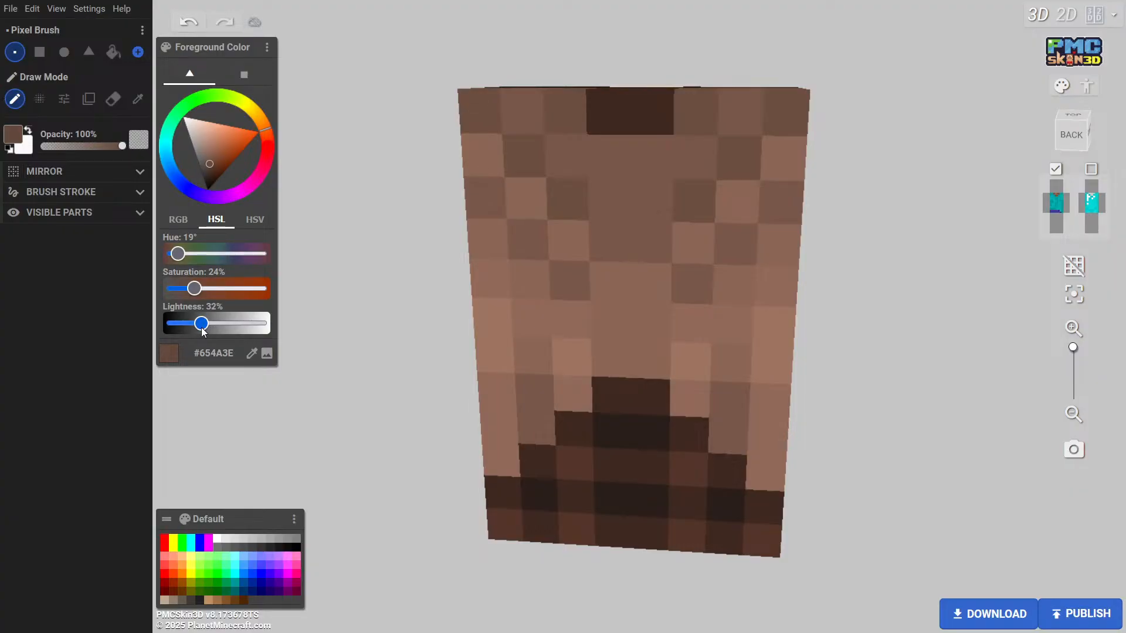
click(479, 164)
mouse_move(481, 160)
mouse_down()
mouse_move(518, 198)
mouse_move(596, 243)
mouse_move(776, 206)
mouse_move(779, 178)
mouse_up()
click(780, 178)
drag(820, 217, 623, 189)
click(657, 188)
drag(389, 244, 816, 249)
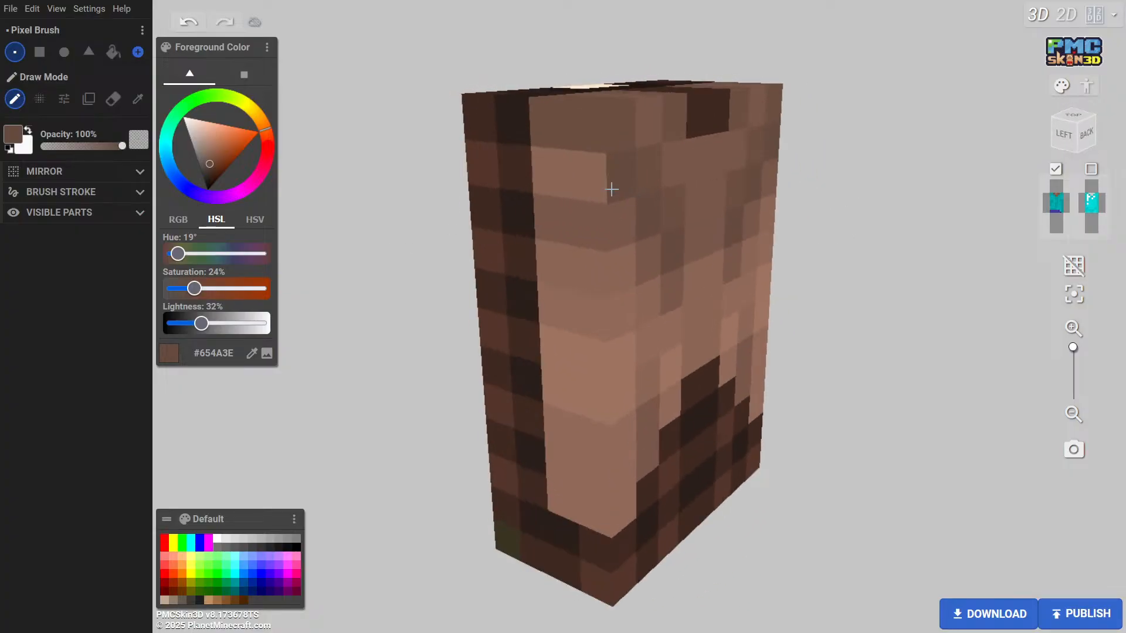
drag(593, 187, 552, 183)
drag(829, 242, 299, 287)
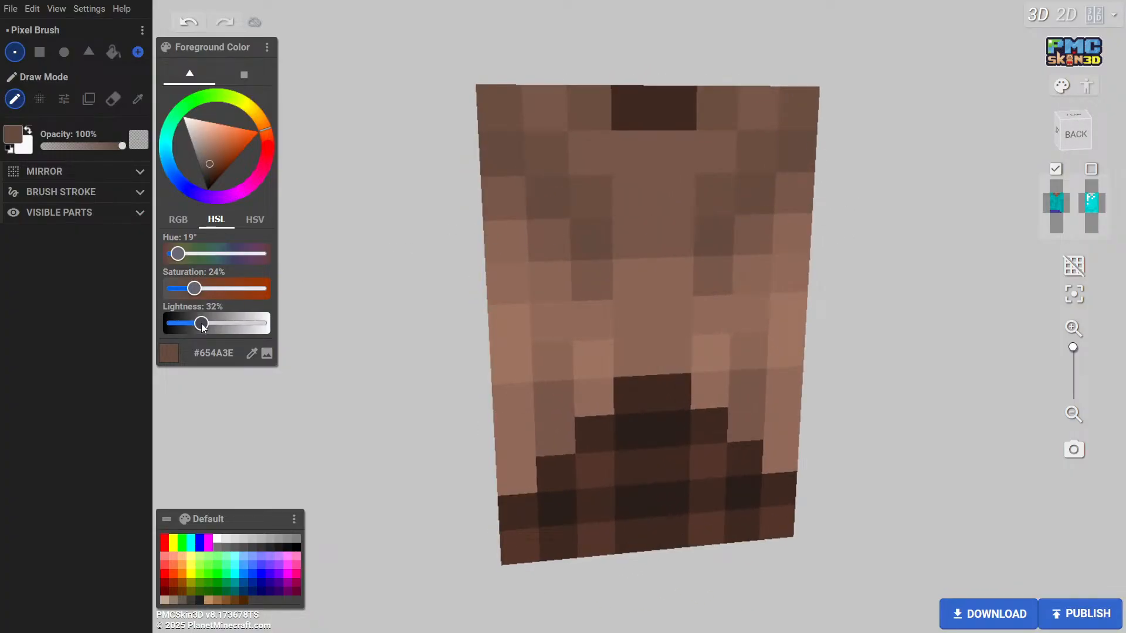
Lower the lightness to 30% (#5F463A) and deepen the base hair's diagonal shading from both sides inward across the back
drag(200, 328, 200, 327)
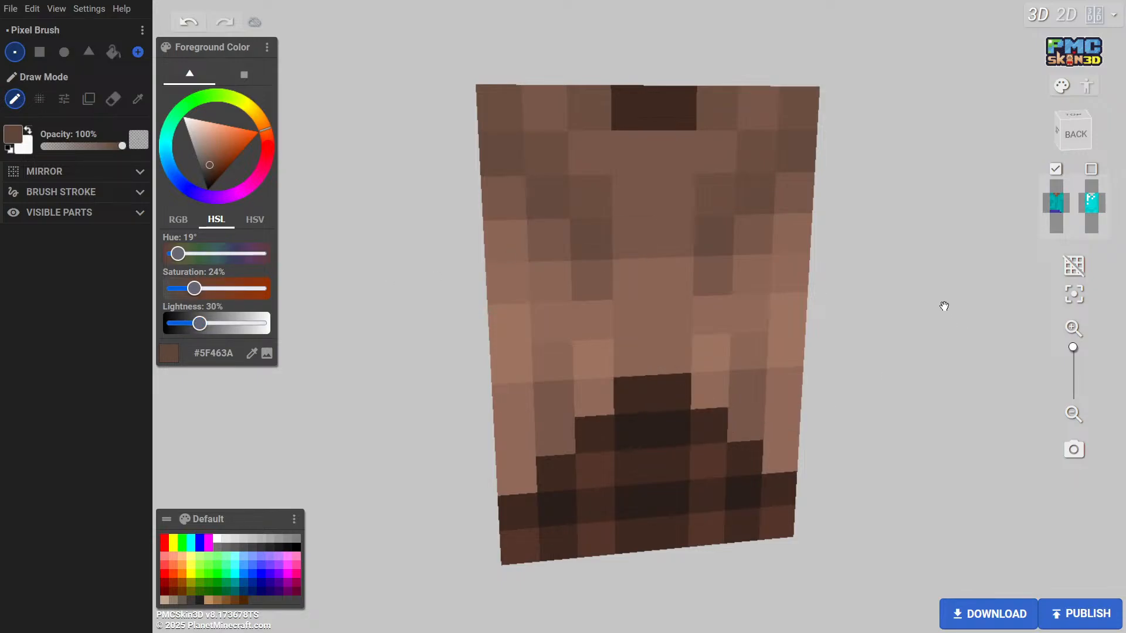
drag(942, 306, 881, 307)
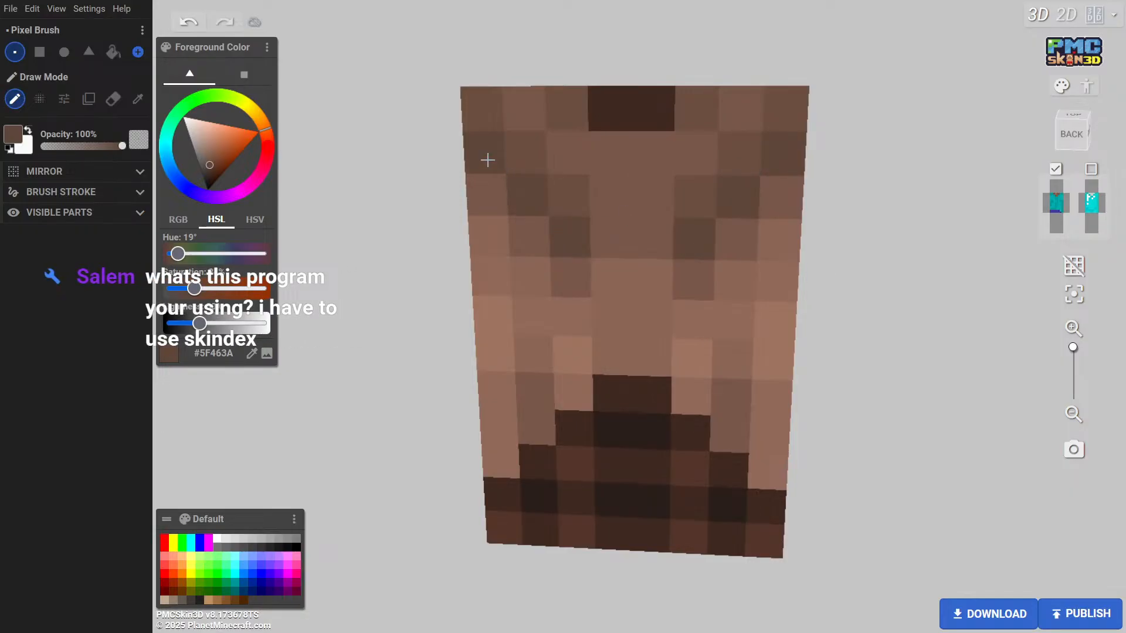
drag(456, 204, 570, 175)
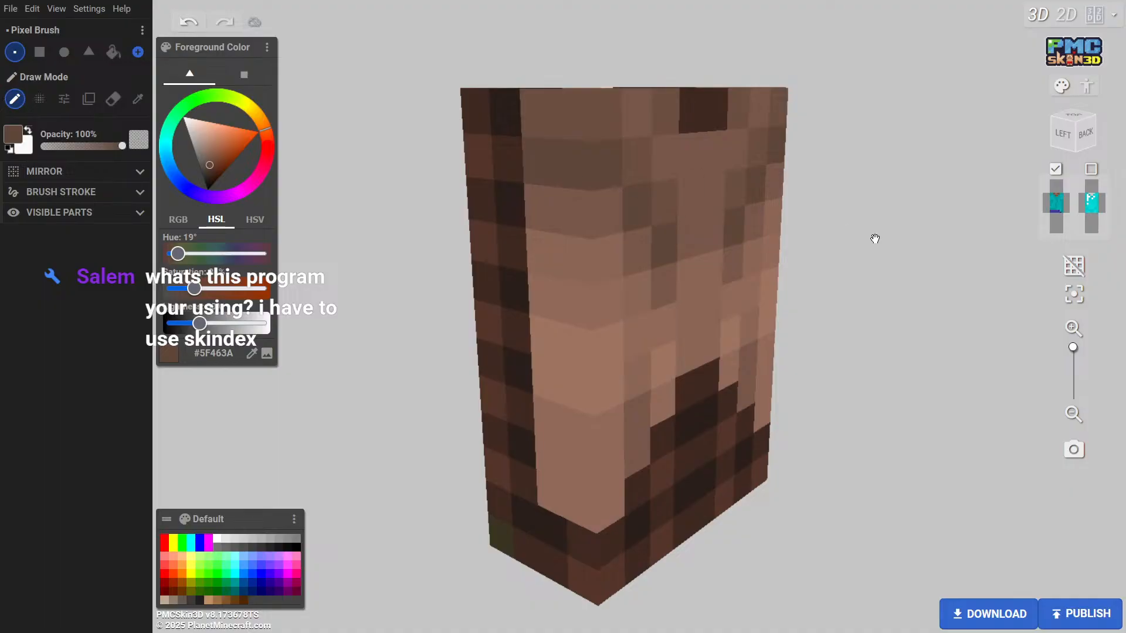
drag(875, 239, 707, 240)
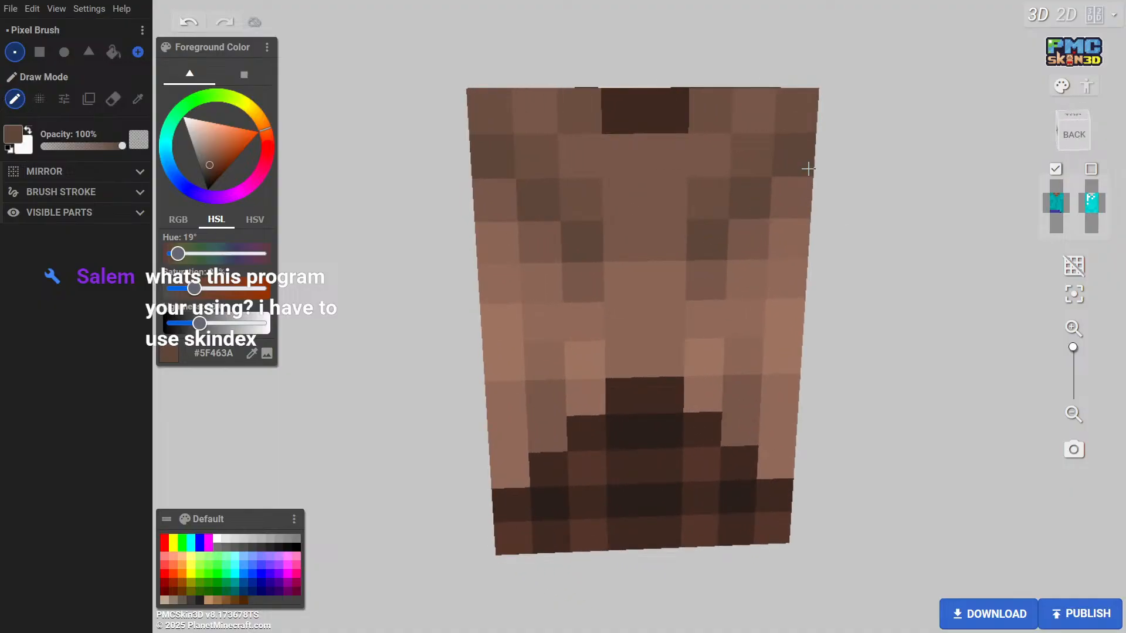
drag(808, 169, 716, 193)
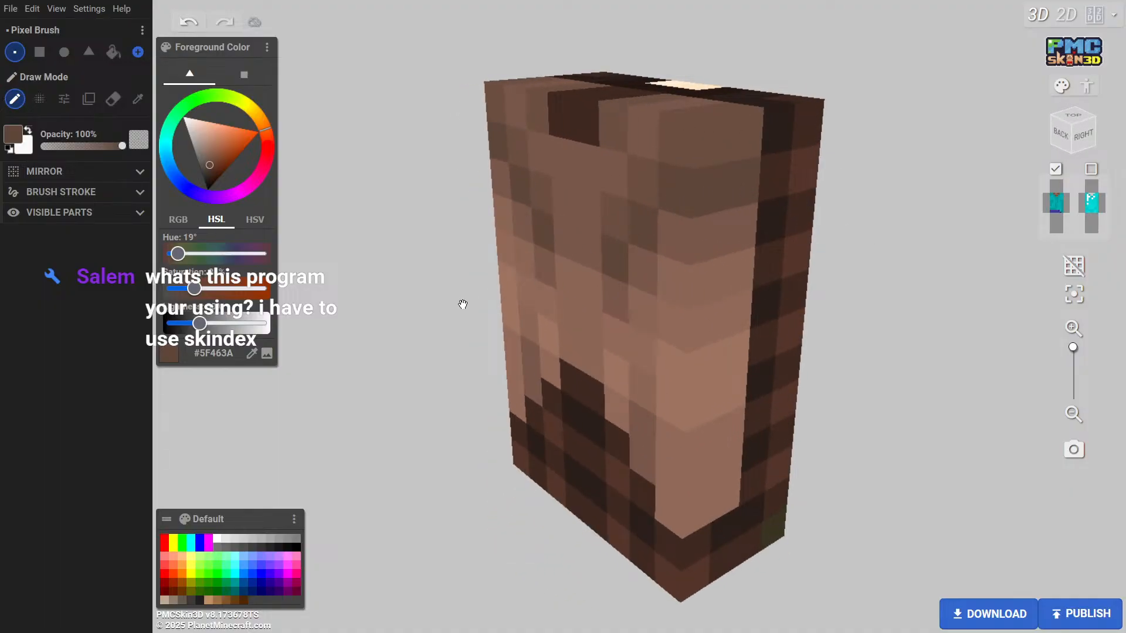
drag(410, 306, 462, 269)
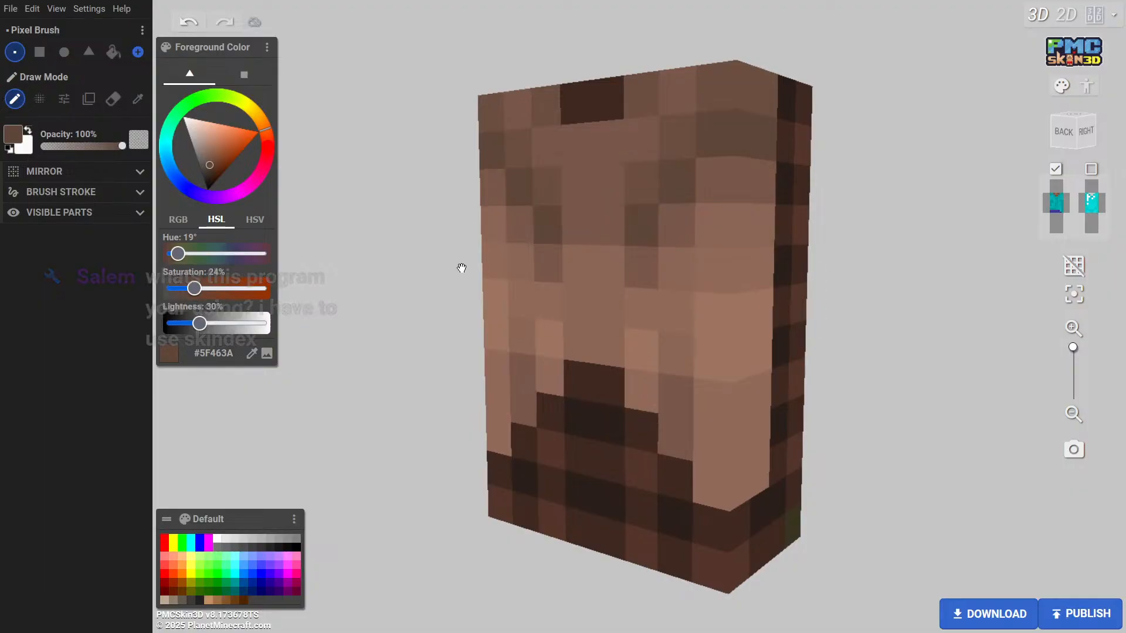
drag(397, 294, 533, 327)
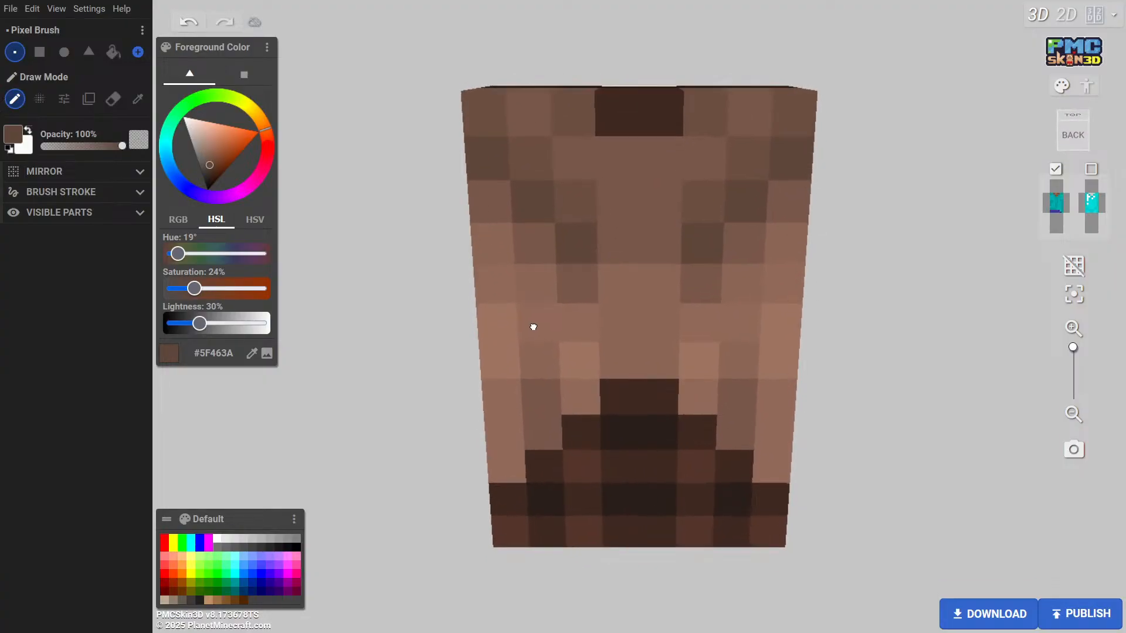
Sample #6B4F42 from the base hair's top row and darken the central pixels of the second row below the gap
click(138, 99)
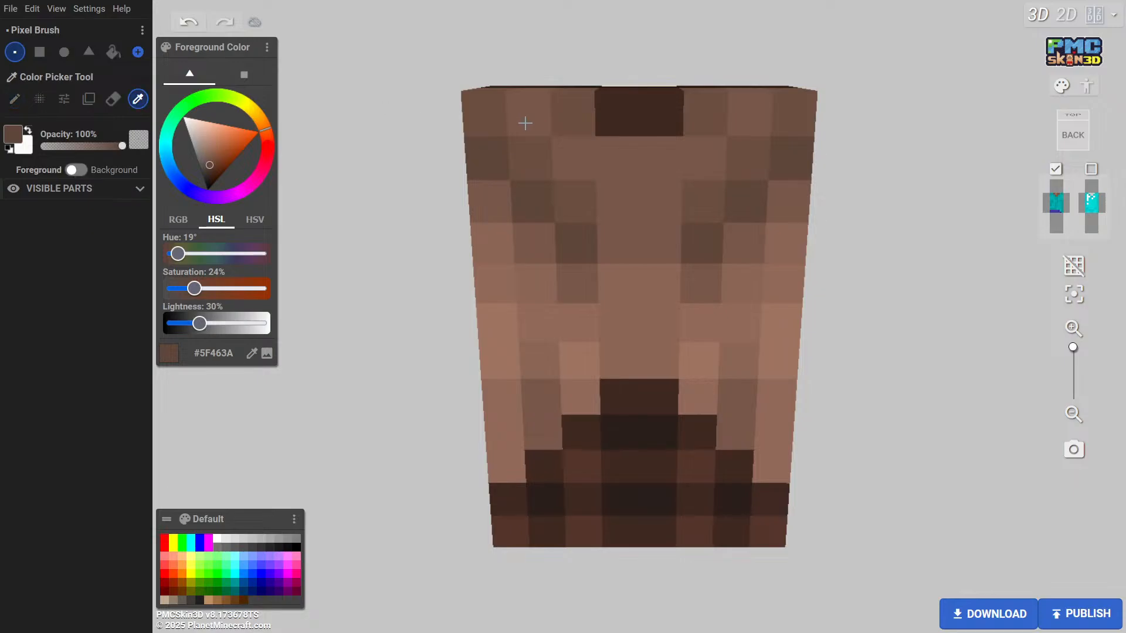
click(564, 127)
click(12, 102)
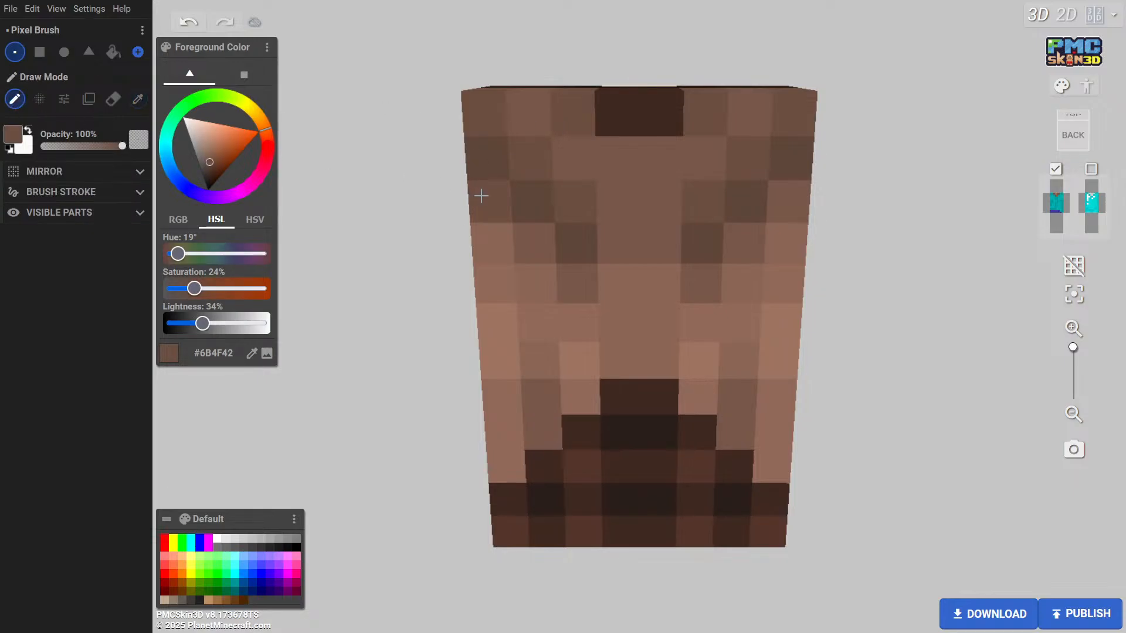
click(660, 159)
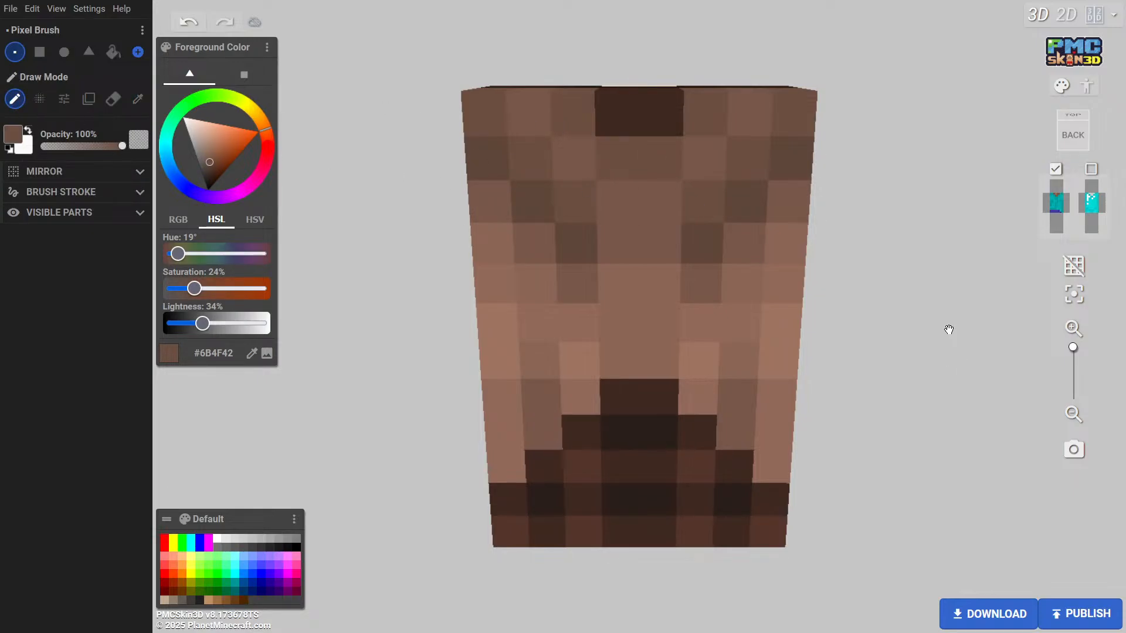
drag(949, 329, 949, 279)
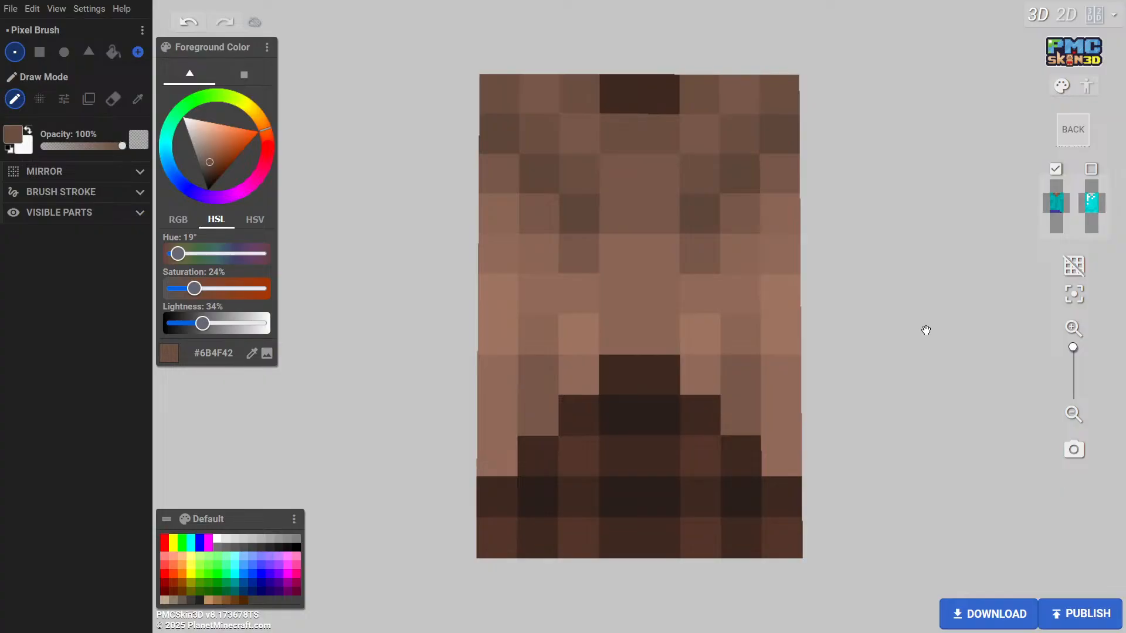
drag(933, 357, 799, 384)
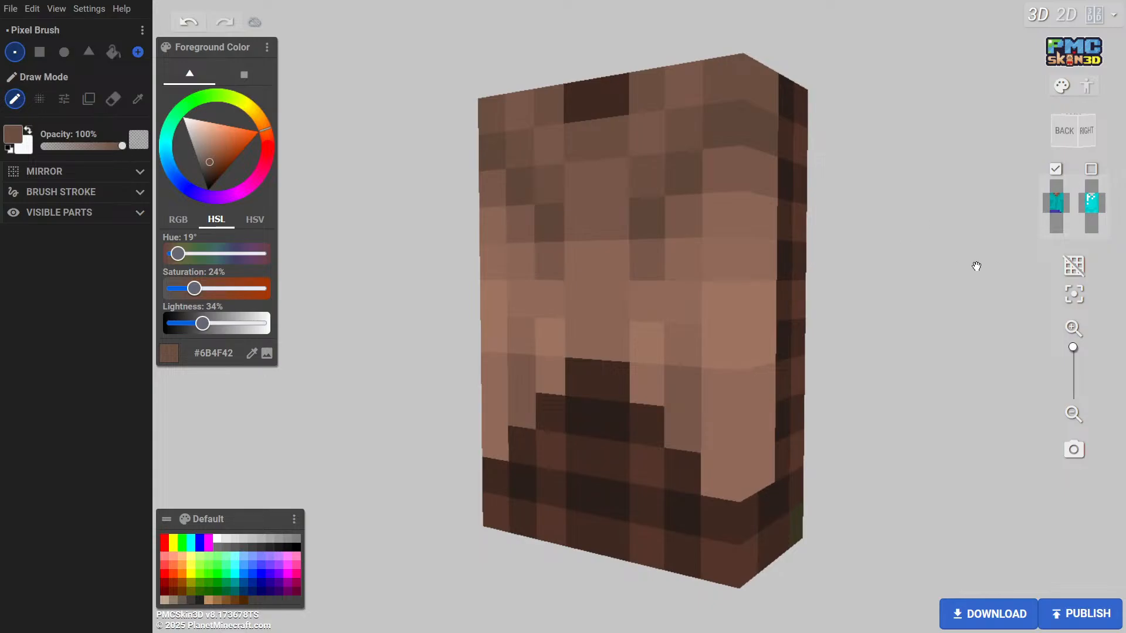
drag(976, 266, 1058, 273)
Show the outer layer and erase its upper back hair, including the pieces wrapping around both sides and the top
click(1094, 170)
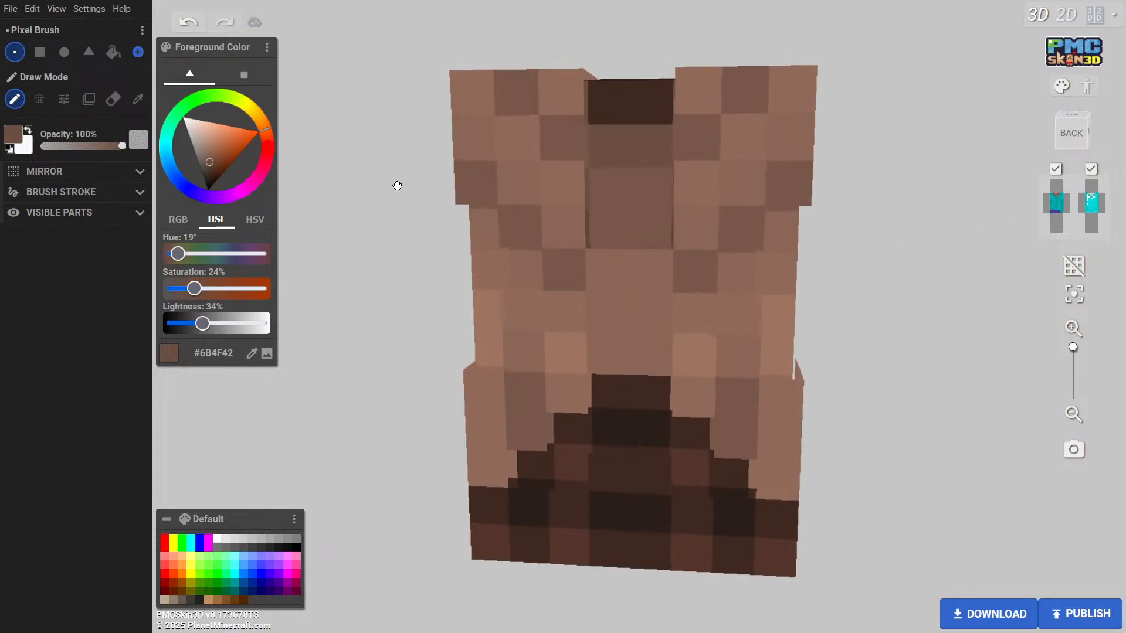
click(113, 99)
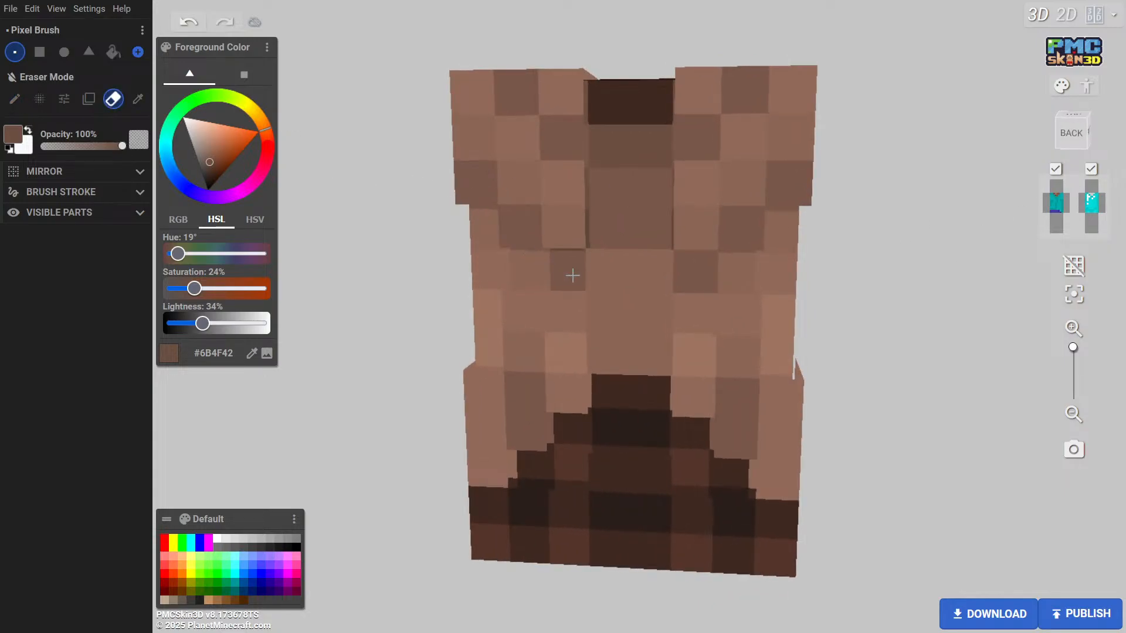
mouse_move(566, 231)
mouse_down()
mouse_move(538, 100)
mouse_move(525, 218)
mouse_move(500, 166)
mouse_up()
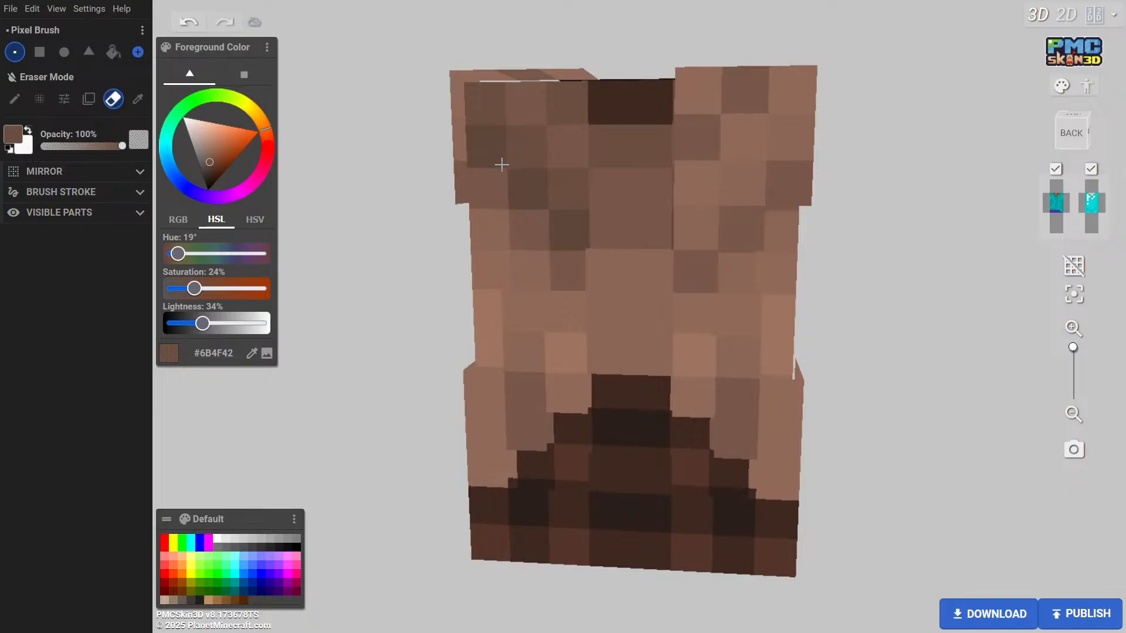
mouse_move(707, 258)
mouse_down()
mouse_move(697, 121)
mouse_move(783, 194)
mouse_move(754, 121)
mouse_up()
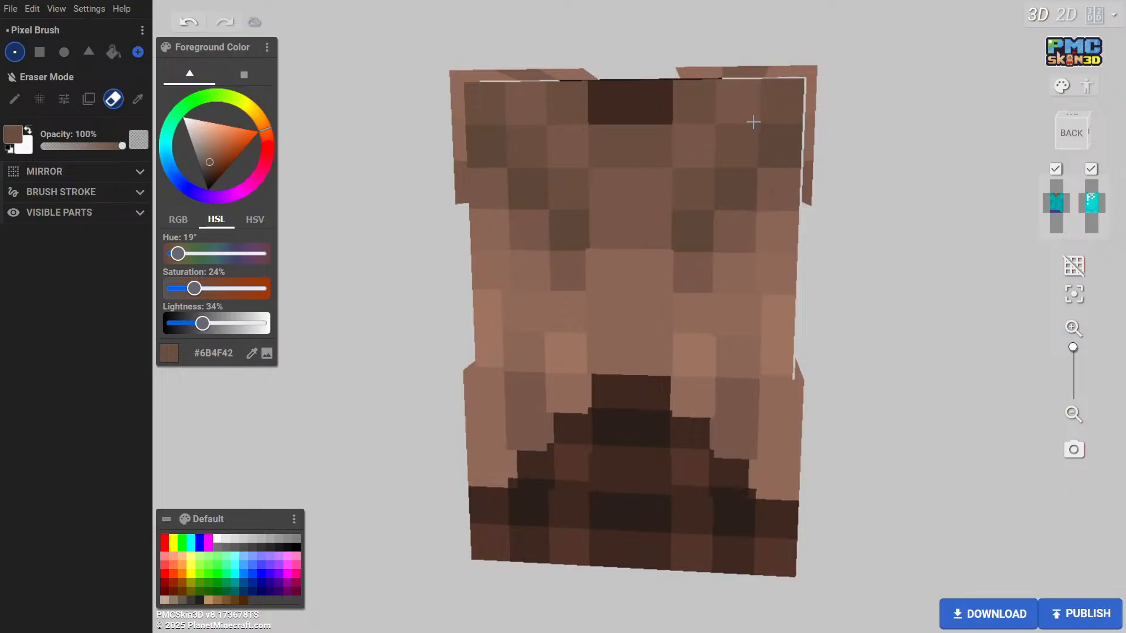
mouse_move(838, 217)
mouse_down()
mouse_move(753, 258)
mouse_move(696, 208)
mouse_move(618, 103)
mouse_move(736, 151)
mouse_move(721, 171)
mouse_move(720, 117)
mouse_up()
mouse_move(446, 239)
mouse_down()
mouse_move(701, 183)
mouse_move(772, 226)
mouse_up()
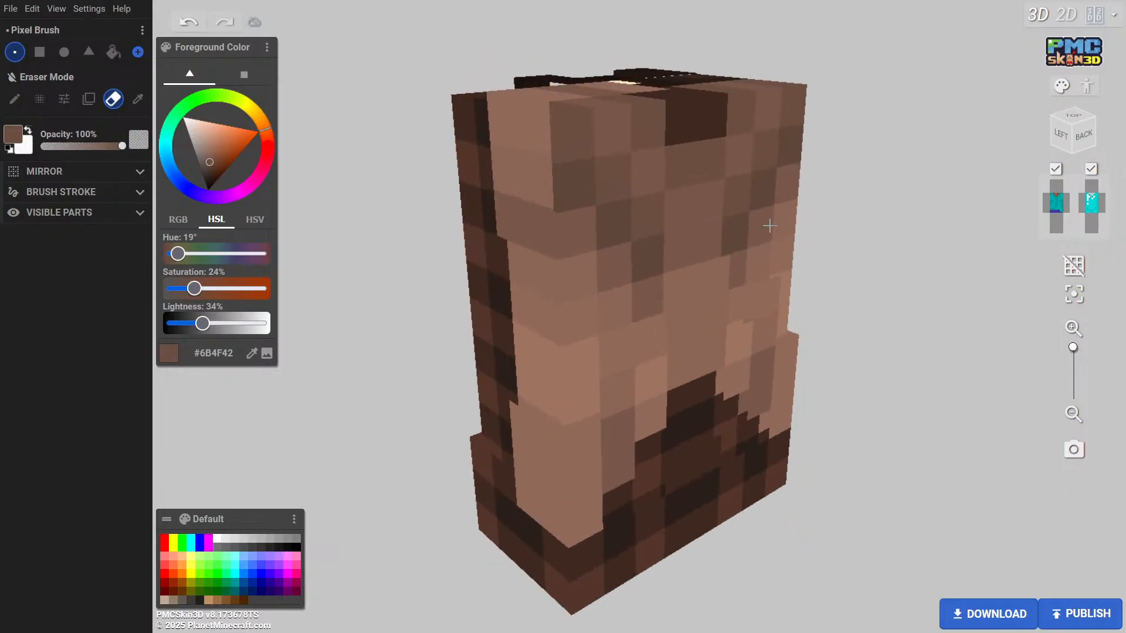
mouse_move(517, 221)
mouse_down()
mouse_move(525, 123)
mouse_move(515, 131)
mouse_up()
drag(413, 174, 378, 284)
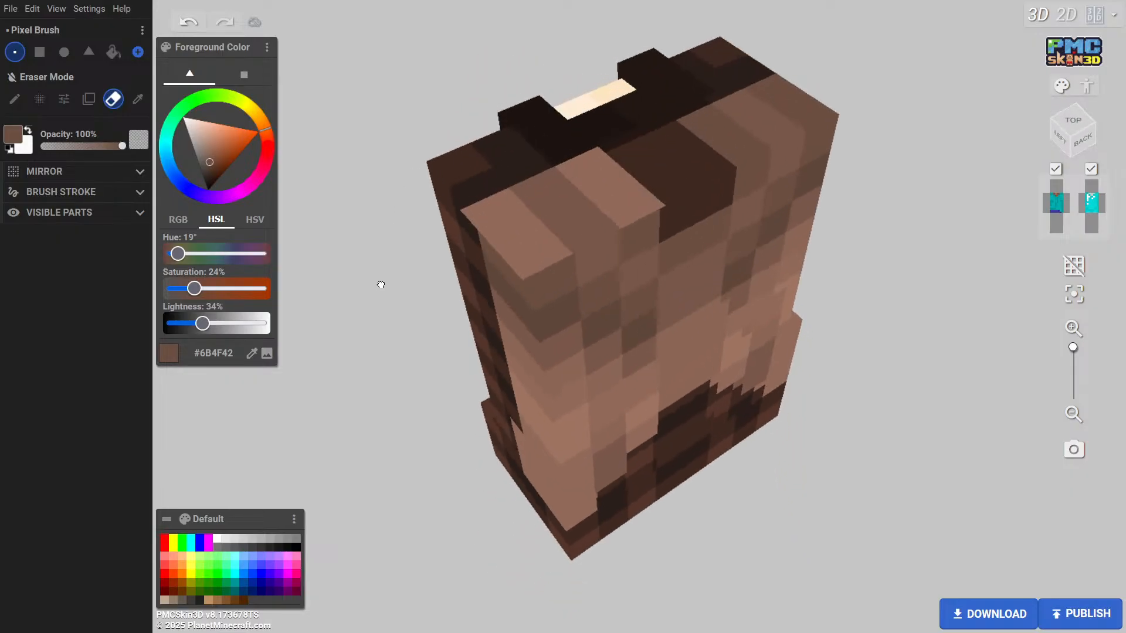
mouse_move(495, 232)
mouse_down()
mouse_move(593, 234)
mouse_move(666, 269)
mouse_up()
mouse_move(895, 337)
mouse_down()
mouse_move(857, 252)
mouse_move(725, 242)
mouse_move(744, 243)
mouse_up()
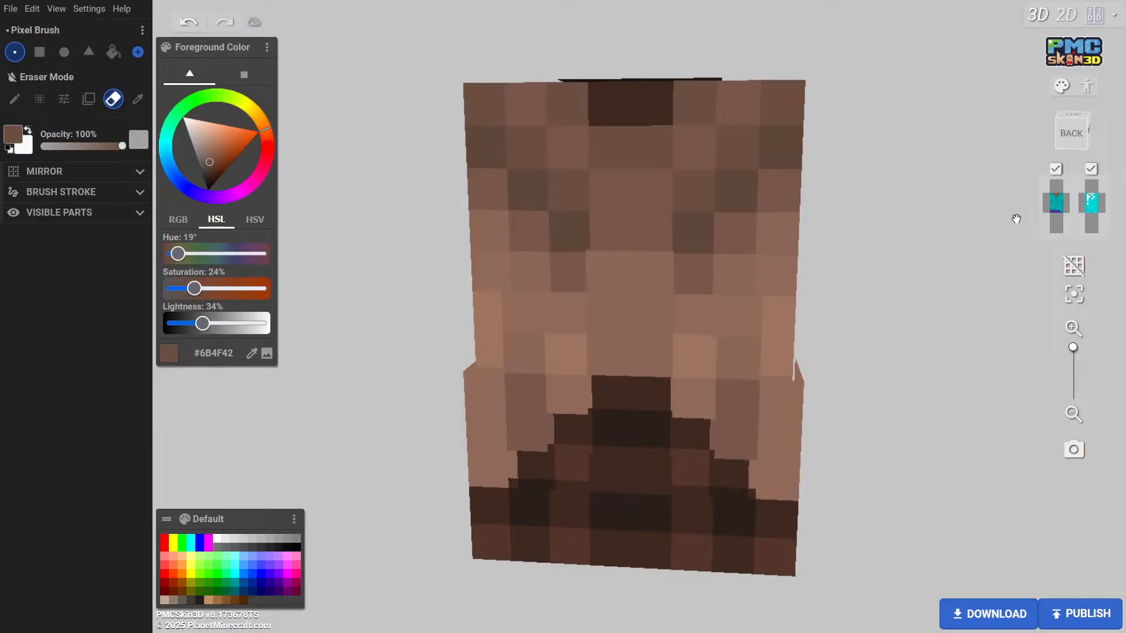
Paint new #6B4F42 strips on the outer layer's top hair edge, beside the central gap and around both outer corners
click(137, 99)
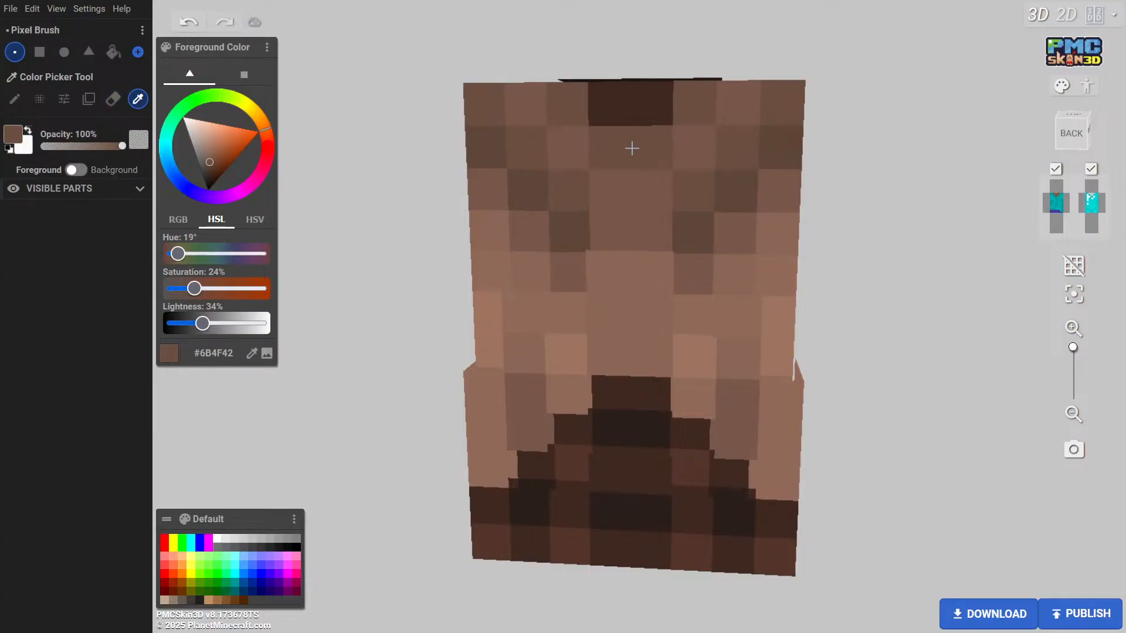
click(15, 99)
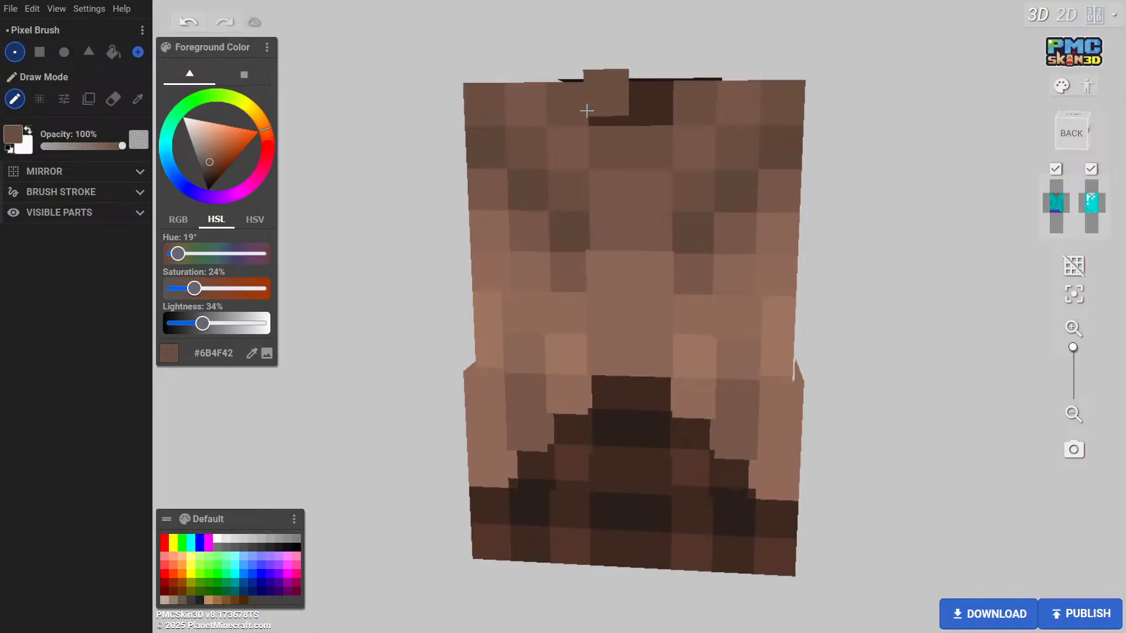
drag(812, 178, 846, 289)
drag(711, 224, 715, 161)
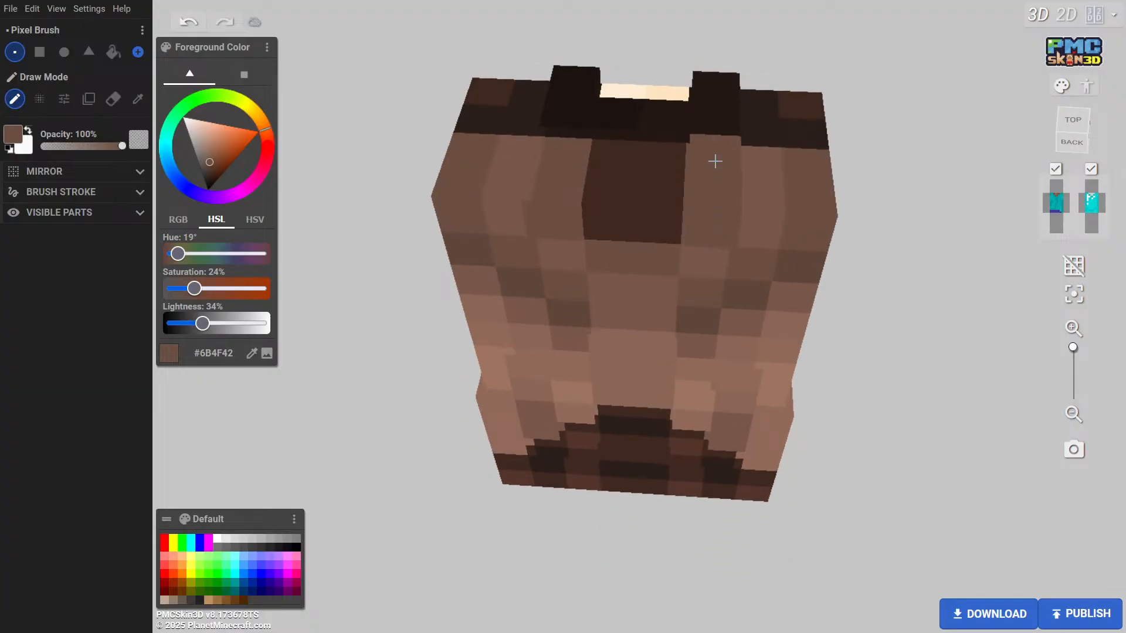
drag(802, 232, 813, 147)
drag(911, 238, 614, 163)
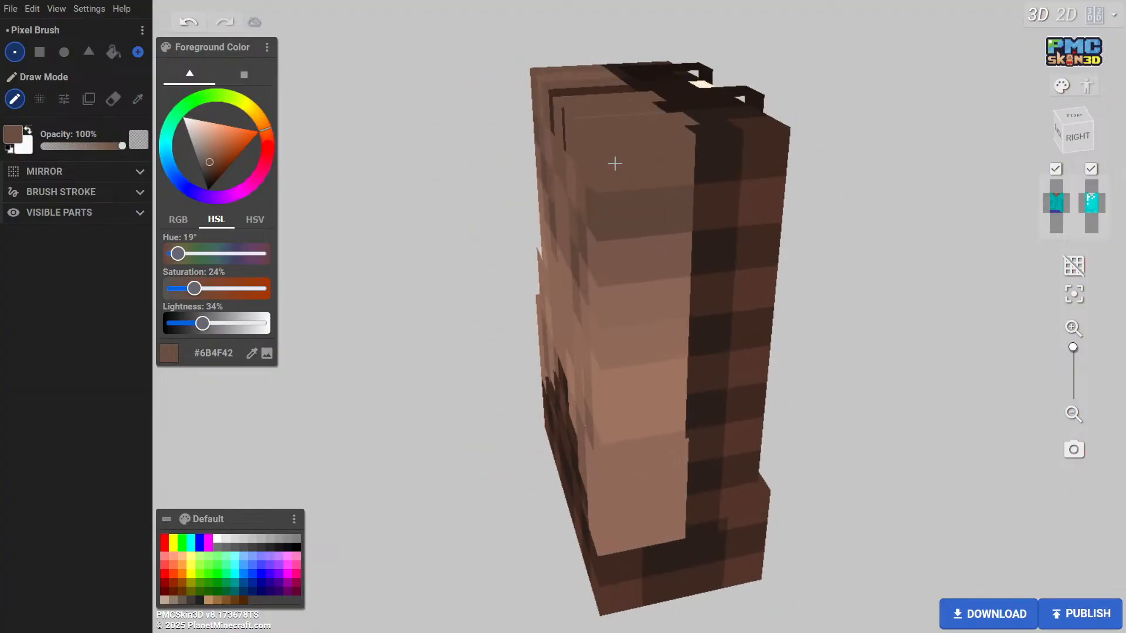
drag(428, 201, 759, 279)
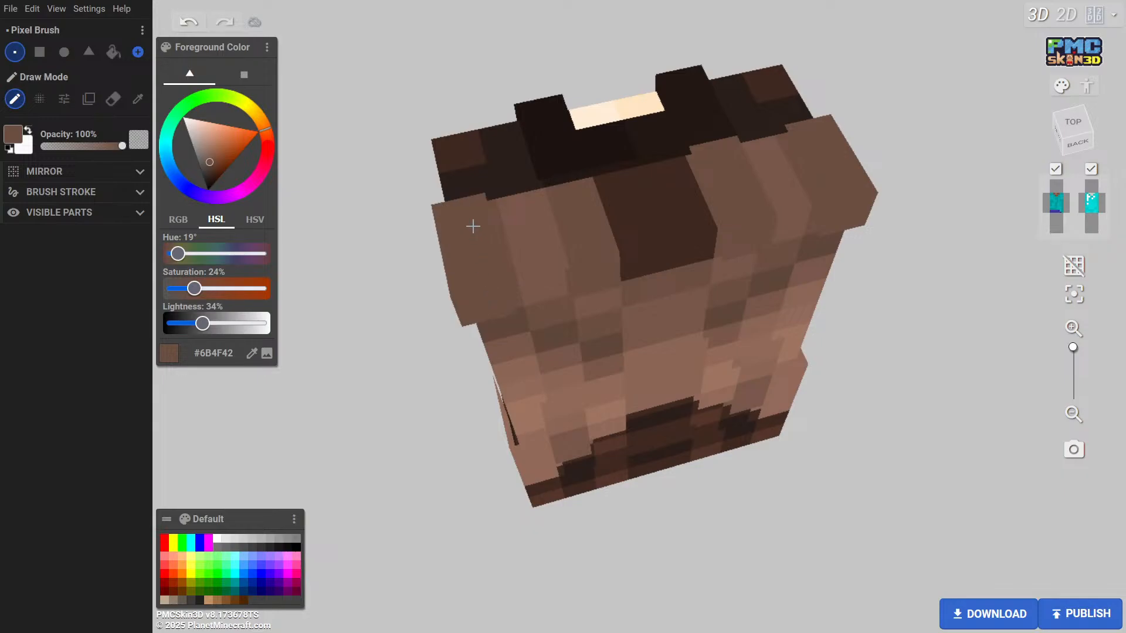
drag(470, 226, 604, 207)
drag(839, 274, 614, 213)
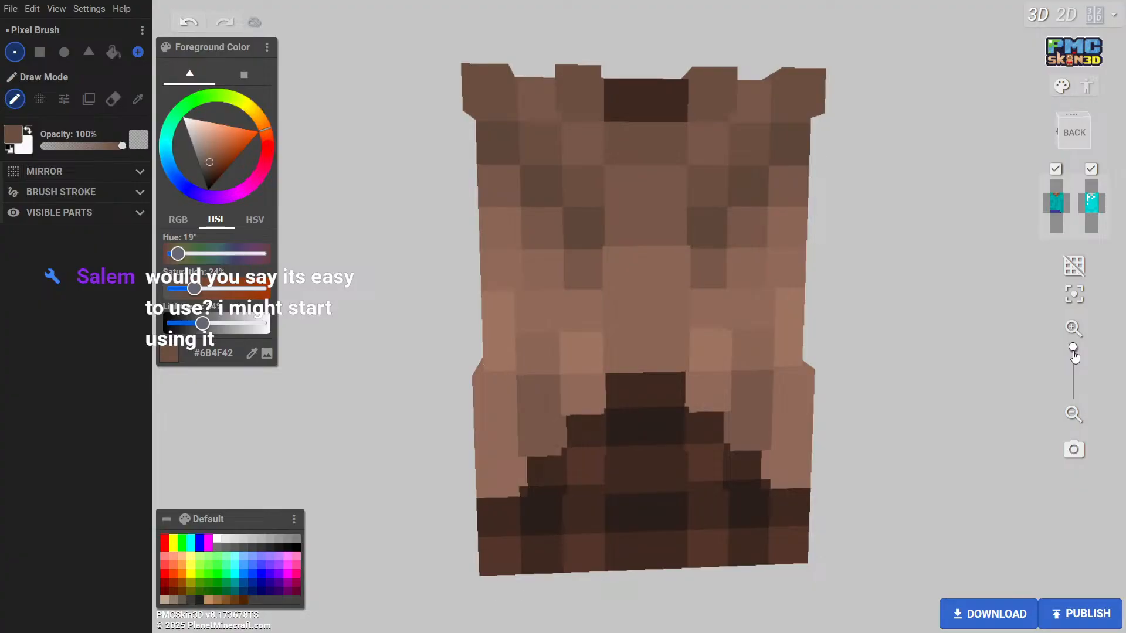
drag(414, 234, 420, 318)
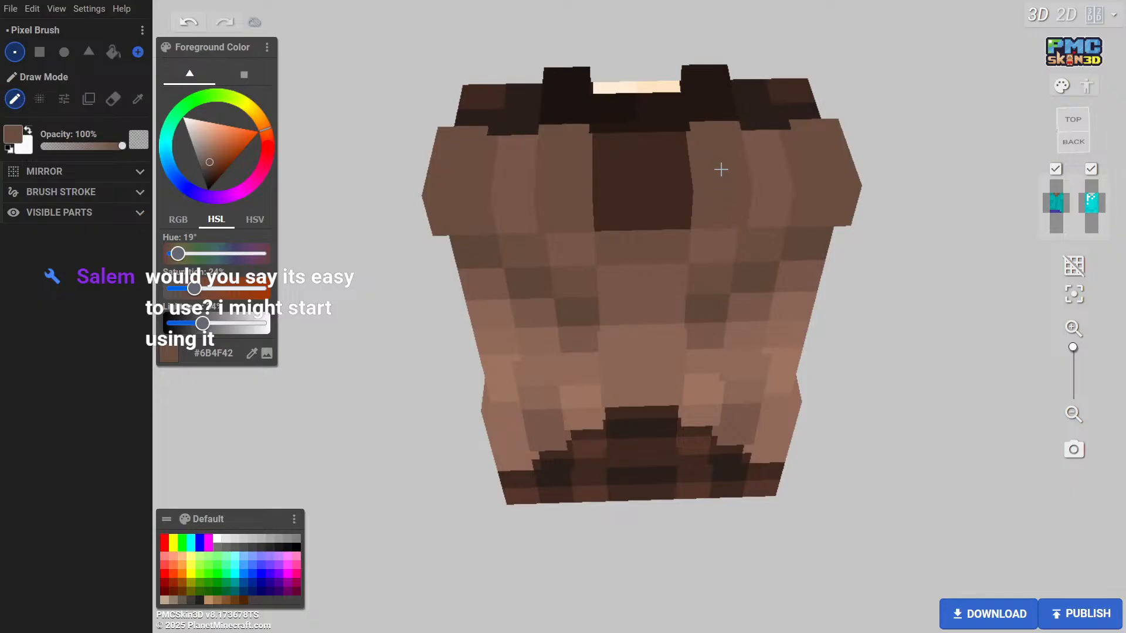
drag(891, 315, 885, 232)
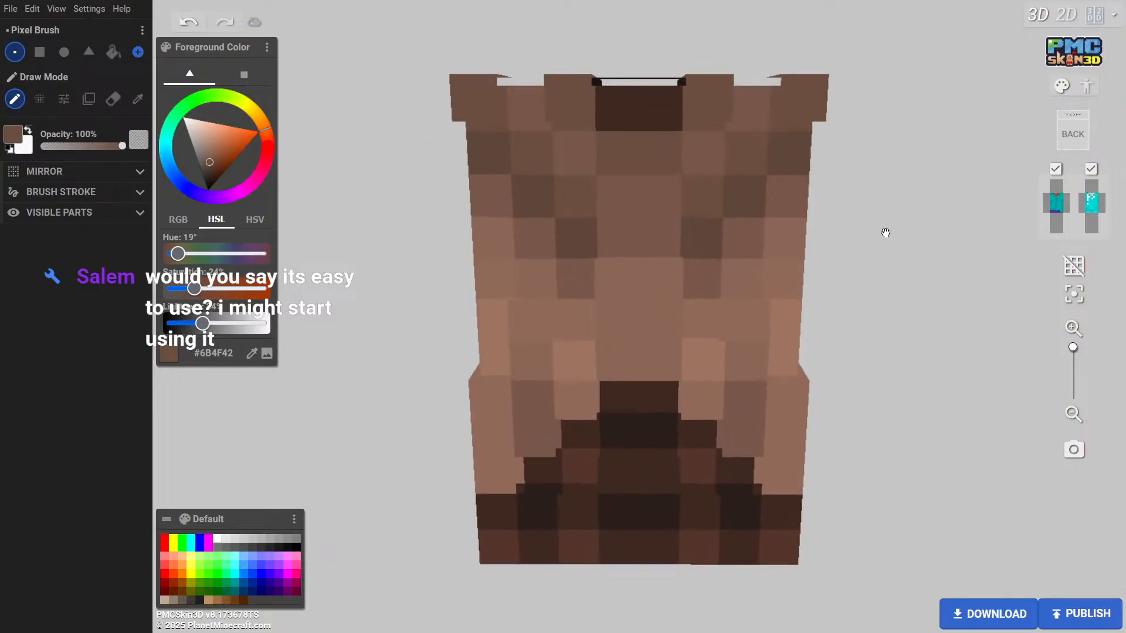
Set the ground to the green grass texture and view the torso from its front right side at a distance
scroll(882, 230, down, 2)
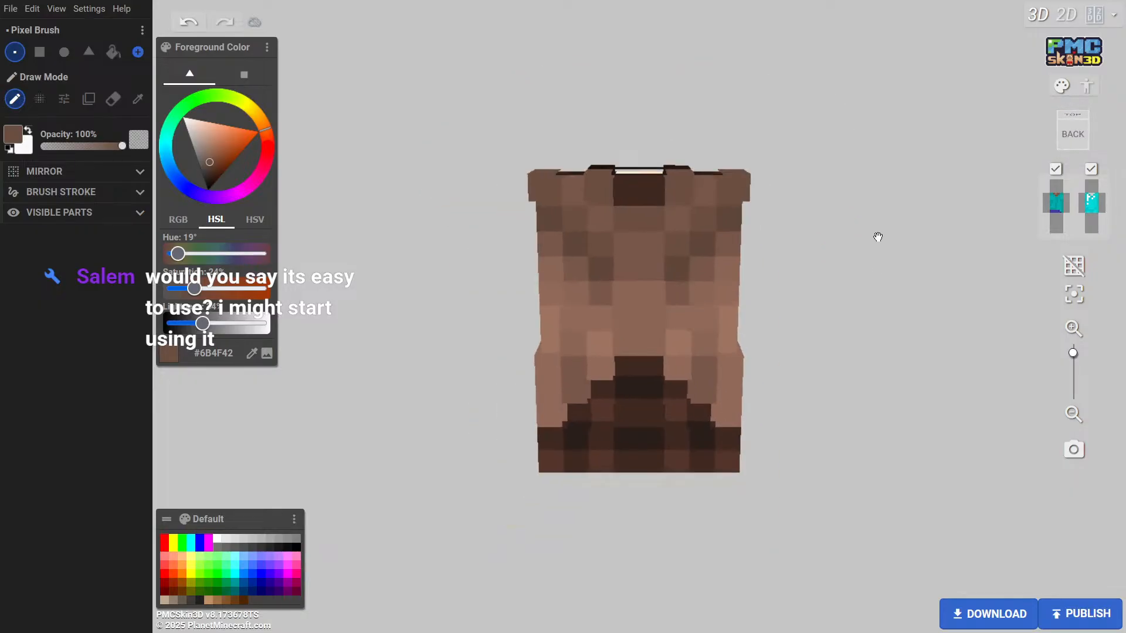
click(43, 13)
click(48, 13)
click(55, 12)
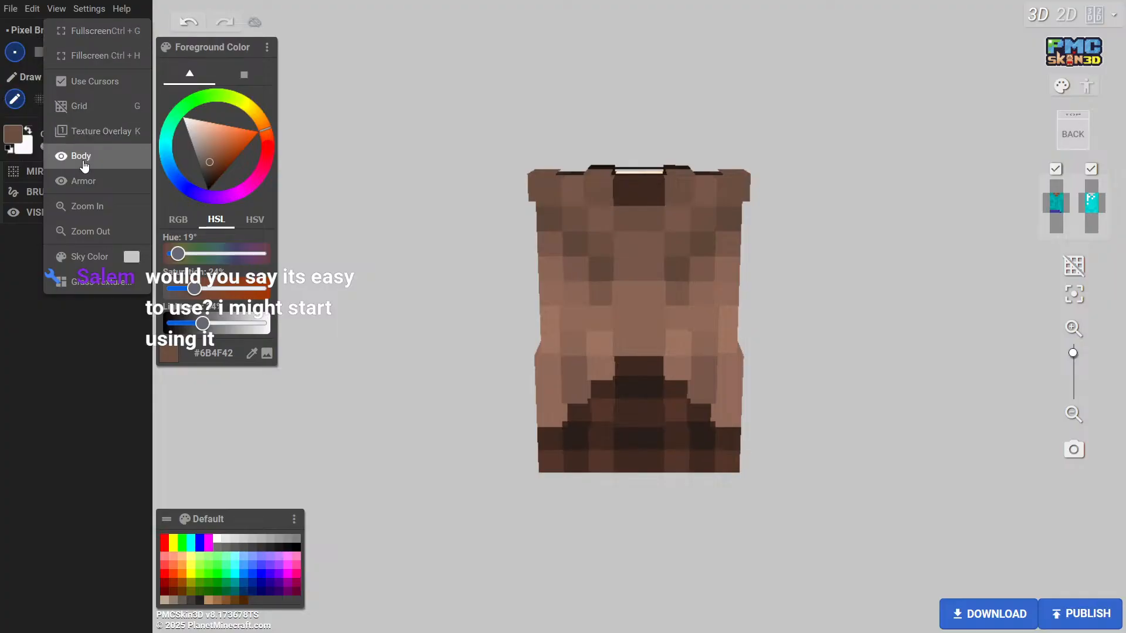
click(94, 282)
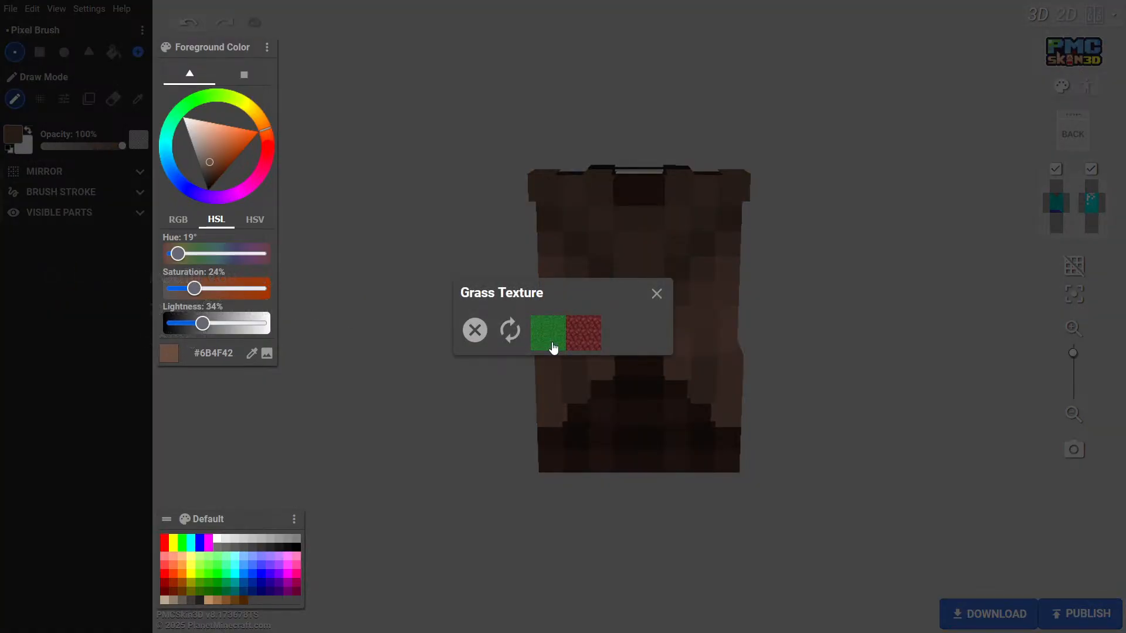
click(553, 347)
mouse_move(825, 401)
mouse_down()
mouse_move(821, 314)
mouse_move(817, 348)
mouse_move(661, 337)
mouse_move(360, 252)
mouse_move(866, 352)
mouse_move(893, 279)
mouse_move(803, 357)
mouse_move(575, 334)
mouse_move(315, 350)
mouse_move(299, 328)
mouse_up()
scroll(814, 349, down, 3)
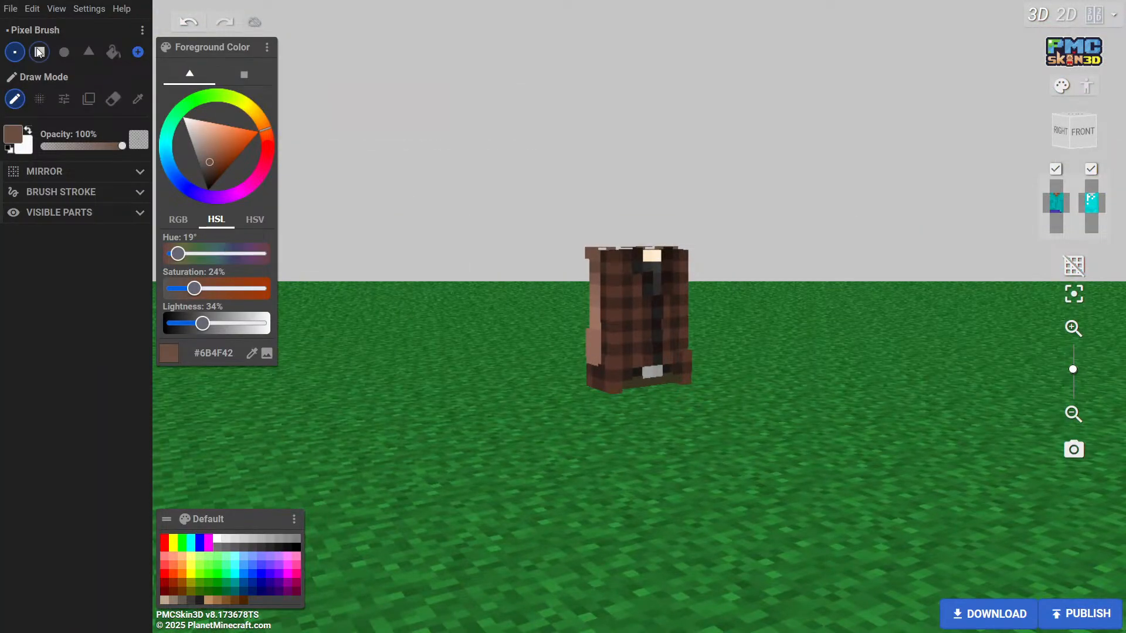
Open the sky color for editing and remove the grass texture from the ground
click(56, 9)
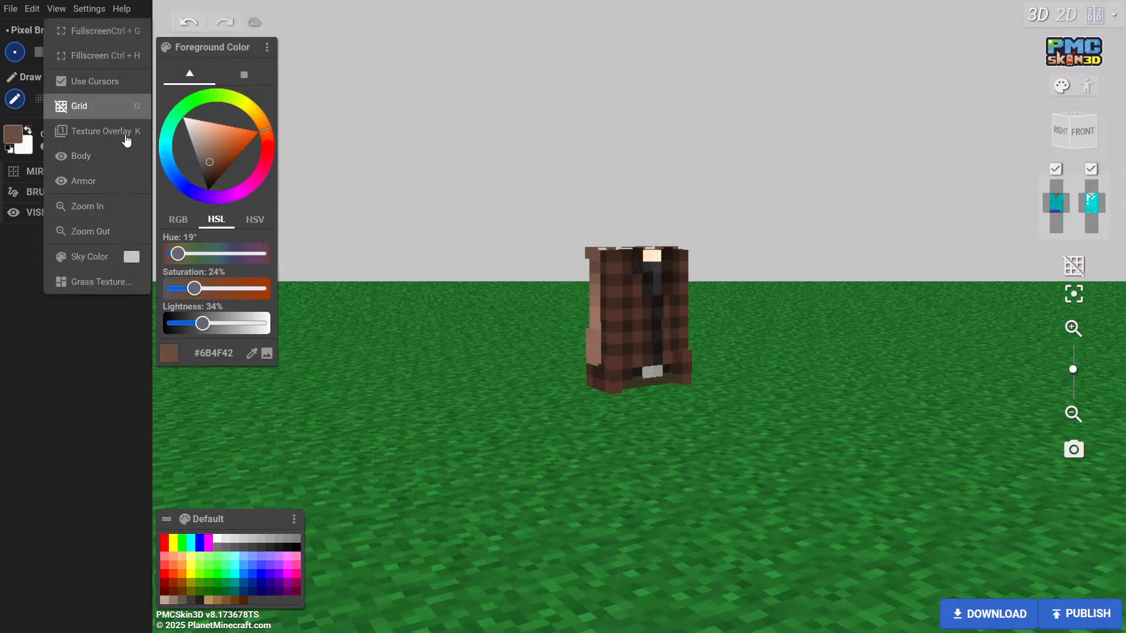
click(89, 261)
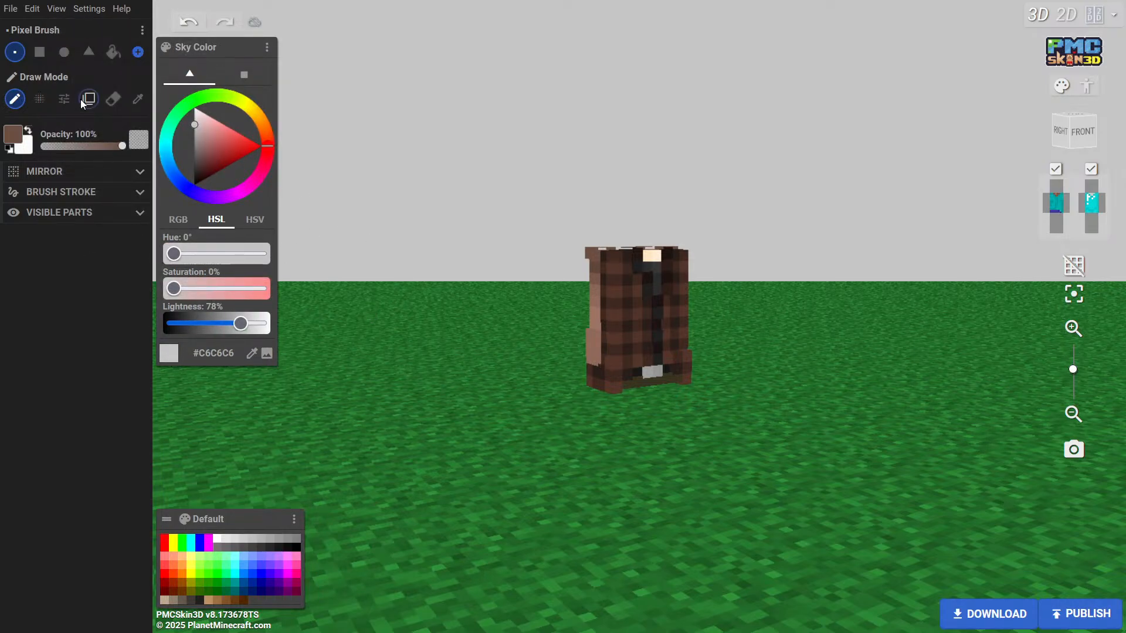
click(50, 9)
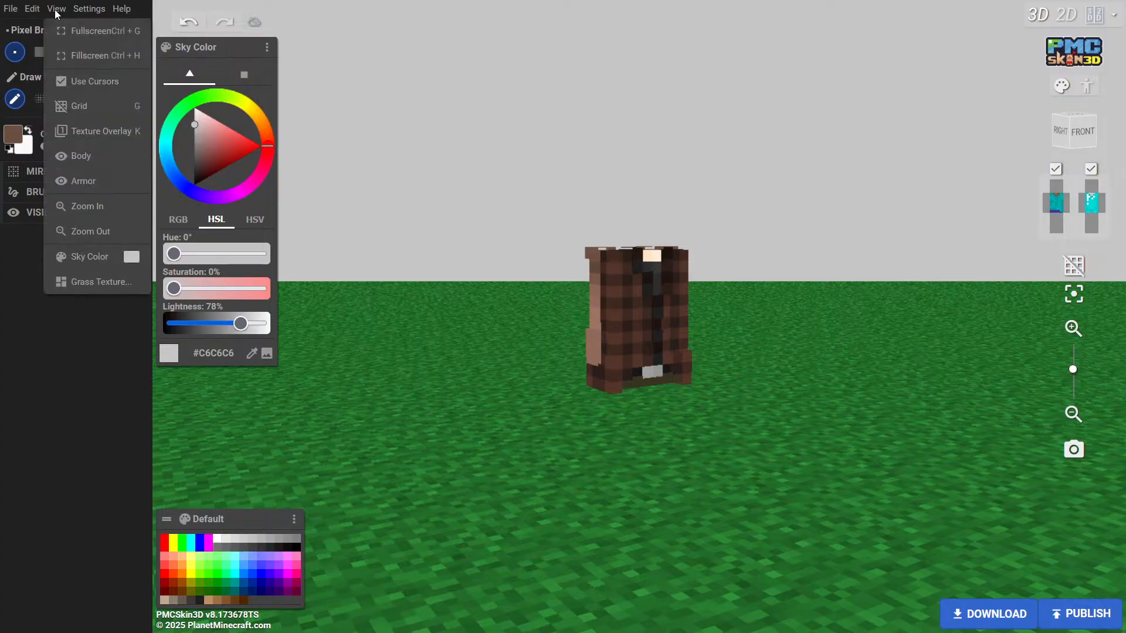
click(89, 282)
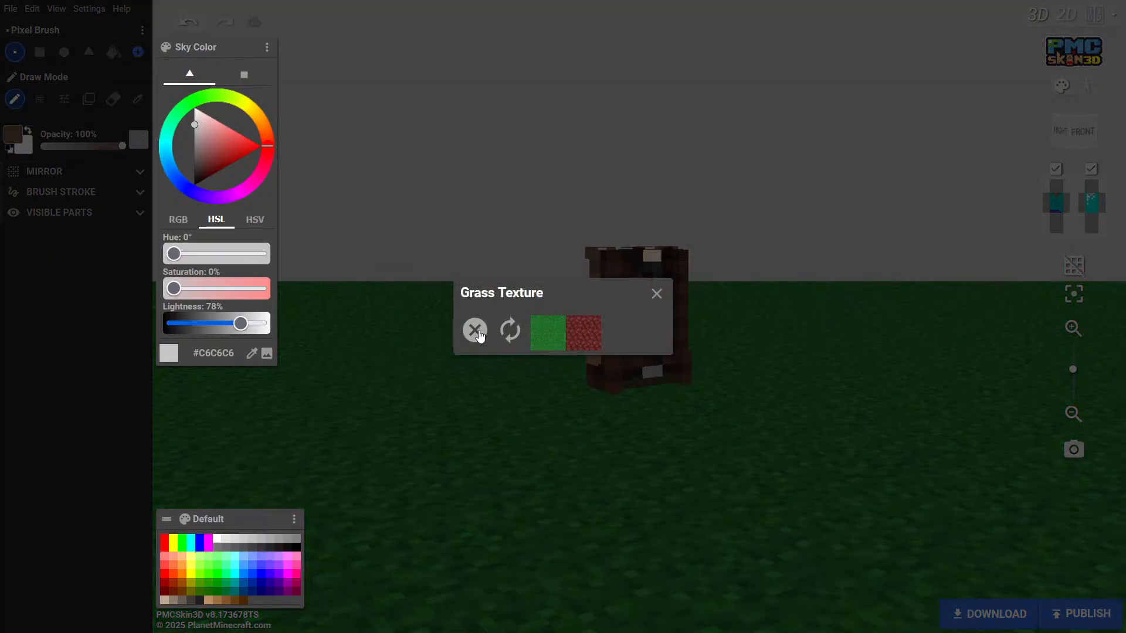
click(475, 330)
Switch the pixel grid on to view the torso's front up close, and switch it off again
click(50, 12)
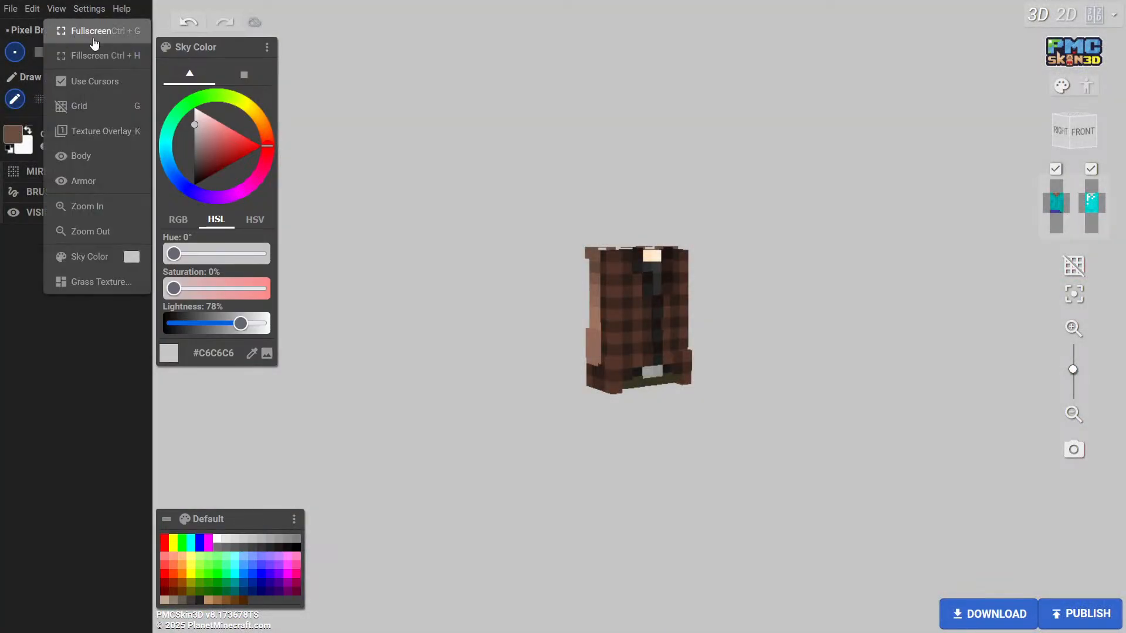
click(104, 108)
drag(785, 420, 703, 402)
scroll(734, 412, up, 8)
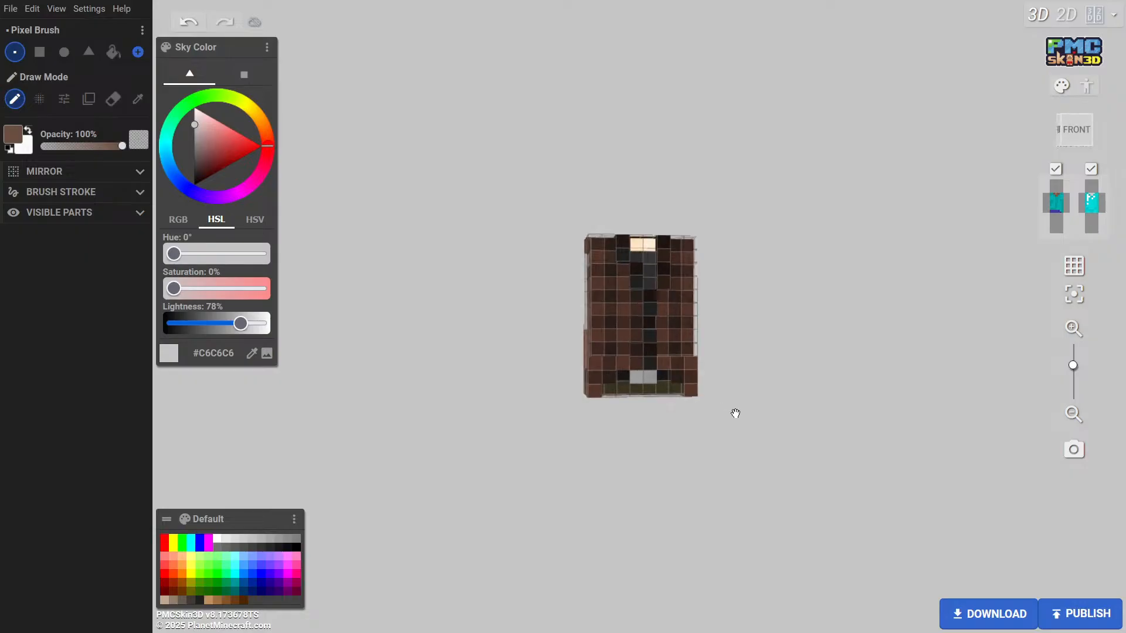
drag(849, 427, 278, 132)
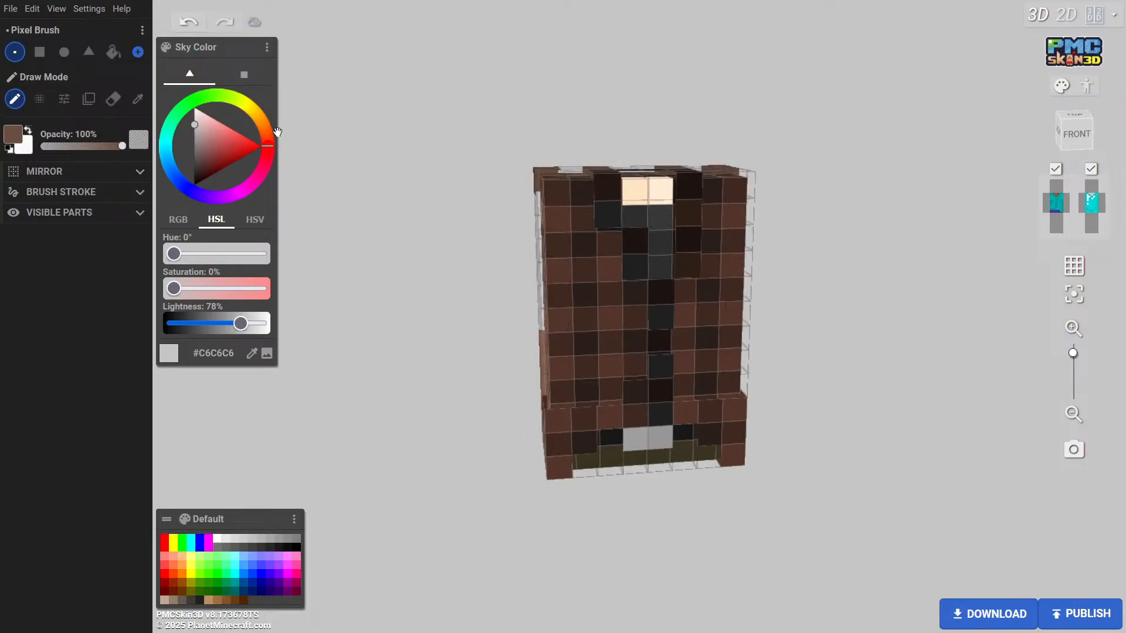
click(59, 11)
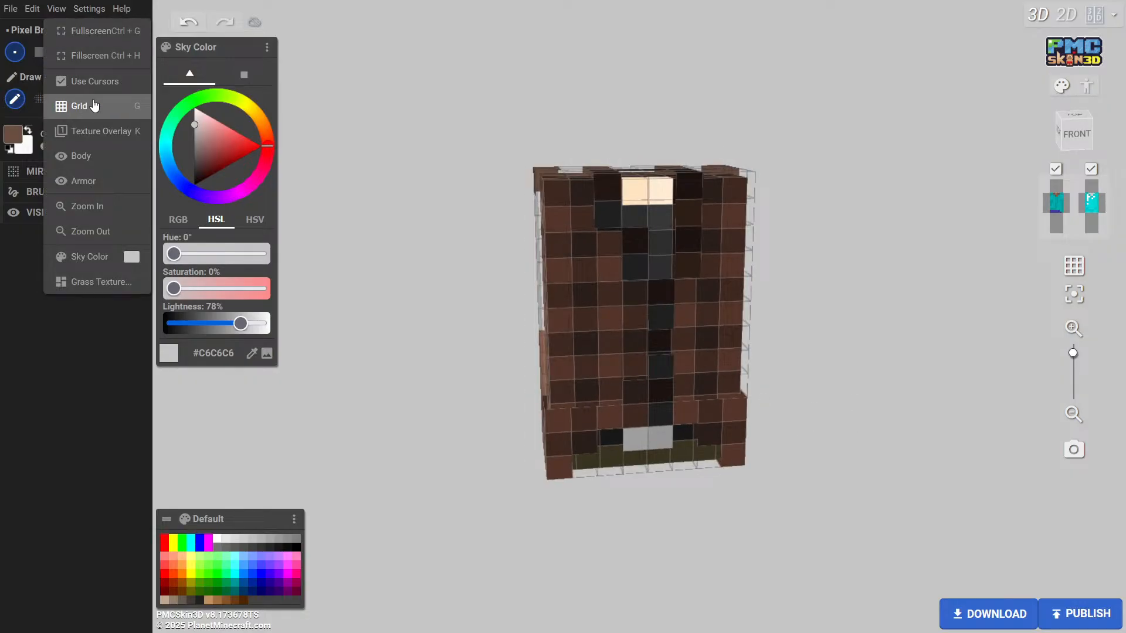
click(94, 105)
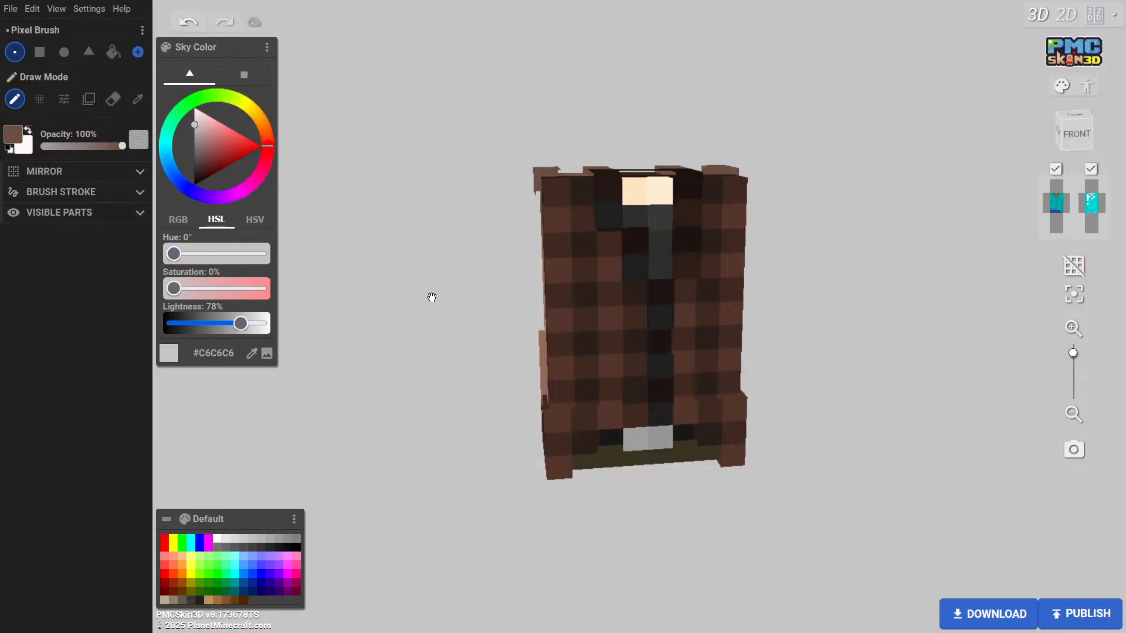
Sample a slightly lighter brown from the back hair and repaint pixels of the outer layer's top strips on both sides
drag(431, 297, 917, 302)
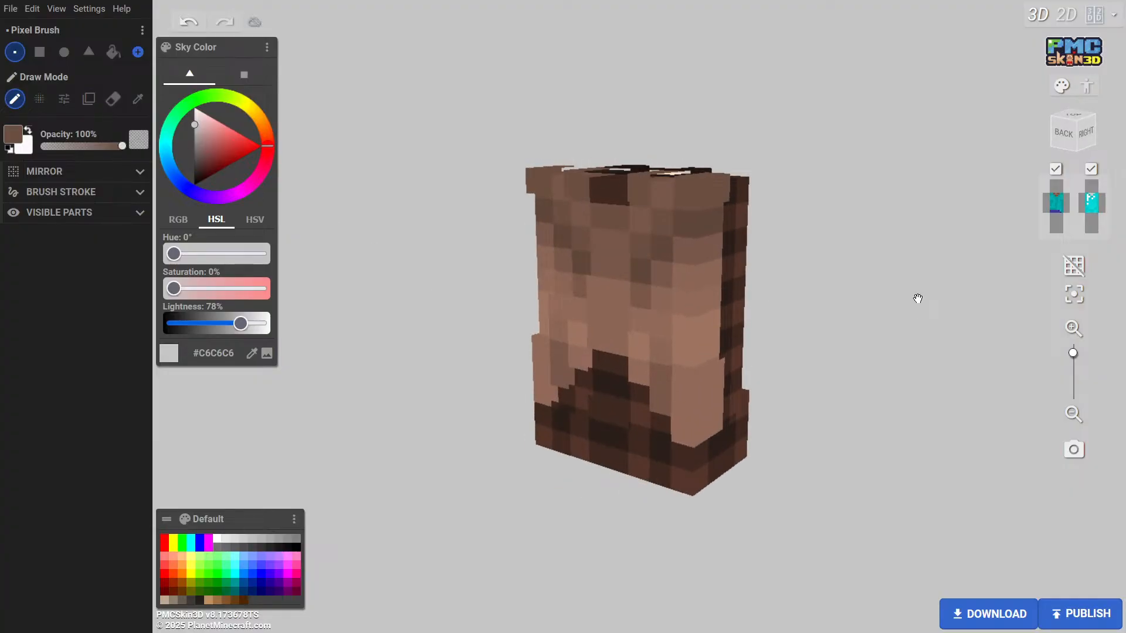
scroll(931, 300, up, 3)
drag(916, 302, 984, 332)
click(137, 99)
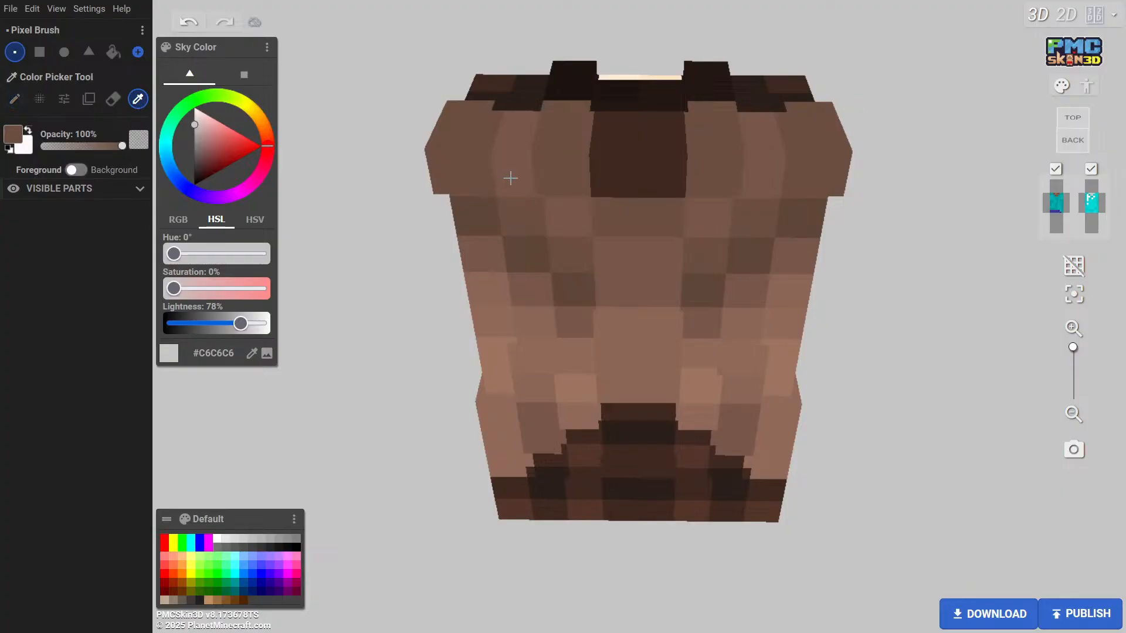
click(15, 99)
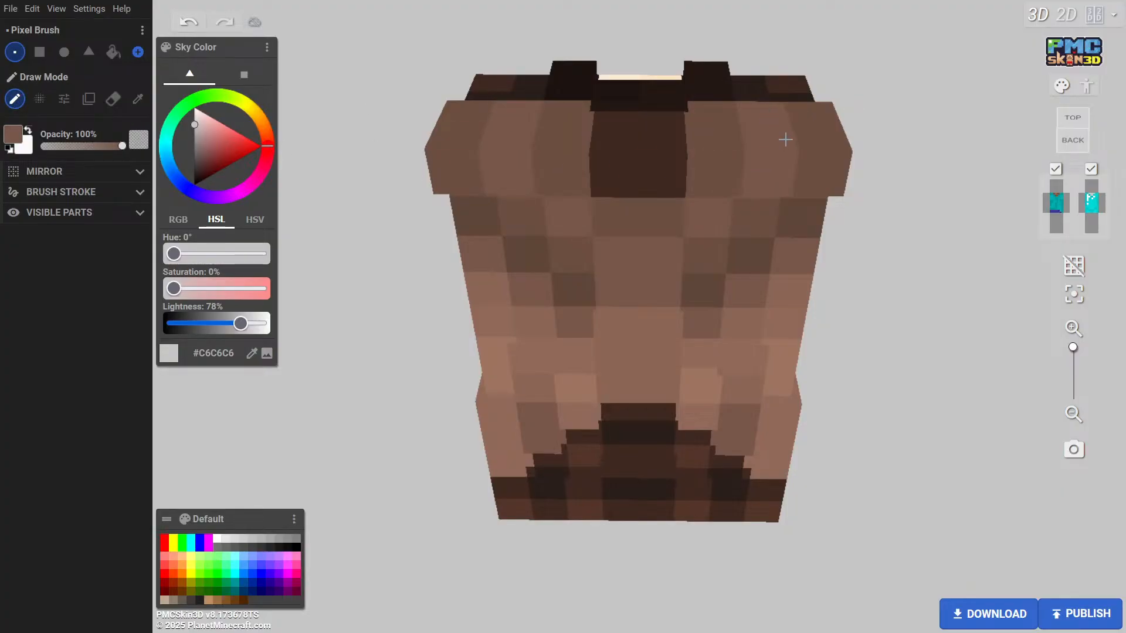
drag(895, 294, 889, 252)
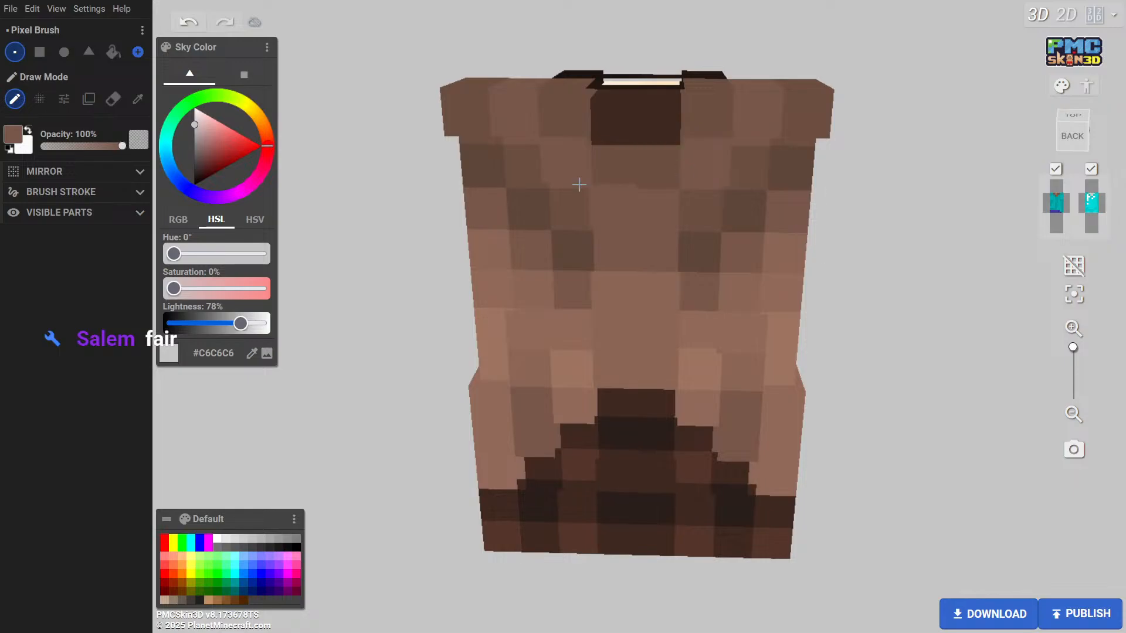
Sample the medium brown from the second hair row and darken the third-row pixels flanking the back's central strand
click(138, 100)
click(516, 171)
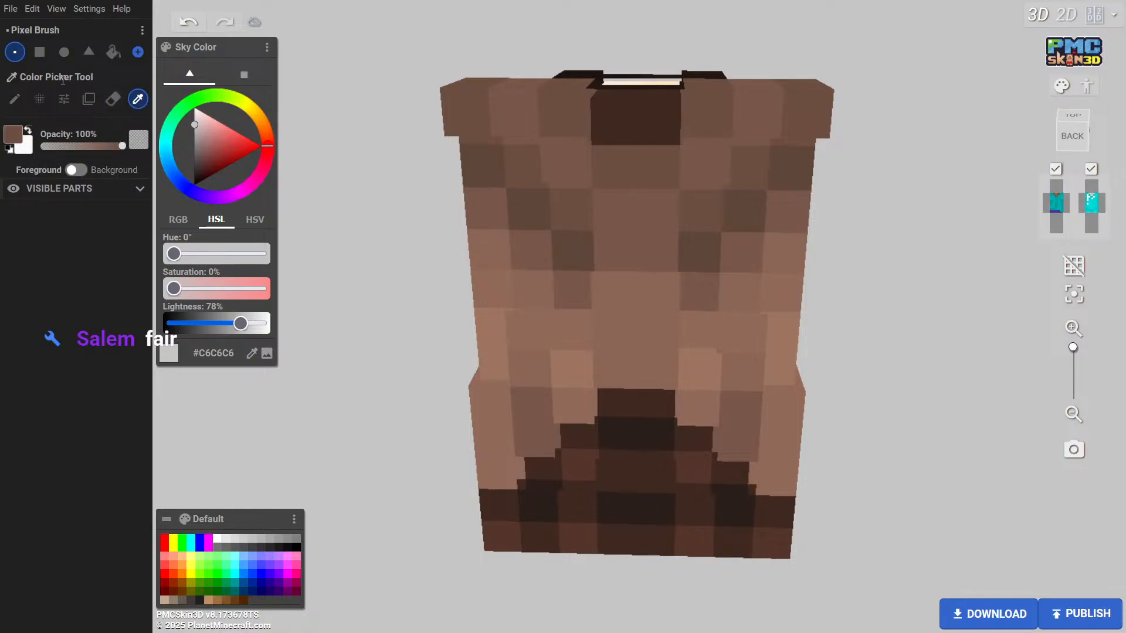
click(14, 98)
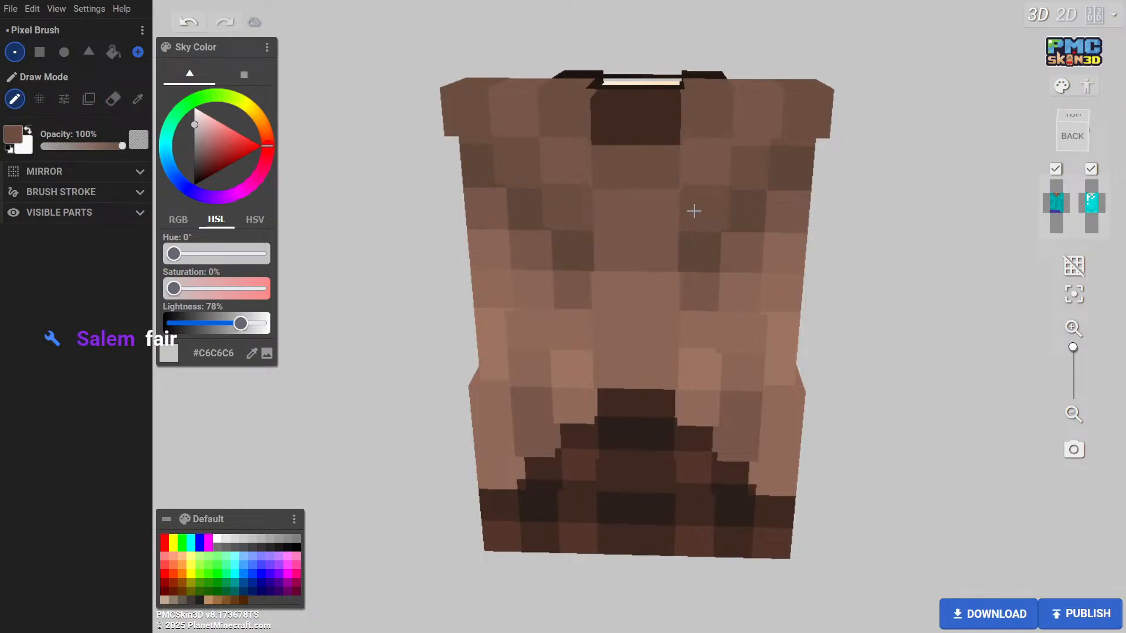
mouse_move(894, 197)
mouse_down()
mouse_move(706, 205)
mouse_move(922, 191)
mouse_move(874, 194)
mouse_up()
Sample the dark brown at the second row's outer end and paint it onto the outer layer's shadow pixels, around both sides
click(138, 99)
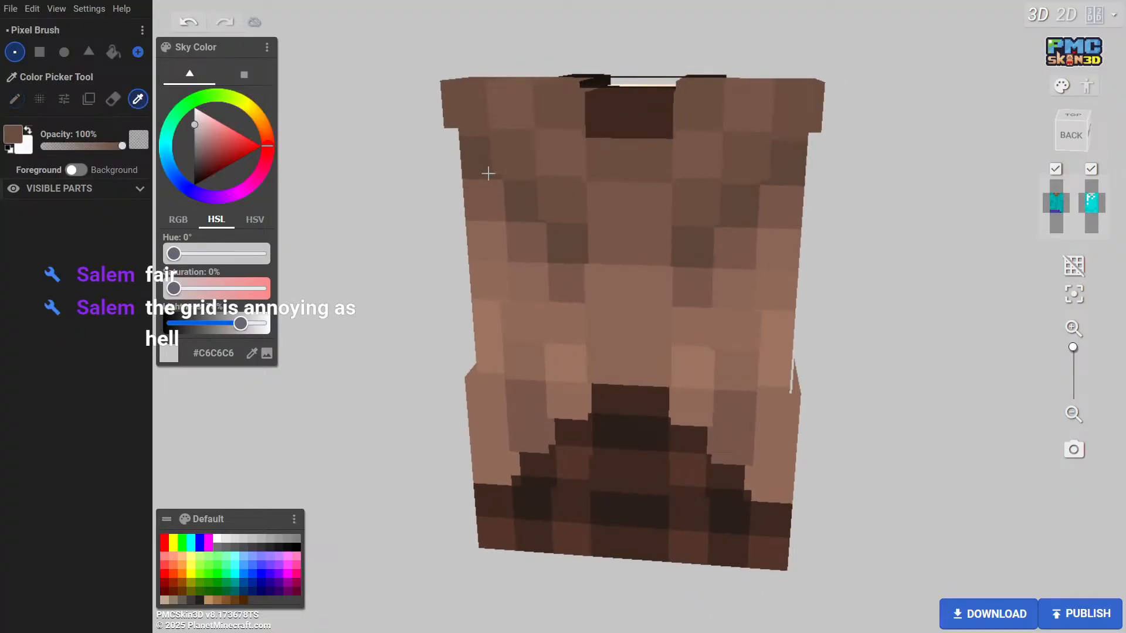
click(479, 164)
click(15, 100)
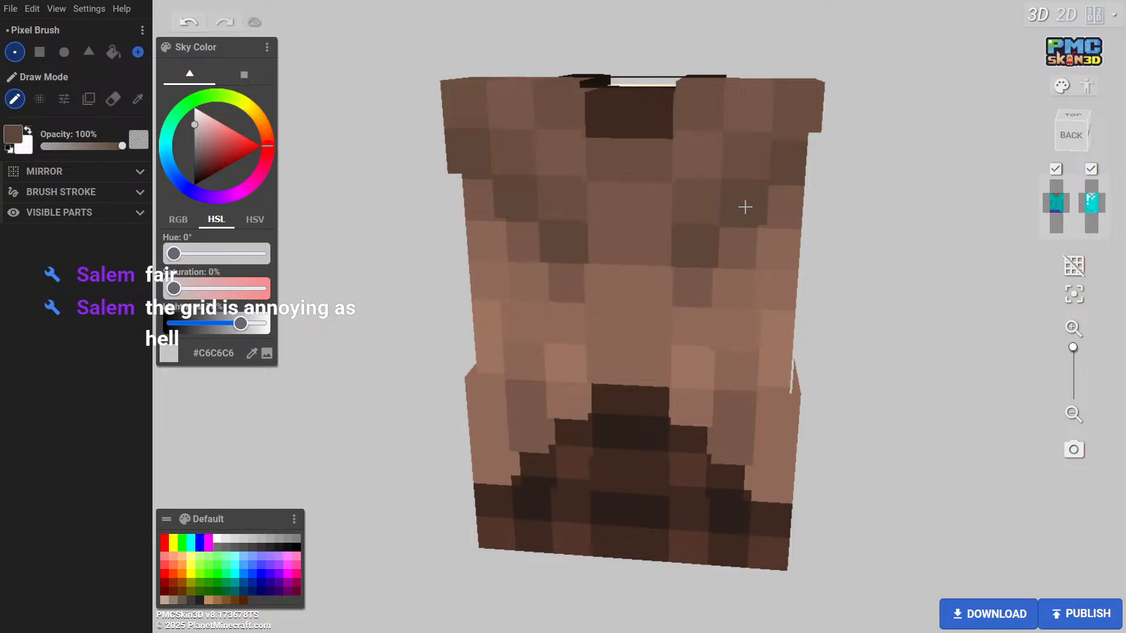
drag(891, 196, 711, 211)
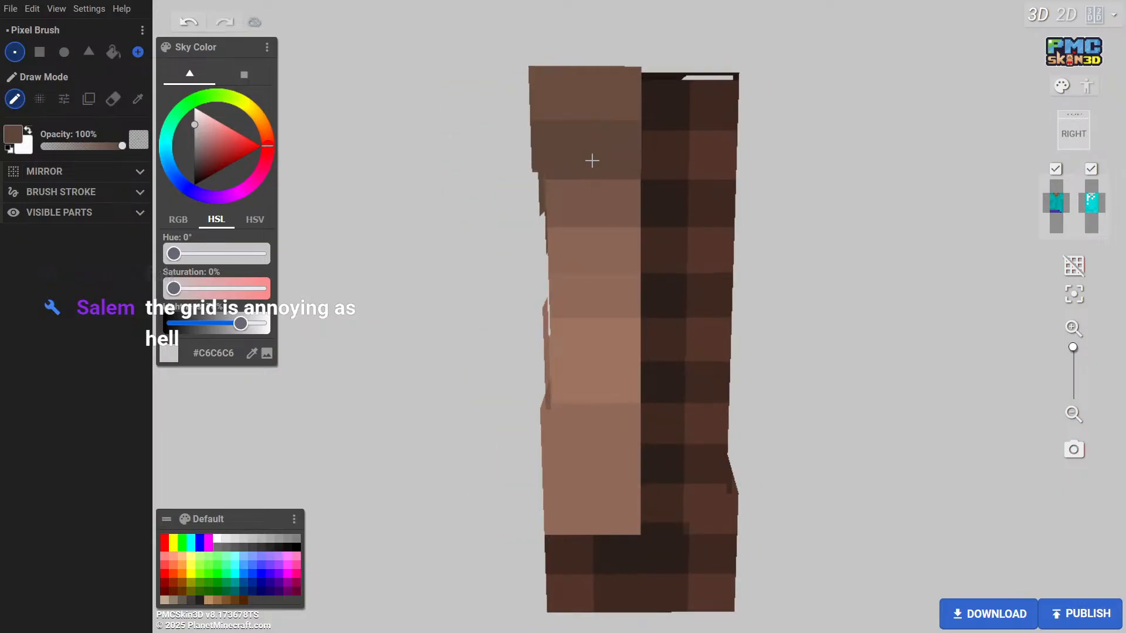
drag(591, 159, 653, 176)
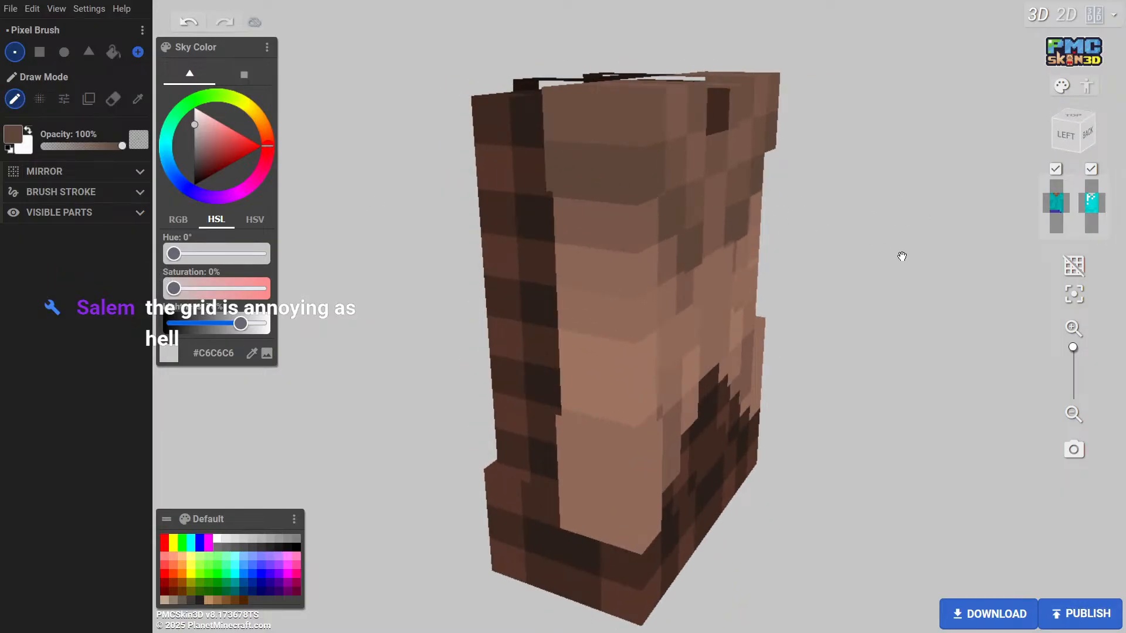
drag(902, 256, 682, 241)
Sample the brown near the back's center and paint the outer layer's hair pixels directly below the central gap
click(137, 98)
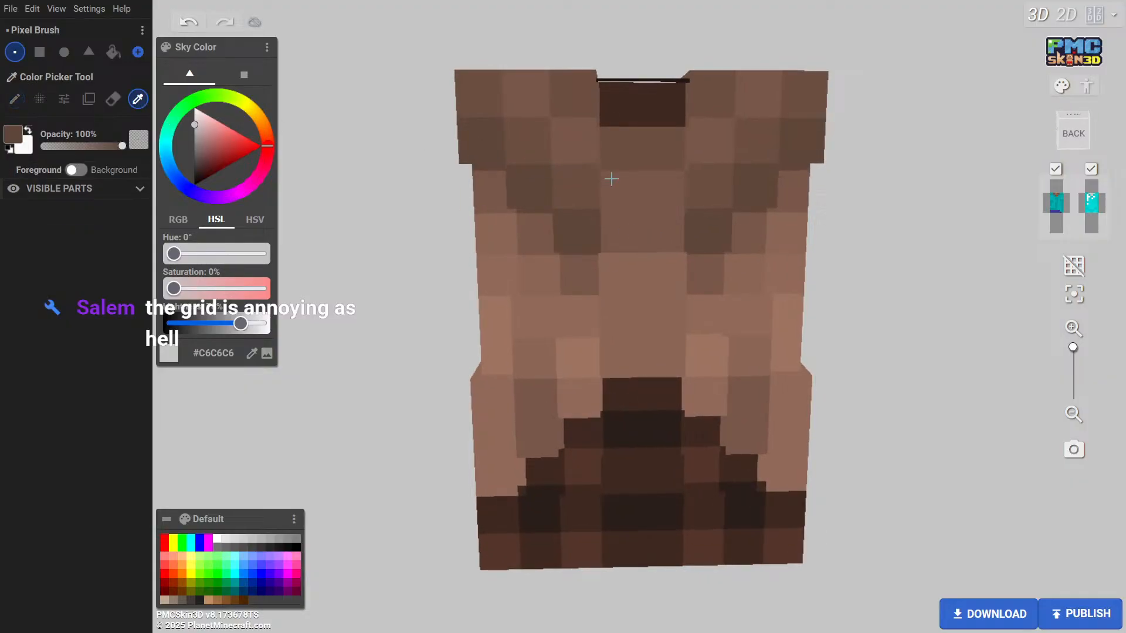
click(15, 99)
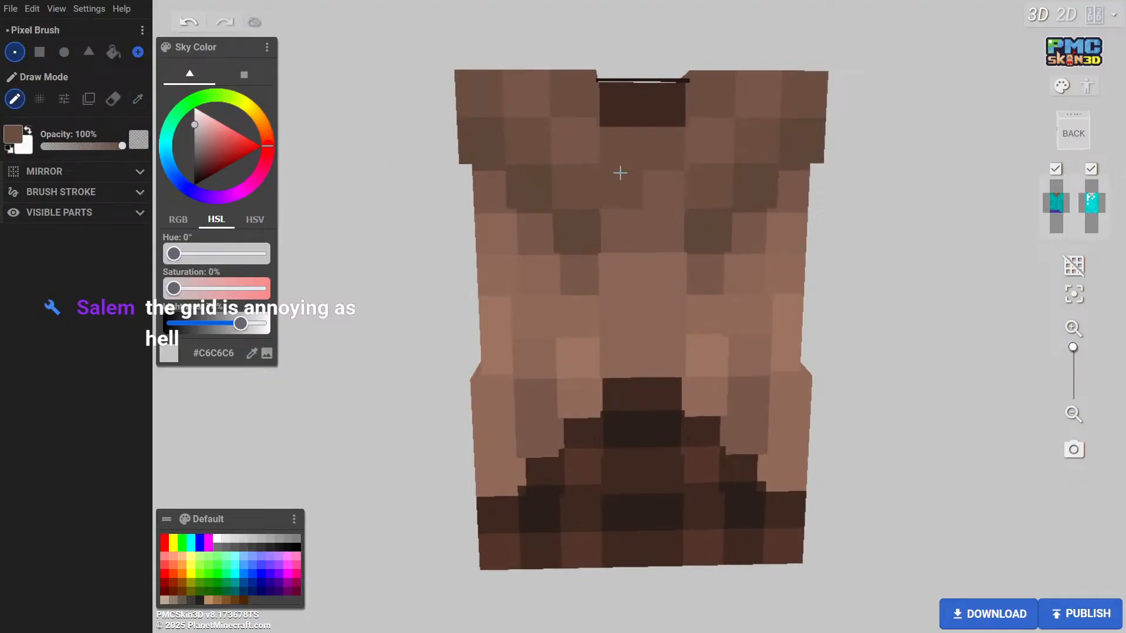
mouse_move(870, 248)
mouse_down()
mouse_move(818, 246)
mouse_move(940, 246)
mouse_move(876, 265)
mouse_move(872, 254)
mouse_up()
drag(956, 248, 942, 214)
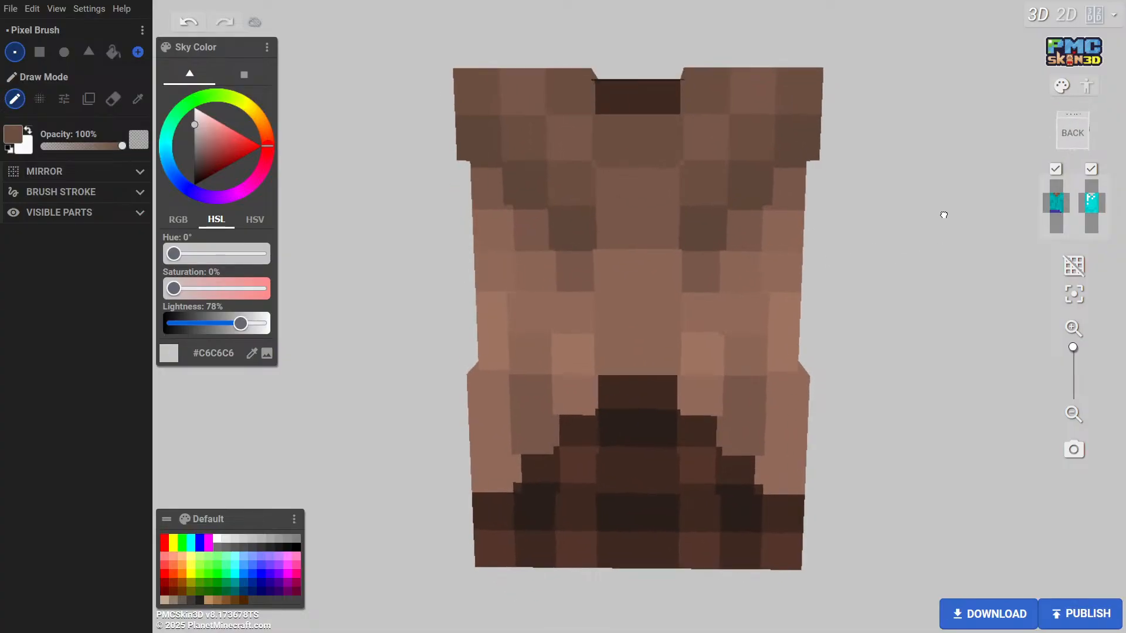
Show the head's base and outer layers and examine the hair from the back, front and sides
click(1058, 193)
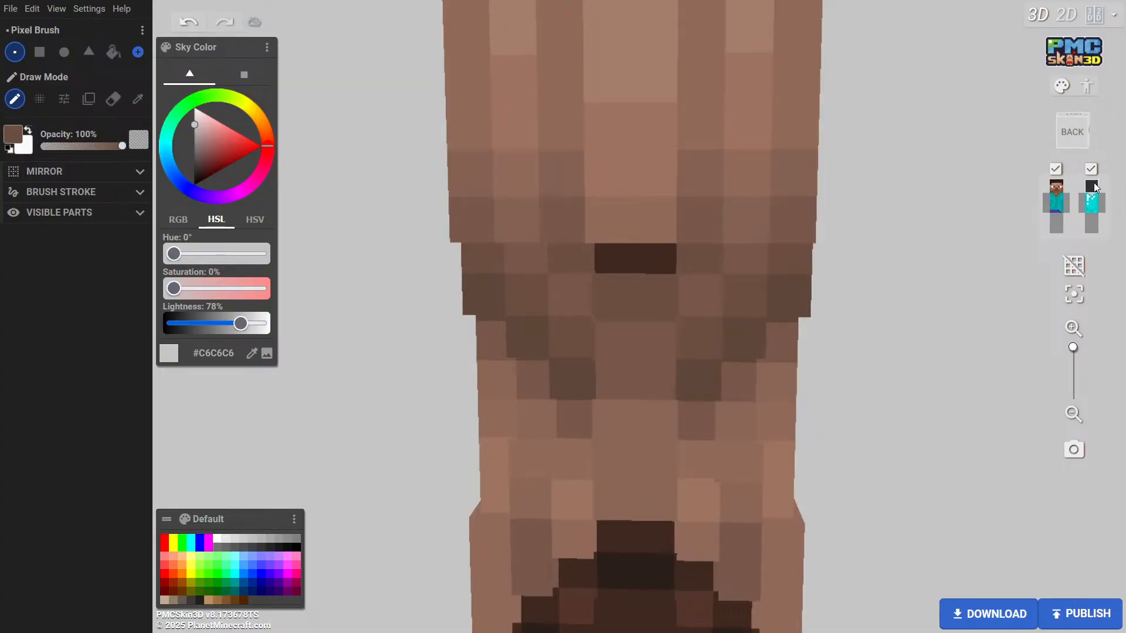
click(1091, 187)
scroll(1005, 282, down, 3)
drag(918, 302, 583, 370)
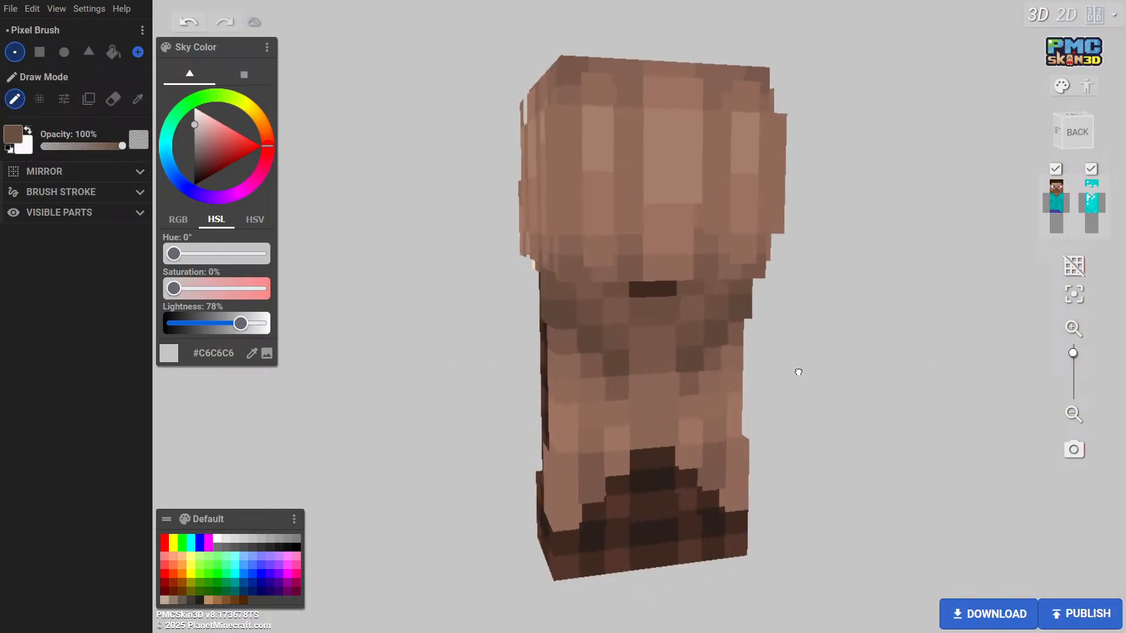
drag(829, 386, 932, 379)
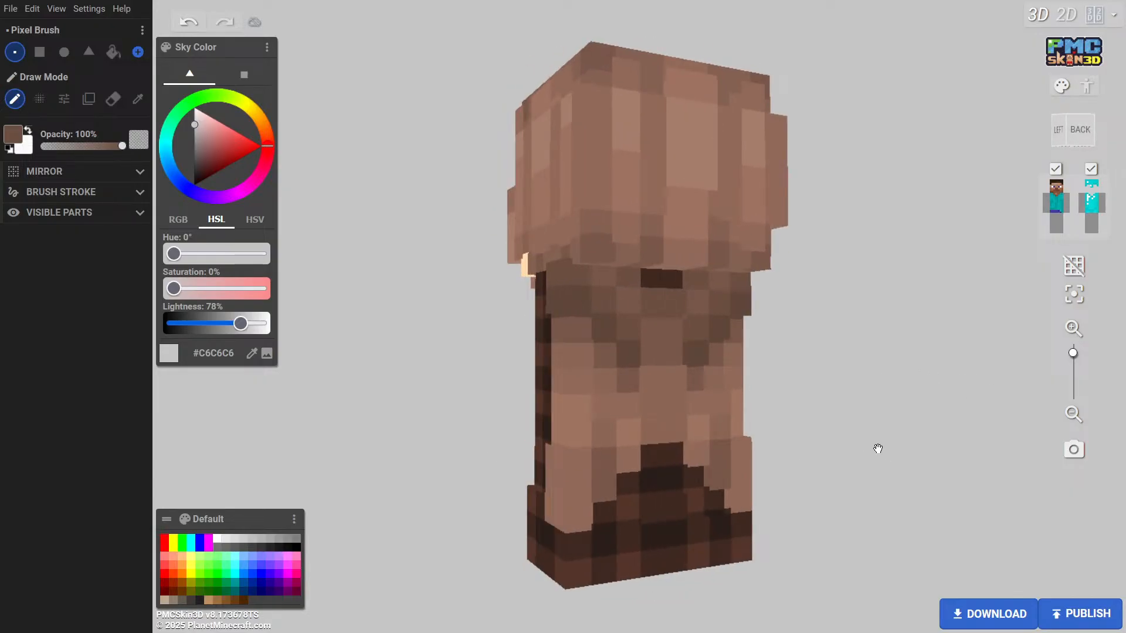
drag(877, 449, 945, 422)
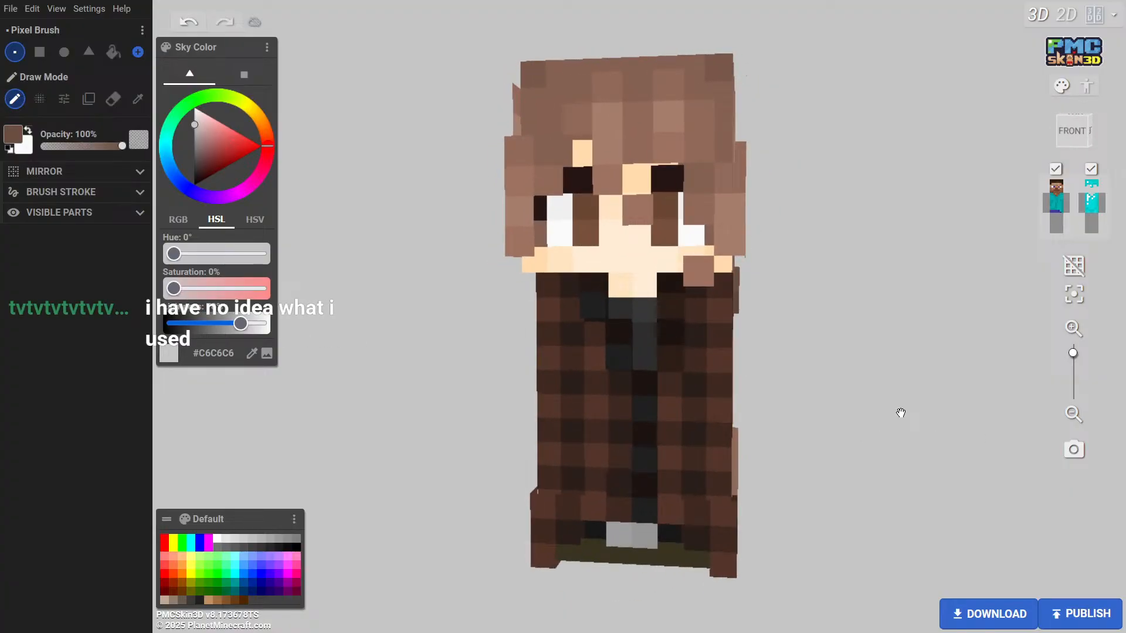
drag(866, 418, 918, 431)
drag(849, 429, 809, 420)
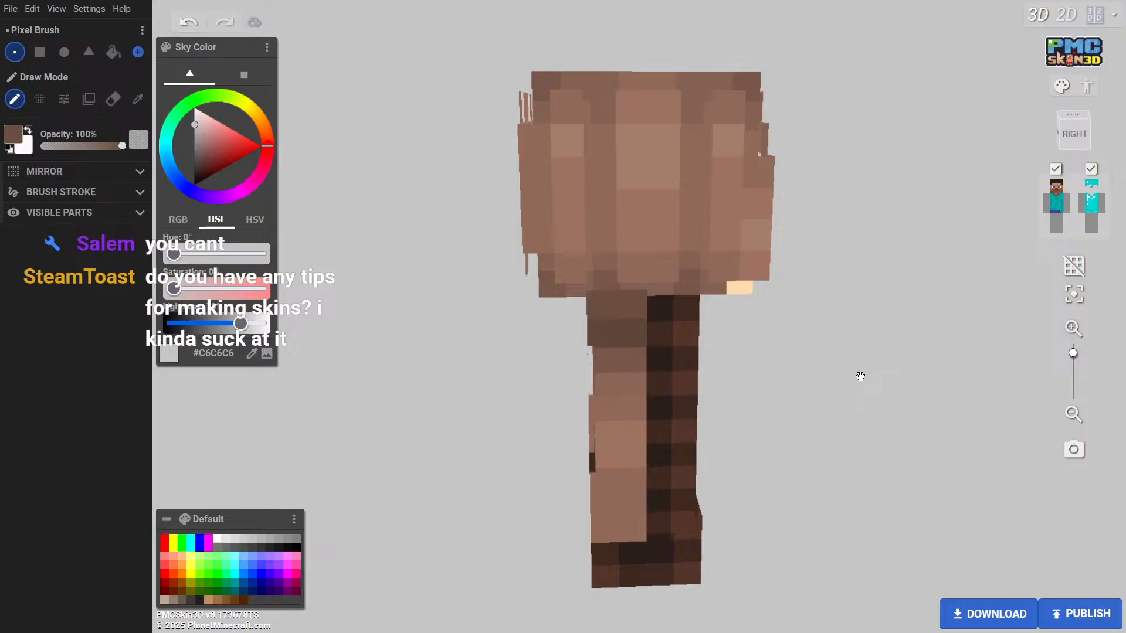
drag(877, 393, 553, 366)
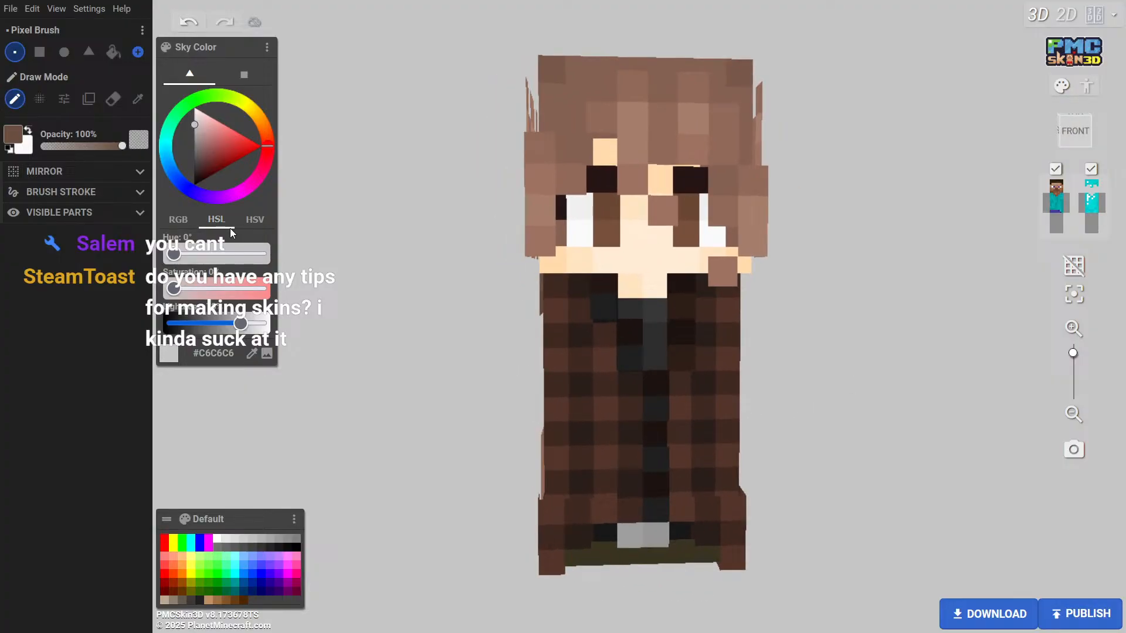
Exit the full-screen editor, open NameMC in a new browser tab and go to the signed-in account's profile
key(Escape)
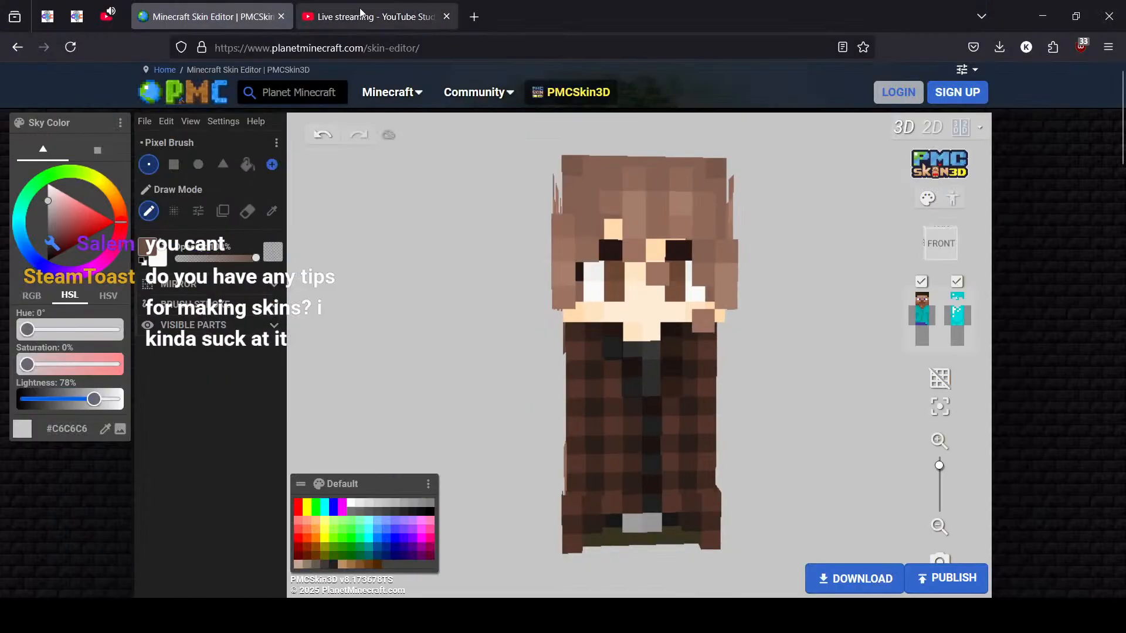
key(ctrl+t)
click(674, 240)
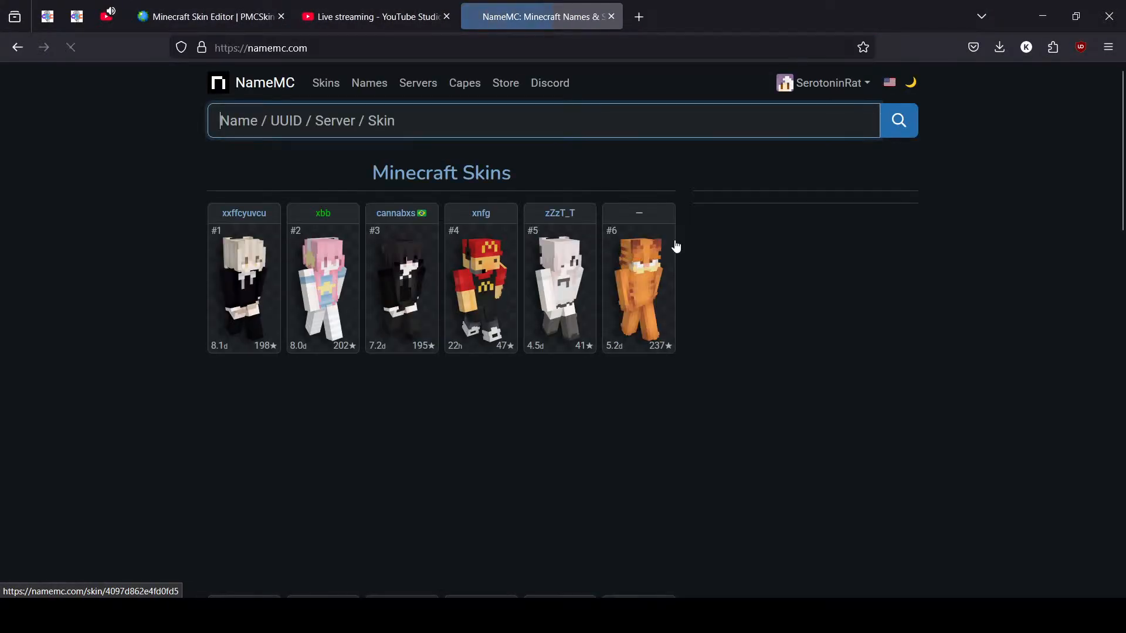
click(835, 82)
click(808, 141)
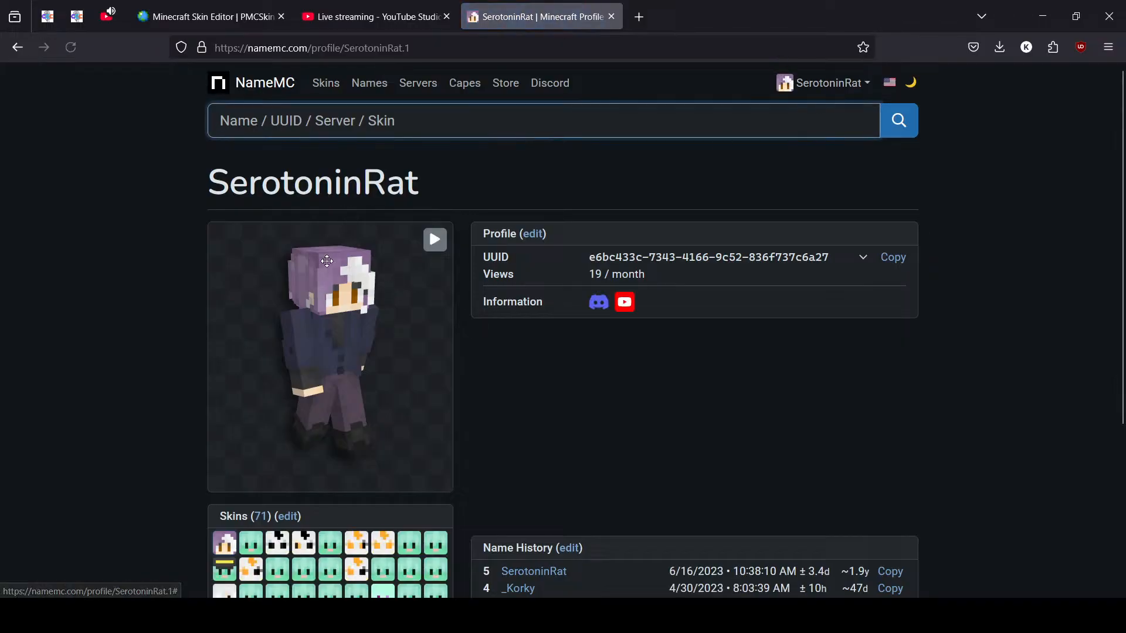
Browse the profile's full skin list to page 3 and open skin #70, with green hair and a brown coat
scroll(162, 368, down, 3)
click(260, 361)
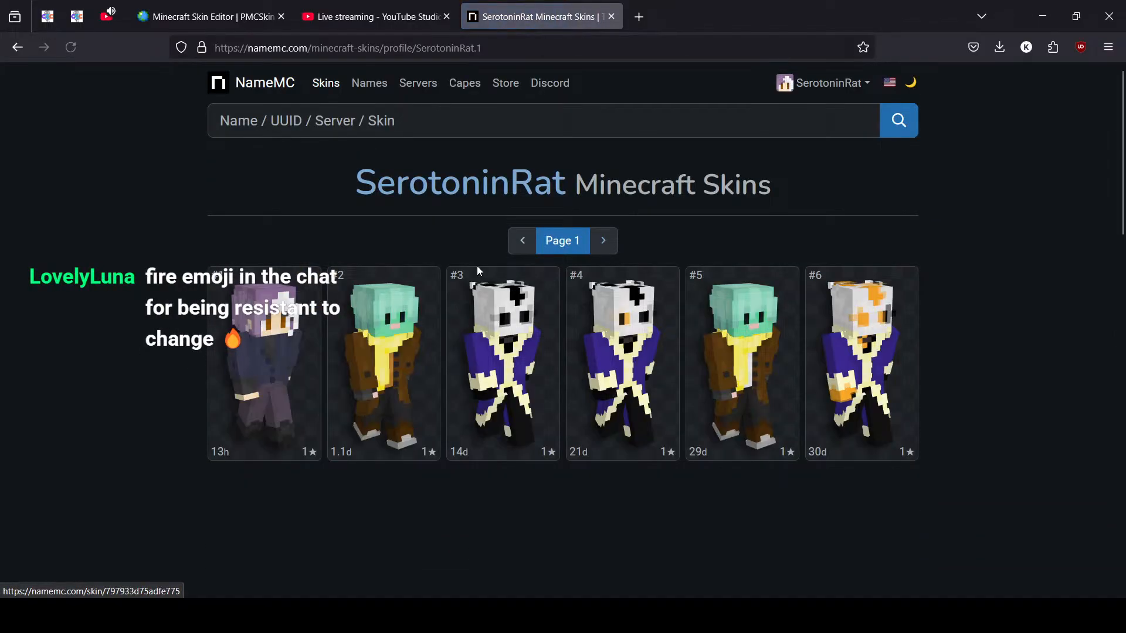
click(614, 242)
scroll(611, 238, down, 7)
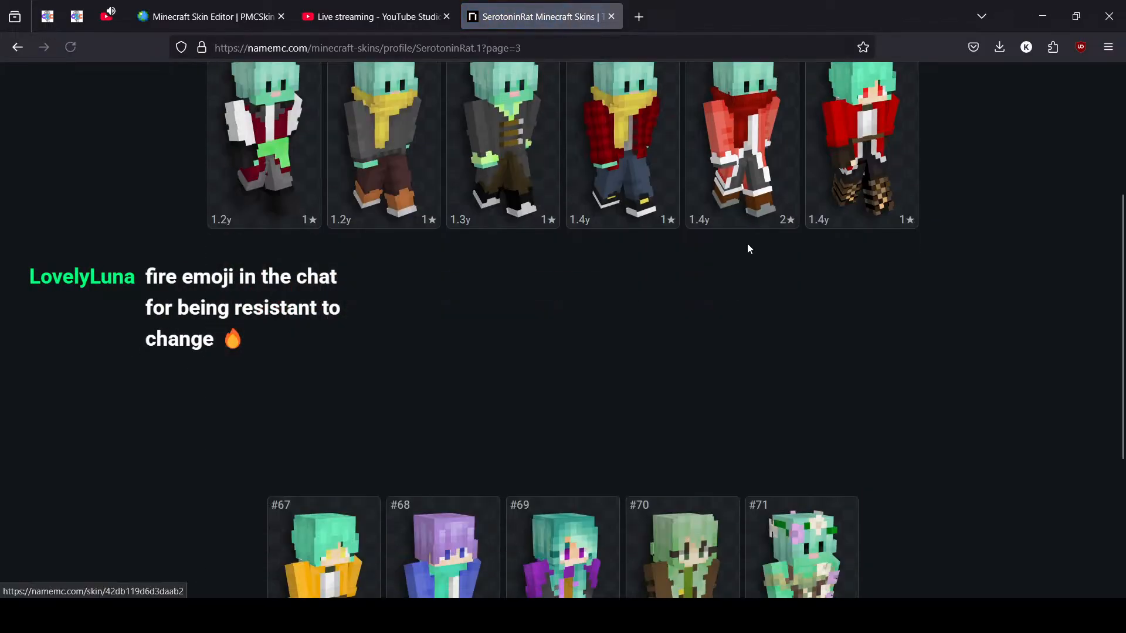
scroll(745, 258, down, 1)
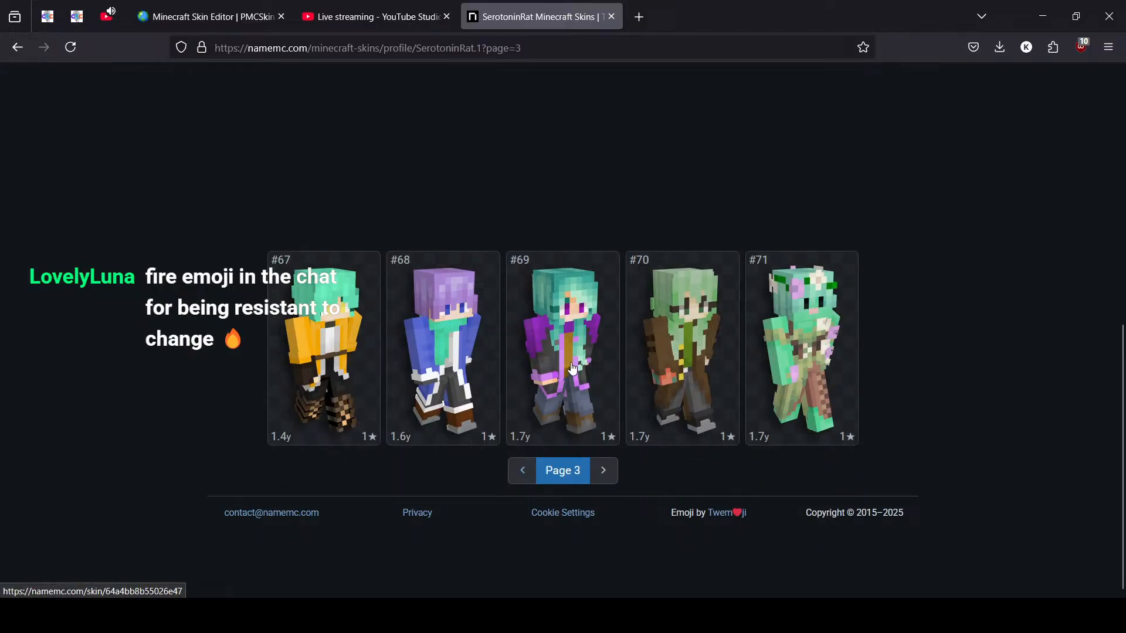
click(694, 366)
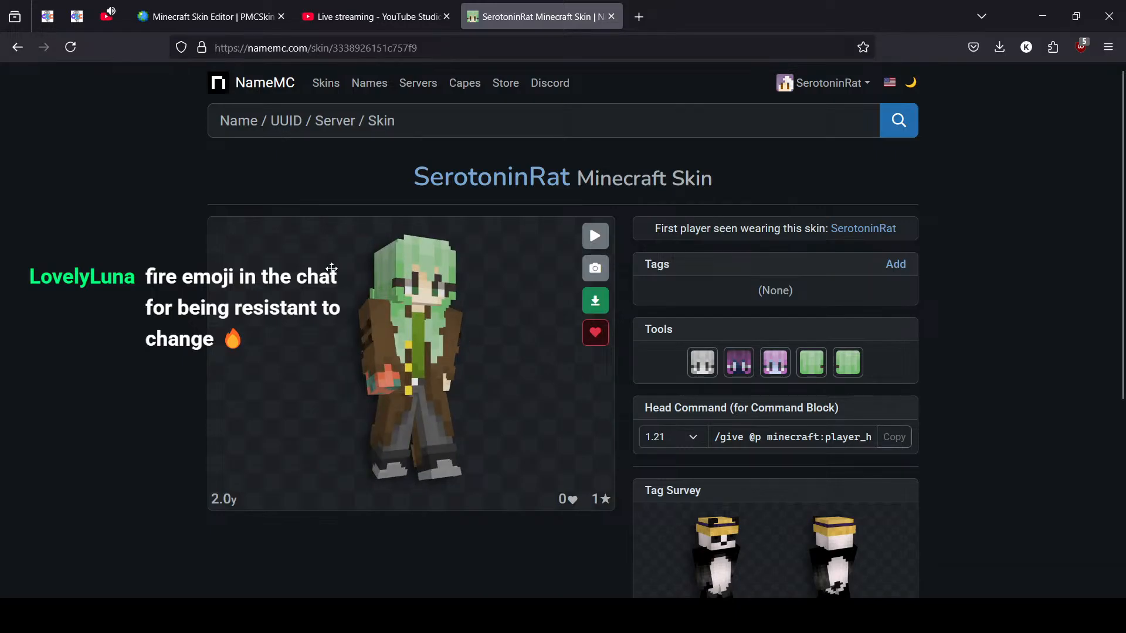
Rotate the green-haired skin's preview to examine its hair and brown coat from the front, sides and back
drag(420, 270, 512, 403)
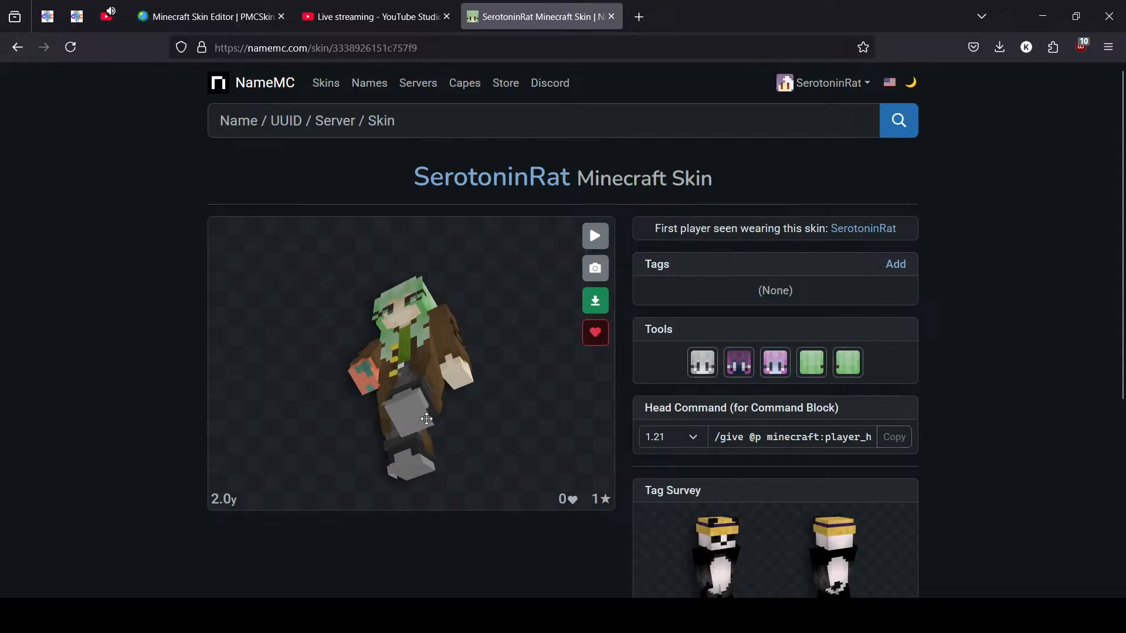
drag(425, 418, 463, 387)
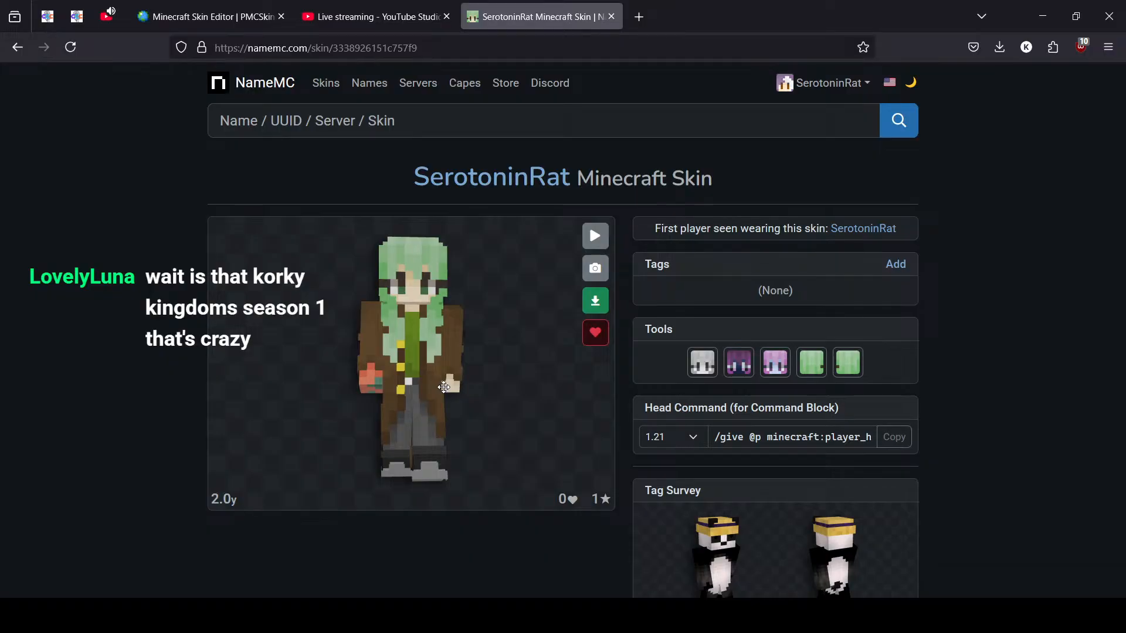
mouse_move(444, 387)
mouse_down()
mouse_move(455, 405)
mouse_move(488, 390)
mouse_move(434, 392)
mouse_up()
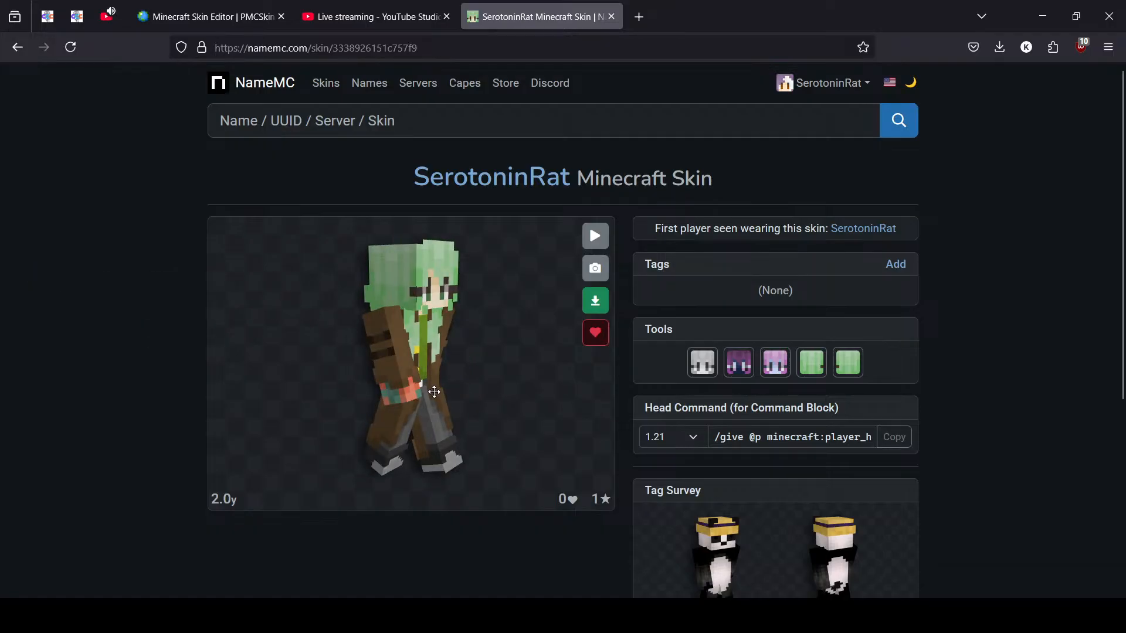
drag(434, 391, 290, 354)
drag(389, 338, 502, 375)
drag(410, 375, 434, 385)
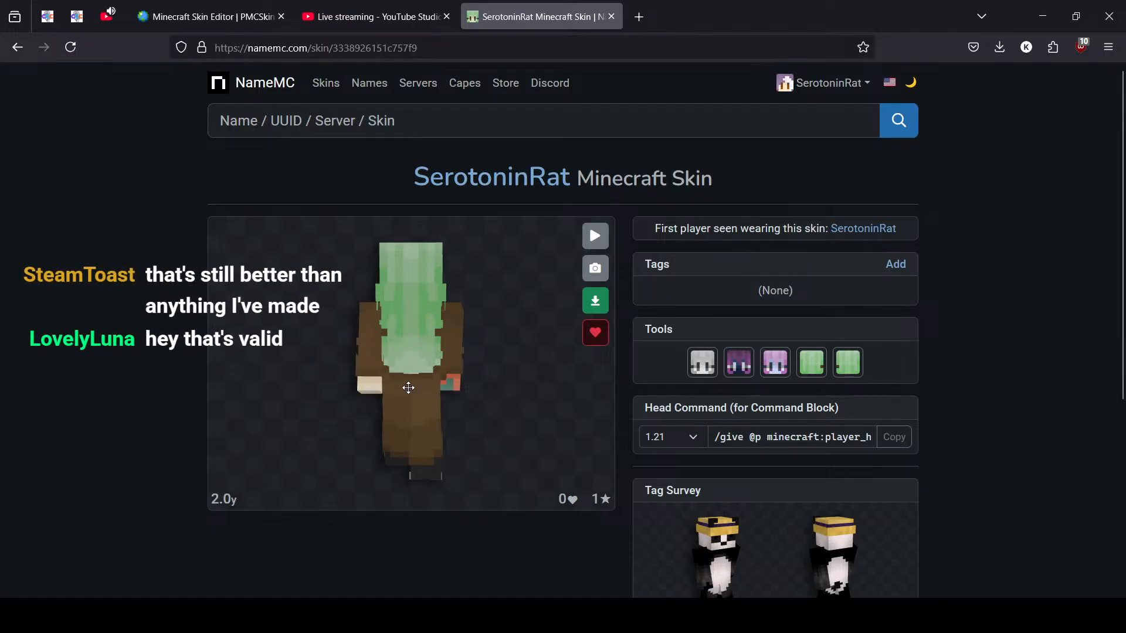
drag(370, 398, 511, 390)
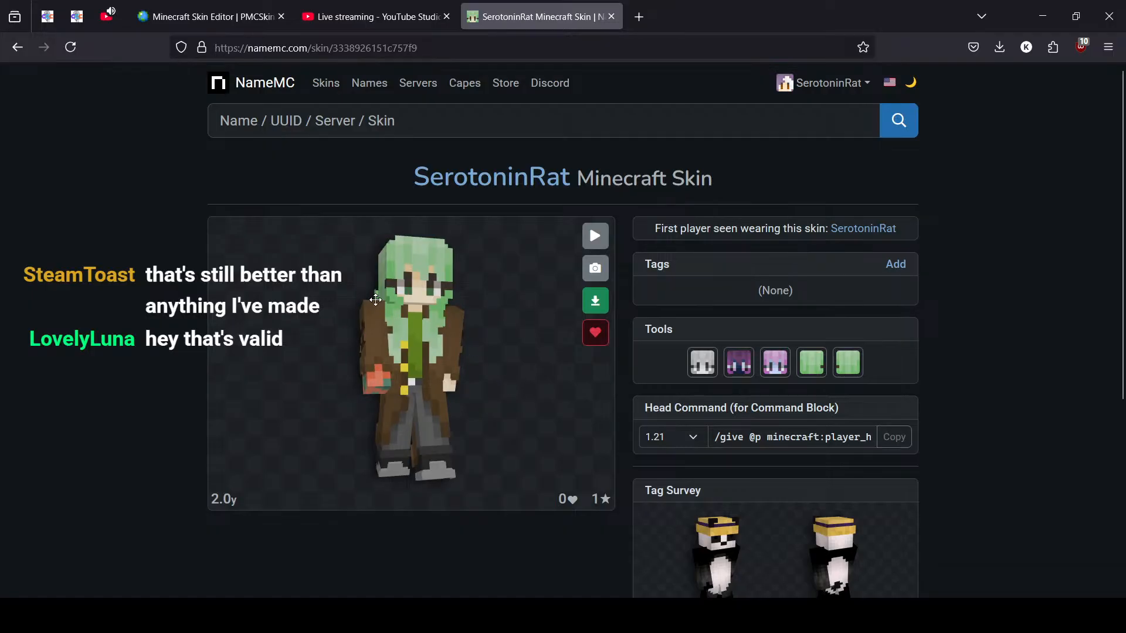
click(302, 125)
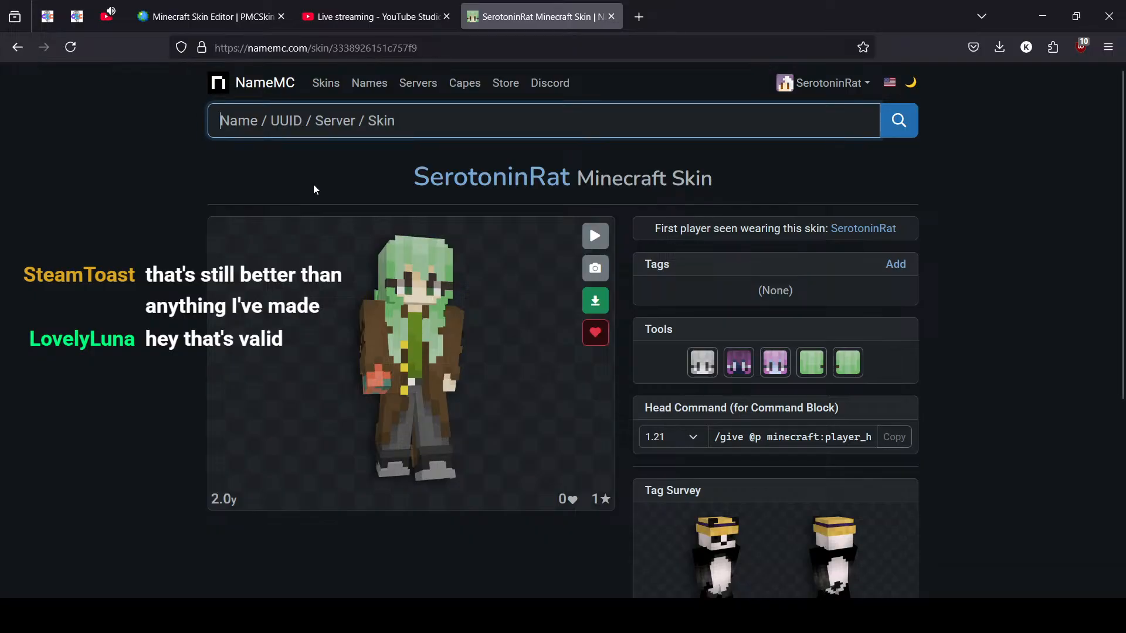
drag(380, 457, 532, 458)
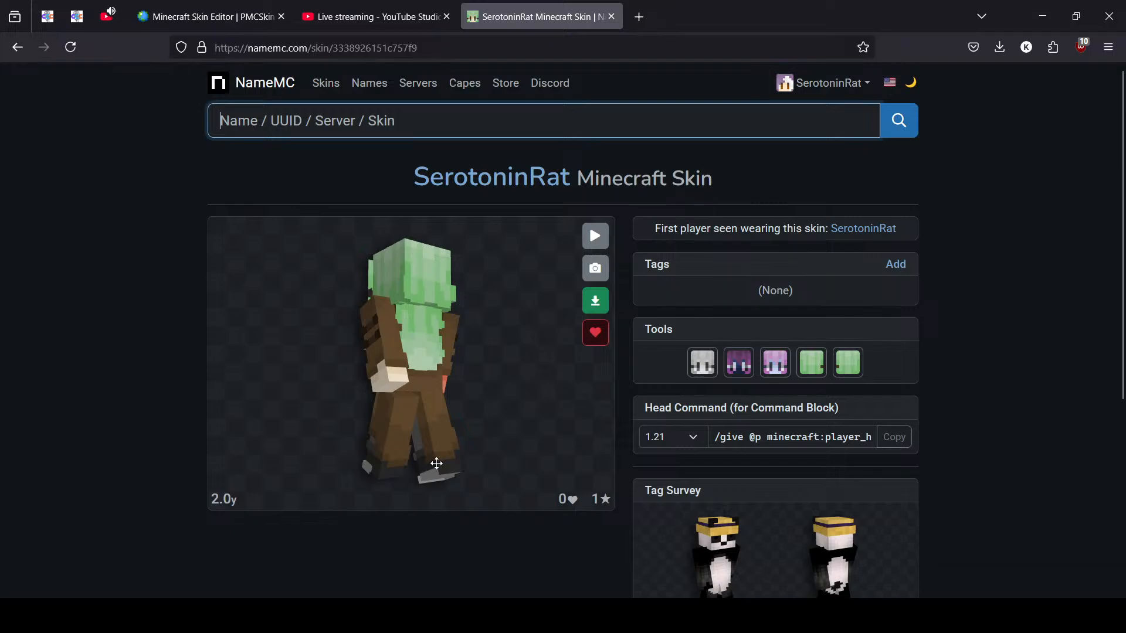
mouse_move(432, 463)
mouse_down()
mouse_move(415, 452)
mouse_move(424, 470)
mouse_up()
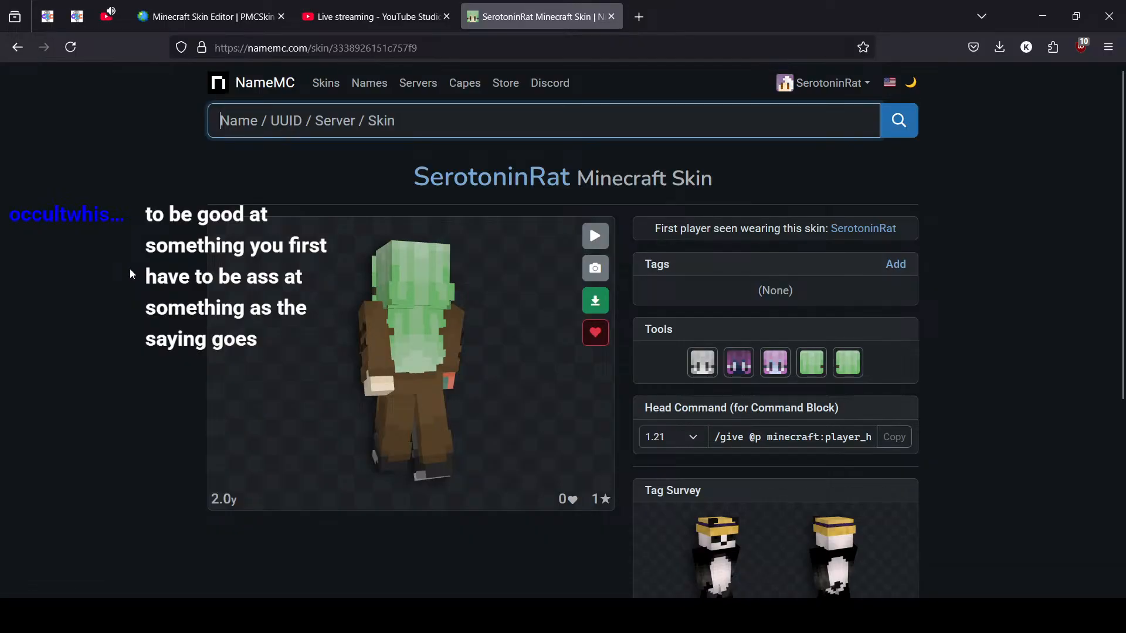
drag(330, 360, 476, 360)
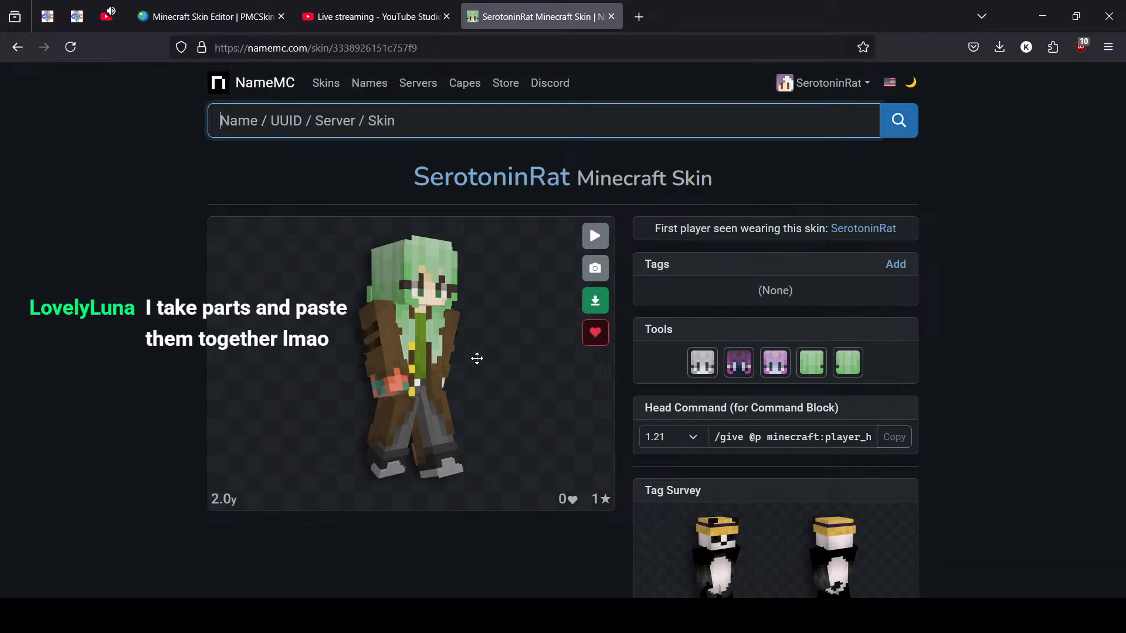
Close the NameMC page, return to the skin editor and examine the brown hair from both sides and the back
click(611, 16)
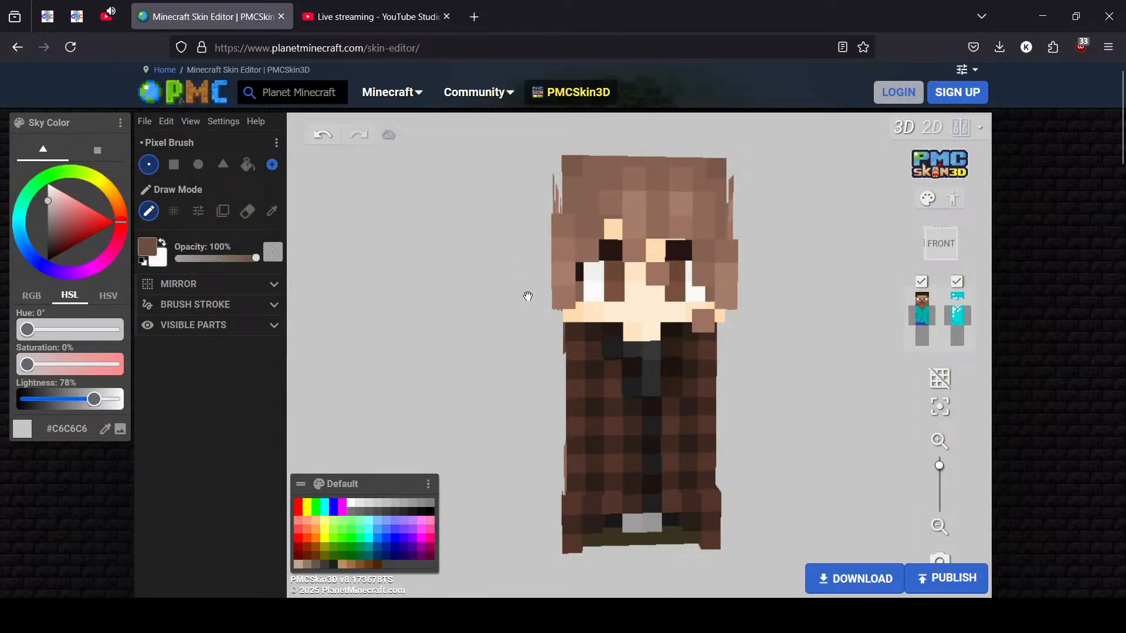
scroll(528, 297, down, 2)
drag(523, 327, 798, 376)
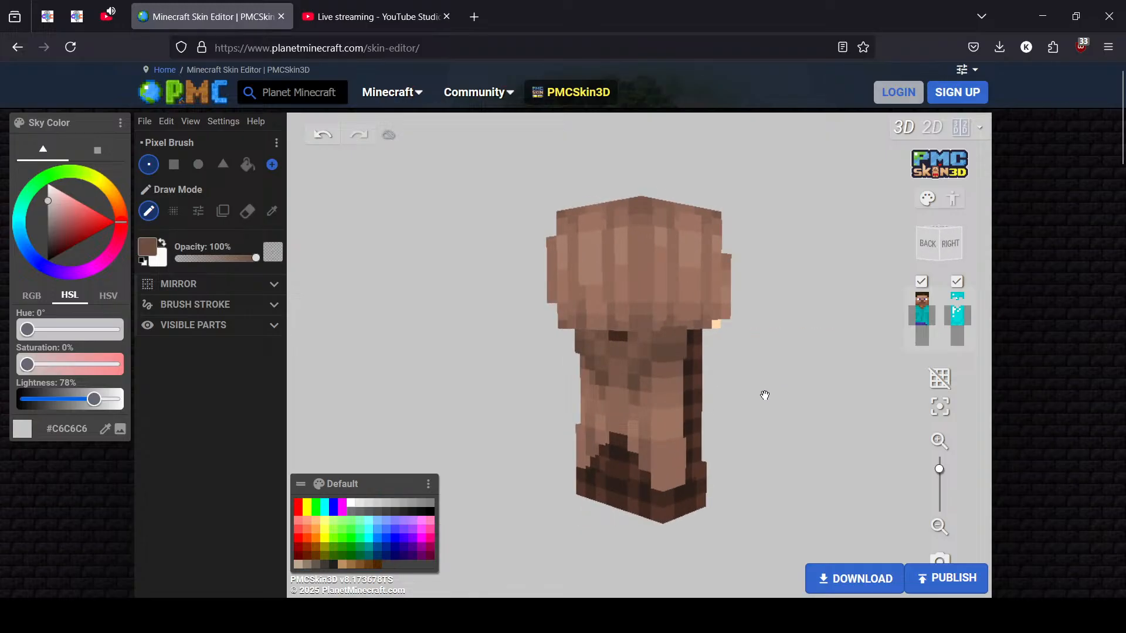
mouse_move(779, 335)
mouse_down()
mouse_move(878, 350)
mouse_move(649, 407)
mouse_move(468, 407)
mouse_move(415, 362)
mouse_up()
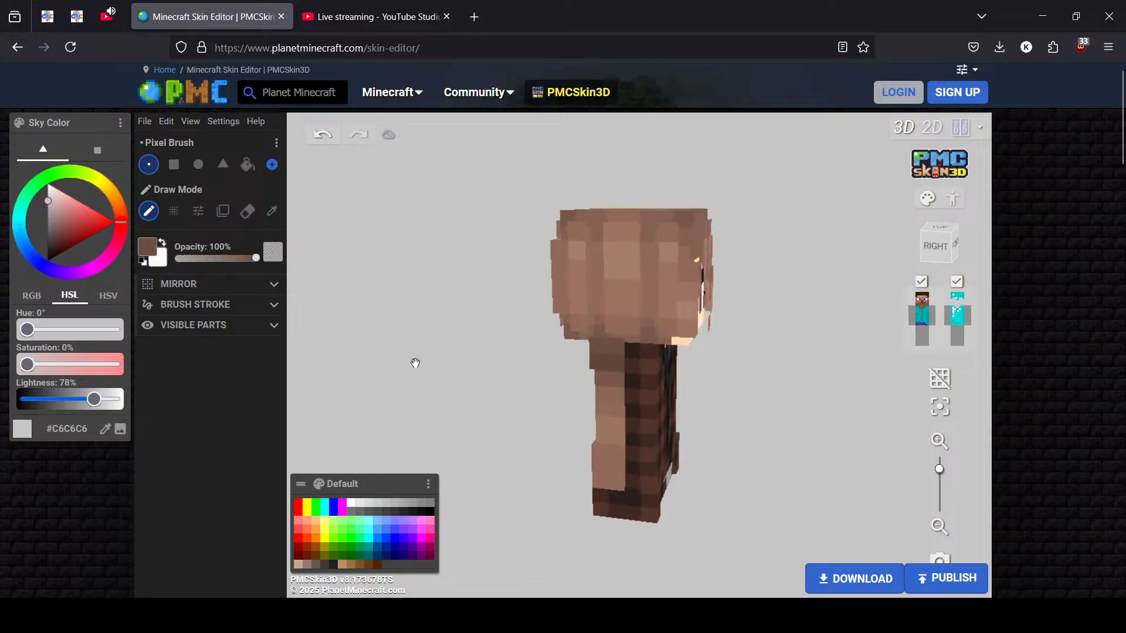
drag(816, 320, 414, 322)
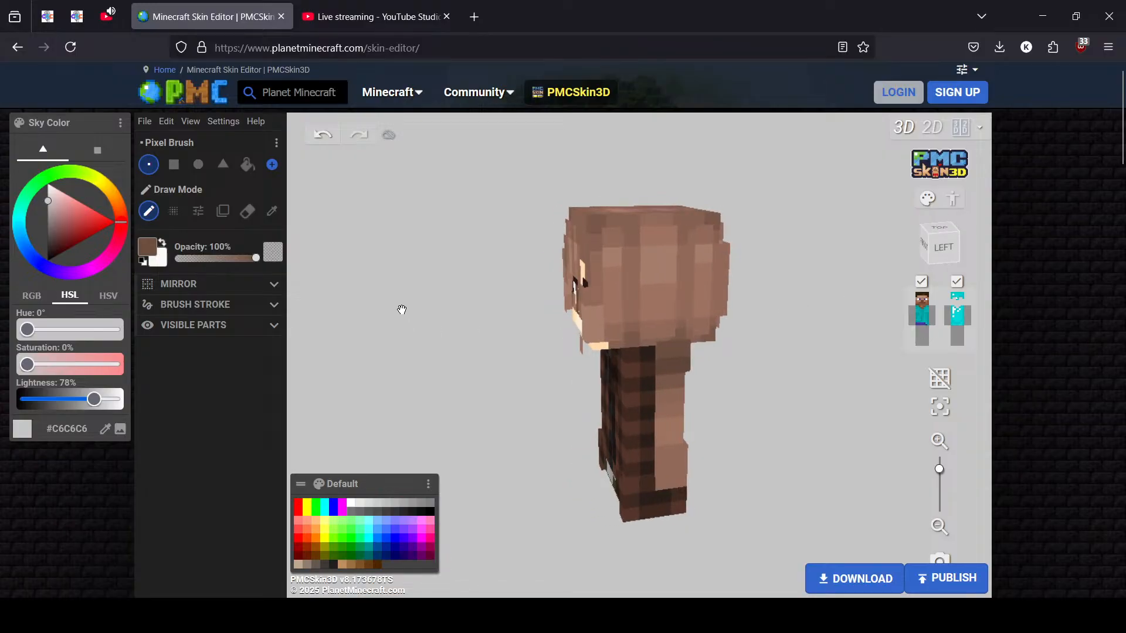
scroll(402, 296, up, 1)
mouse_move(403, 291)
mouse_down()
mouse_move(379, 281)
mouse_move(363, 291)
mouse_move(401, 283)
mouse_up()
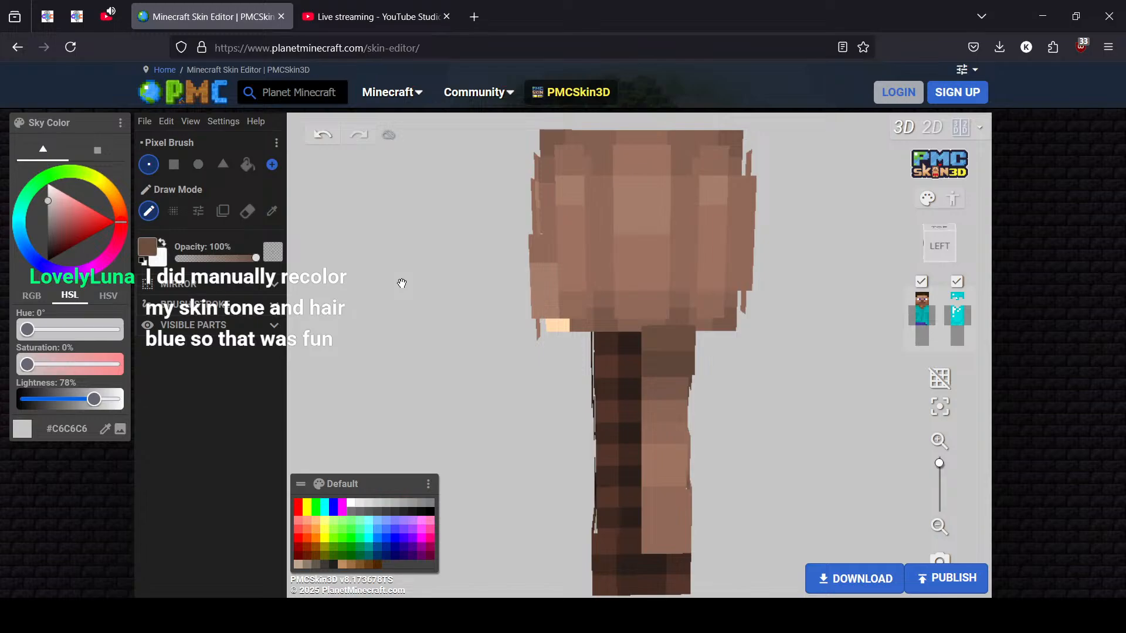
scroll(797, 300, down, 2)
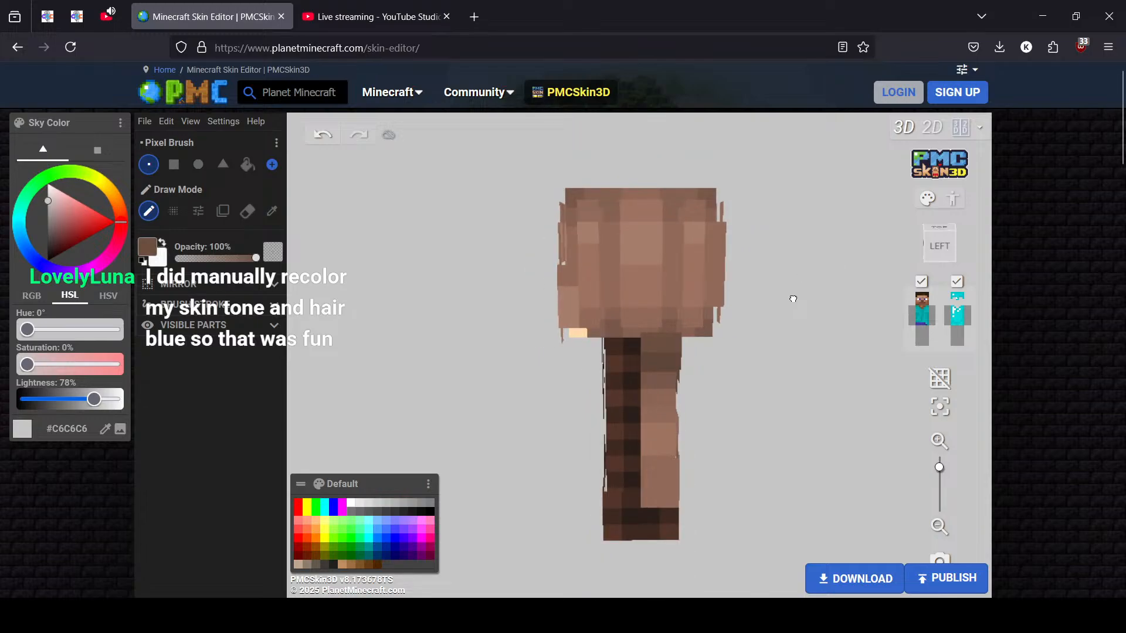
drag(792, 299, 565, 284)
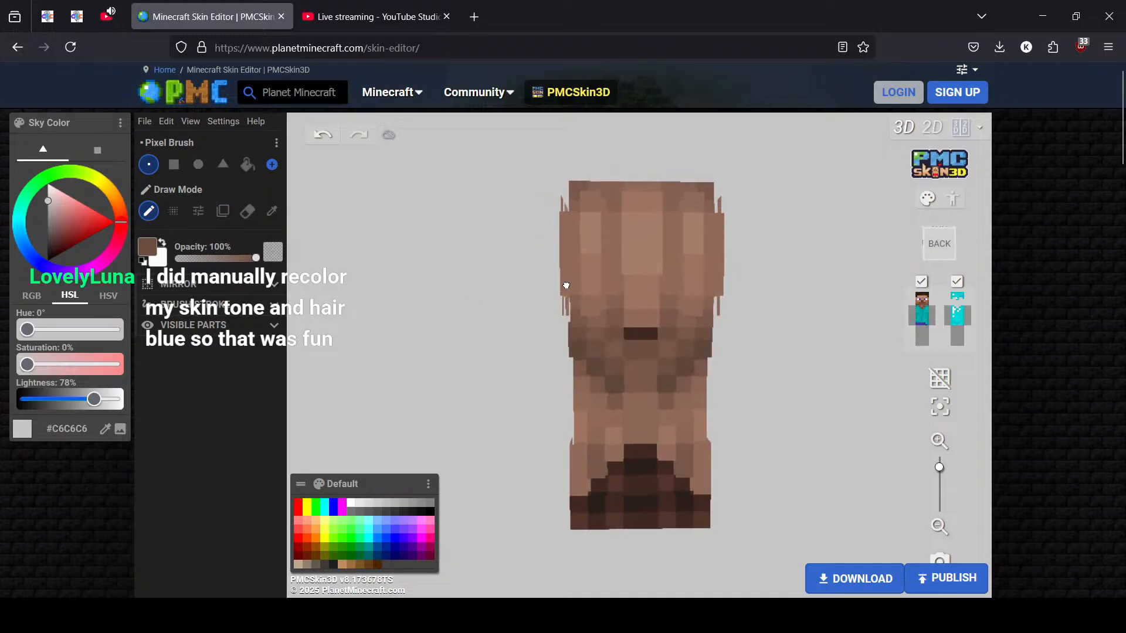
Sample the lighter brown from the lower center of the head's back and inspect the model from front and back
click(271, 212)
click(648, 299)
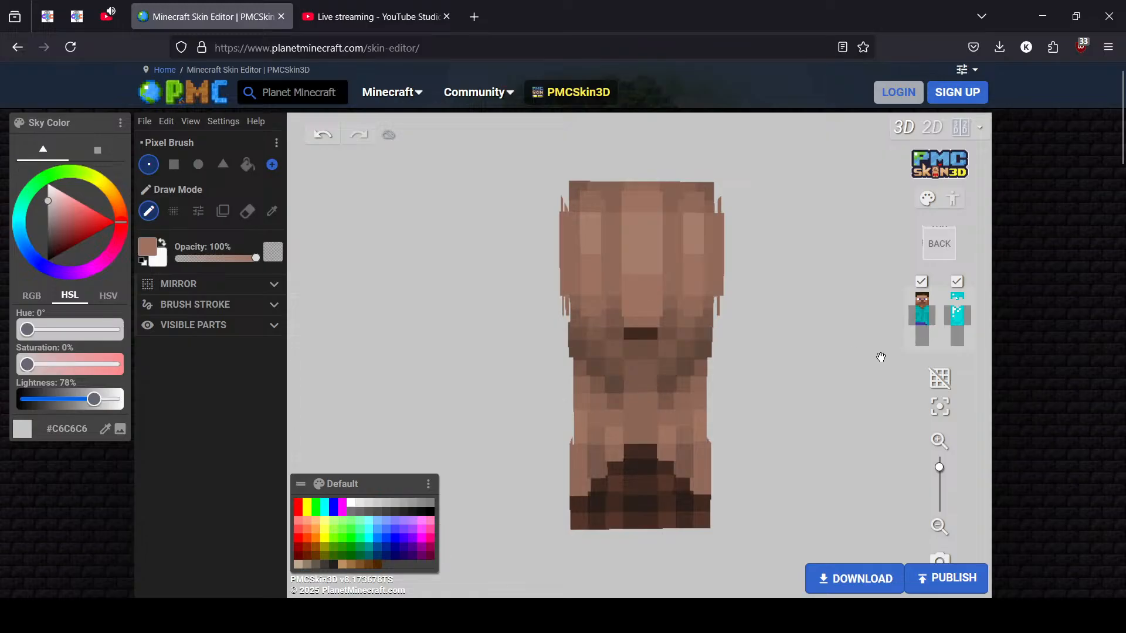
drag(877, 354, 427, 377)
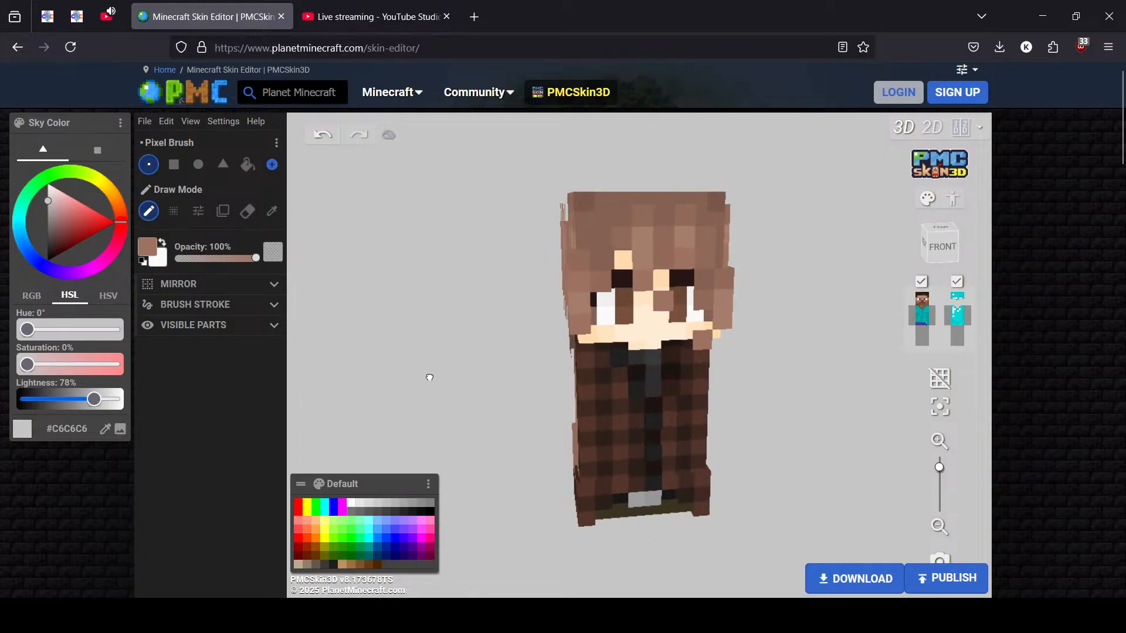
drag(496, 333, 496, 332)
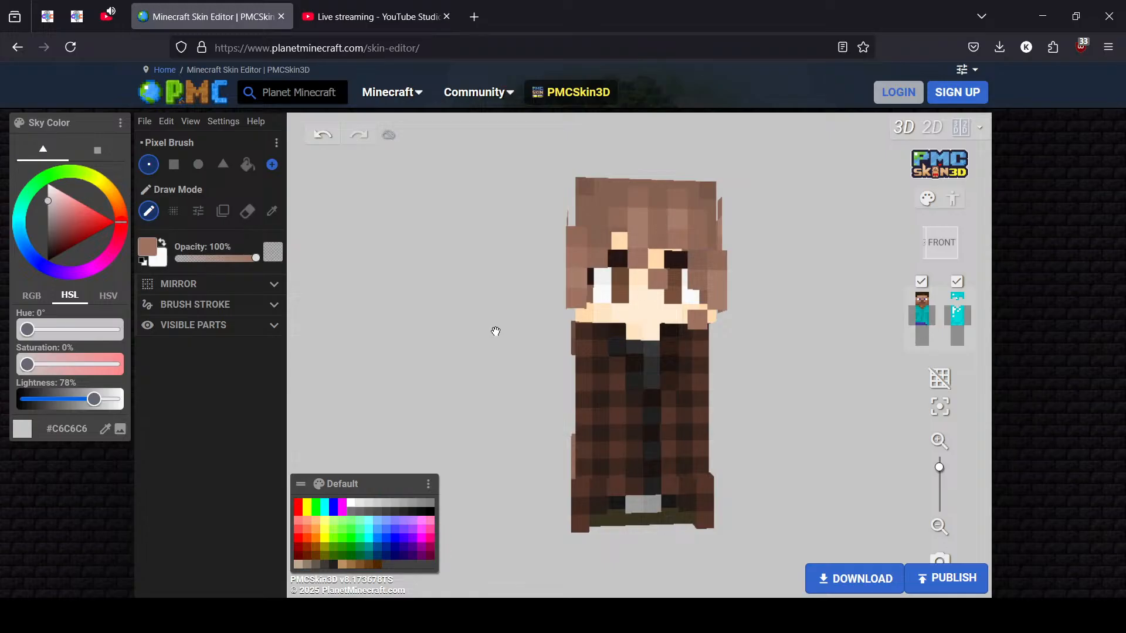
scroll(504, 305, up, 2)
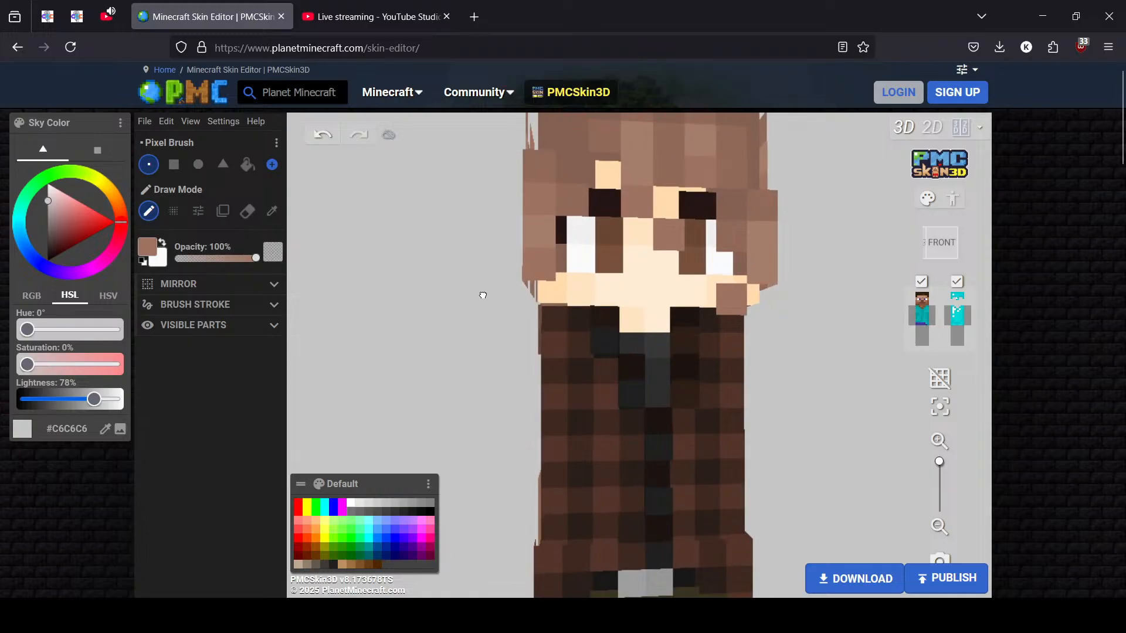
drag(482, 294, 816, 307)
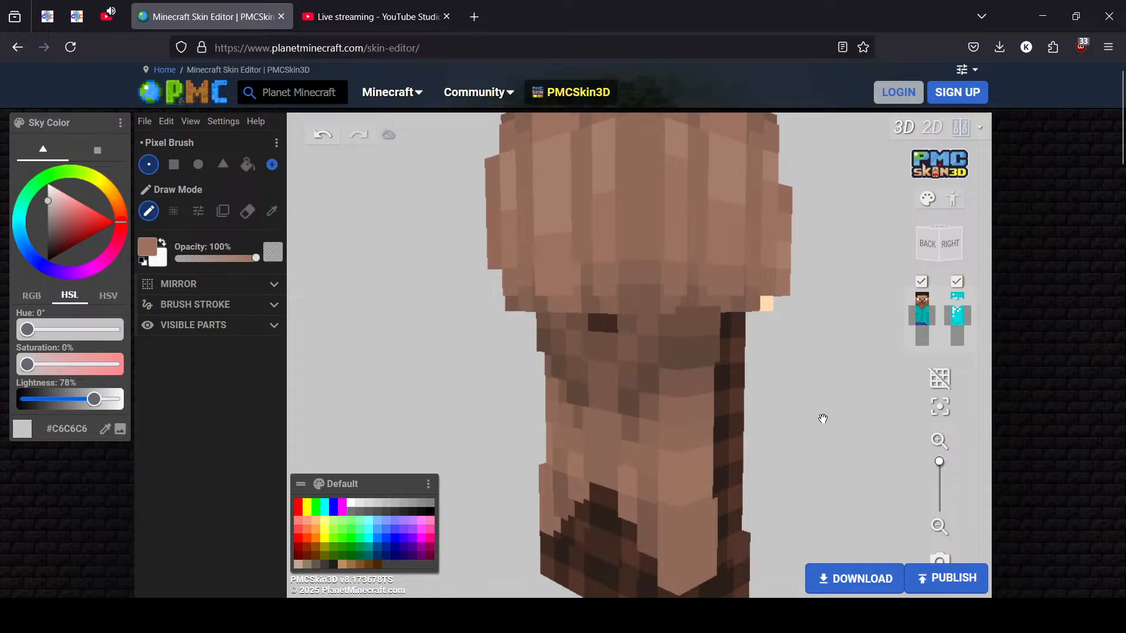
scroll(822, 399, down, 2)
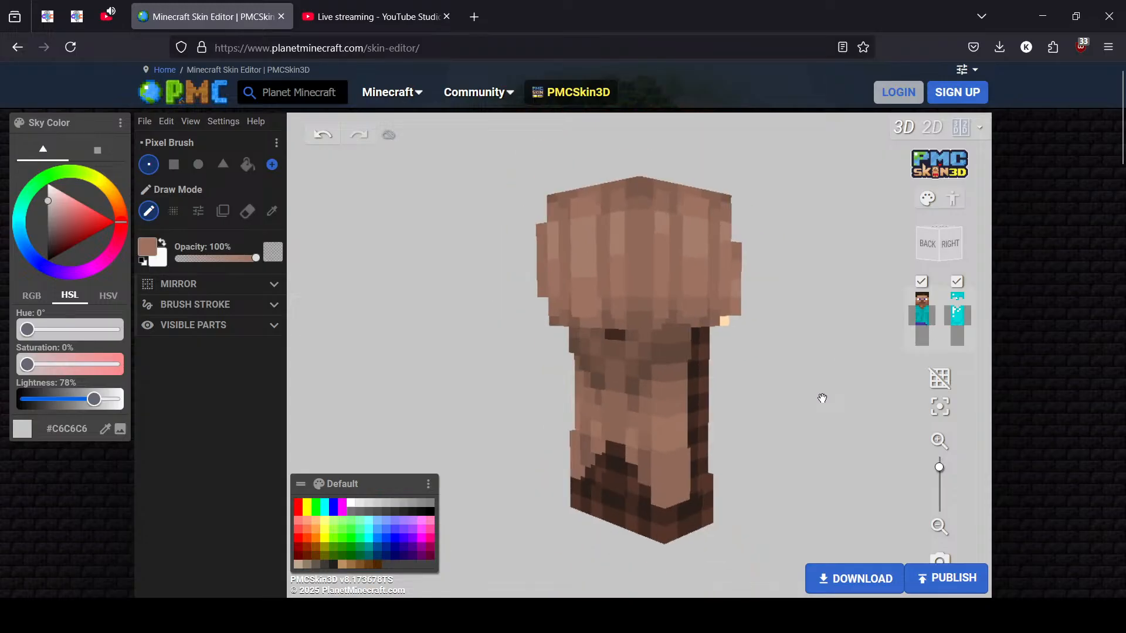
Open NameMC in a new browser tab and show page 2 of the signed-in profile's full skin list
click(474, 17)
click(667, 226)
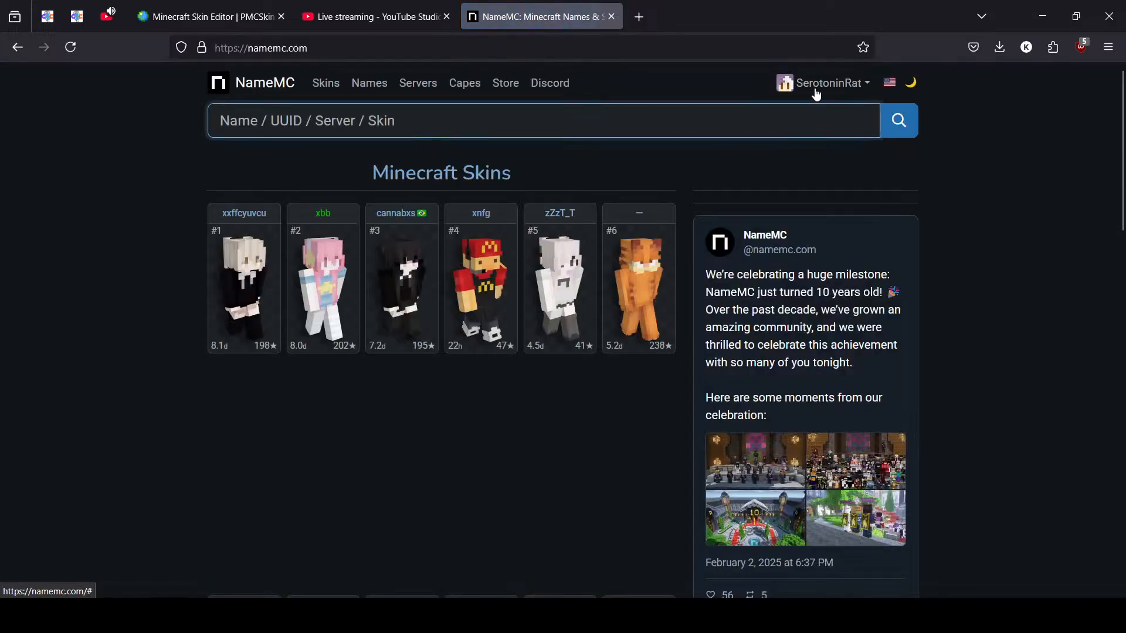
click(816, 94)
click(794, 141)
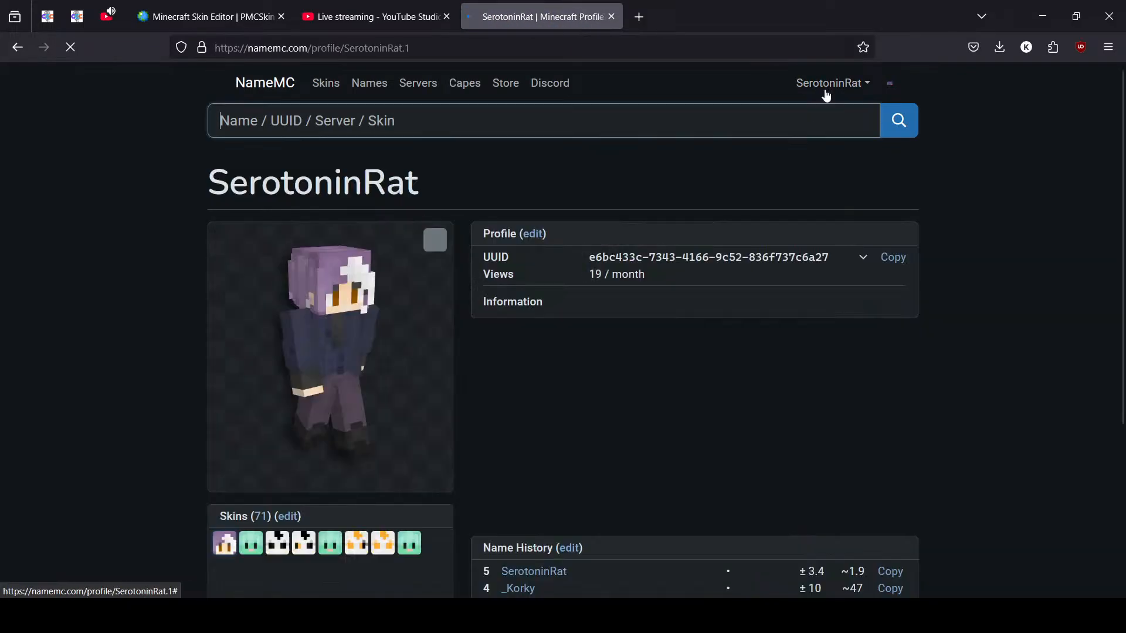
scroll(425, 446, down, 3)
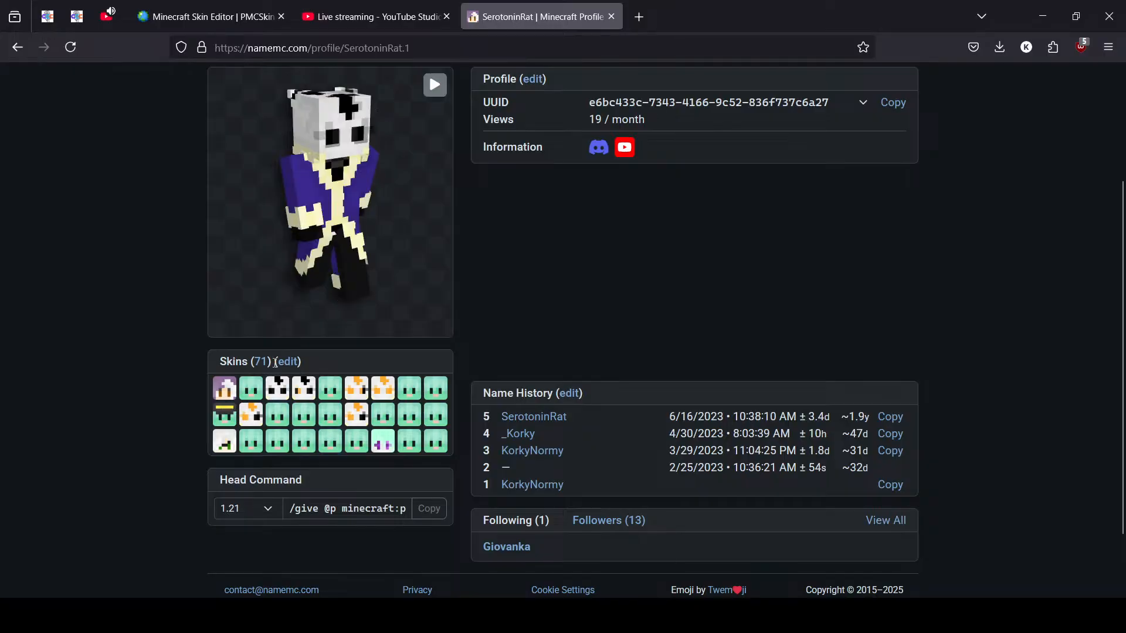
click(260, 361)
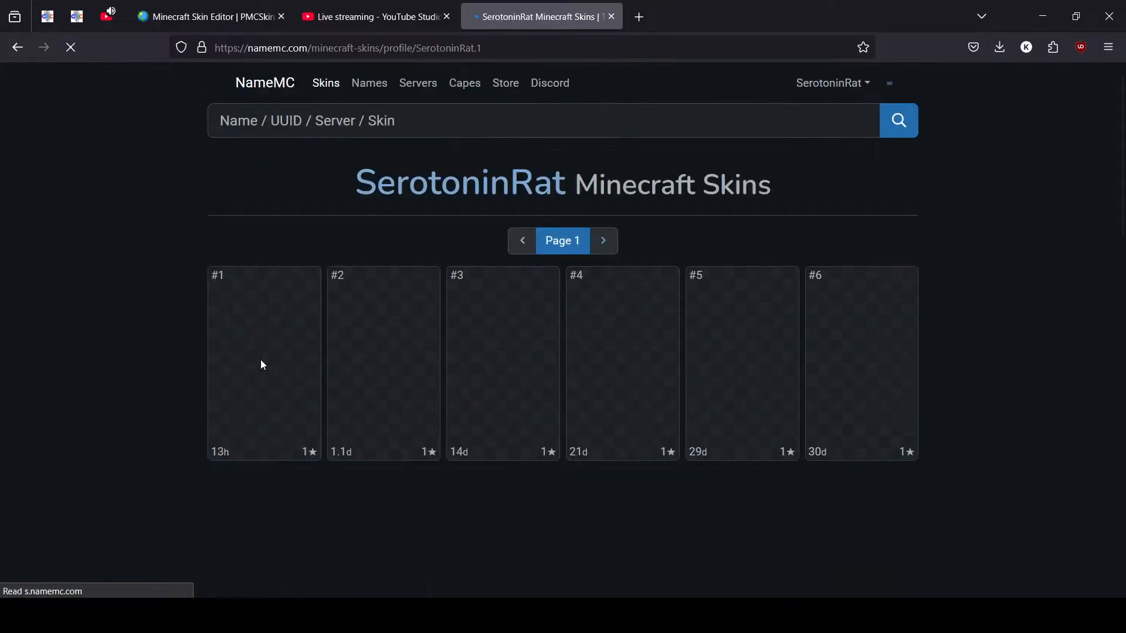
click(604, 242)
scroll(573, 306, down, 1)
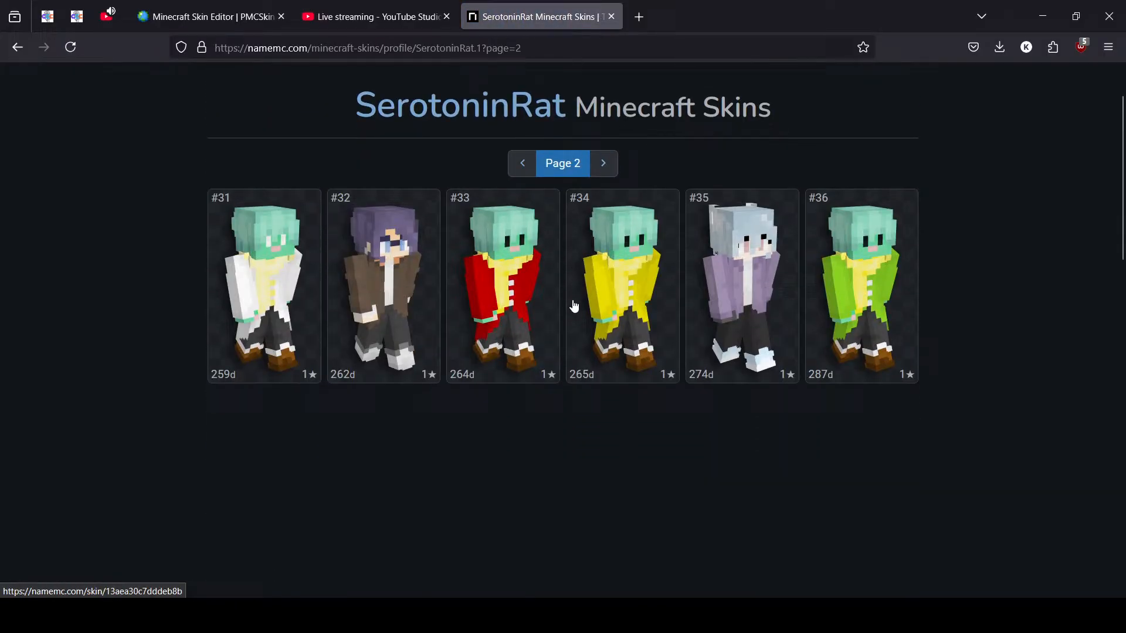
View skin #34 with the yellow coat and skin #37 with the green coat, returning to the skin list after each
click(625, 327)
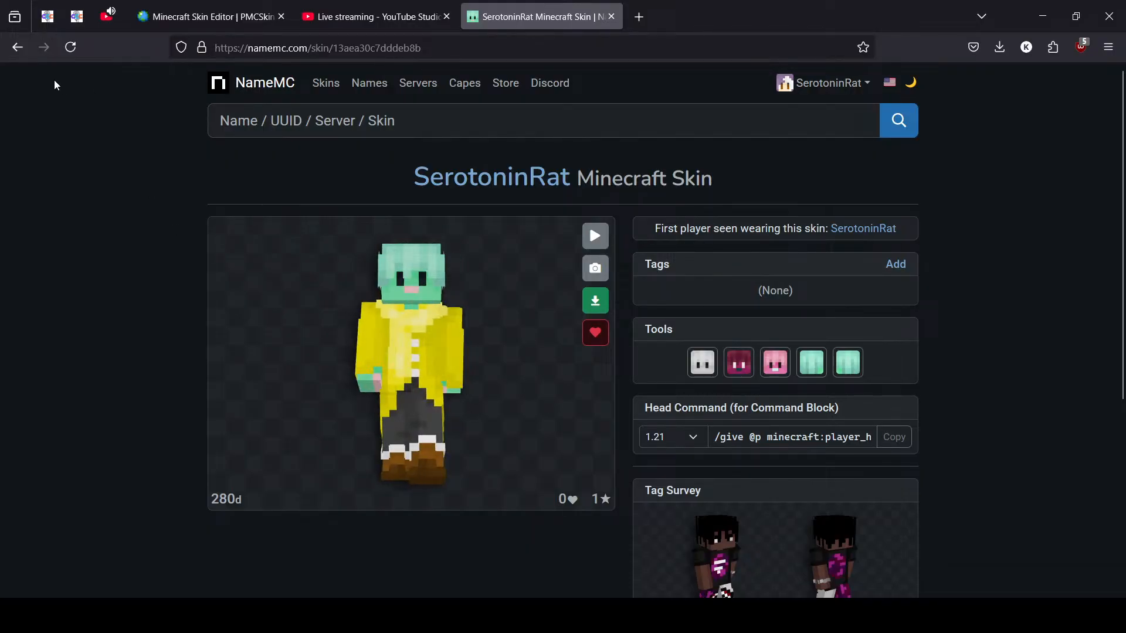
click(17, 47)
scroll(606, 310, down, 1)
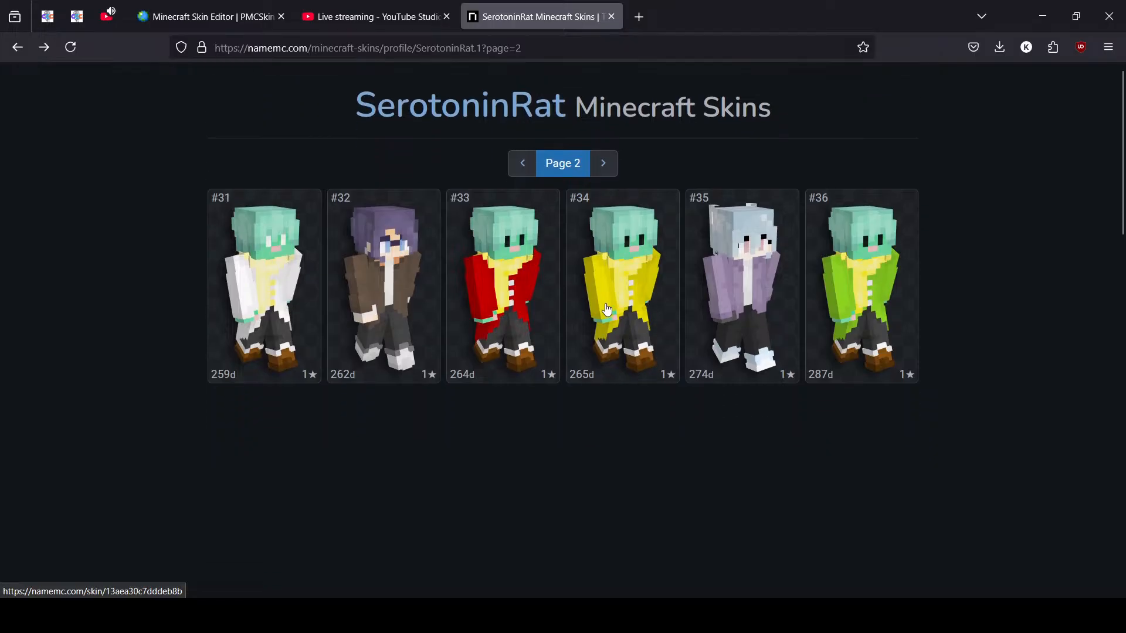
scroll(610, 293, down, 4)
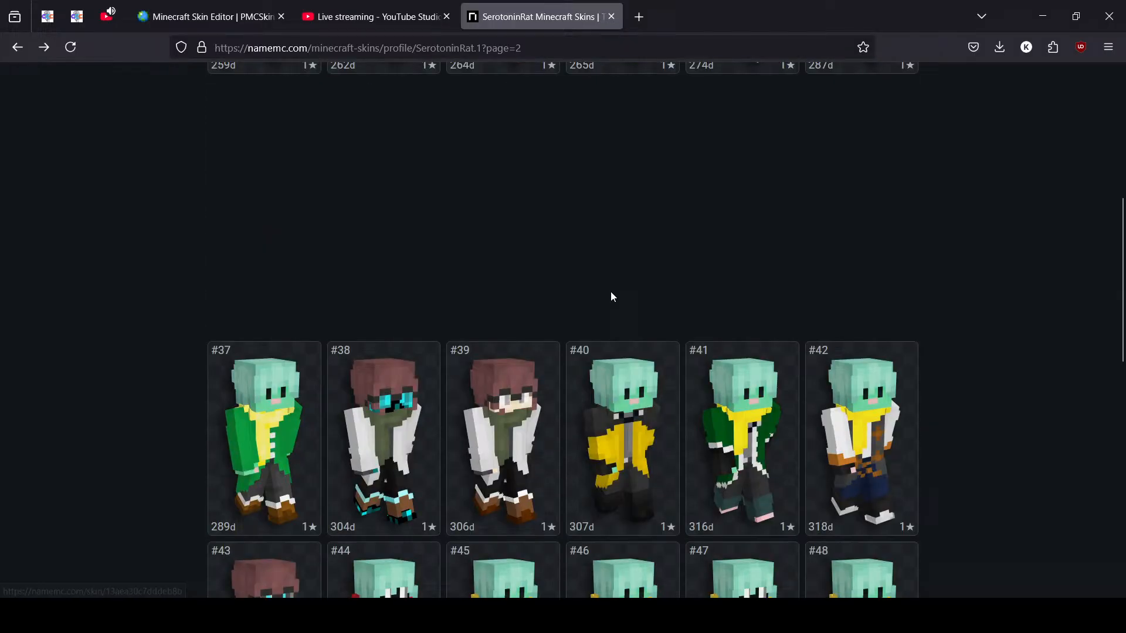
click(274, 471)
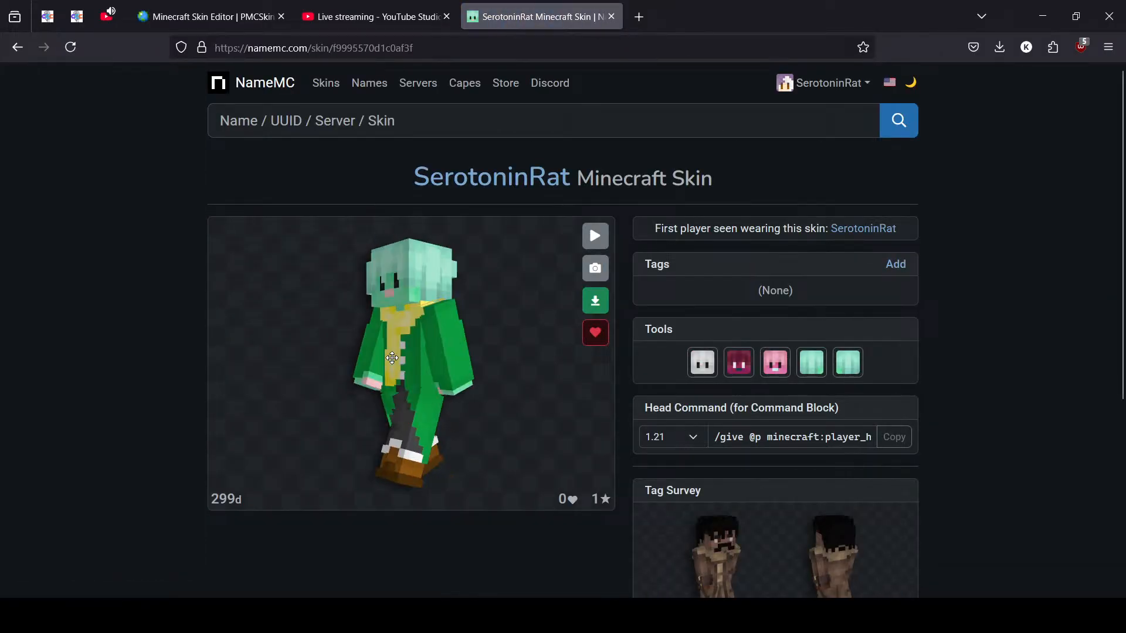
drag(391, 357, 296, 286)
click(17, 47)
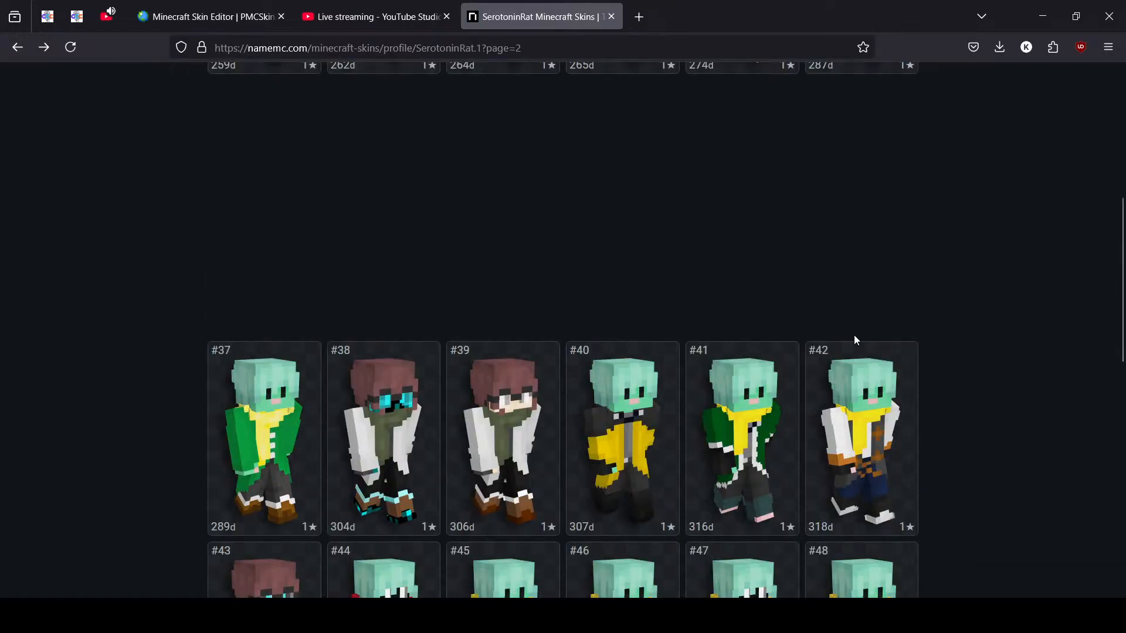
View skin #36 with the lime coat and skin #33 with the red coat, rotating each preview to examine the shading
scroll(854, 337, up, 5)
click(857, 324)
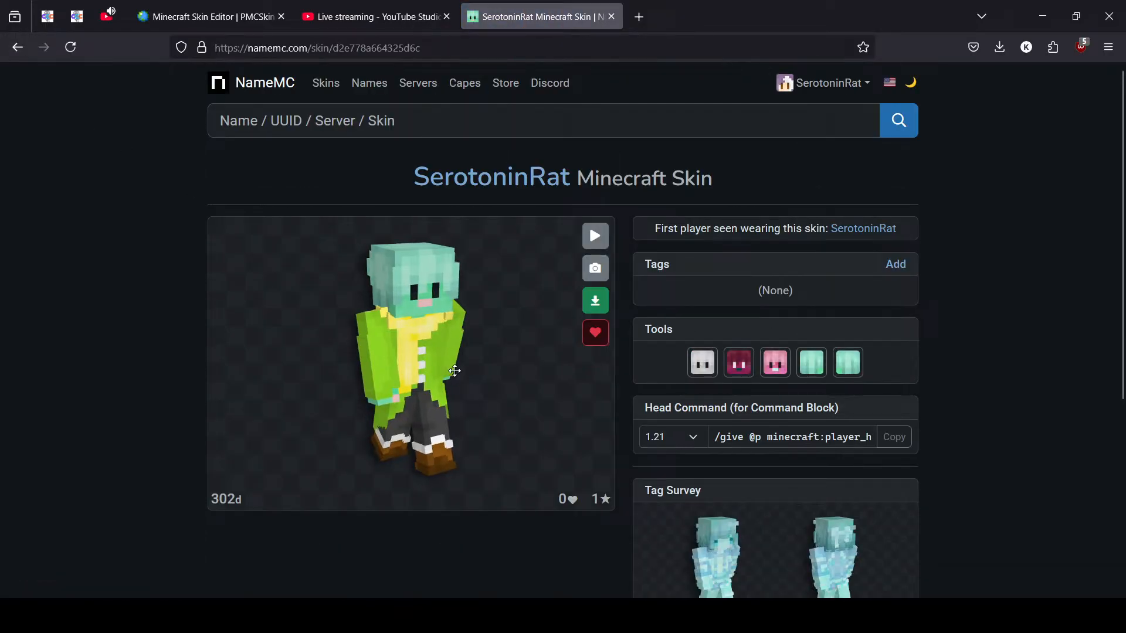
drag(454, 371, 14, 18)
click(18, 47)
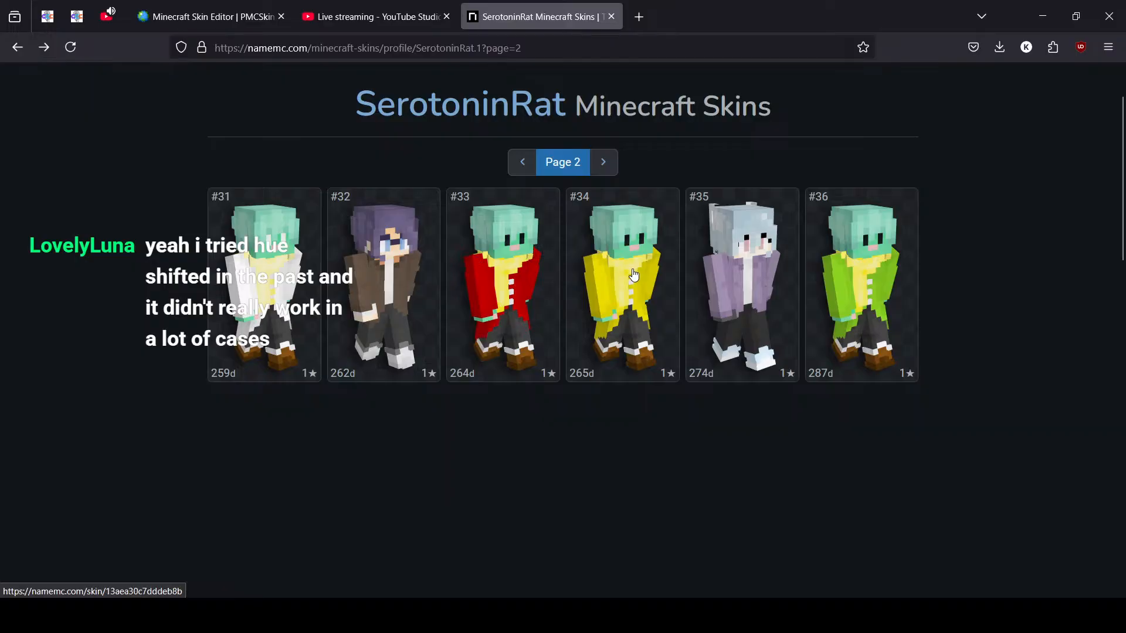
click(515, 313)
drag(408, 377, 379, 366)
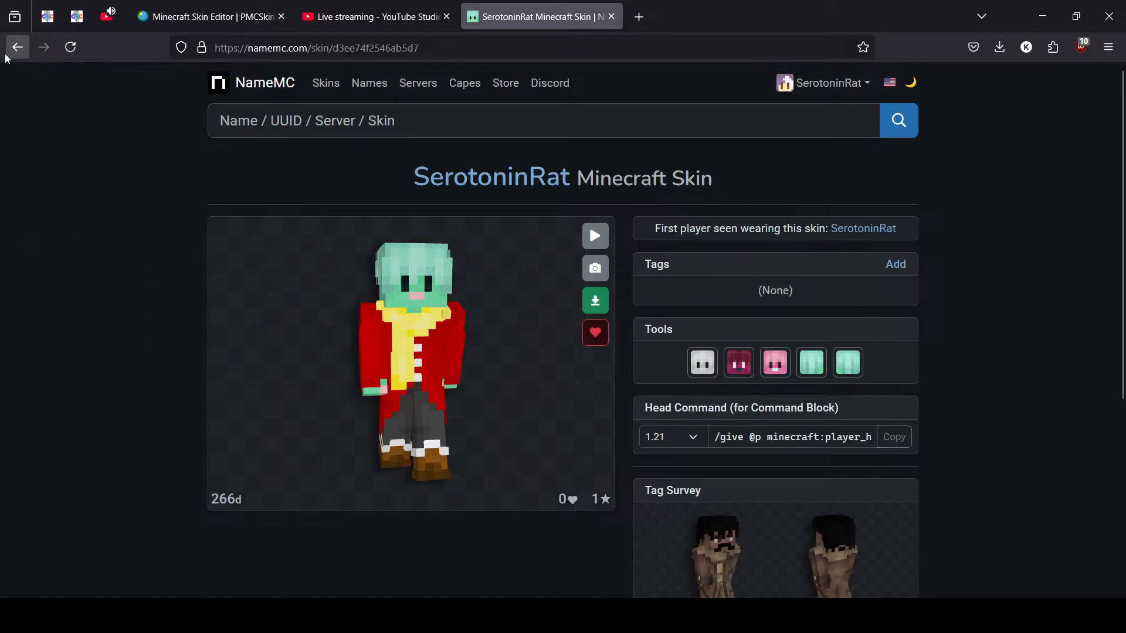
Close the NameMC page and inspect the model's hair from the back, side and front in the skin editor
click(26, 51)
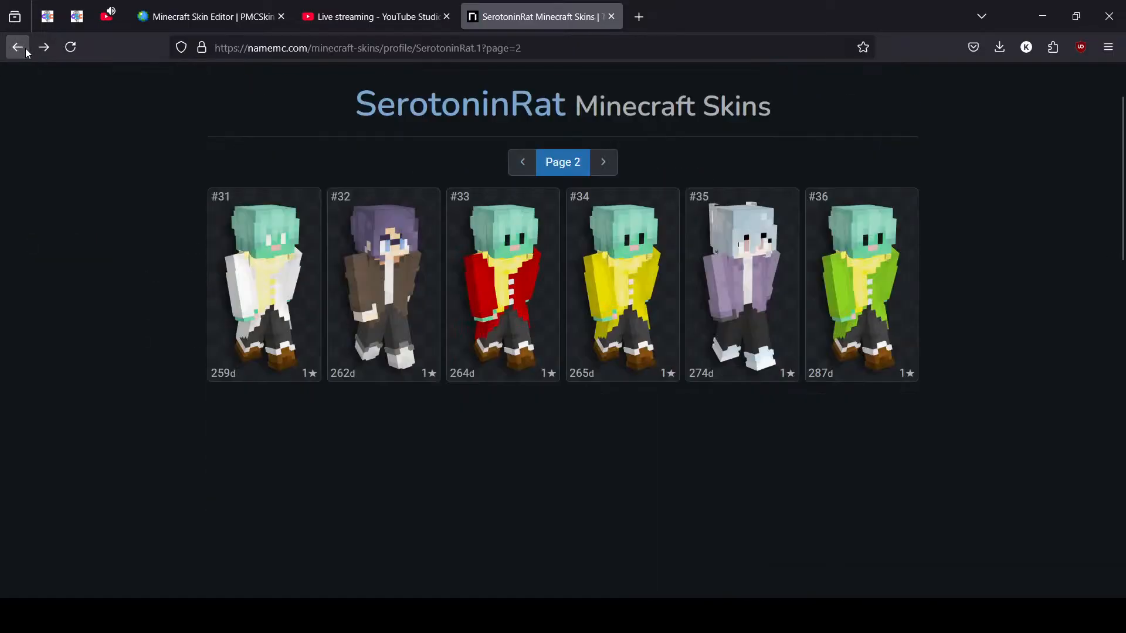
click(611, 16)
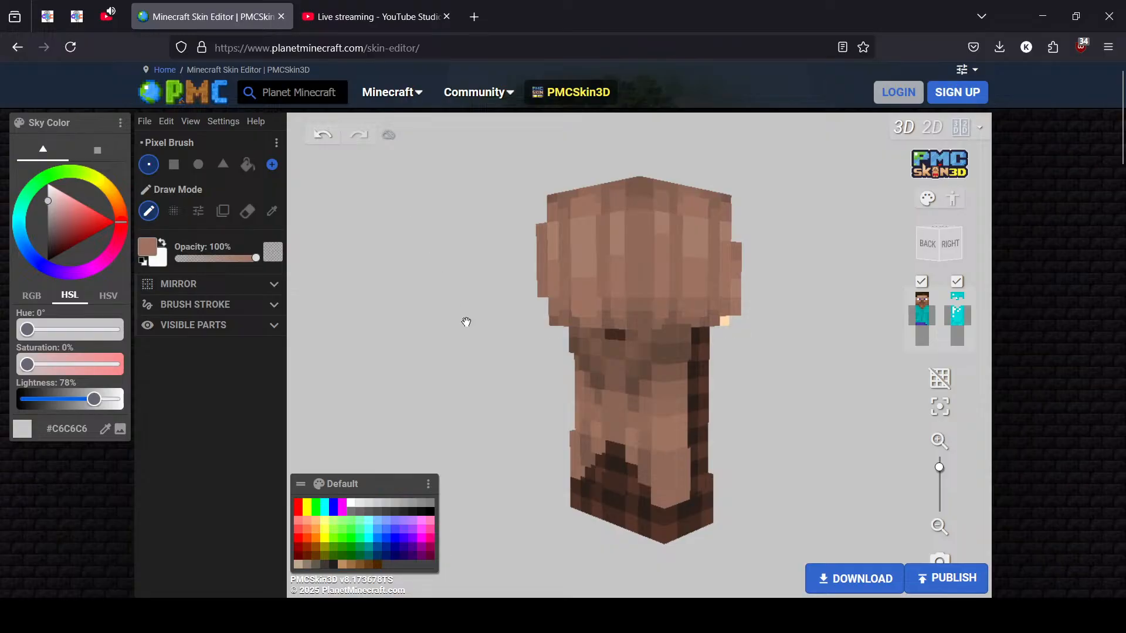
scroll(463, 337, up, 2)
drag(455, 336, 842, 337)
drag(789, 409, 494, 387)
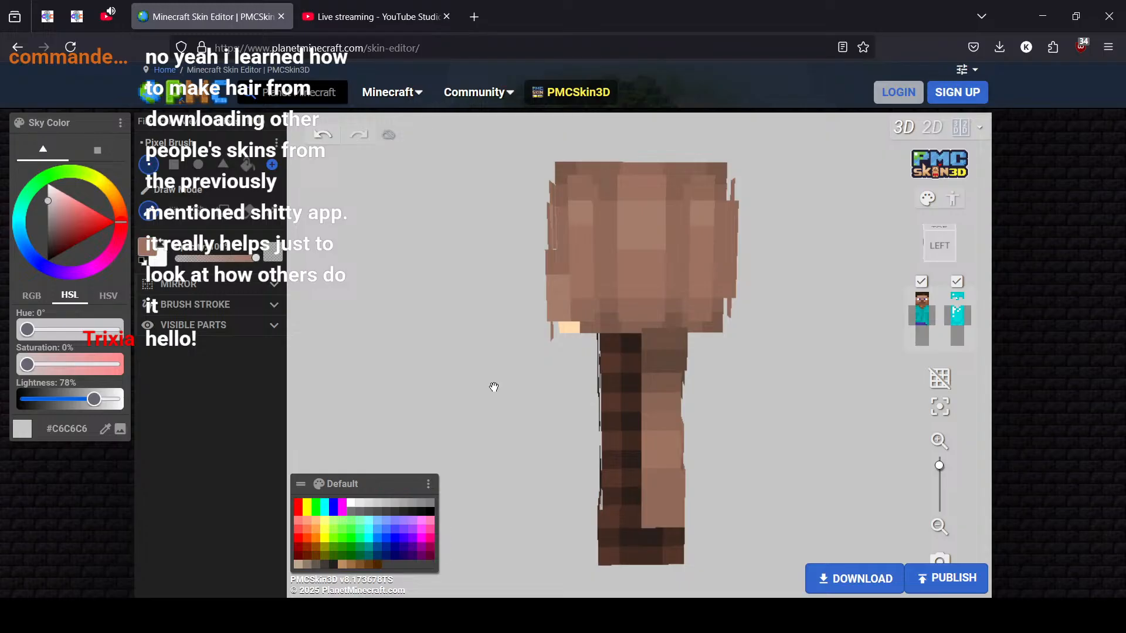
drag(535, 372, 781, 392)
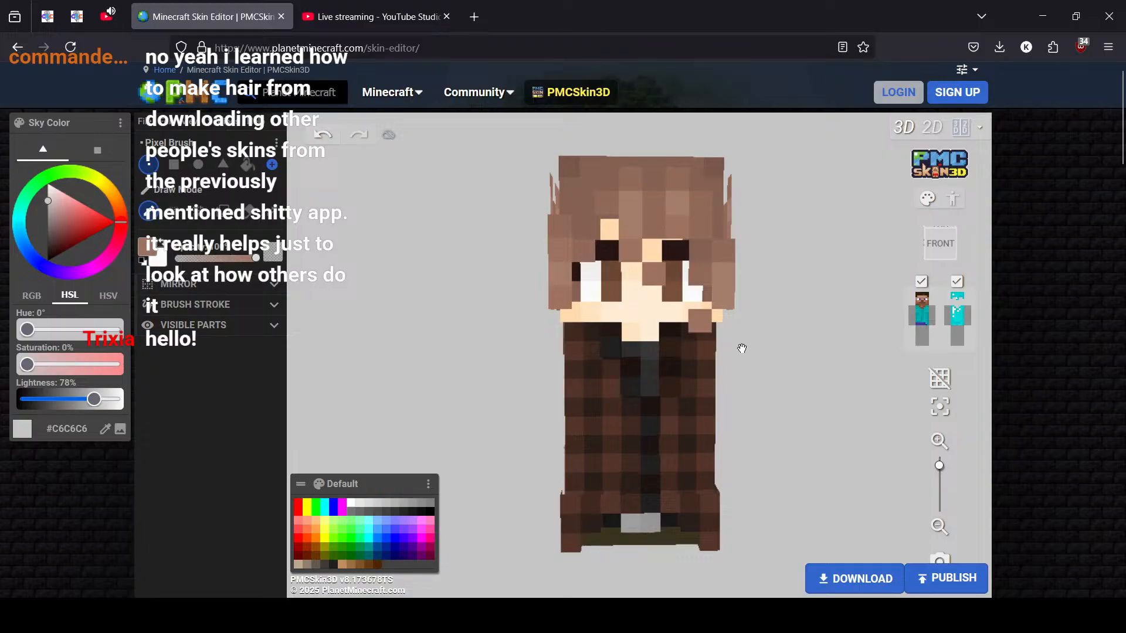
Show the title of the copyright-free background music video on YouTube, returning to the skin editor
click(376, 30)
click(176, 17)
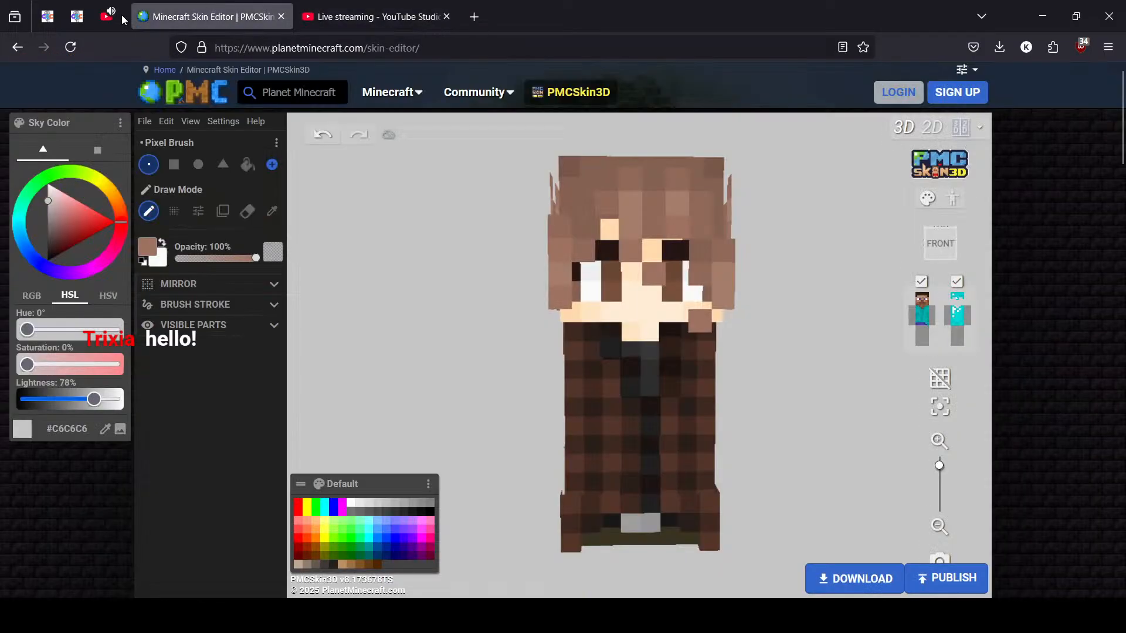
click(107, 17)
drag(65, 519, 283, 520)
click(282, 519)
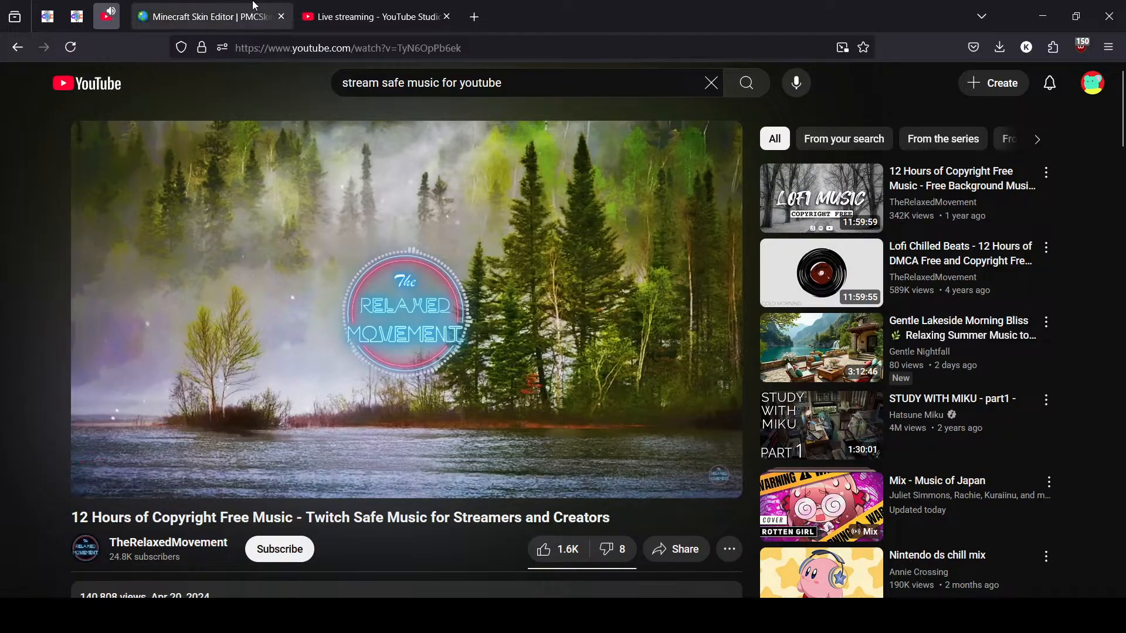
click(232, 7)
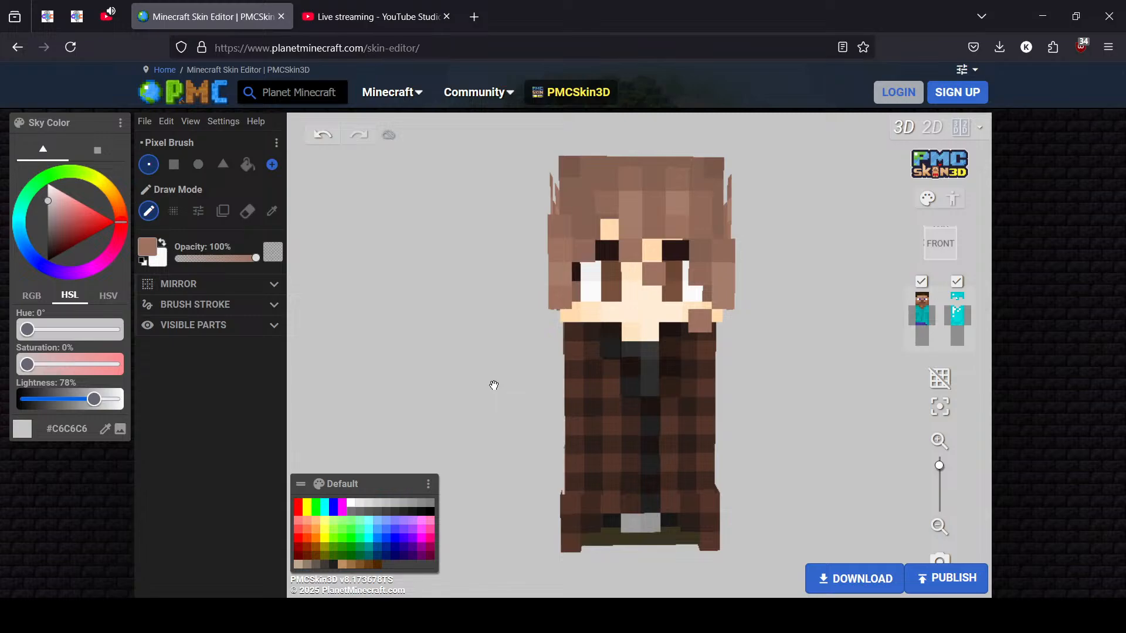
Make both base-layer arms visible on the model and face its front
drag(493, 385, 796, 406)
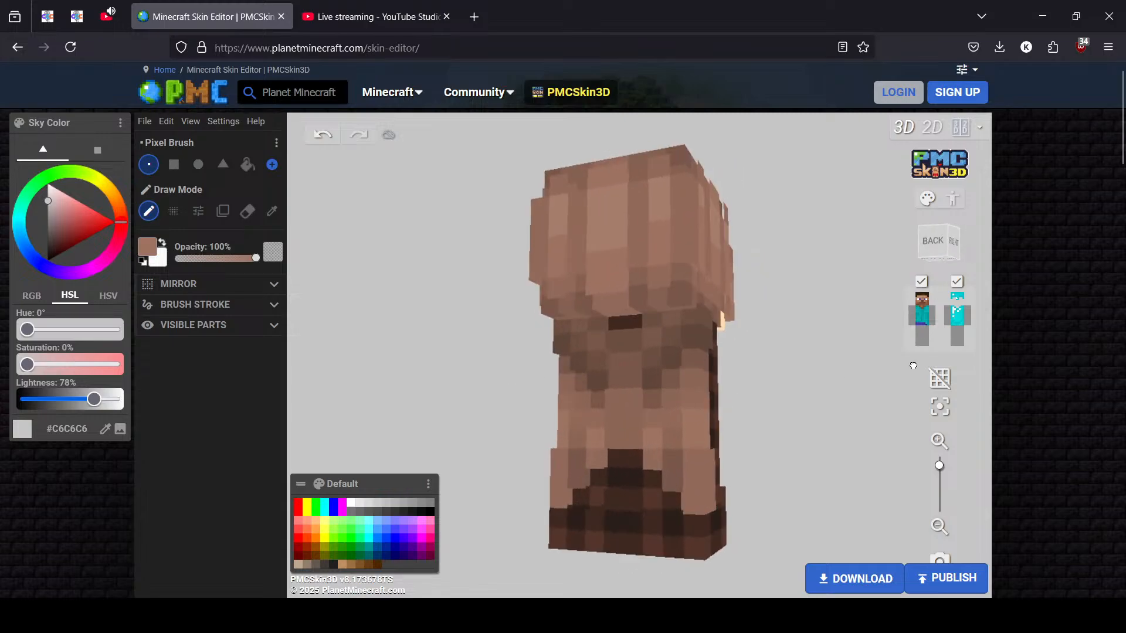
drag(809, 472, 775, 356)
click(913, 316)
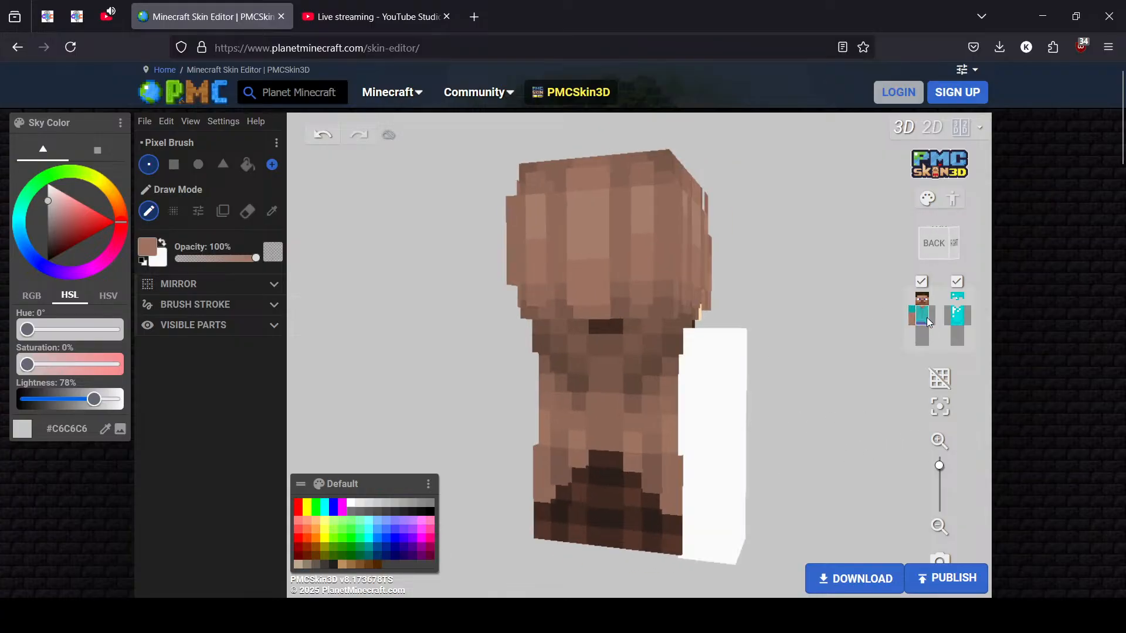
click(930, 317)
drag(866, 372, 442, 382)
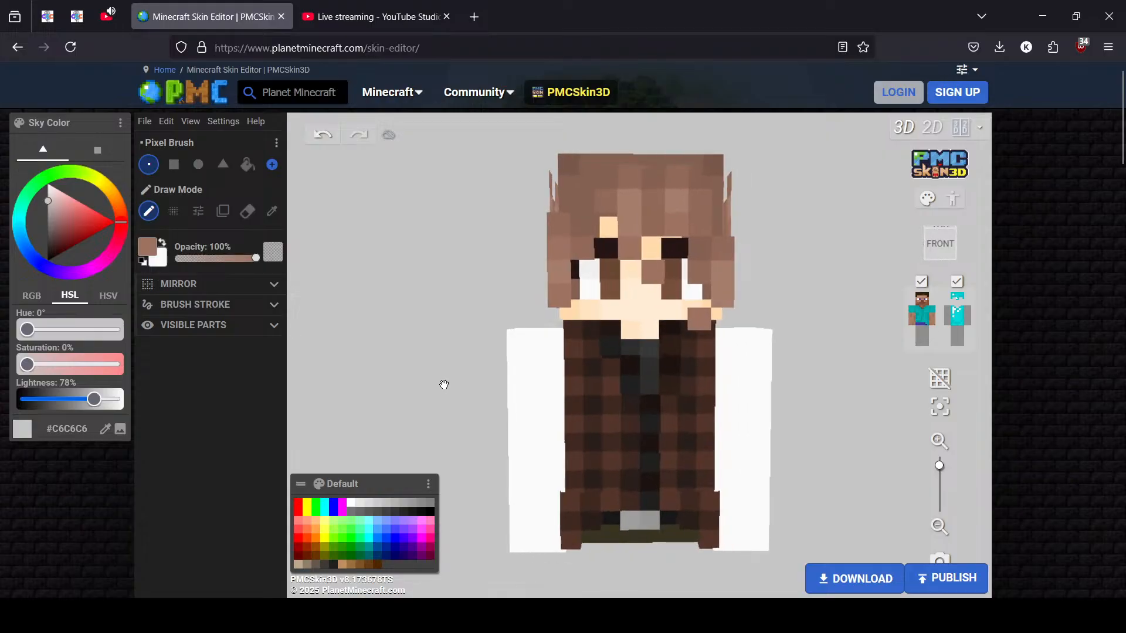
Hide the base and outer head, and turn off the entire outer layer to expose the arms and torso
click(923, 300)
click(956, 299)
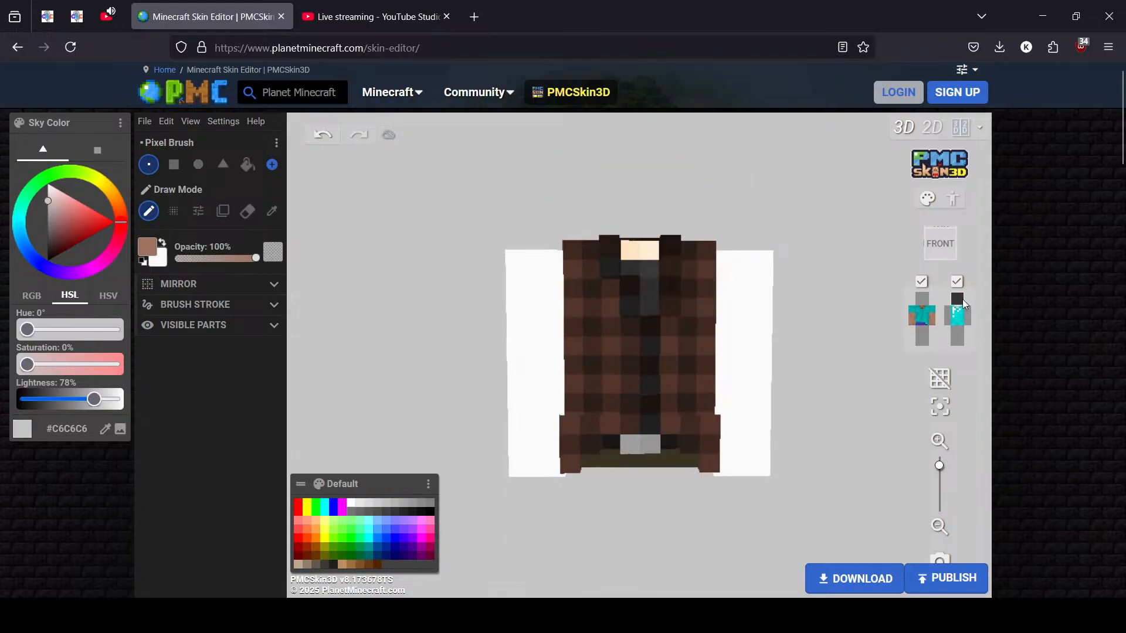
scroll(837, 319, up, 2)
click(956, 282)
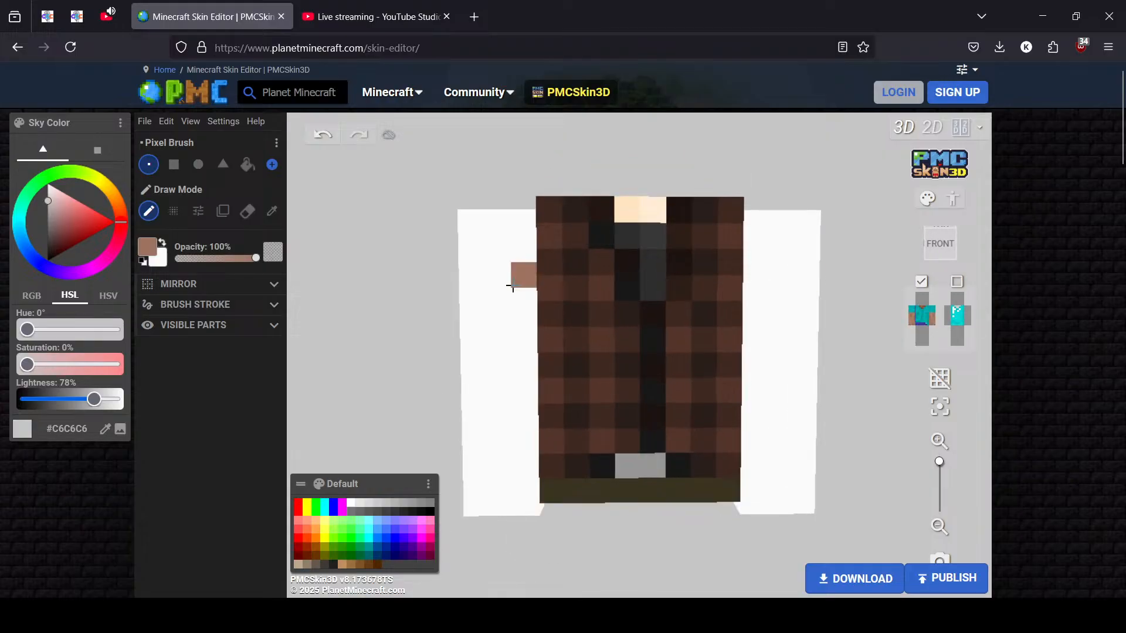
Sample the jacket's dark brown and paint a horizontal band across the lower part of both arms' fronts and outer sides
click(271, 217)
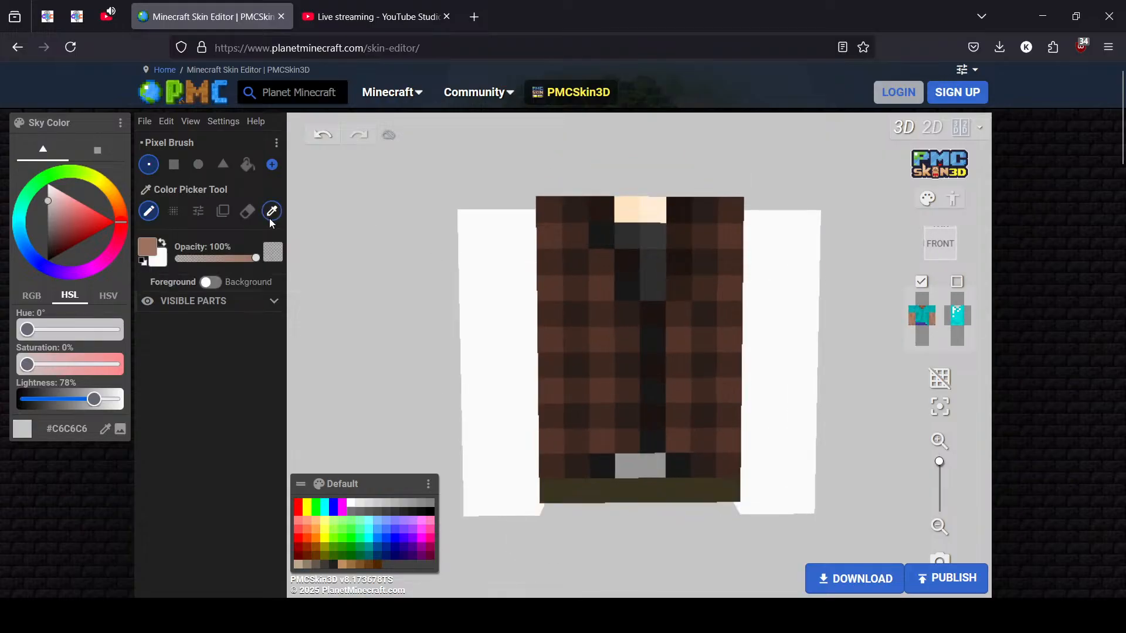
click(540, 213)
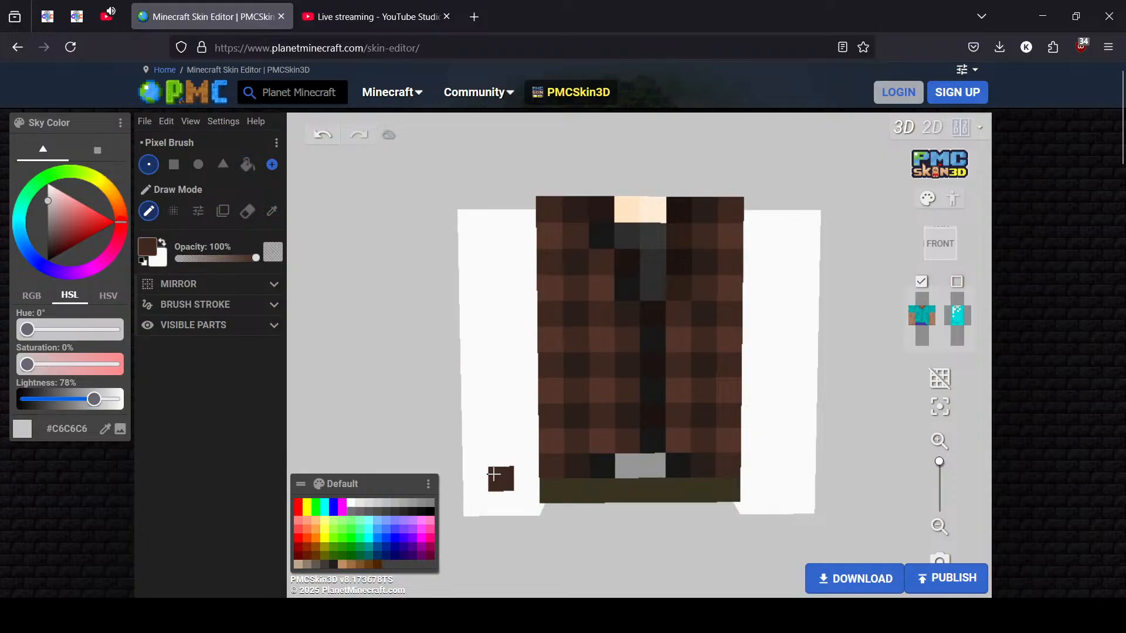
mouse_move(470, 464)
mouse_down()
mouse_move(512, 457)
mouse_move(520, 396)
mouse_move(500, 400)
mouse_move(488, 426)
mouse_up()
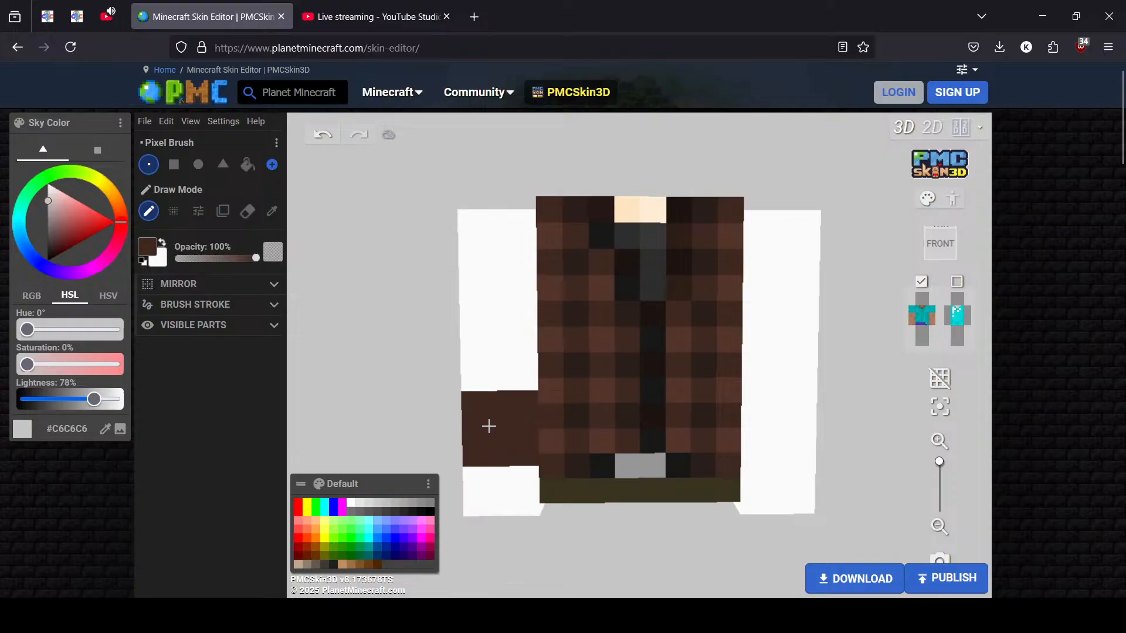
mouse_move(739, 465)
mouse_down()
mouse_move(749, 422)
mouse_move(799, 422)
mouse_move(778, 421)
mouse_up()
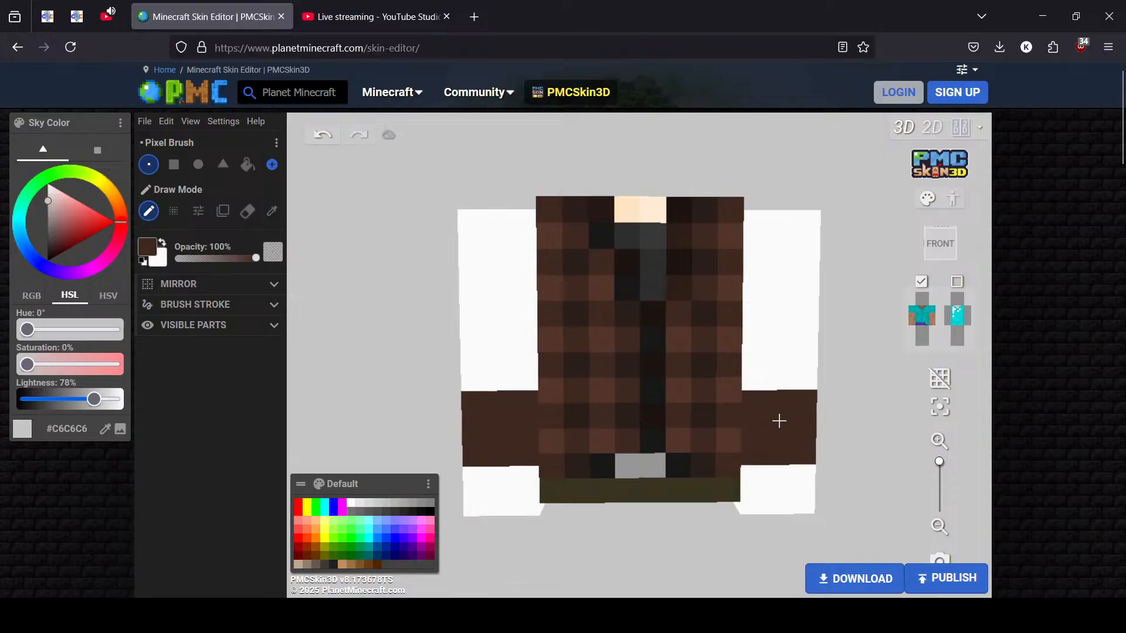
drag(447, 352, 490, 396)
drag(483, 435, 460, 423)
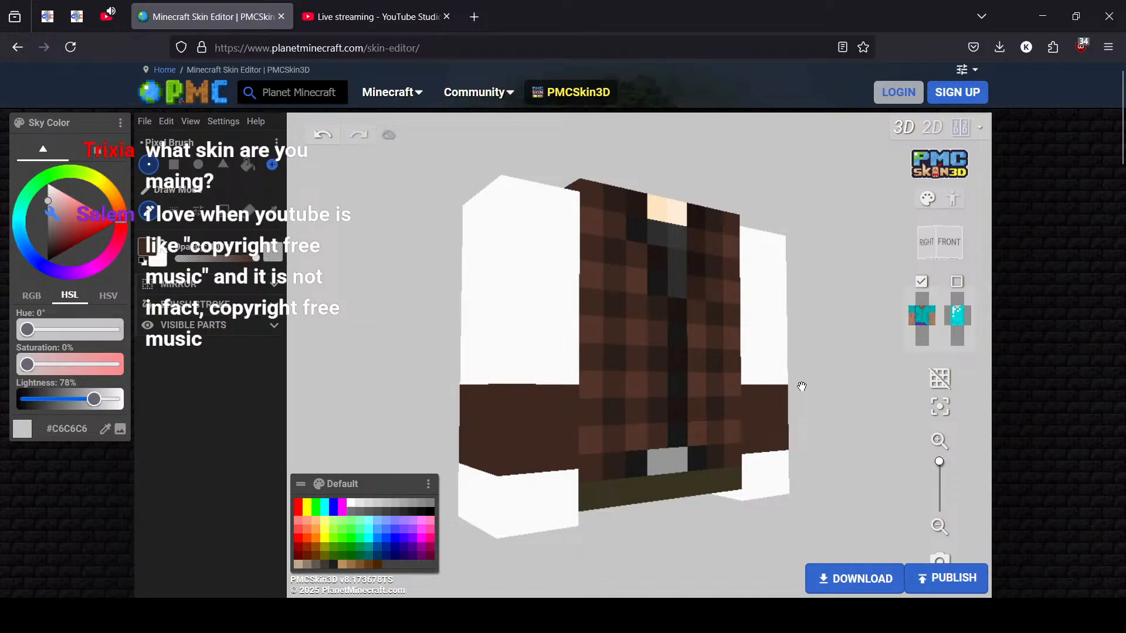
drag(821, 322, 746, 349)
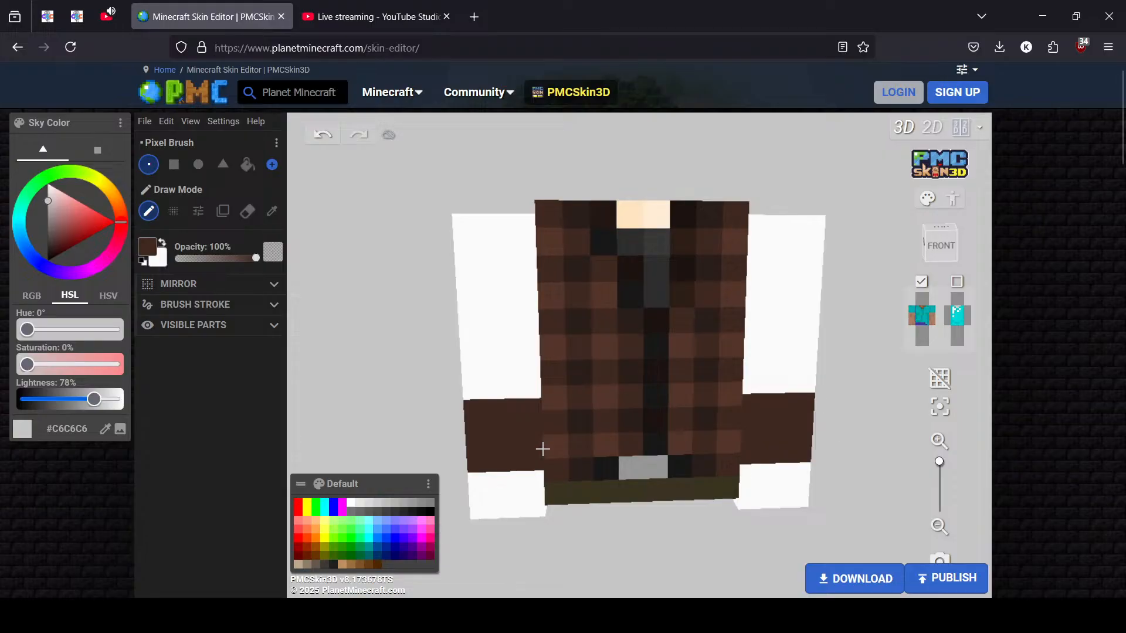
Hide the torso and extend the dark brown bands around the back faces of both arms
drag(359, 454, 767, 410)
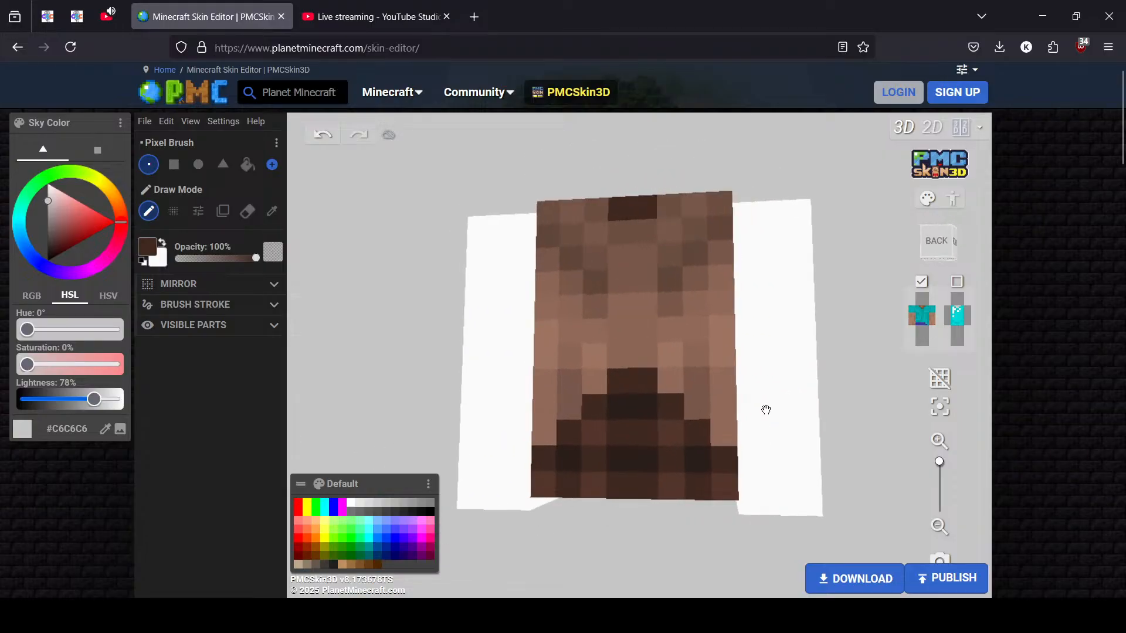
mouse_move(864, 419)
mouse_down()
mouse_move(786, 412)
mouse_move(731, 389)
mouse_move(716, 452)
mouse_move(733, 419)
mouse_up()
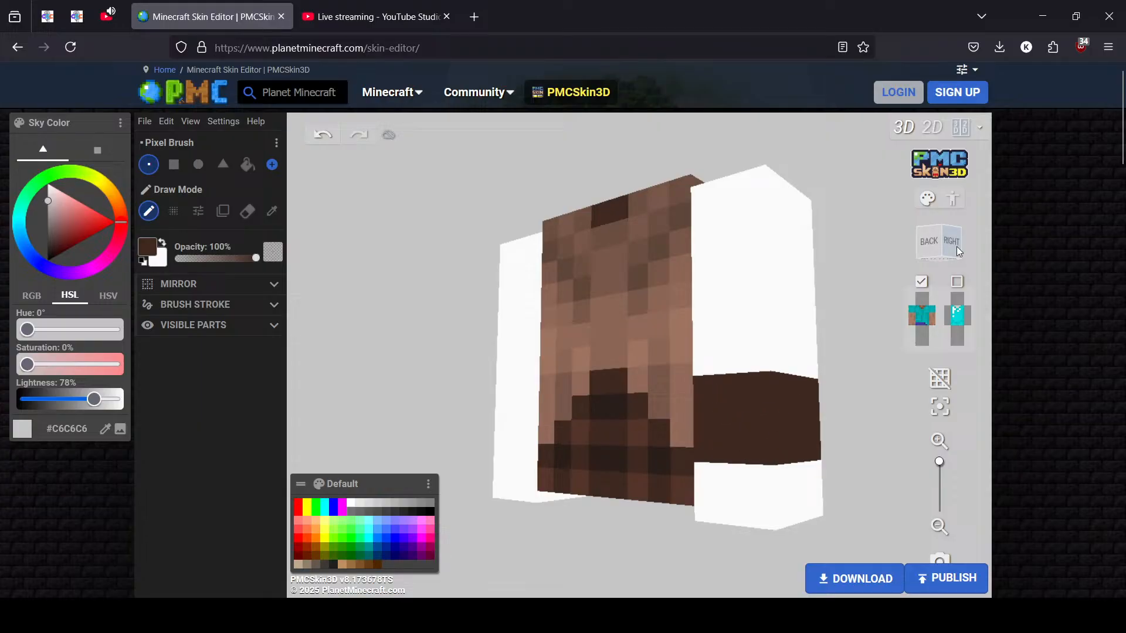
click(921, 316)
mouse_move(615, 422)
mouse_down()
mouse_move(790, 429)
mouse_move(698, 437)
mouse_move(695, 410)
mouse_move(711, 396)
mouse_move(707, 416)
mouse_move(550, 420)
mouse_move(472, 437)
mouse_move(476, 399)
mouse_move(504, 392)
mouse_move(498, 411)
mouse_move(556, 438)
mouse_up()
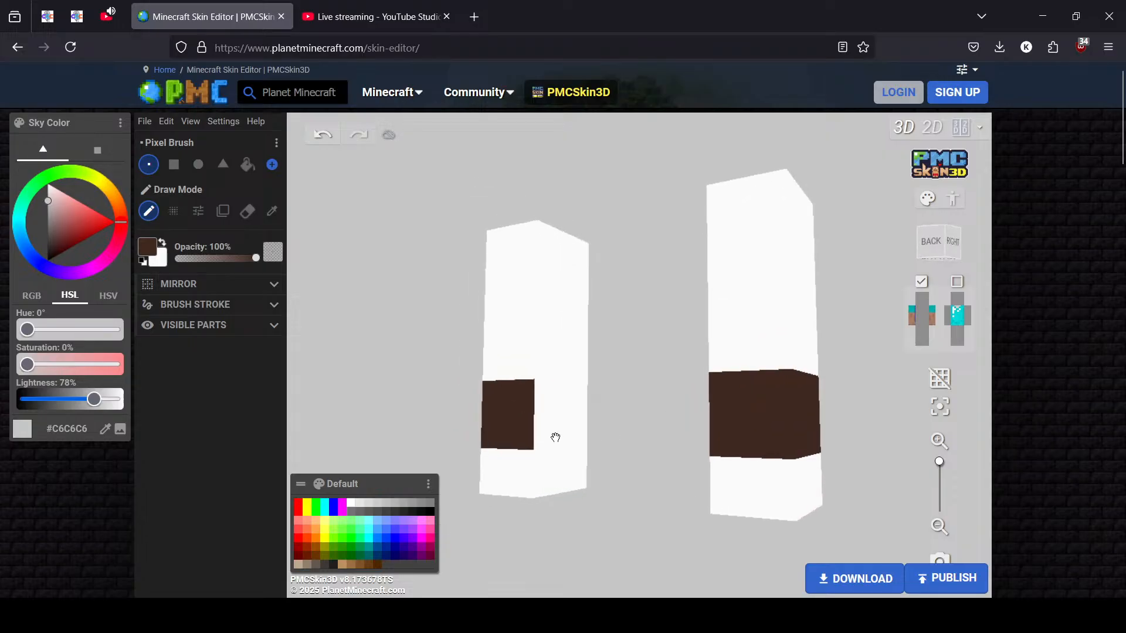
mouse_move(545, 394)
mouse_down()
mouse_move(575, 429)
mouse_move(543, 424)
mouse_move(555, 417)
mouse_up()
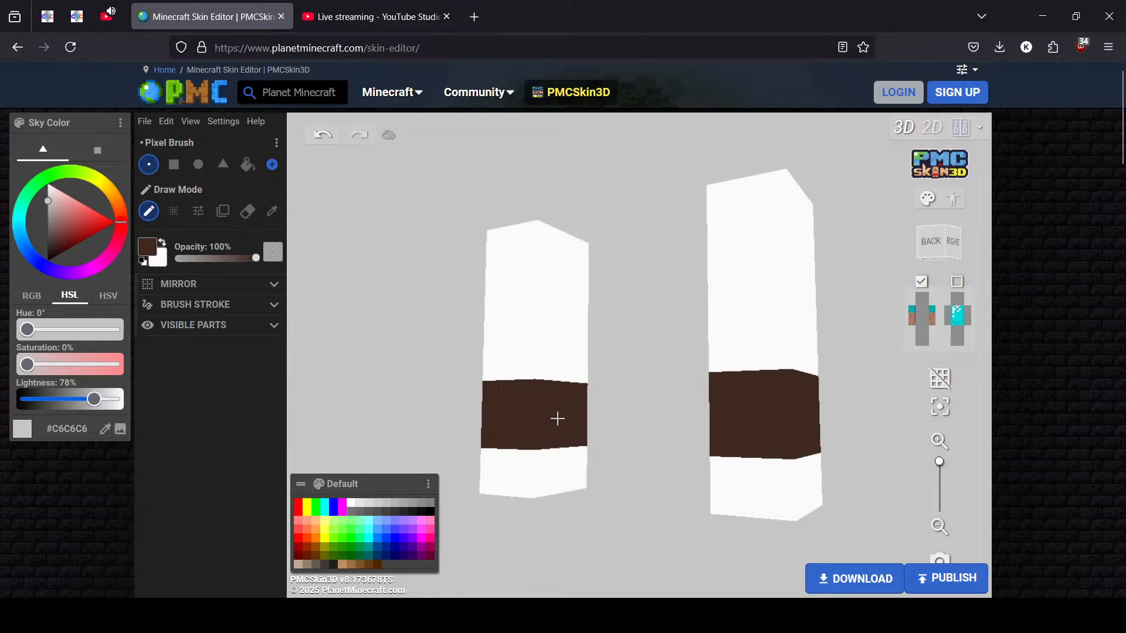
Complete the dark brown bands on the inner sides of both arms and make the torso visible again
drag(438, 424, 733, 422)
click(663, 386)
mouse_move(663, 386)
mouse_down()
mouse_move(588, 390)
mouse_move(588, 440)
mouse_move(666, 410)
mouse_move(606, 413)
mouse_up()
drag(526, 439, 776, 433)
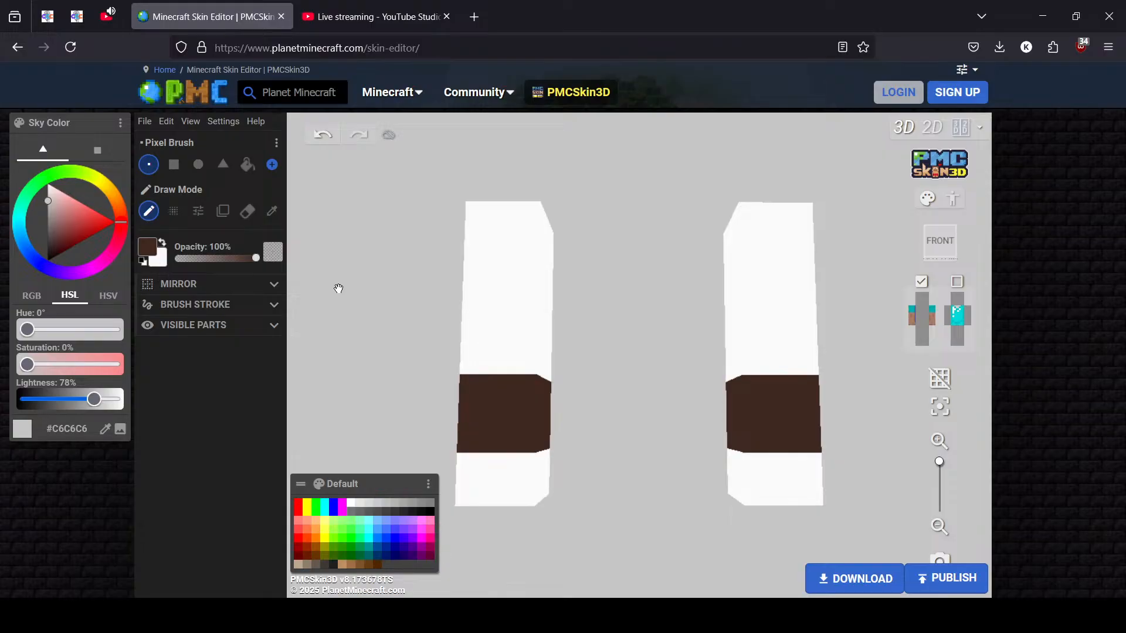
scroll(633, 409, up, 3)
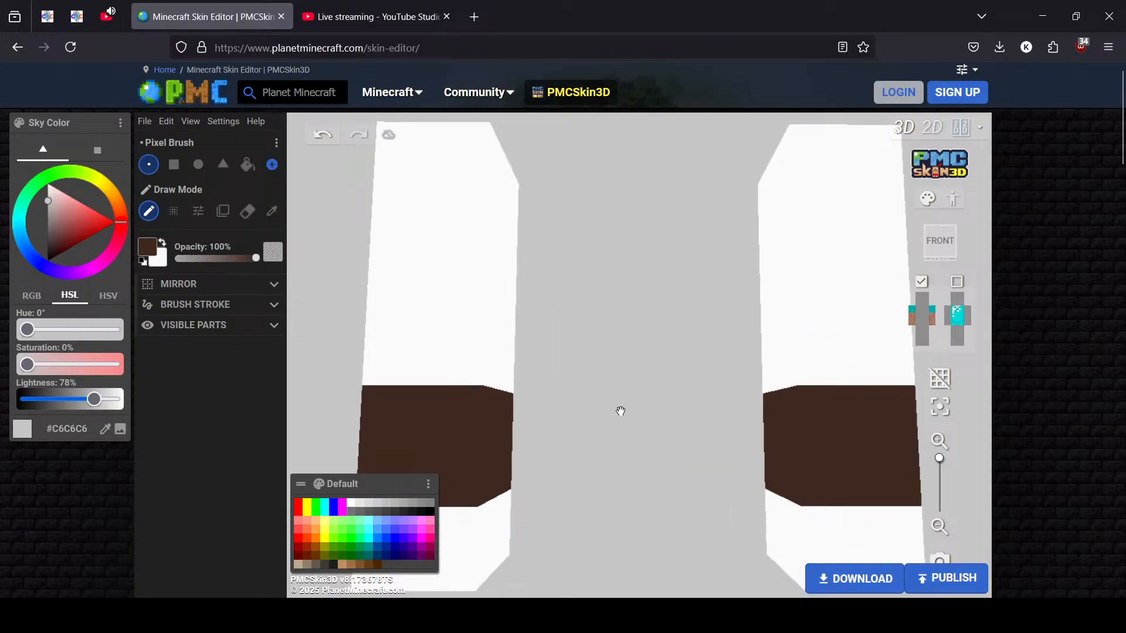
scroll(611, 411, down, 3)
drag(612, 411, 703, 416)
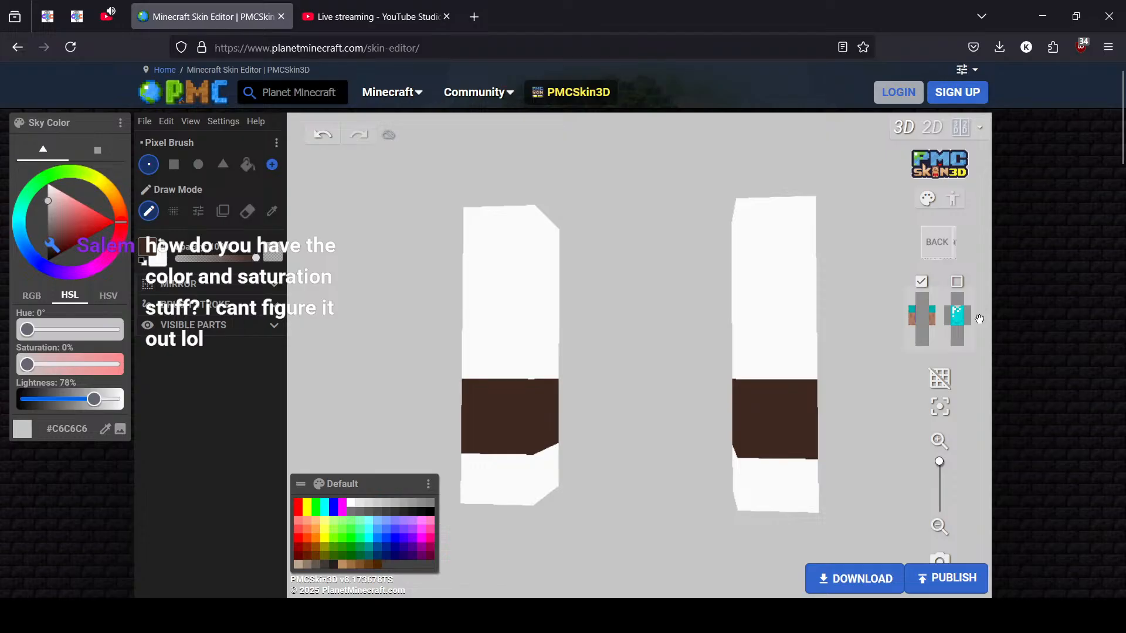
click(921, 315)
Paint the white arm ends below the bands, including their undersides, in the same dark brown
drag(858, 408, 461, 353)
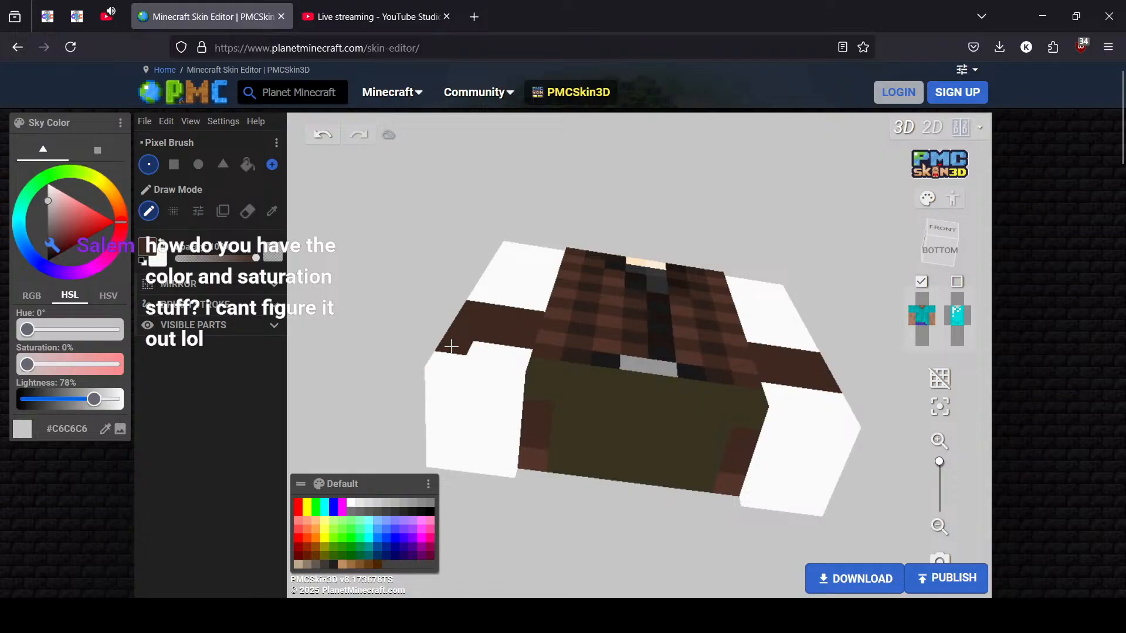
click(447, 362)
mouse_move(446, 360)
mouse_down()
mouse_move(452, 377)
mouse_move(502, 397)
mouse_move(507, 452)
mouse_move(433, 453)
mouse_move(435, 403)
mouse_move(485, 350)
mouse_move(507, 381)
mouse_up()
drag(880, 429, 844, 419)
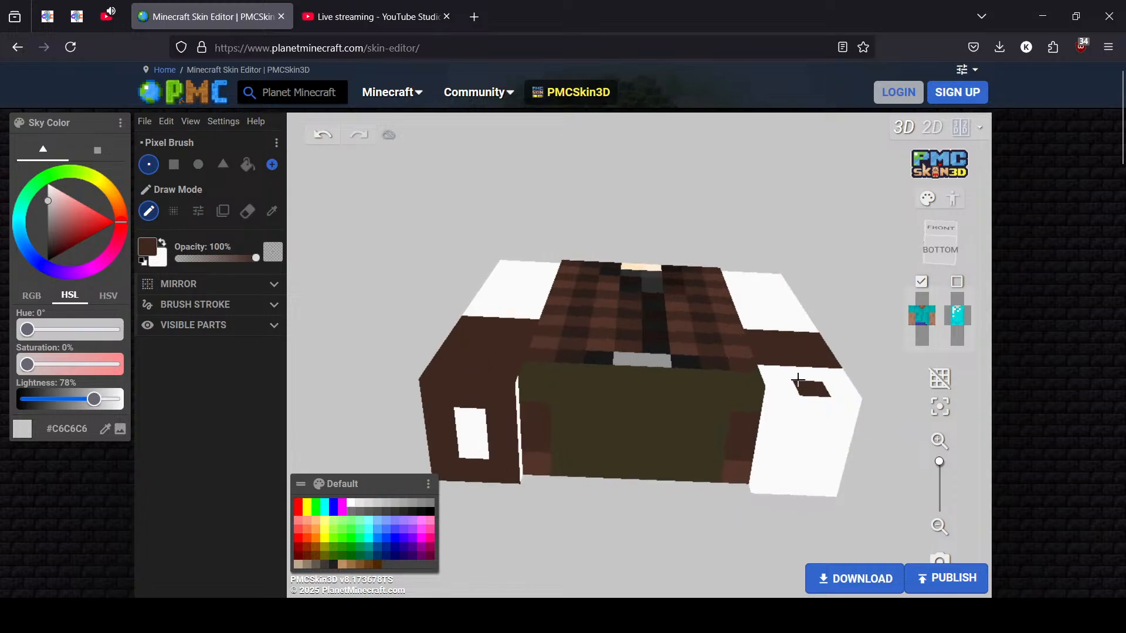
mouse_move(772, 389)
mouse_down()
mouse_move(773, 454)
mouse_move(794, 484)
mouse_move(836, 434)
mouse_move(800, 381)
mouse_move(843, 396)
mouse_move(676, 531)
mouse_up()
mouse_move(630, 463)
mouse_down()
mouse_move(648, 480)
mouse_move(729, 490)
mouse_move(680, 470)
mouse_up()
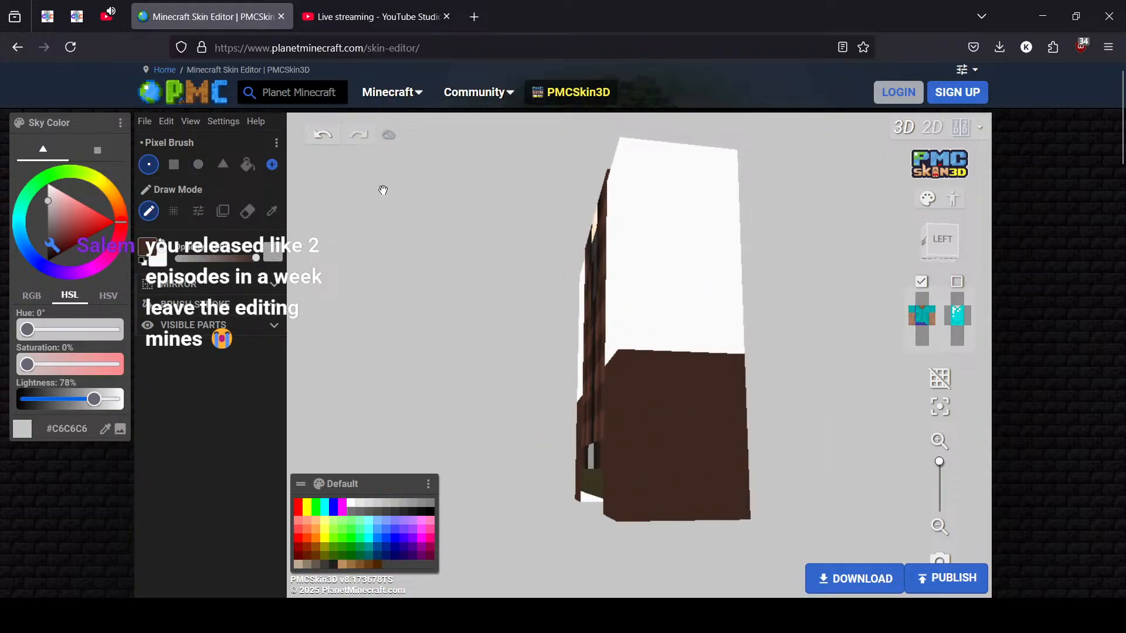
Select the Paint Bucket tool and close the Sky Color panel
click(251, 166)
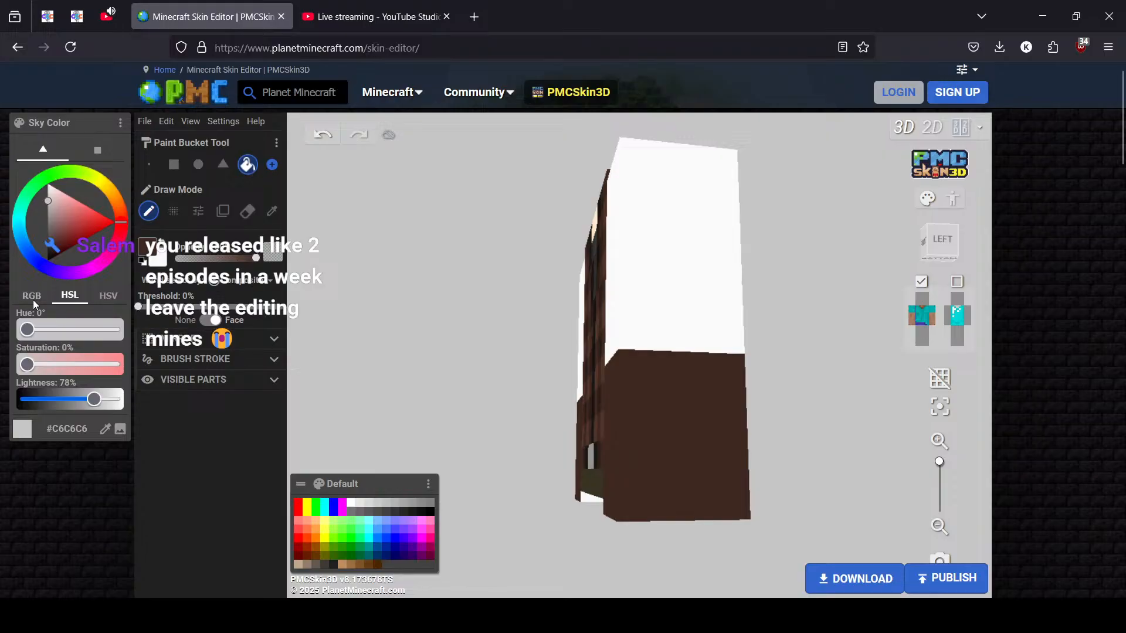
drag(89, 131, 364, 228)
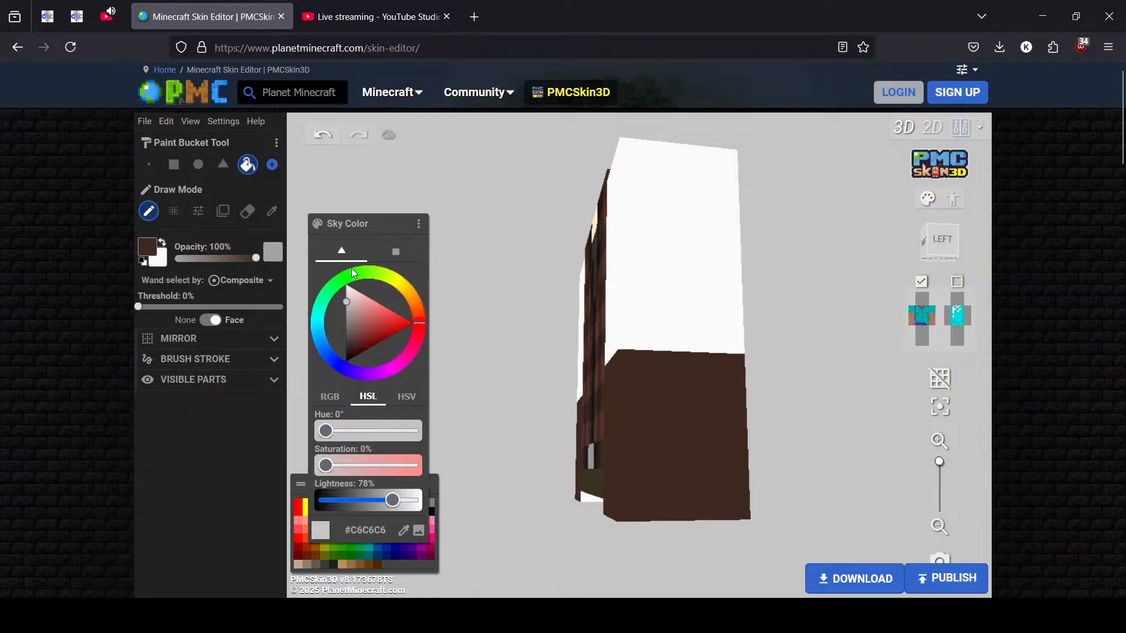
click(418, 224)
click(434, 267)
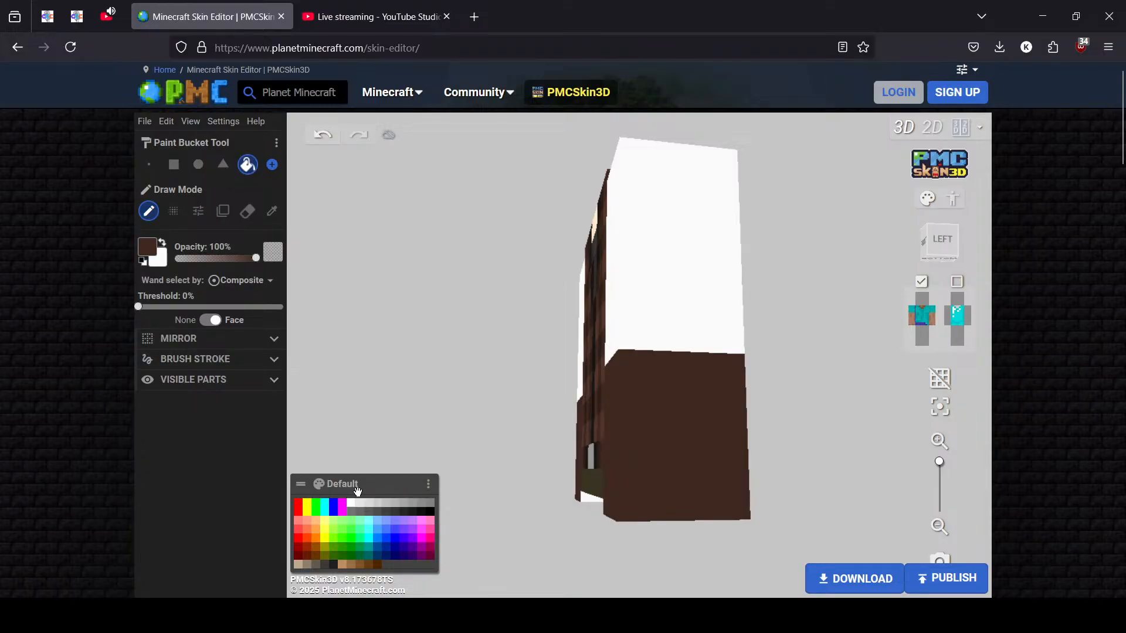
Open the Foreground Color panel beside the tool options with its HSL sliders collapsed, and activate the Color Picker tool
click(148, 247)
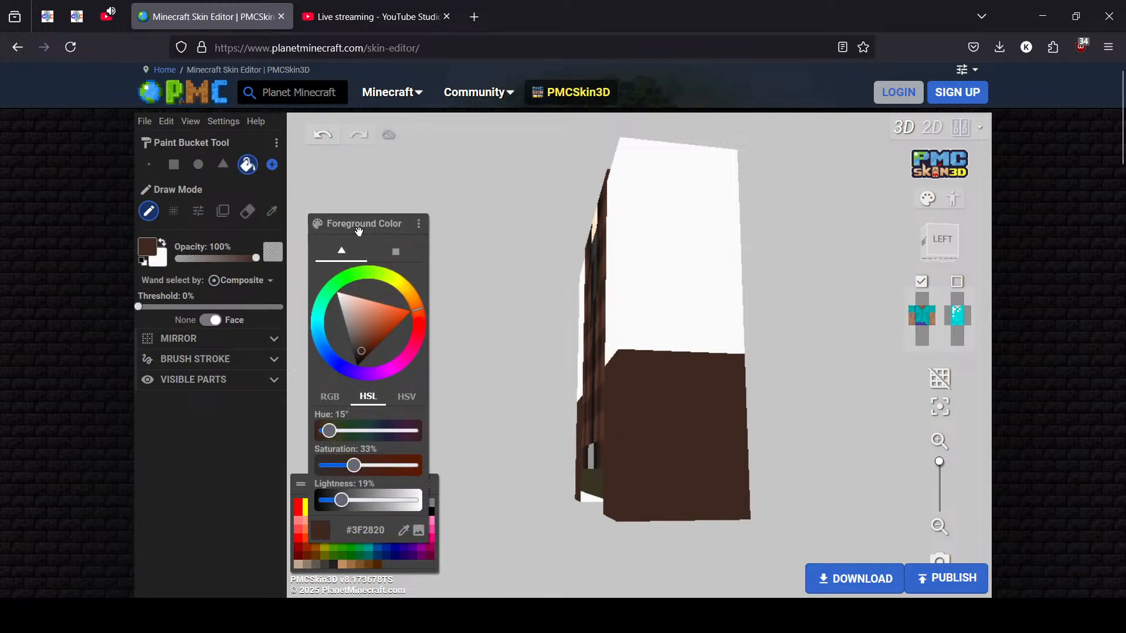
drag(359, 231, 61, 120)
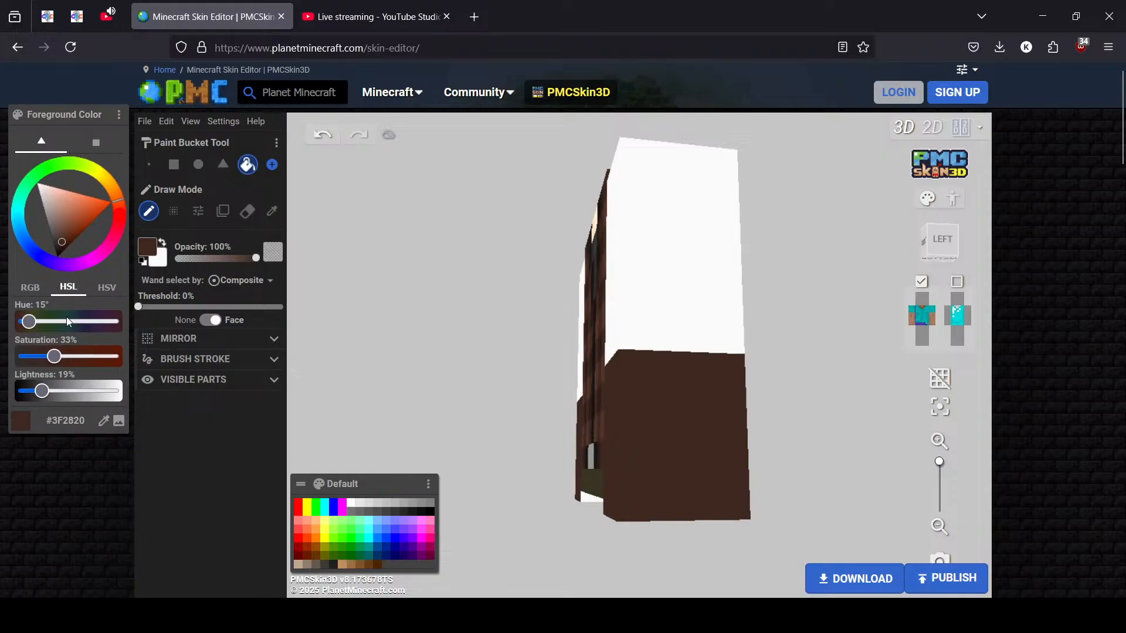
click(68, 287)
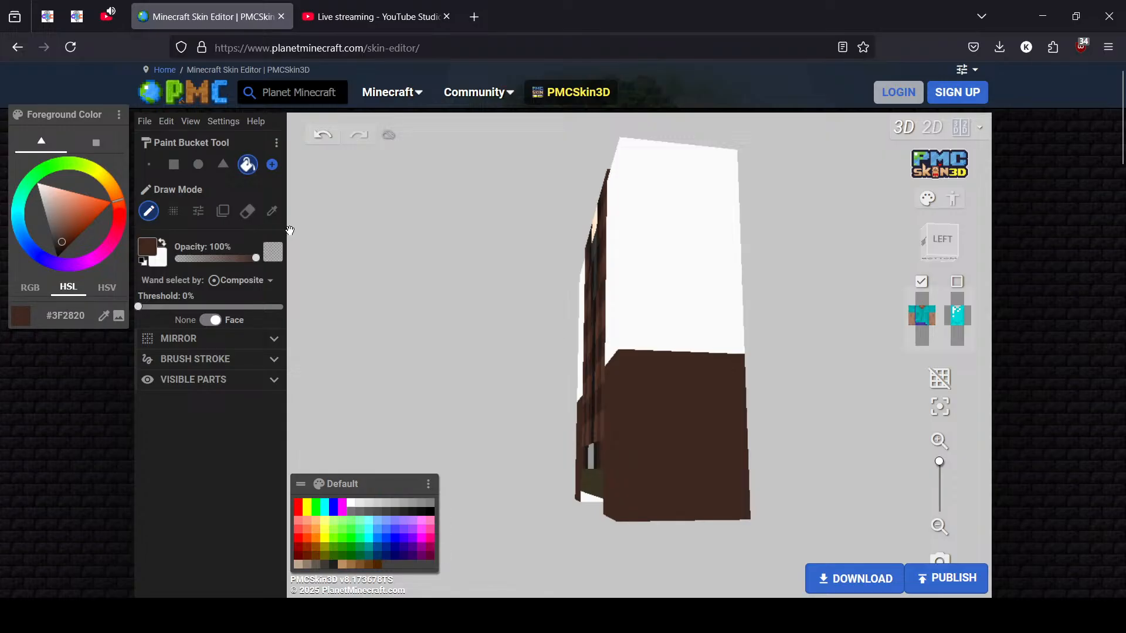
key(i)
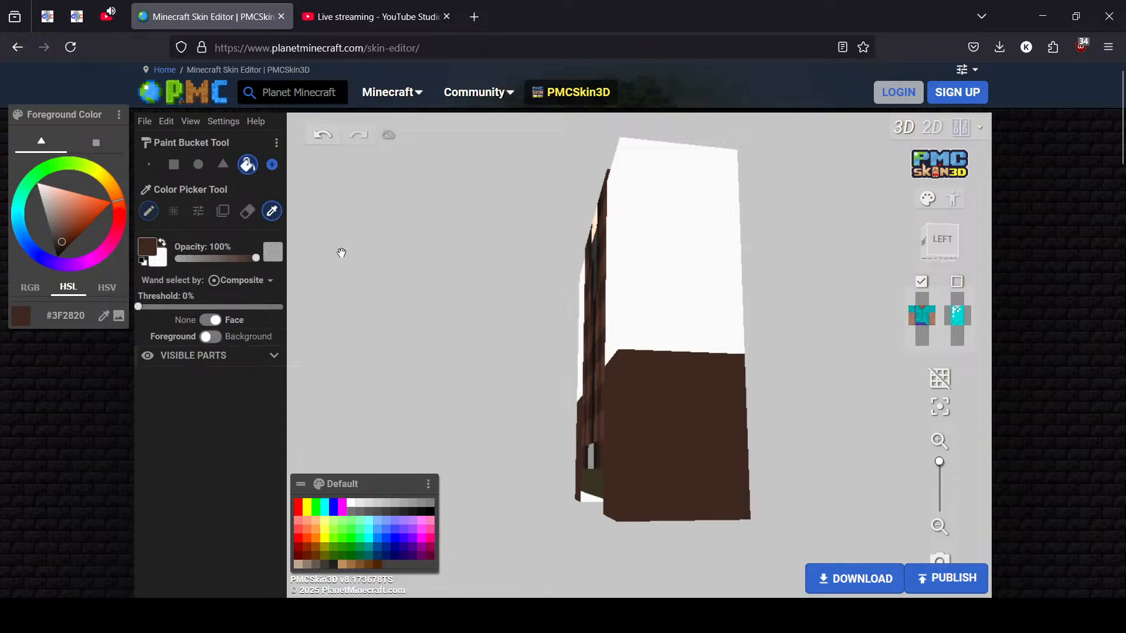
Shift the foreground color's hue on the wheel, sample the arm's dark brown #3F2820 again and return to Draw Mode
click(149, 211)
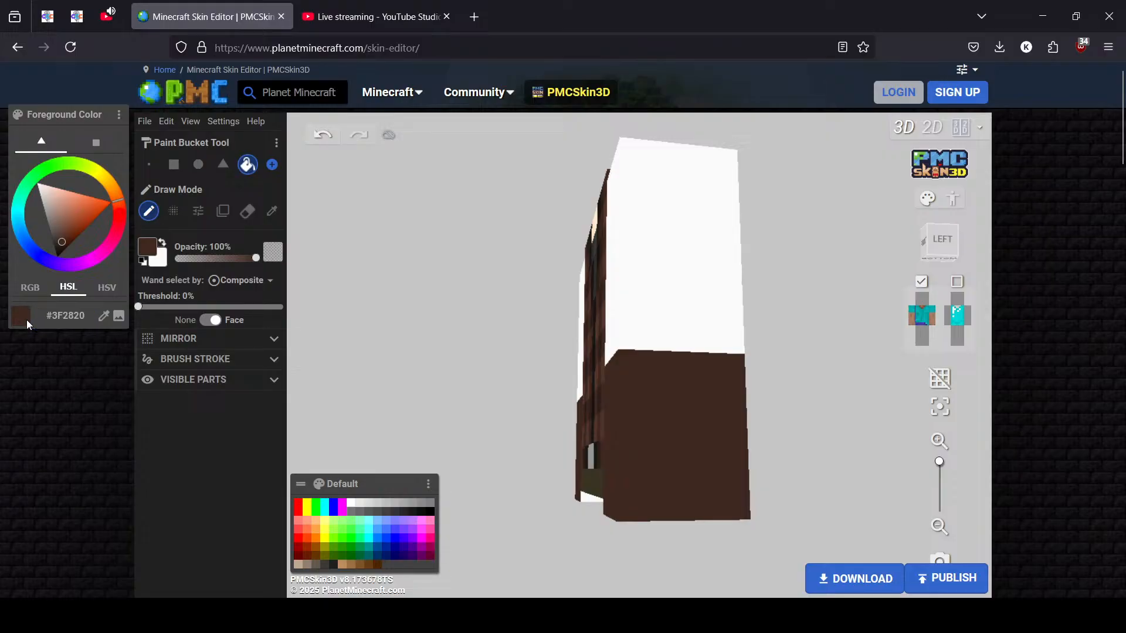
click(122, 220)
click(103, 316)
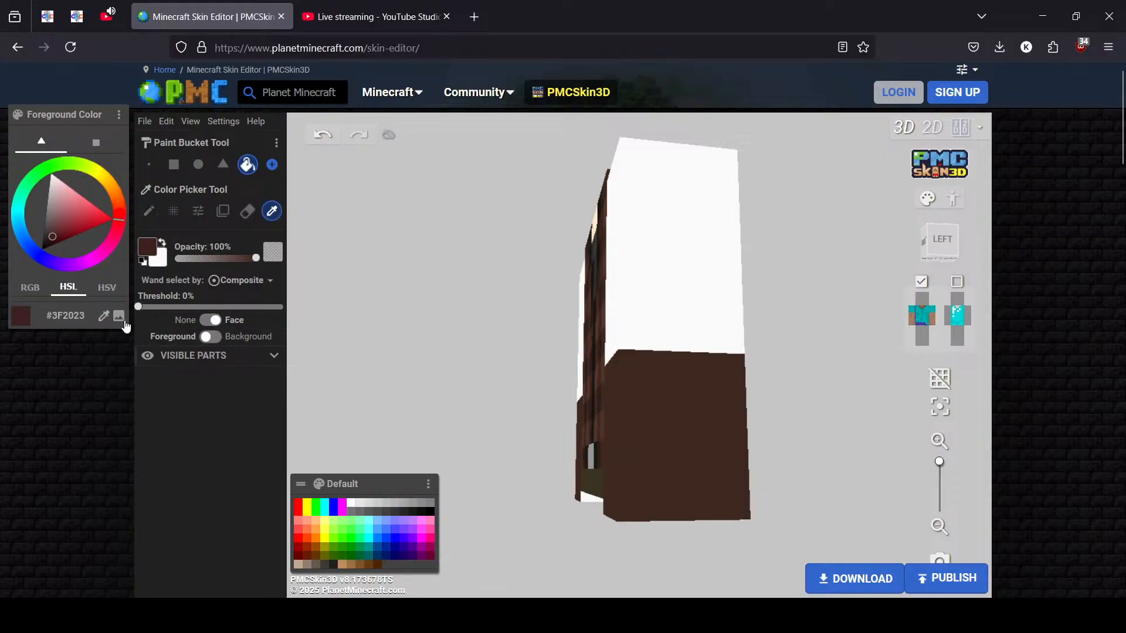
click(696, 437)
click(147, 212)
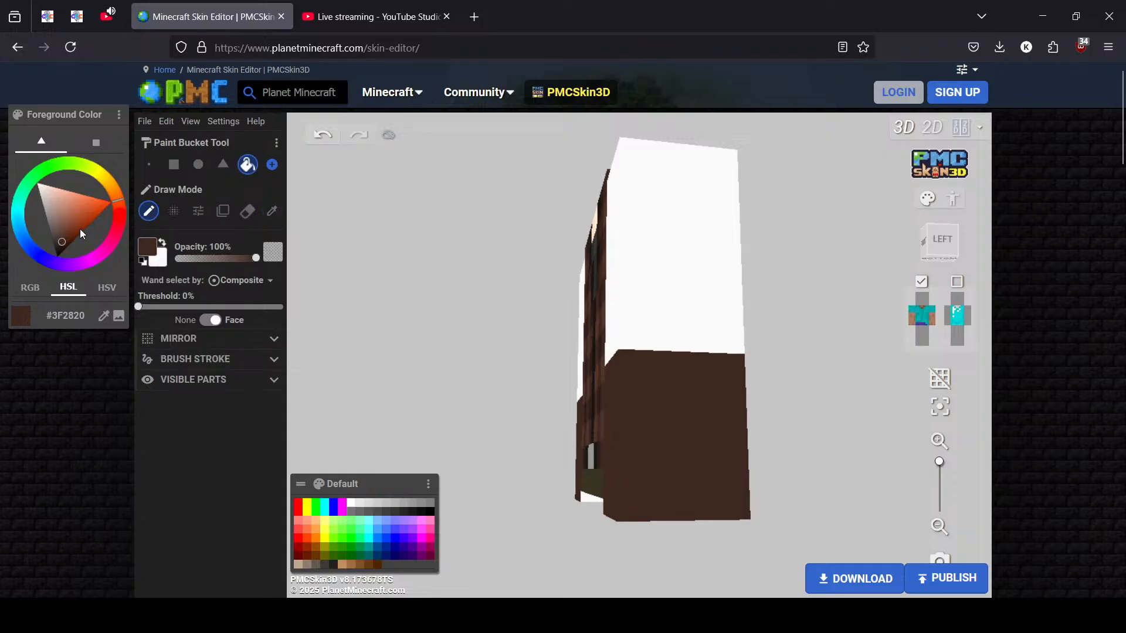
Close the Foreground Color panel and reopen it with its HSL sliders expanded
click(85, 146)
click(120, 116)
click(119, 116)
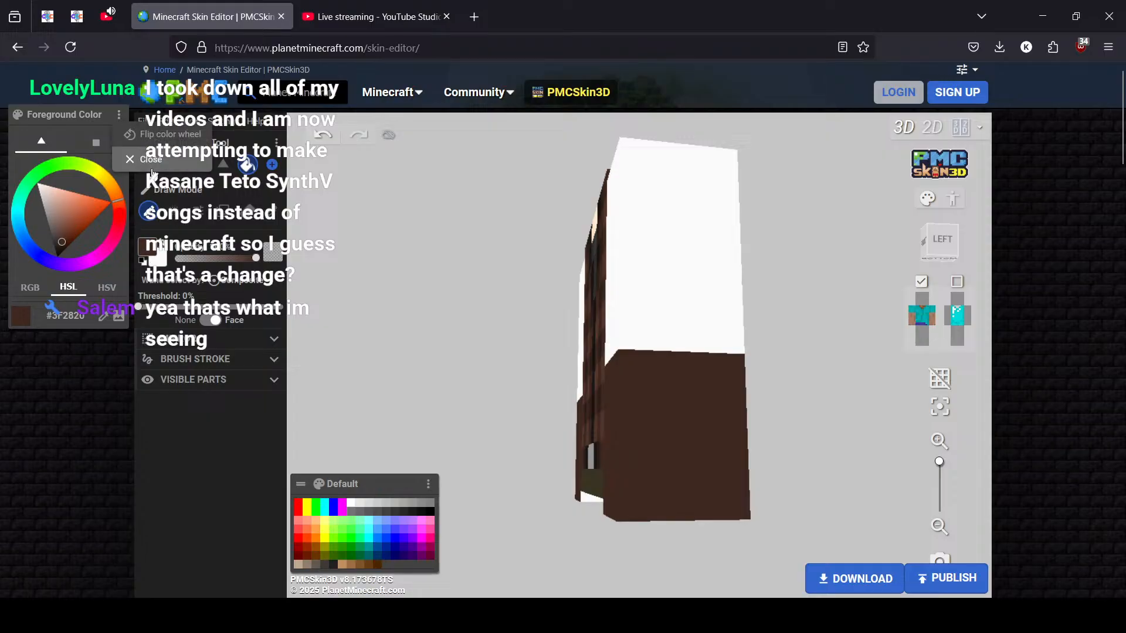
click(139, 251)
click(144, 253)
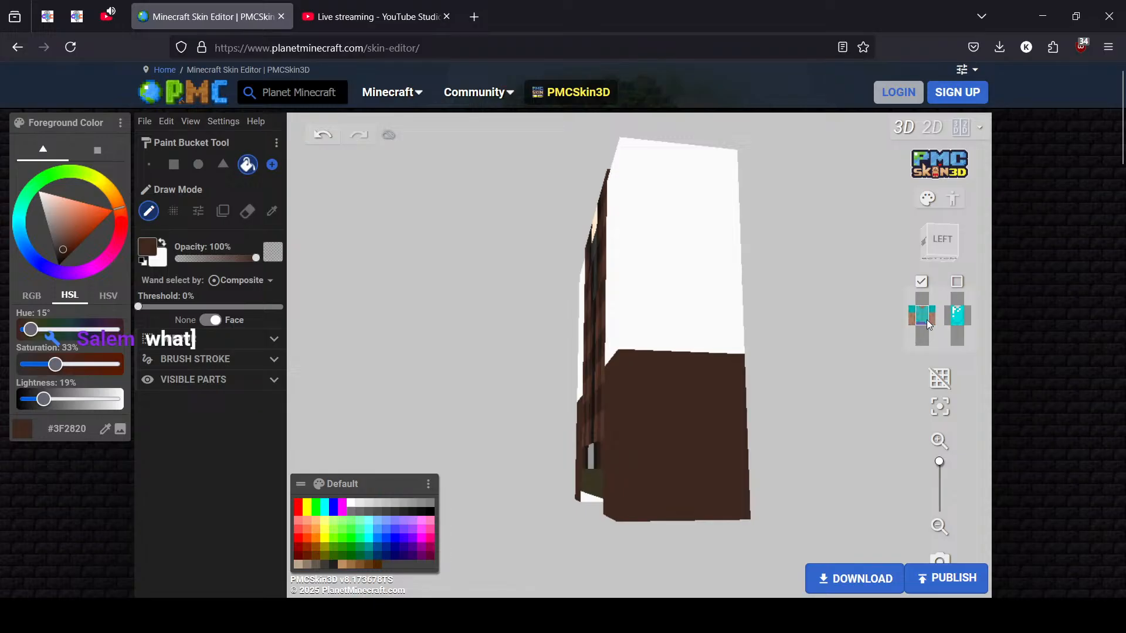
Hide the torso and fill the remaining white sections below the bands on both arms with dark brown #3F2820
drag(847, 348, 760, 361)
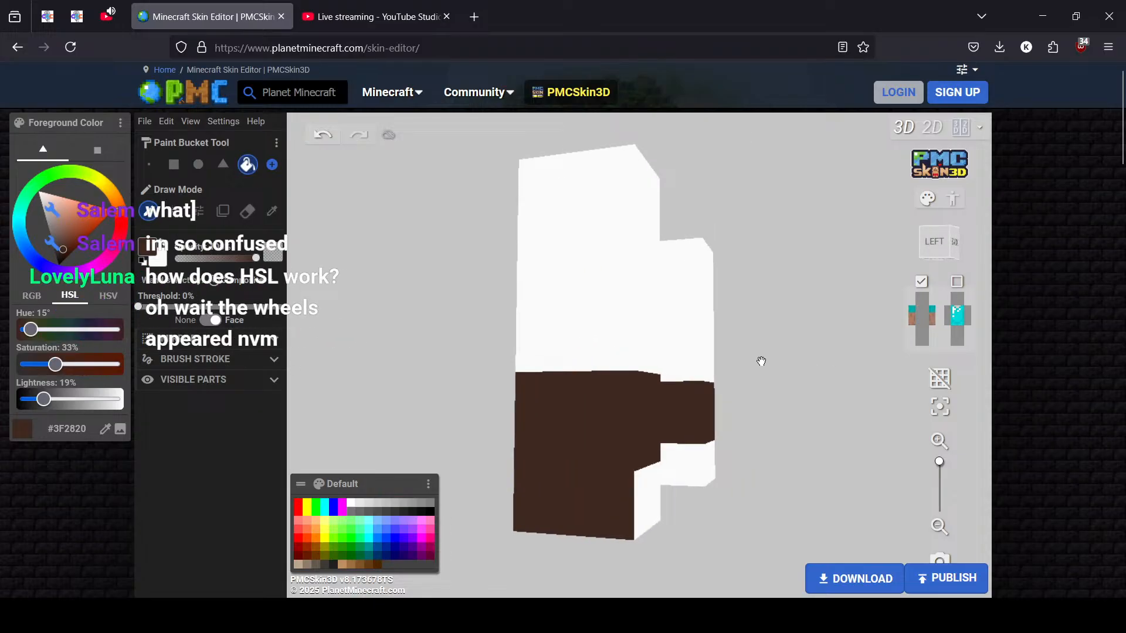
drag(867, 352, 729, 326)
drag(500, 480, 494, 466)
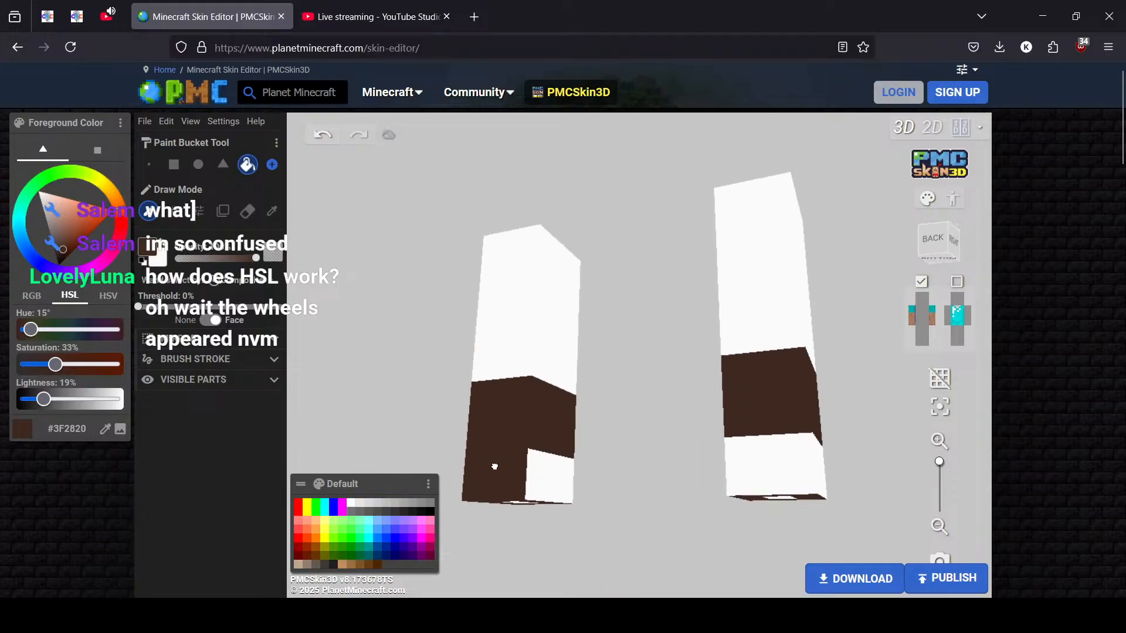
click(529, 466)
drag(678, 469, 447, 471)
click(512, 468)
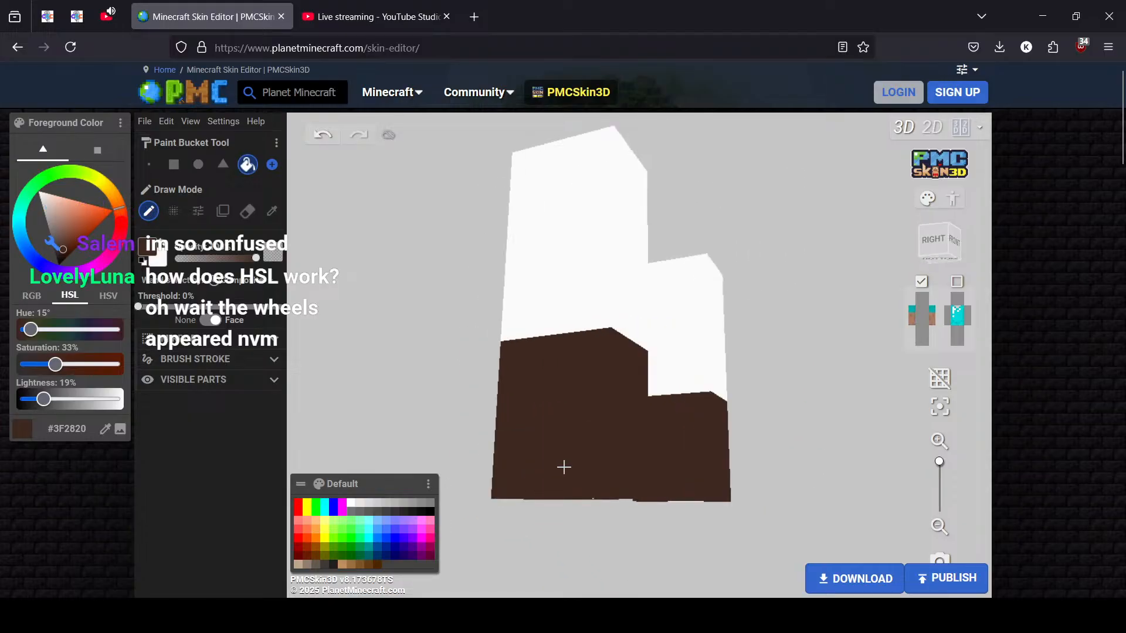
drag(564, 467, 543, 477)
drag(871, 455, 456, 463)
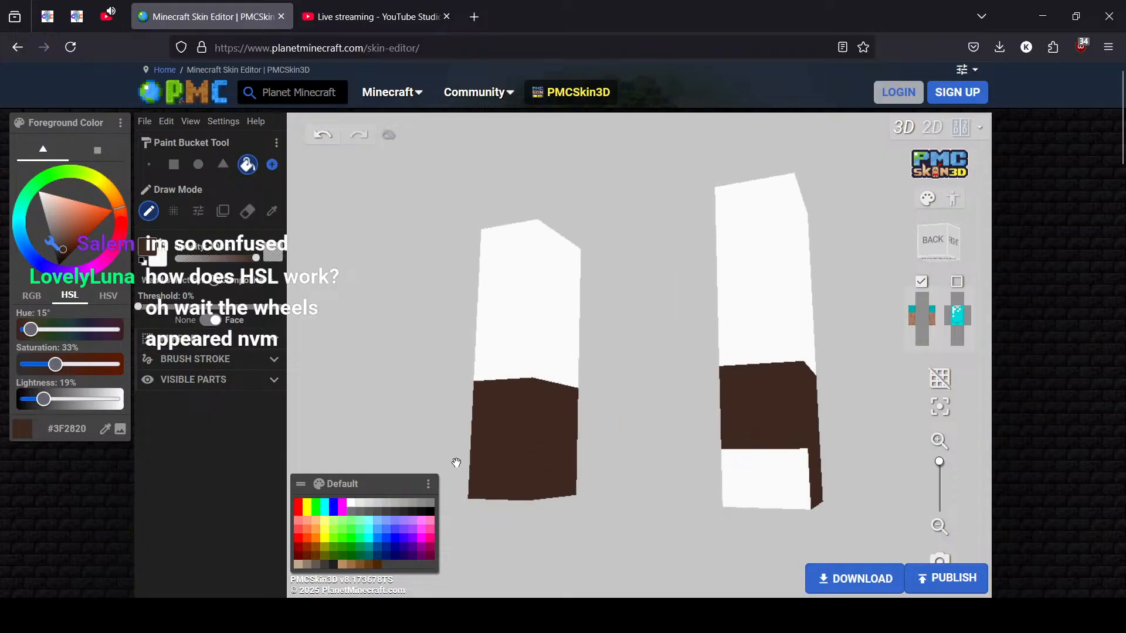
click(777, 464)
drag(779, 463, 490, 467)
drag(587, 445, 516, 370)
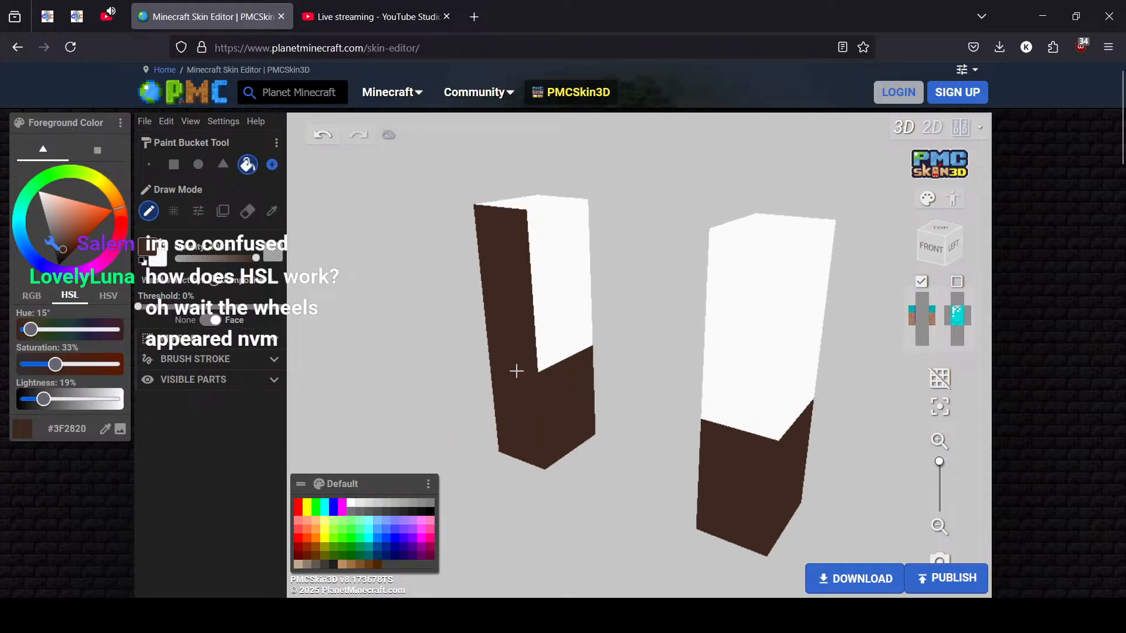
Fill the white upper faces and tops of both arms with the same dark brown and show the torso again
click(555, 294)
click(538, 206)
click(778, 304)
click(775, 226)
click(799, 296)
drag(850, 322, 425, 343)
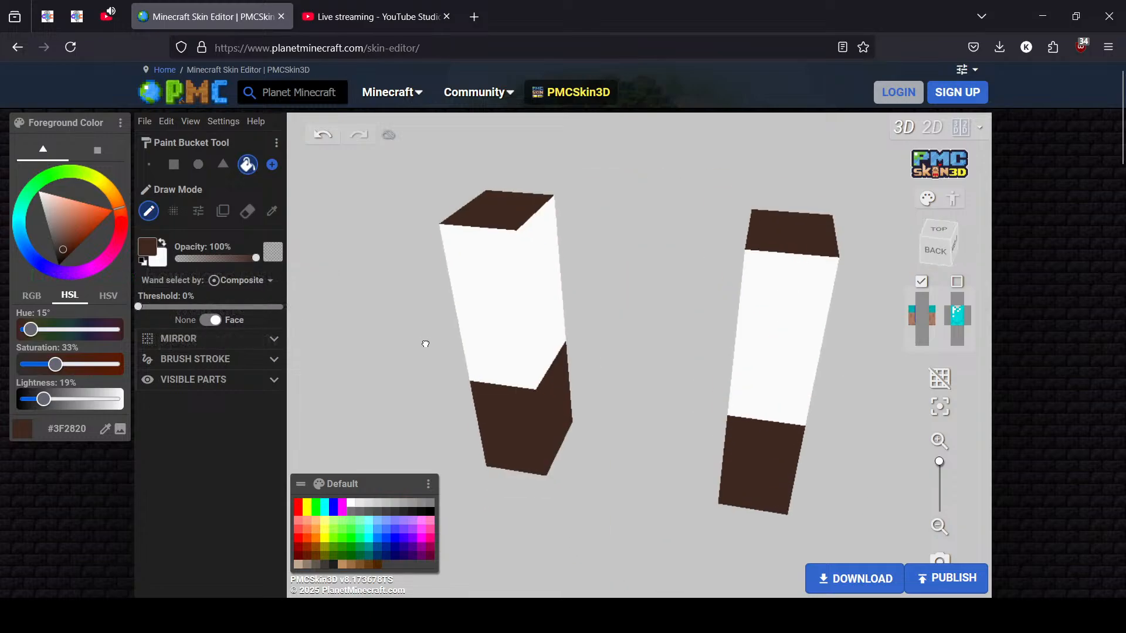
click(553, 319)
click(764, 322)
drag(764, 322, 837, 329)
click(922, 314)
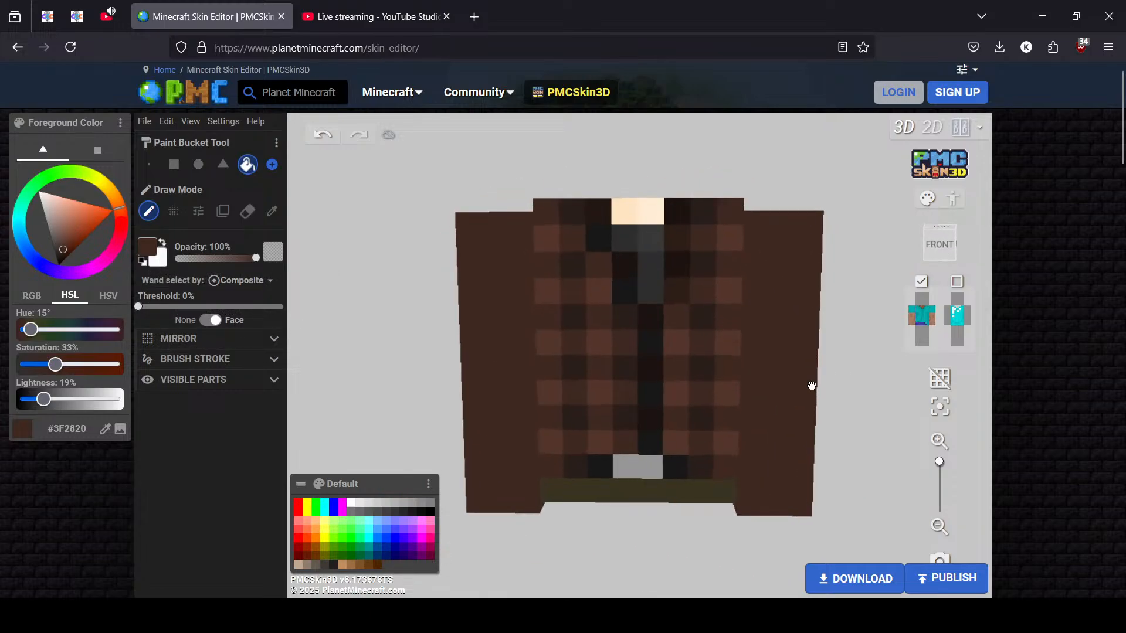
Sample the jacket's lighter brown #54352A and paint a column of alternating pixels down the front of the character's right arm
click(271, 211)
click(551, 294)
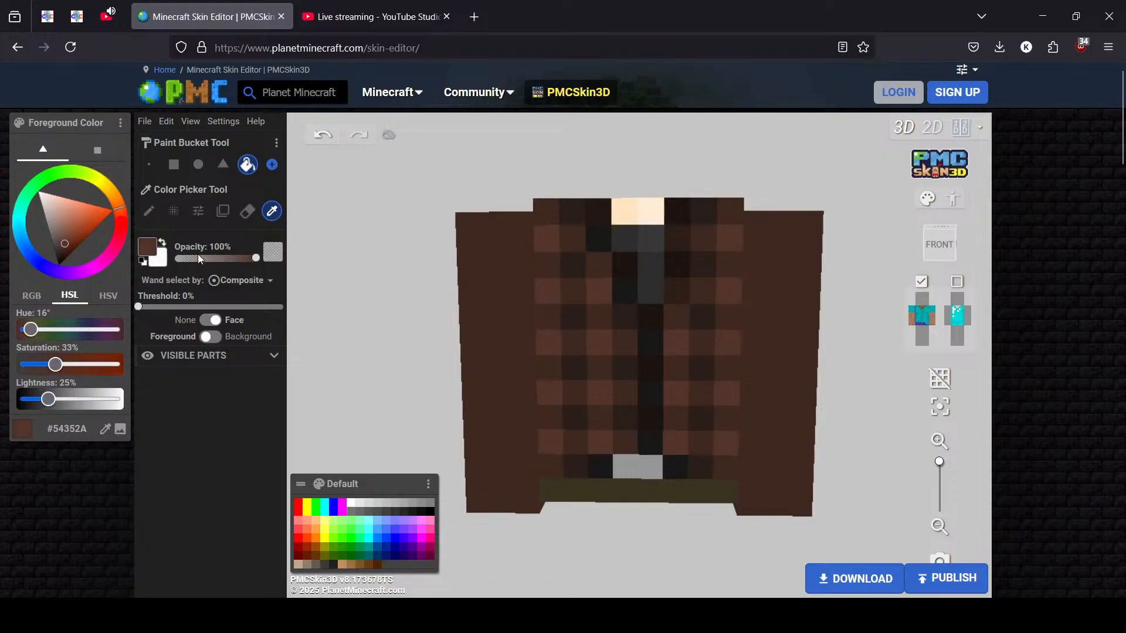
click(149, 211)
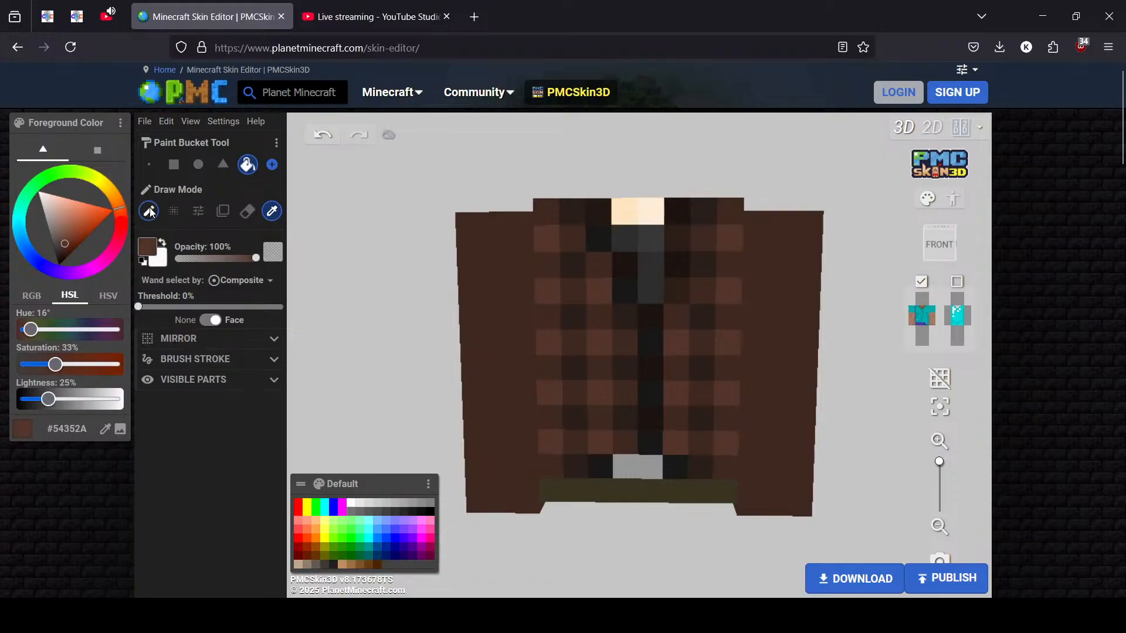
click(498, 250)
click(498, 299)
click(498, 351)
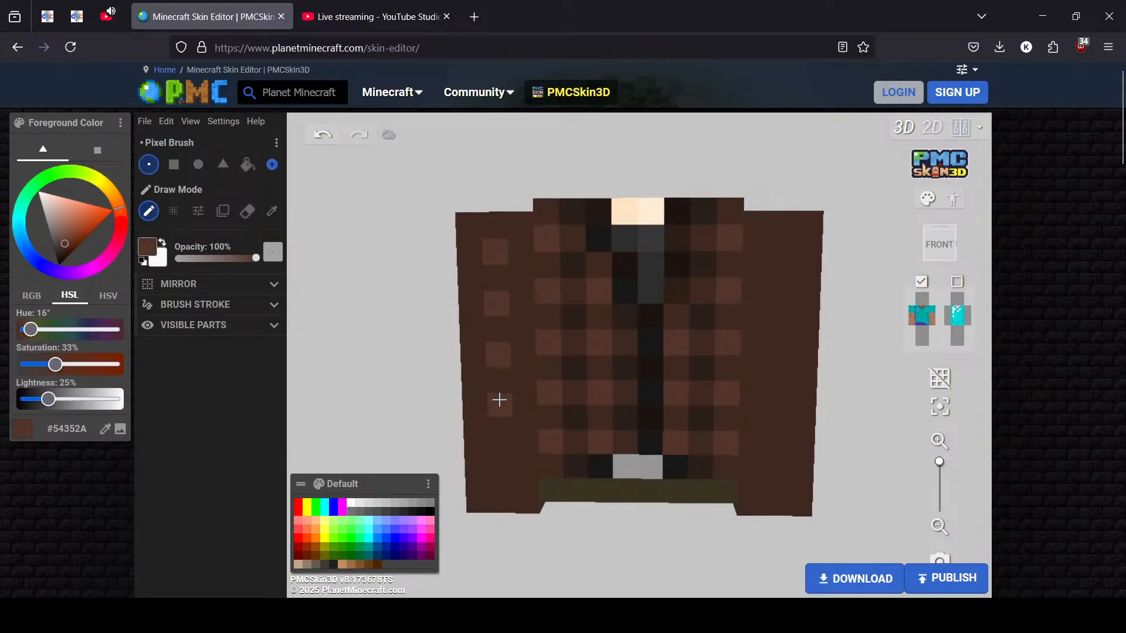
click(500, 400)
click(500, 450)
click(503, 499)
Paint a matching column of alternating lighter brown pixels down the front of the character's left arm
mouse_move(513, 528)
mouse_down()
mouse_move(525, 477)
mouse_move(516, 455)
mouse_up()
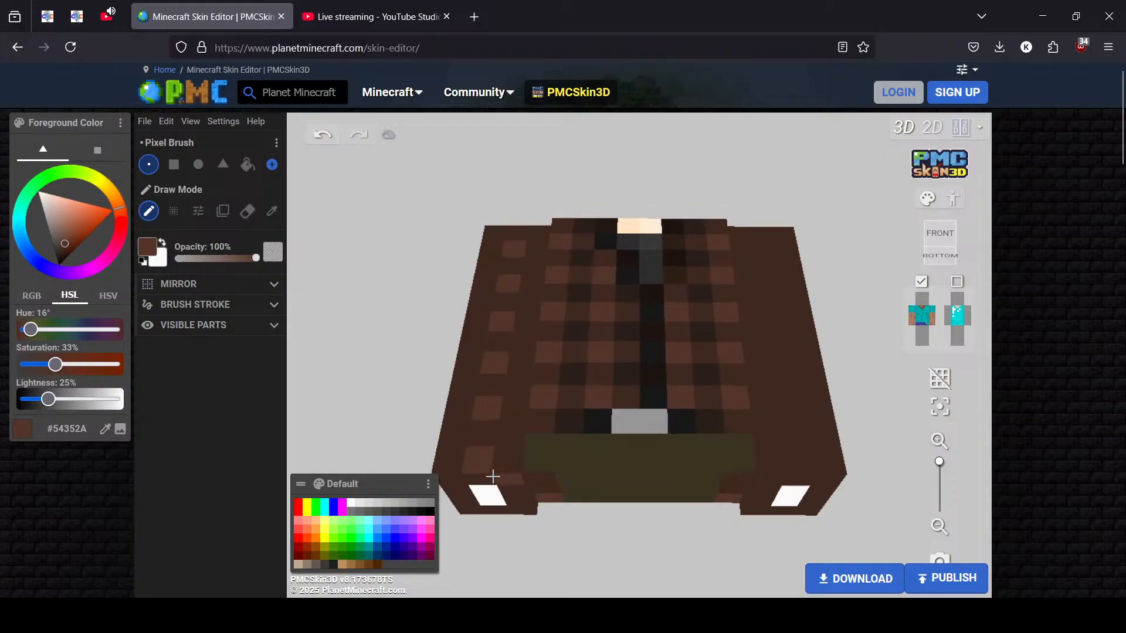
click(786, 459)
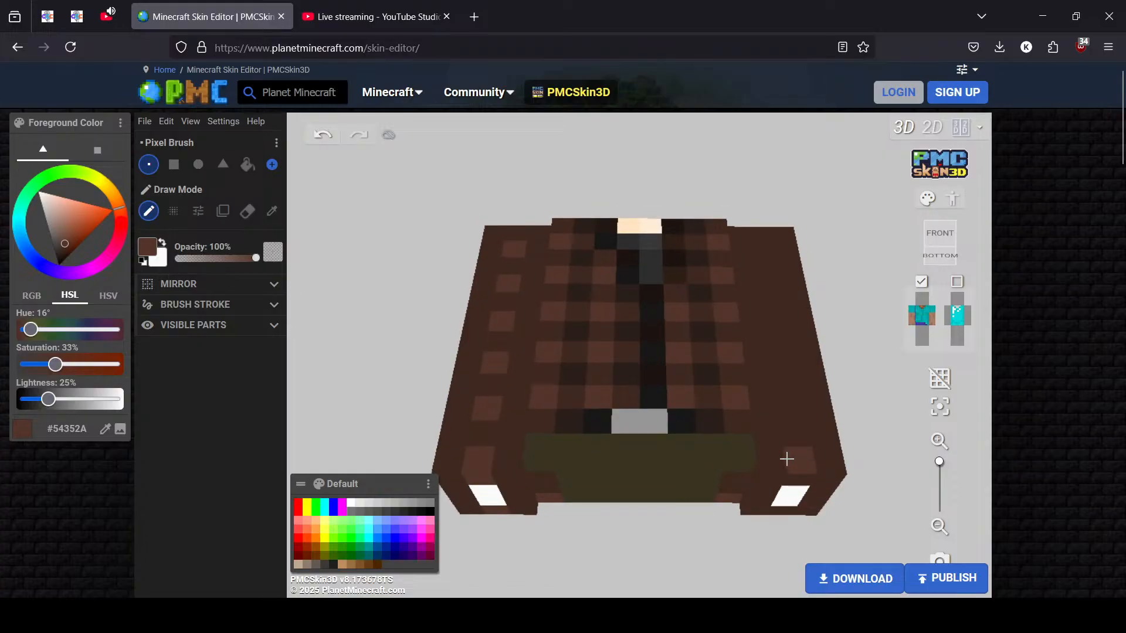
click(796, 477)
click(794, 417)
drag(859, 407, 859, 470)
click(778, 407)
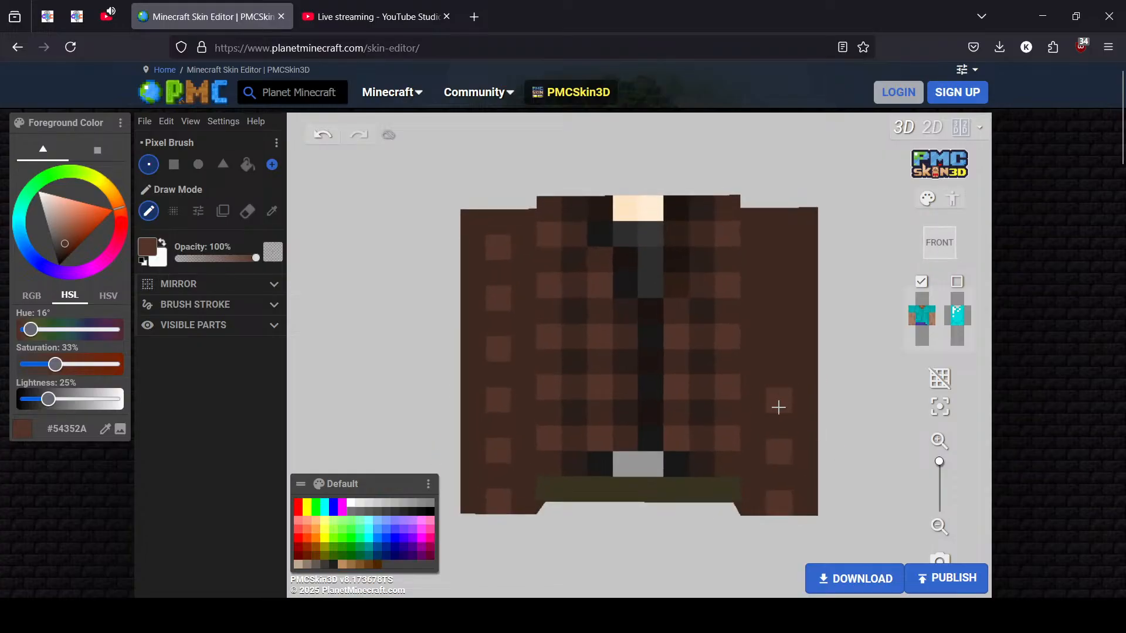
click(779, 349)
click(779, 298)
click(777, 251)
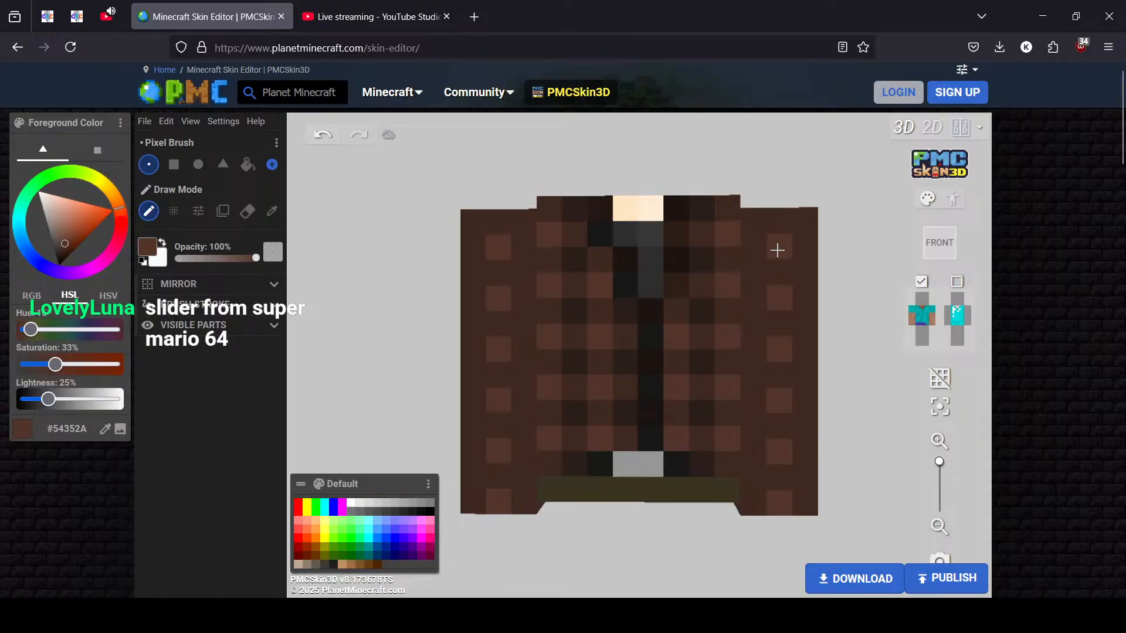
Sample the jacket's darkest brown #2A1E19 and paint alternating pixels on both sides of the light column on the right arm's front
click(271, 211)
click(577, 263)
key(b)
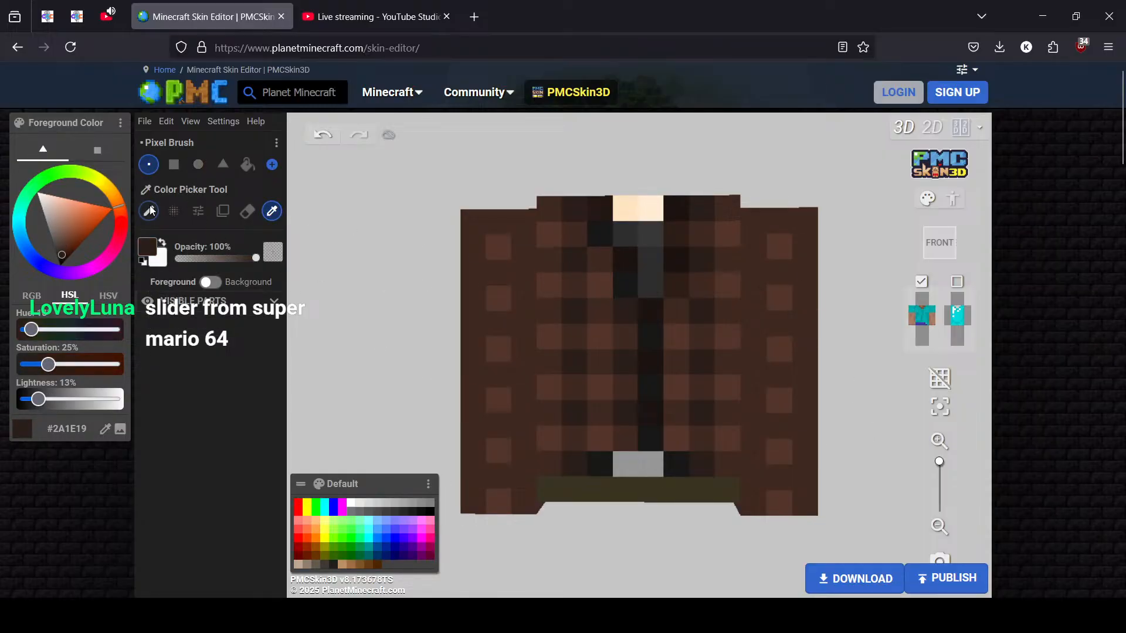
click(524, 273)
click(520, 221)
click(477, 221)
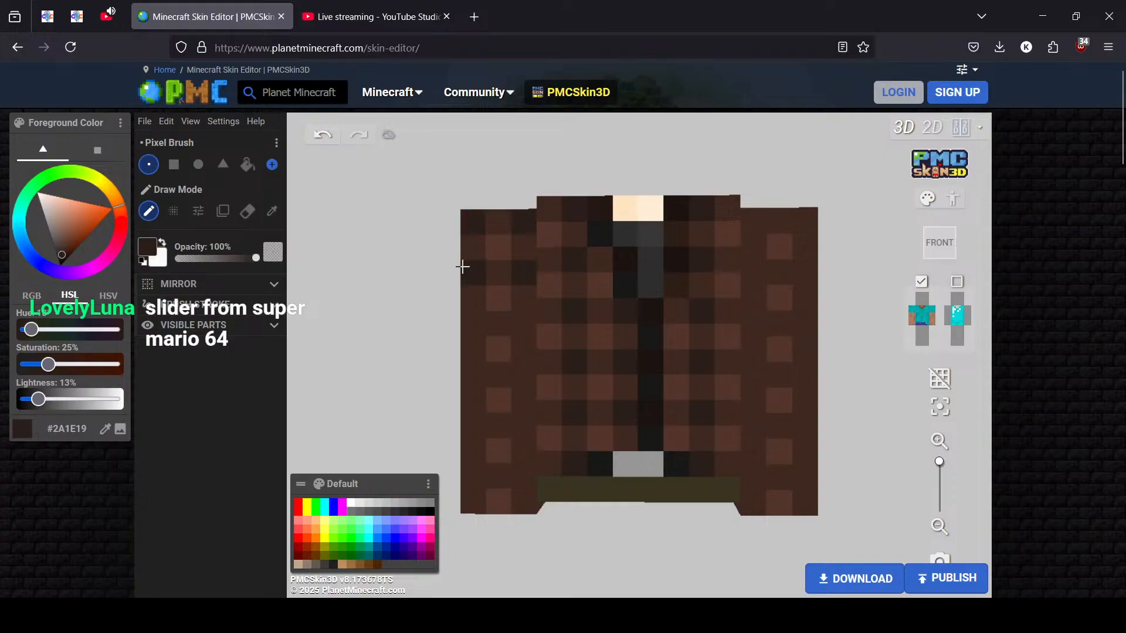
click(467, 275)
click(475, 324)
click(518, 368)
click(475, 375)
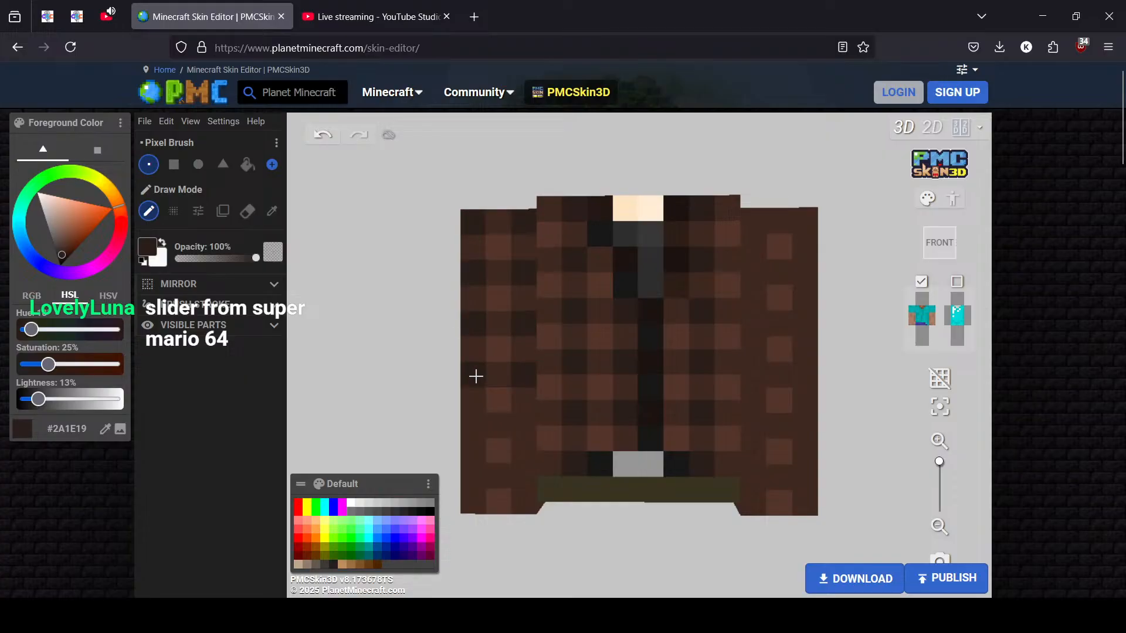
click(473, 424)
click(517, 425)
click(516, 473)
click(480, 482)
Extend the #2A1E19 squares around the right arm's front corners onto its outer and inner sides, hiding the torso for access
mouse_move(458, 476)
mouse_down()
mouse_move(428, 389)
mouse_move(441, 348)
mouse_move(497, 409)
mouse_move(565, 445)
mouse_up()
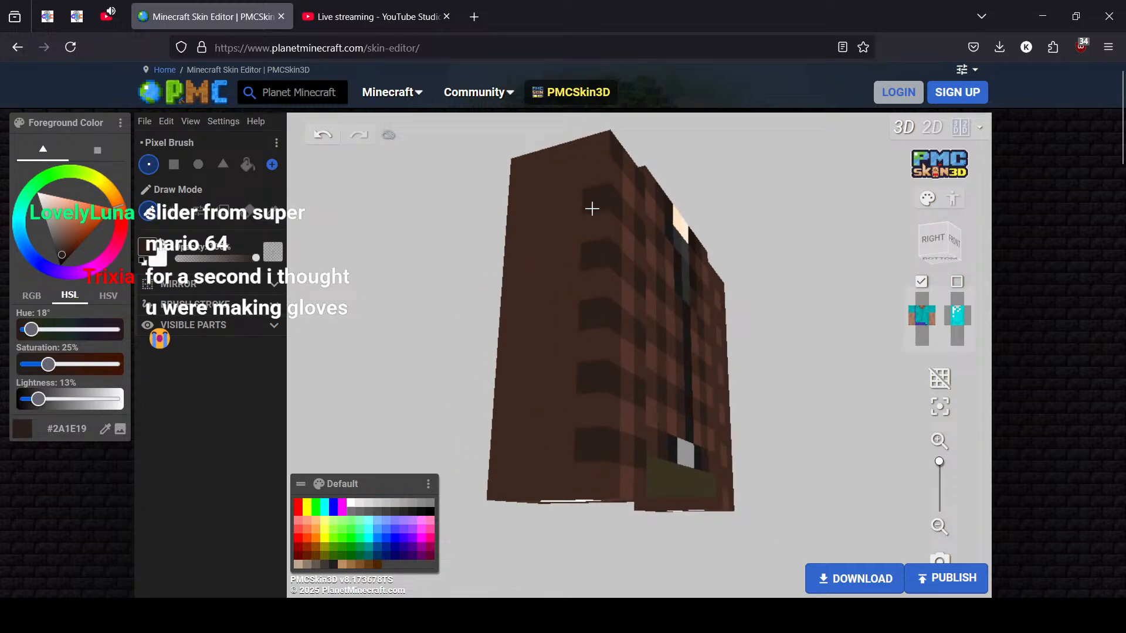
drag(442, 304, 472, 434)
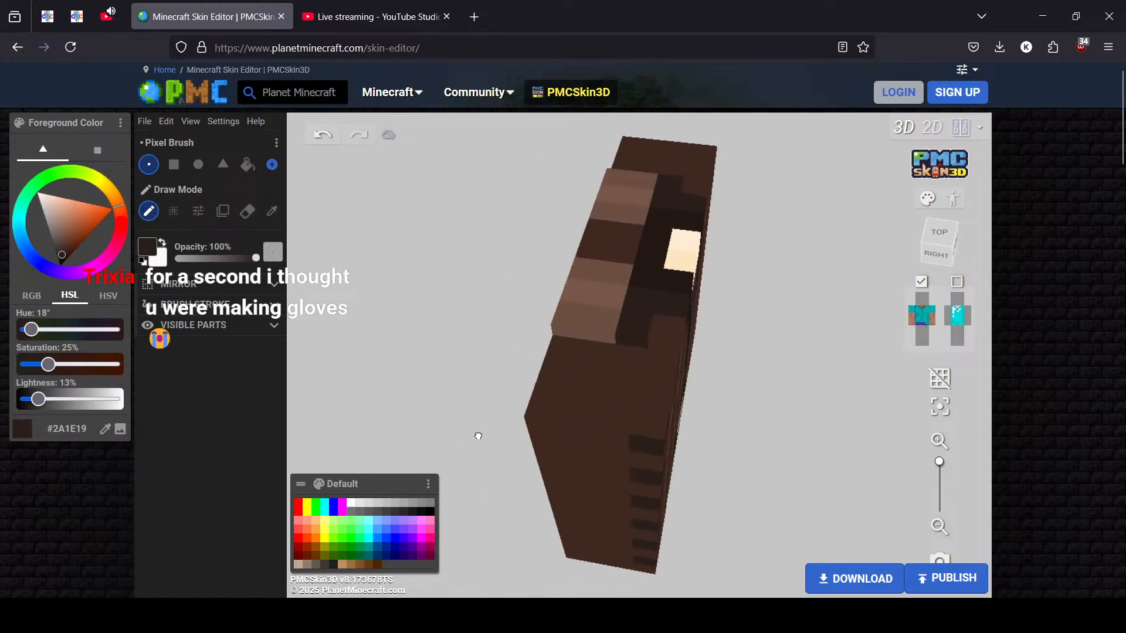
drag(741, 455, 535, 463)
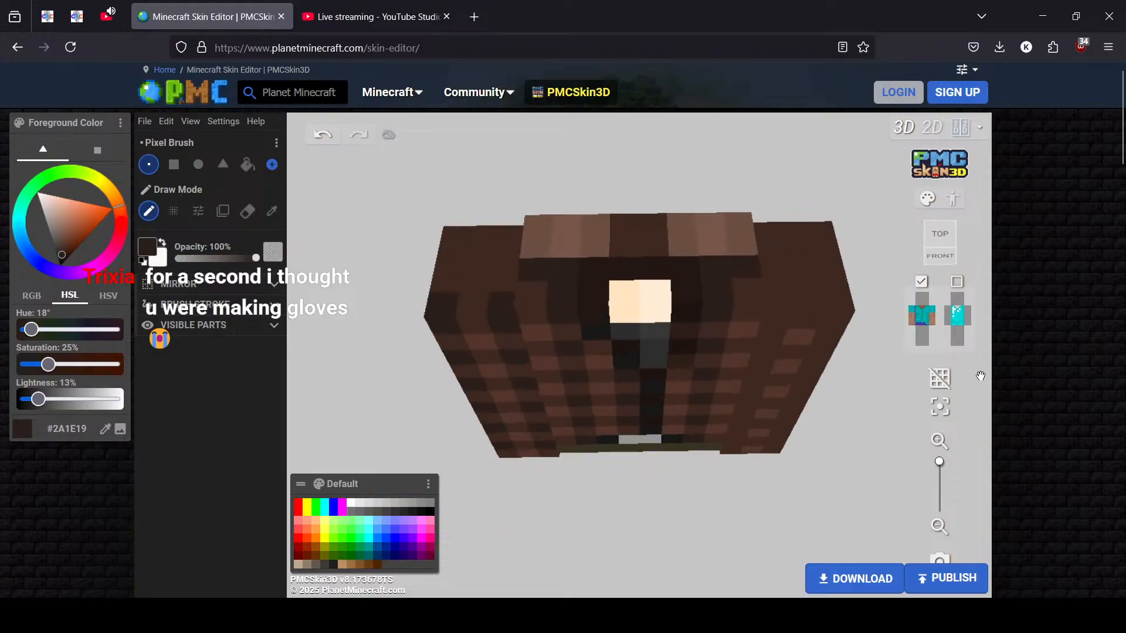
click(922, 316)
drag(615, 329, 551, 242)
click(540, 219)
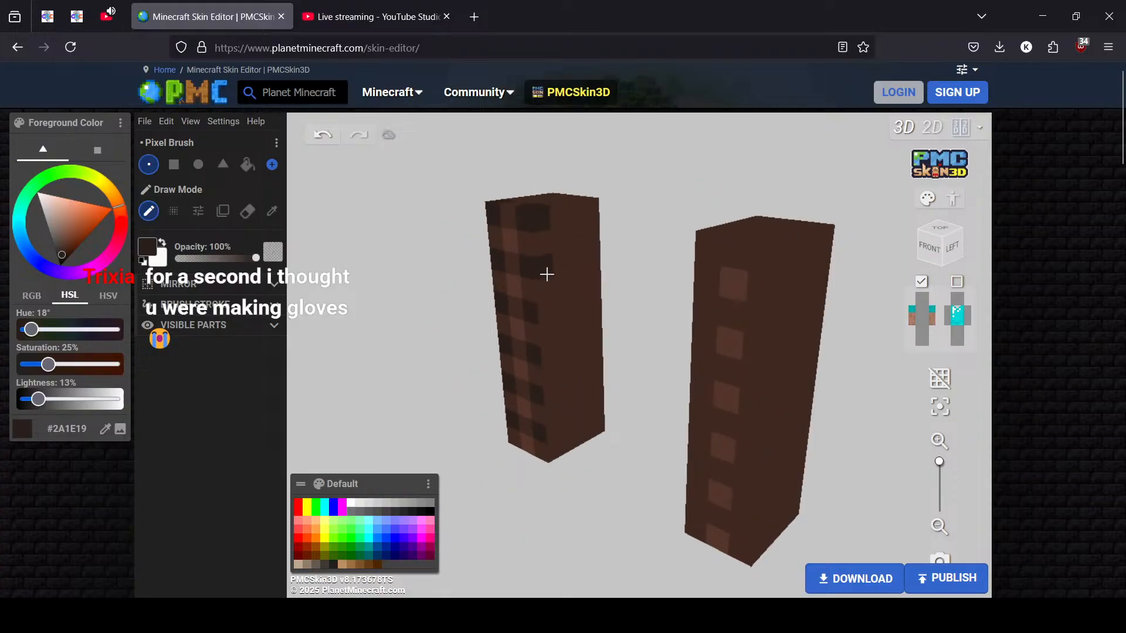
click(547, 272)
click(549, 310)
click(552, 390)
click(560, 429)
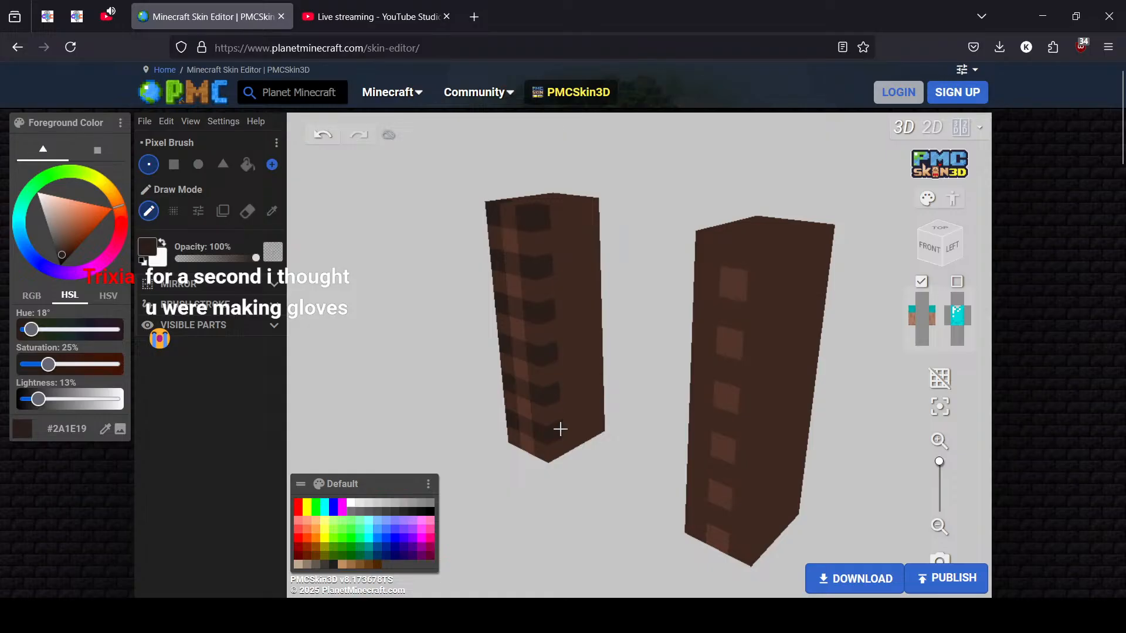
Paint alternating #2A1E19 squares down the inner front corner of the left arm, covering both adjoining faces
drag(624, 450, 819, 431)
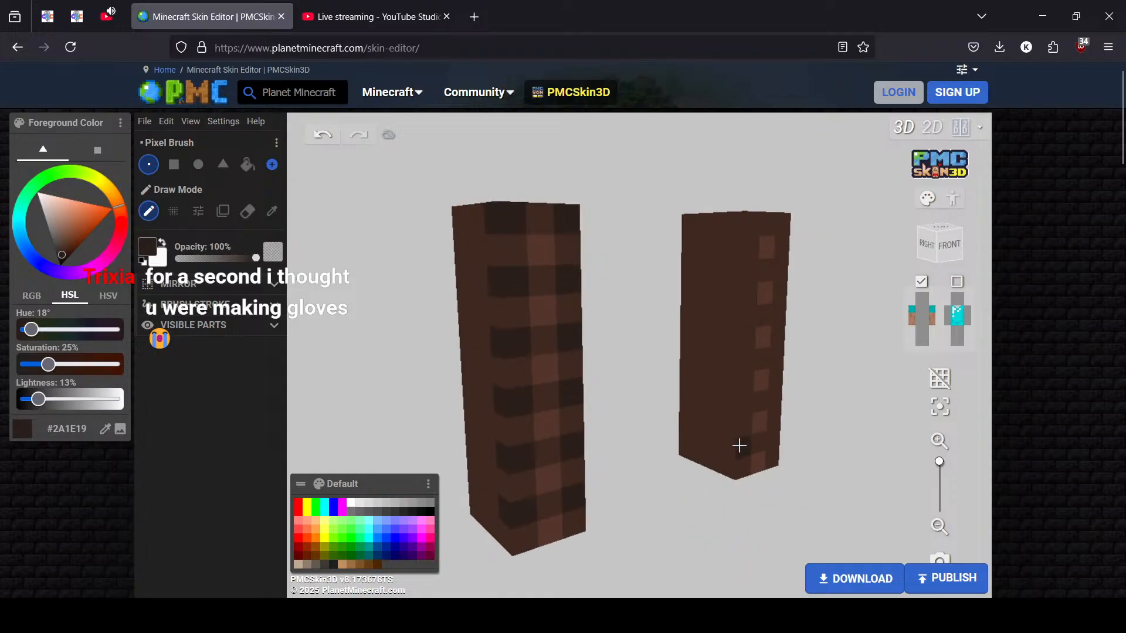
click(735, 406)
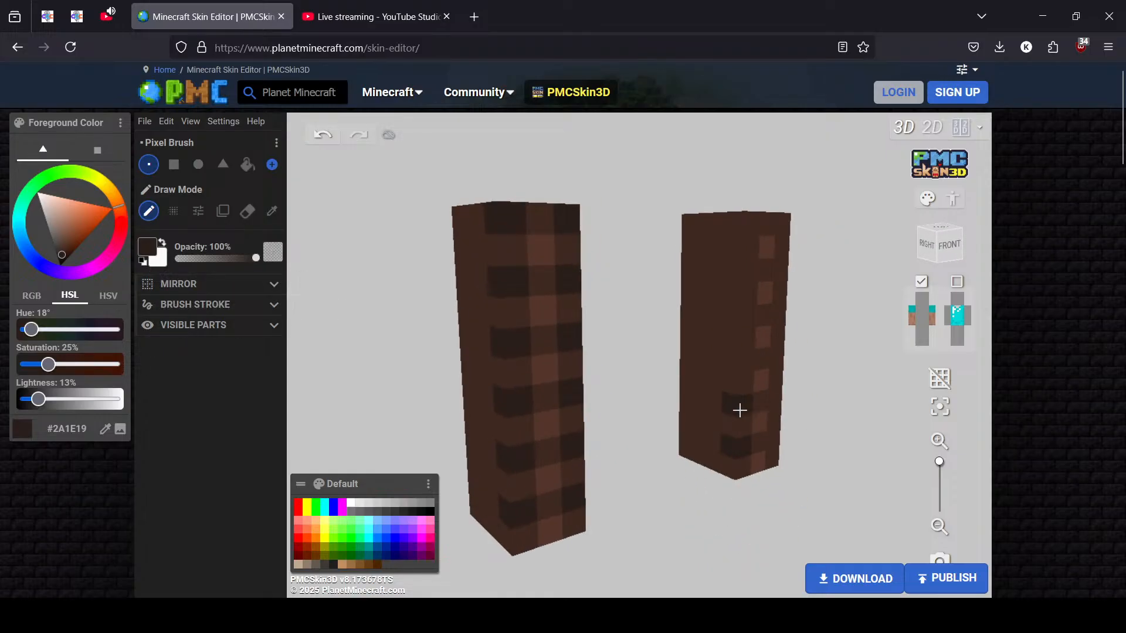
click(736, 364)
click(737, 317)
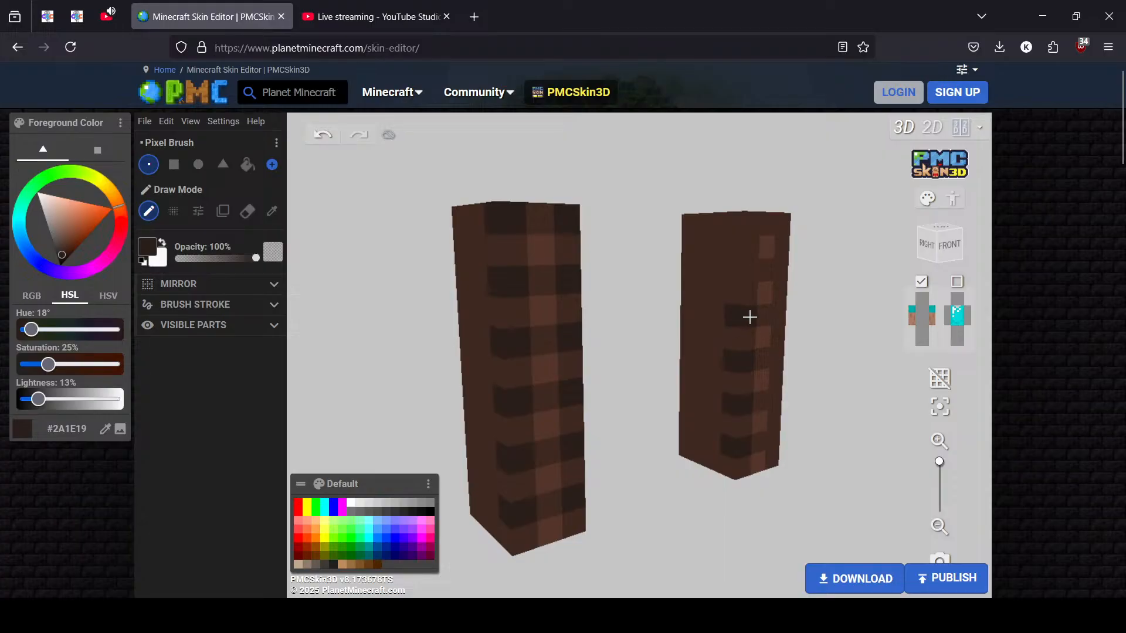
click(738, 268)
click(743, 226)
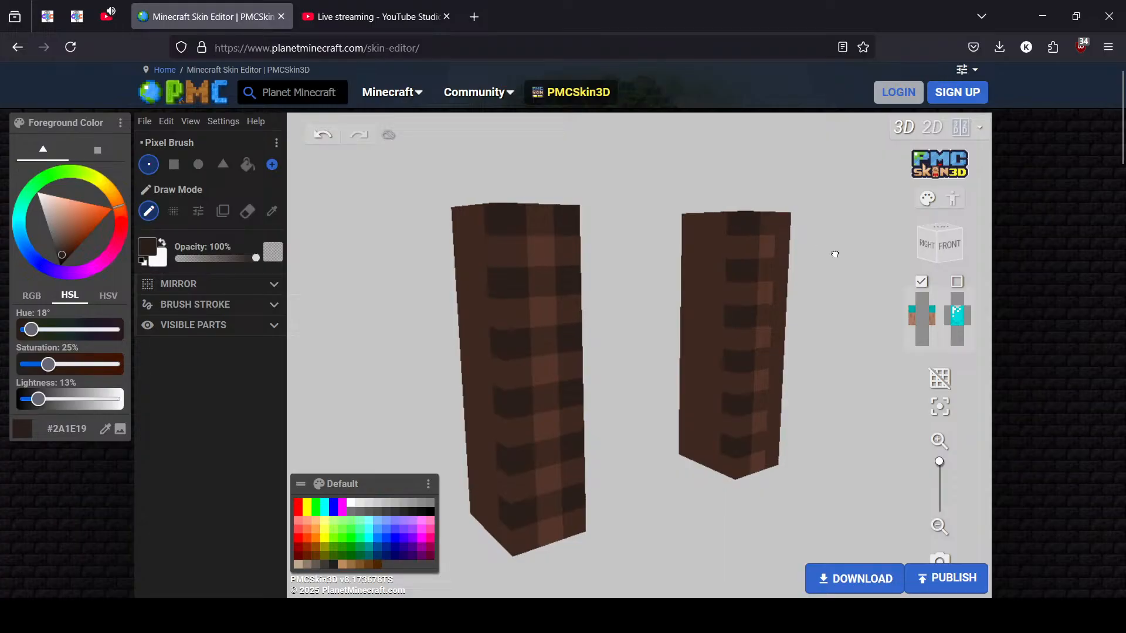
Paint alternating #2A1E19 squares down the outer front corner of the left arm, including its top face
drag(834, 251, 766, 297)
drag(797, 325, 668, 310)
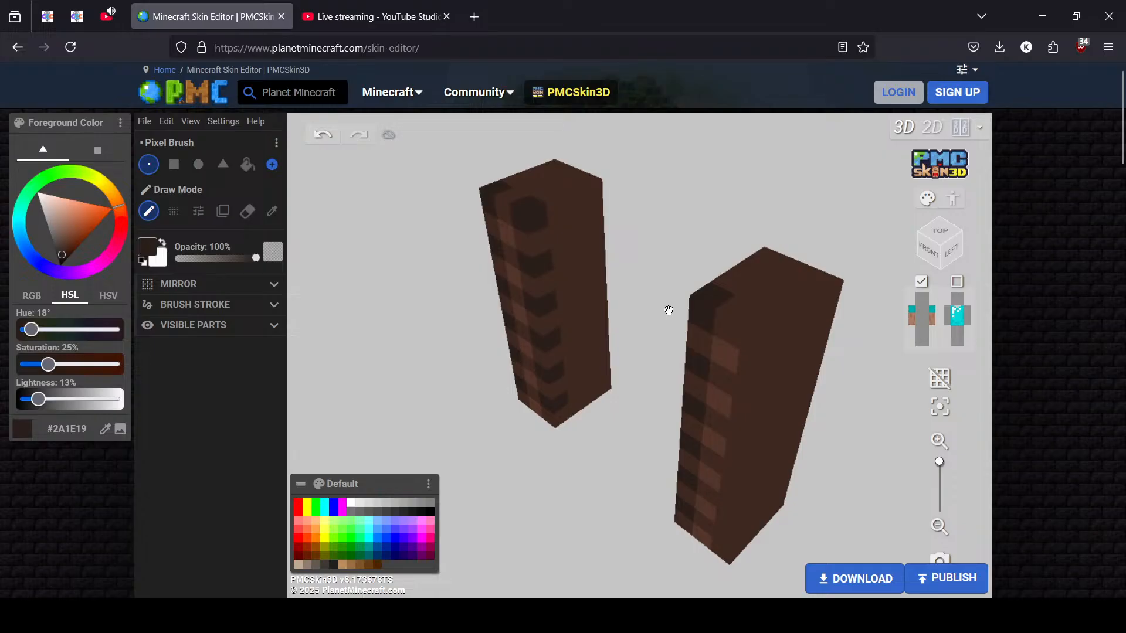
click(759, 337)
click(766, 327)
click(776, 338)
drag(847, 411, 781, 369)
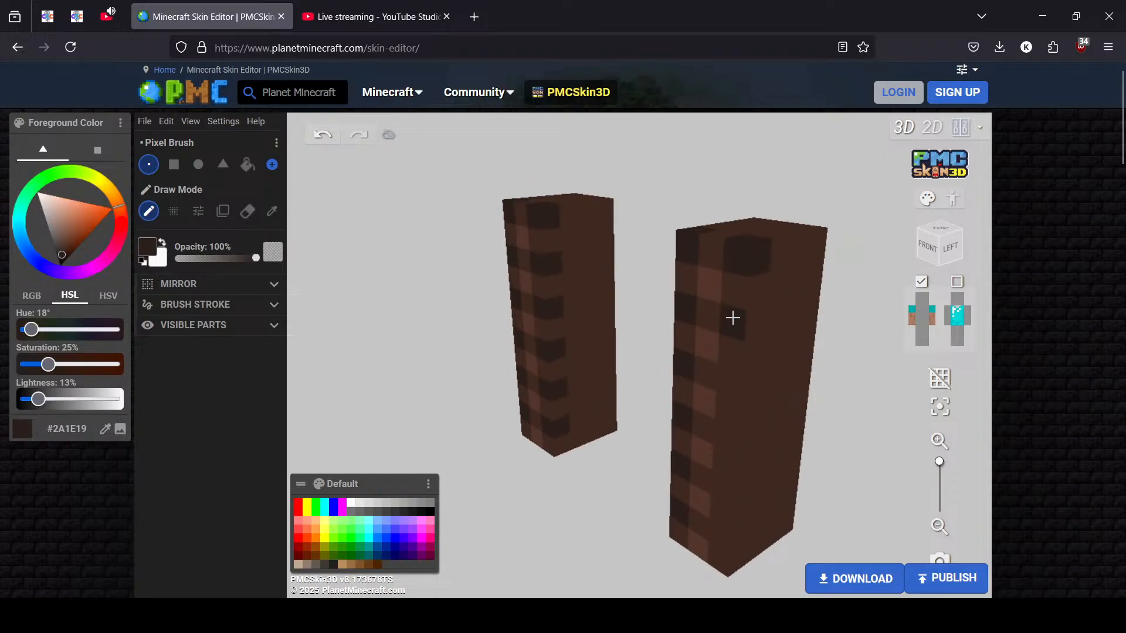
drag(860, 434, 844, 403)
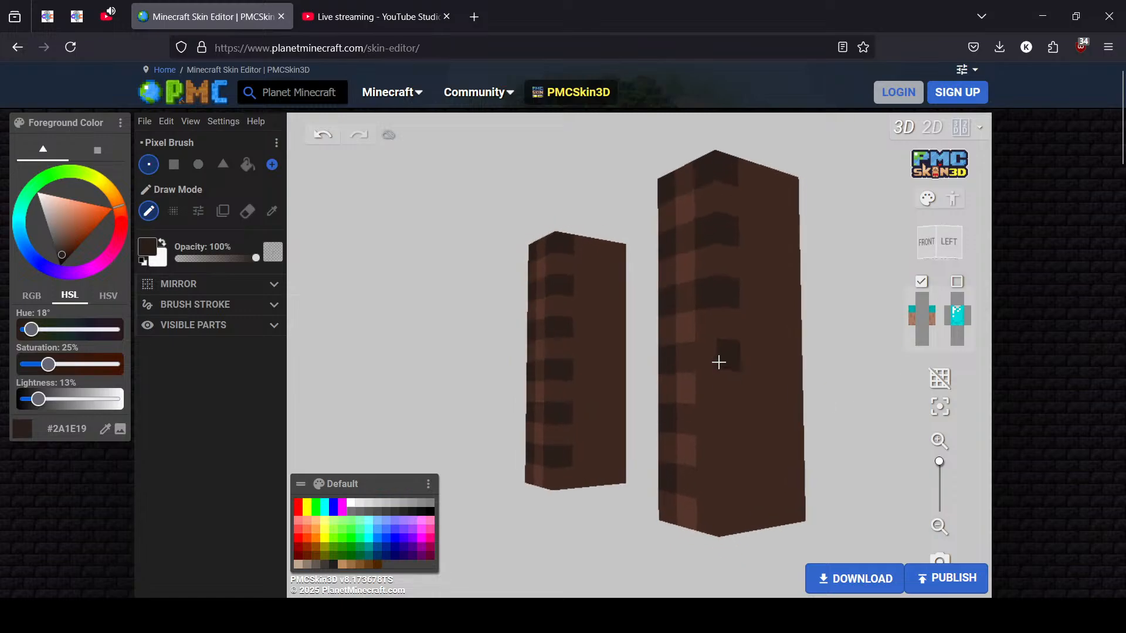
click(708, 359)
click(724, 359)
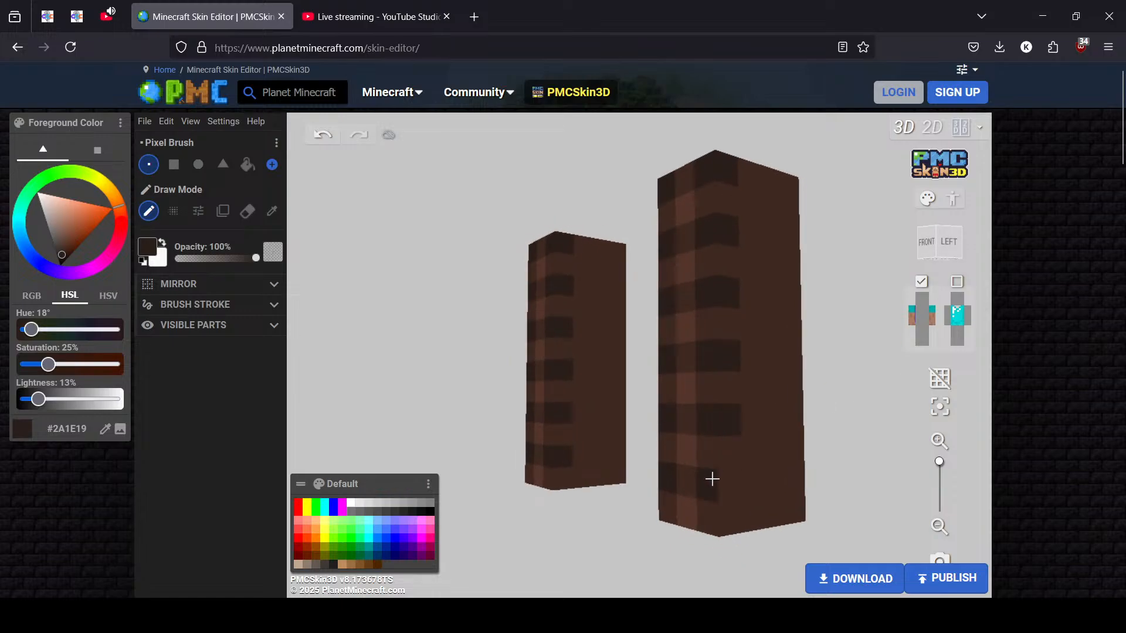
Paint alternating #2A1E19 squares down the outer back corner of the left arm, two pixels wide across both faces
drag(817, 493, 666, 473)
drag(741, 510, 595, 507)
click(583, 500)
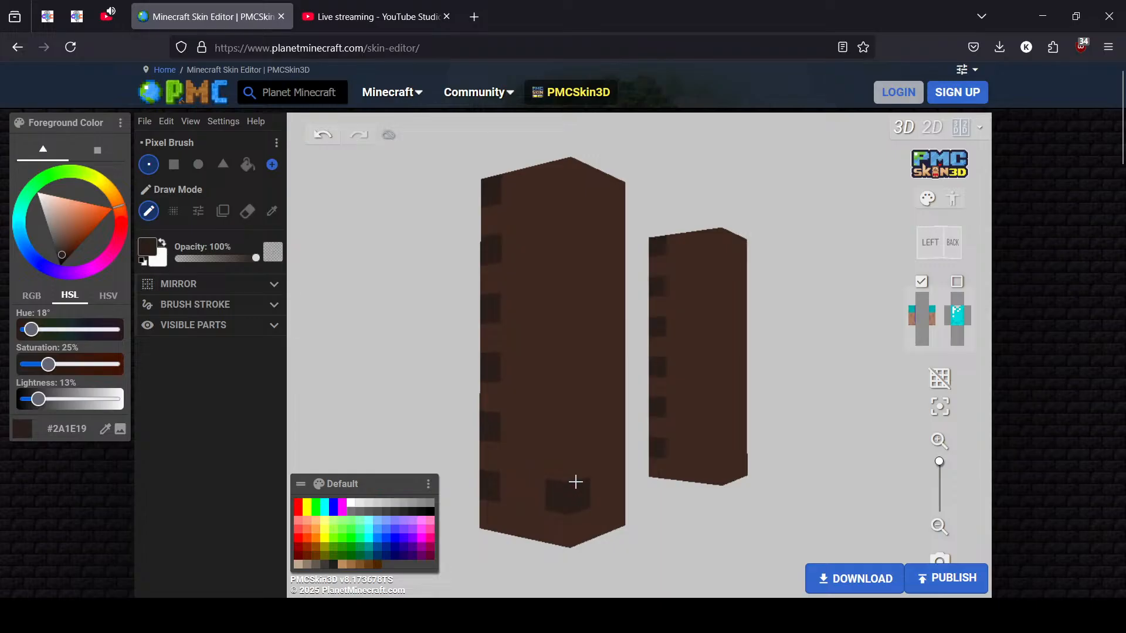
click(560, 437)
click(577, 435)
click(554, 370)
click(577, 367)
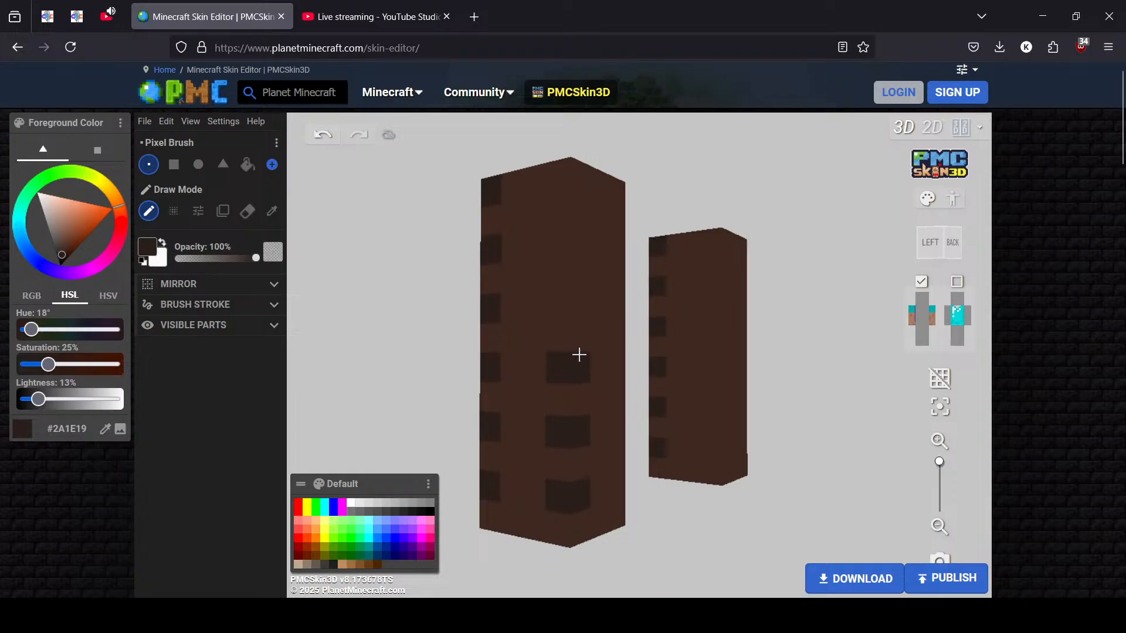
click(559, 305)
click(577, 303)
click(558, 239)
click(577, 241)
click(561, 186)
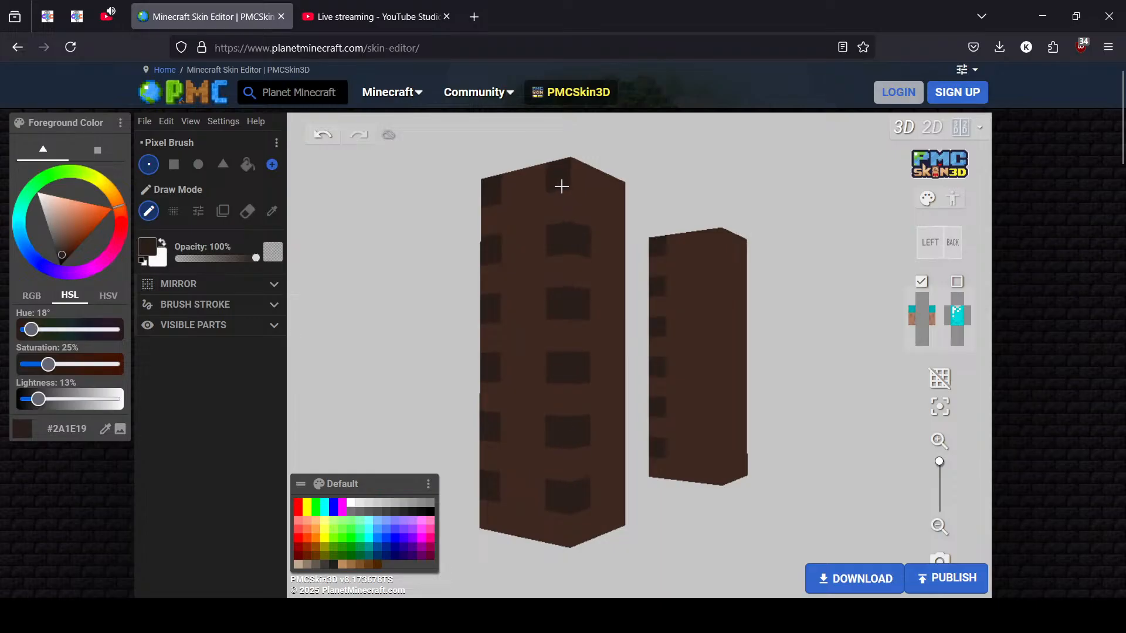
click(572, 178)
Wrap the dark squares onto the left arm's top at the outer back corner and the inner back corner
drag(607, 160, 614, 218)
click(586, 309)
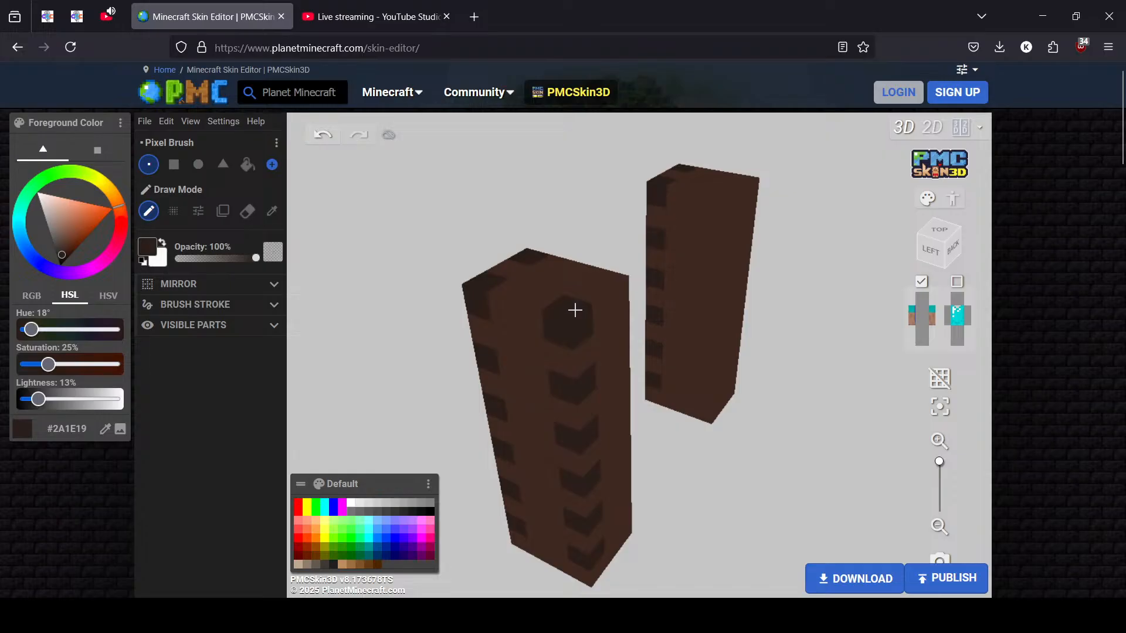
drag(616, 276, 497, 221)
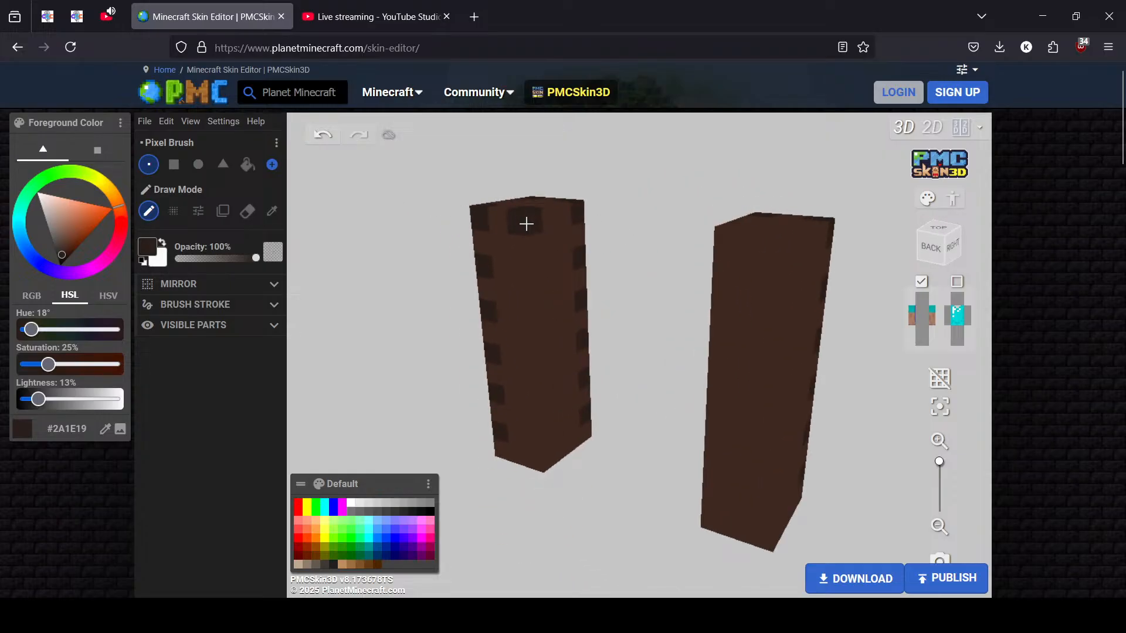
Paint pairs of dark brown #2A1E19 squares down the left arm's edge between its back and inner side
click(518, 275)
click(535, 272)
click(523, 315)
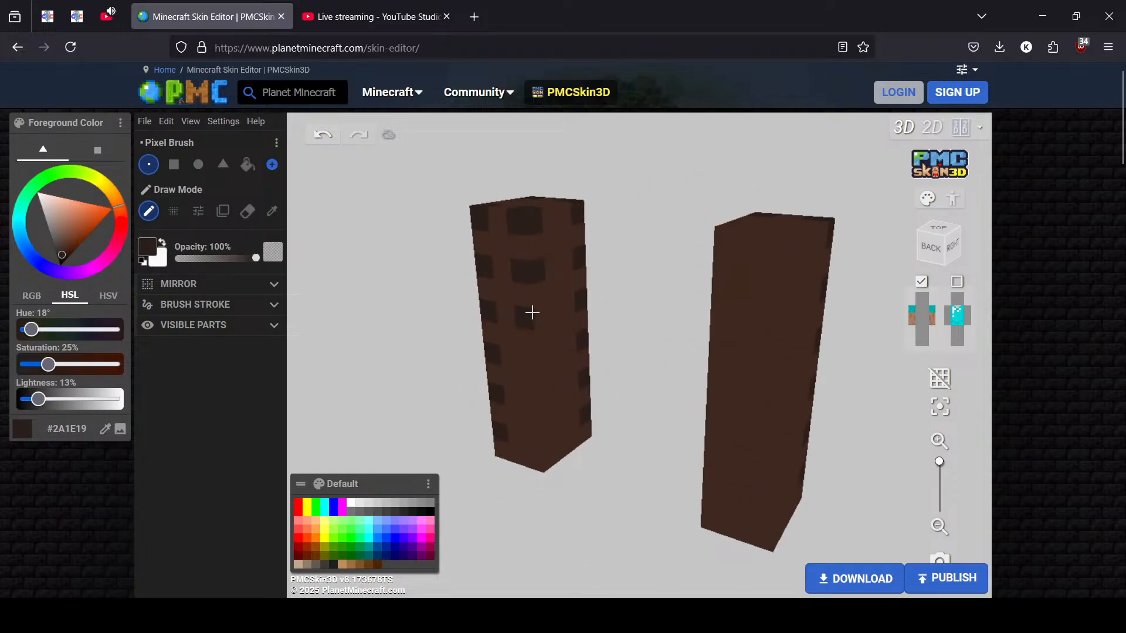
click(540, 314)
click(525, 360)
click(541, 357)
click(531, 400)
click(544, 399)
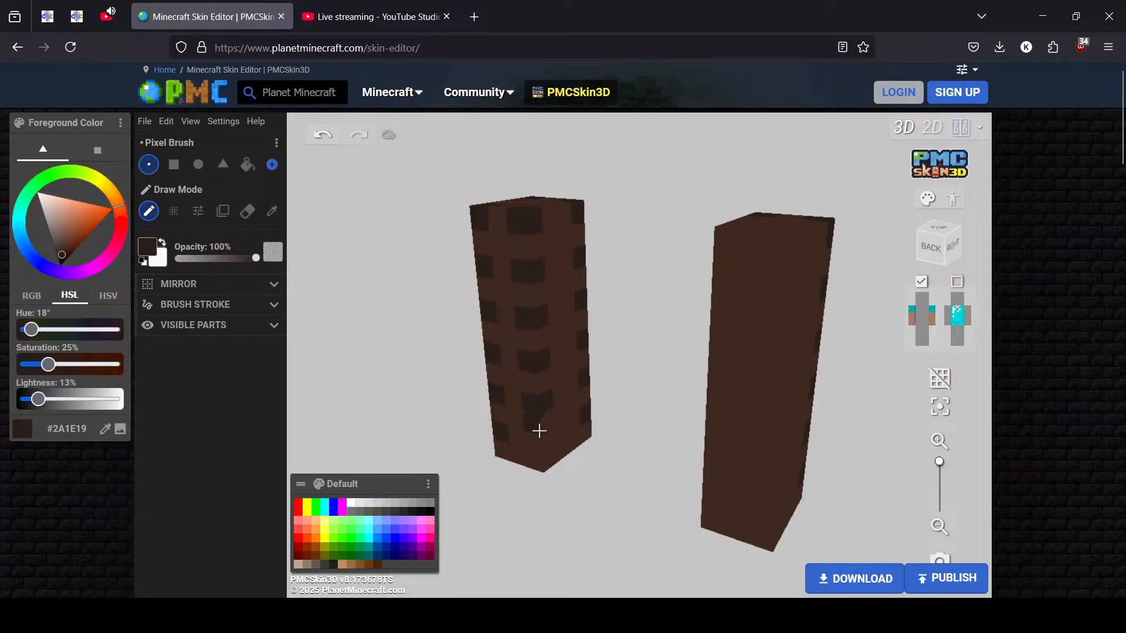
click(533, 436)
click(547, 437)
Paint matching dark brown squares at even spacing down the right arm's edge between its back and inner side
drag(610, 488, 581, 487)
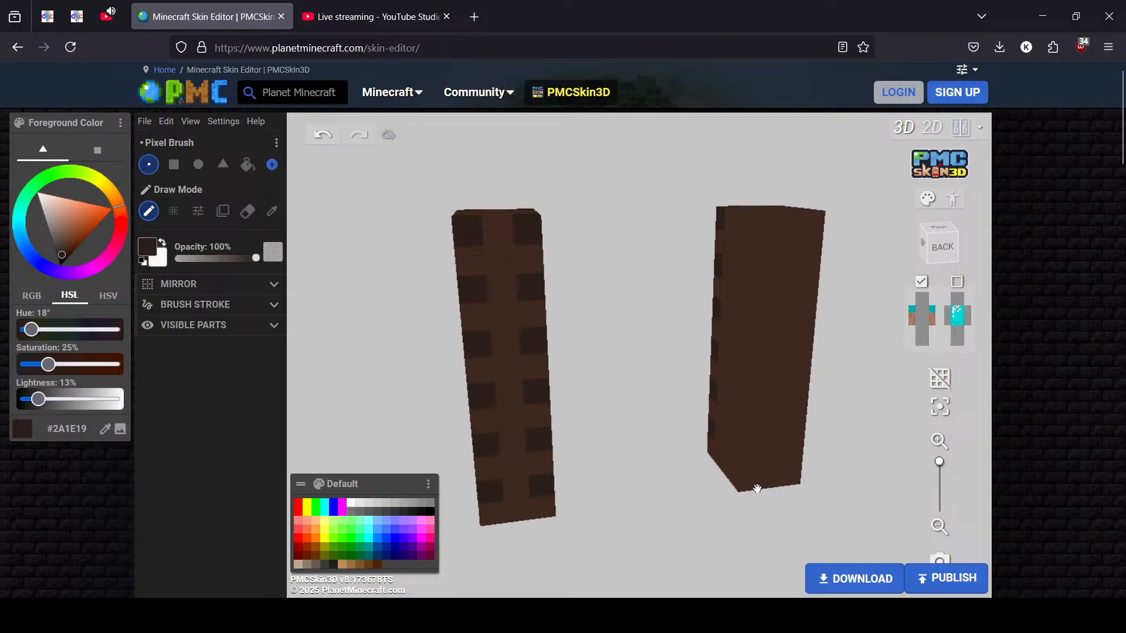
click(739, 458)
click(738, 416)
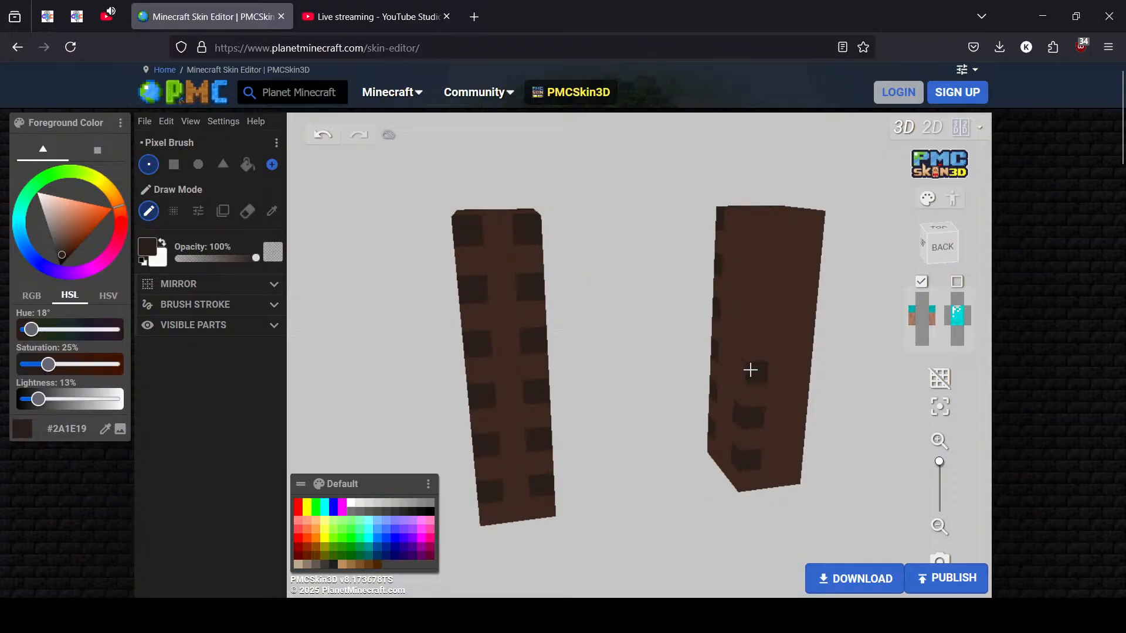
click(743, 369)
click(750, 325)
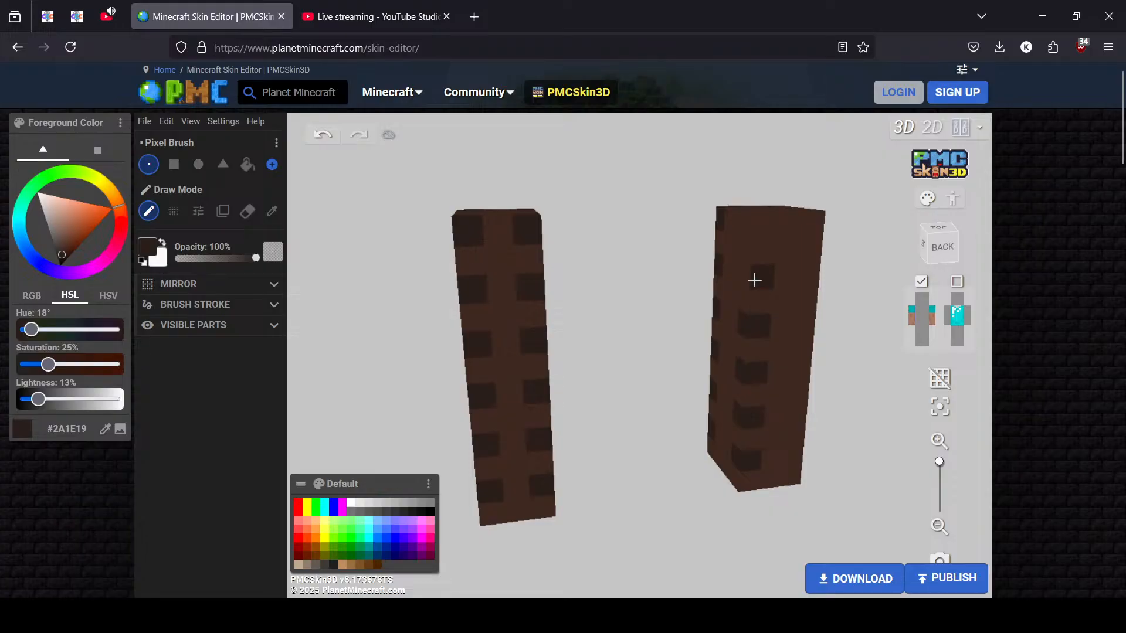
click(754, 276)
click(752, 224)
Undo the stray pixel and paint the remaining dark brown squares down the right arm's back outer edge
mouse_move(856, 325)
mouse_down()
mouse_move(849, 347)
mouse_move(814, 363)
mouse_up()
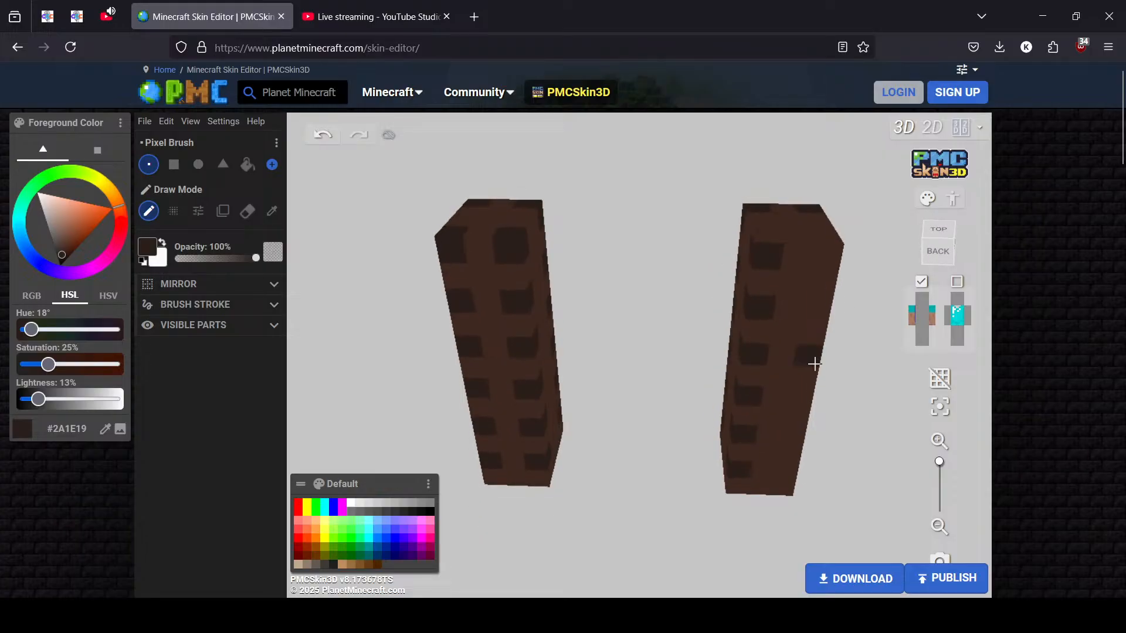
key(ctrl+z)
click(762, 239)
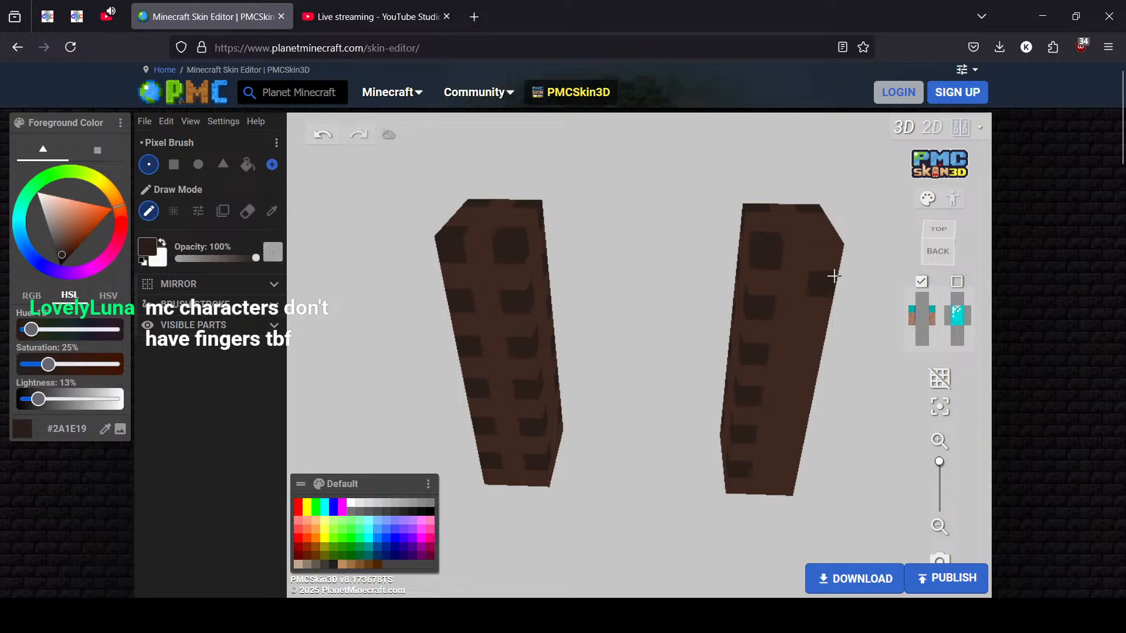
mouse_move(850, 271)
mouse_down()
mouse_move(810, 282)
mouse_move(833, 306)
mouse_up()
click(789, 325)
drag(856, 355, 817, 308)
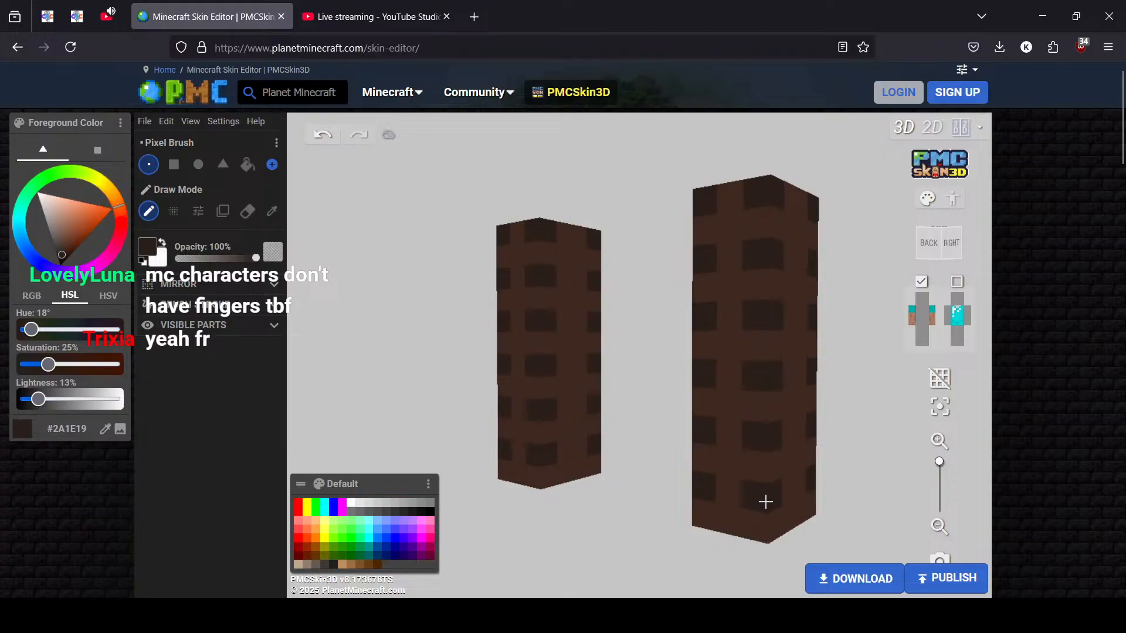
Sample the lighter brown #54352A from the sleeve front and paint lighter plaid squares on the right arm's outer side and underside border
drag(881, 484, 564, 479)
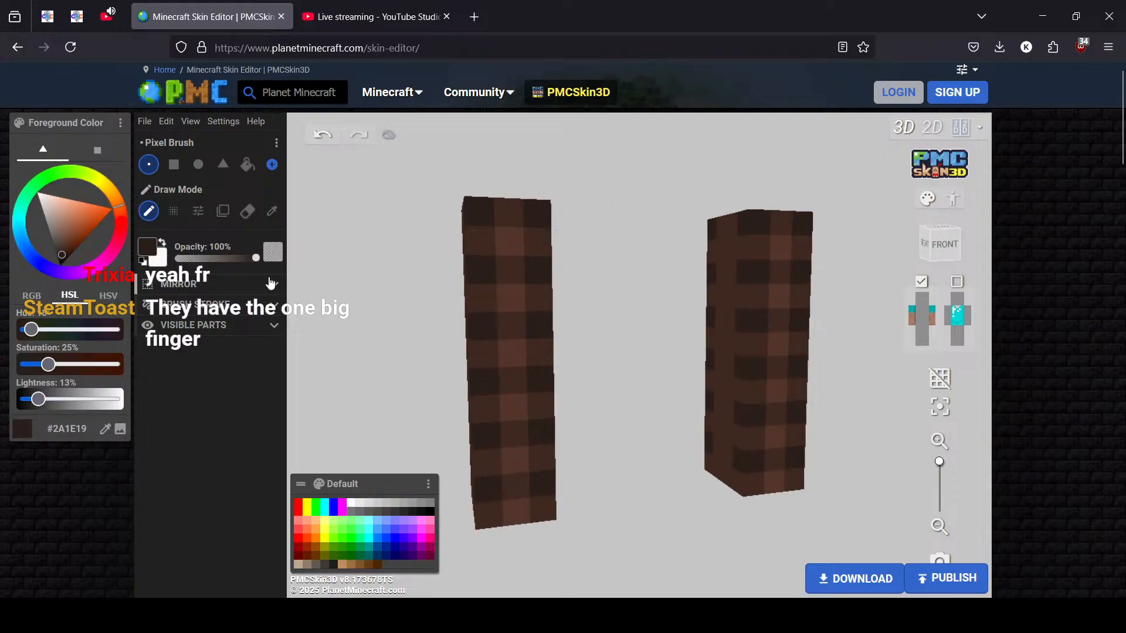
click(271, 211)
click(508, 238)
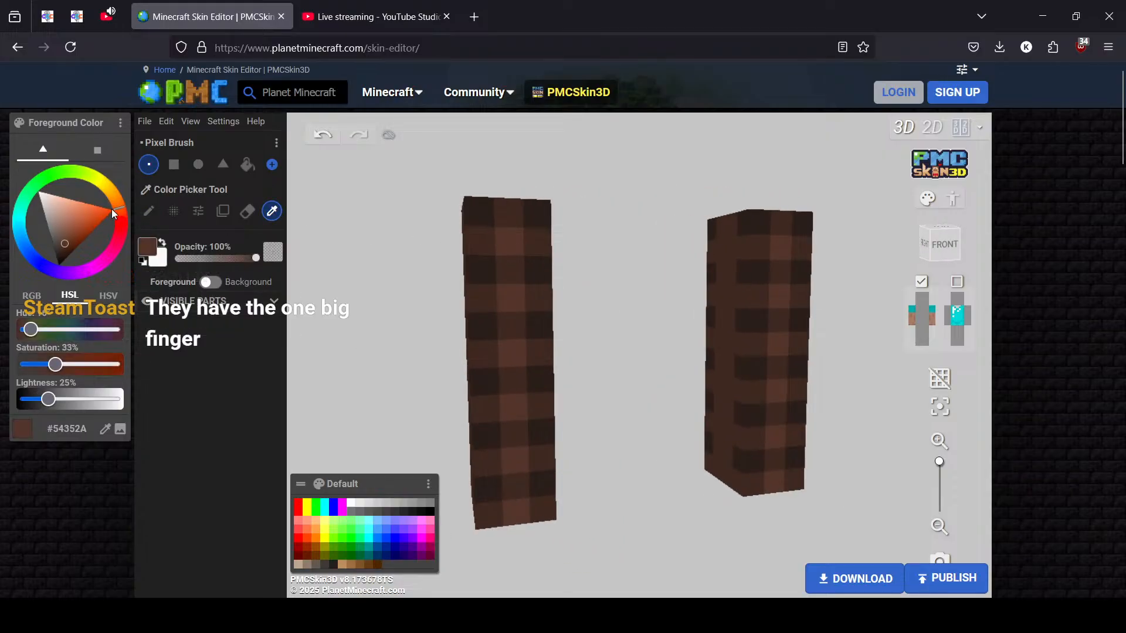
drag(297, 275, 550, 238)
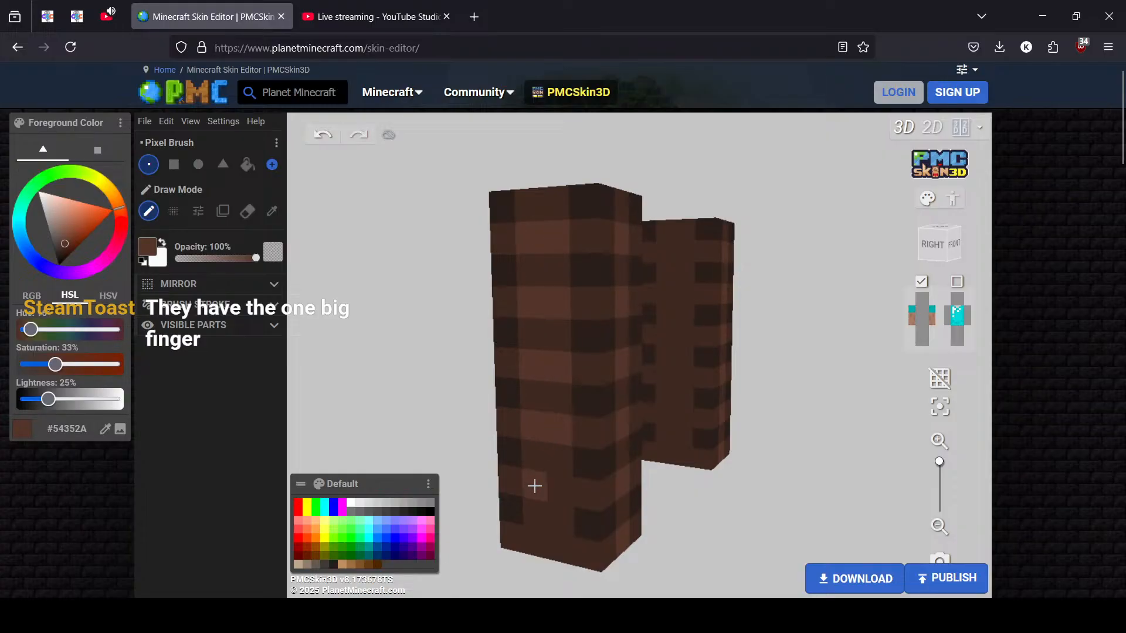
mouse_move(542, 548)
mouse_down()
mouse_move(552, 549)
mouse_move(588, 471)
mouse_up()
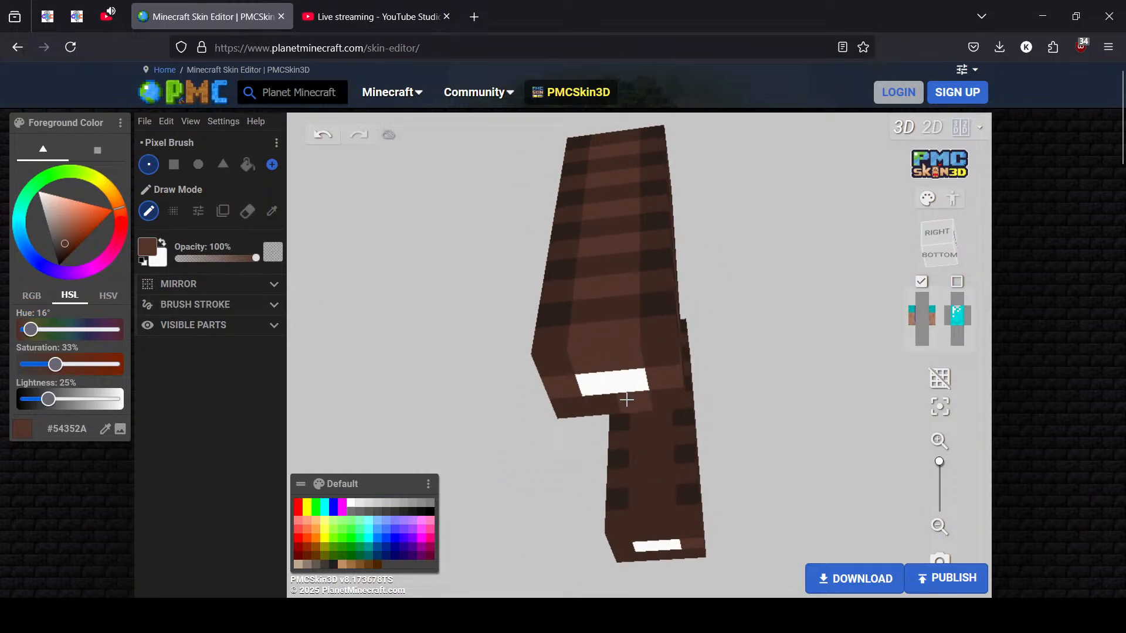
Paint lighter brown #54352A plaid squares down the backs of both arms and the left arm's inner side
mouse_move(583, 402)
mouse_down()
mouse_move(644, 444)
mouse_move(750, 477)
mouse_move(749, 265)
mouse_up()
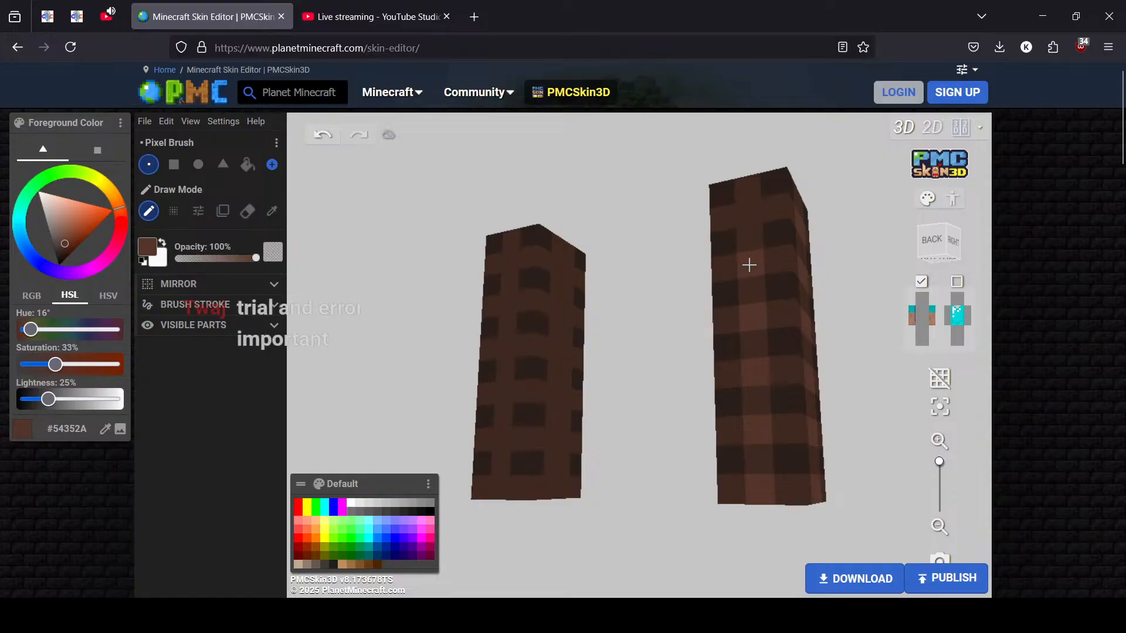
mouse_move(628, 470)
mouse_down()
mouse_move(590, 472)
mouse_move(590, 434)
mouse_up()
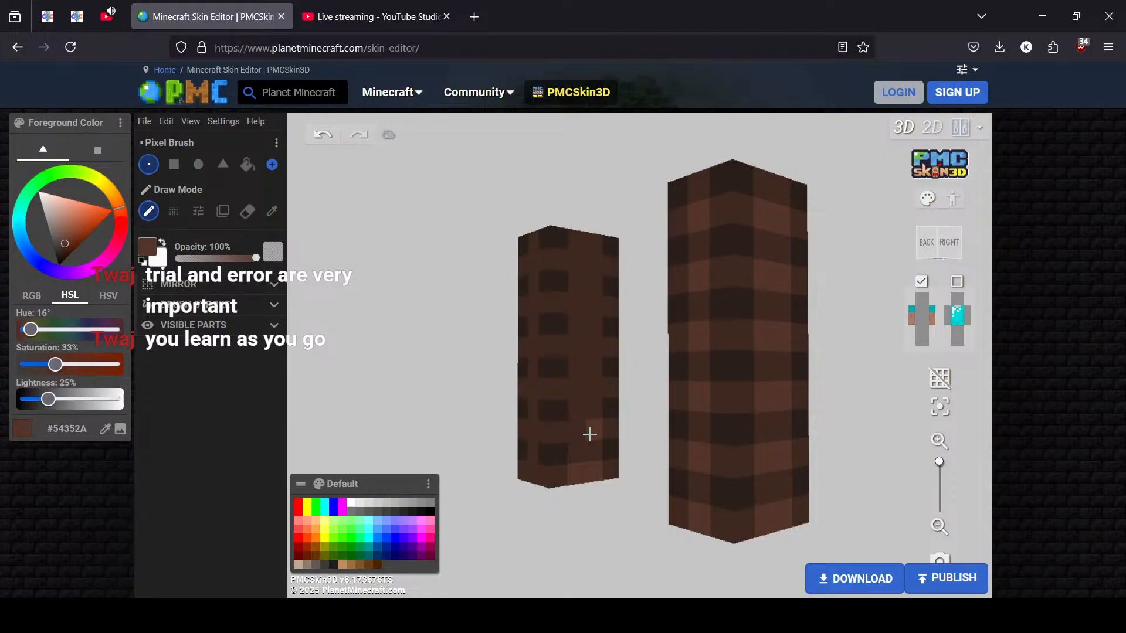
drag(588, 433, 590, 431)
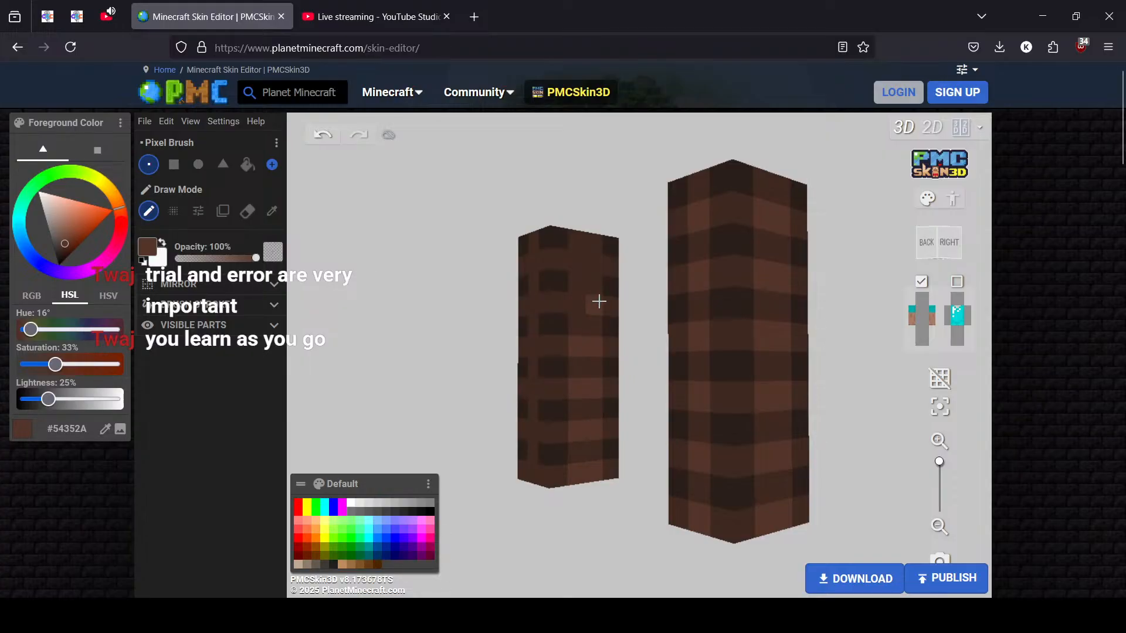
drag(387, 373, 487, 329)
click(493, 251)
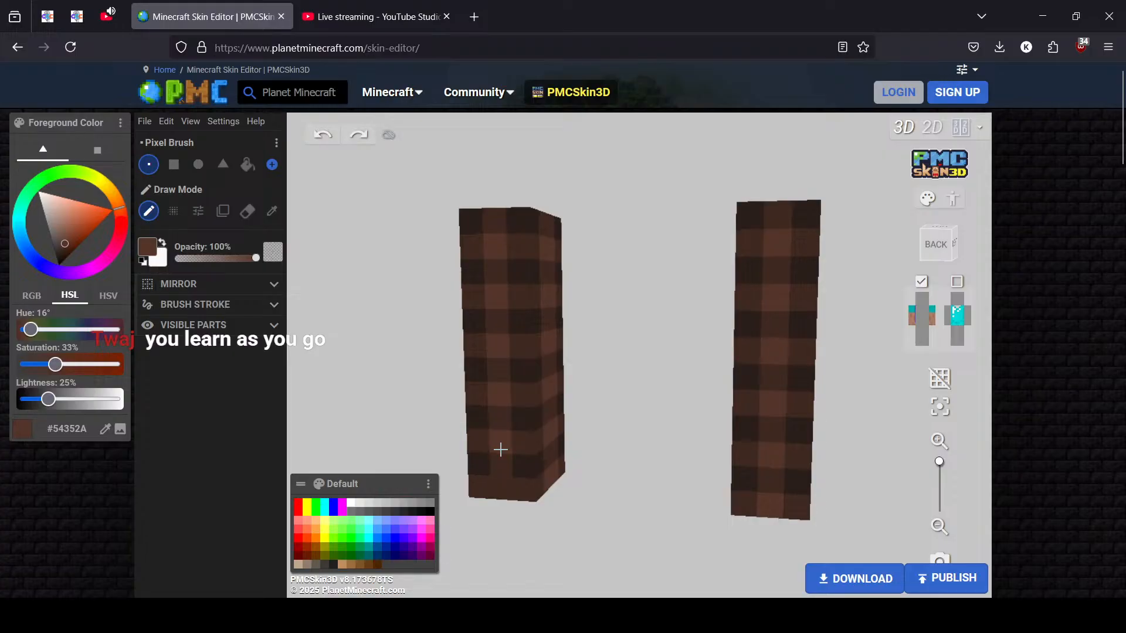
Paint pairs of lighter brown squares between the dark rows all the way up the left arm's outer side
drag(442, 455, 671, 490)
click(644, 501)
click(621, 498)
click(623, 434)
click(639, 434)
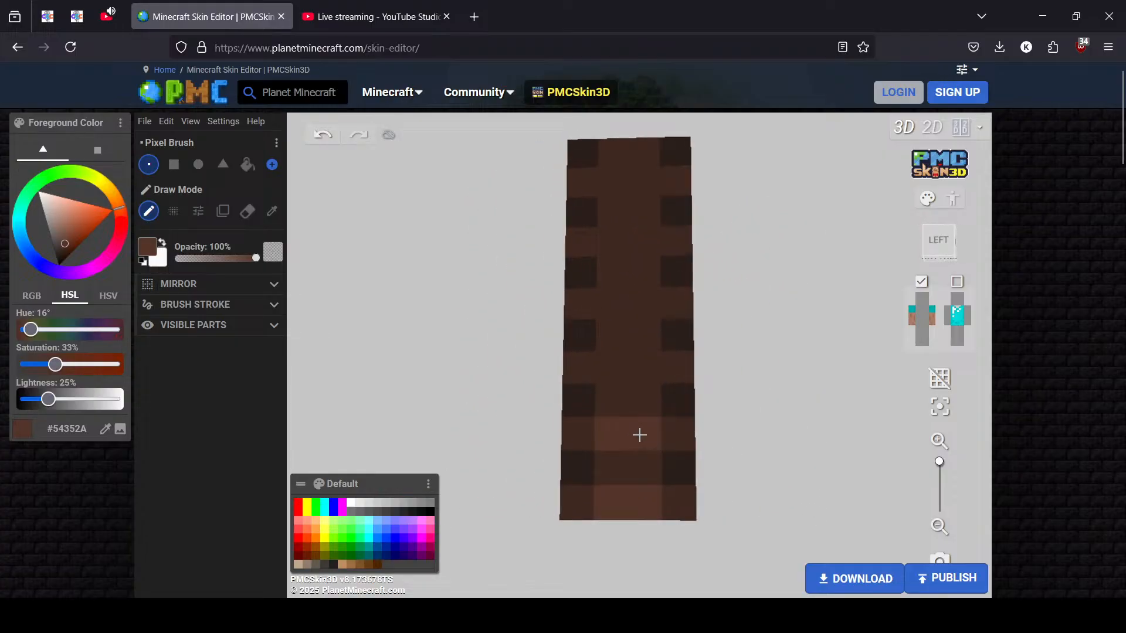
click(645, 360)
click(617, 366)
click(617, 299)
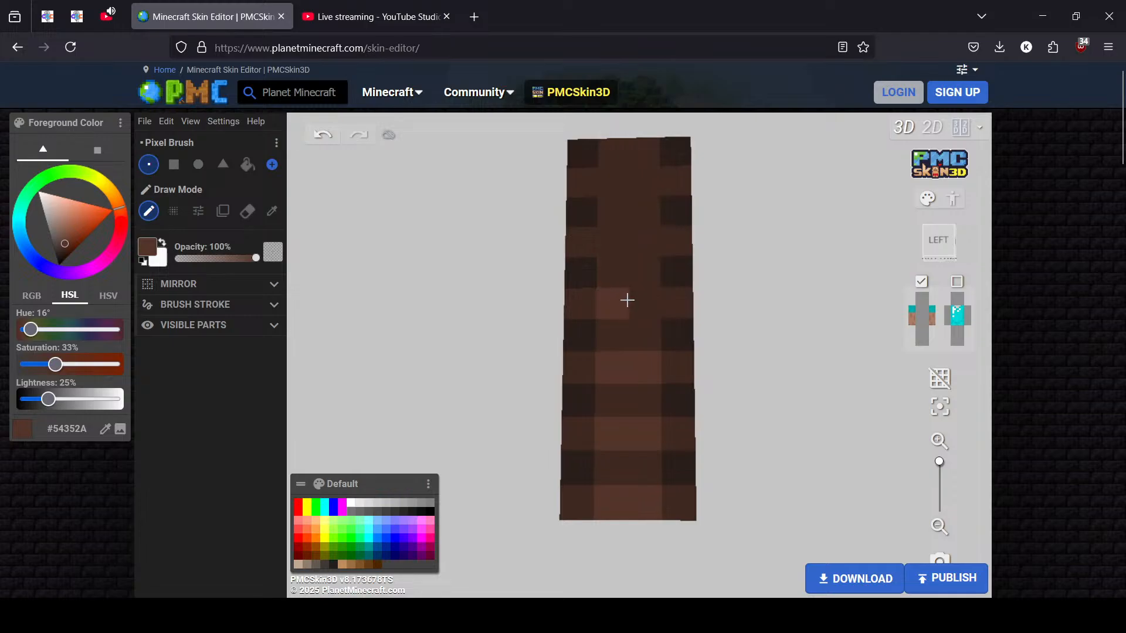
click(644, 241)
click(611, 241)
click(612, 182)
click(643, 181)
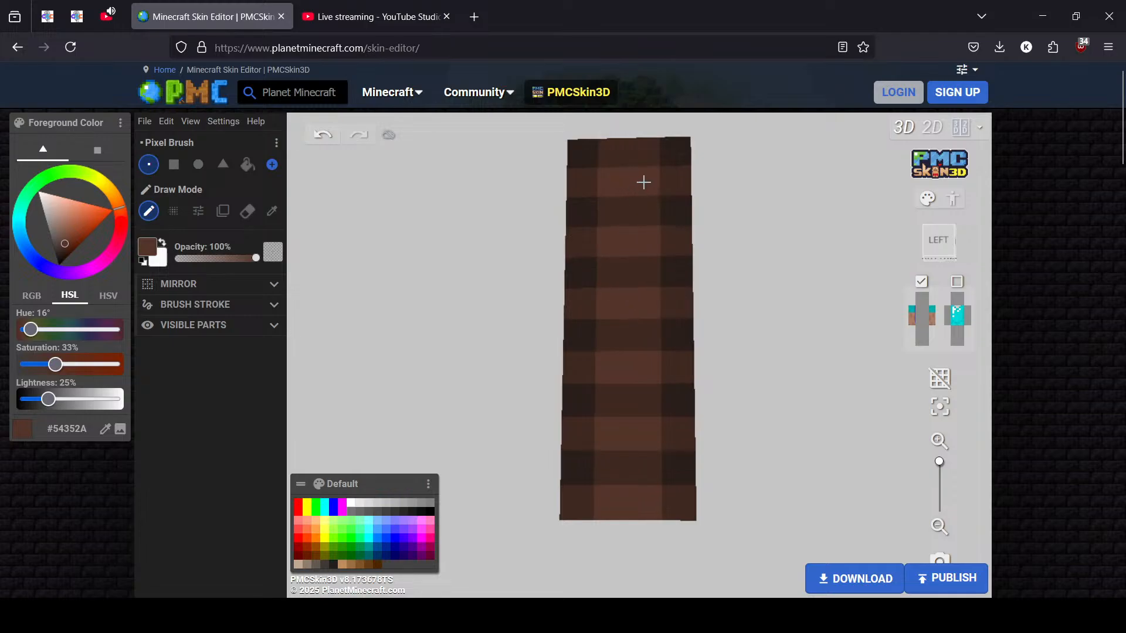
Fill the gaps between the dark rows on the right arm's inner side with pairs of lighter brown squares
mouse_move(480, 325)
mouse_down()
mouse_move(589, 405)
mouse_move(623, 455)
mouse_move(575, 445)
mouse_up()
drag(644, 404, 627, 354)
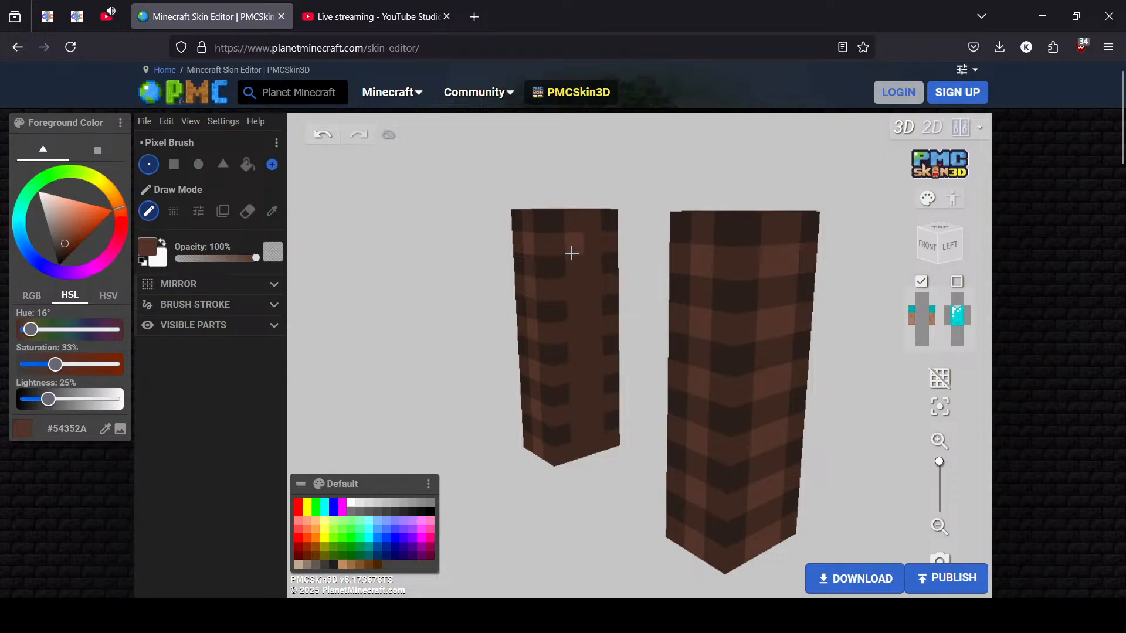
click(580, 292)
click(588, 291)
click(579, 338)
click(588, 336)
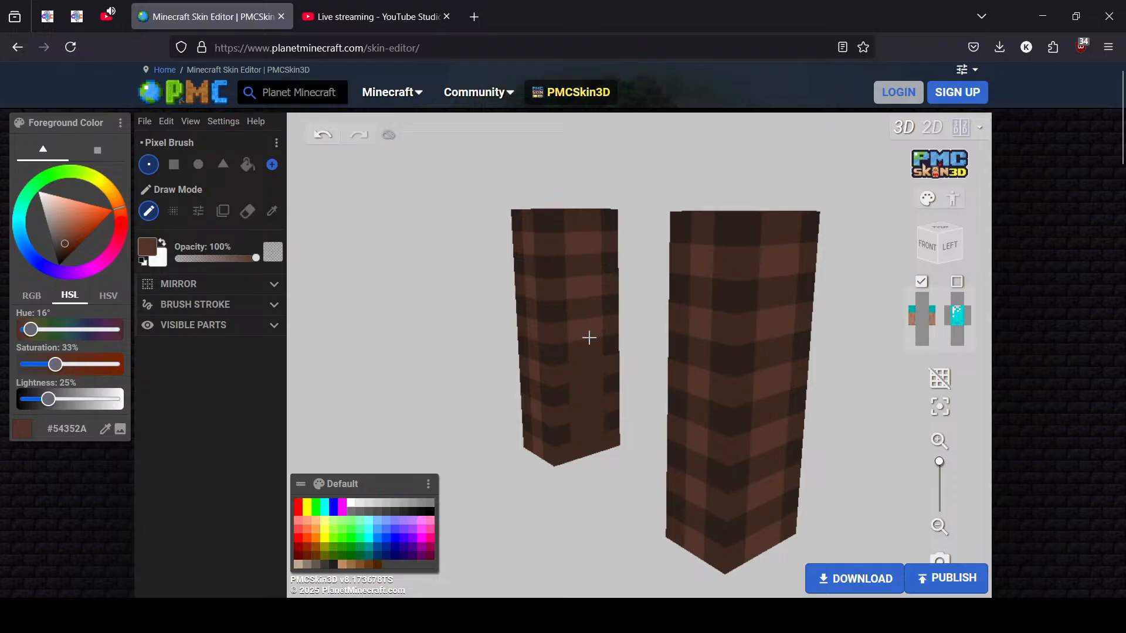
click(583, 367)
click(590, 366)
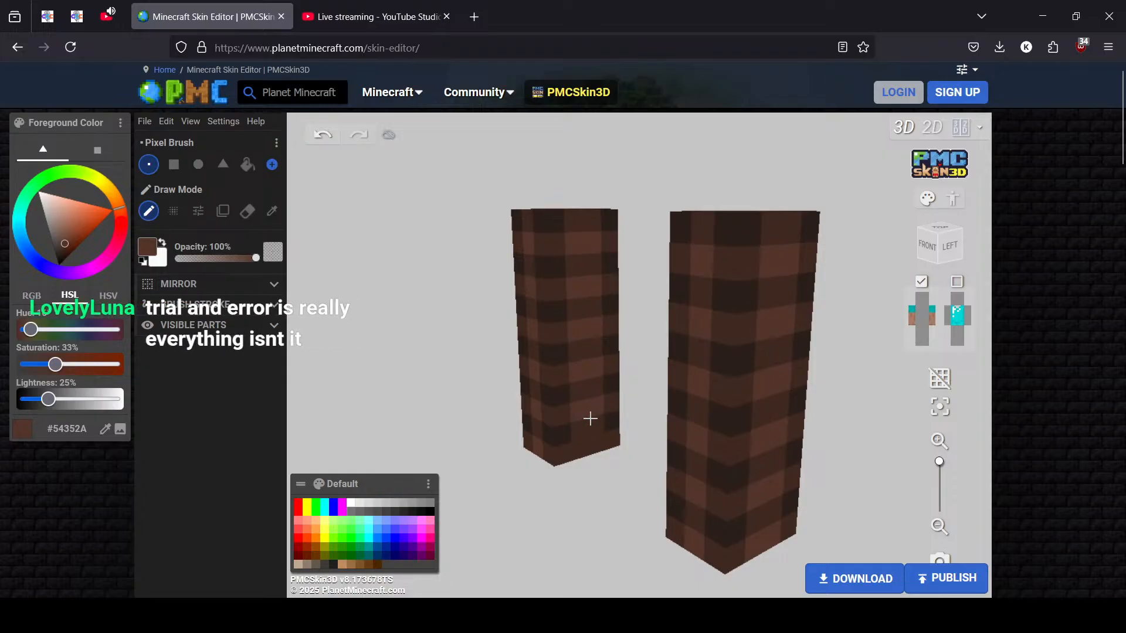
Paint lighter brown plaid accents on the underside borders and the tops of the arms
drag(597, 481, 683, 244)
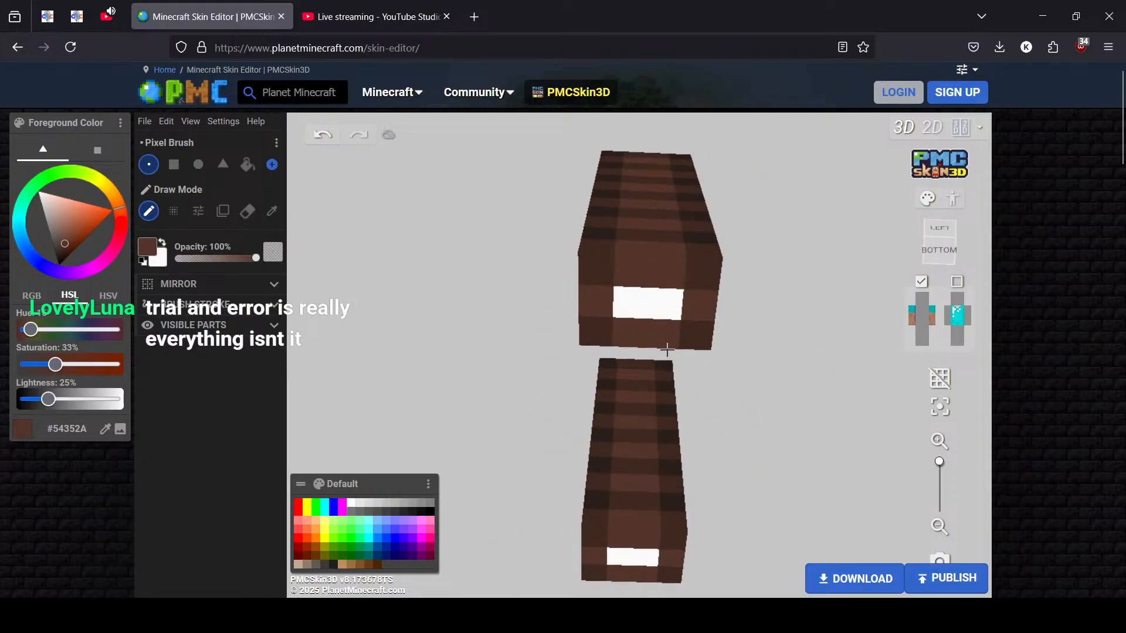
drag(651, 334, 935, 489)
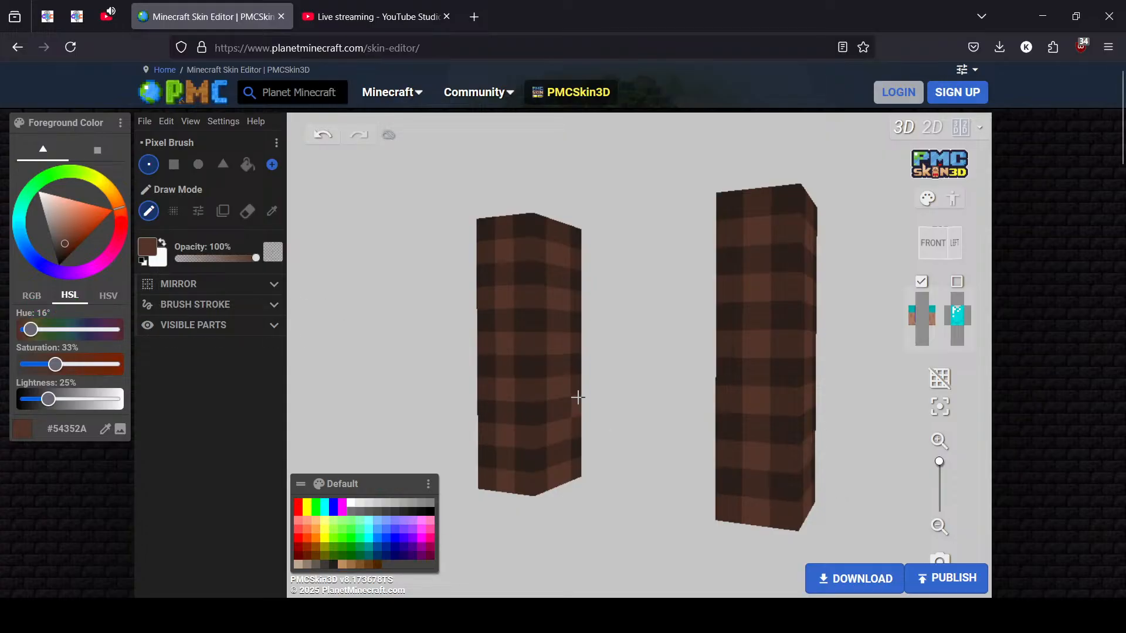
drag(657, 313, 673, 403)
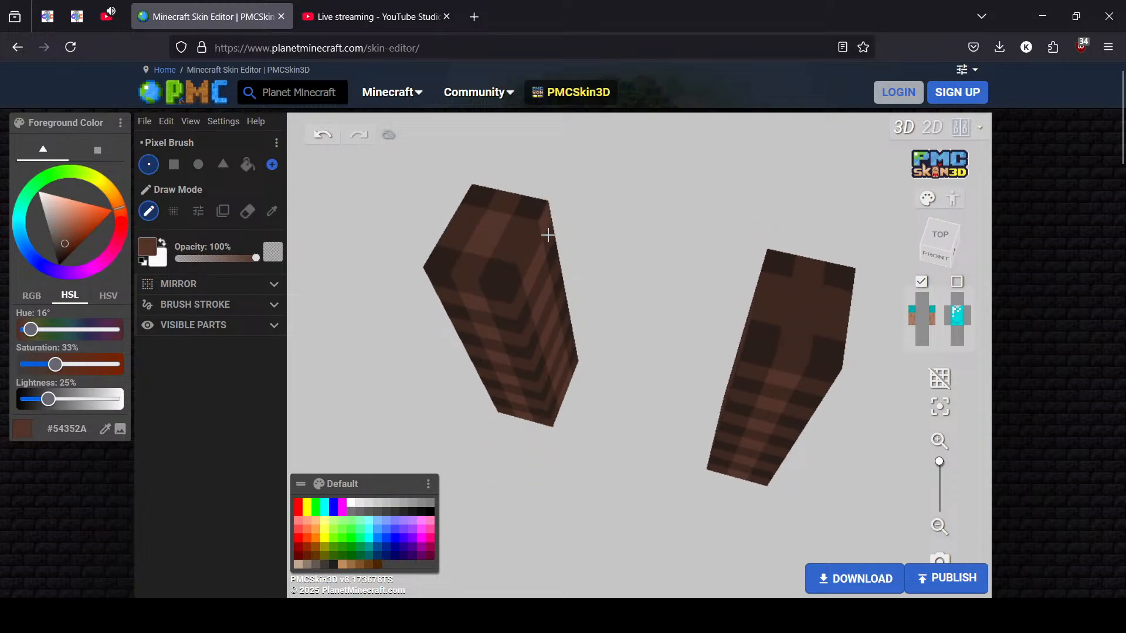
Show the torso and outer layer to check the sleeves against the jacket, and hide both torso layers again
click(921, 317)
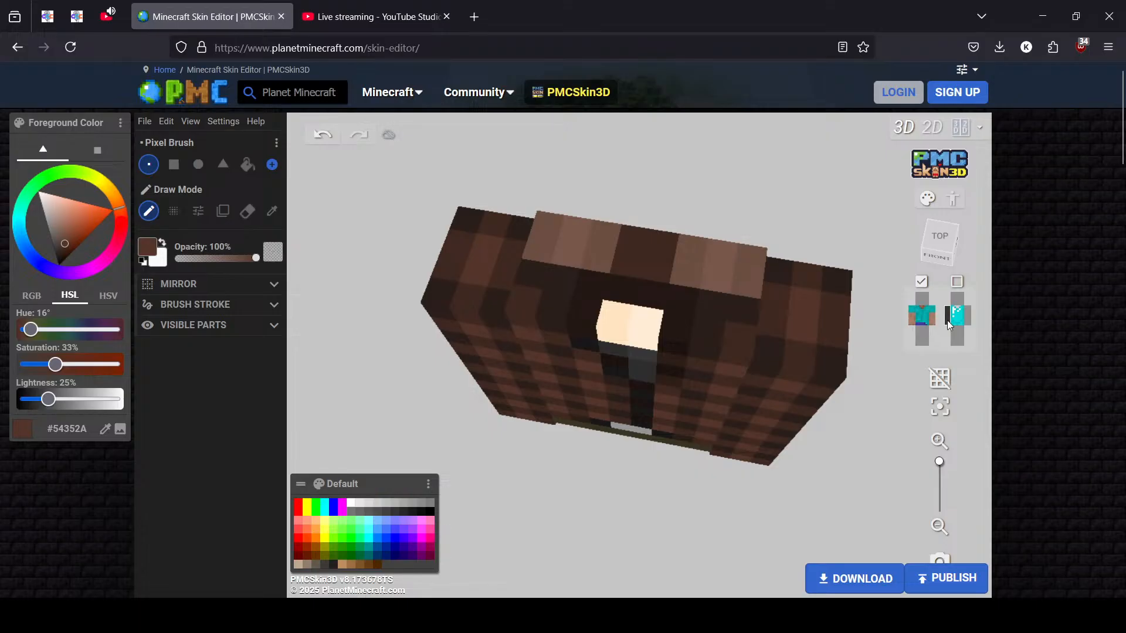
click(957, 281)
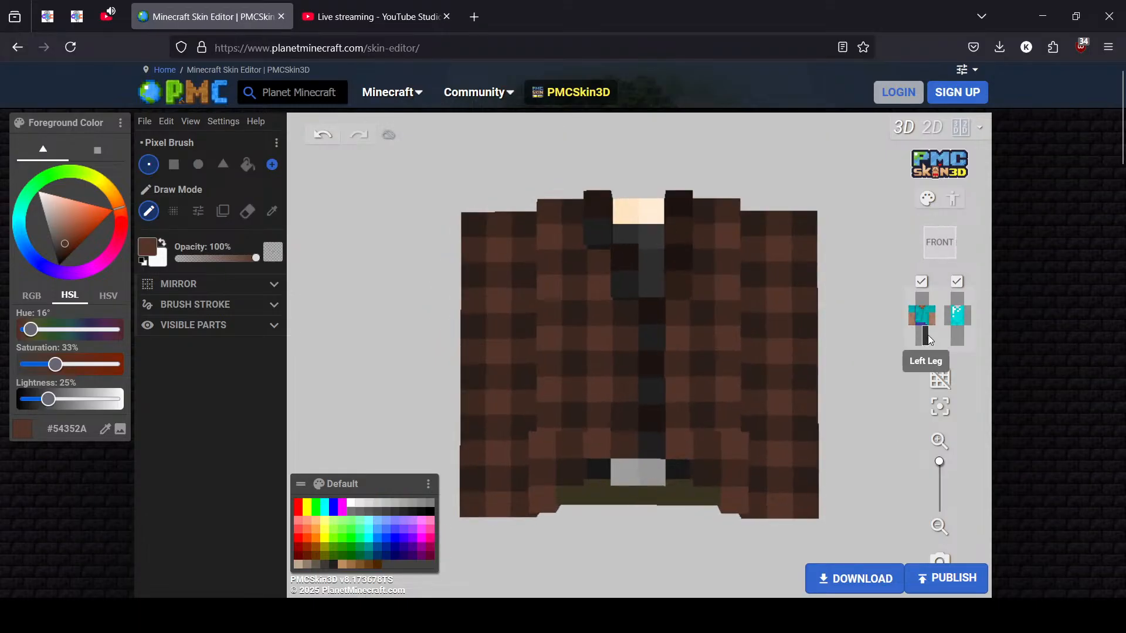
drag(917, 333, 902, 327)
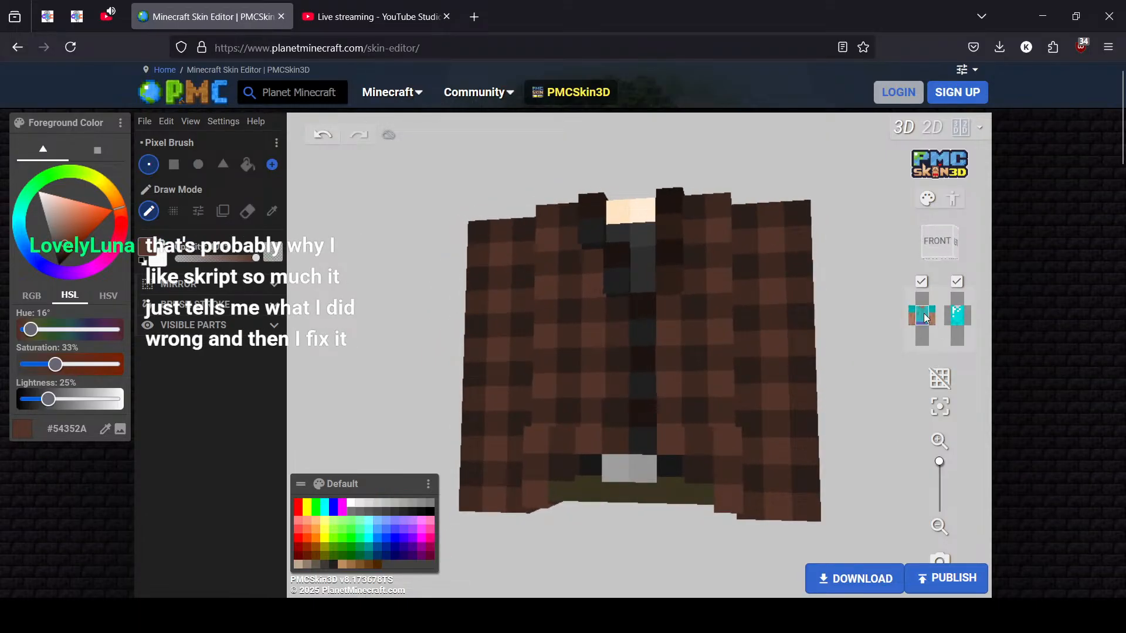
click(924, 318)
click(955, 318)
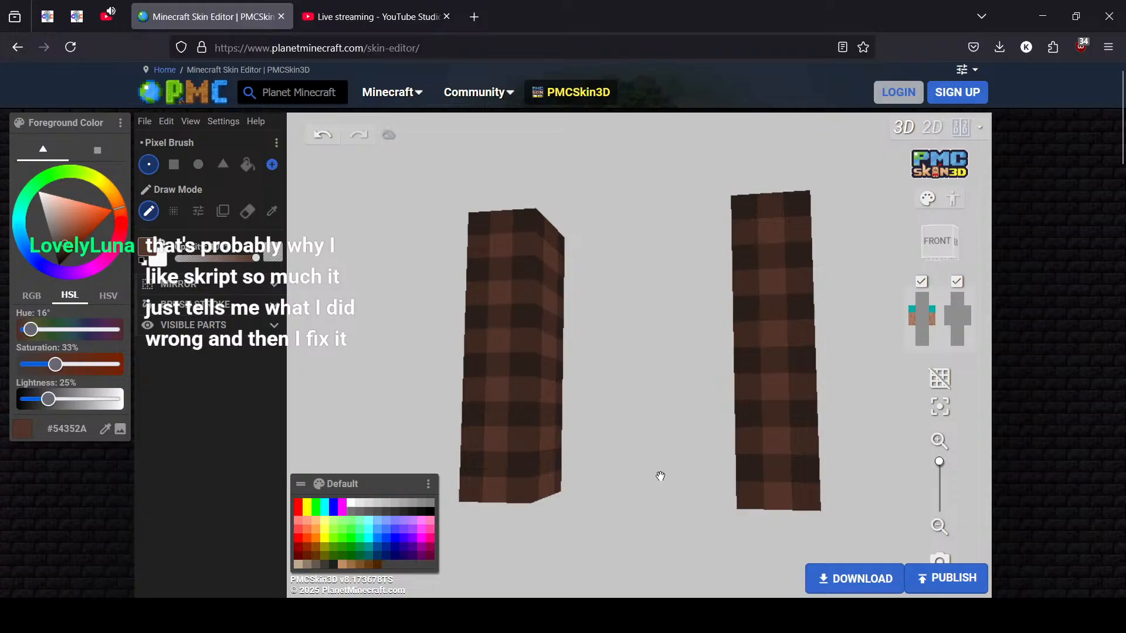
Sample the skin tone #FFEDD6 from the head and paint the white hand areas under both arms with it
drag(660, 476, 641, 405)
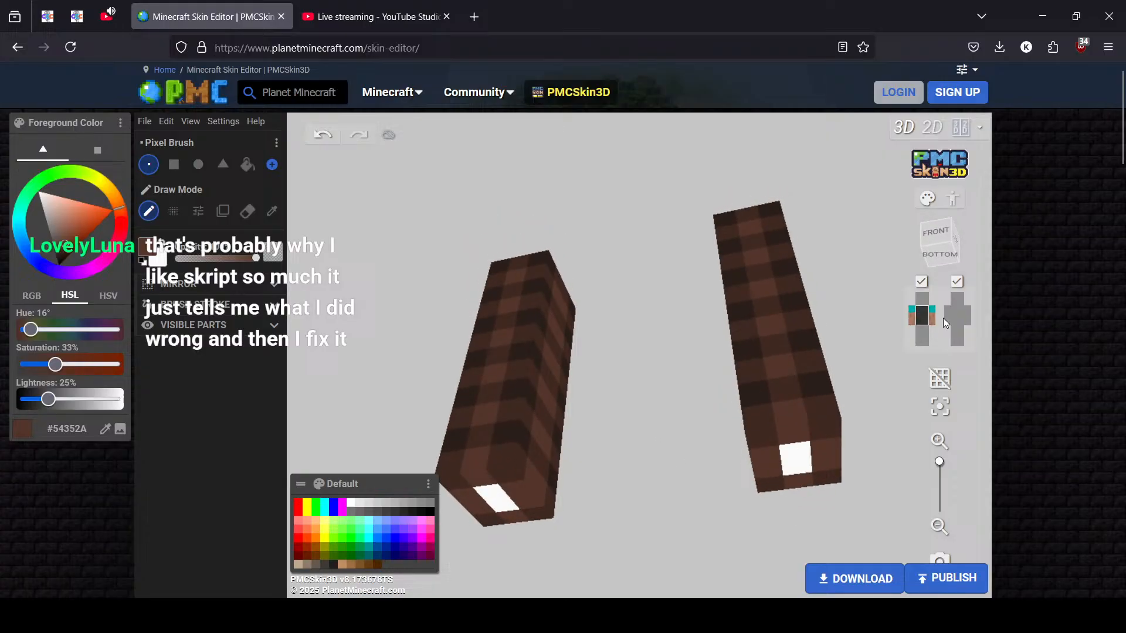
click(914, 302)
click(272, 211)
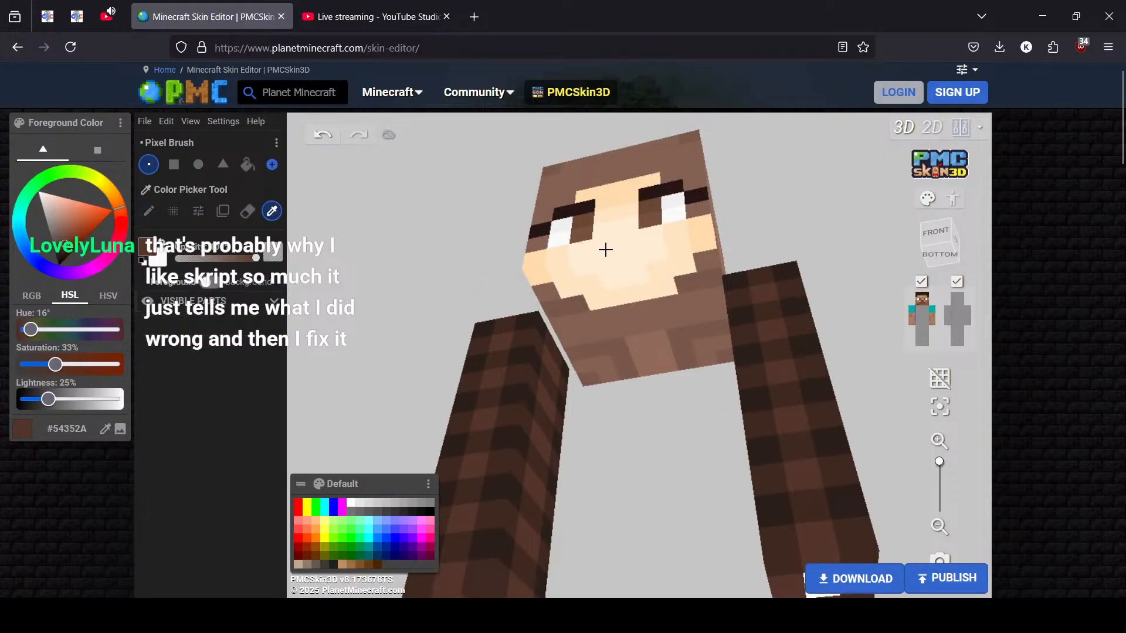
click(604, 250)
click(148, 211)
click(920, 300)
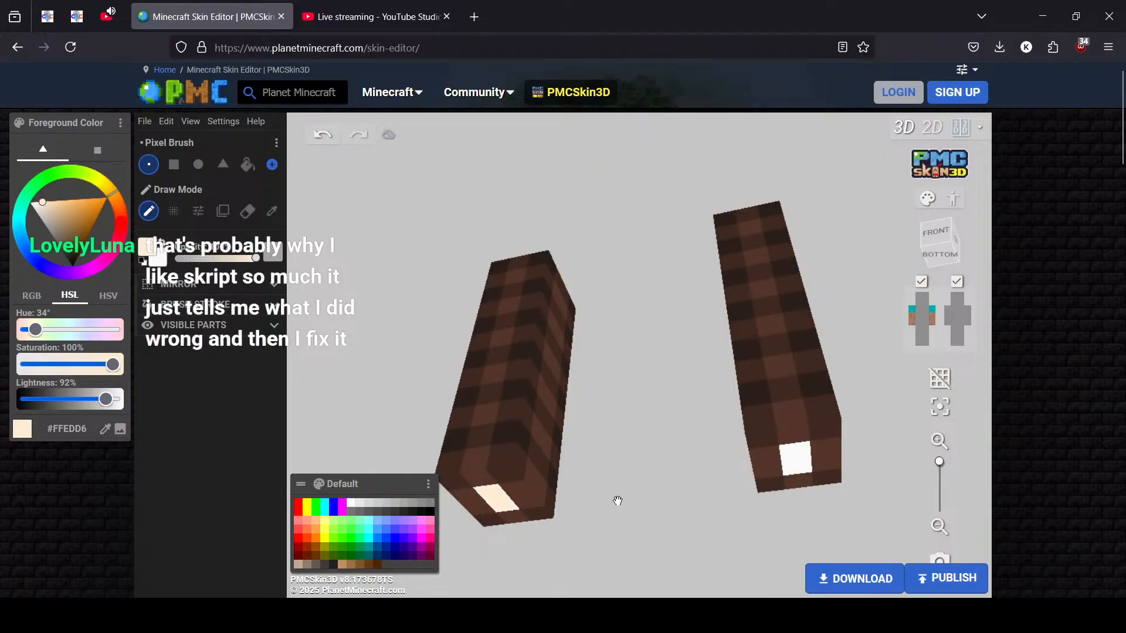
click(793, 462)
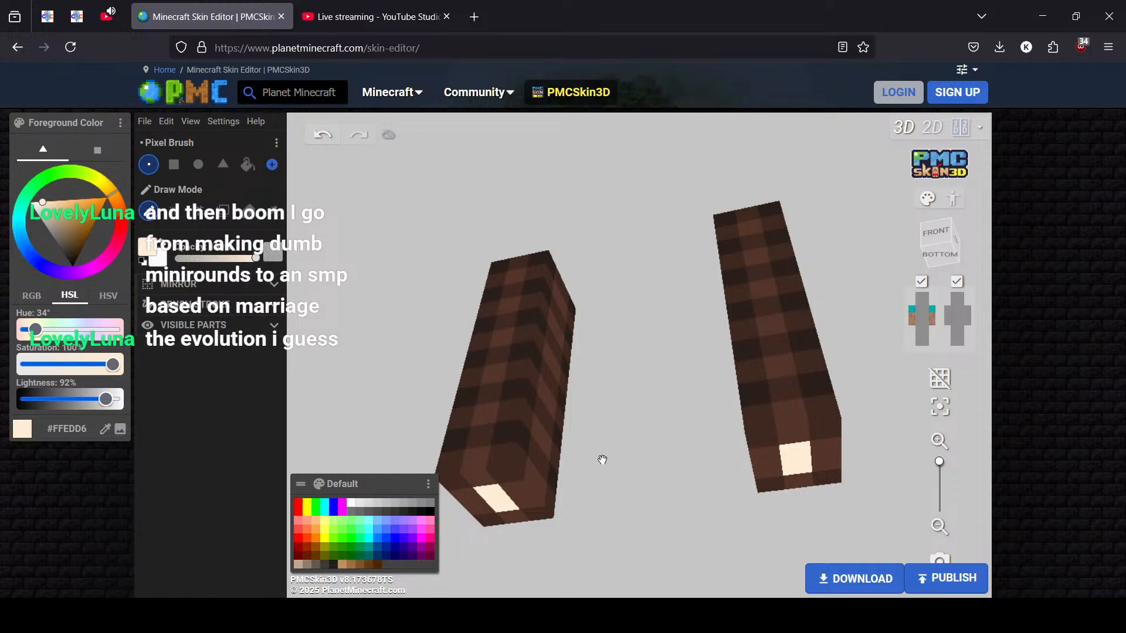
Sample the dark brown #3F2820 from the sleeve and show the outer layer of both arms for painting
drag(623, 429, 655, 427)
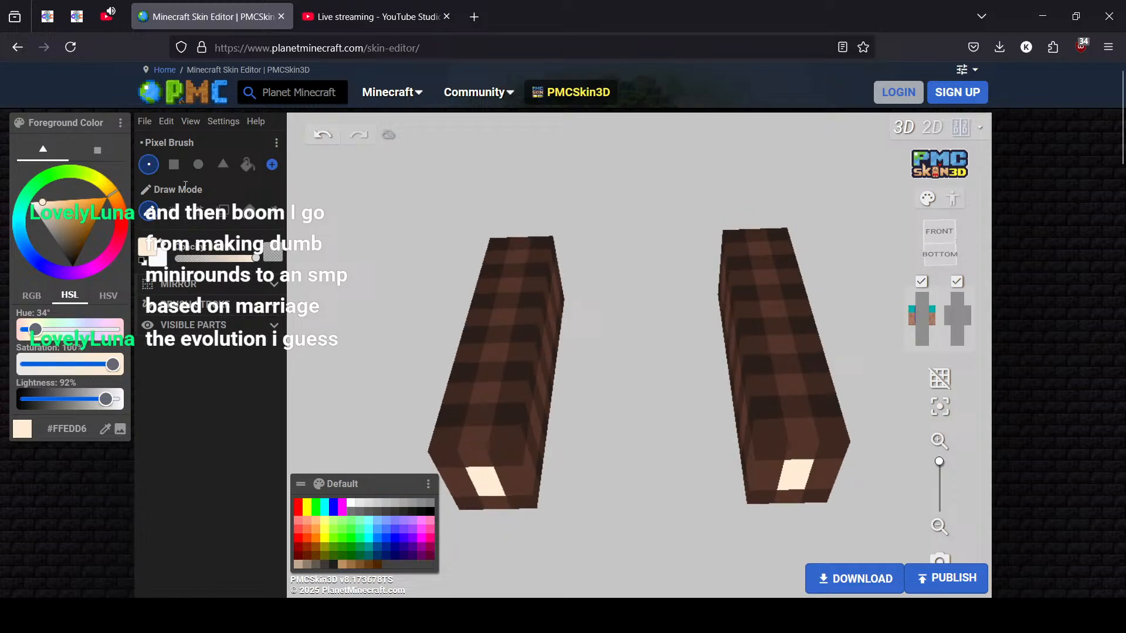
click(272, 213)
click(441, 442)
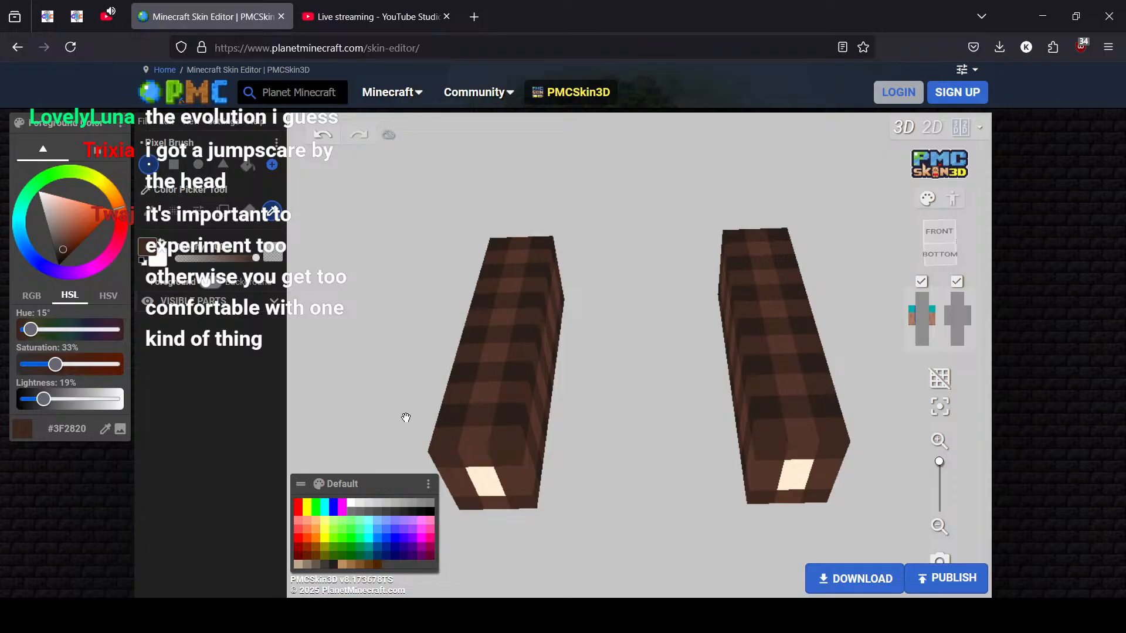
click(146, 212)
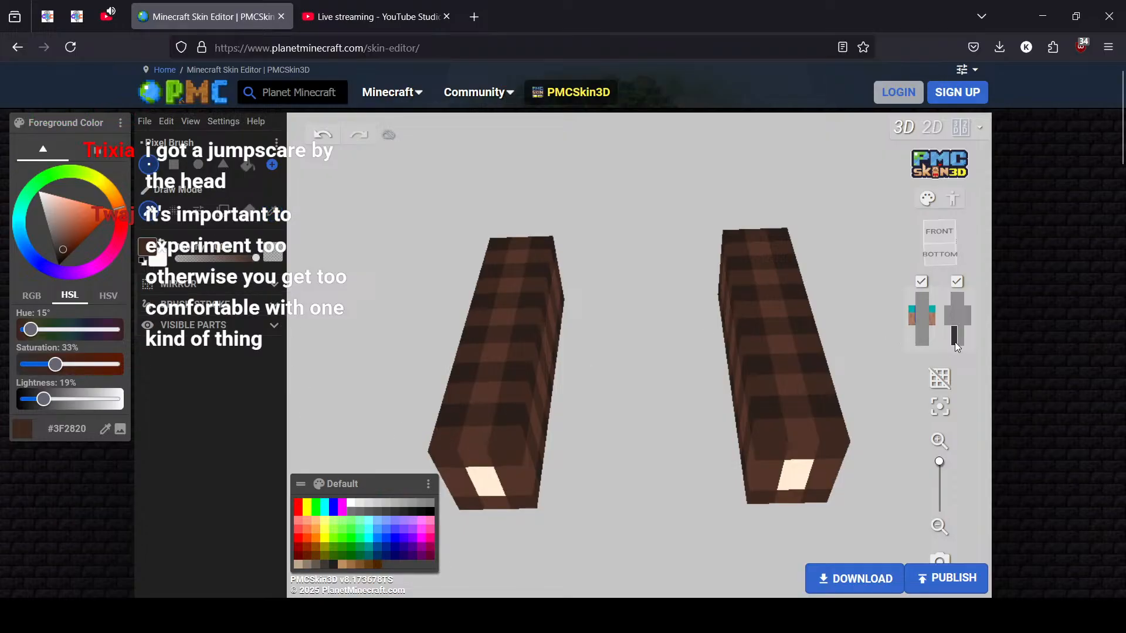
click(963, 316)
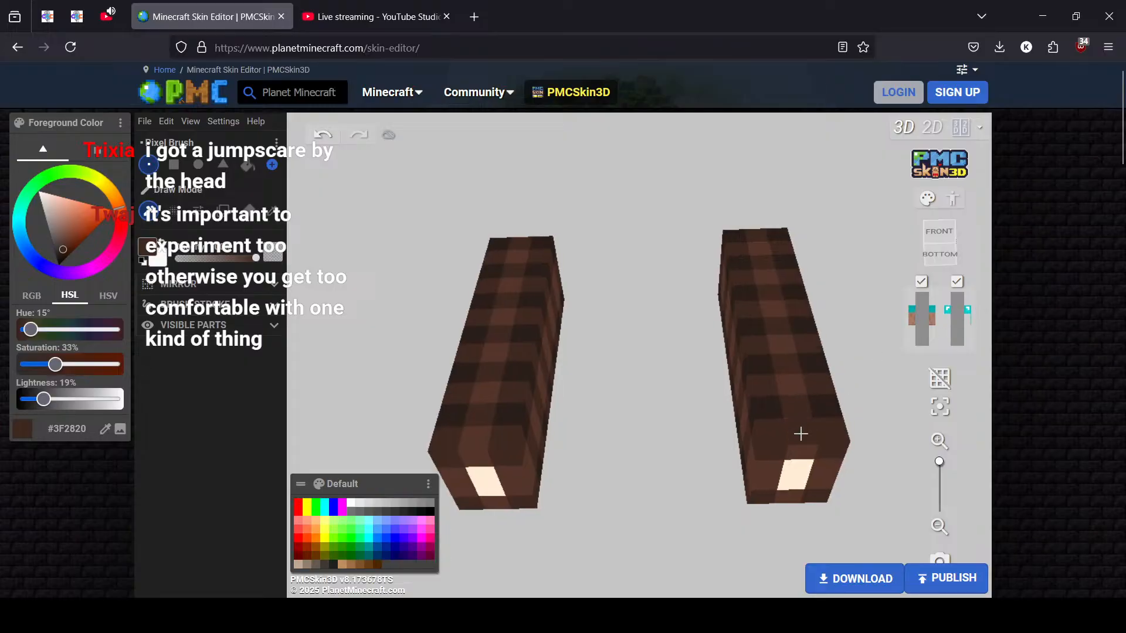
Start a raised cuff on the left arm's outer layer by painting #3F2820 corner squares around its lowest row
drag(872, 457, 623, 491)
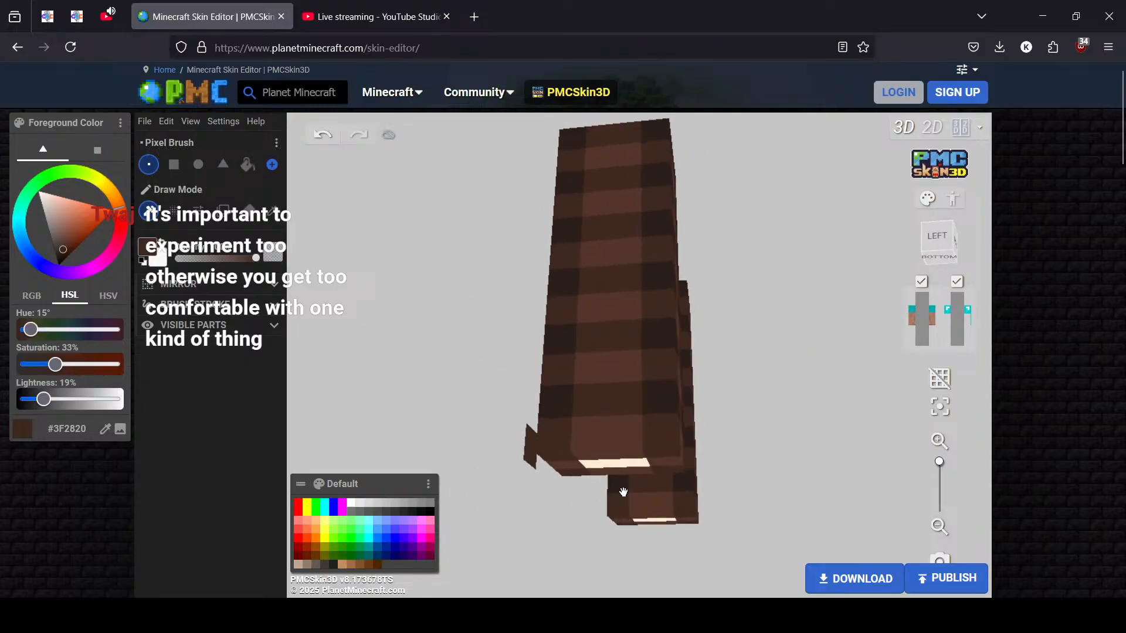
click(537, 450)
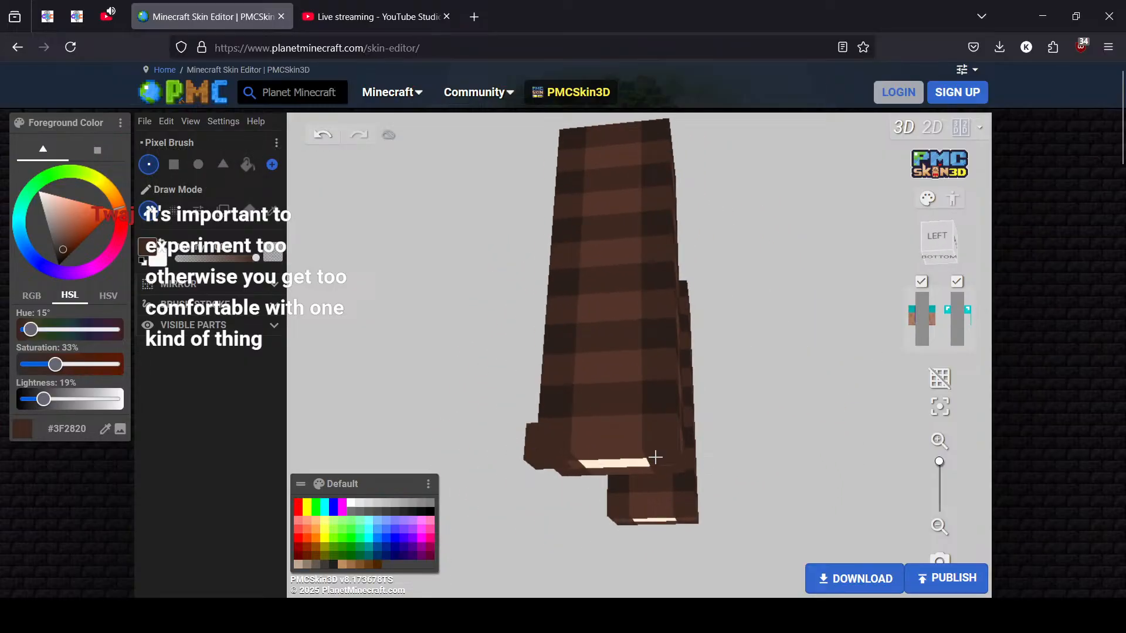
drag(756, 455, 446, 456)
click(443, 418)
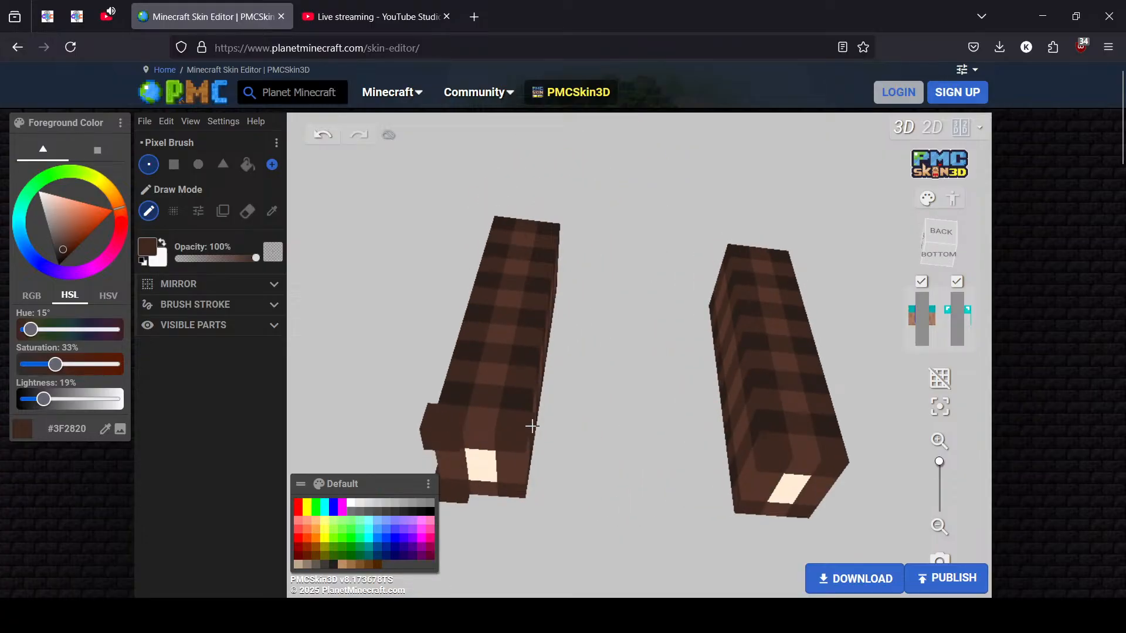
click(515, 445)
mouse_move(602, 451)
mouse_down()
mouse_move(505, 465)
mouse_move(525, 479)
mouse_up()
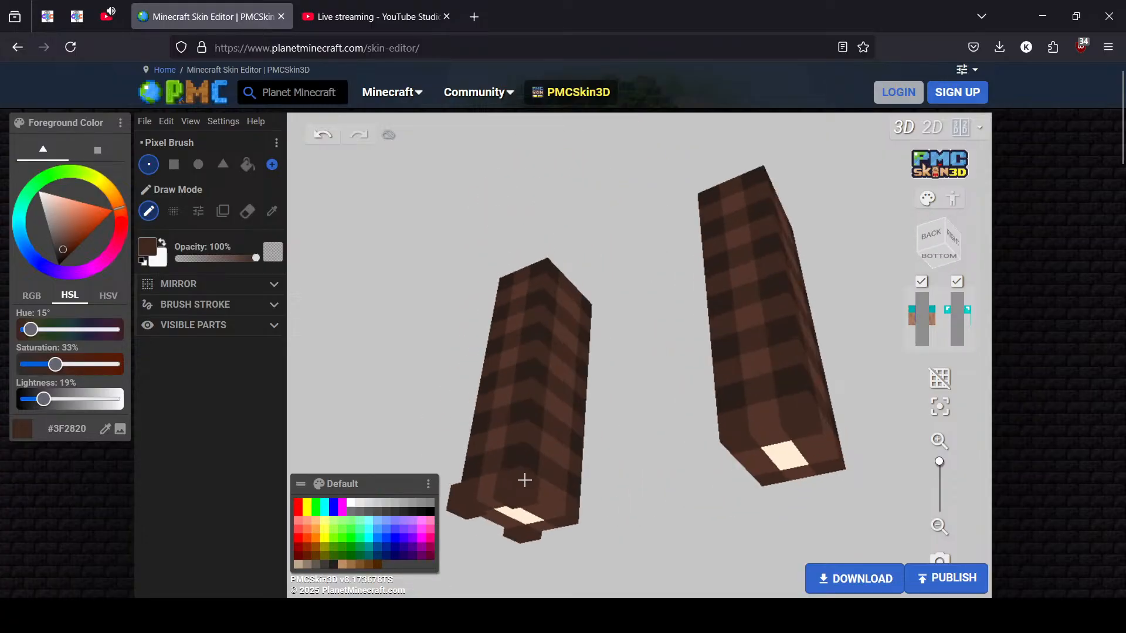
mouse_move(709, 518)
mouse_down()
mouse_move(552, 500)
mouse_move(410, 505)
mouse_up()
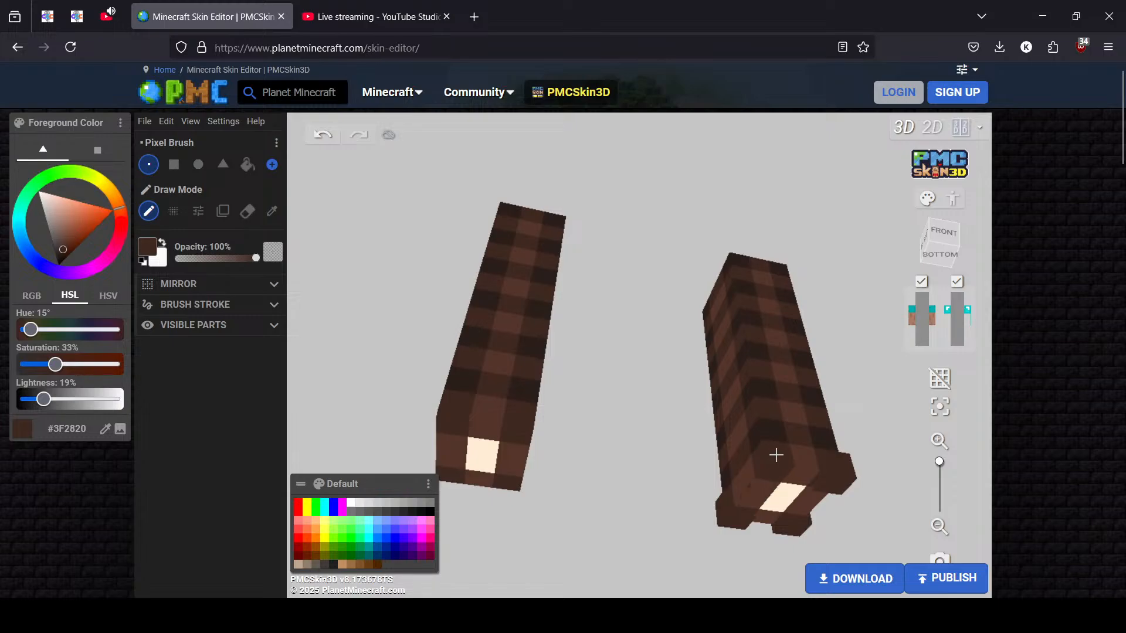
drag(682, 473, 578, 547)
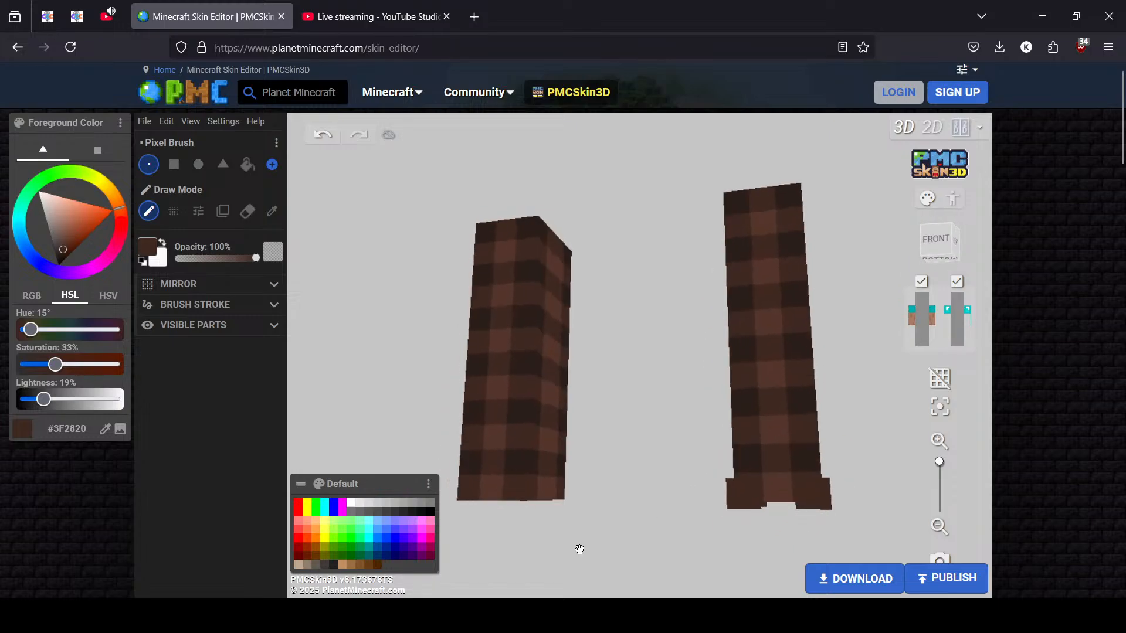
Paint #3F2820 corner squares around the left arm's outer layer two rows above the cuff's bottom row
click(748, 430)
drag(850, 445, 646, 445)
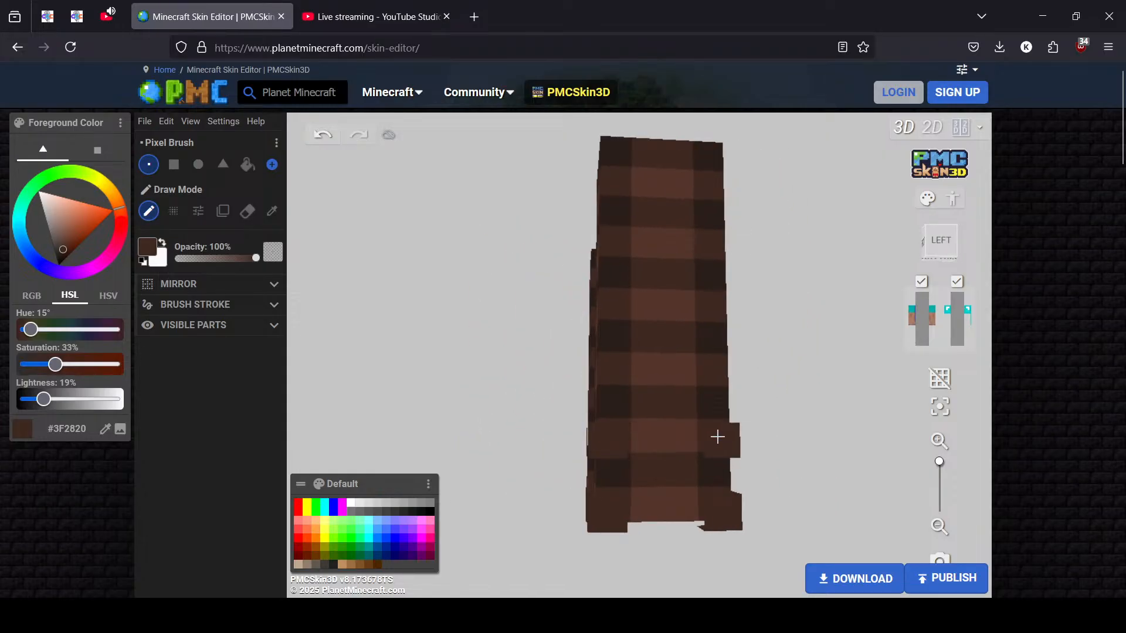
drag(757, 447, 592, 463)
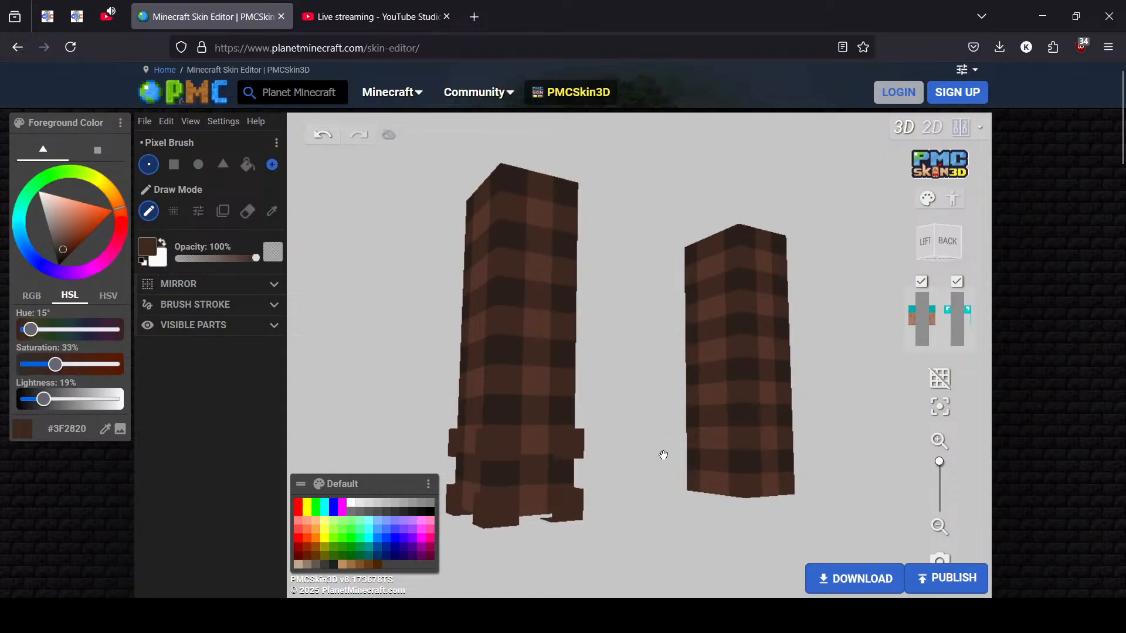
drag(661, 455, 484, 454)
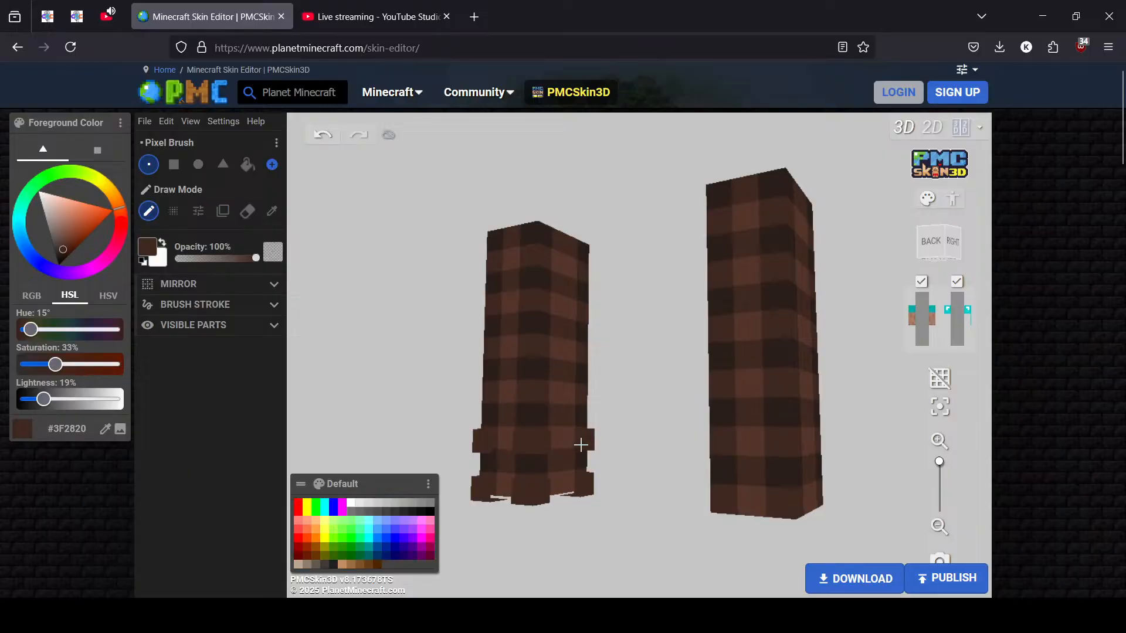
drag(633, 532, 572, 532)
Fill the centre squares of the left cuff's middle row with #3F2820 and move the colour palette clear of the model
scroll(575, 533, up, 2)
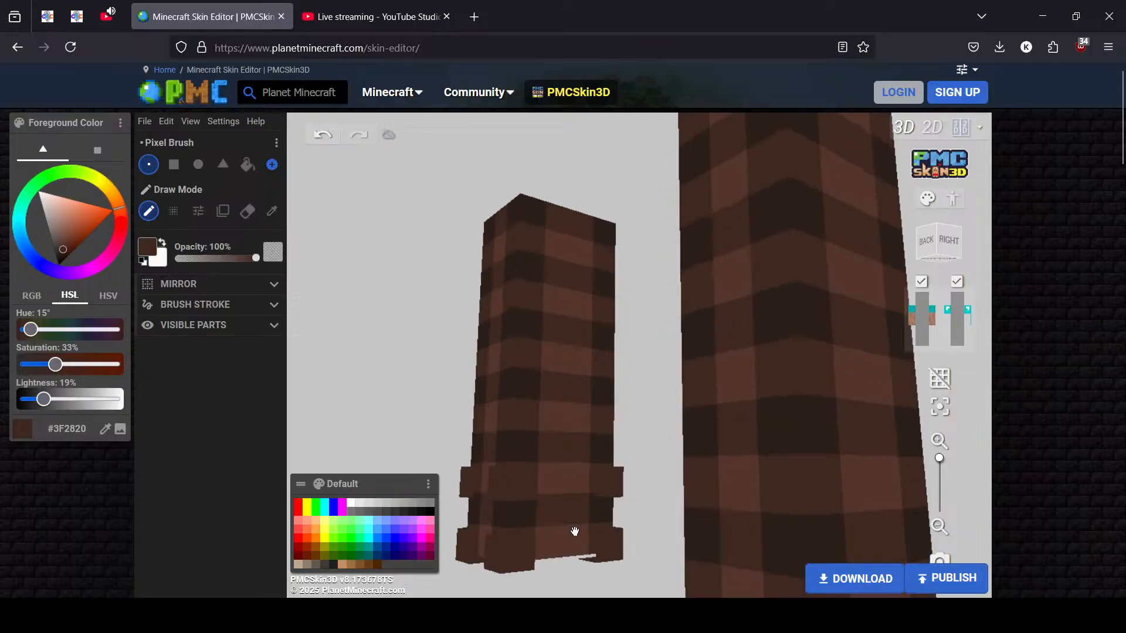
drag(405, 410, 680, 467)
drag(399, 484, 230, 480)
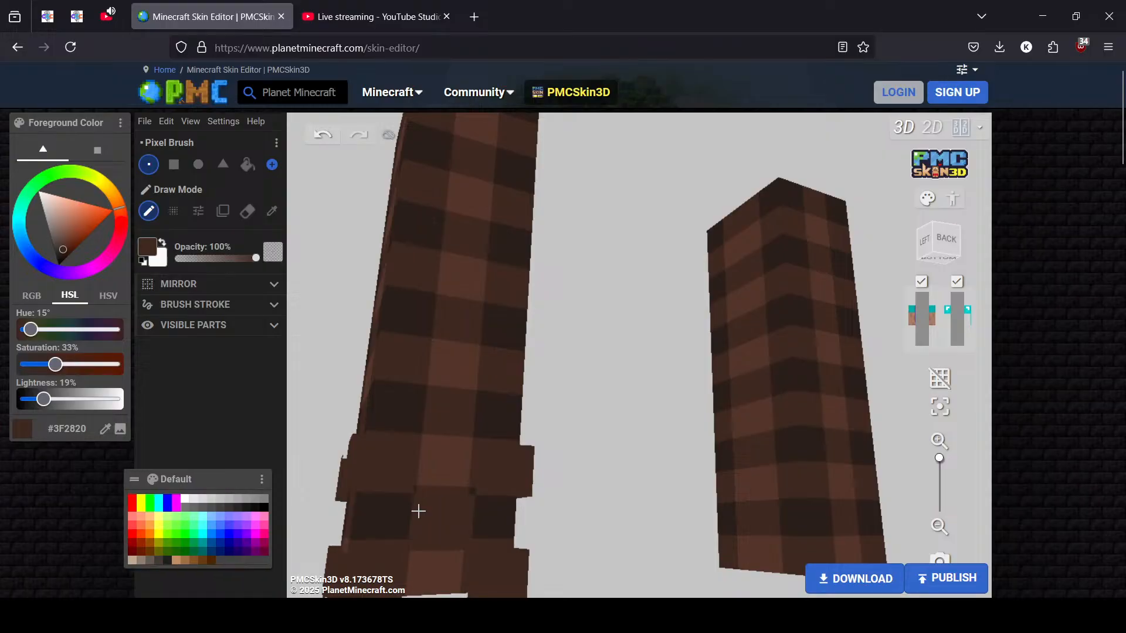
drag(333, 490, 650, 510)
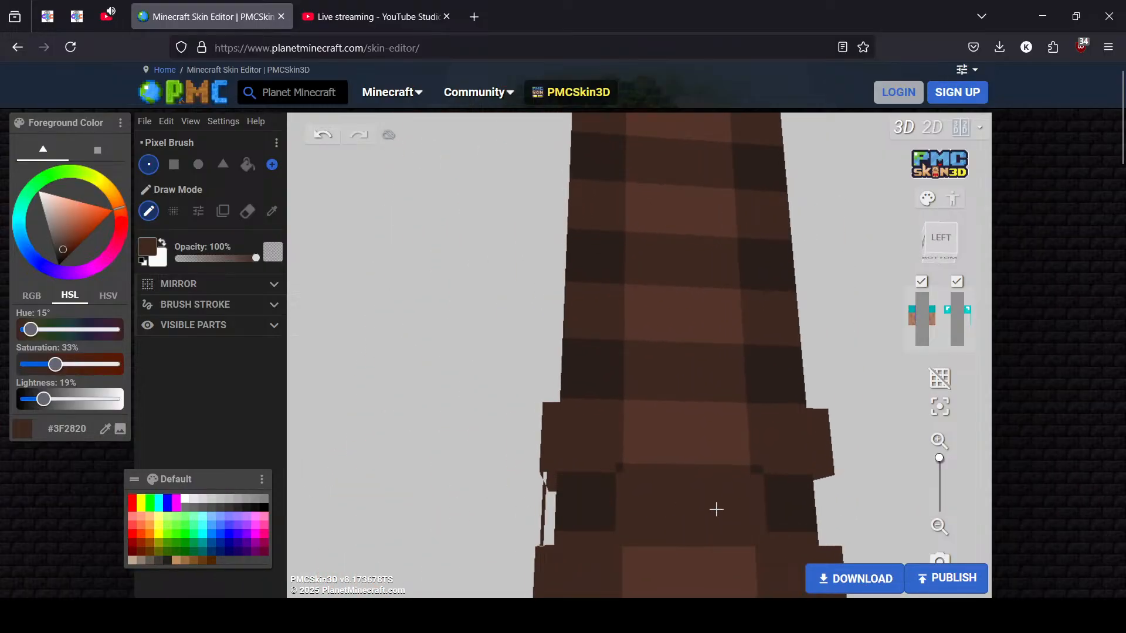
drag(404, 450, 651, 461)
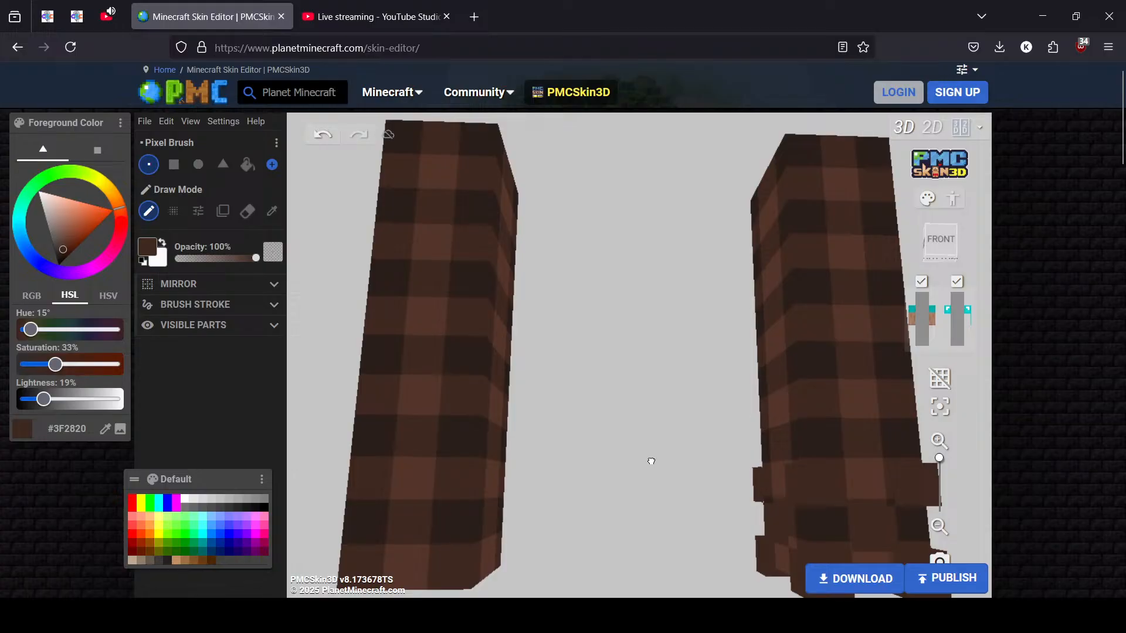
scroll(650, 459, down, 2)
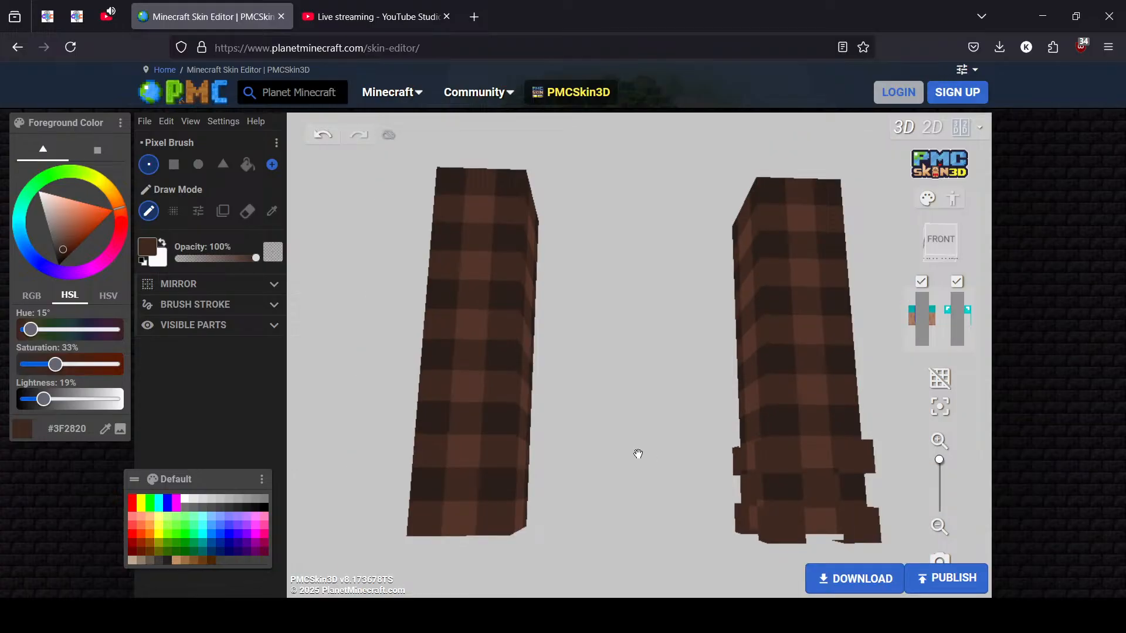
Sample the darkest brown #2A1E19 and paint the corner squares of the left cuff's middle row with it
click(271, 211)
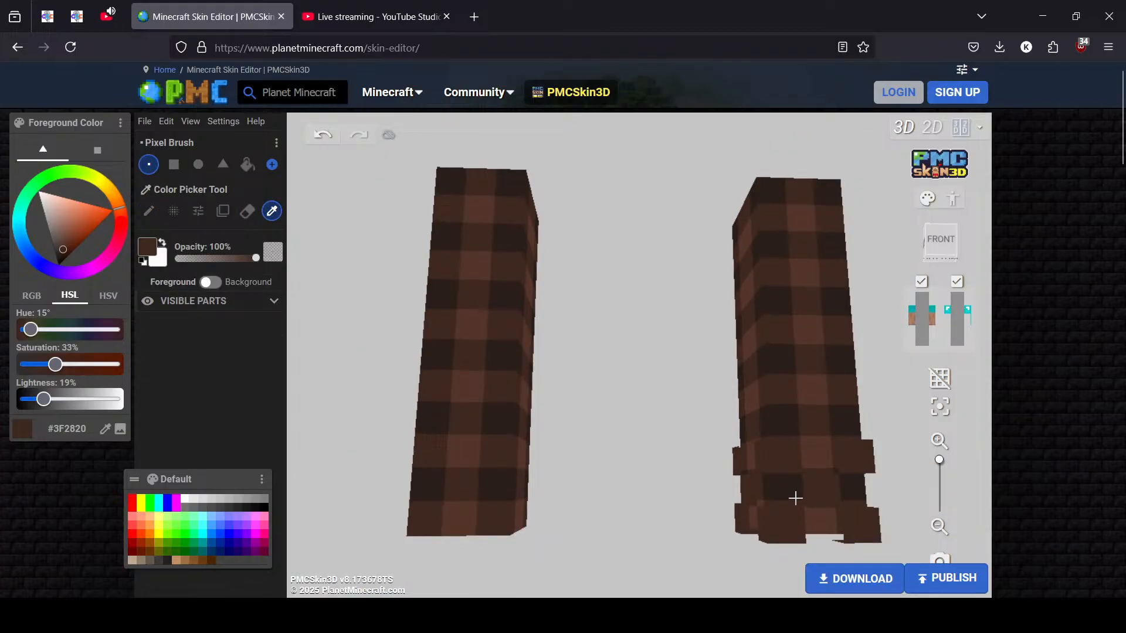
click(782, 484)
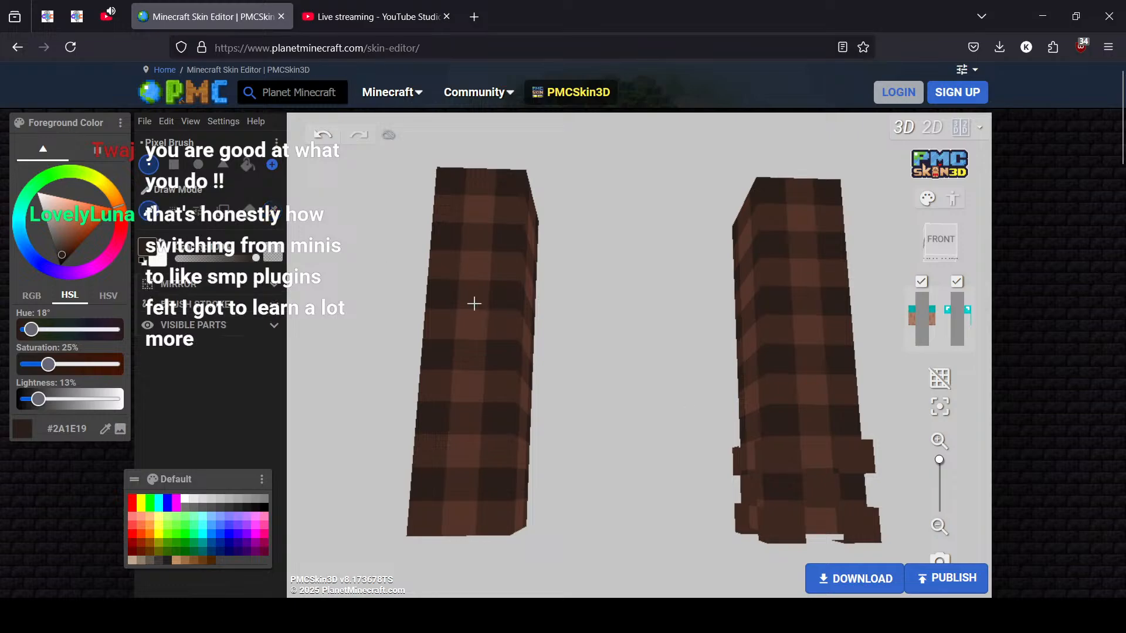
click(792, 488)
click(854, 491)
mouse_move(890, 497)
mouse_down()
mouse_move(900, 504)
mouse_move(691, 498)
mouse_up()
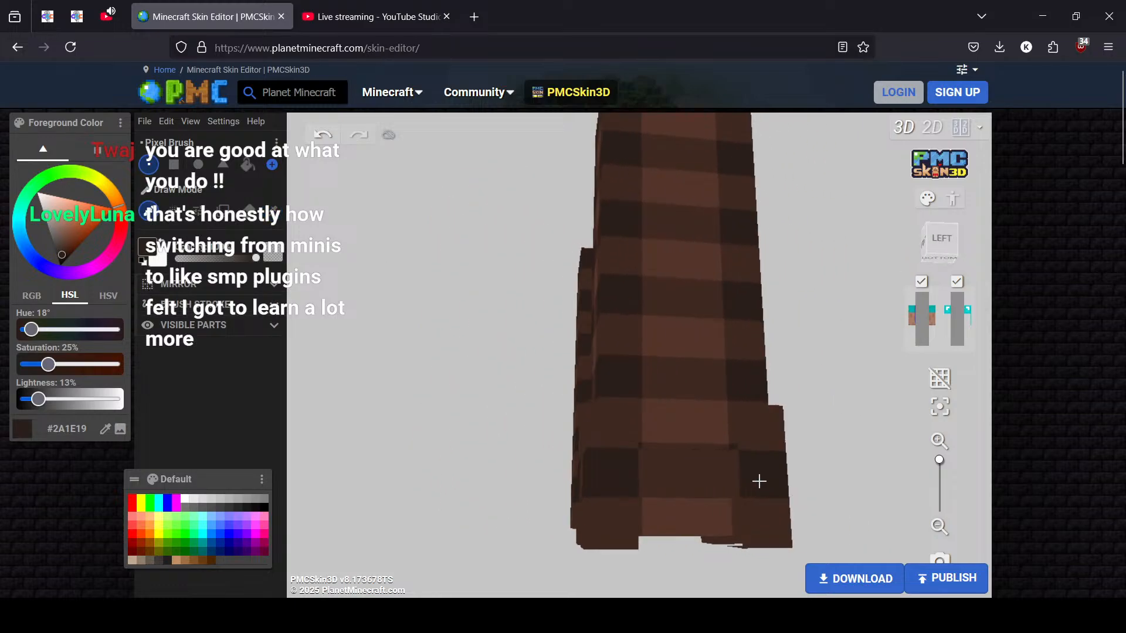
mouse_move(811, 490)
mouse_down()
mouse_move(618, 498)
mouse_move(627, 516)
mouse_move(518, 508)
mouse_up()
click(437, 489)
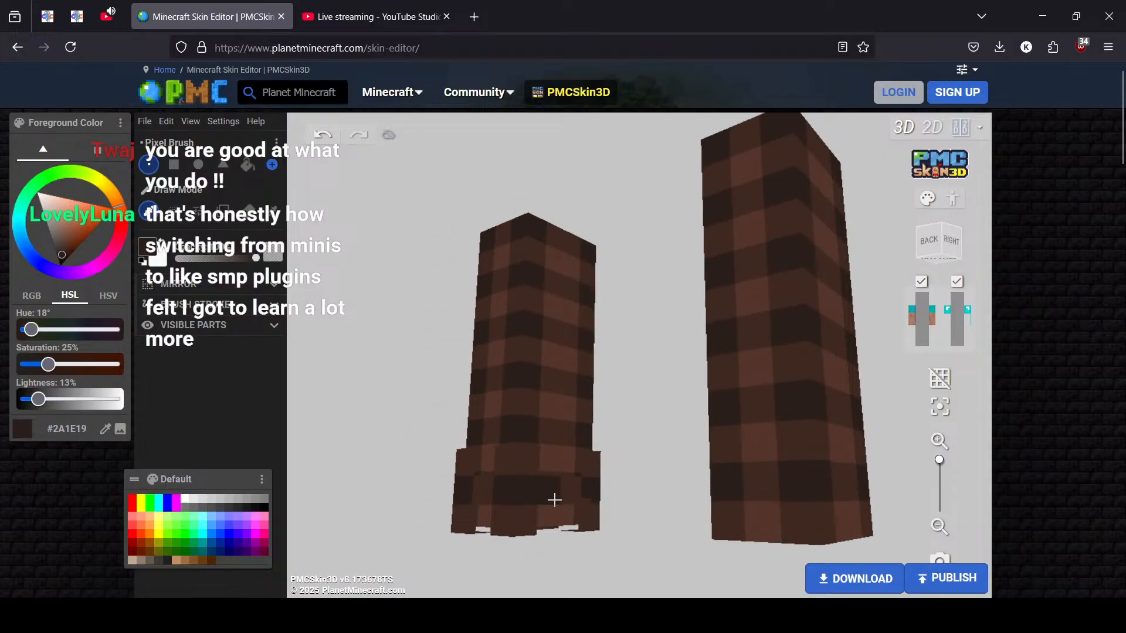
drag(654, 494, 334, 498)
Sample the lighter brown #54352A and paint the centre squares in the upper and lower rows of the left cuff's outer side
key(i)
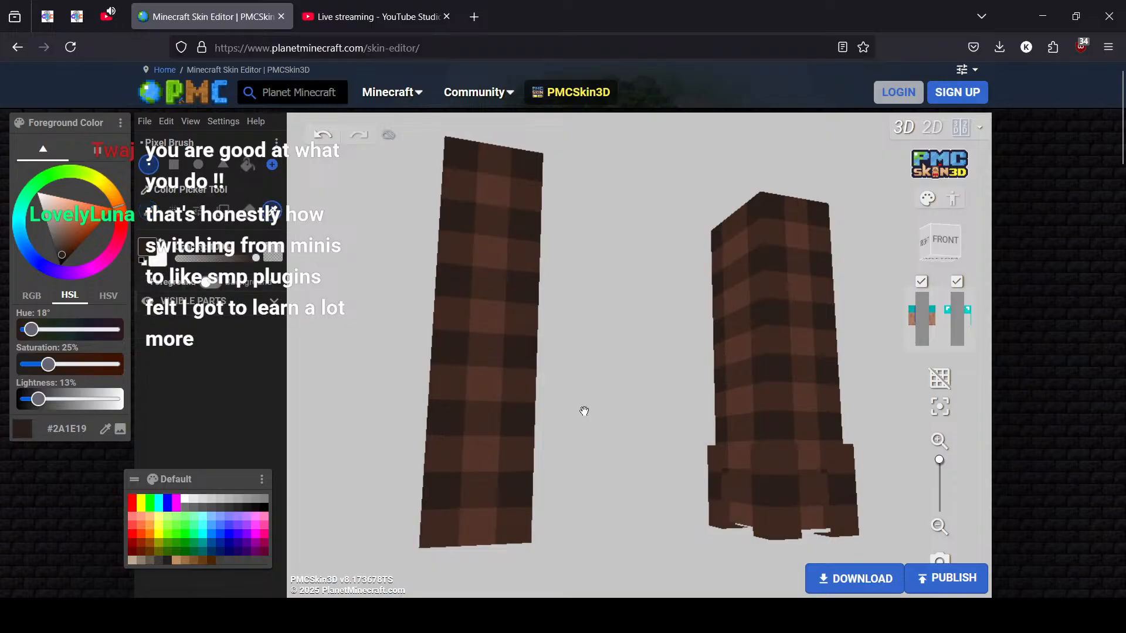
click(738, 458)
click(150, 212)
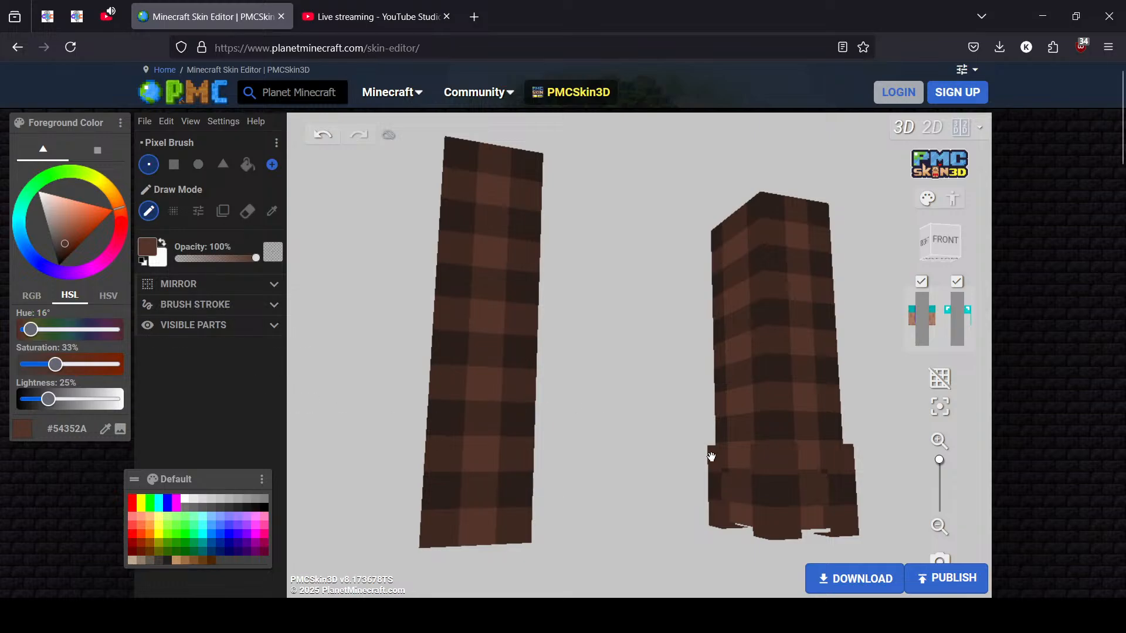
right_drag(807, 520, 598, 515)
click(650, 471)
click(629, 560)
click(646, 561)
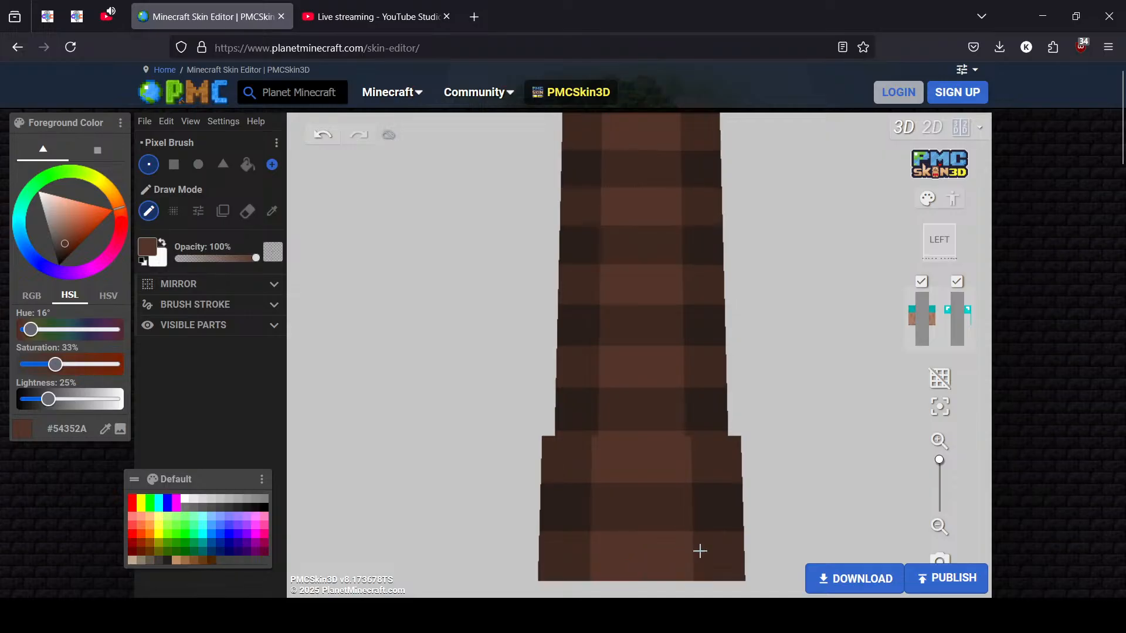
Paint #54352A centre squares in the upper and lower rows of the left cuff's back and inner sides
right_drag(700, 551, 544, 493)
click(446, 461)
click(566, 459)
click(587, 459)
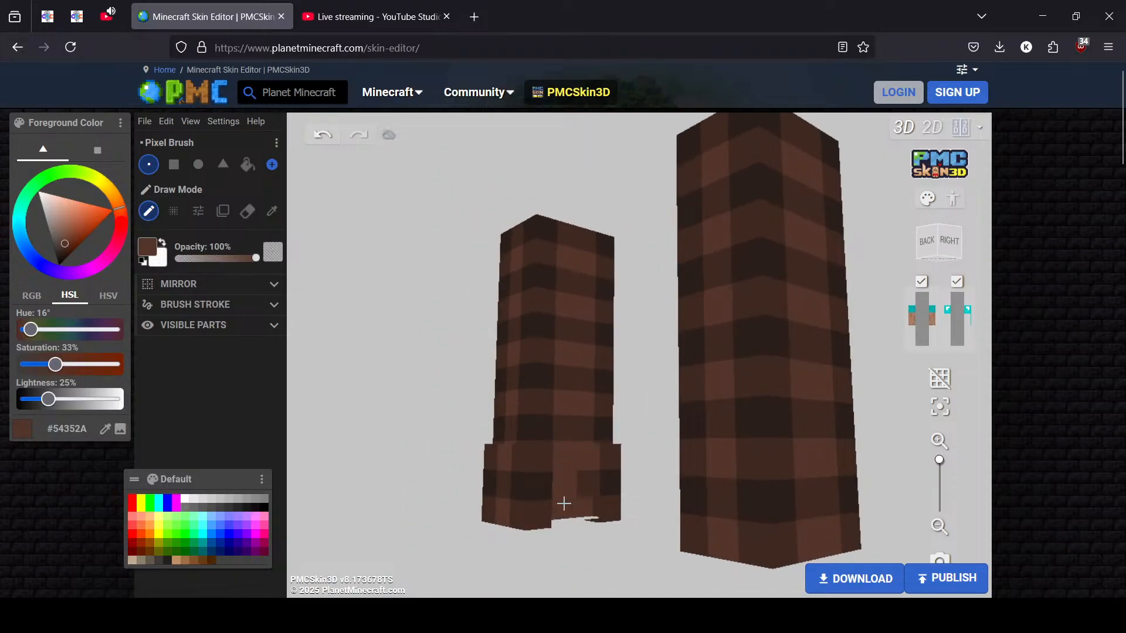
click(565, 521)
click(586, 518)
Paint #54352A centre squares in the upper and lower cuff rows around the right arm's outer layer
right_drag(585, 576, 729, 447)
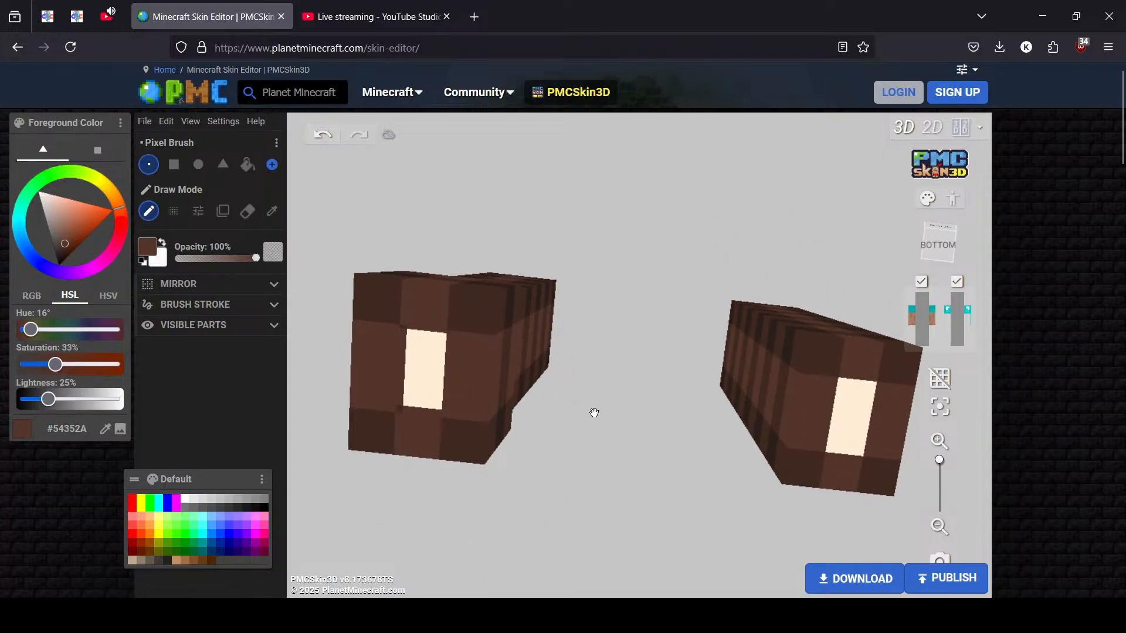
click(811, 400)
click(808, 427)
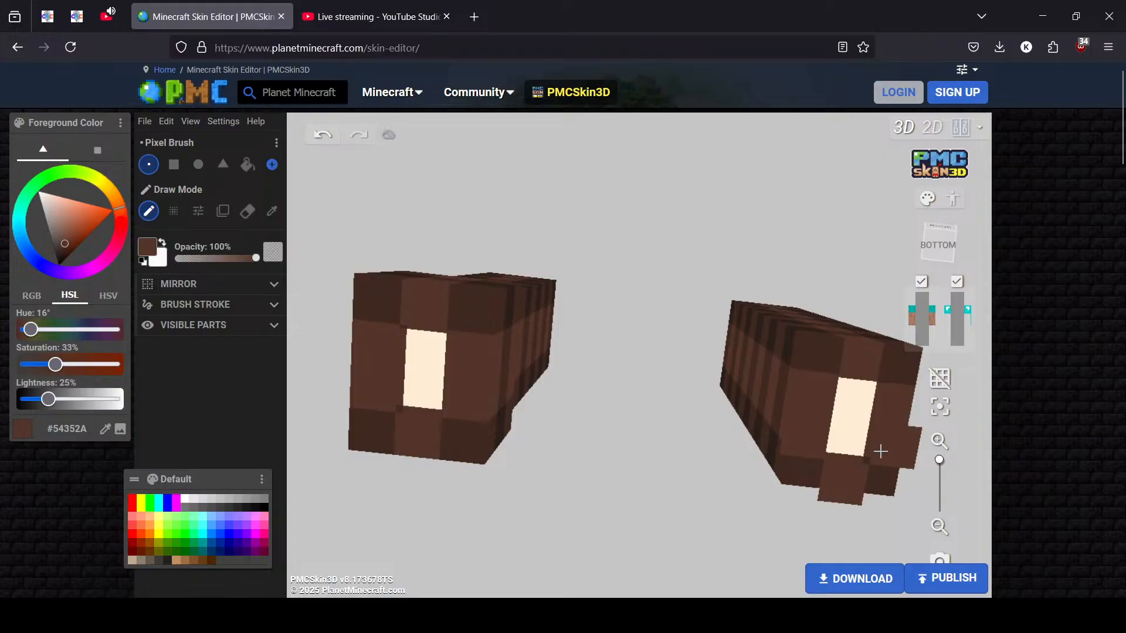
right_drag(686, 440, 598, 595)
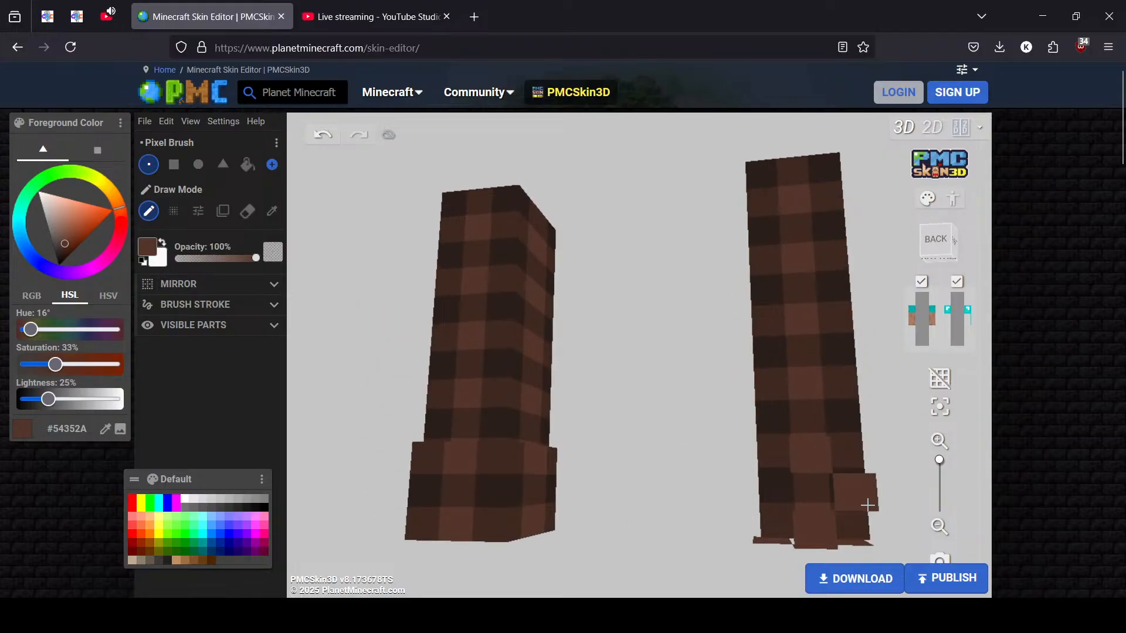
right_drag(761, 532, 641, 457)
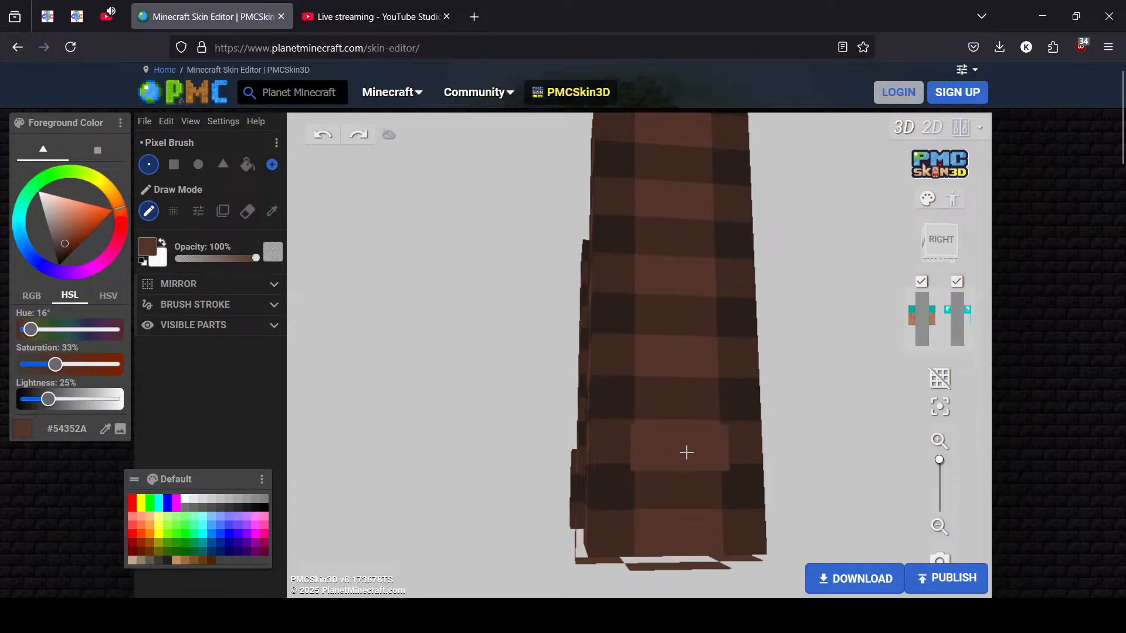
right_drag(832, 510, 502, 481)
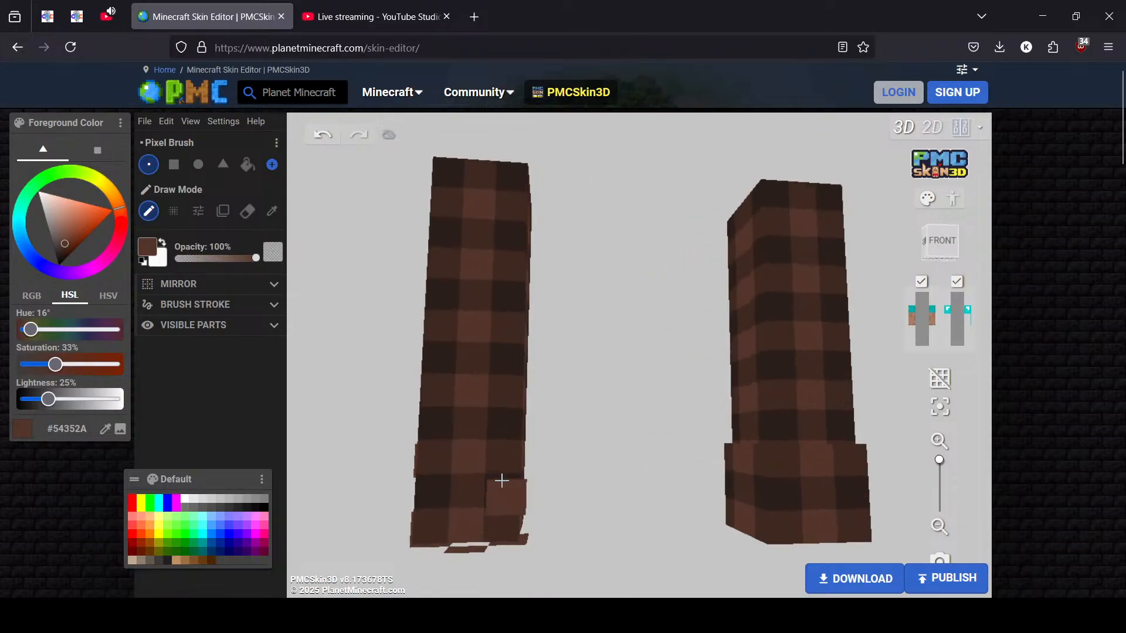
right_drag(467, 515, 500, 526)
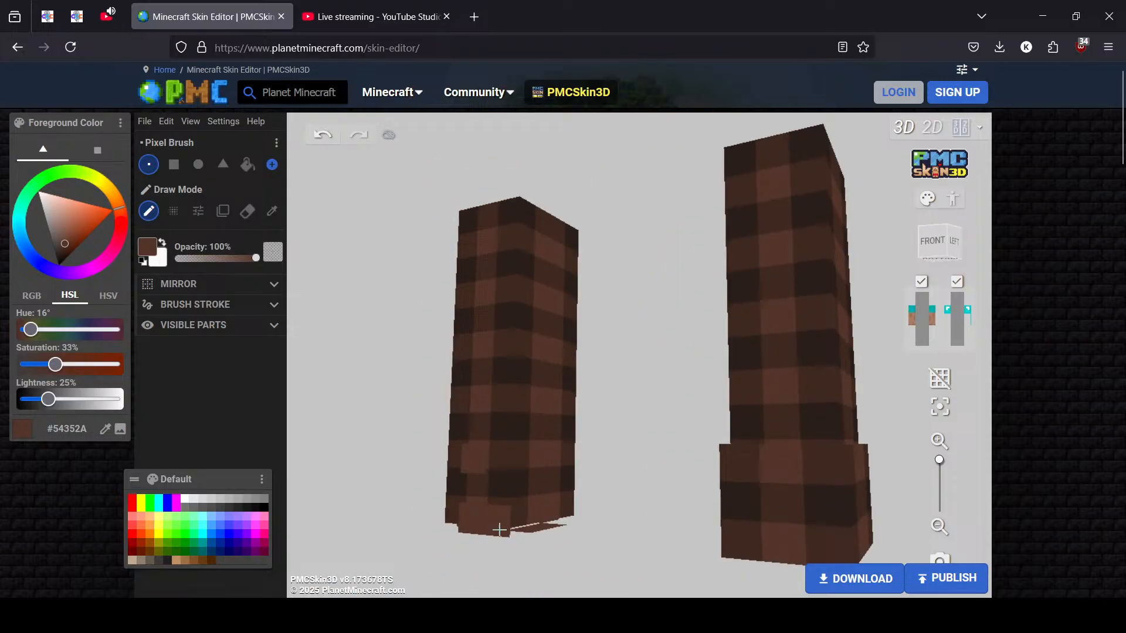
Sample the medium brown #3F2820 and paint the corner squares in the upper and lower rows around the right cuff
click(271, 211)
click(517, 451)
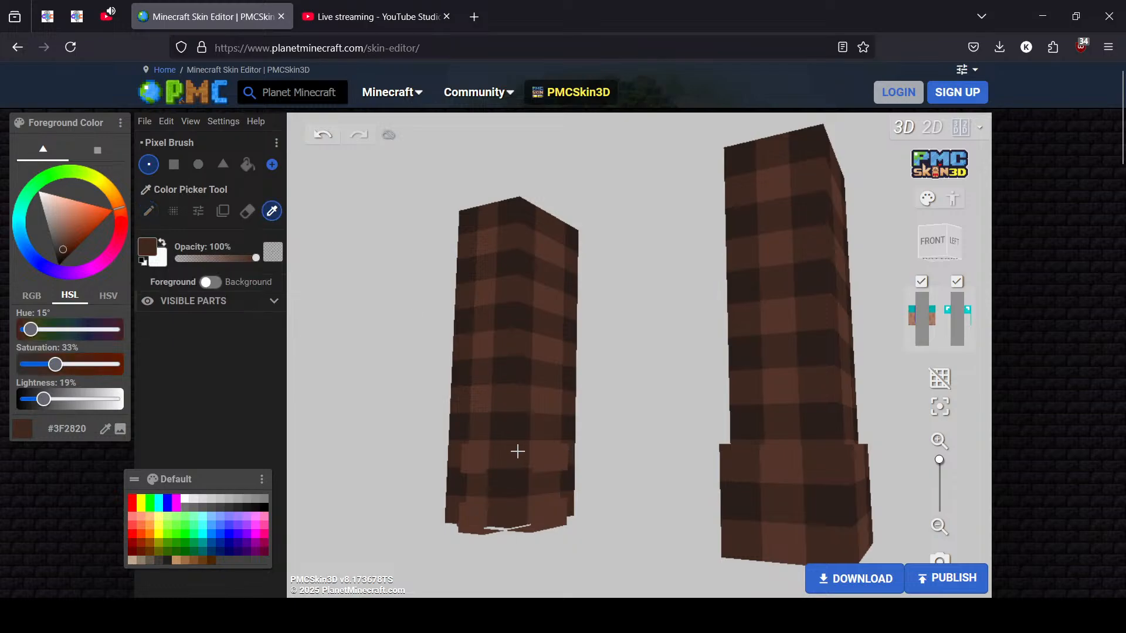
click(148, 211)
click(449, 455)
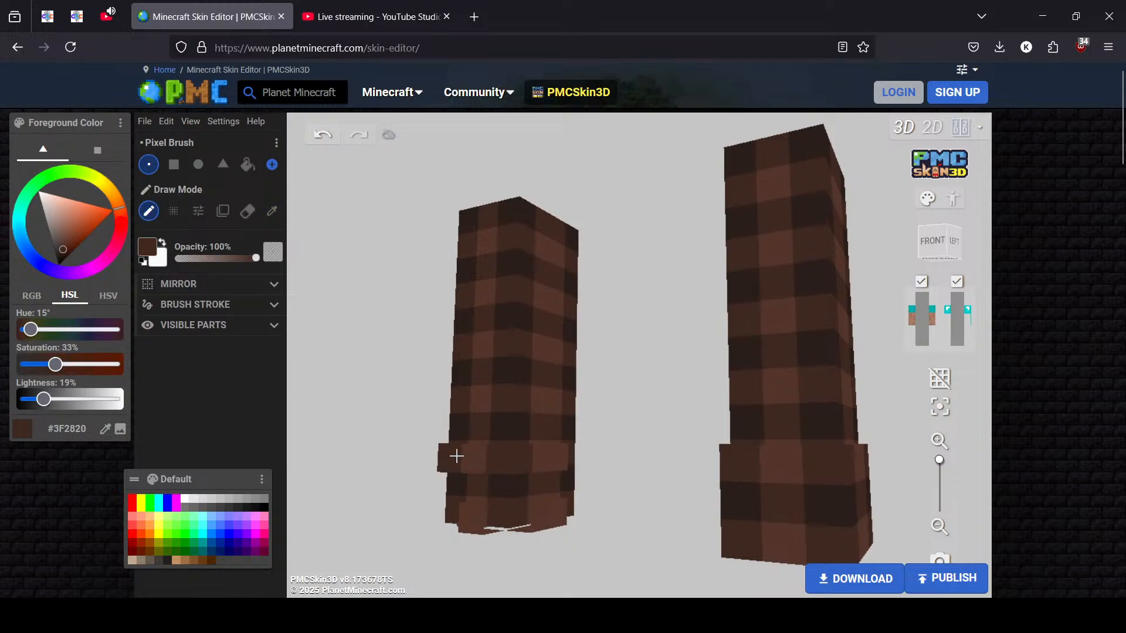
click(444, 519)
drag(446, 519, 512, 525)
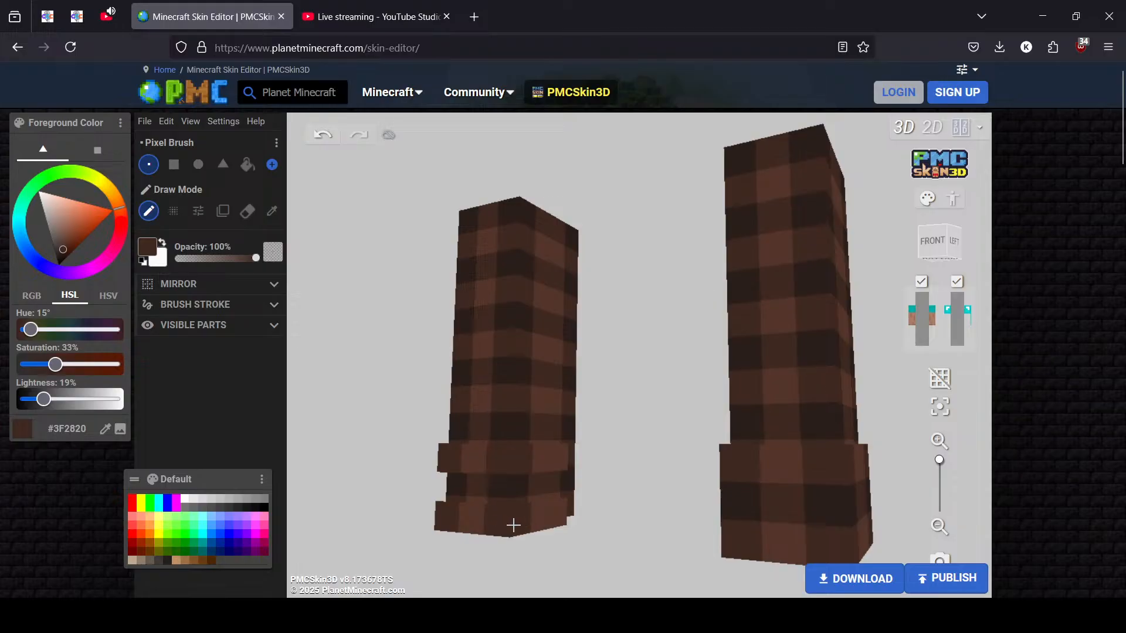
mouse_move(373, 507)
mouse_down()
mouse_move(512, 507)
mouse_move(716, 538)
mouse_up()
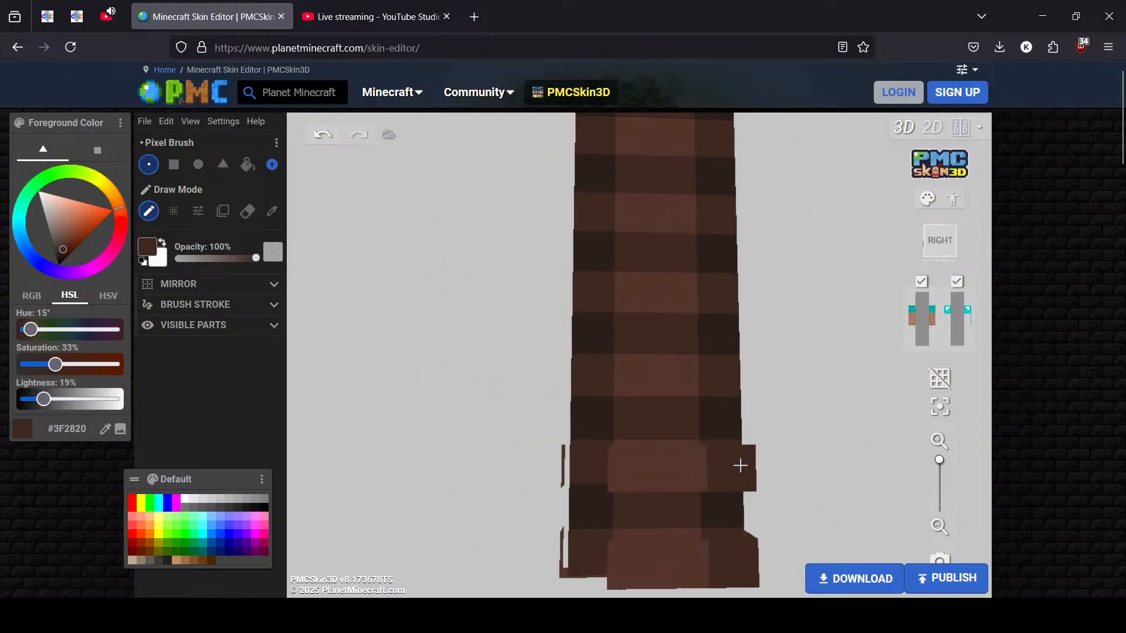
mouse_move(563, 565)
mouse_down()
mouse_move(731, 535)
mouse_move(718, 523)
mouse_move(741, 514)
mouse_up()
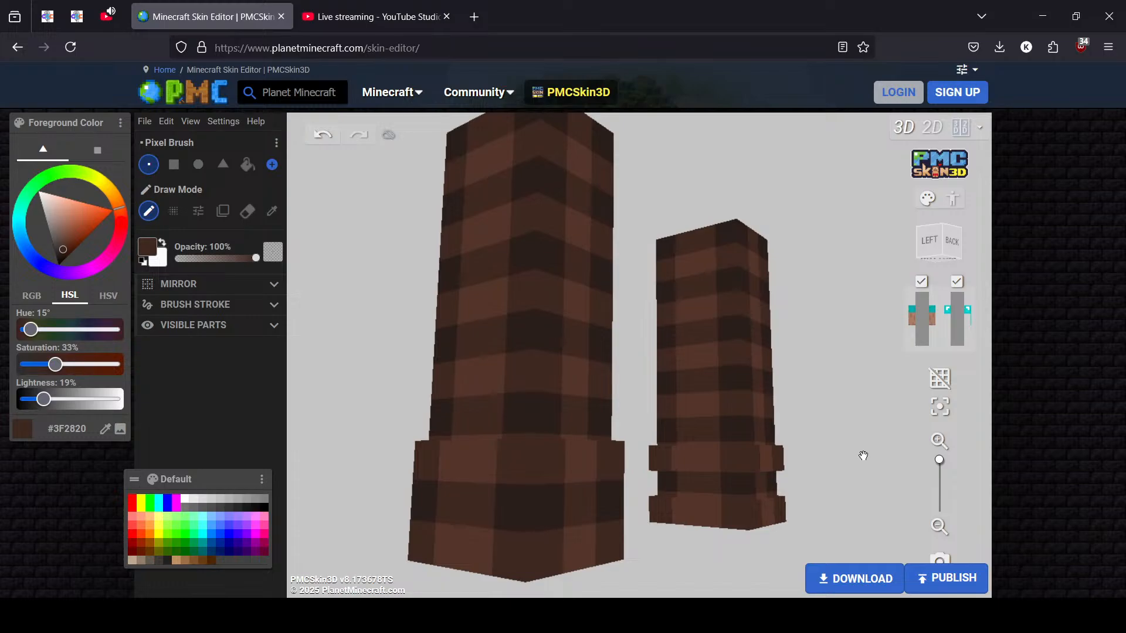
Paint #3F2820 centre squares in the middle row around all sides of the right cuff
drag(849, 494, 815, 497)
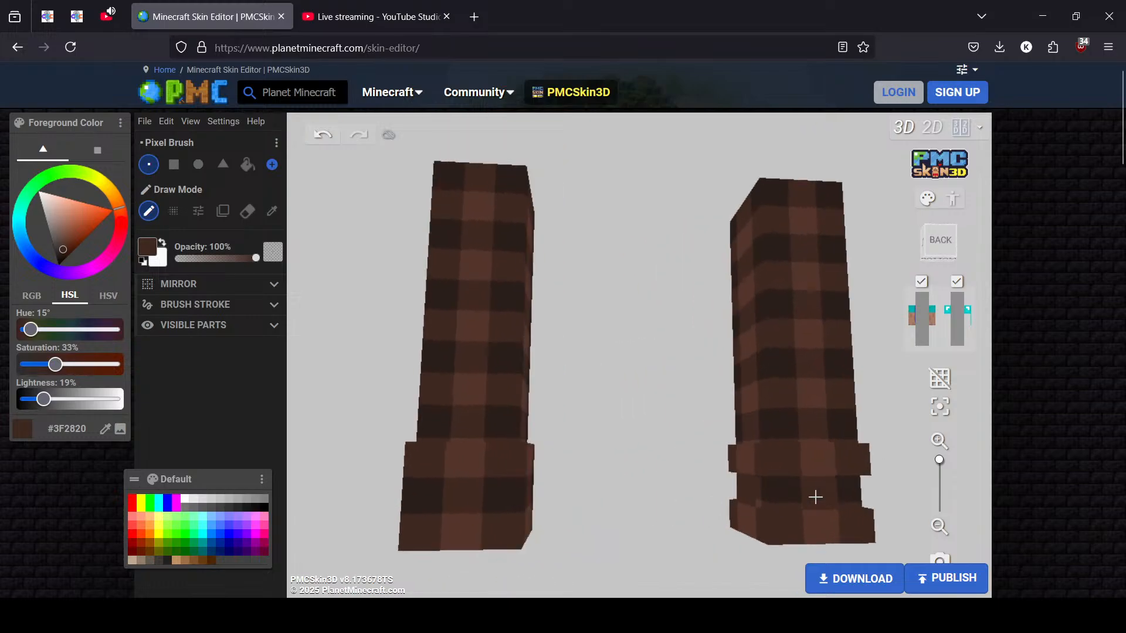
drag(895, 495, 609, 508)
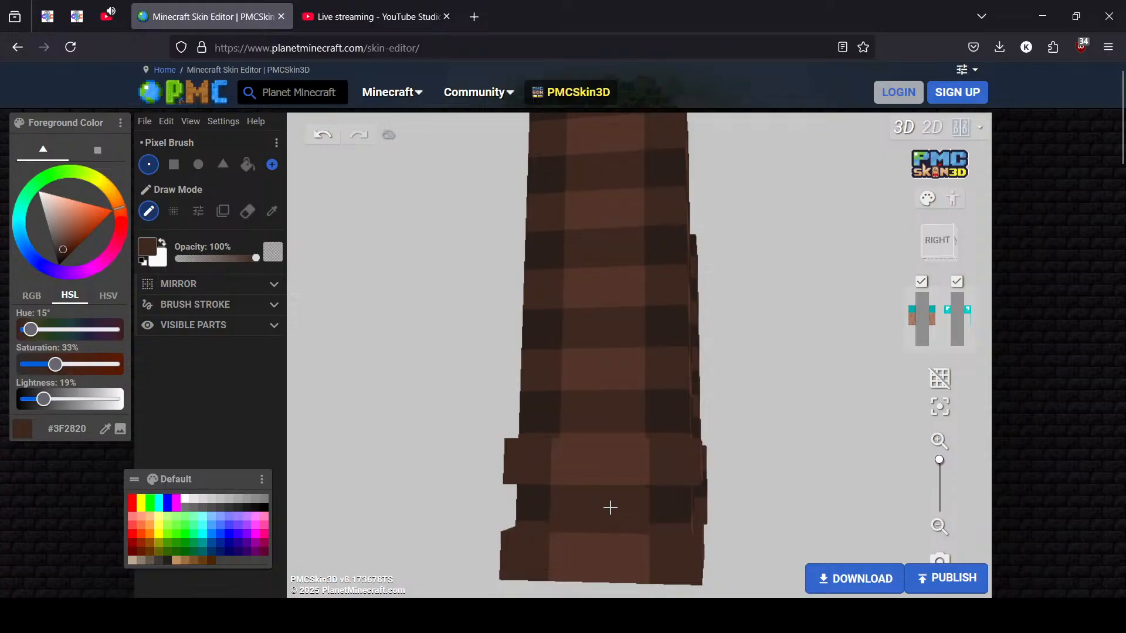
click(273, 286)
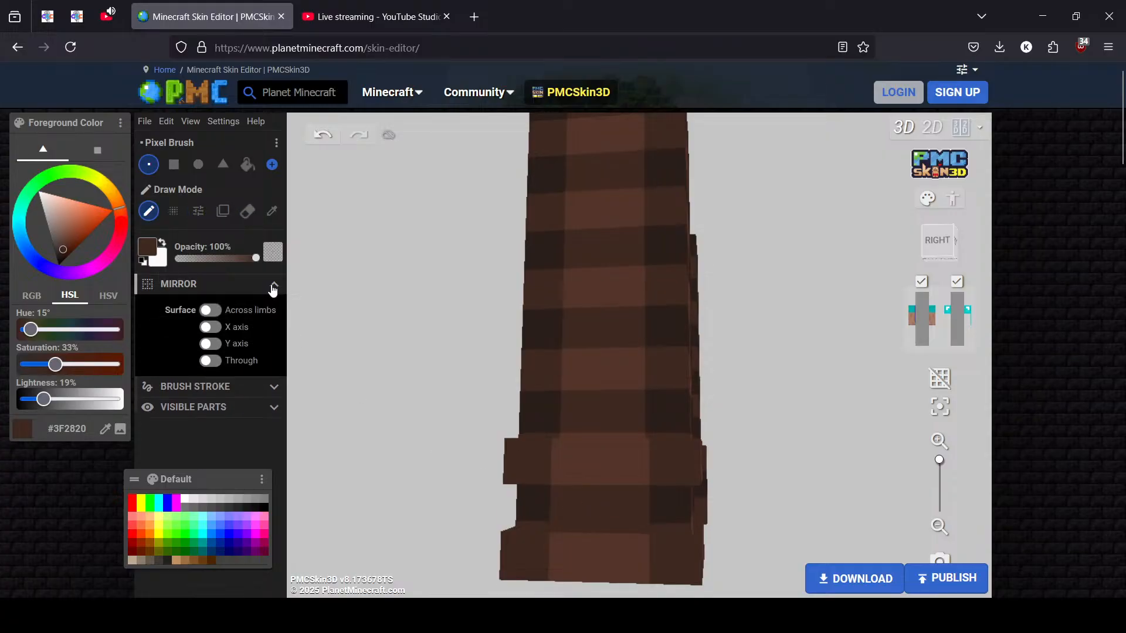
click(260, 285)
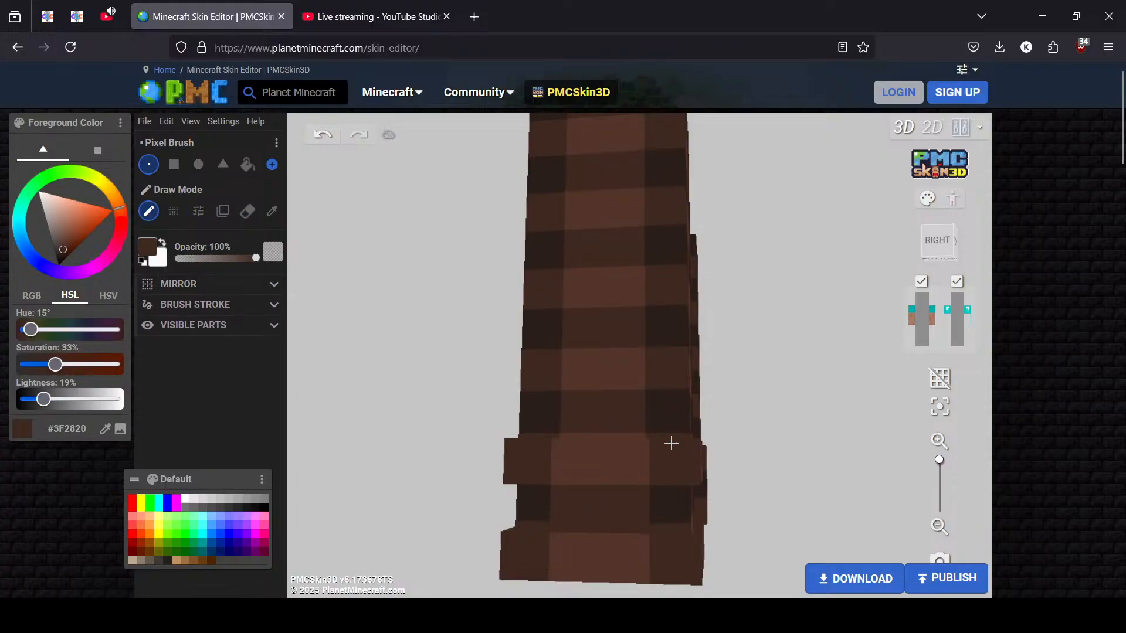
drag(829, 487, 529, 497)
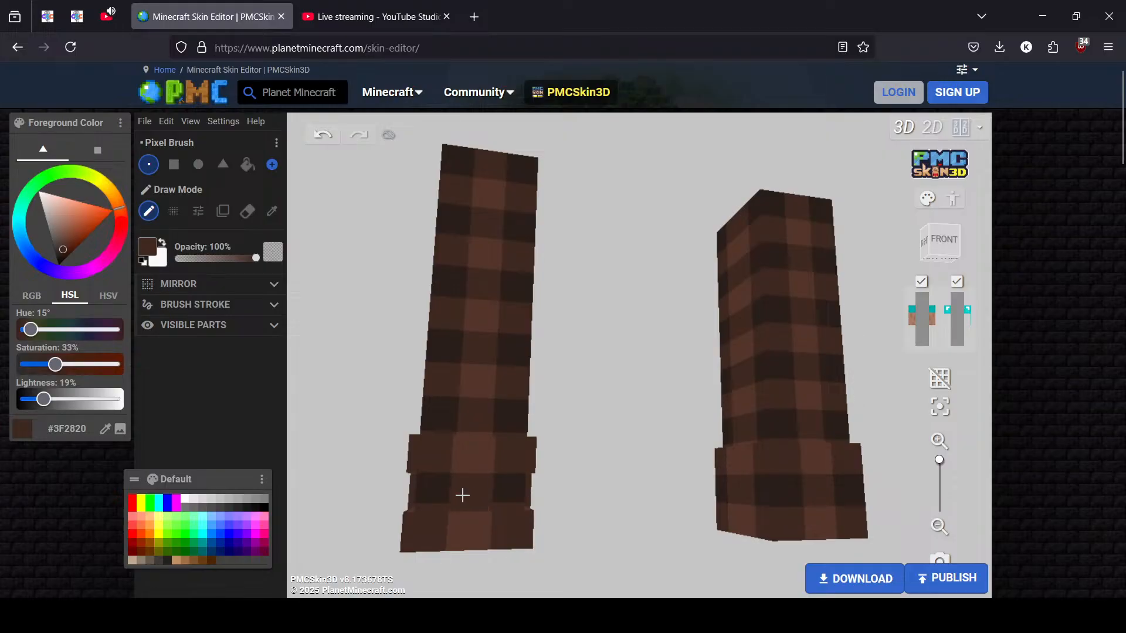
drag(459, 495, 926, 497)
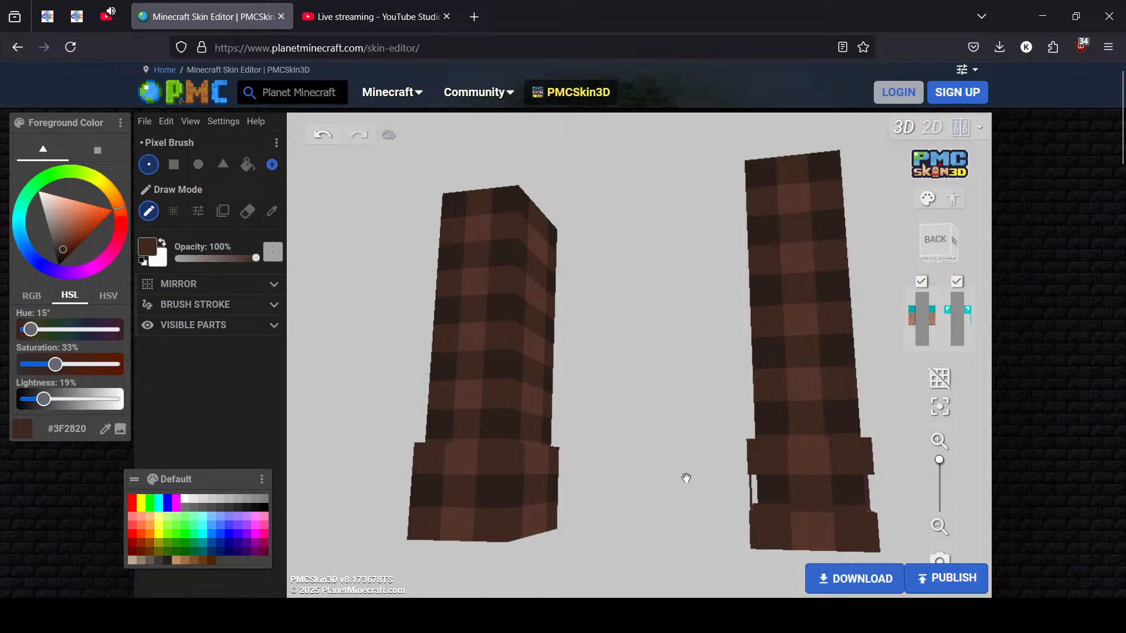
Sample the darkest brown #2A1E19 and paint the corner squares of the middle row around the right cuff
click(271, 211)
click(775, 490)
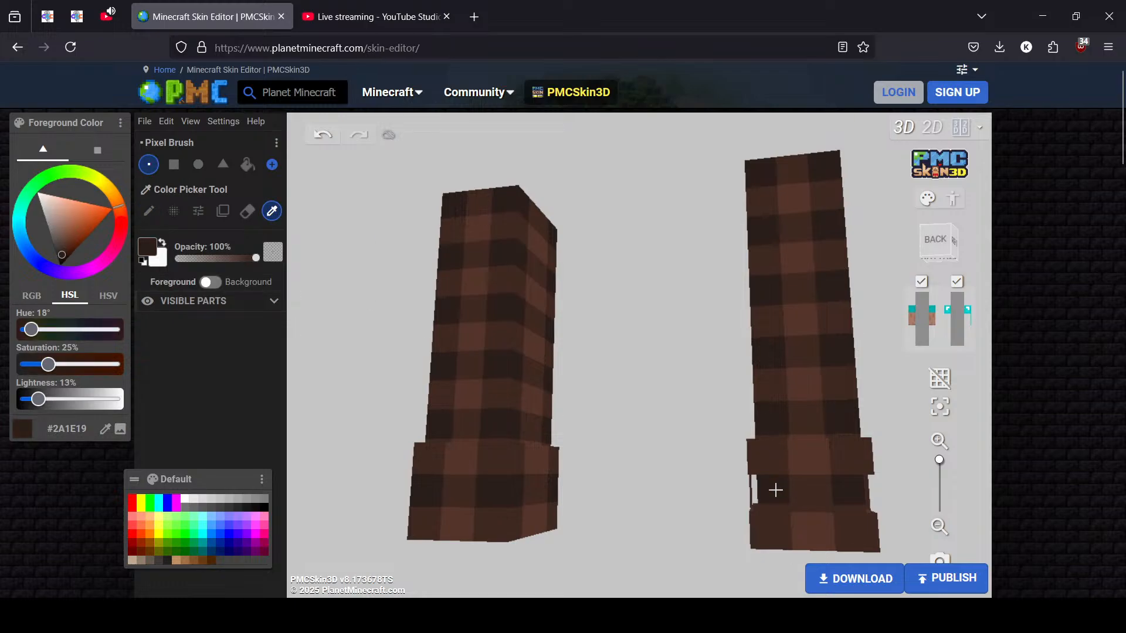
click(149, 211)
mouse_move(826, 496)
mouse_down()
mouse_move(781, 495)
mouse_move(853, 493)
mouse_move(689, 503)
mouse_up()
click(592, 515)
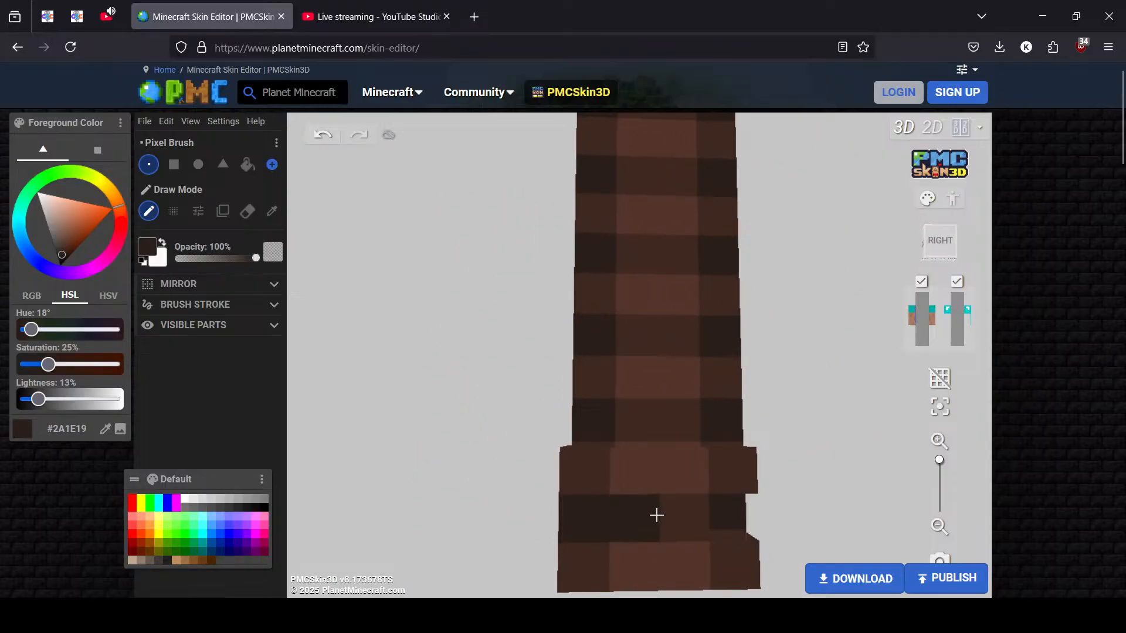
click(742, 521)
drag(768, 520, 433, 502)
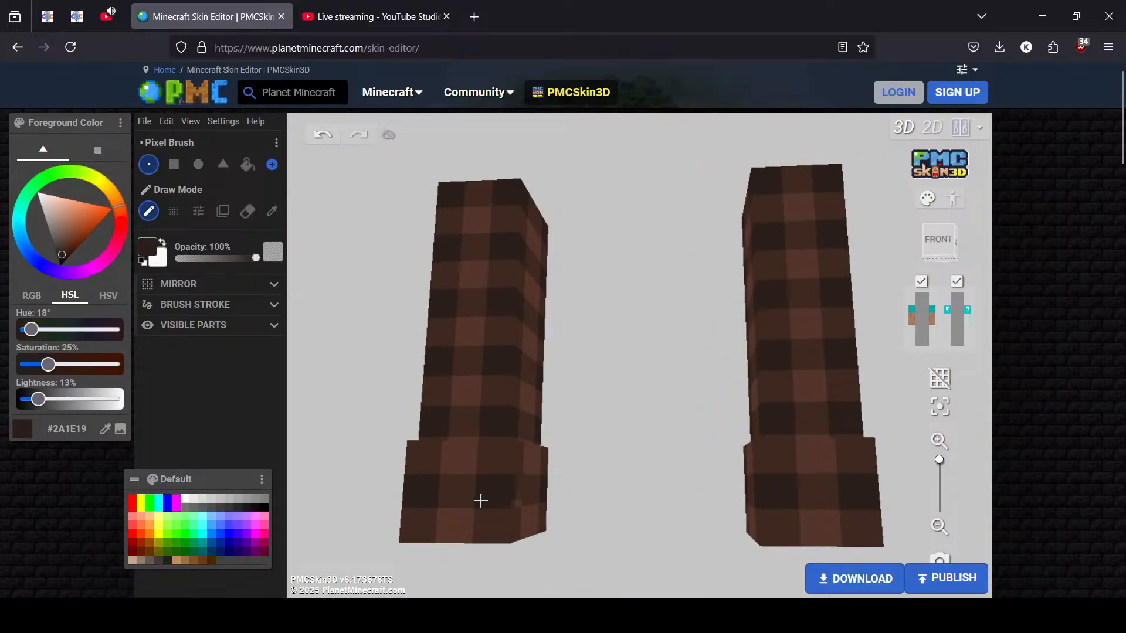
drag(668, 498, 535, 495)
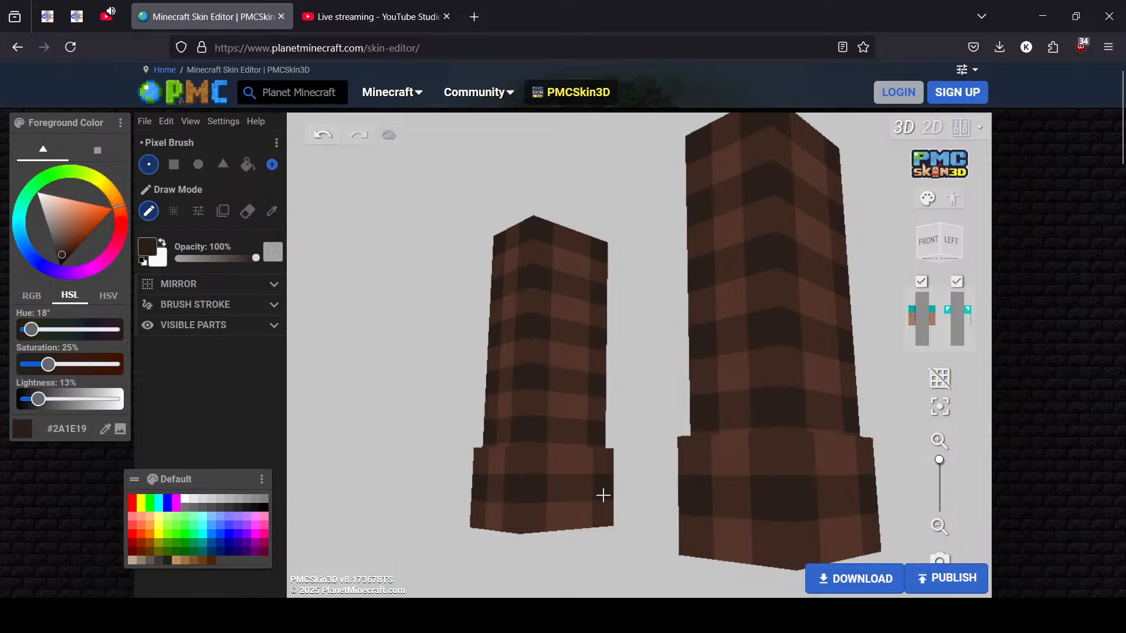
drag(603, 495, 382, 498)
Hide the outer layer, show the base head, and sample the skin tone #FFE4C2 from the face
drag(649, 503, 667, 446)
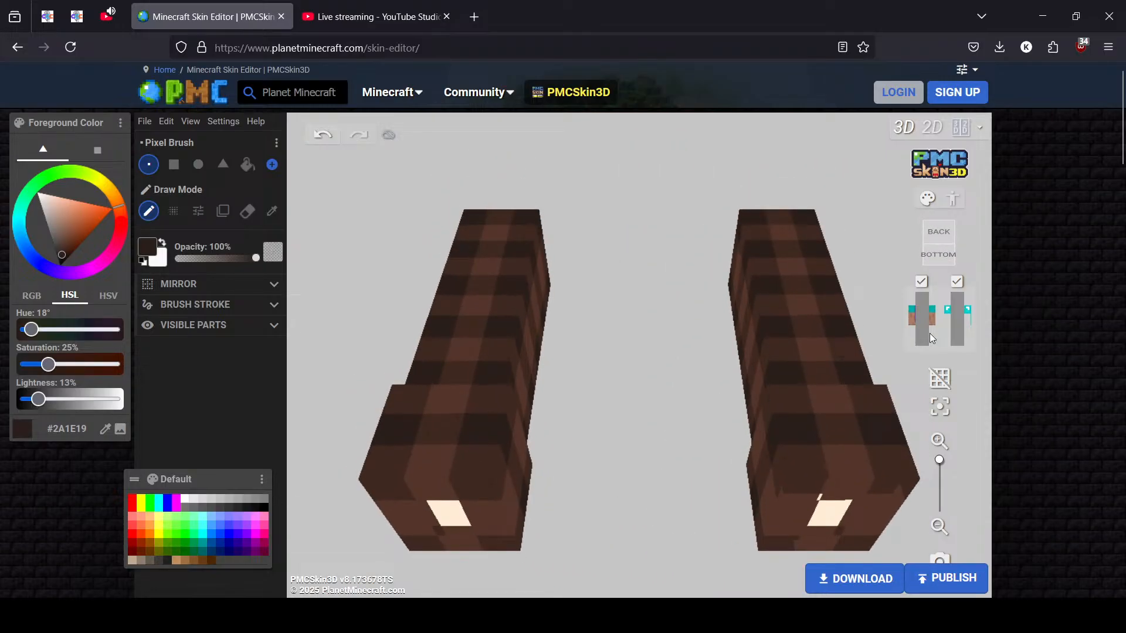
click(956, 284)
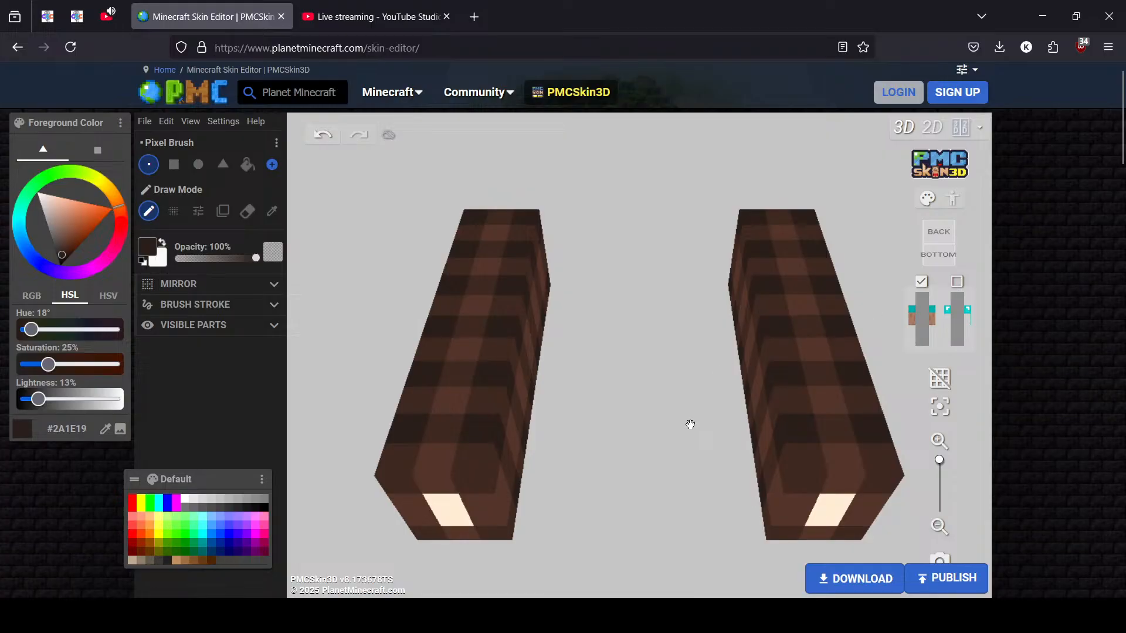
drag(690, 425, 686, 415)
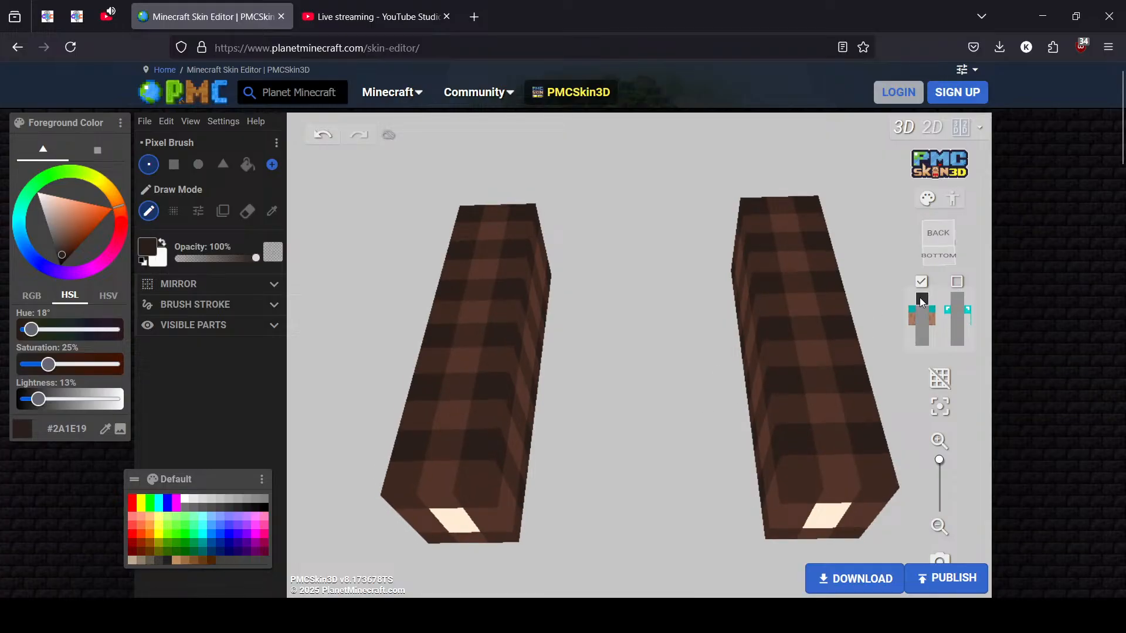
click(920, 301)
drag(417, 233, 870, 277)
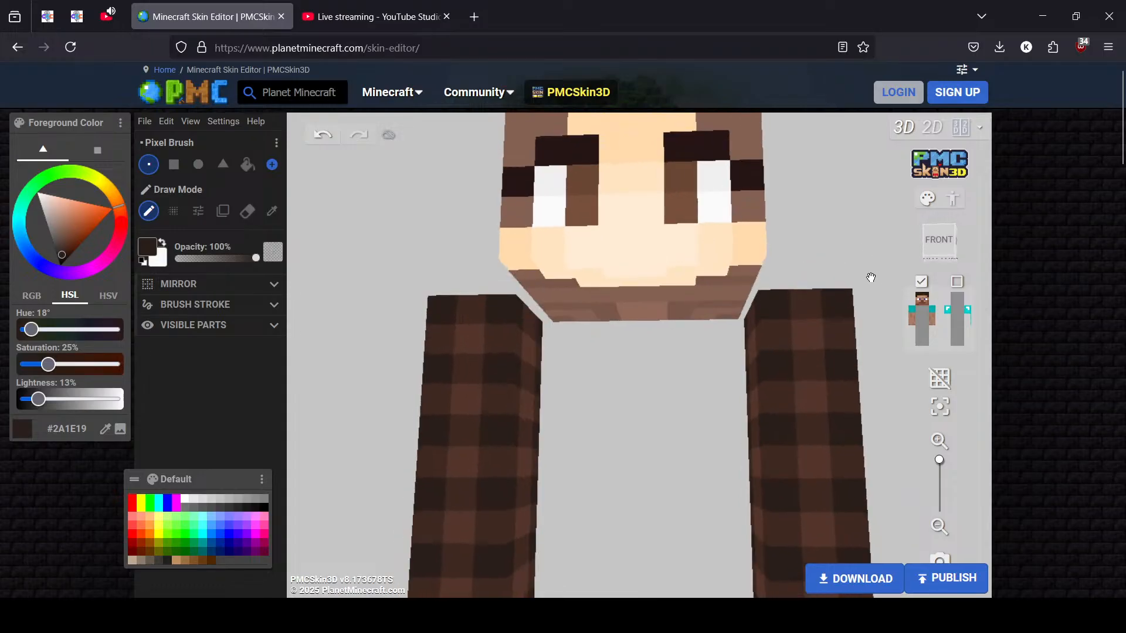
click(271, 211)
click(610, 180)
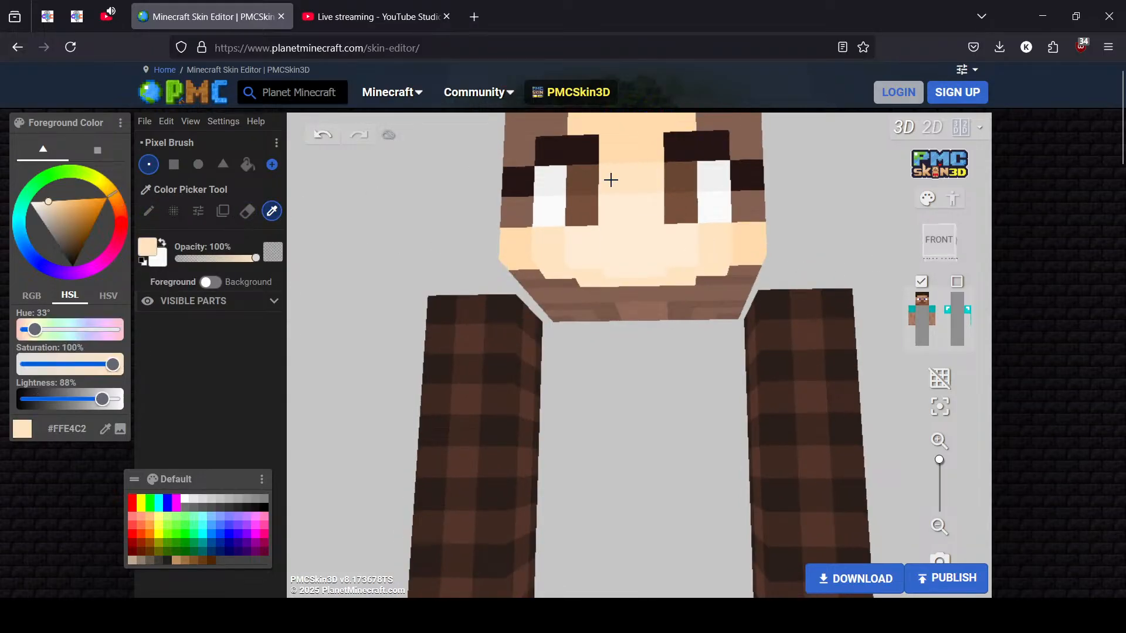
Hide the head again and paint the front skin squares on the undersides of both hands with #FFE4C2
click(148, 212)
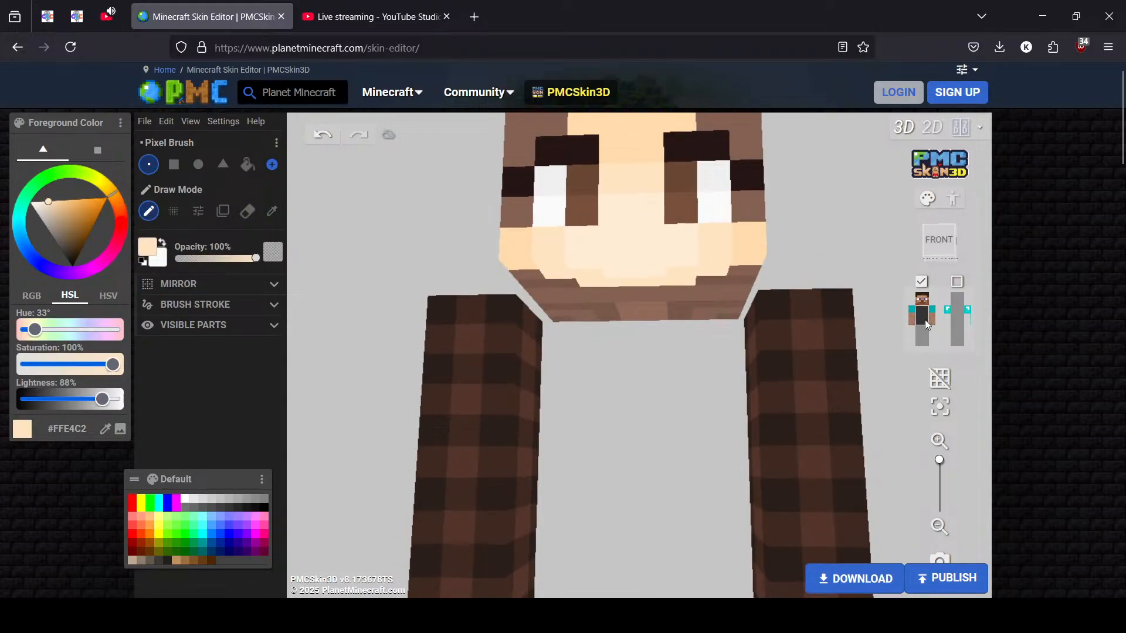
click(921, 300)
drag(679, 394, 679, 297)
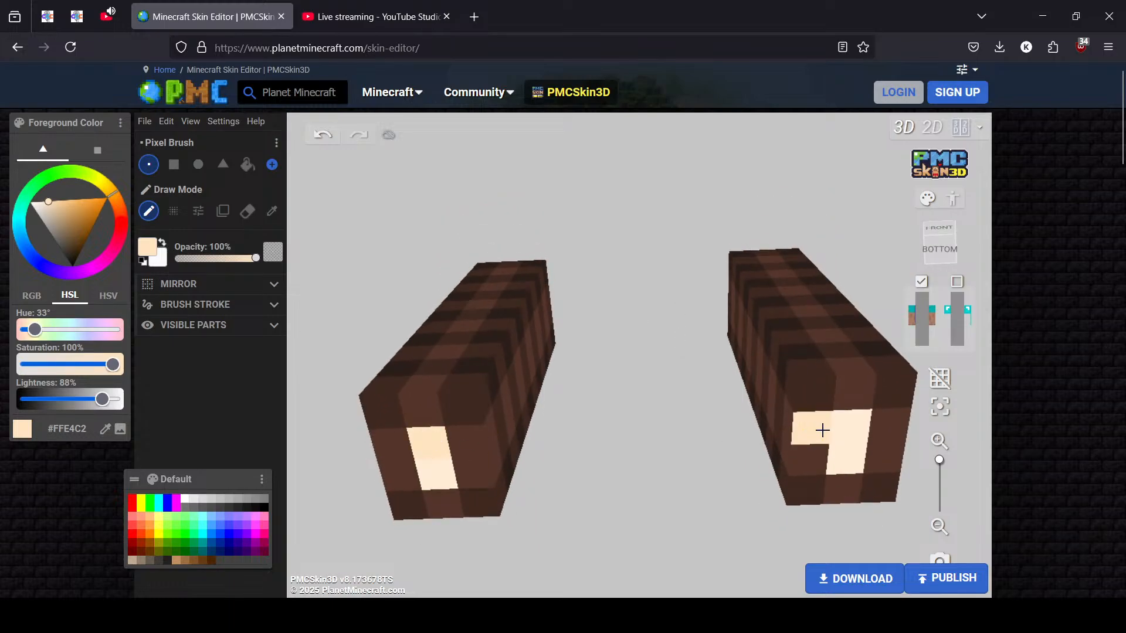
drag(610, 370, 620, 425)
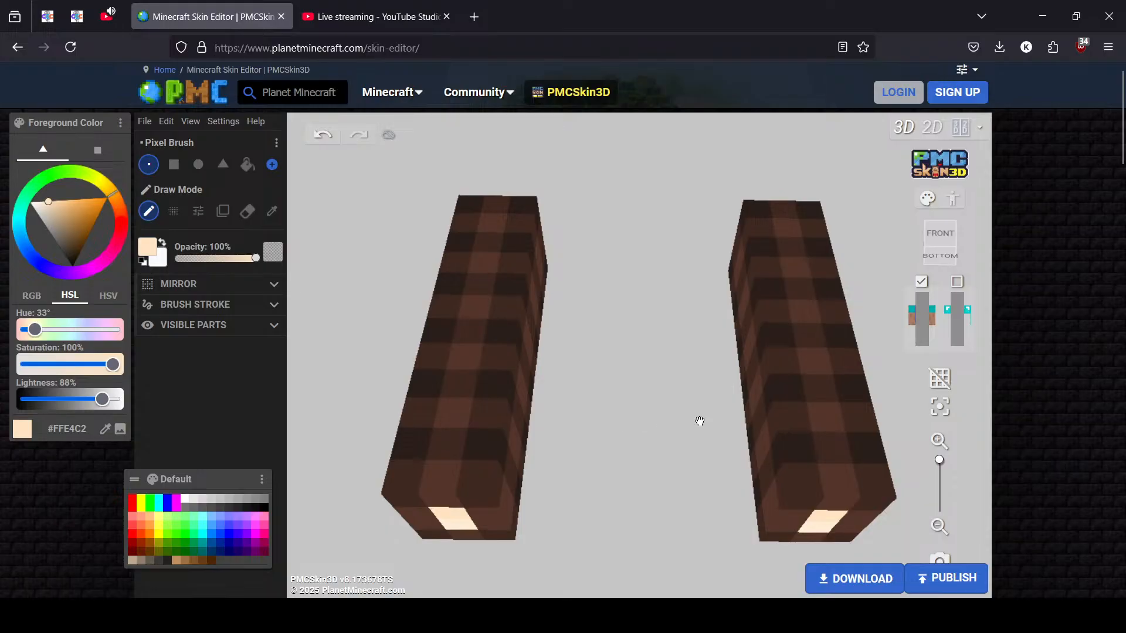
drag(699, 421, 699, 462)
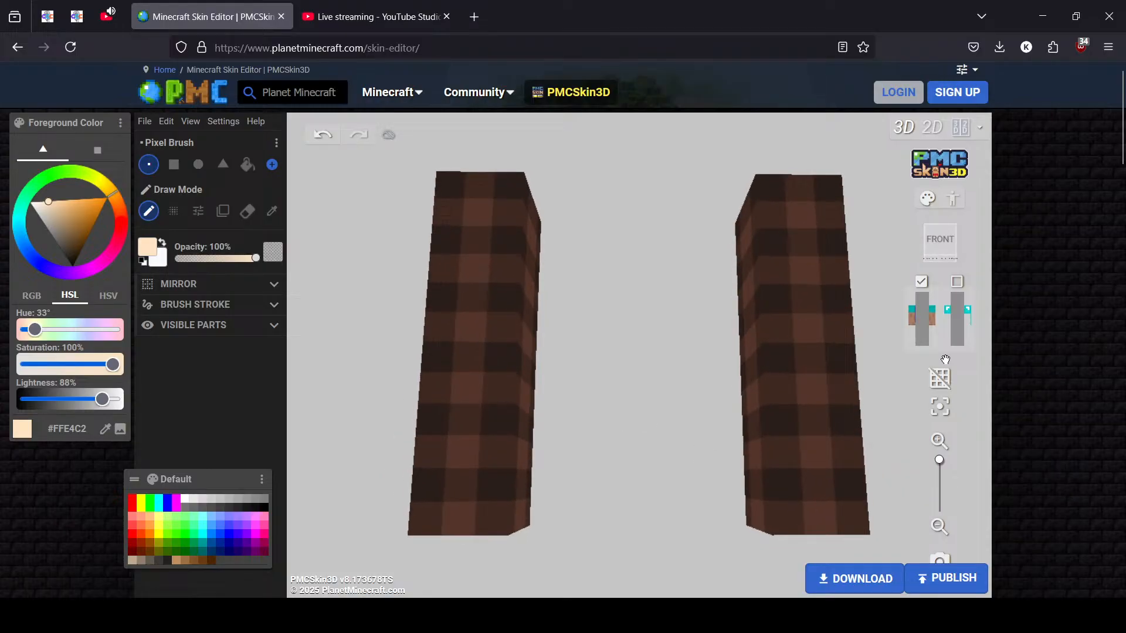
Show the outer layer, sample #54352A, and paint raised centre squares on the upper front of both arms
click(957, 282)
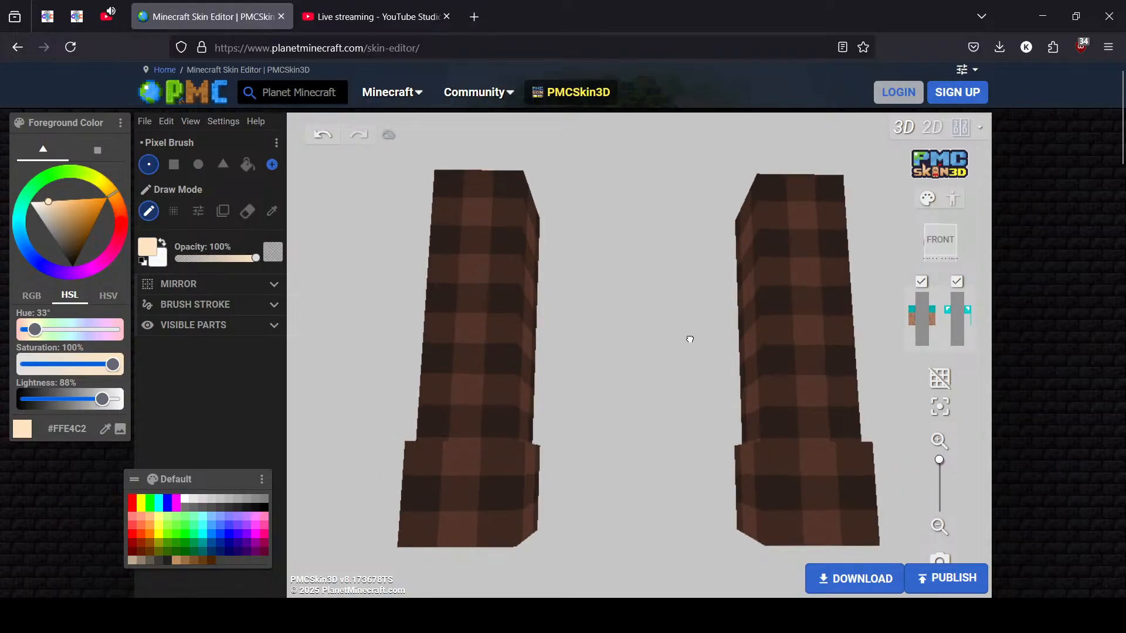
click(272, 211)
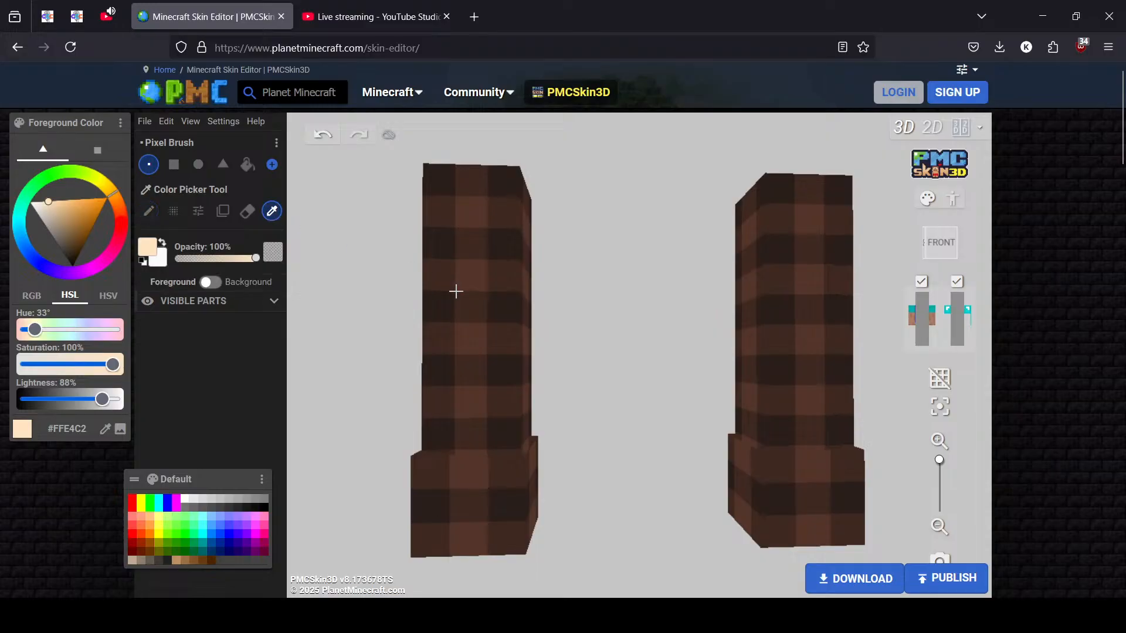
click(452, 281)
click(149, 211)
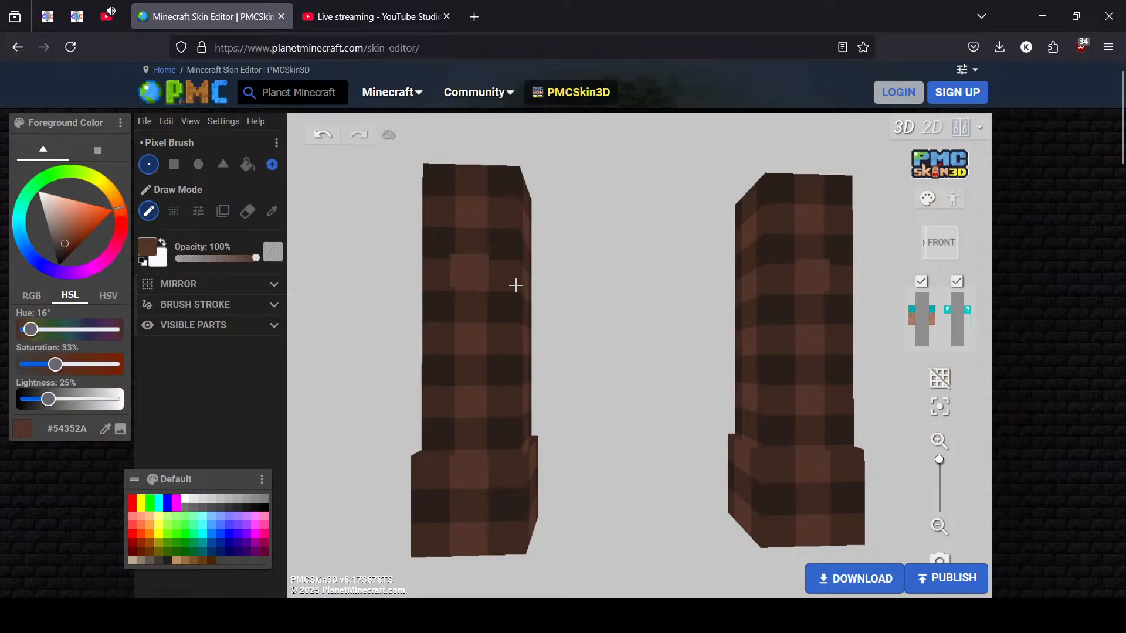
Sample #3F2820 and paint the raised band's corner squares on the upper front of both arms
click(272, 211)
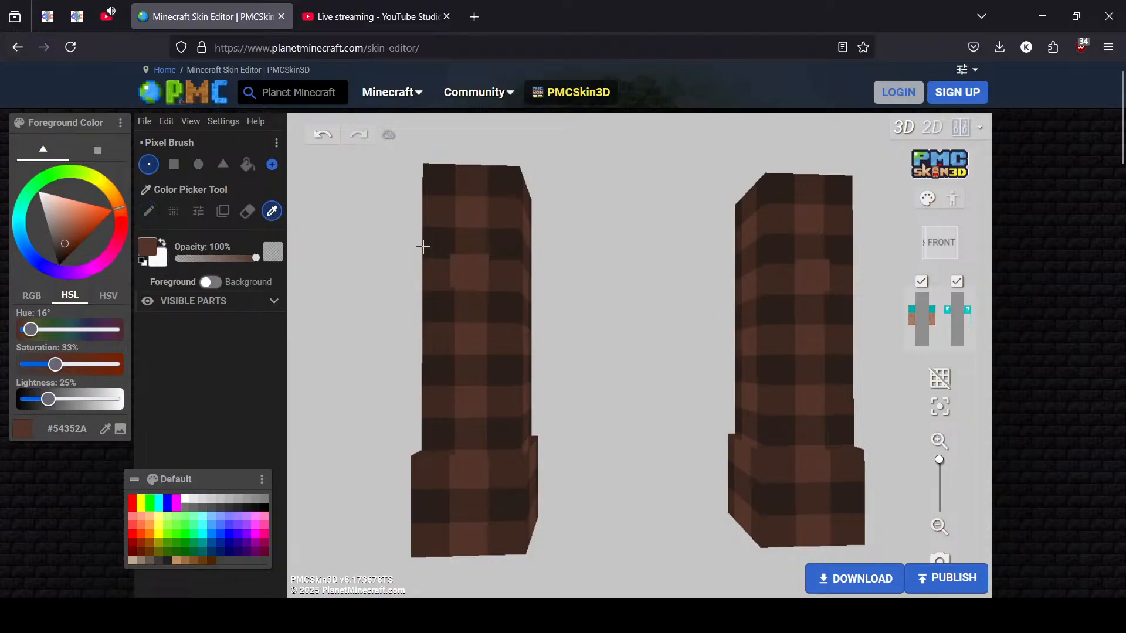
click(431, 271)
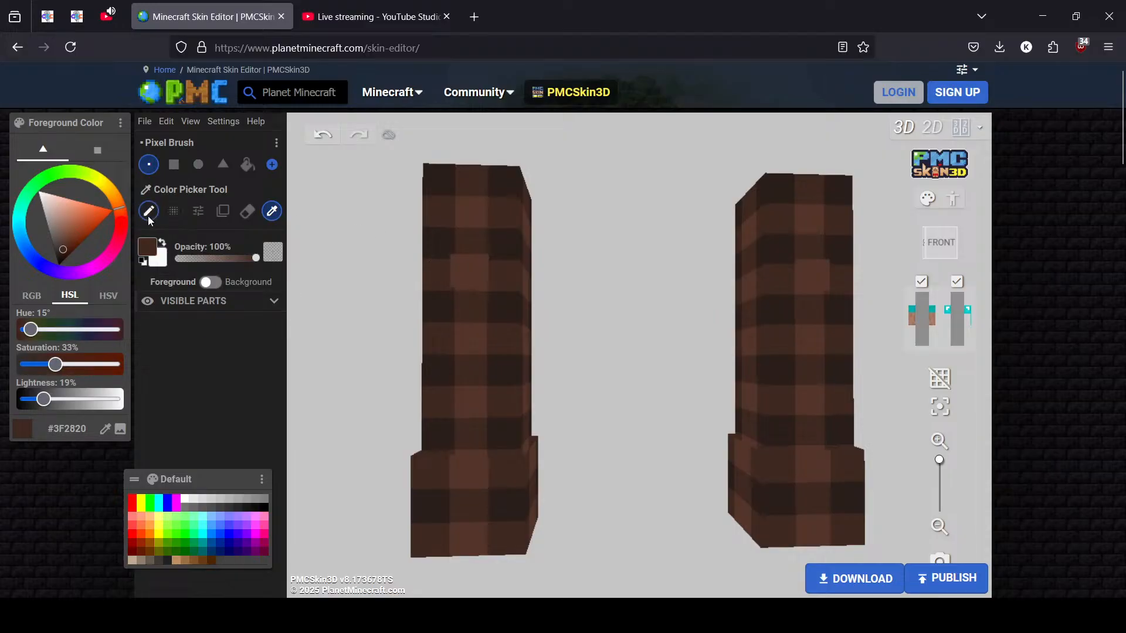
click(149, 216)
click(417, 271)
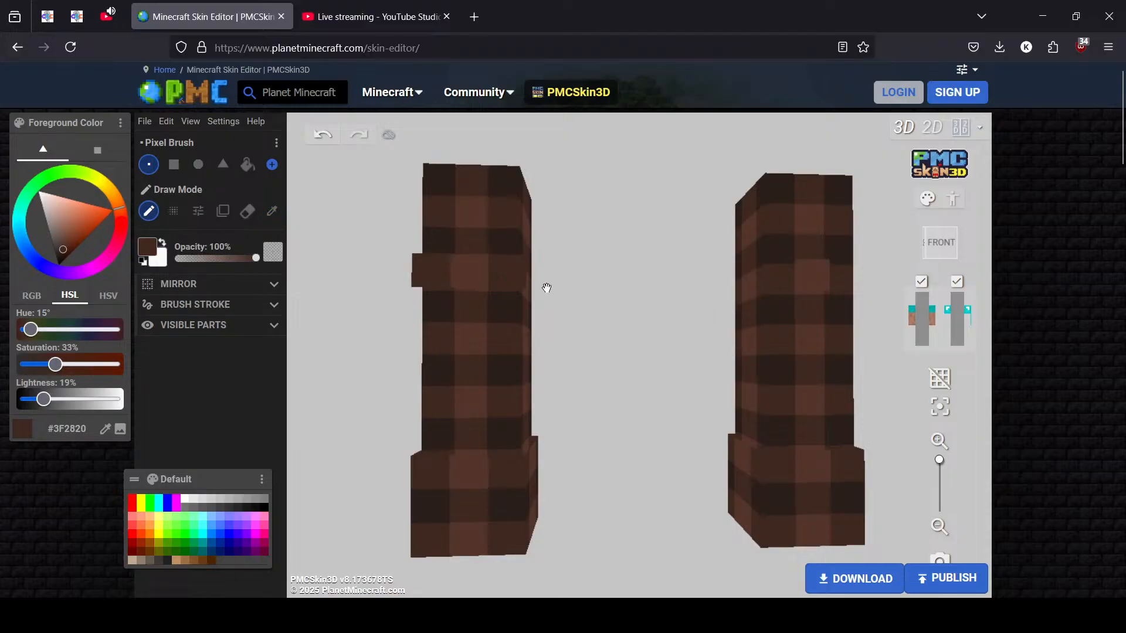
drag(648, 306, 621, 309)
click(843, 285)
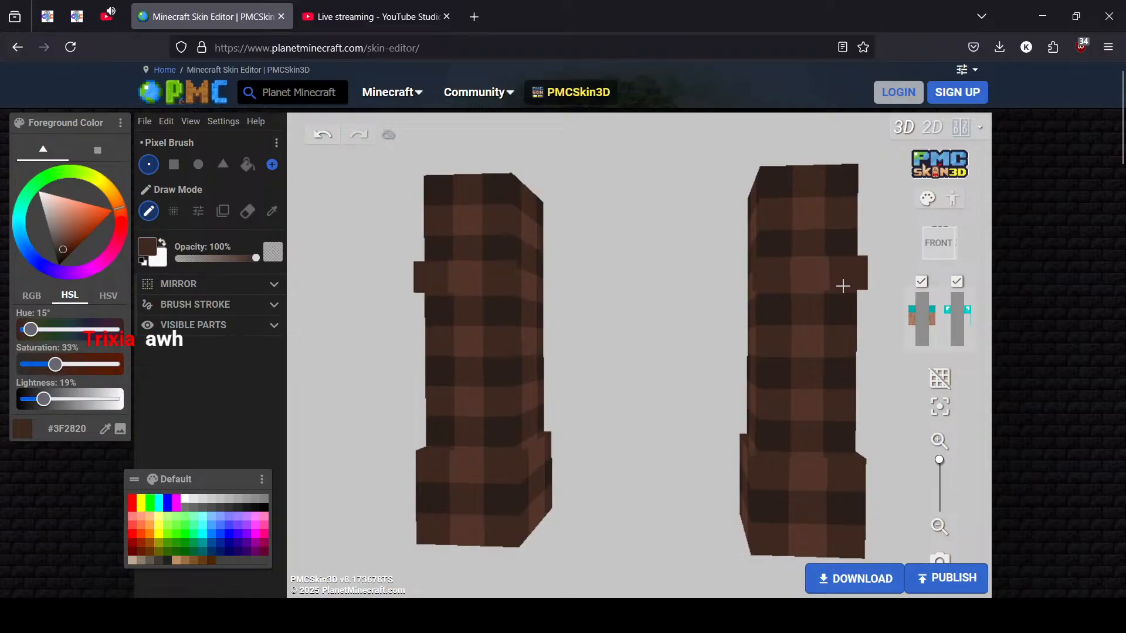
Continue the raised upper-arm band around the back and sides of both arms with #3F2820
drag(884, 324, 566, 322)
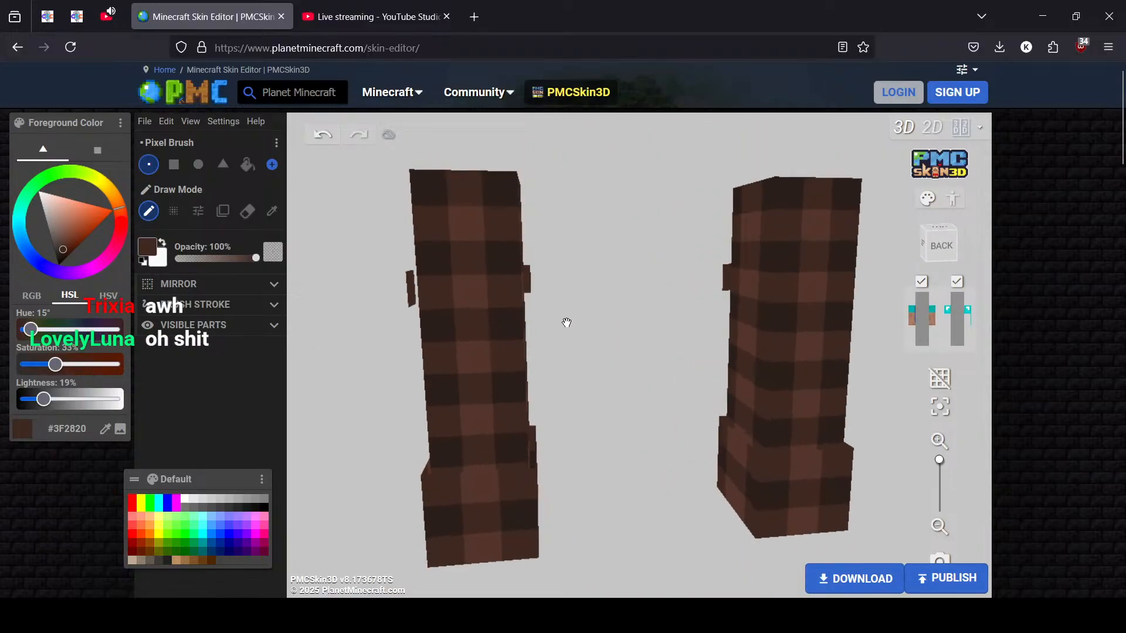
drag(413, 289, 527, 291)
drag(789, 292, 844, 291)
drag(644, 295, 607, 295)
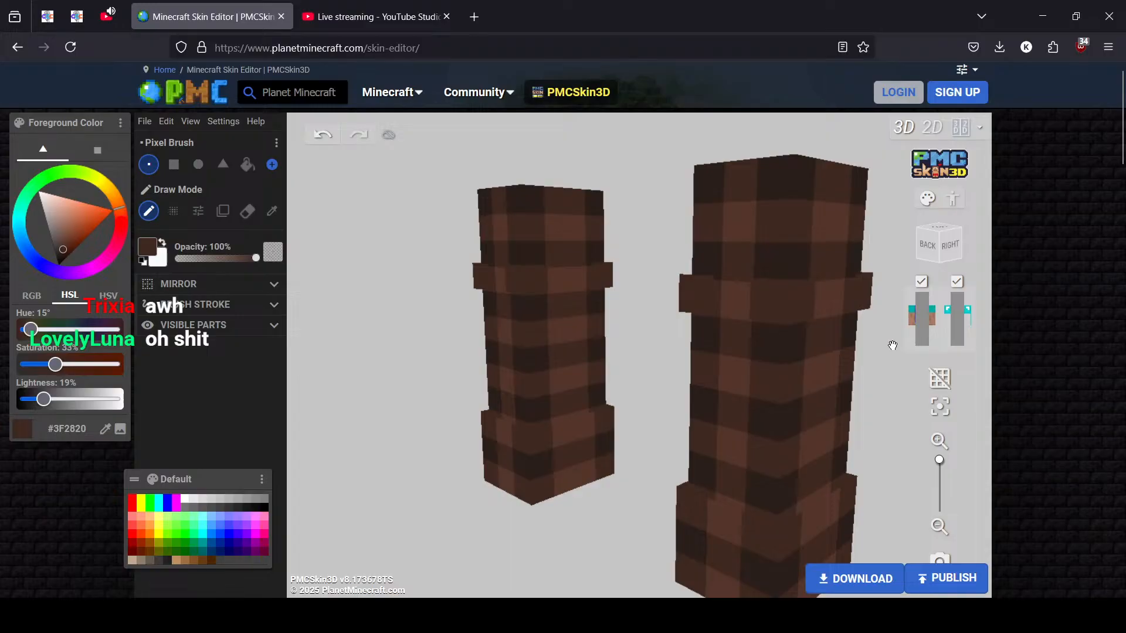
drag(892, 344, 410, 344)
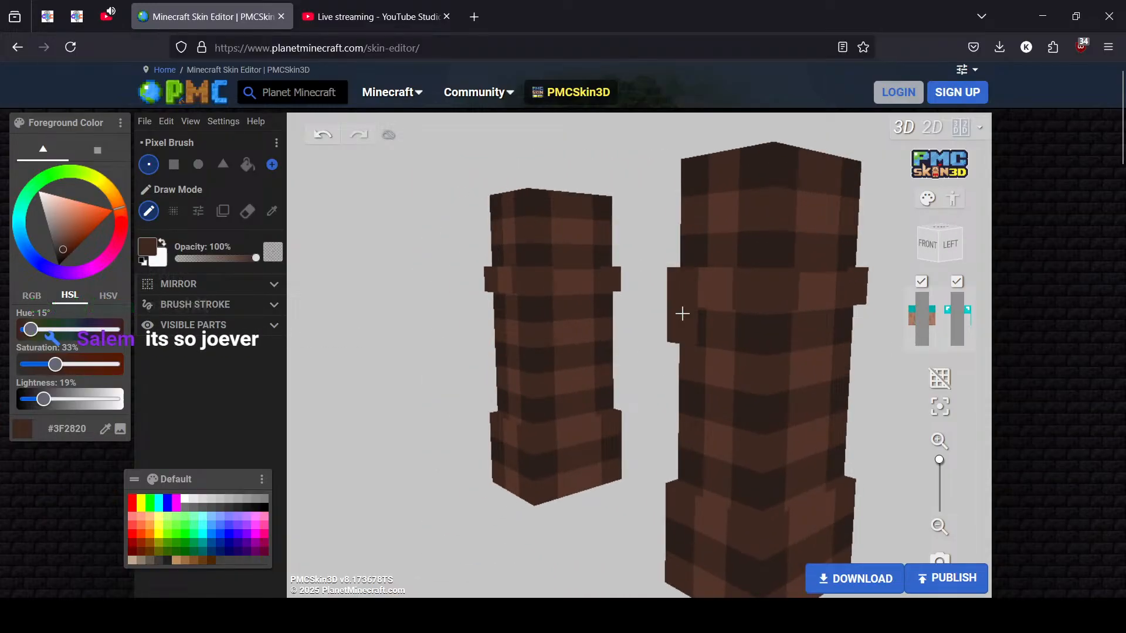
drag(661, 314, 184, 368)
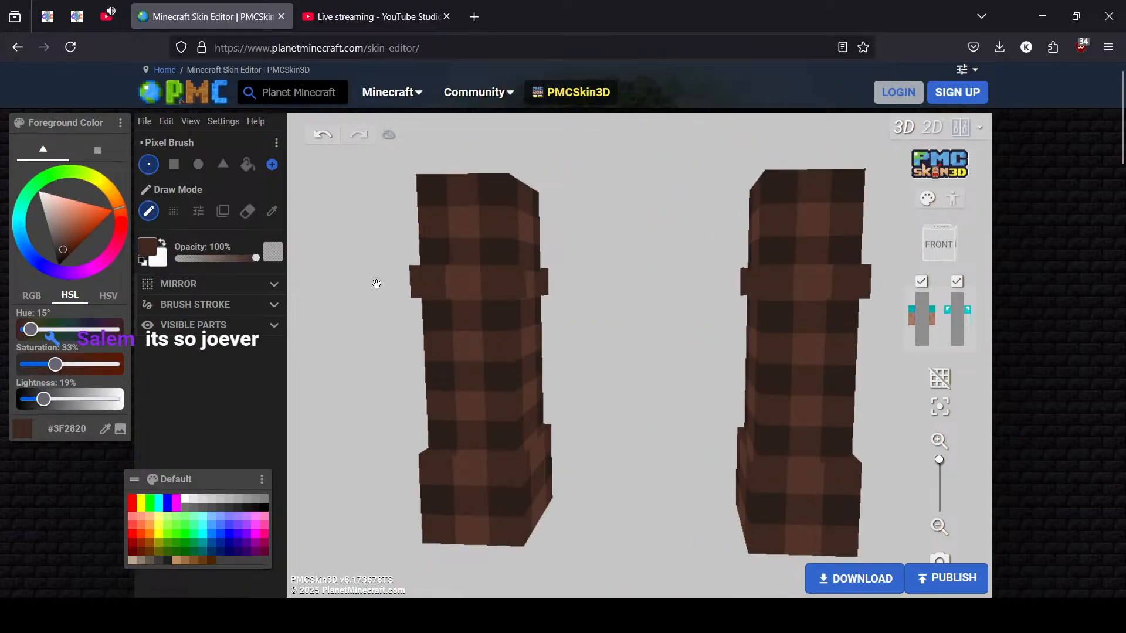
Sample #54352A and paint the lighter centre squares of the raised upper-arm bands on the sides and back of both arms
click(271, 211)
click(816, 280)
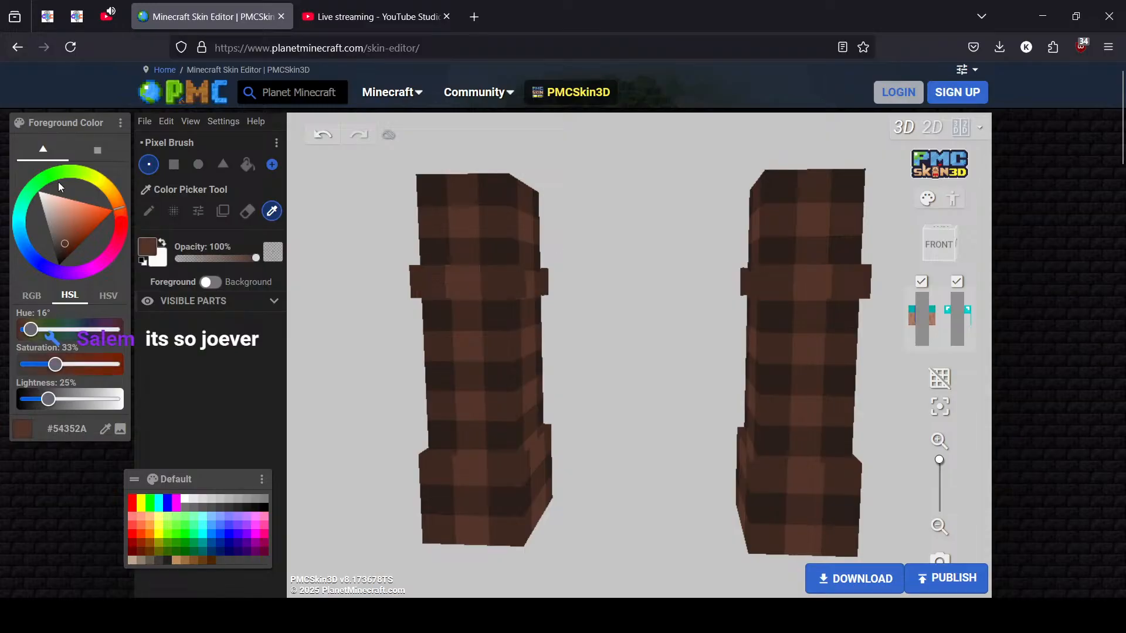
click(145, 215)
drag(621, 392, 551, 387)
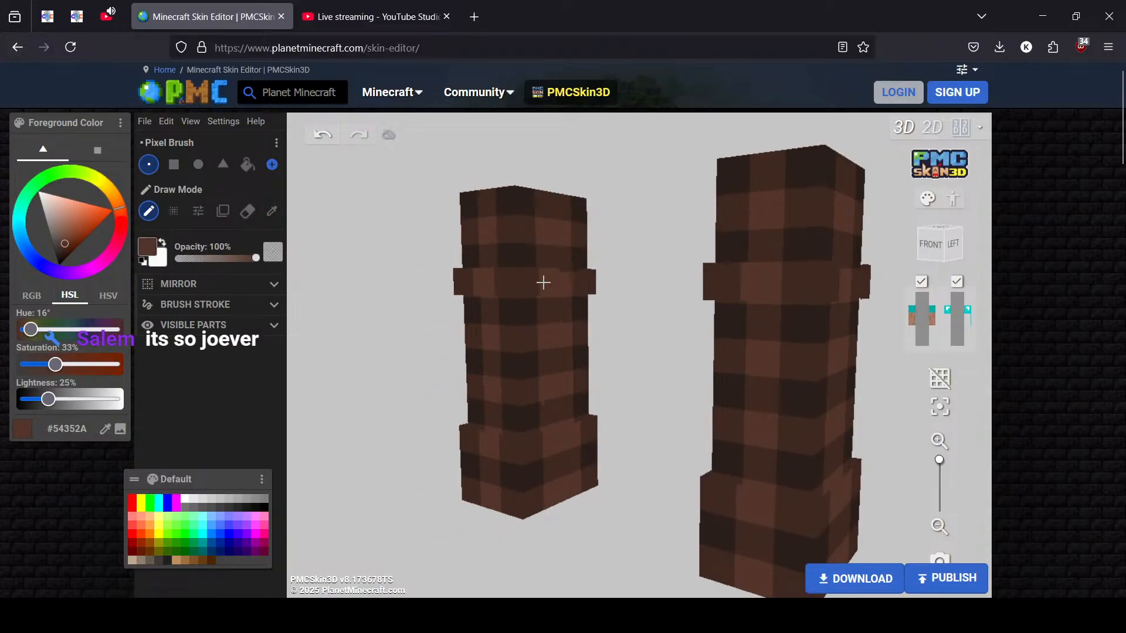
drag(563, 281, 688, 291)
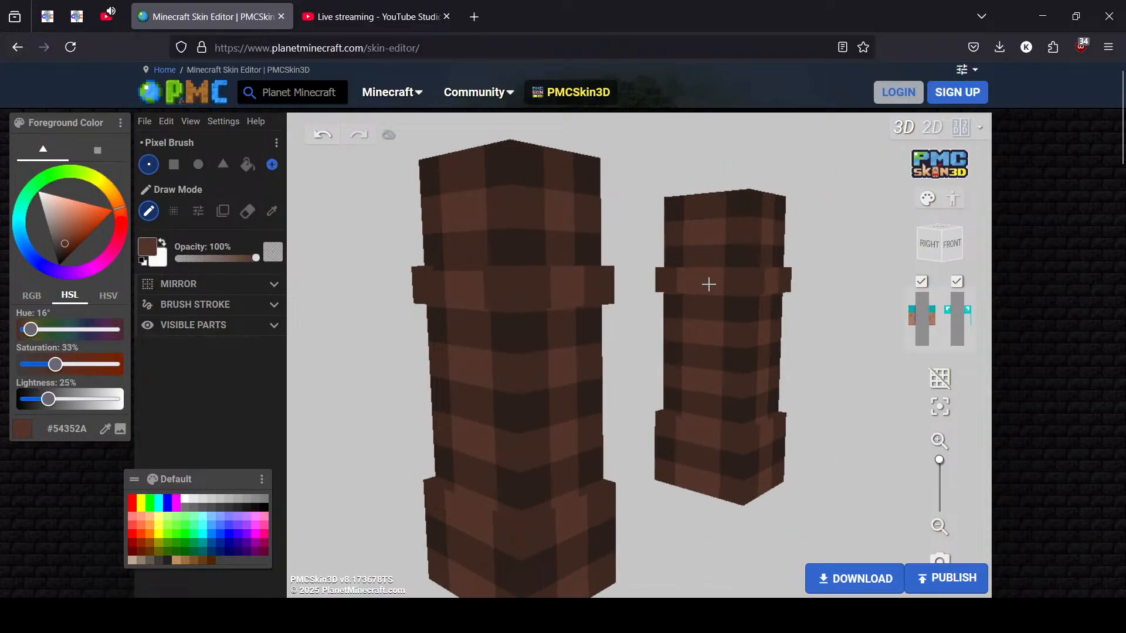
click(445, 293)
drag(342, 351, 699, 377)
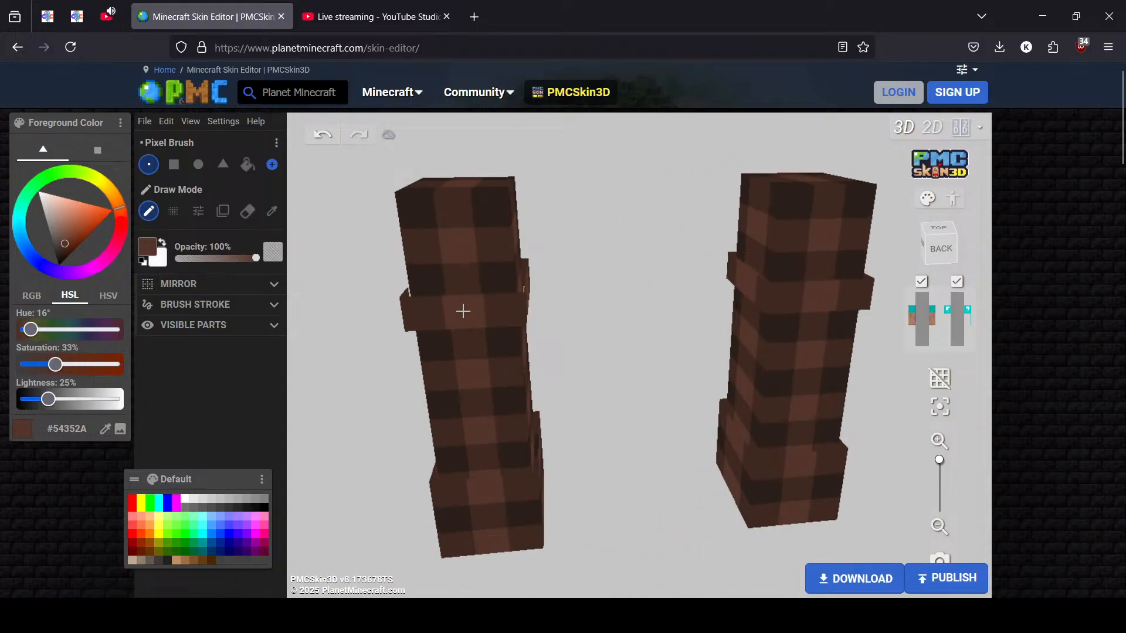
drag(367, 365, 598, 364)
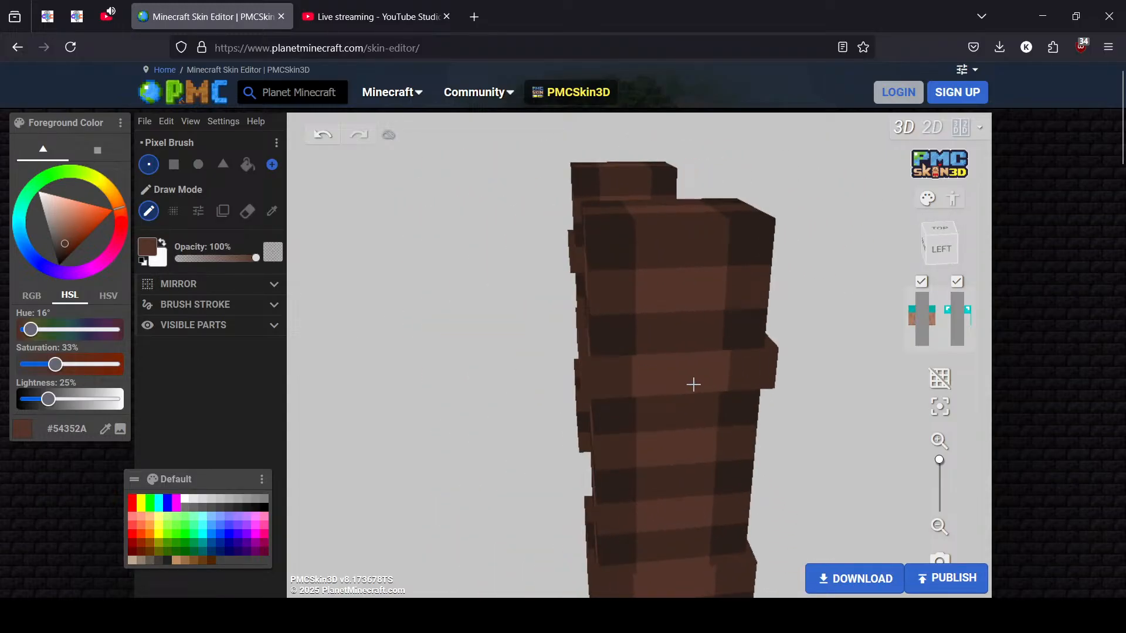
drag(349, 399, 510, 390)
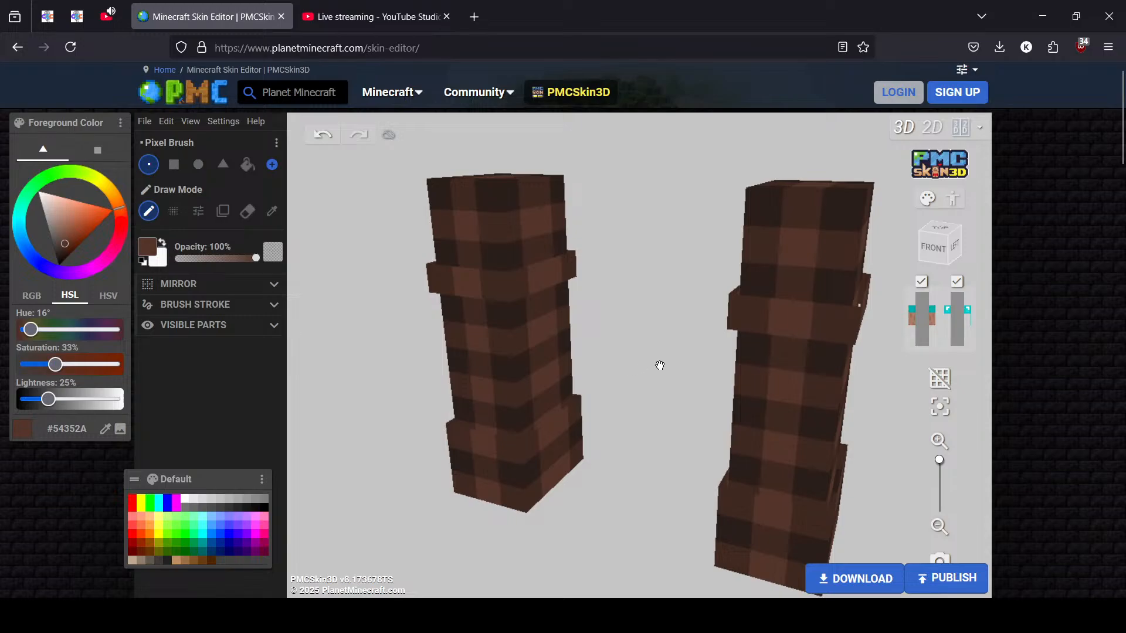
drag(659, 367, 751, 329)
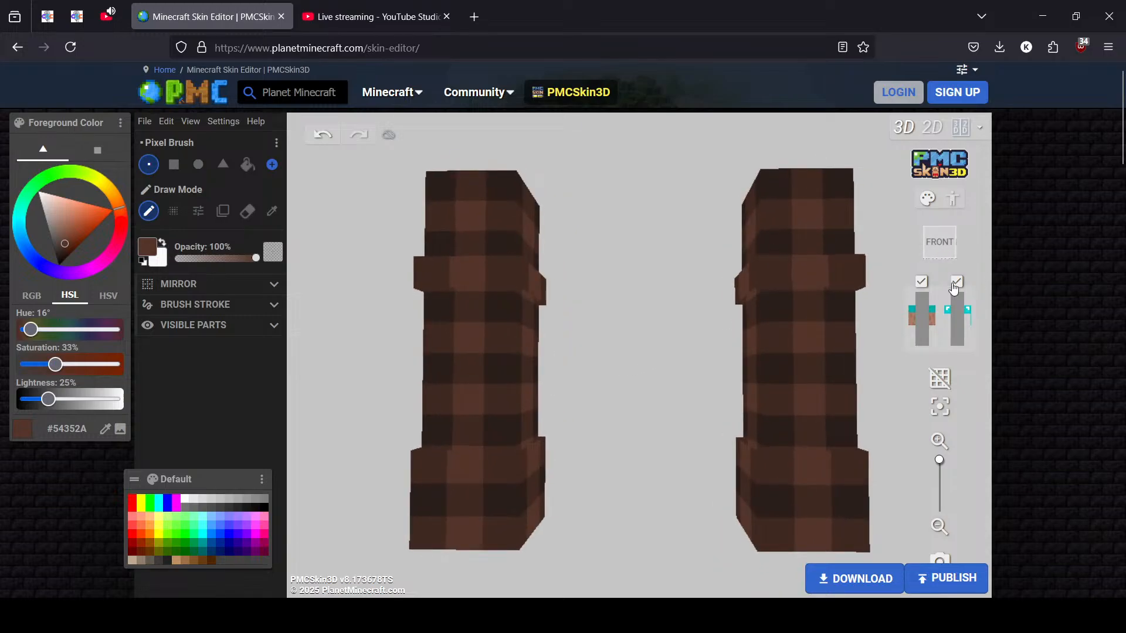
Show the torso and head again, including the outer layers of both
click(922, 317)
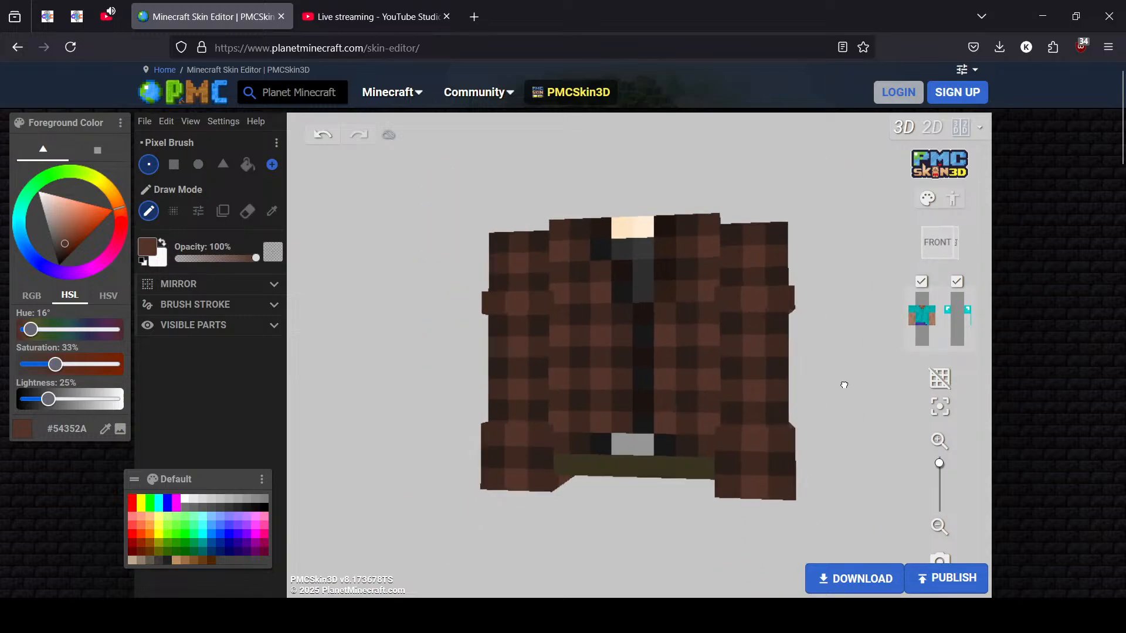
drag(843, 385, 896, 381)
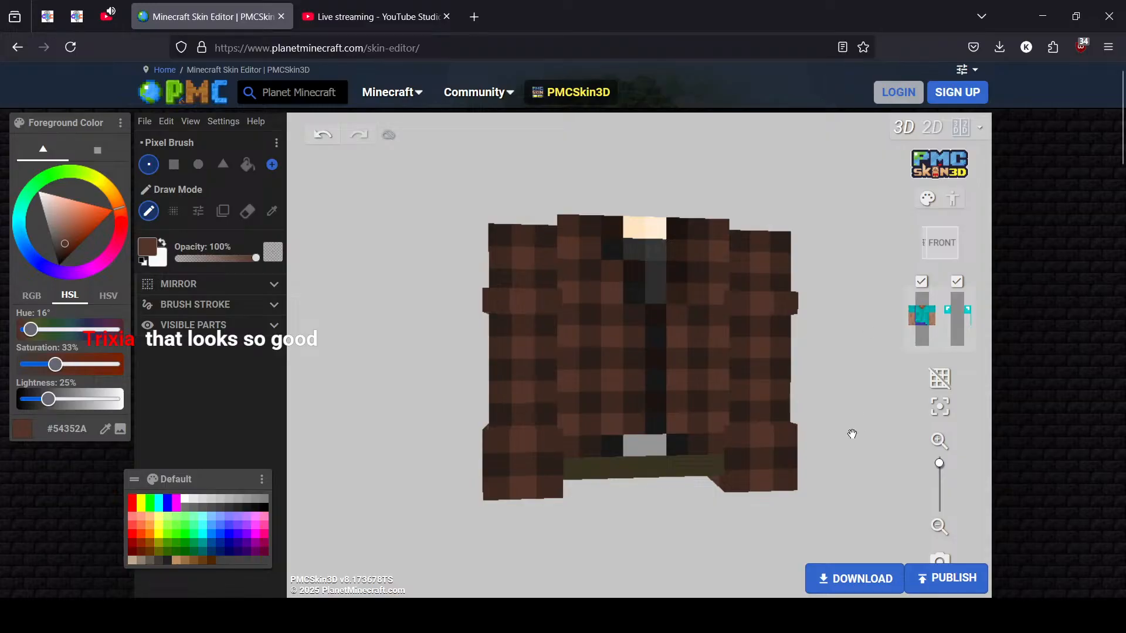
scroll(860, 411, down, 1)
mouse_move(860, 411)
mouse_down()
mouse_move(372, 410)
mouse_move(853, 405)
mouse_move(847, 307)
mouse_move(847, 418)
mouse_up()
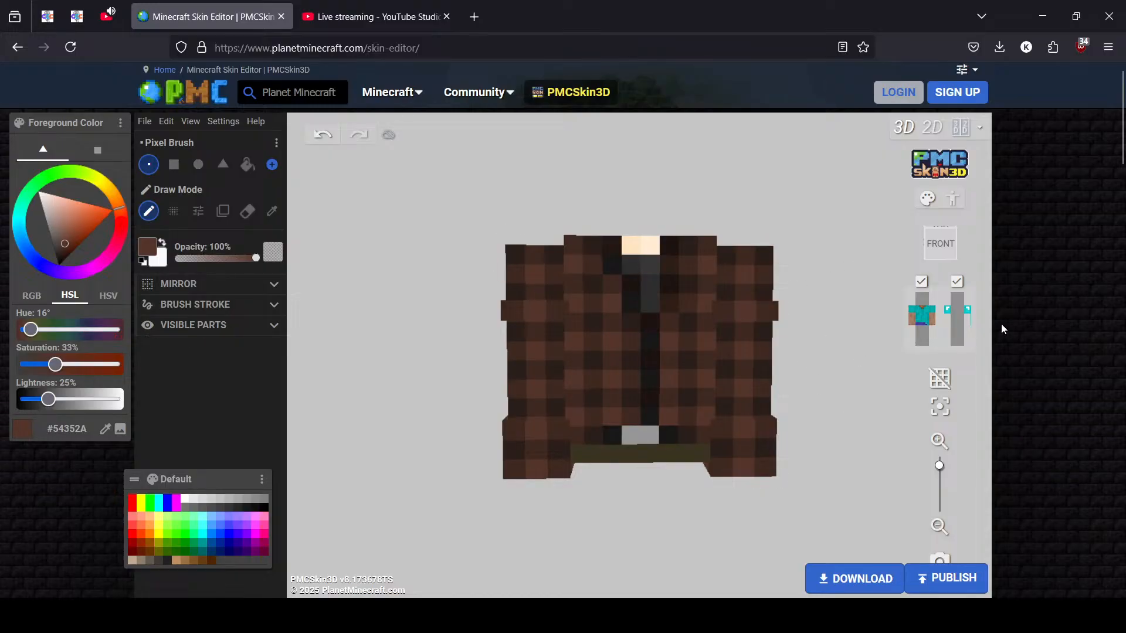
click(921, 299)
click(956, 298)
drag(867, 352, 434, 385)
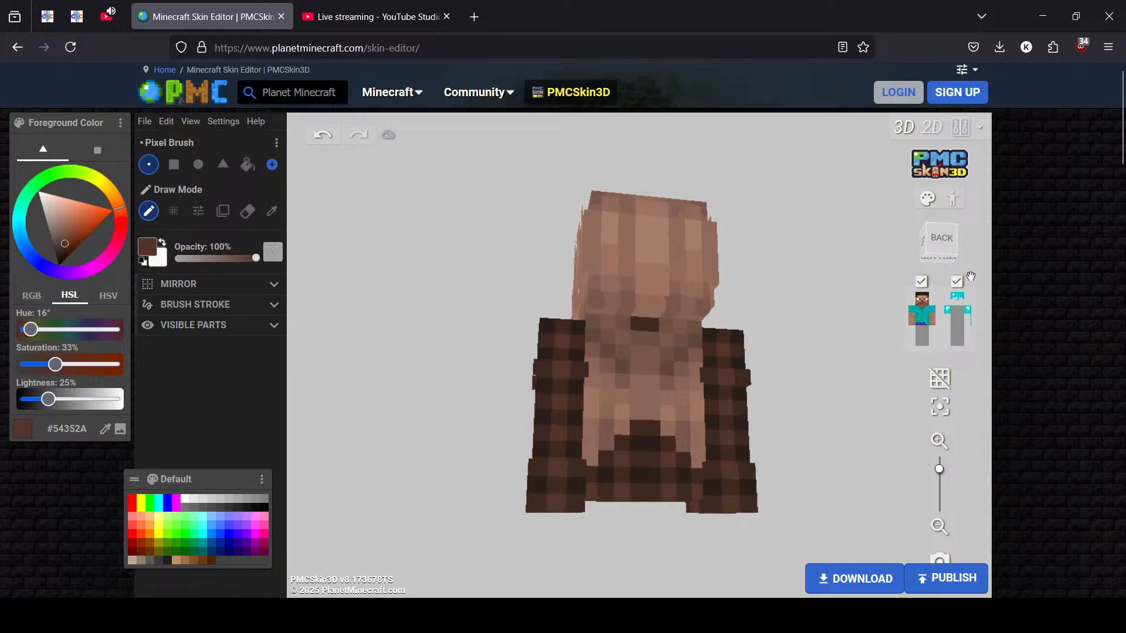
click(957, 320)
Examine the flannel and its raised sleeve bands from the front and sides with the head and torso shown
drag(873, 403, 884, 451)
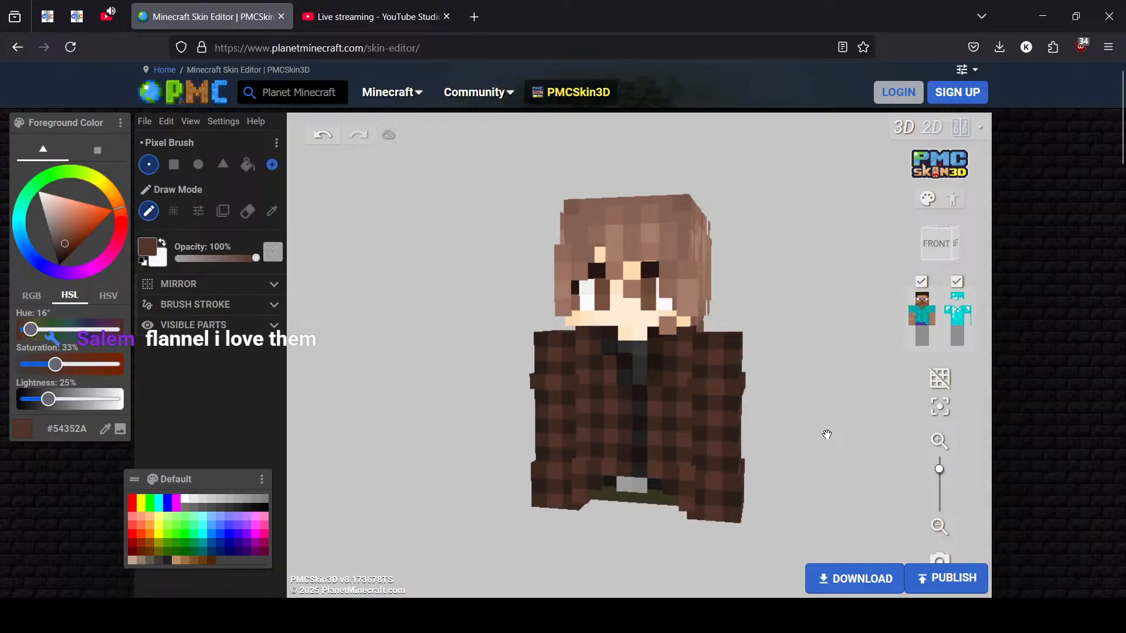
drag(828, 443, 920, 443)
drag(812, 450, 850, 508)
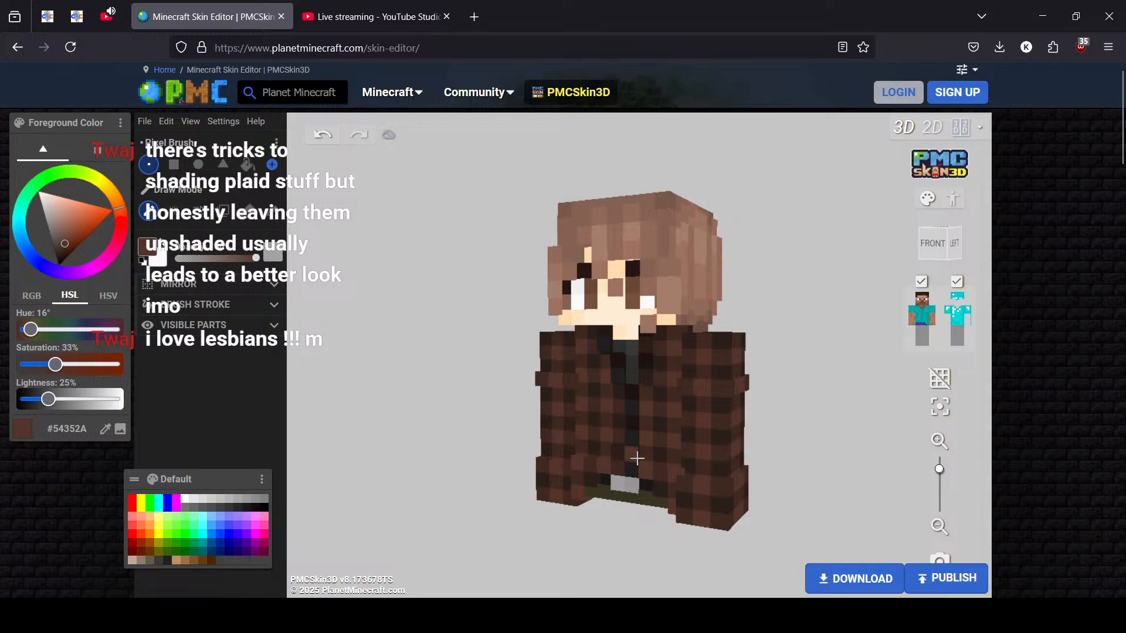
scroll(442, 443, up, 2)
drag(409, 426, 455, 396)
scroll(382, 386, down, 2)
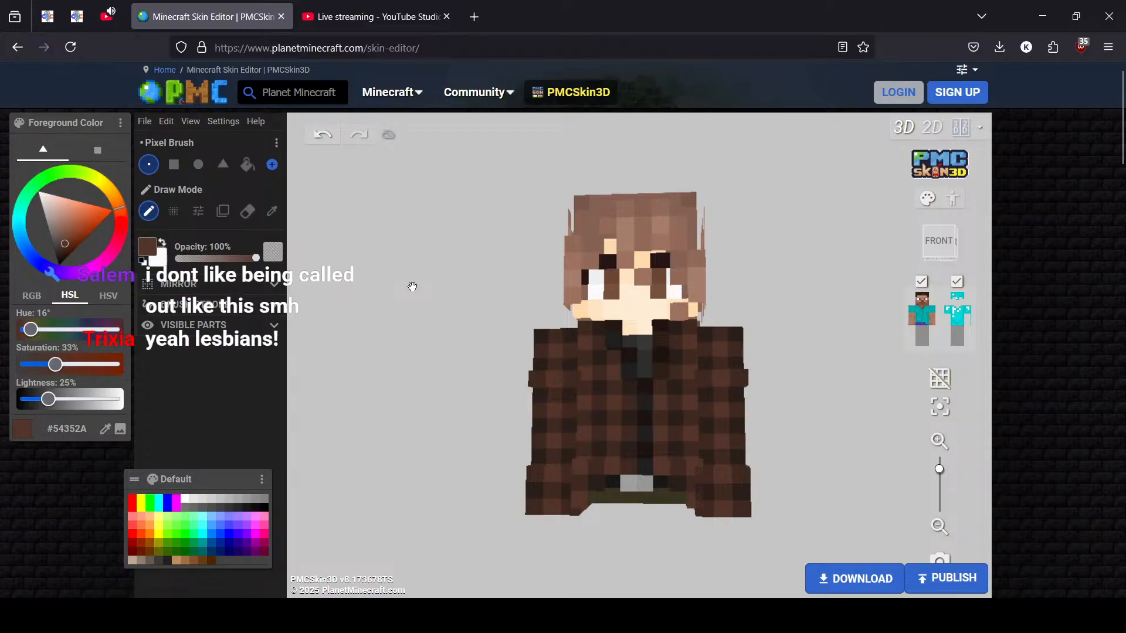
scroll(449, 334, up, 1)
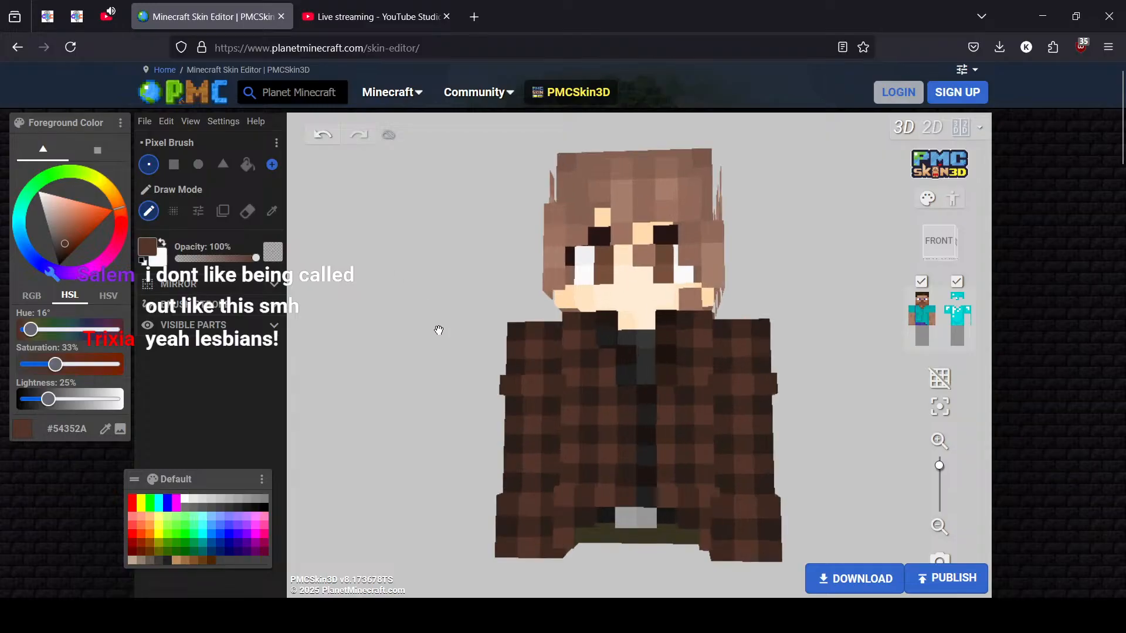
drag(408, 324, 440, 323)
Show both legs and hide the head, both arms and the whole outer layer
click(918, 345)
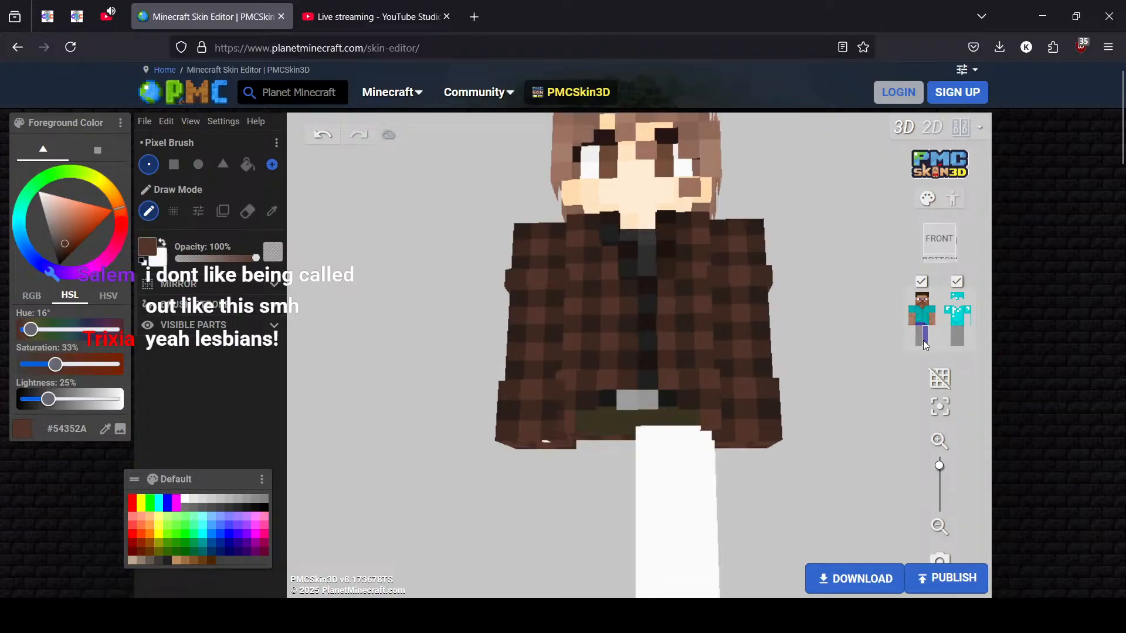
click(925, 300)
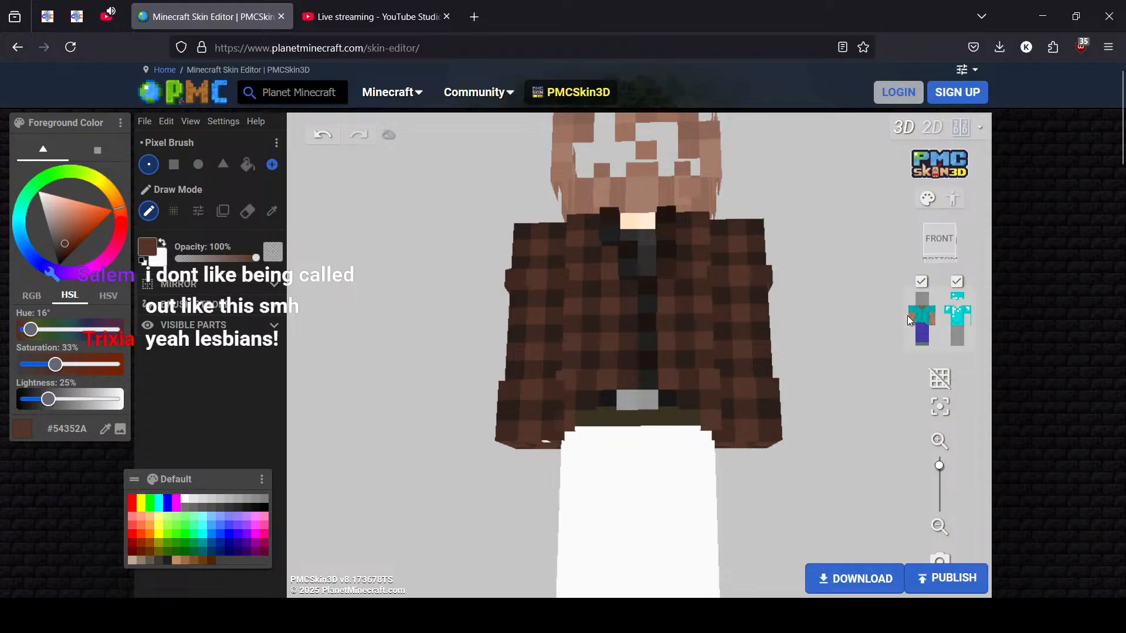
click(926, 317)
click(909, 319)
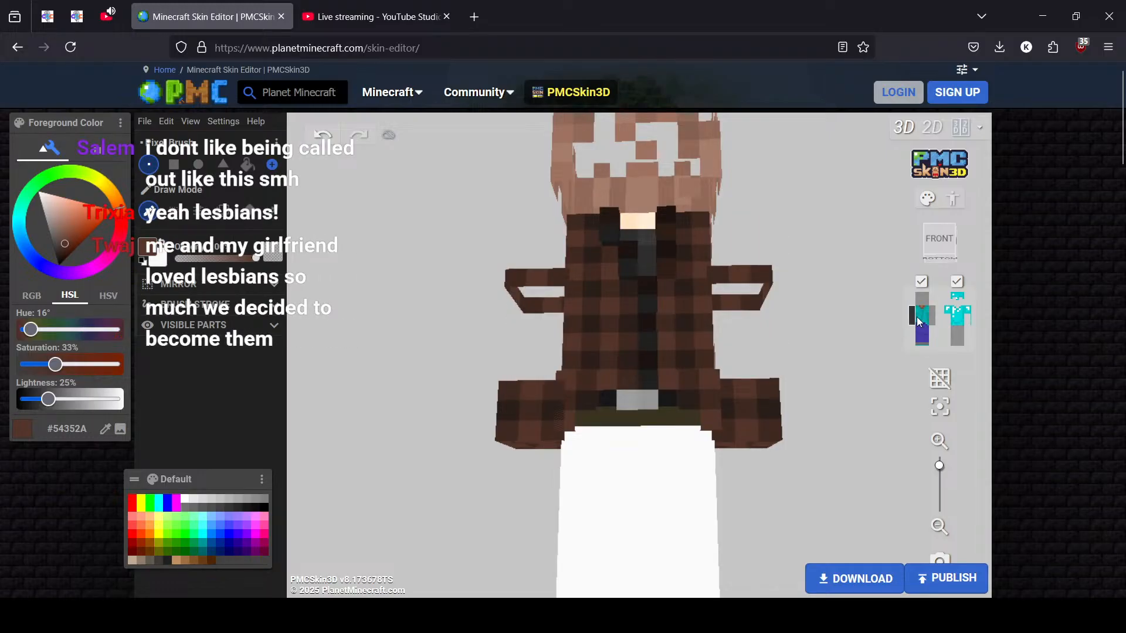
click(951, 307)
click(957, 299)
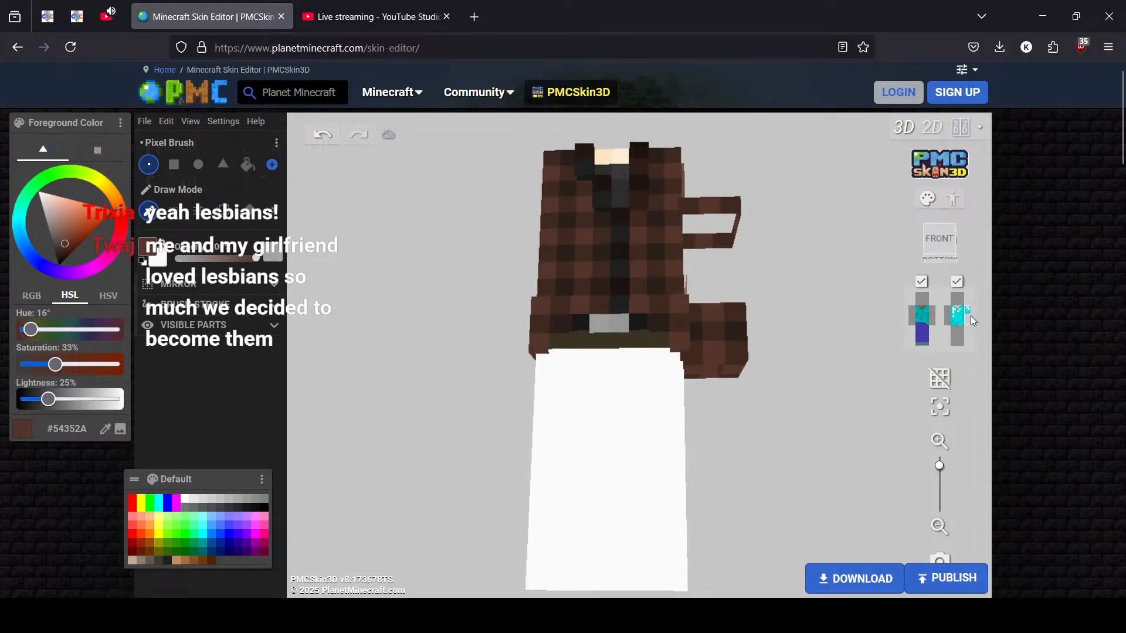
click(970, 315)
click(956, 287)
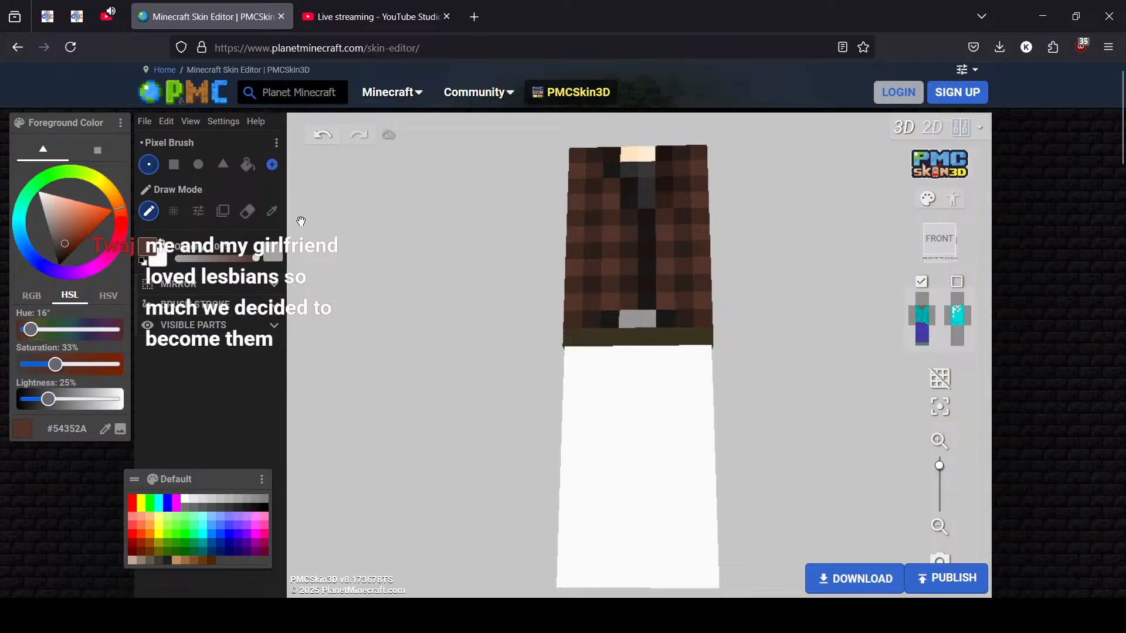
Sample the waist's #393421 and paint the leg fronts down to the shoe area, plus a one-pixel row around the lower legs
click(273, 212)
click(598, 343)
click(153, 213)
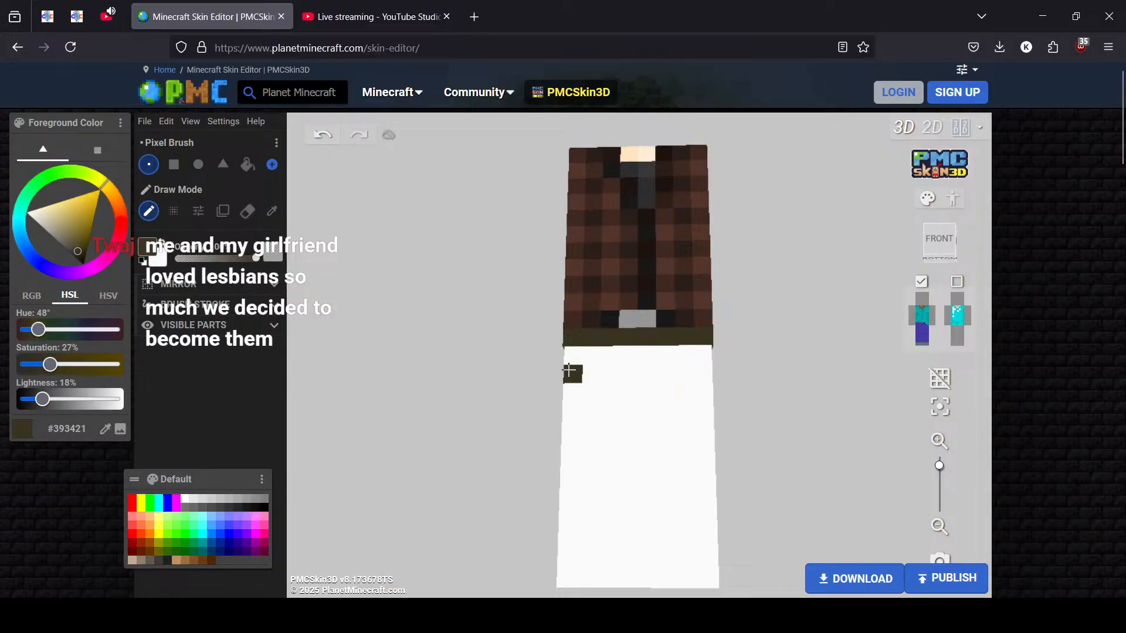
mouse_move(575, 356)
mouse_down()
mouse_move(566, 510)
mouse_move(699, 508)
mouse_move(698, 366)
mouse_move(582, 357)
mouse_move(664, 390)
mouse_move(684, 372)
mouse_move(663, 410)
mouse_move(671, 440)
mouse_move(613, 466)
mouse_move(663, 468)
mouse_move(592, 485)
mouse_move(645, 447)
mouse_move(650, 456)
mouse_up()
mouse_move(771, 494)
mouse_down()
mouse_move(599, 511)
mouse_move(701, 520)
mouse_up()
drag(832, 520, 580, 519)
mouse_move(585, 519)
mouse_down()
mouse_move(766, 512)
mouse_move(565, 502)
mouse_up()
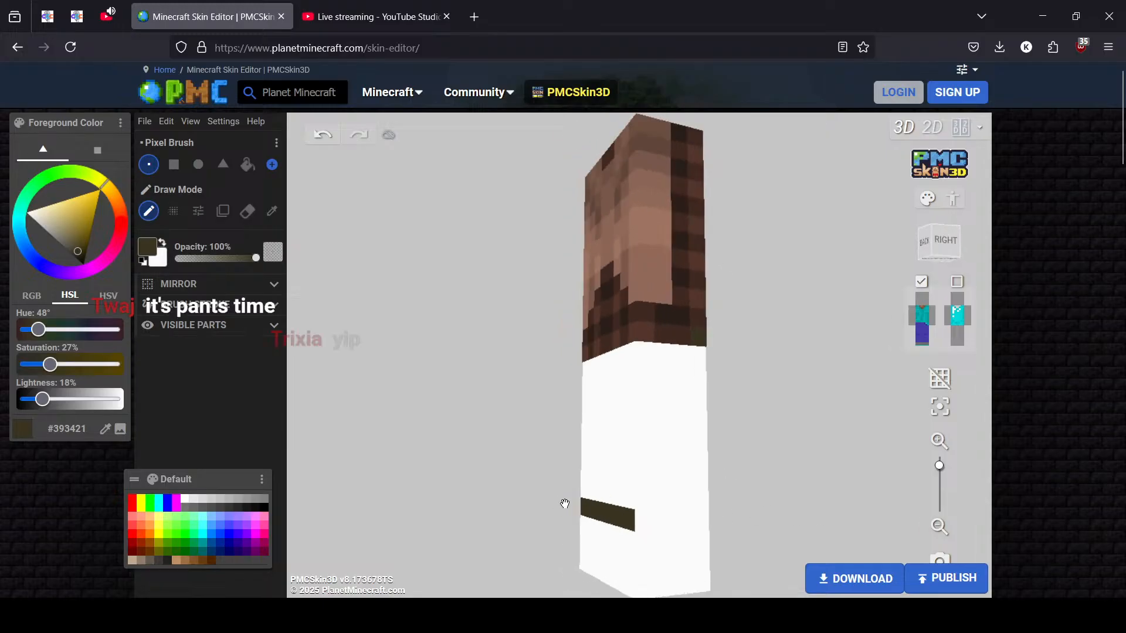
mouse_move(674, 517)
mouse_down()
mouse_move(718, 516)
mouse_move(630, 519)
mouse_up()
drag(736, 516, 500, 517)
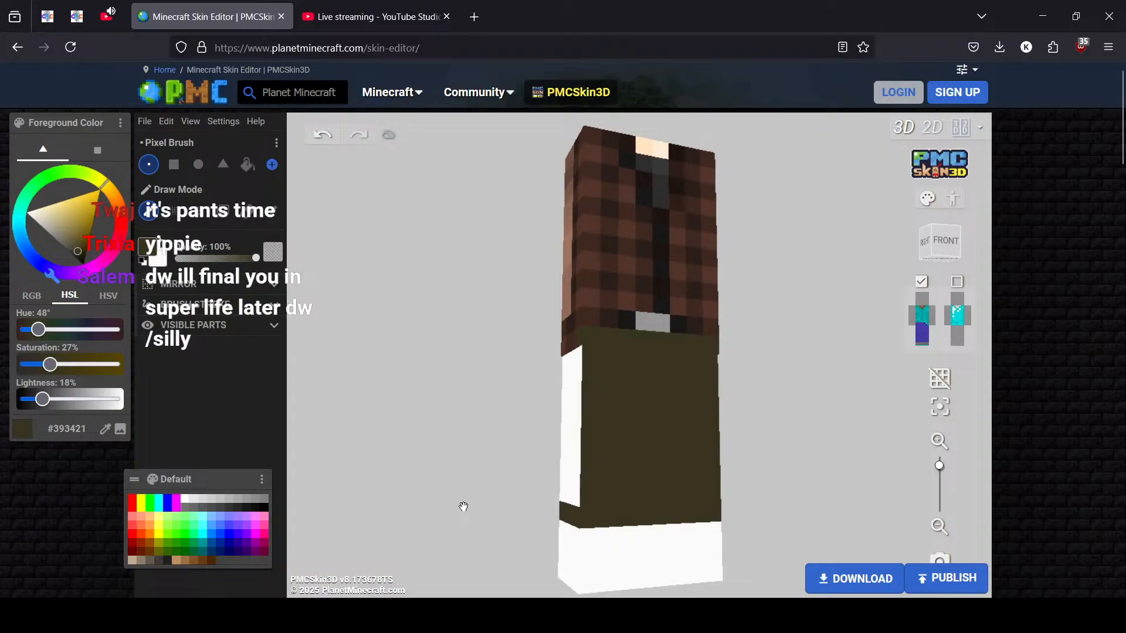
Fill the remaining white sides and back of the legs above the painted row with #393421 using the Paint Bucket
mouse_move(427, 485)
mouse_down()
mouse_move(525, 460)
mouse_move(561, 464)
mouse_move(641, 437)
mouse_move(771, 439)
mouse_up()
click(247, 164)
click(601, 422)
click(585, 440)
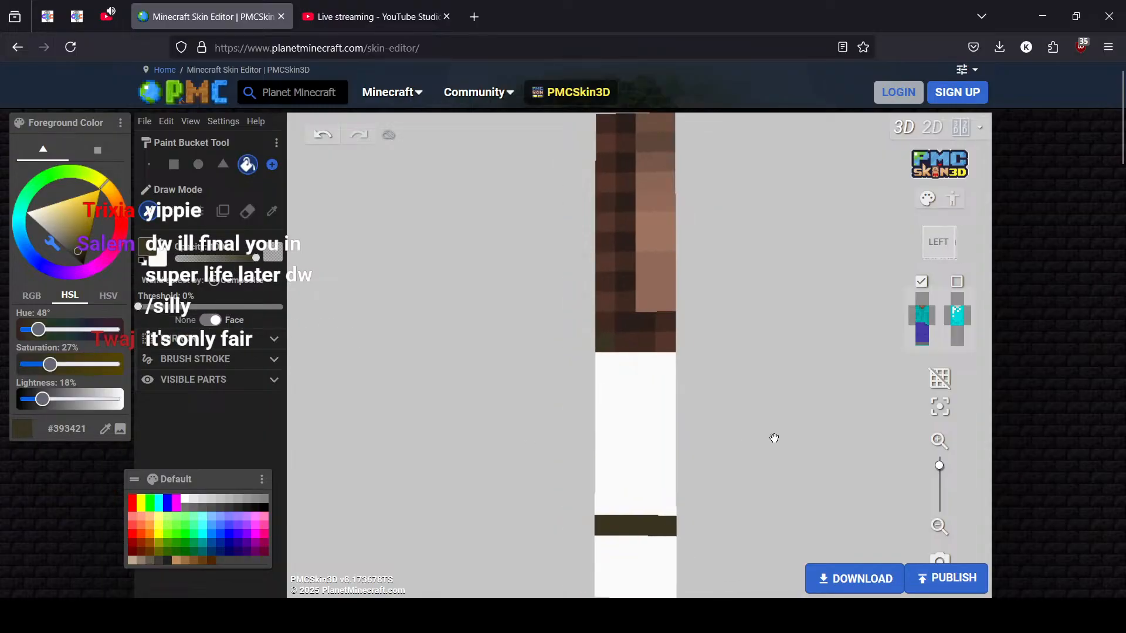
click(604, 433)
drag(603, 433, 718, 446)
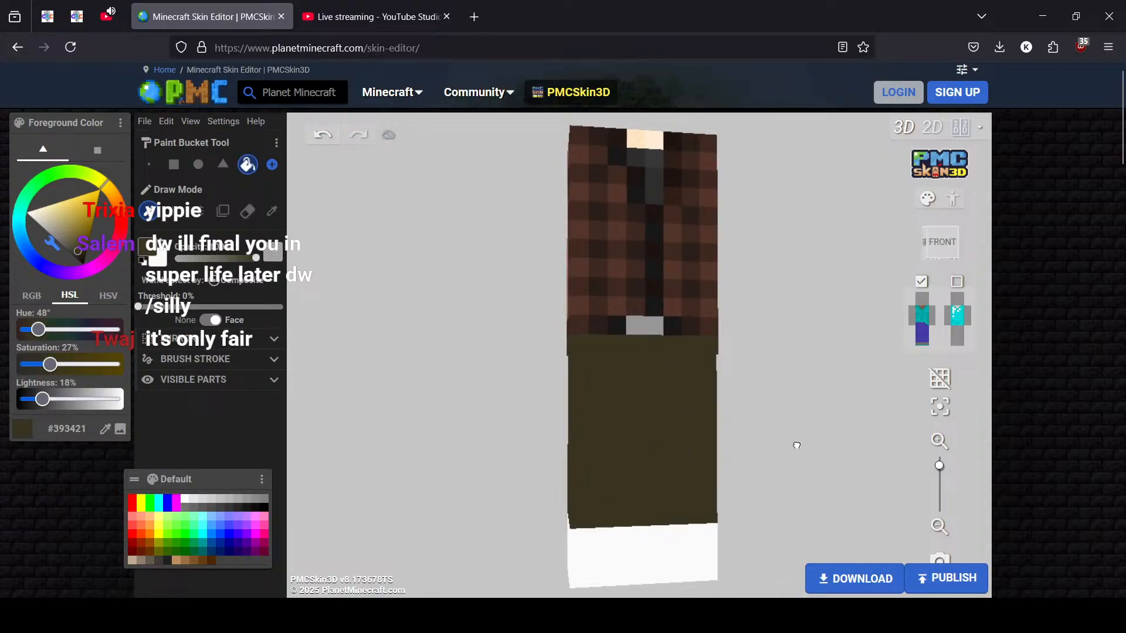
mouse_move(797, 445)
mouse_down()
mouse_move(713, 447)
mouse_move(784, 444)
mouse_up()
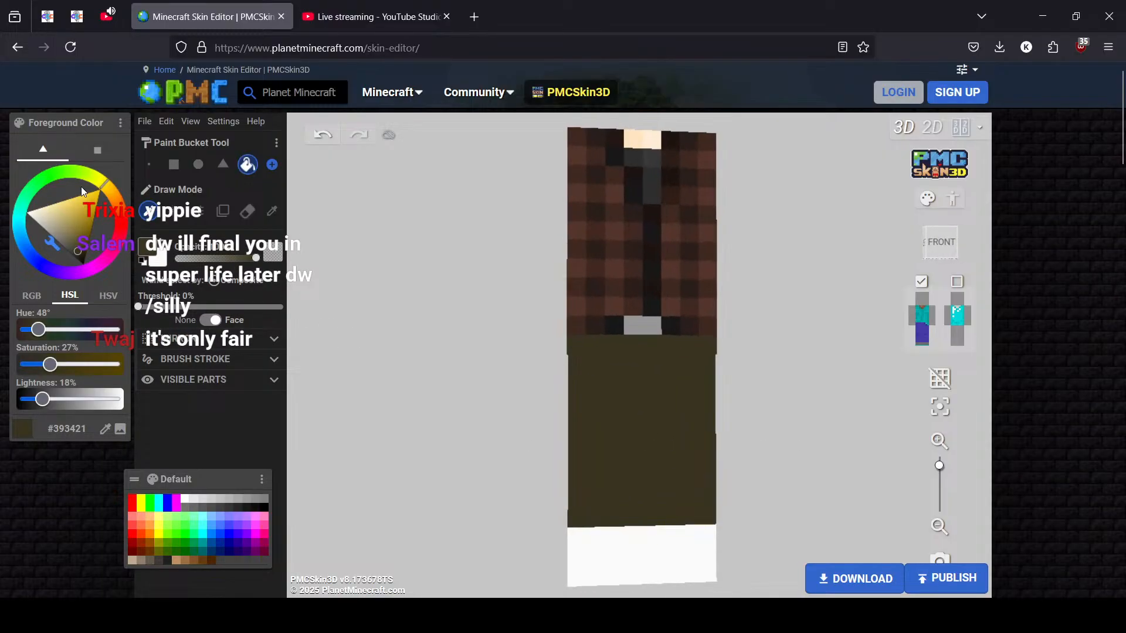
Try shading the upper corners of the trousers with the Pixel Brush in #2D291A, at 15% lightness
click(145, 211)
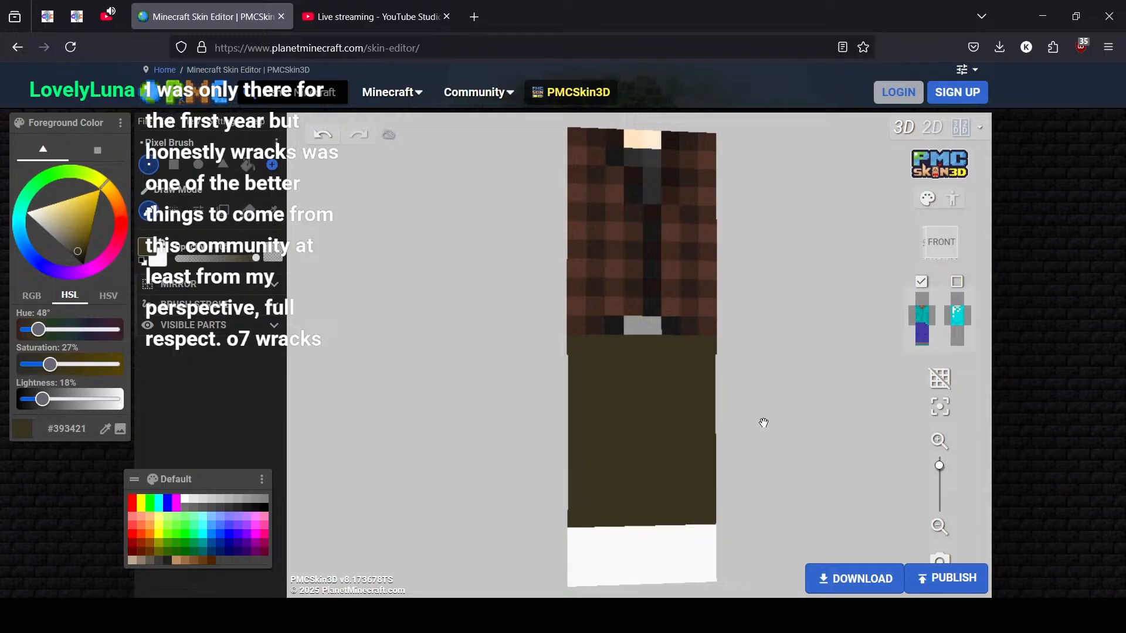
scroll(827, 389, up, 2)
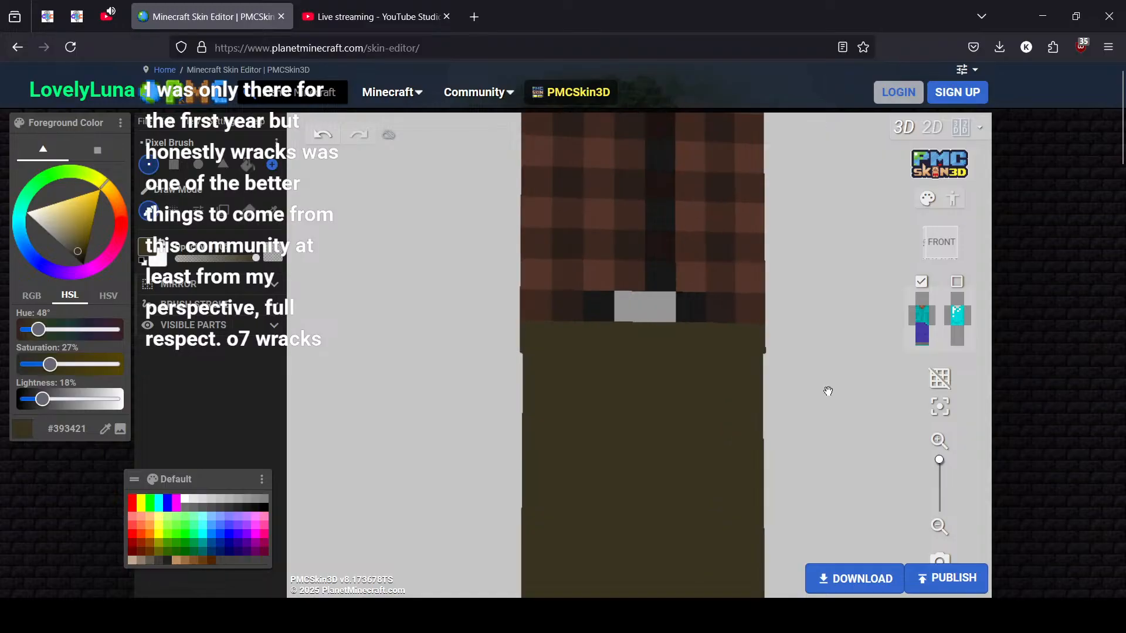
scroll(827, 390, up, 2)
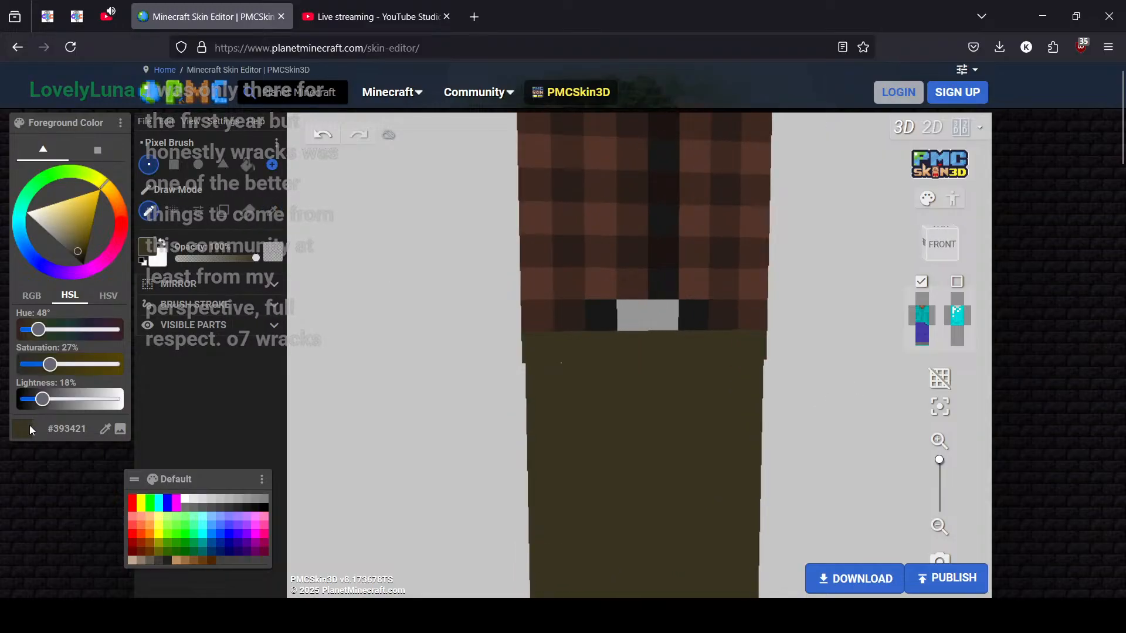
drag(43, 399, 41, 401)
click(528, 345)
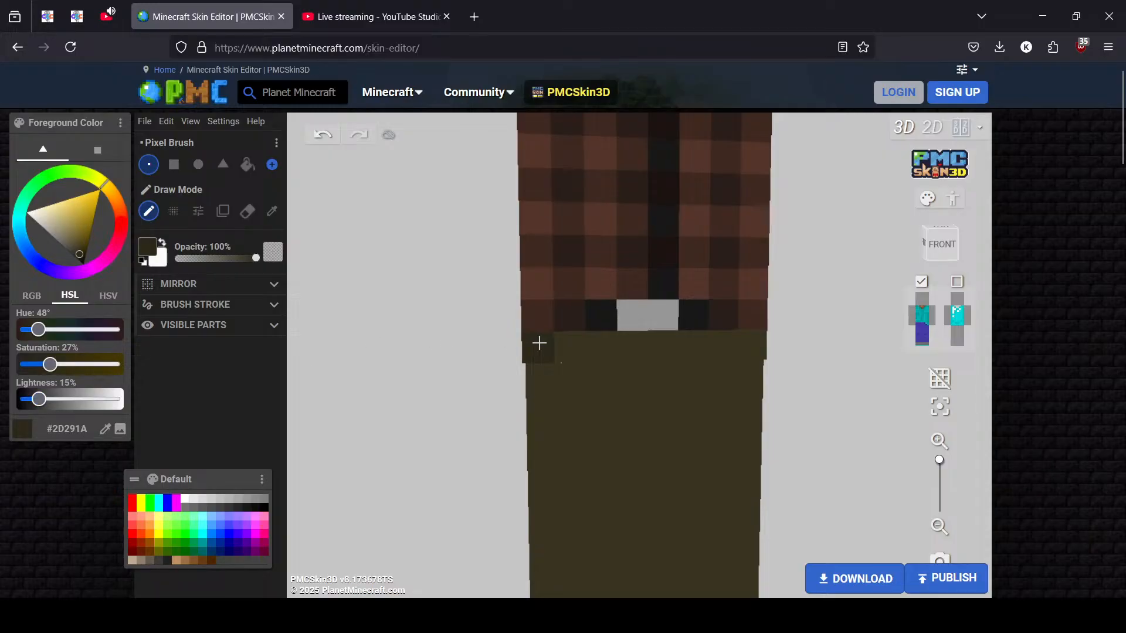
right_drag(751, 341, 650, 363)
drag(495, 367, 525, 349)
click(537, 349)
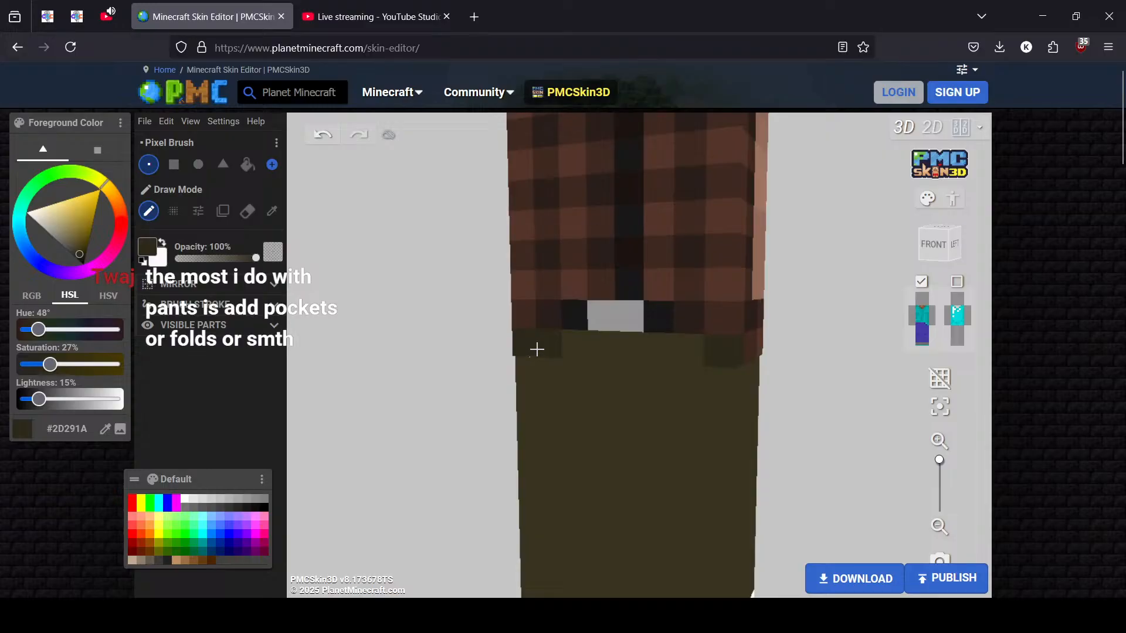
click(690, 349)
mouse_move(692, 350)
right_down()
mouse_move(533, 371)
mouse_move(686, 359)
mouse_move(662, 350)
mouse_move(698, 322)
right_up()
click(602, 351)
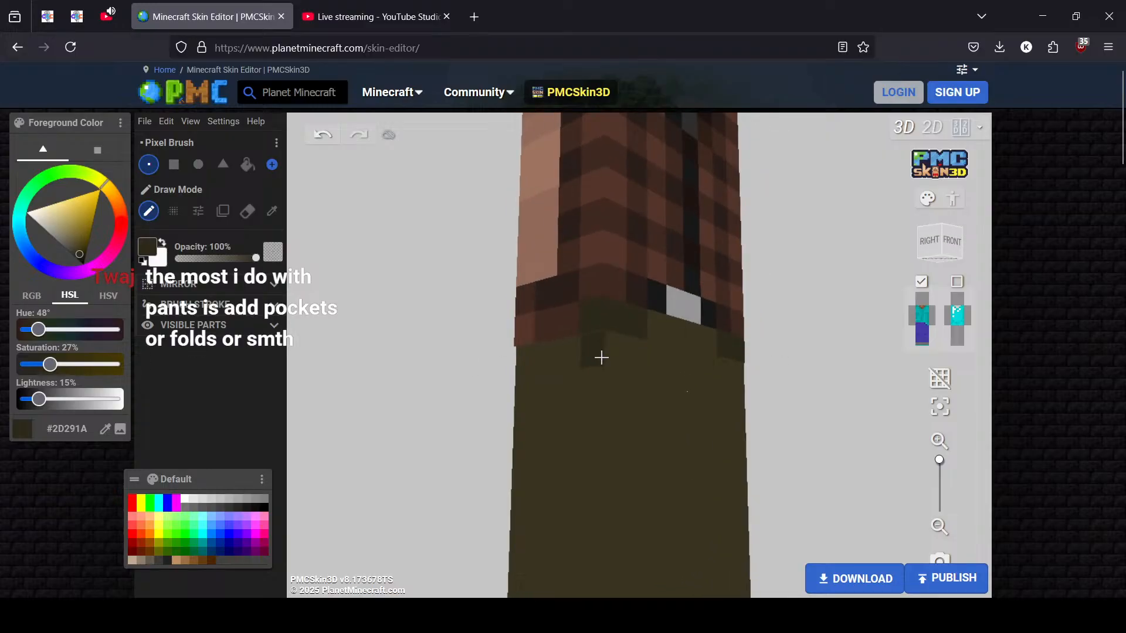
Undo the dark shading squares painted at the trouser corners
key(ctrl+z)
key(ctrl+z)
key(ctrl+z)
key(ctrl+z)
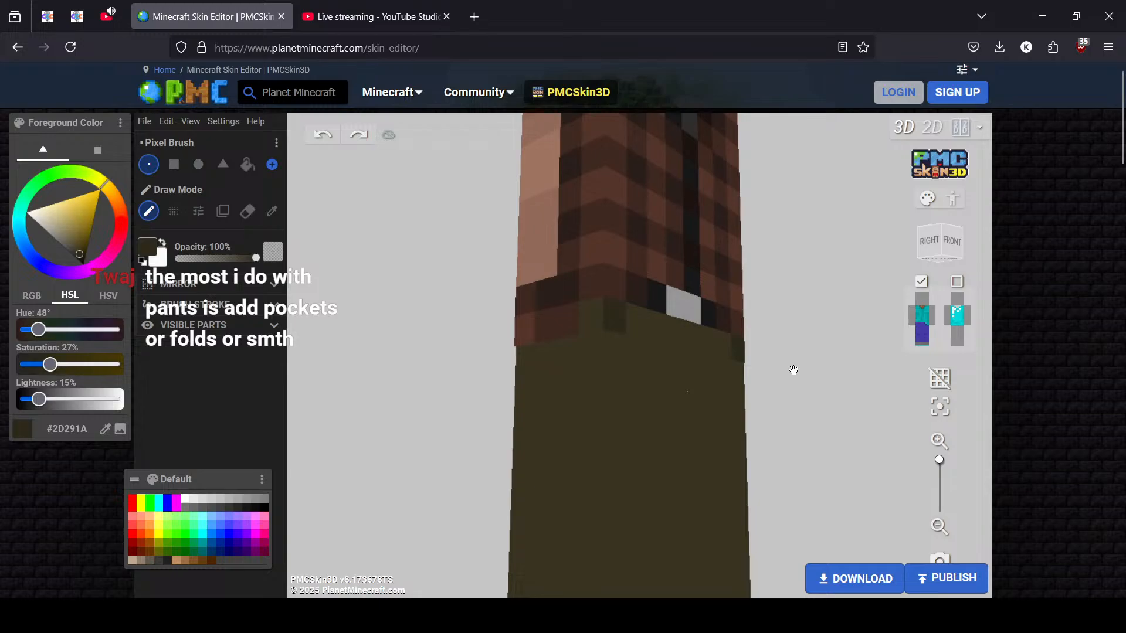
key(ctrl+z)
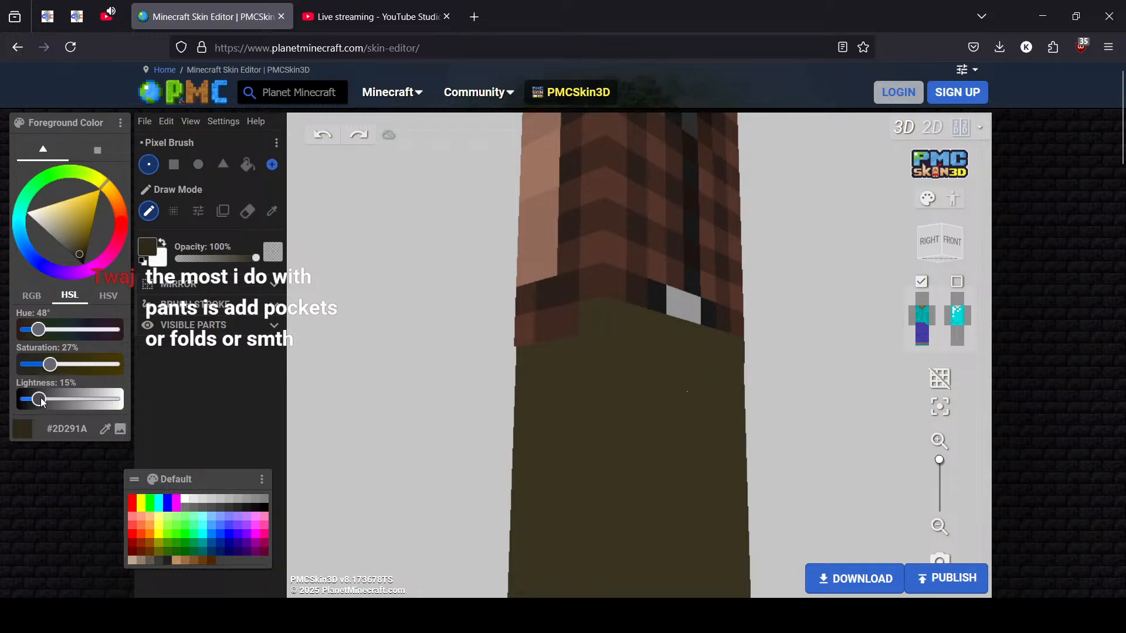
Shade the trousers' upper corners with #342F1E at 16% lightness, and the two pixels below the belt buckle with #302C1C at 15%
drag(39, 399, 41, 399)
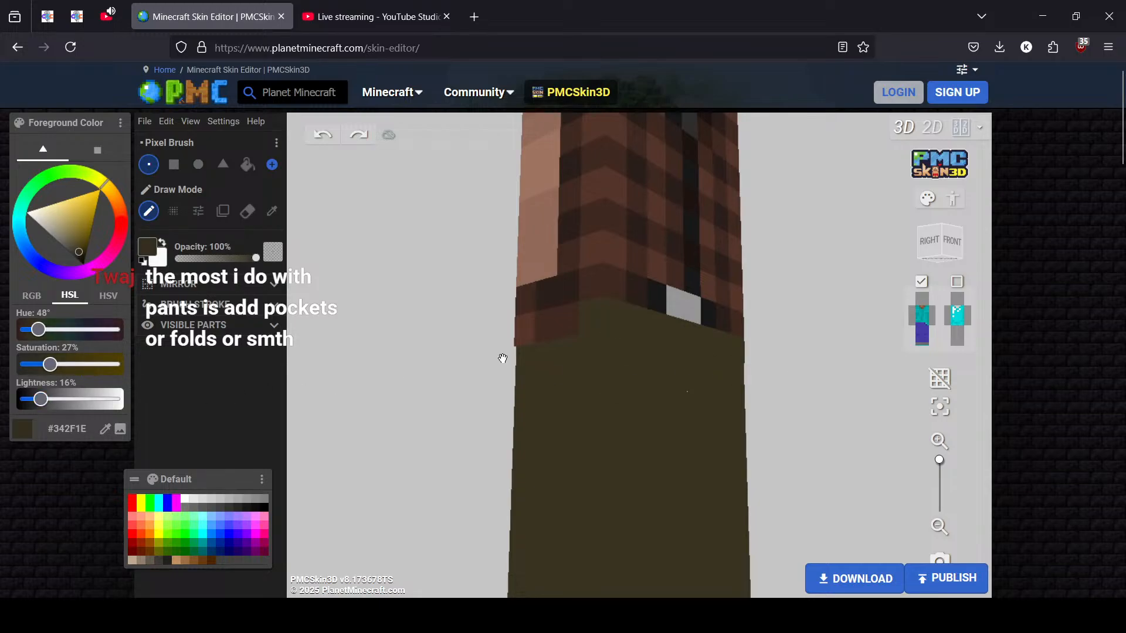
click(598, 335)
mouse_move(606, 346)
right_down()
mouse_move(730, 337)
mouse_move(771, 384)
mouse_move(614, 364)
right_up()
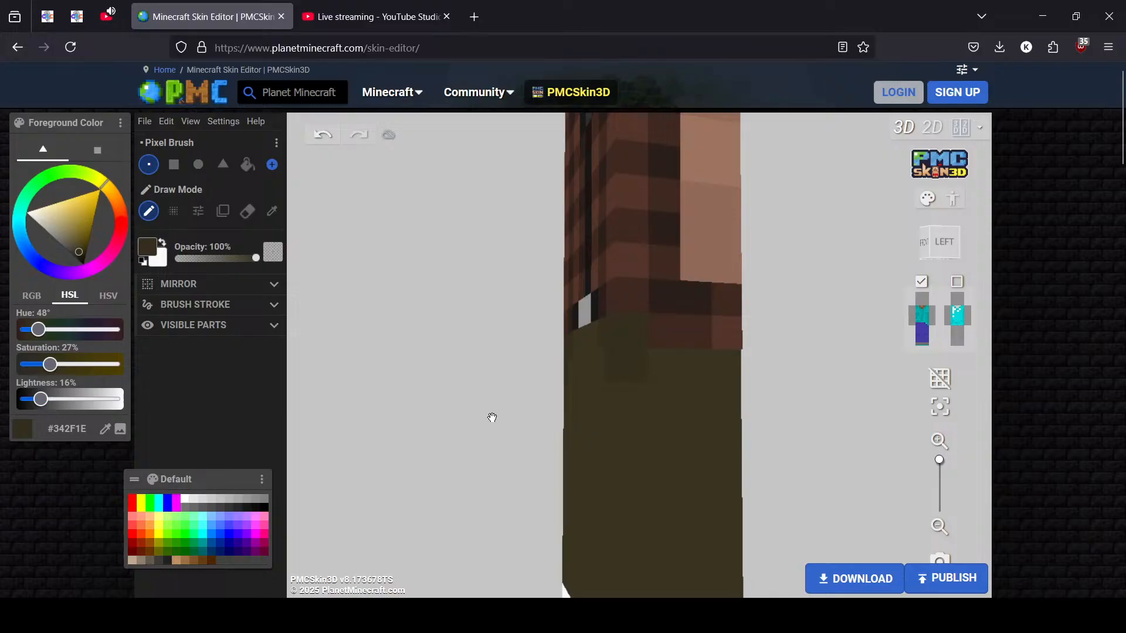
right_drag(492, 418, 668, 399)
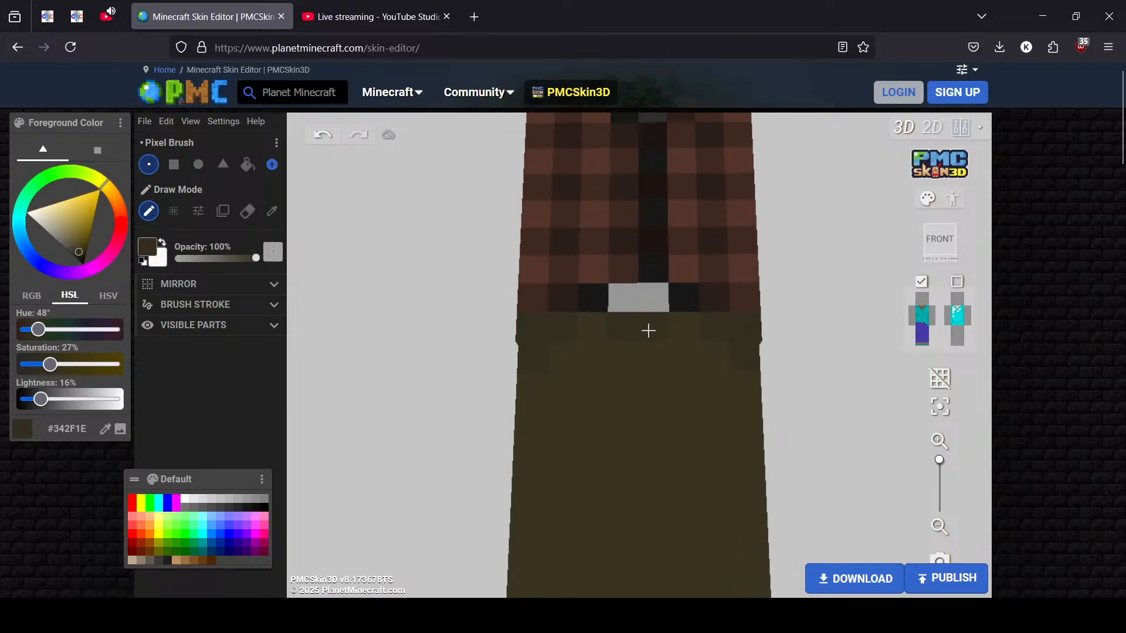
drag(41, 399, 40, 399)
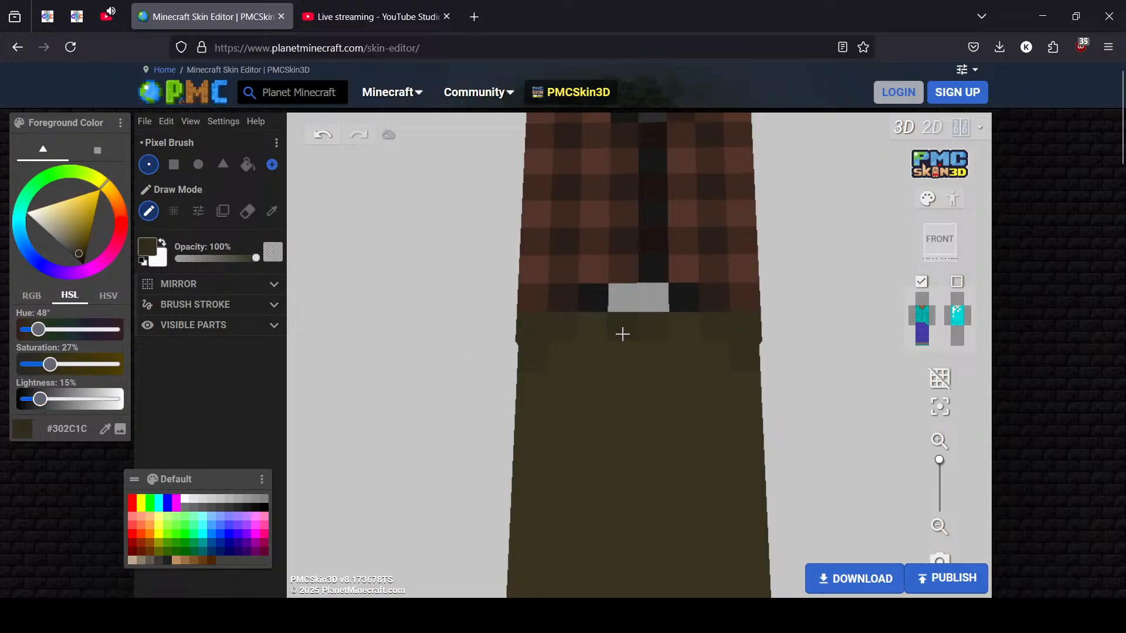
Sample #342F1E from the shaded corner and paint a two-pixel-wide strip down the inner legs on the front and back
click(271, 210)
click(551, 330)
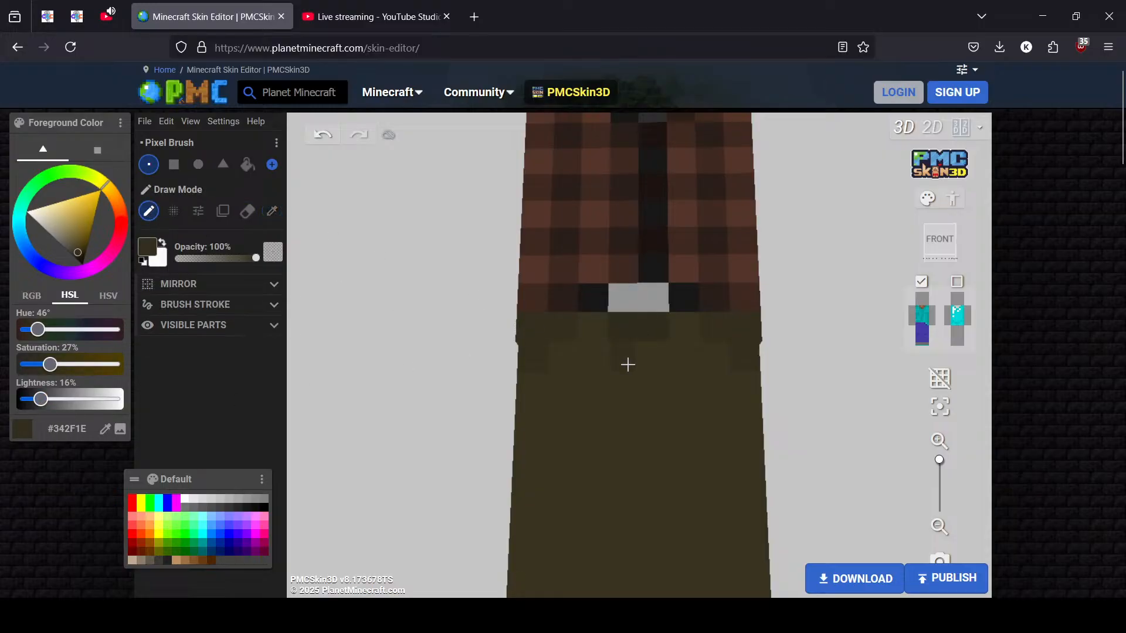
scroll(628, 365, down, 1)
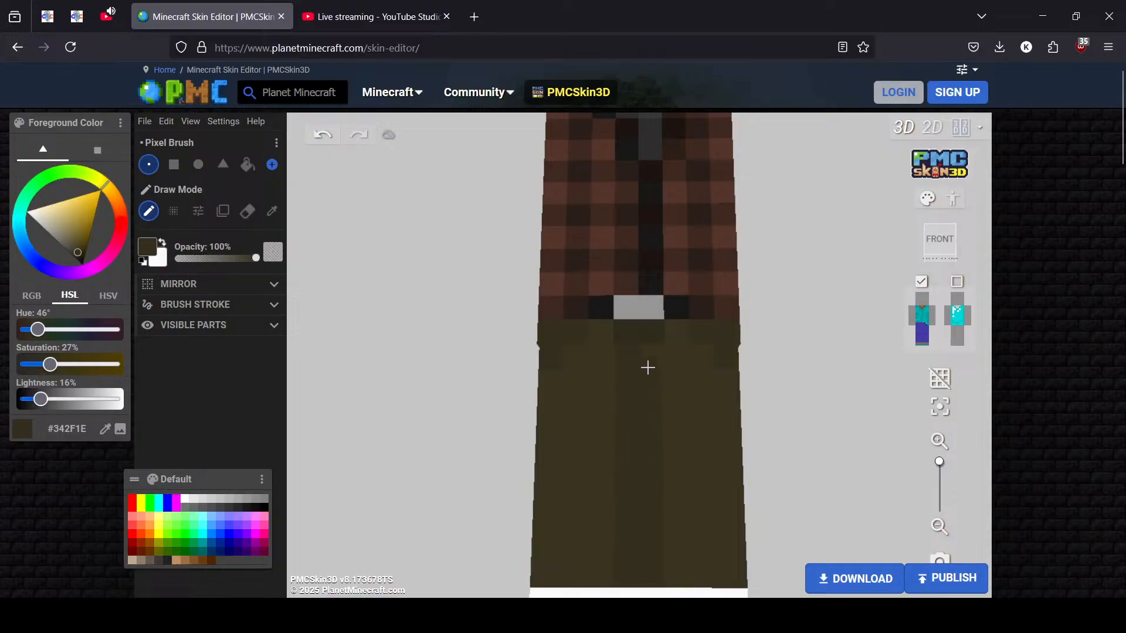
right_drag(651, 350, 474, 409)
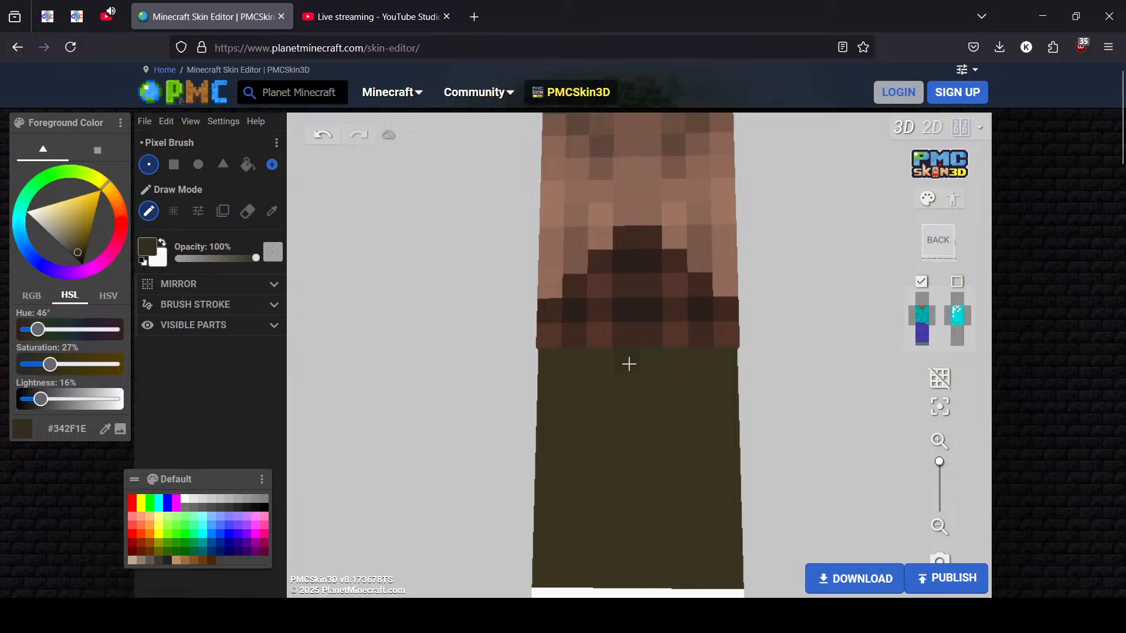
mouse_move(633, 515)
mouse_down()
mouse_move(643, 568)
mouse_move(647, 370)
mouse_up()
scroll(792, 510, down, 1)
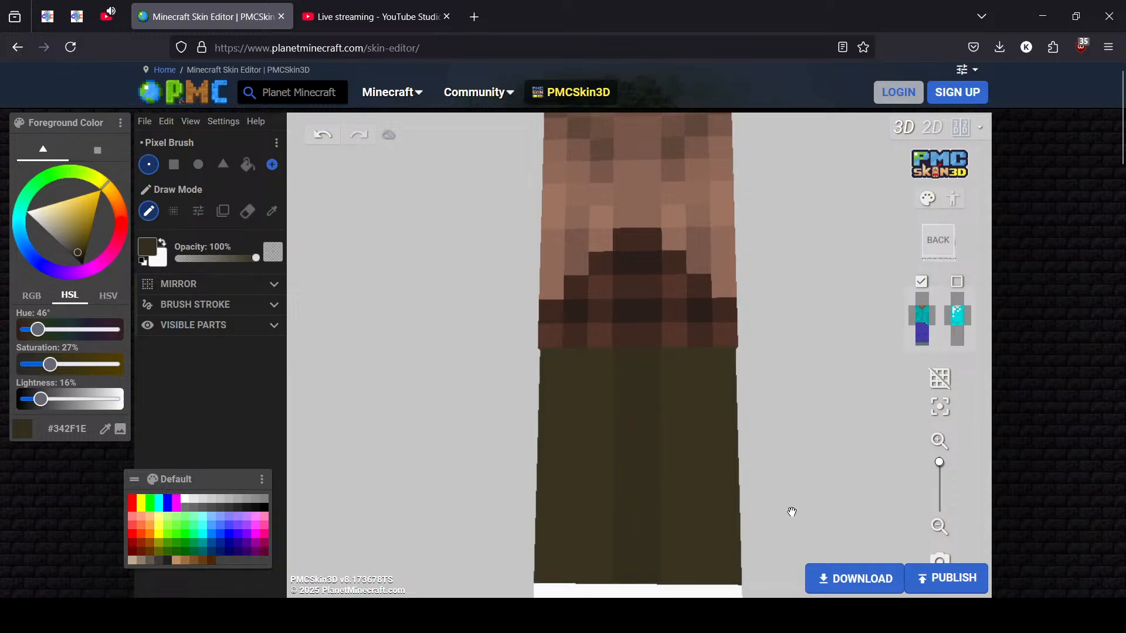
Paint a fold across the front centre at knee height, with two #302C1C pixels flanked by one #342F1E pixel on each side
right_drag(708, 509, 389, 495)
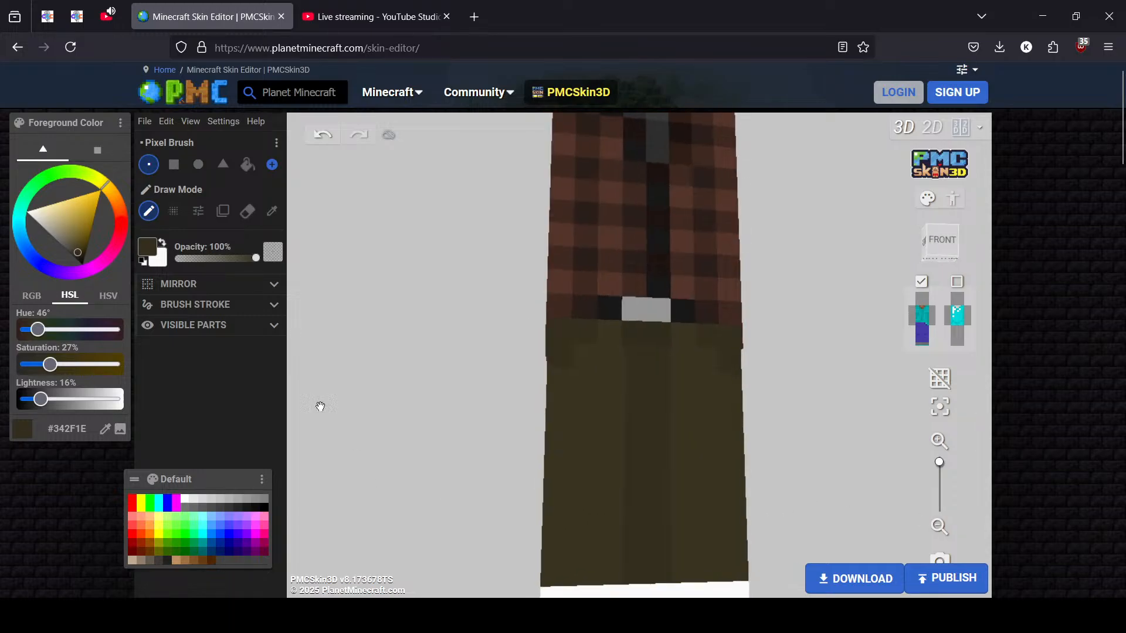
click(272, 219)
click(613, 331)
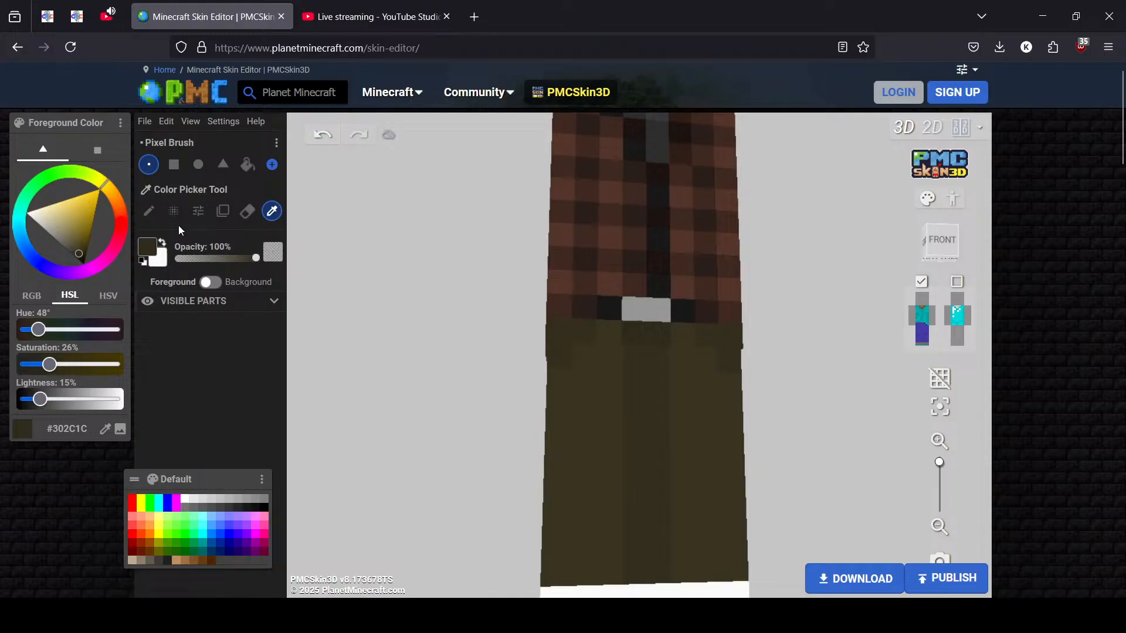
click(148, 211)
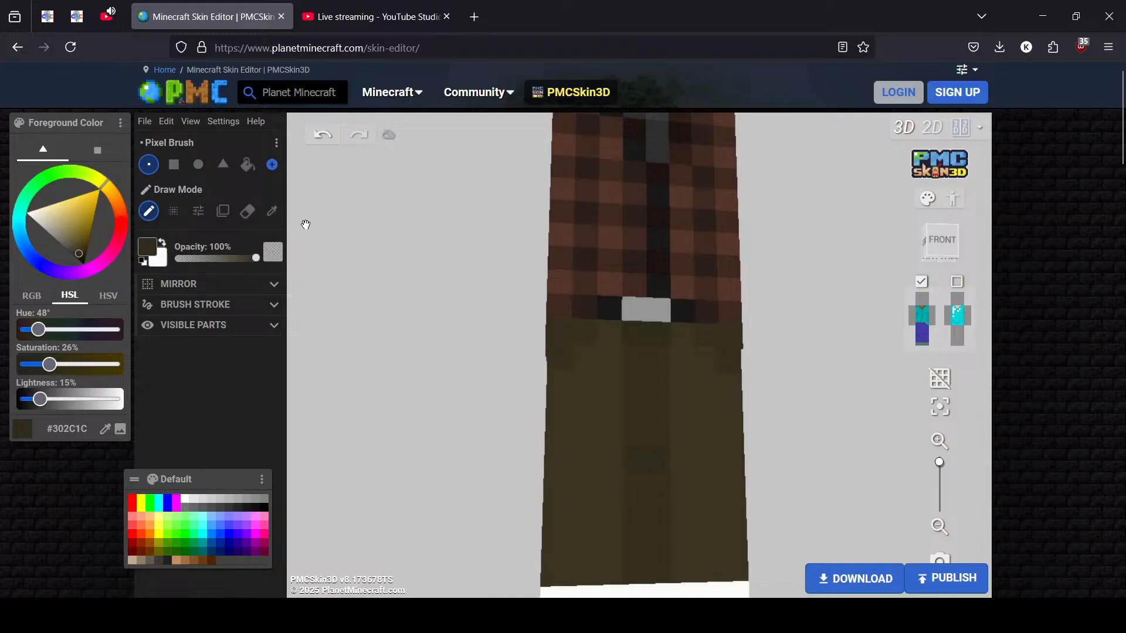
click(272, 211)
click(627, 417)
click(149, 211)
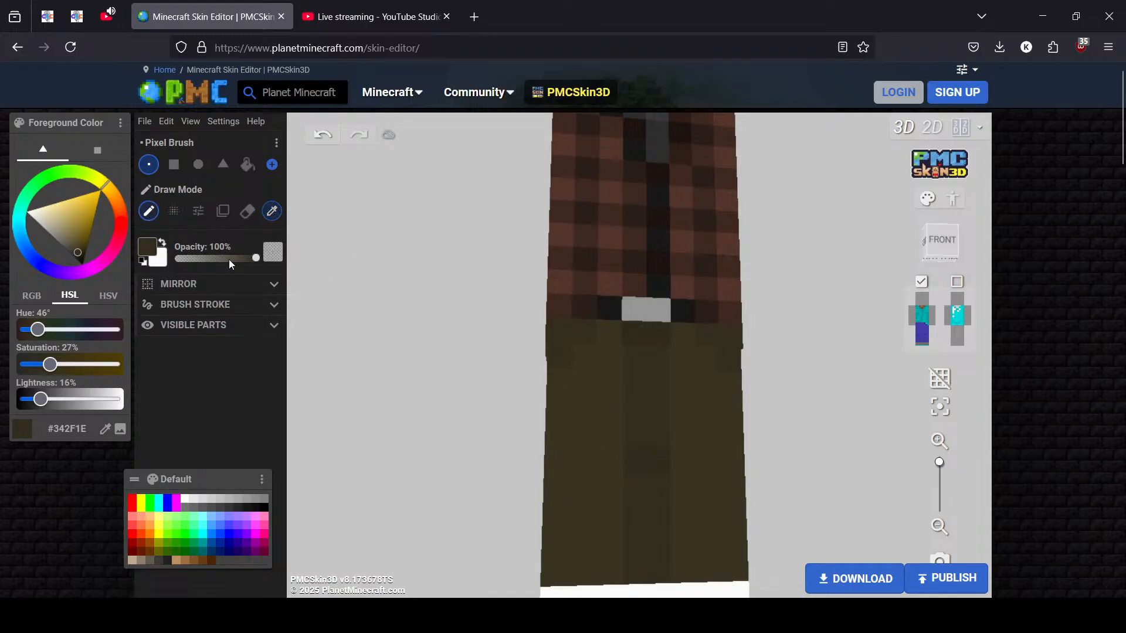
scroll(762, 472, down, 2)
drag(802, 476, 835, 491)
scroll(826, 485, up, 3)
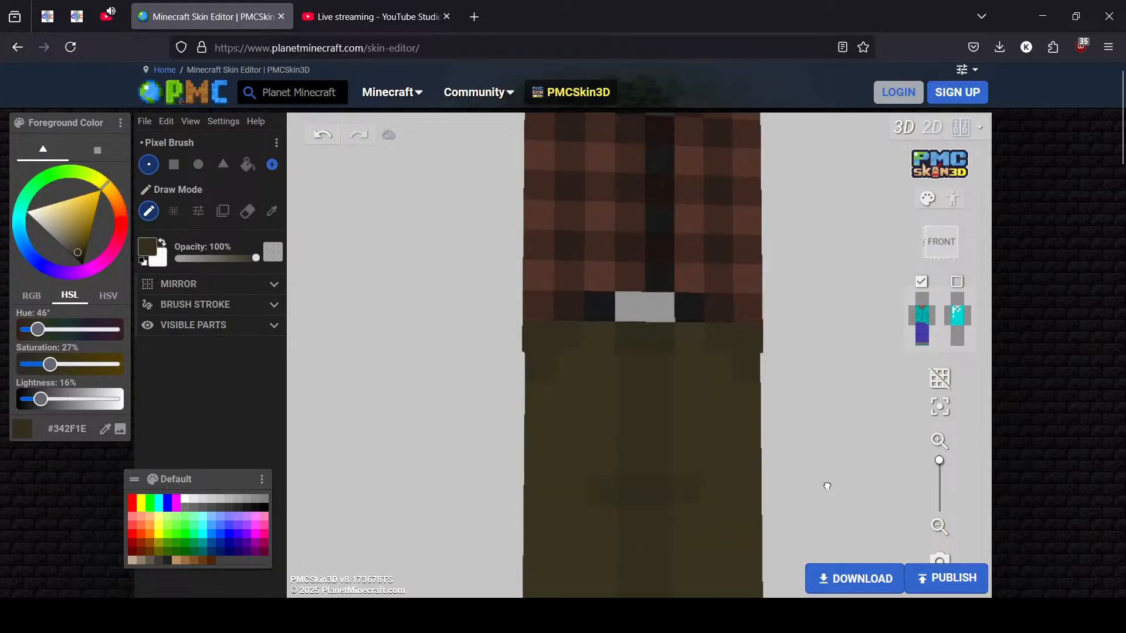
Try placing a #342F1E pixel near the bottom of the white shoe area
scroll(796, 469, down, 3)
click(648, 496)
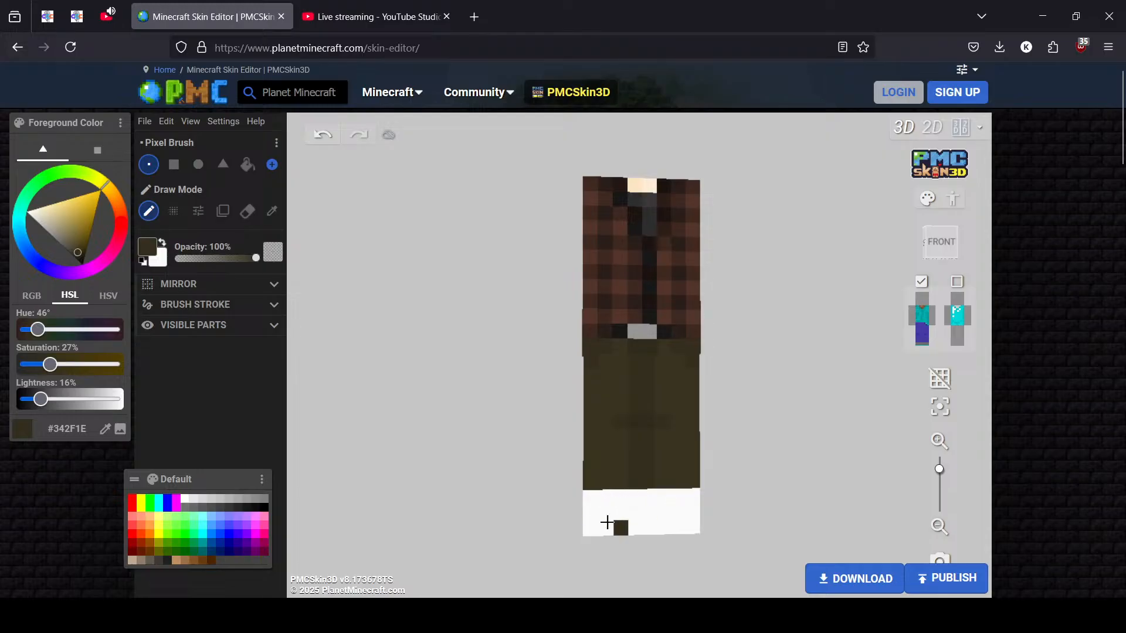
drag(706, 516, 399, 455)
drag(887, 448, 807, 445)
Sample the corner shading, raise its lightness to 17% for #373220, and add softer shading beside the trousers' upper front corners
scroll(811, 448, up, 3)
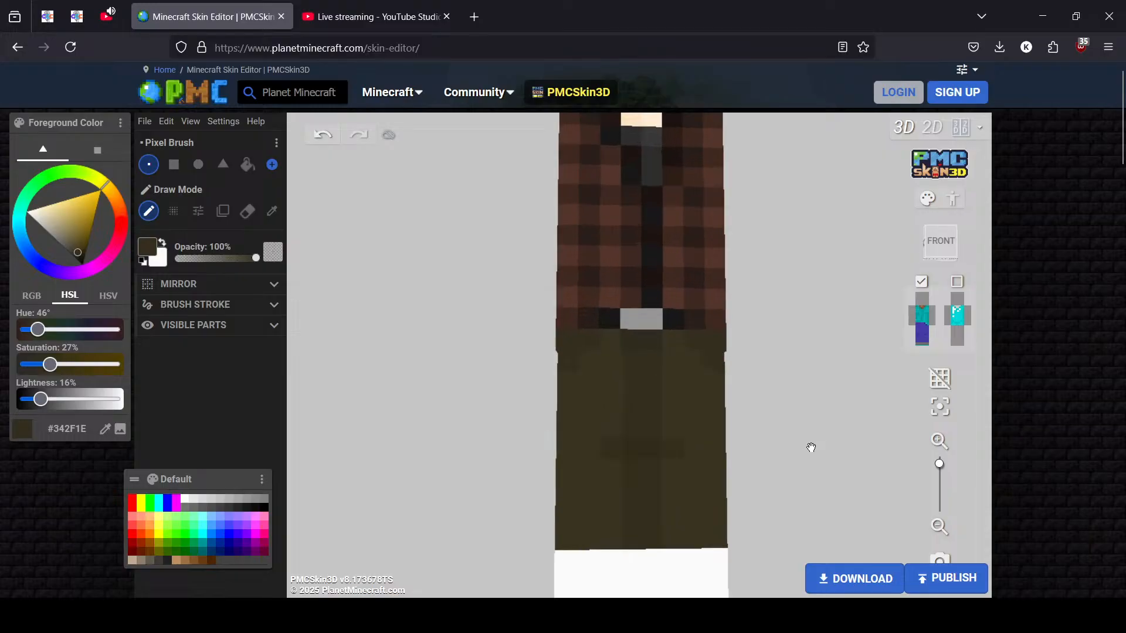
scroll(811, 447, up, 1)
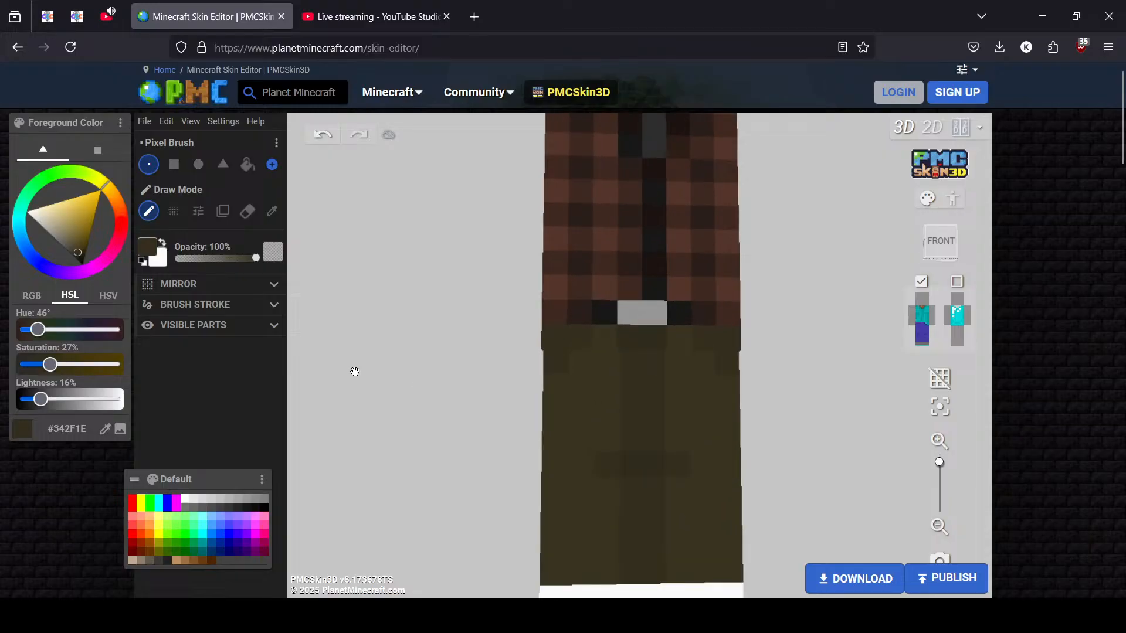
click(272, 211)
click(556, 362)
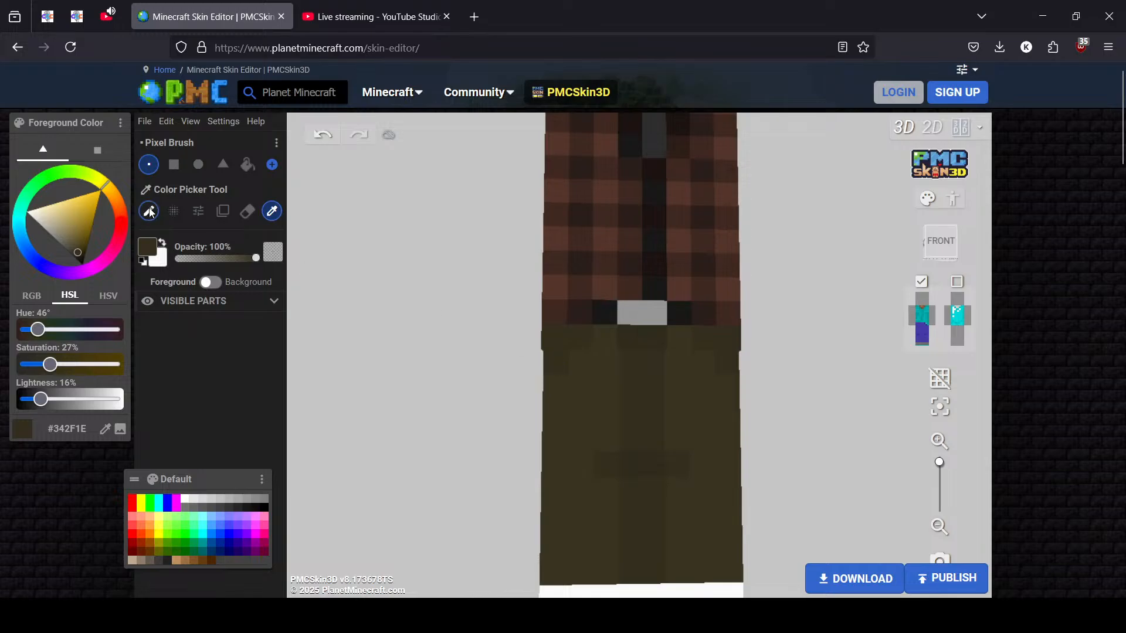
drag(40, 399, 43, 404)
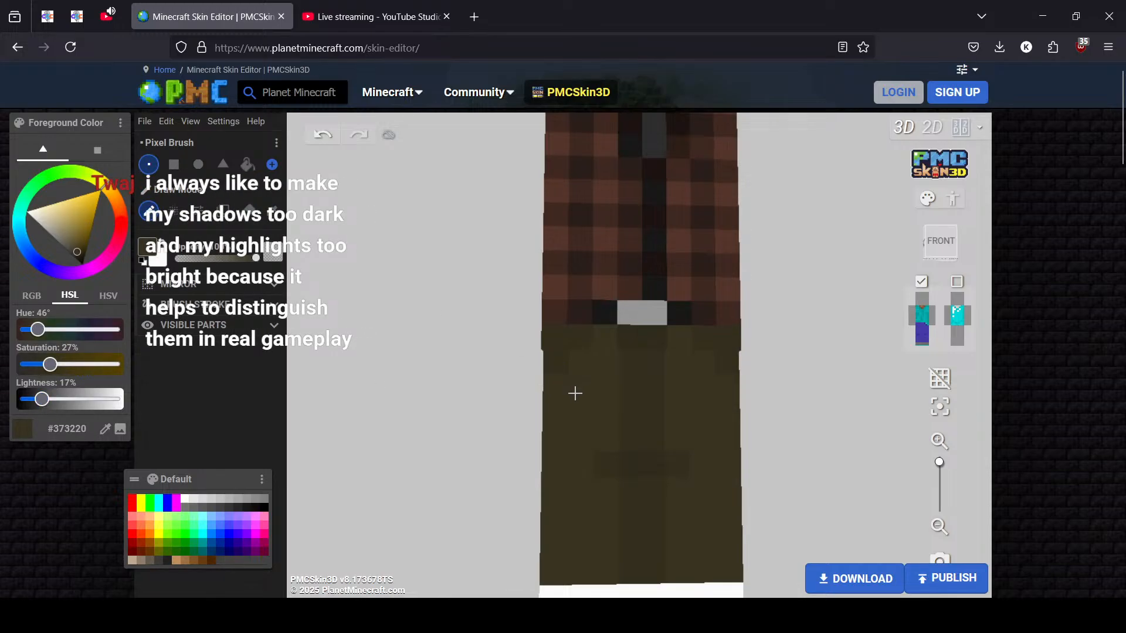
scroll(571, 394, up, 1)
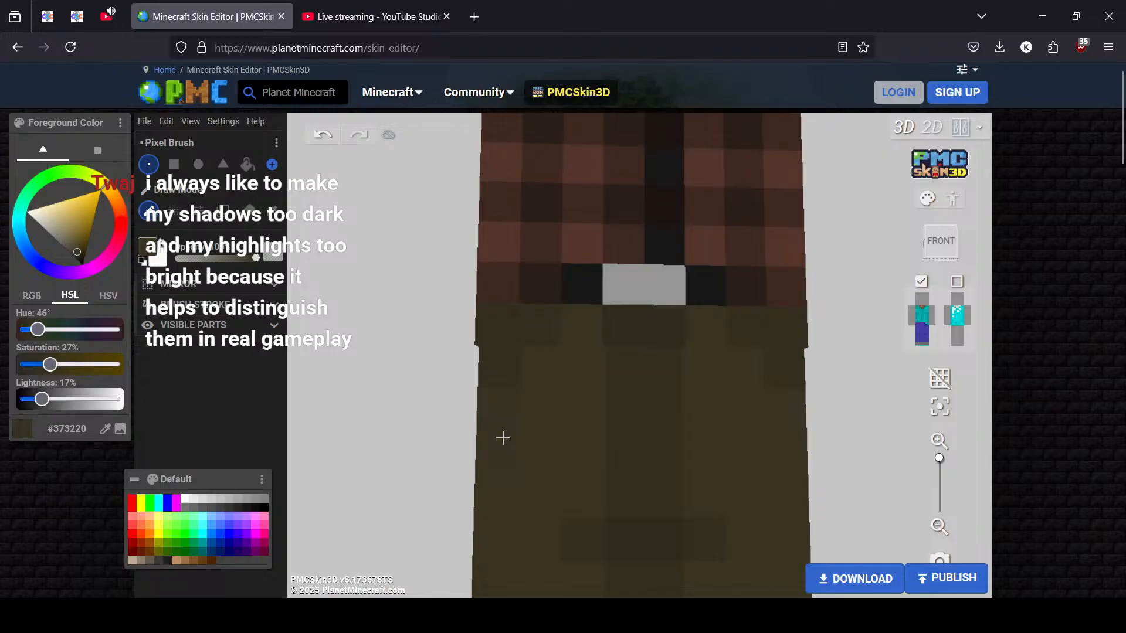
Continue the soft #373220 shading along the outer legs, around both sides and onto the back of the trousers
right_drag(784, 492, 697, 513)
right_drag(707, 412, 648, 394)
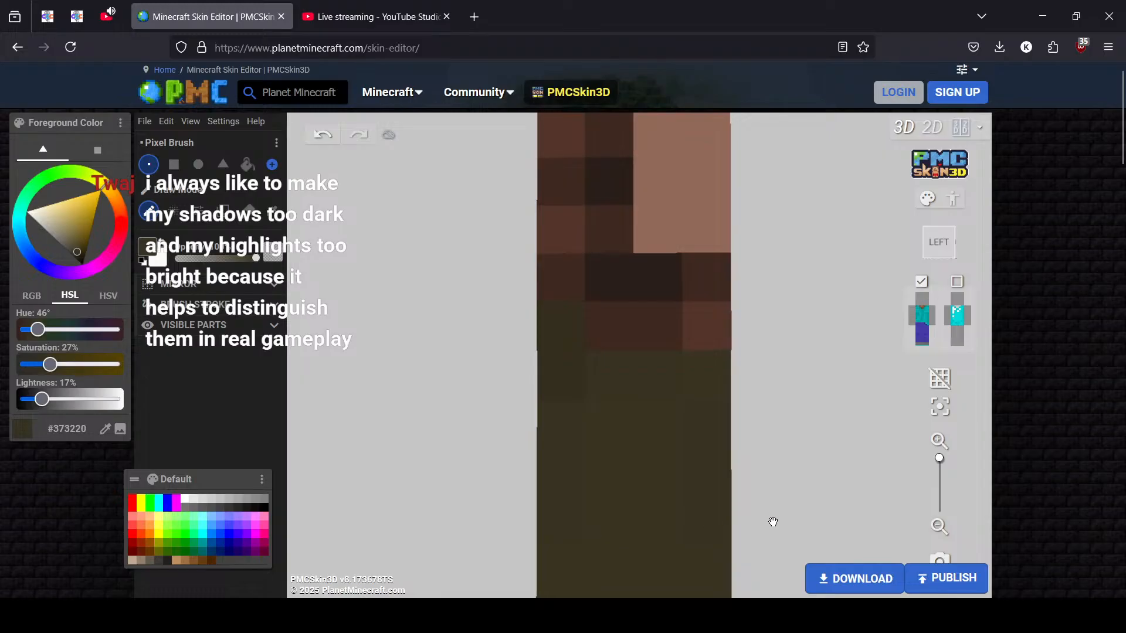
right_drag(771, 522, 621, 518)
right_drag(555, 409, 798, 420)
right_drag(844, 472, 639, 407)
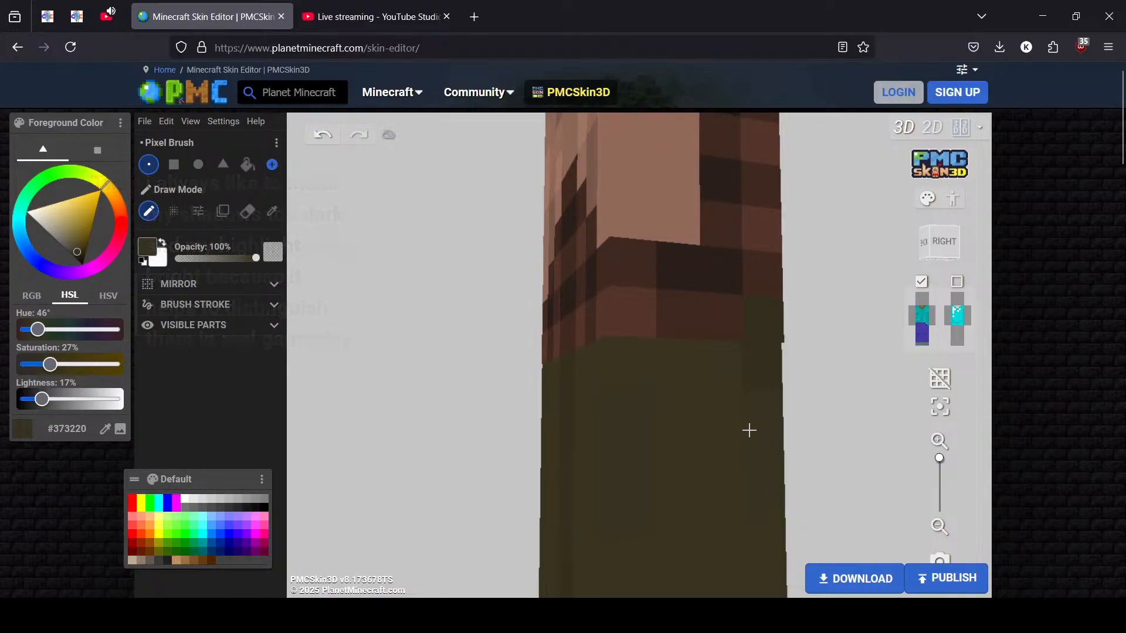
Sample #342F1E from the front corner and darken the top corner pixels at the rear edges of the trousers
click(272, 211)
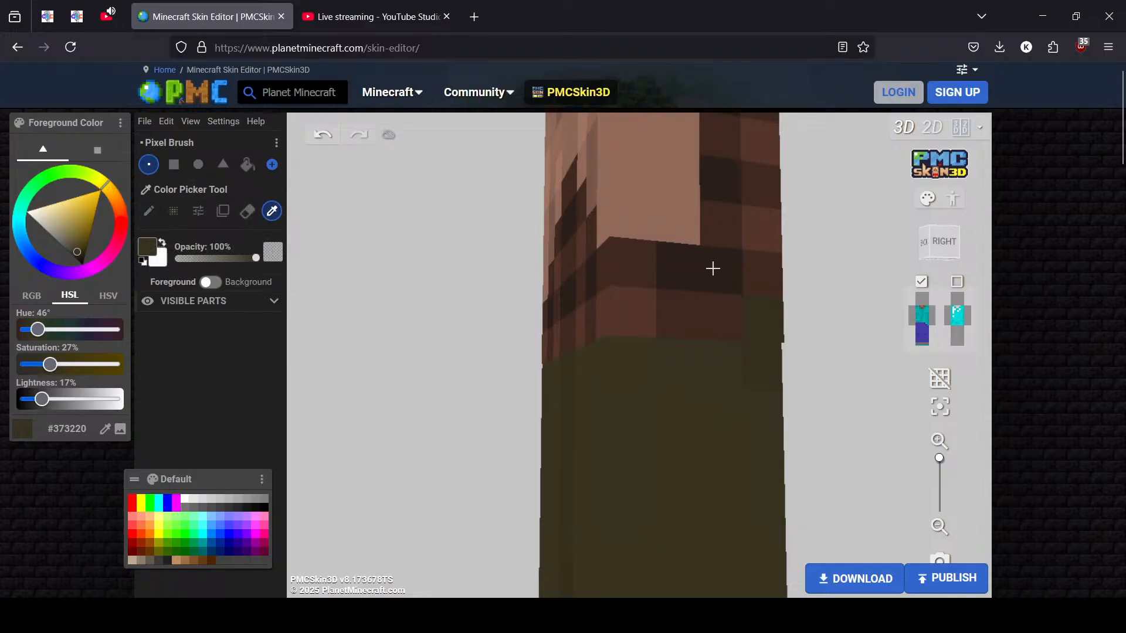
click(762, 320)
click(158, 210)
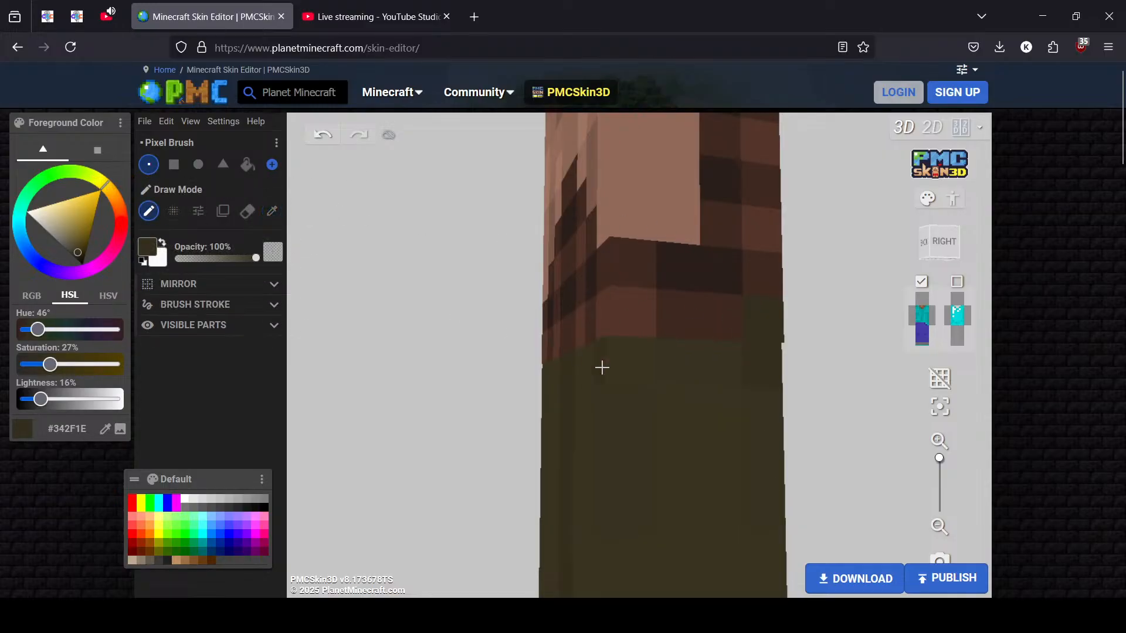
right_drag(452, 367, 749, 372)
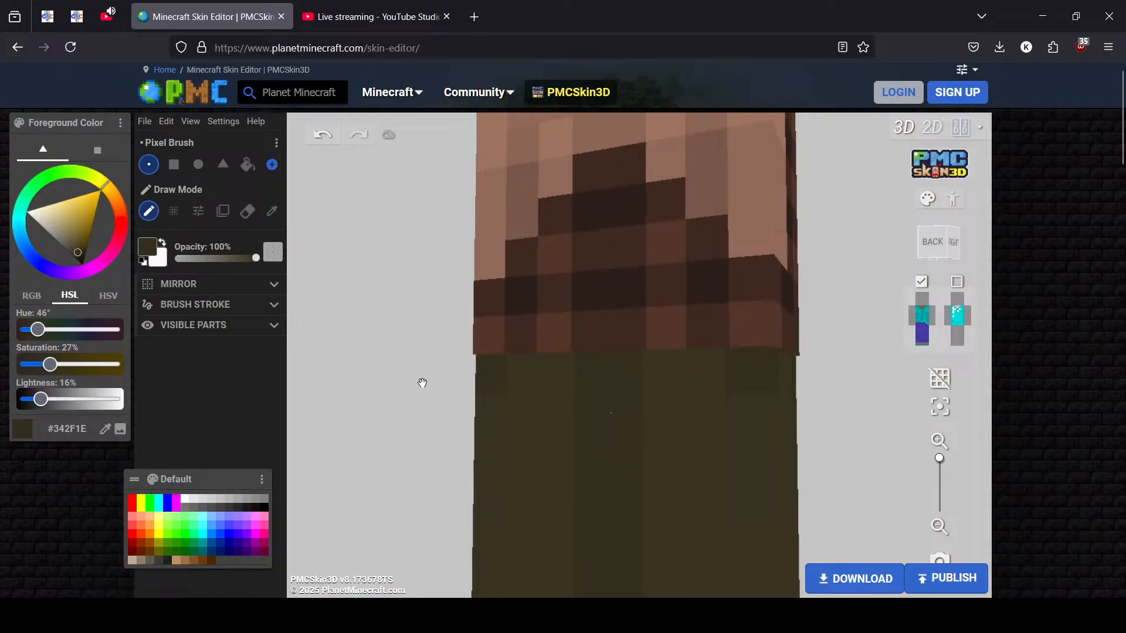
right_drag(422, 382, 623, 380)
right_drag(831, 375, 620, 371)
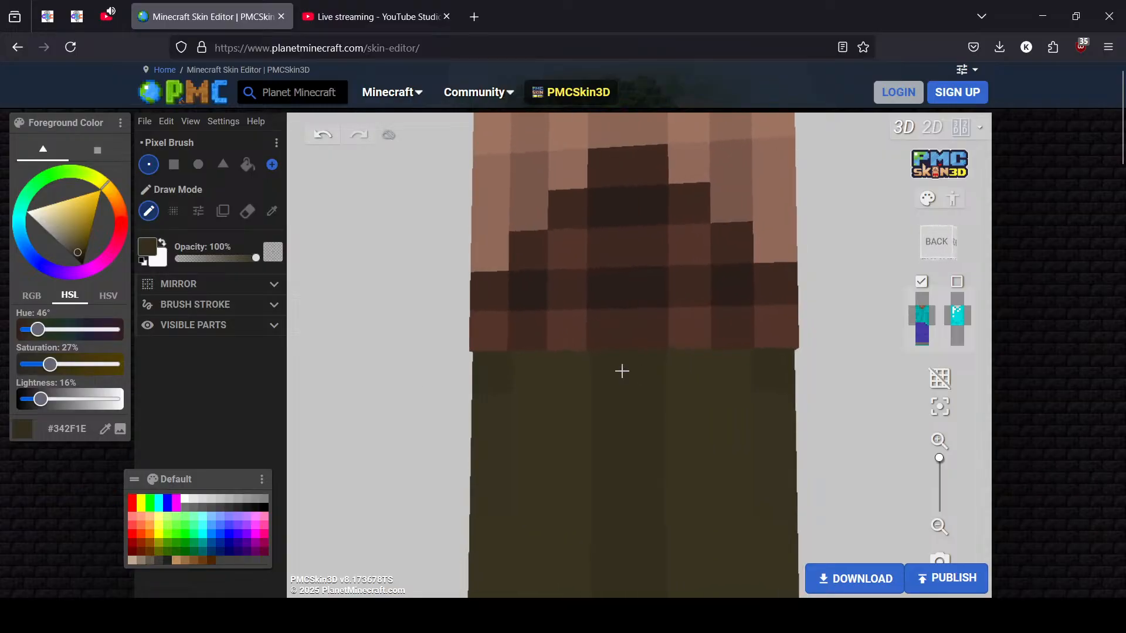
Sample #373220 from the back edge and blend the shading across the top of the trousers' back
click(271, 211)
click(491, 439)
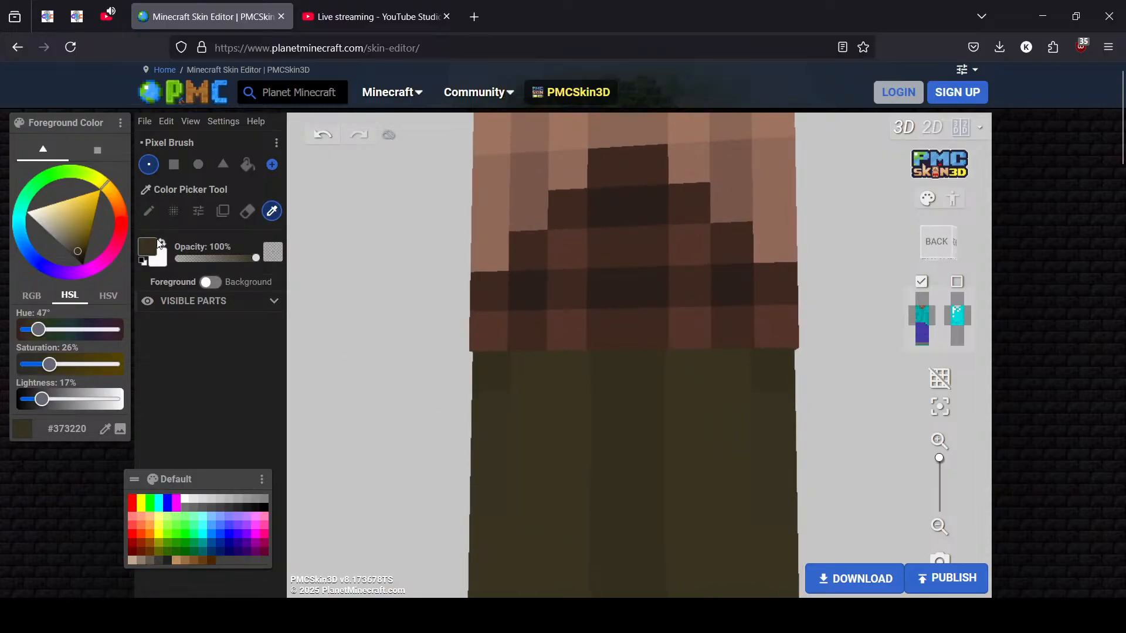
click(149, 211)
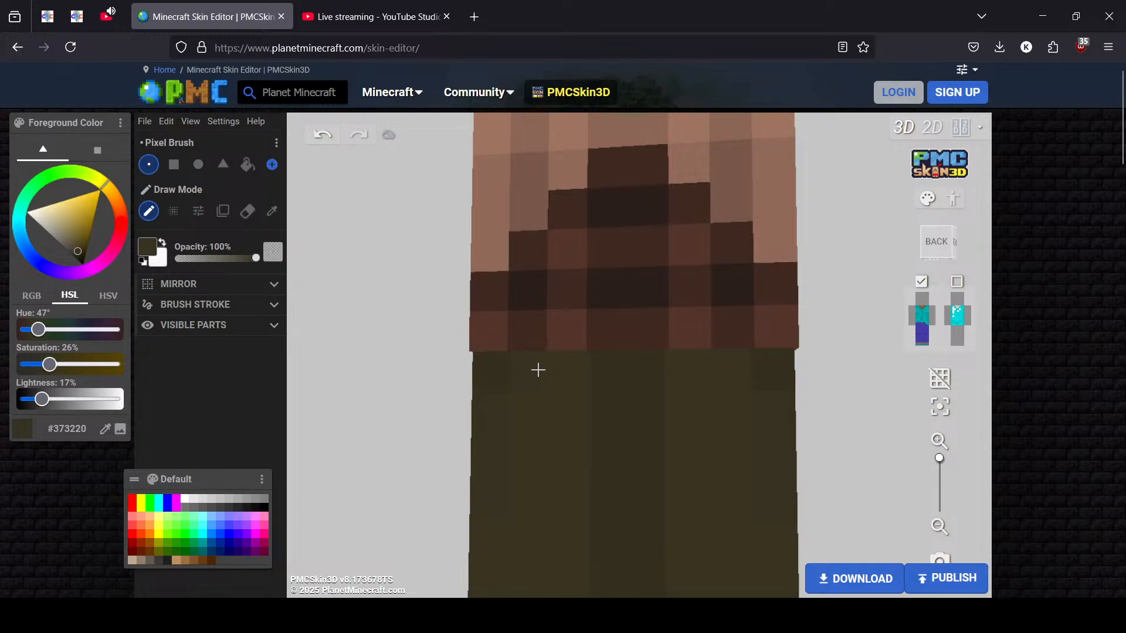
scroll(847, 415, down, 3)
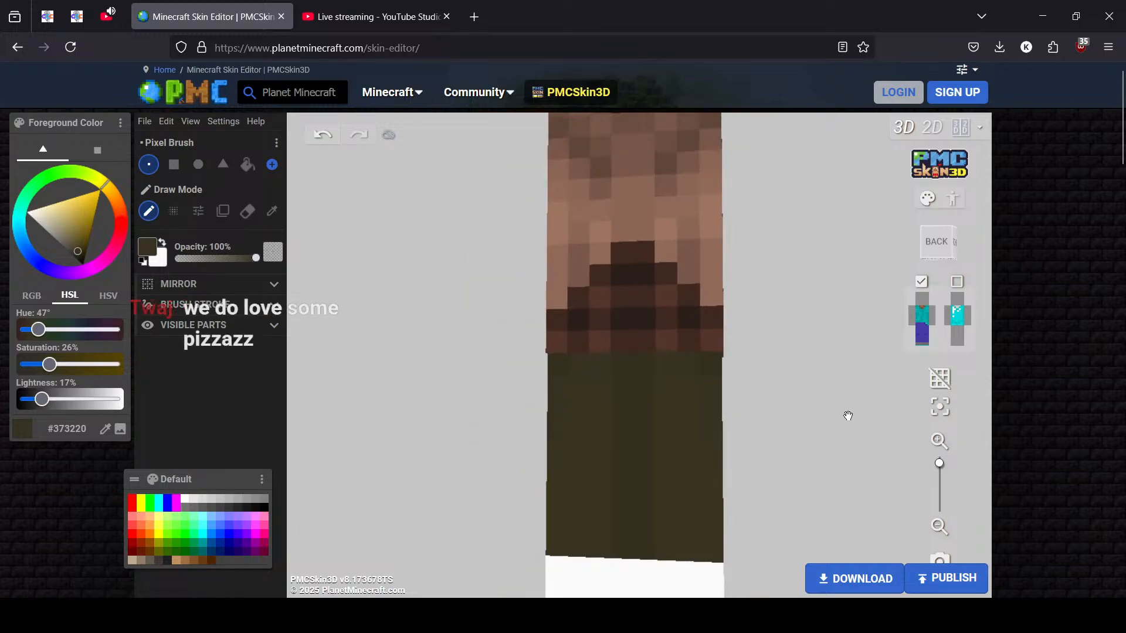
drag(804, 397, 419, 485)
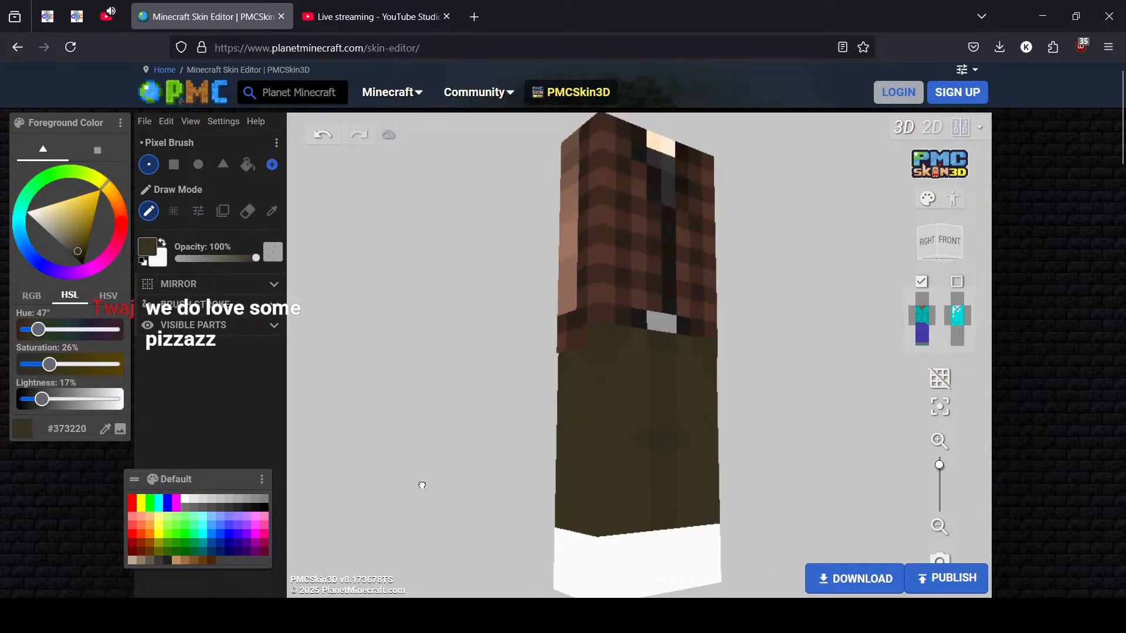
drag(851, 480, 716, 477)
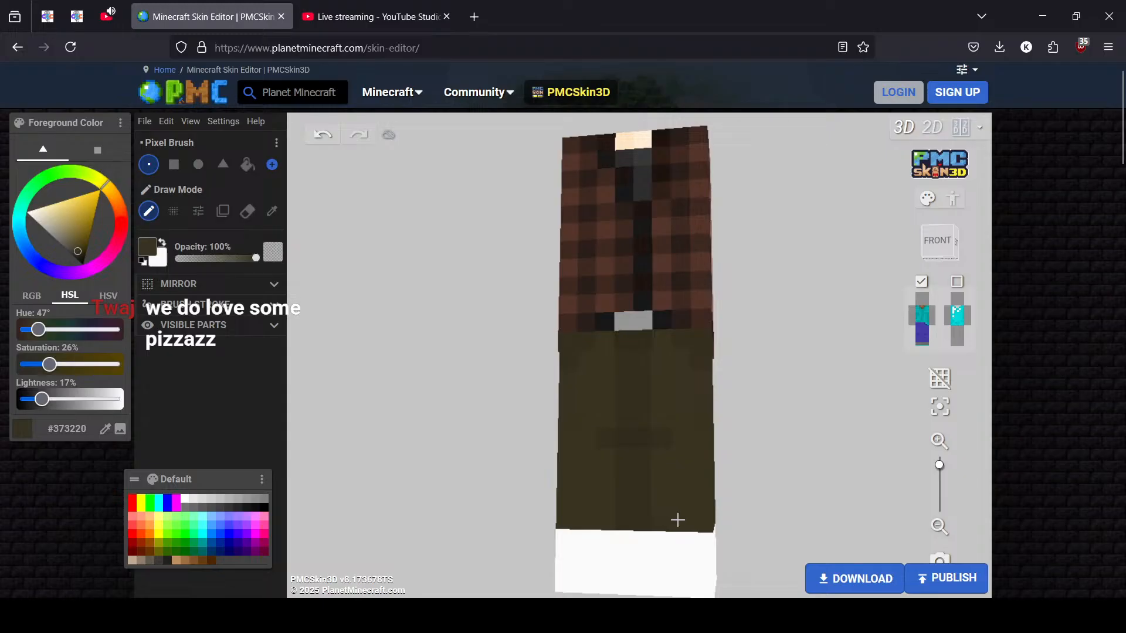
Add subtle #373220 fold shading to the front of the trouser legs, then undo the last shading change
scroll(626, 491, up, 2)
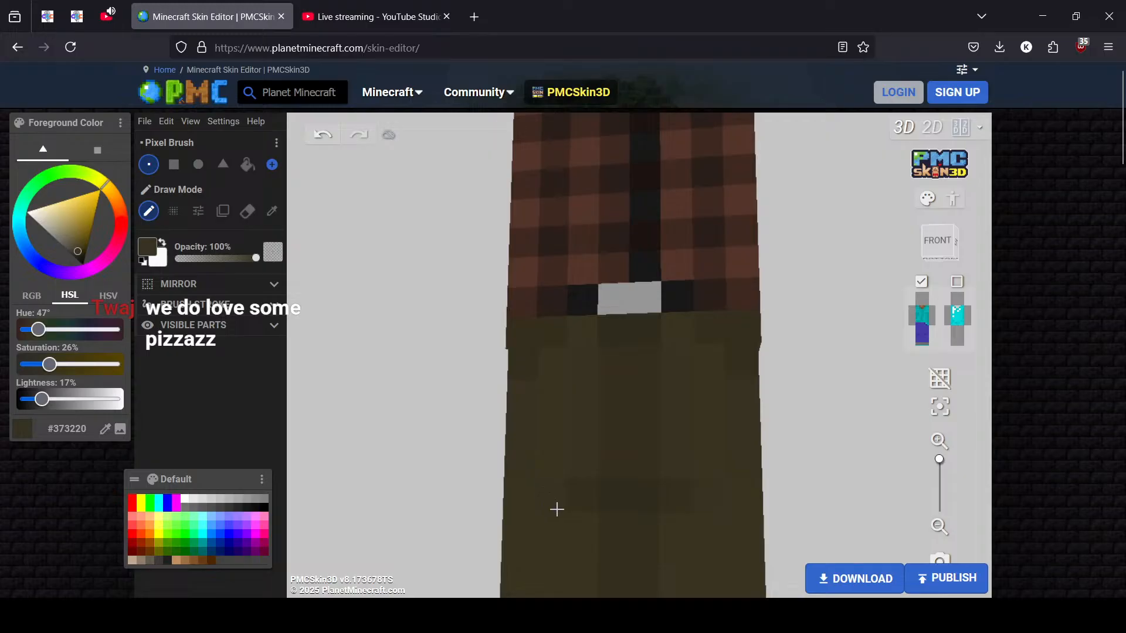
scroll(581, 581, down, 2)
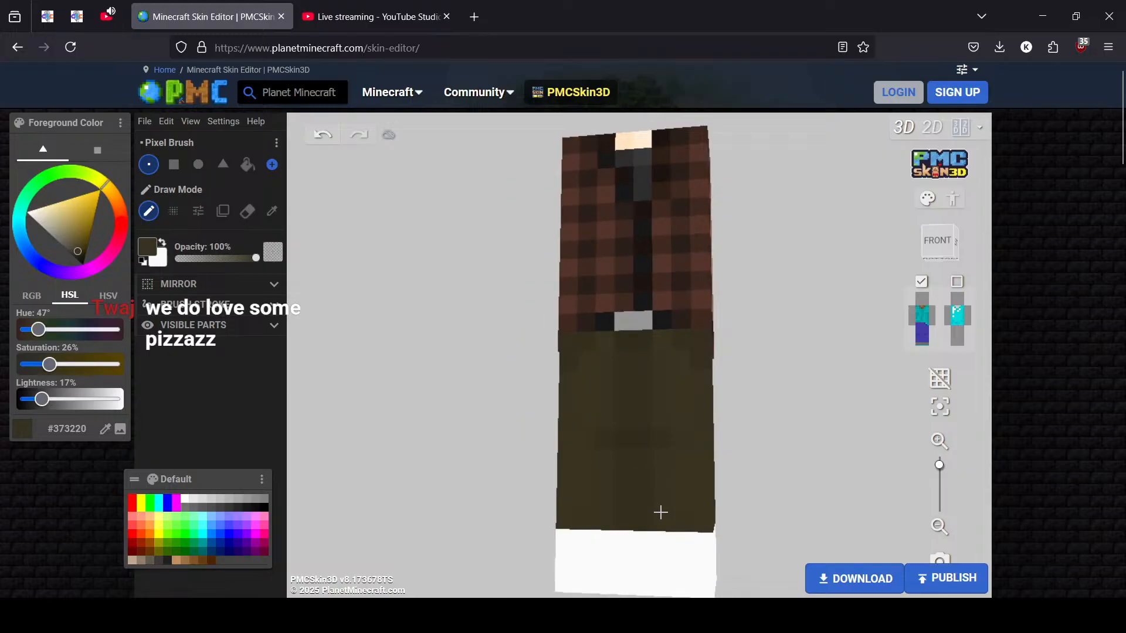
scroll(660, 512, up, 2)
mouse_move(820, 464)
mouse_down()
mouse_move(864, 457)
mouse_move(826, 459)
mouse_up()
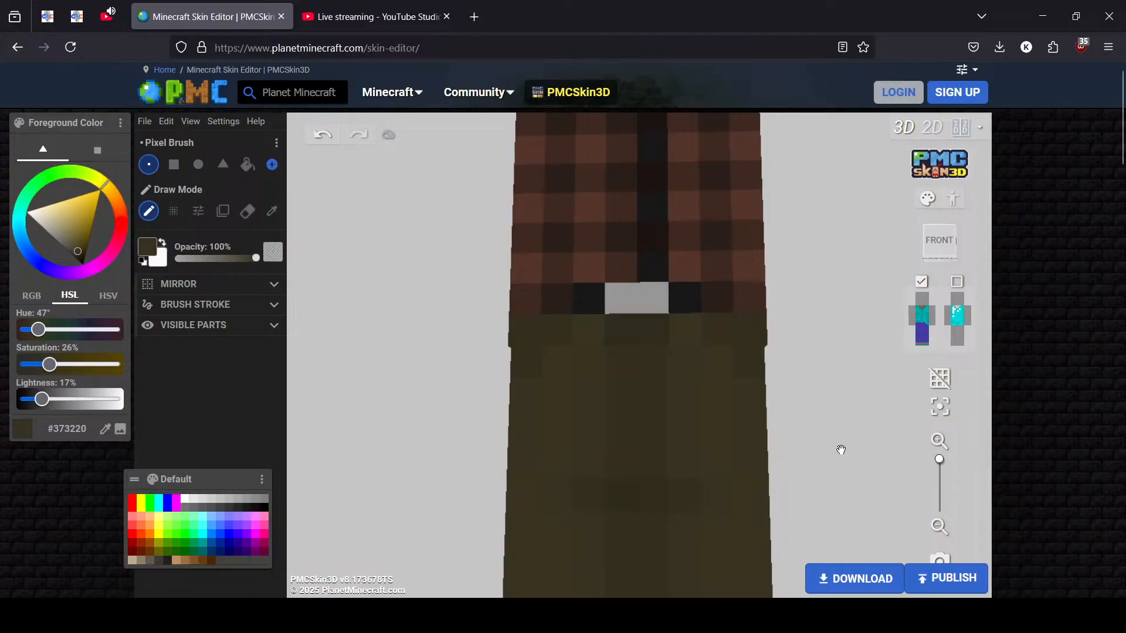
scroll(821, 445, down, 1)
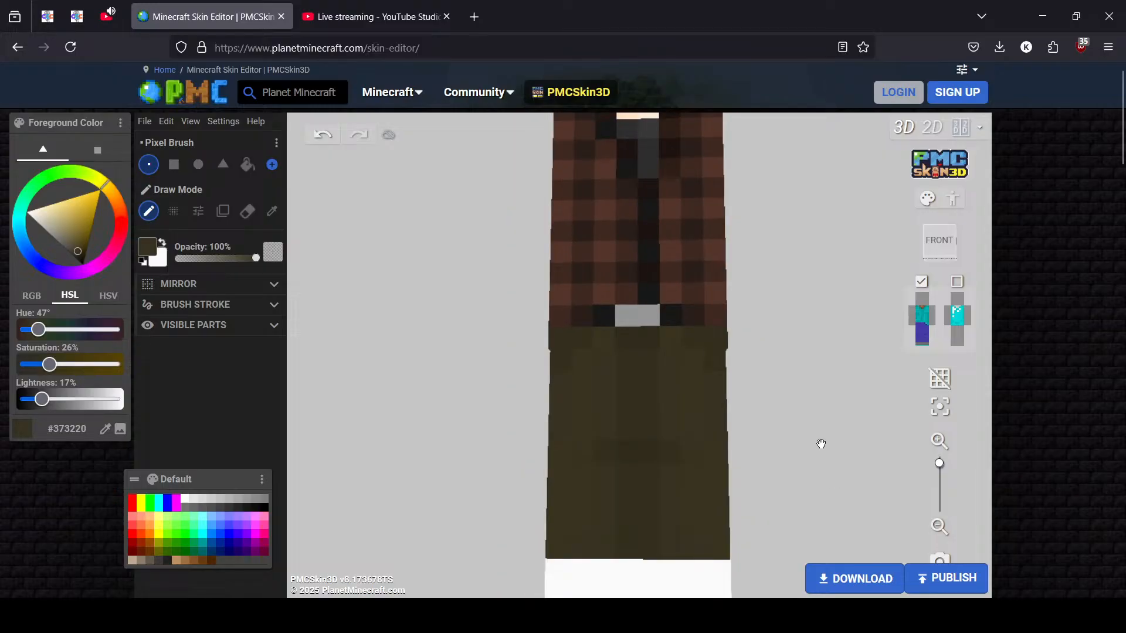
key(ctrl+z)
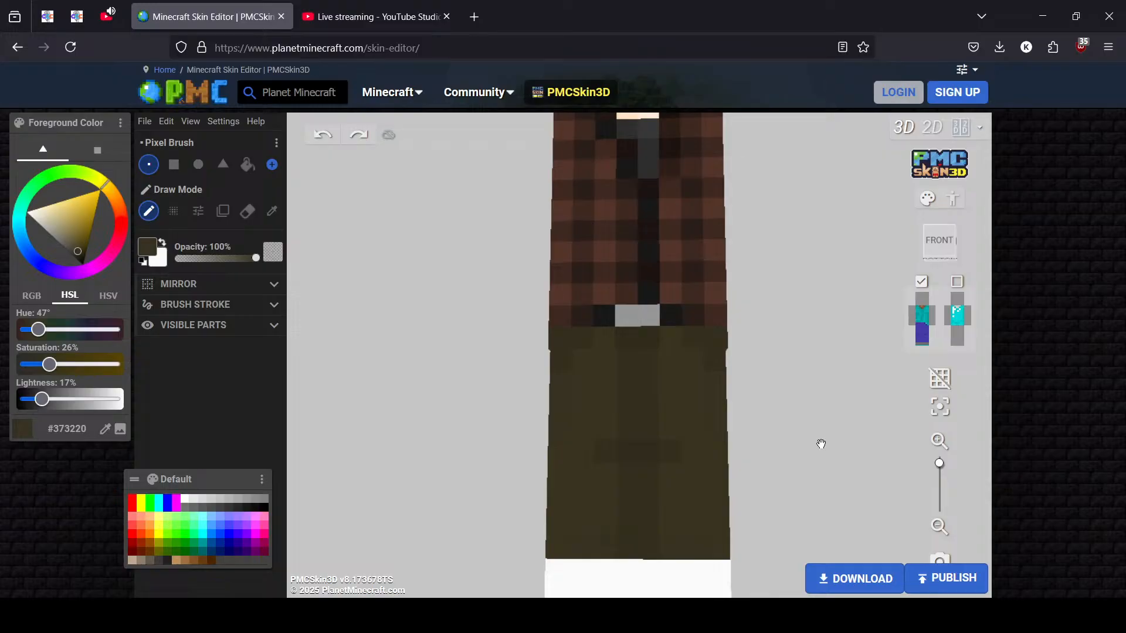
Sample the trousers' olive, lighten it to #3D3824, and paint highlight patches on the upper and lower front of both legs
drag(821, 444, 785, 414)
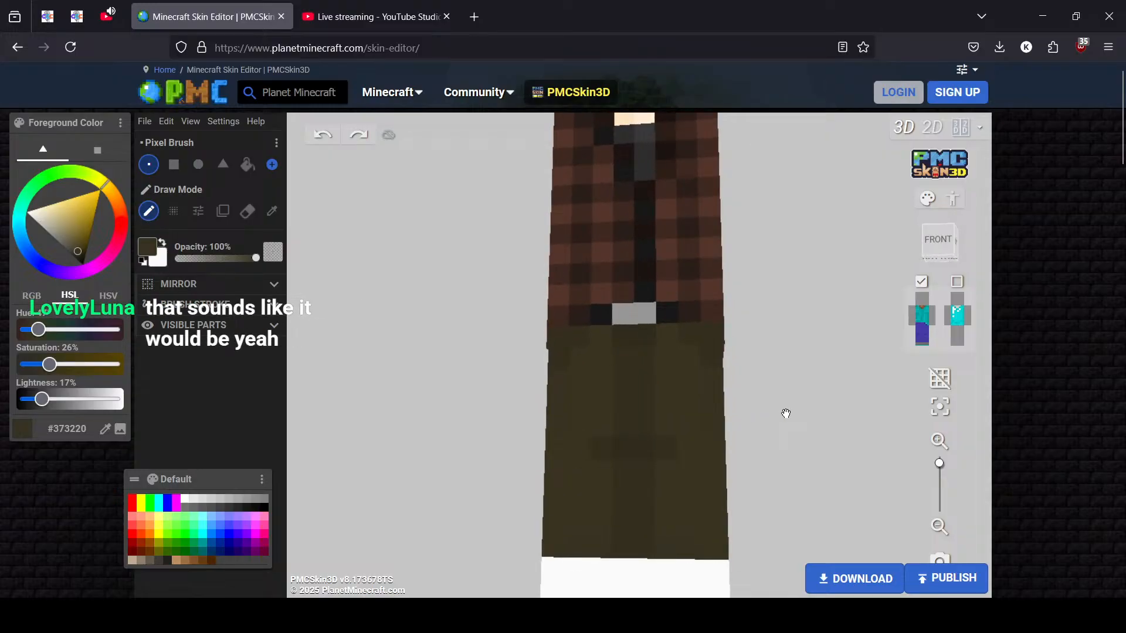
drag(804, 397, 841, 403)
click(272, 211)
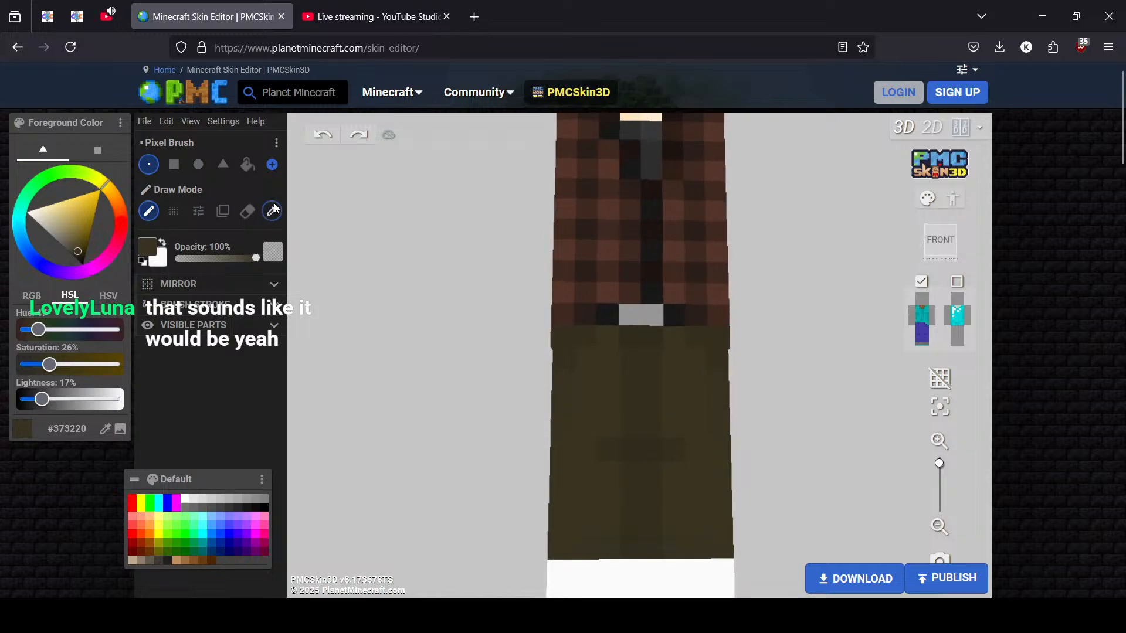
click(522, 368)
click(147, 211)
drag(42, 399, 44, 399)
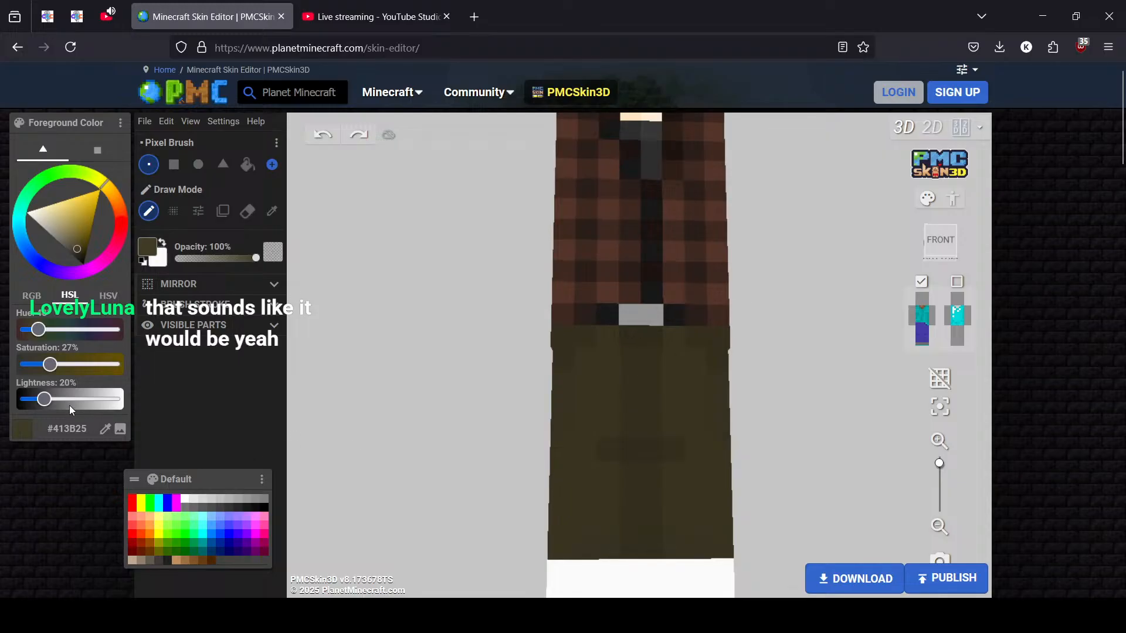
drag(44, 401, 44, 401)
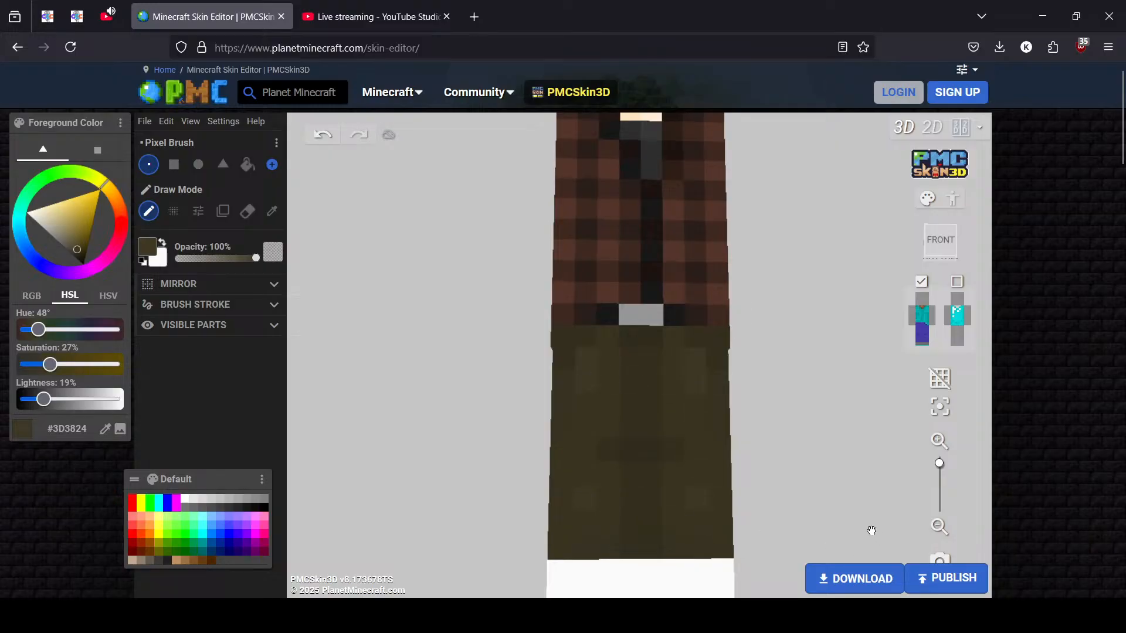
Continue the #3D3824 highlight patches around both outer sides and onto the back of the trousers
drag(871, 531, 642, 509)
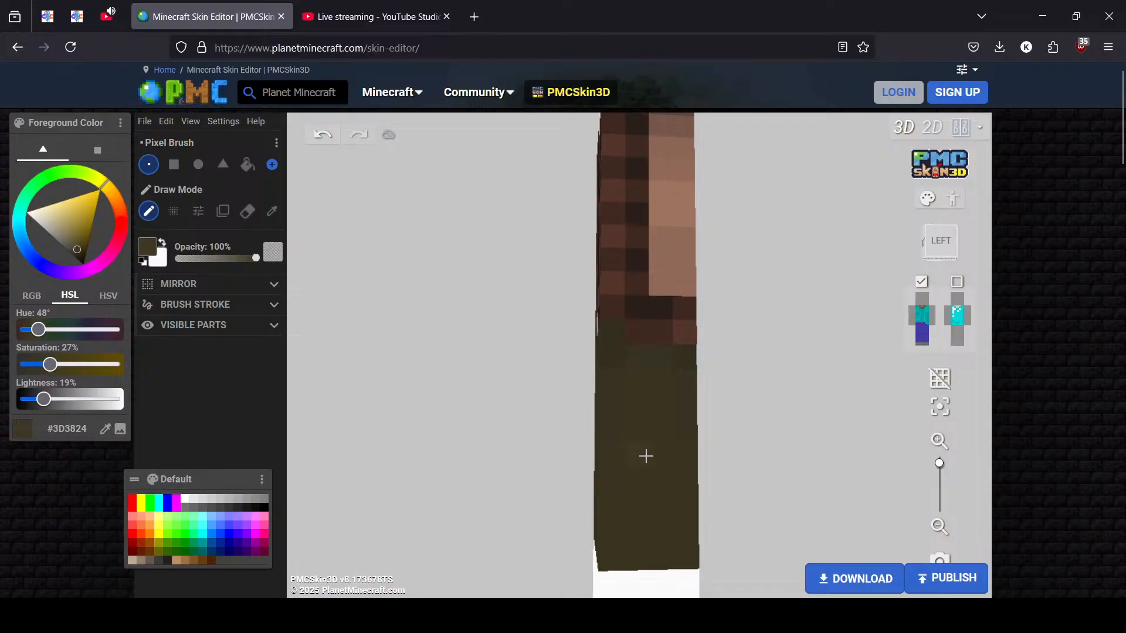
drag(795, 529, 557, 526)
mouse_move(709, 424)
mouse_down()
mouse_move(754, 447)
mouse_move(139, 450)
mouse_move(516, 453)
mouse_up()
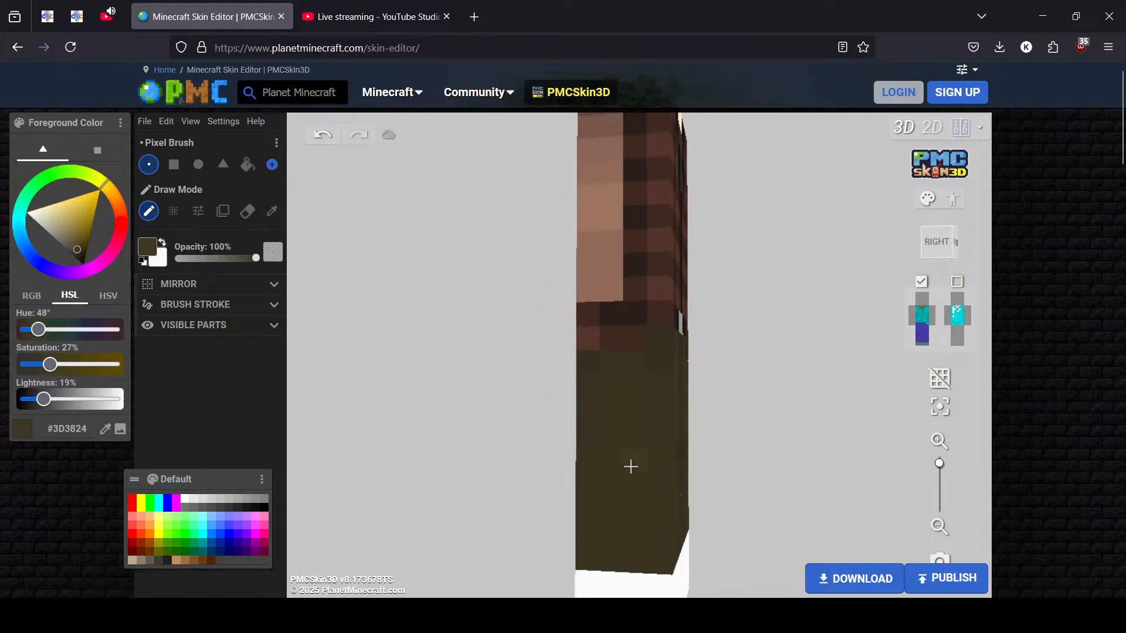
drag(814, 484, 613, 483)
drag(864, 481, 548, 417)
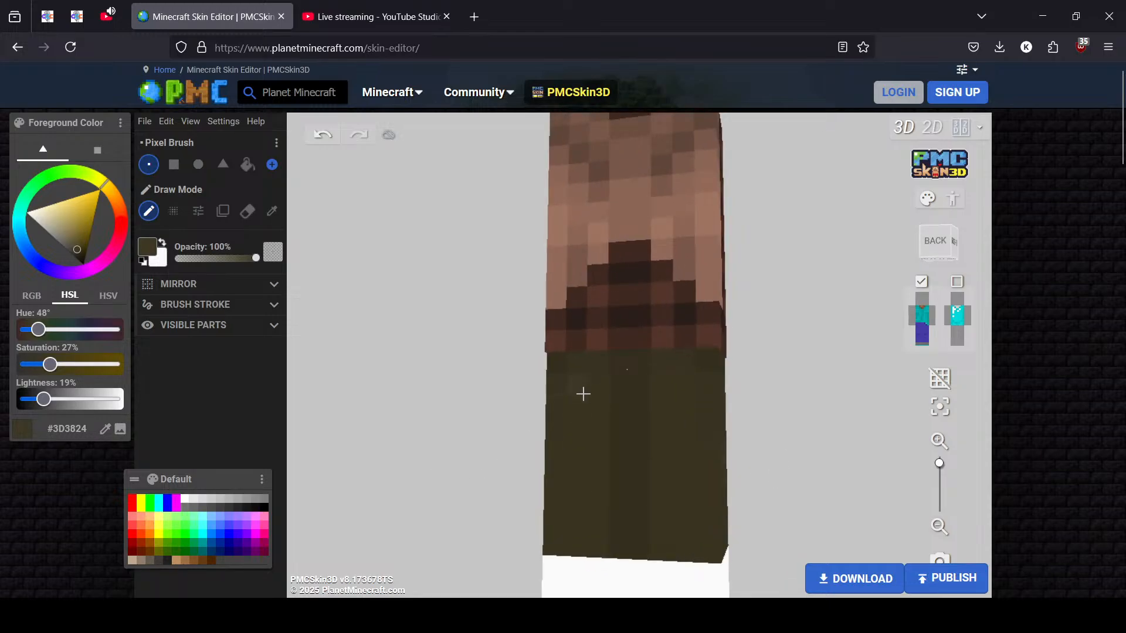
drag(678, 419, 804, 407)
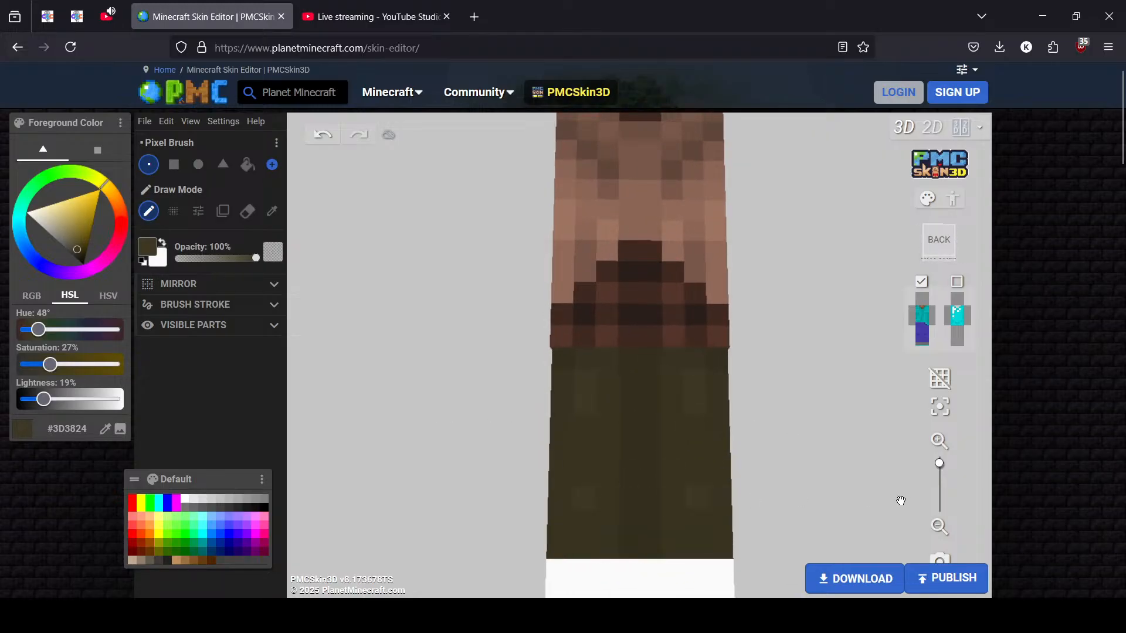
drag(901, 501, 343, 420)
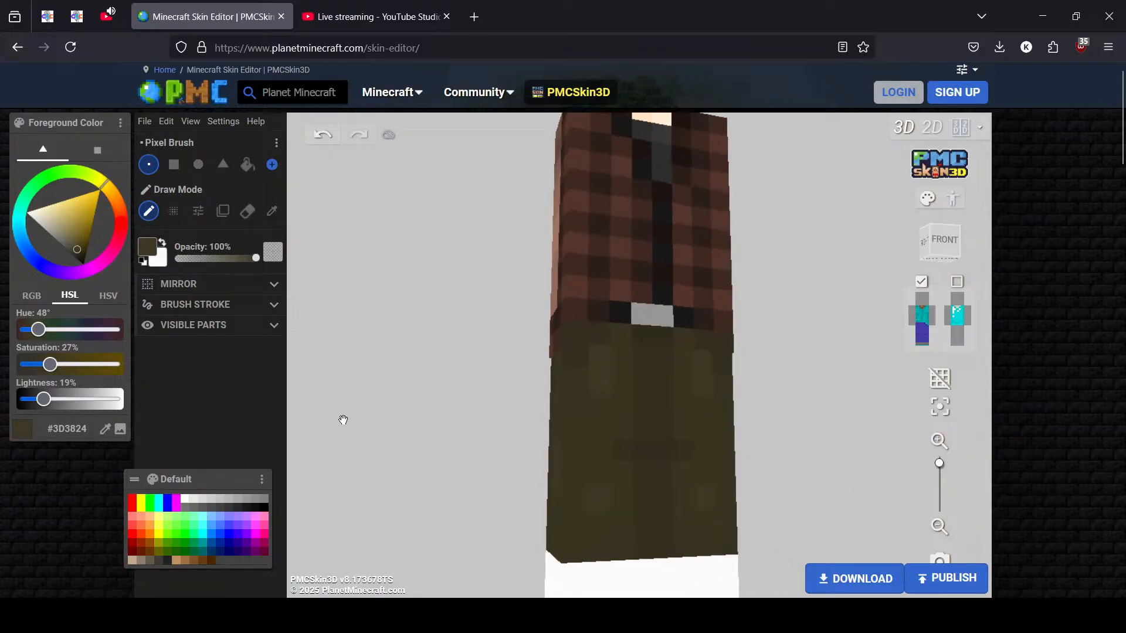
Sample #373220 from the front hem and touch up the shading along the trousers' lower edges, front and back
click(272, 212)
click(602, 549)
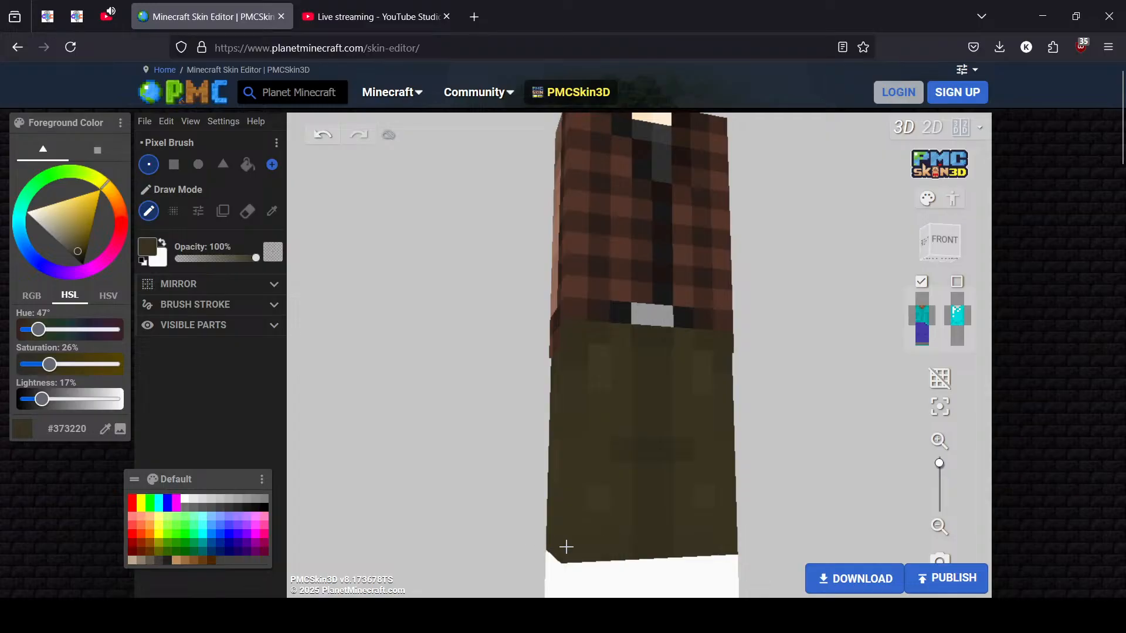
drag(772, 550, 430, 545)
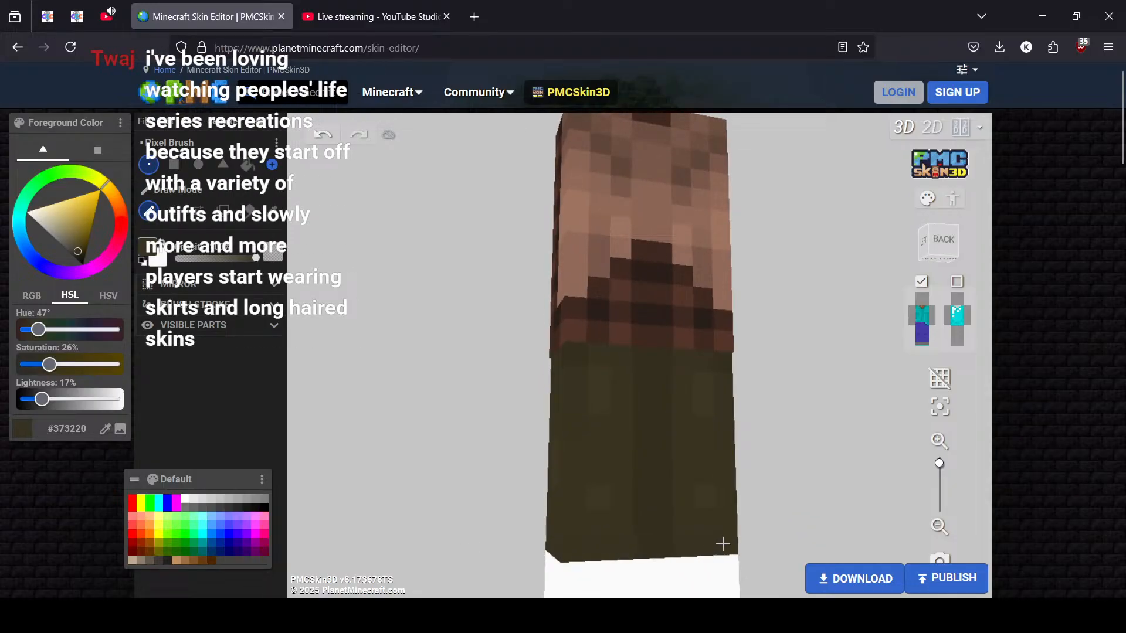
drag(722, 544, 676, 552)
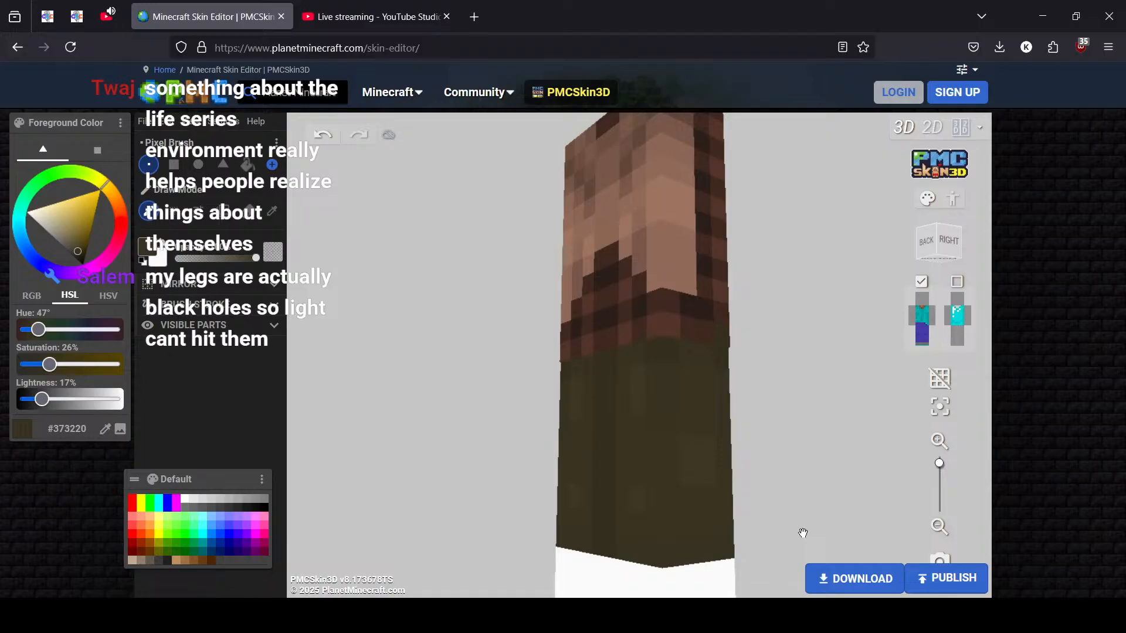
Show only the legs, choose dark grey #262626, and paint the white shoe area below the trousers all around
drag(799, 495, 842, 393)
scroll(833, 402, down, 2)
click(921, 314)
scroll(820, 379, up, 2)
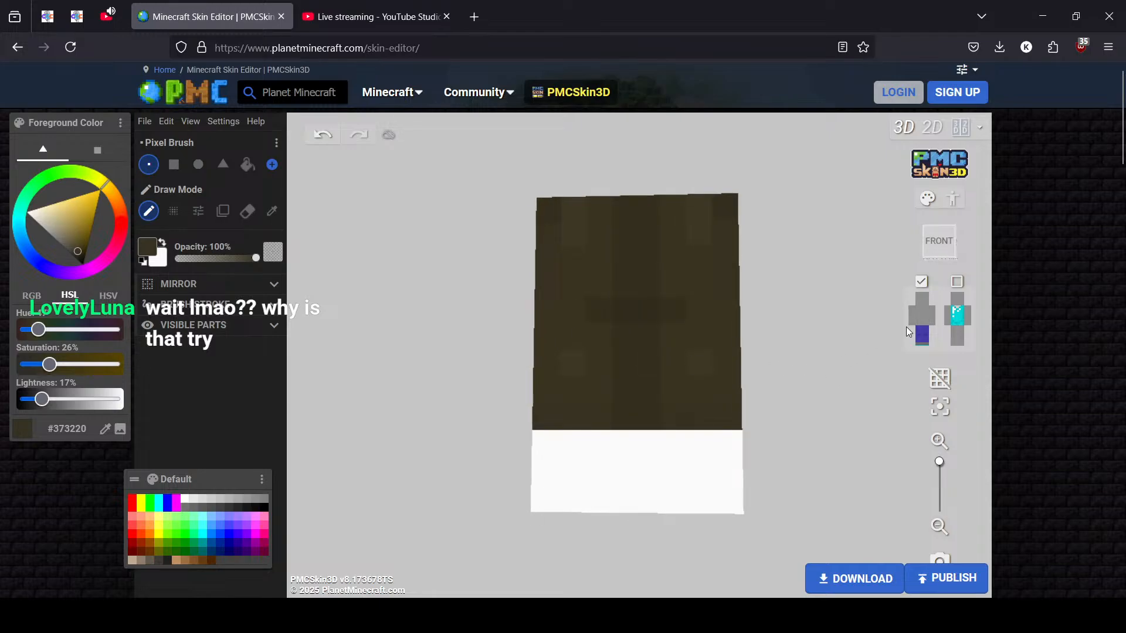
drag(82, 248, 51, 282)
mouse_move(543, 498)
mouse_down()
mouse_move(729, 454)
mouse_move(545, 459)
mouse_move(751, 473)
mouse_move(603, 482)
mouse_move(666, 458)
mouse_move(628, 455)
mouse_up()
mouse_move(629, 455)
mouse_down()
mouse_move(638, 502)
mouse_move(696, 478)
mouse_up()
mouse_move(753, 492)
mouse_down()
mouse_move(686, 500)
mouse_move(581, 464)
mouse_up()
mouse_move(571, 455)
mouse_down()
mouse_move(600, 474)
mouse_move(747, 498)
mouse_move(596, 508)
mouse_up()
mouse_move(665, 462)
mouse_down()
mouse_move(663, 488)
mouse_move(641, 479)
mouse_move(665, 512)
mouse_move(639, 518)
mouse_up()
Fill the soles of both feet with #262626 using the Paint Bucket
mouse_move(794, 519)
mouse_down()
mouse_move(557, 510)
mouse_move(683, 510)
mouse_move(729, 432)
mouse_move(733, 399)
mouse_up()
click(247, 165)
click(576, 469)
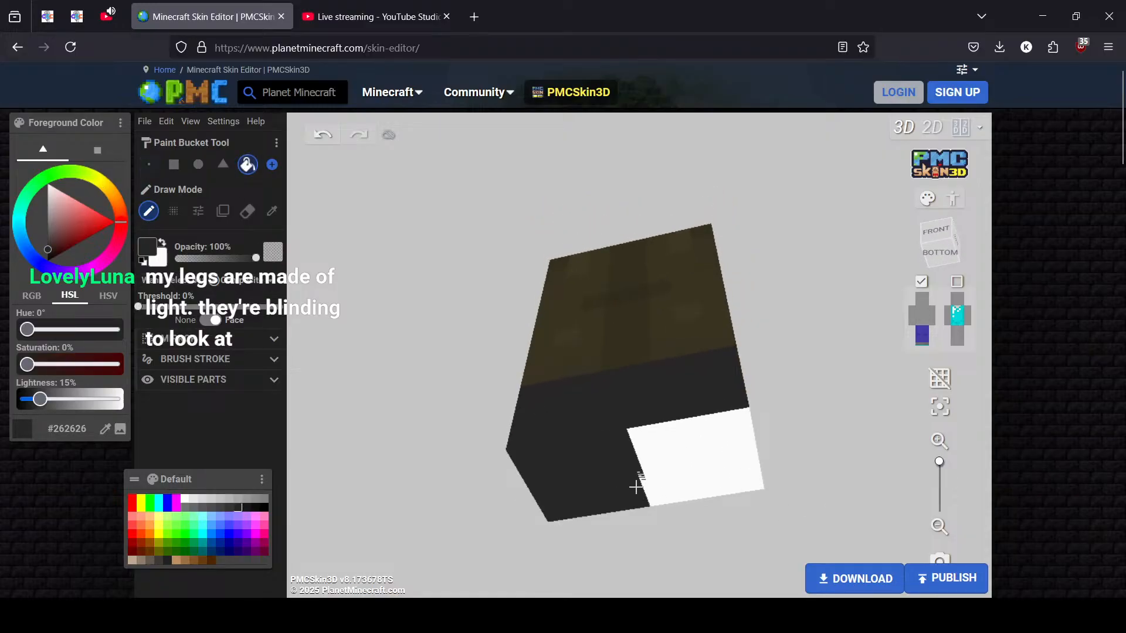
click(631, 482)
Hide the left leg and paint the inner side of the right shoe #262626 with the Pixel Brush
click(923, 339)
drag(777, 494, 686, 509)
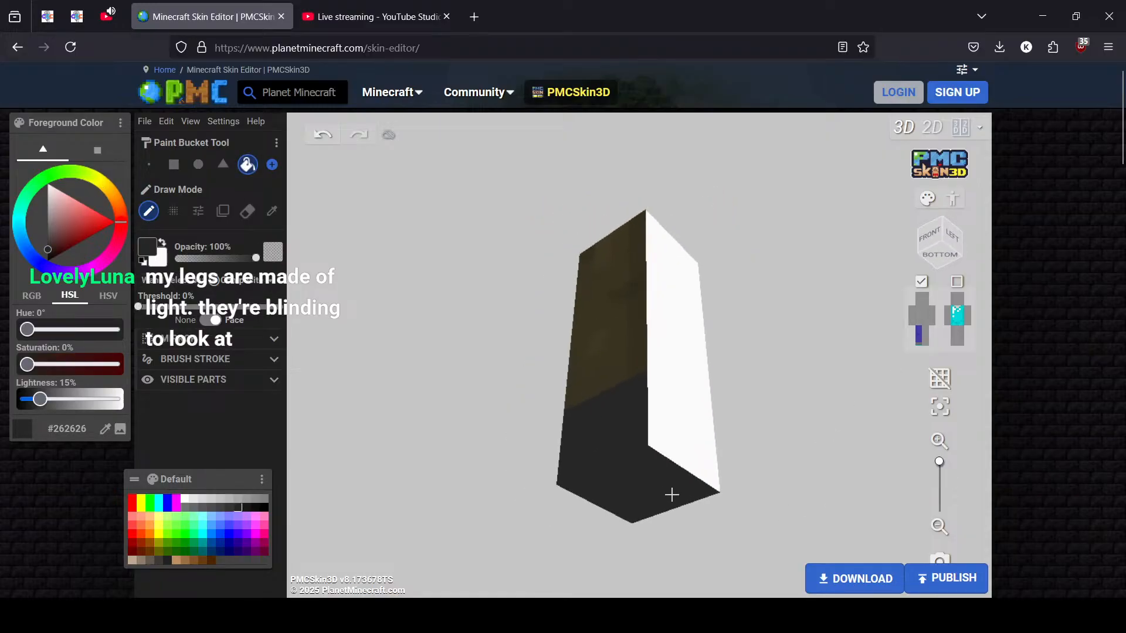
click(149, 165)
mouse_move(772, 510)
mouse_down()
mouse_move(660, 452)
mouse_move(693, 484)
mouse_move(673, 457)
mouse_up()
Sample #3D3824 from the leg's upper front and paint a front-to-back strip across the top of the leg
mouse_move(783, 413)
mouse_down()
mouse_move(782, 493)
mouse_move(810, 500)
mouse_move(797, 434)
mouse_move(754, 369)
mouse_move(811, 432)
mouse_move(889, 458)
mouse_up()
click(271, 211)
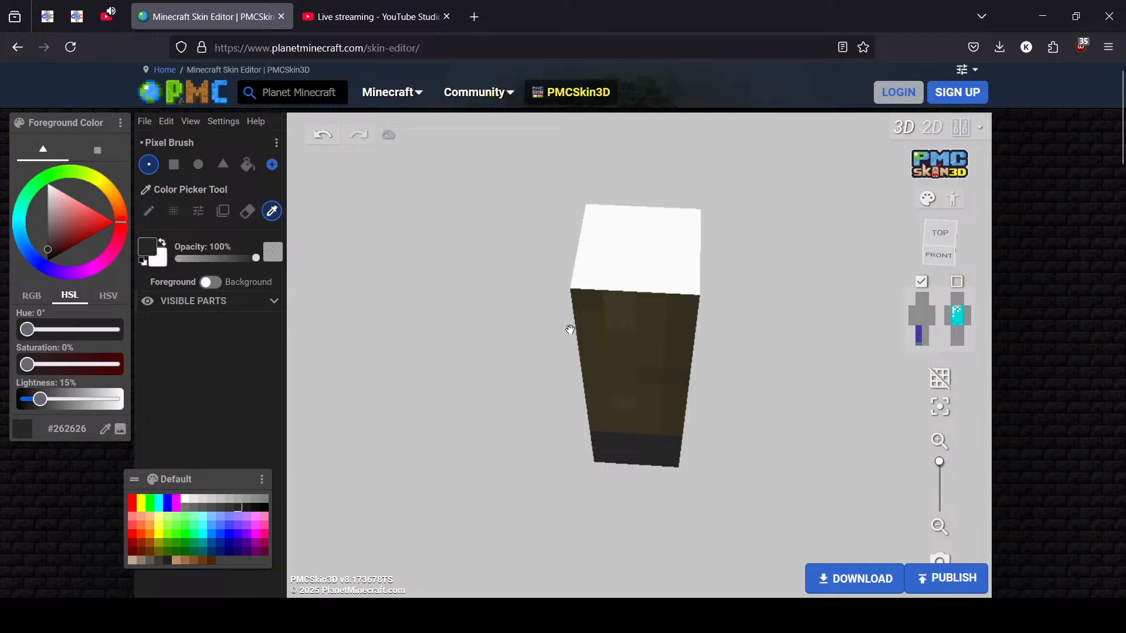
click(593, 304)
click(148, 211)
mouse_move(563, 292)
mouse_down()
mouse_move(616, 281)
mouse_move(684, 211)
mouse_move(387, 192)
mouse_up()
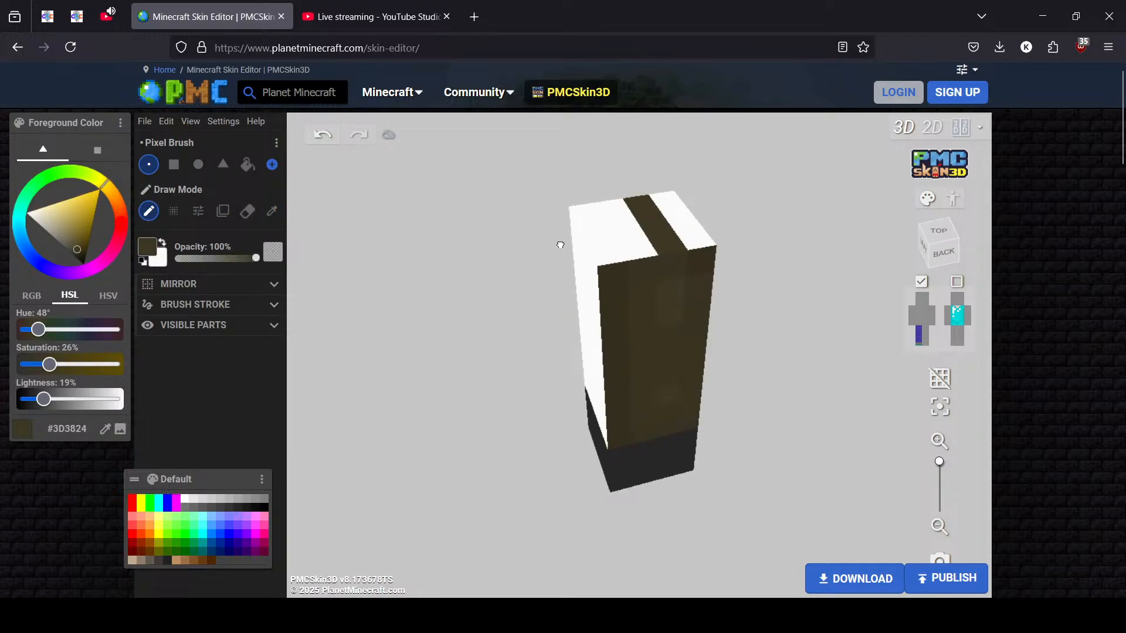
Sample #373220 from the upper back of the leg, and show the left leg briefly before hiding it again
drag(558, 244, 502, 212)
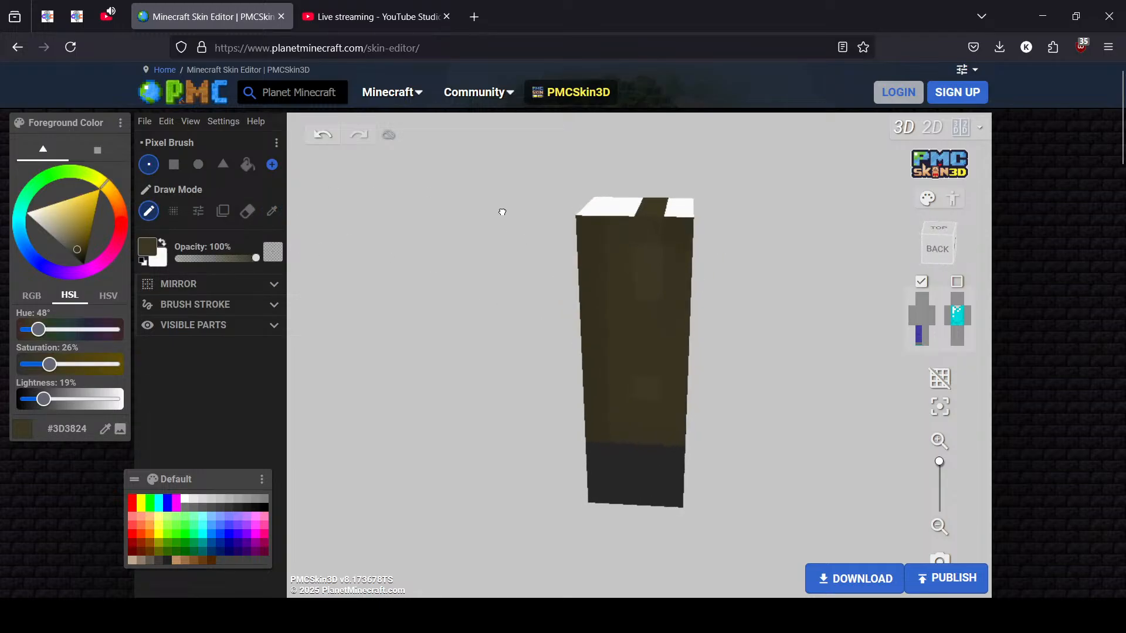
click(271, 211)
click(648, 246)
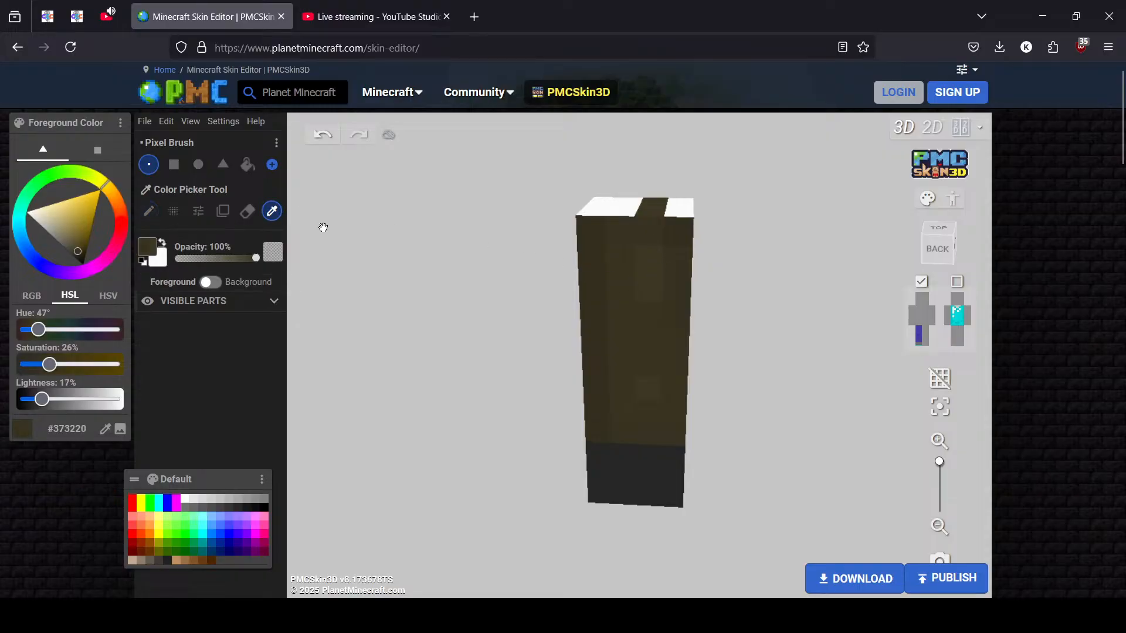
click(143, 212)
drag(366, 256, 375, 284)
drag(469, 236, 494, 303)
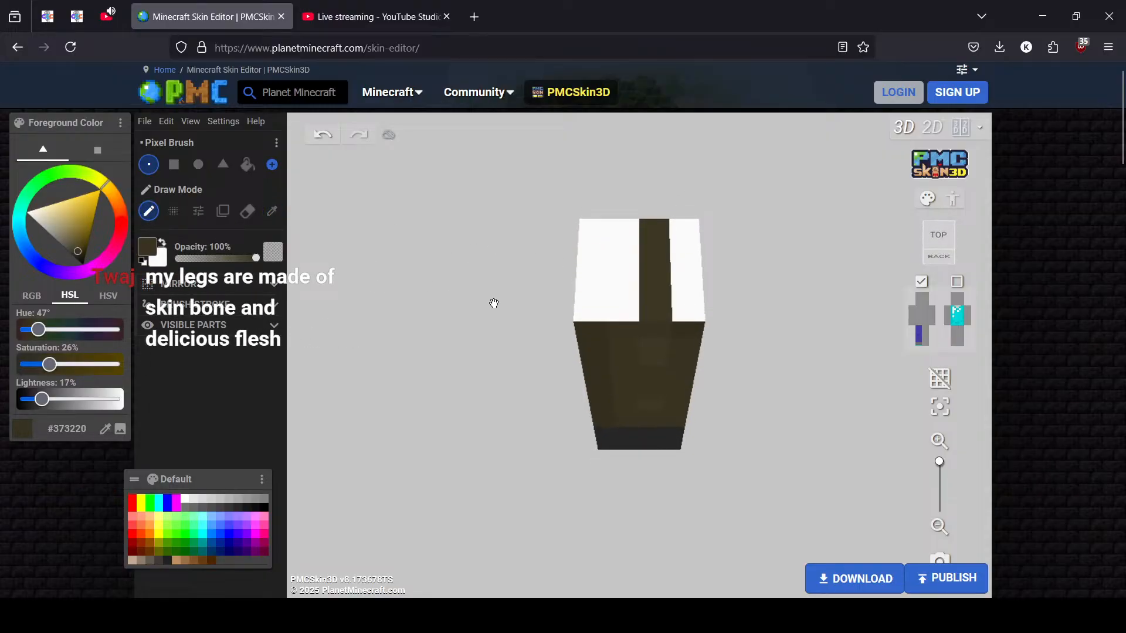
click(925, 343)
drag(870, 381, 341, 230)
click(925, 335)
Sample #342F1E from the outer side's upper corner and paint the two outer corner pixels on the leg's top
click(271, 211)
click(592, 288)
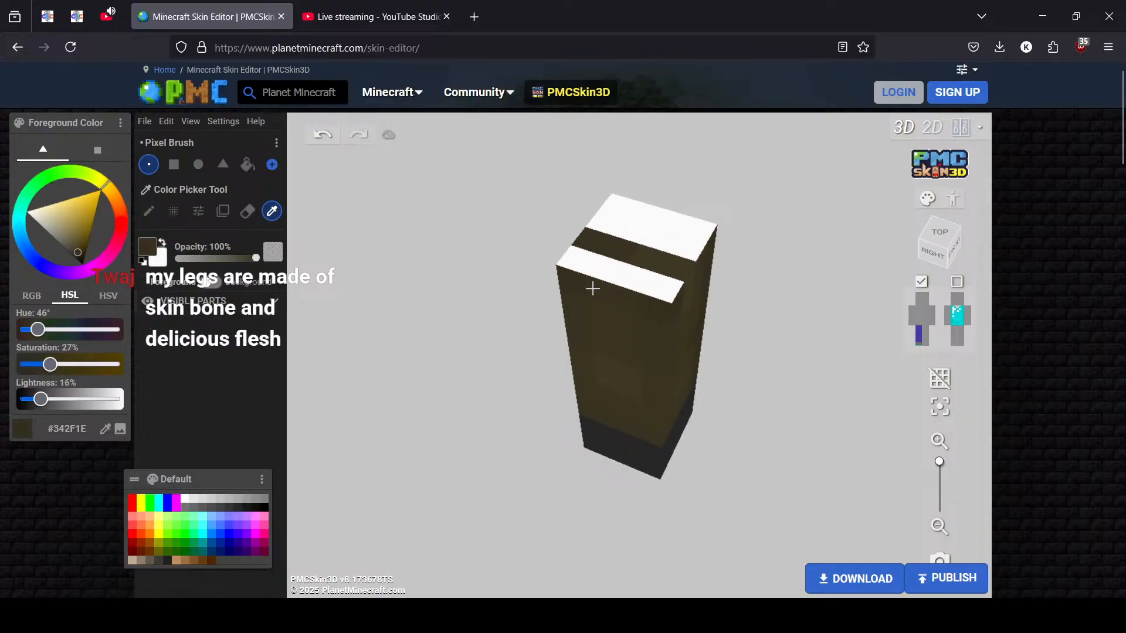
drag(691, 377, 679, 269)
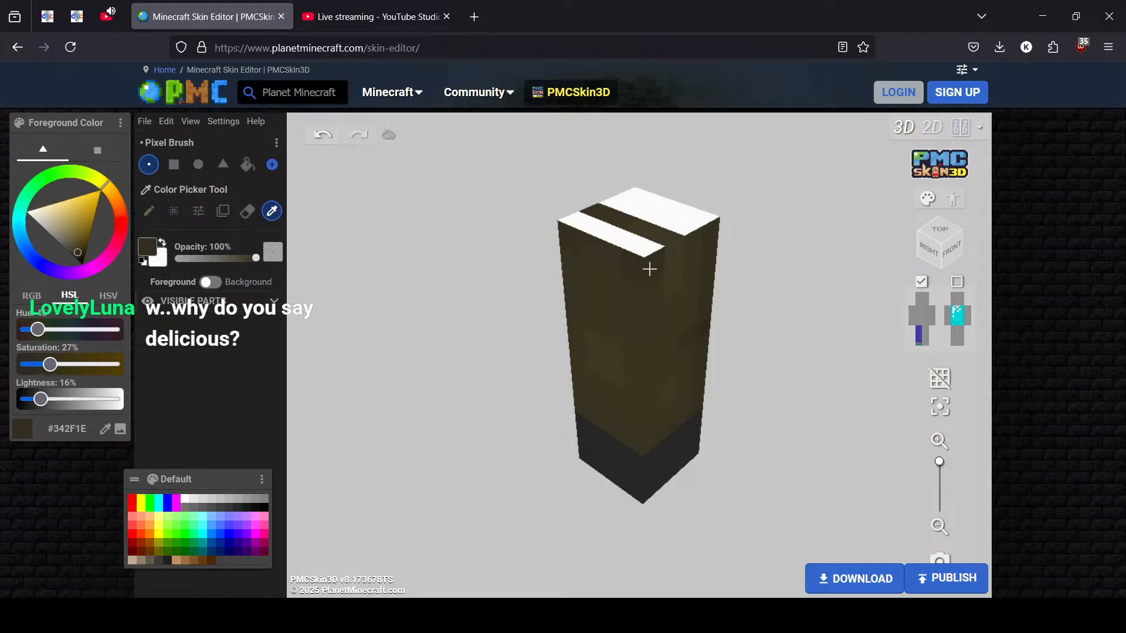
click(147, 212)
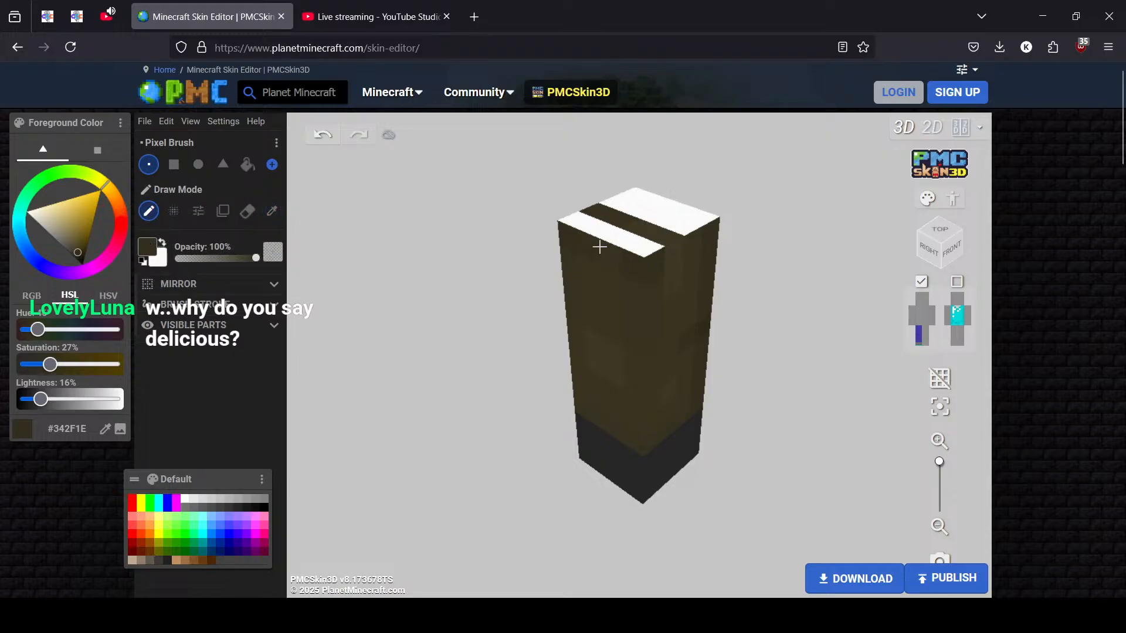
click(643, 251)
drag(469, 264, 505, 276)
scroll(508, 272, up, 3)
drag(376, 215, 374, 228)
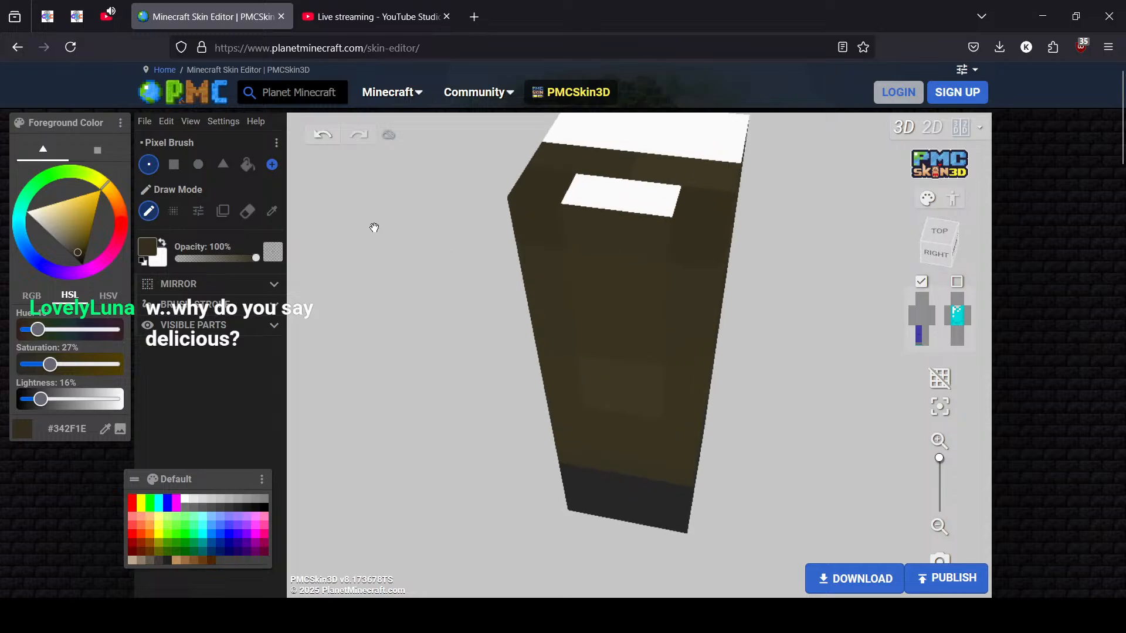
Sample #373220 and paint the middle pixels along the outer and inner edges of the leg's top
click(272, 211)
click(148, 211)
drag(562, 196, 699, 233)
drag(831, 277, 414, 297)
click(630, 275)
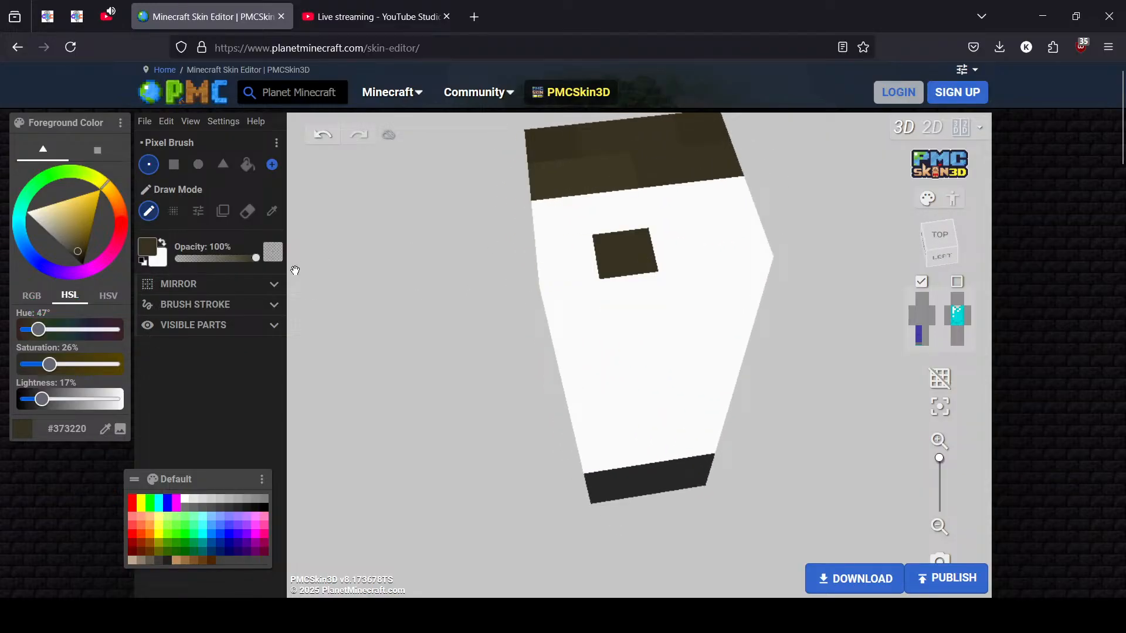
drag(628, 240, 683, 242)
drag(454, 291, 608, 251)
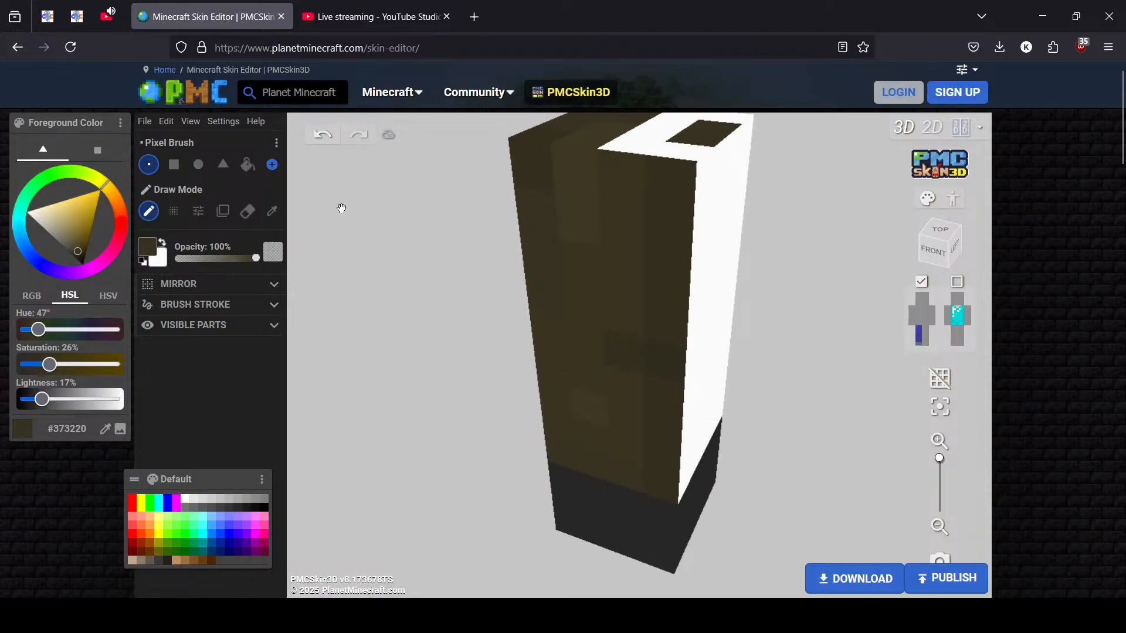
Sample #342F1E from the inner front edge and paint the two inner corner pixels on the leg's top
click(272, 211)
click(670, 213)
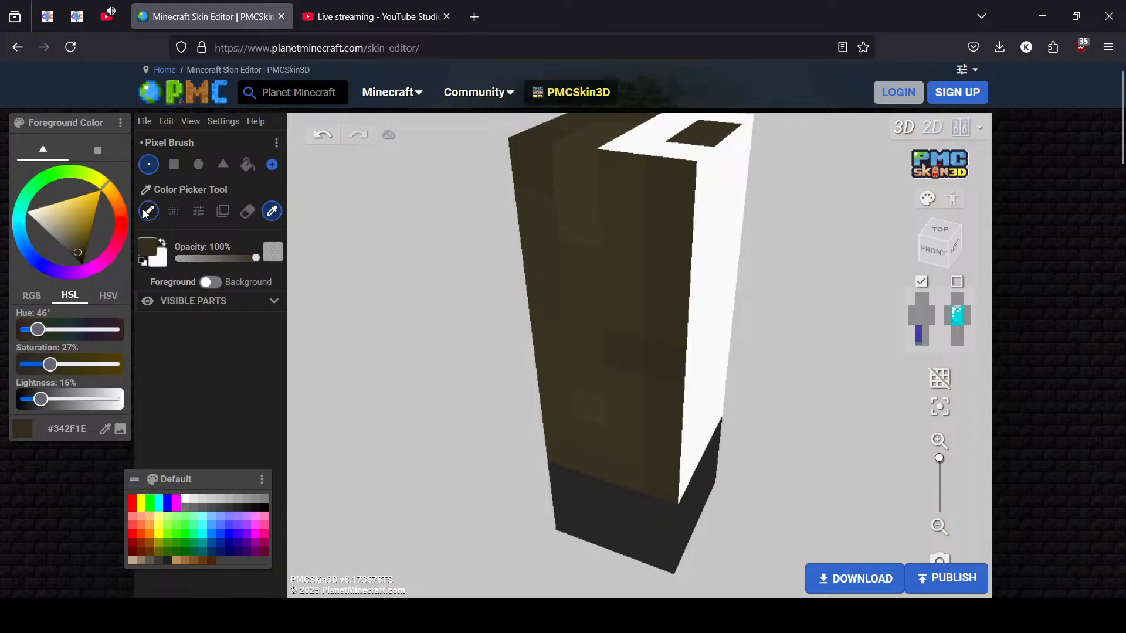
click(674, 156)
drag(761, 162, 789, 254)
click(753, 221)
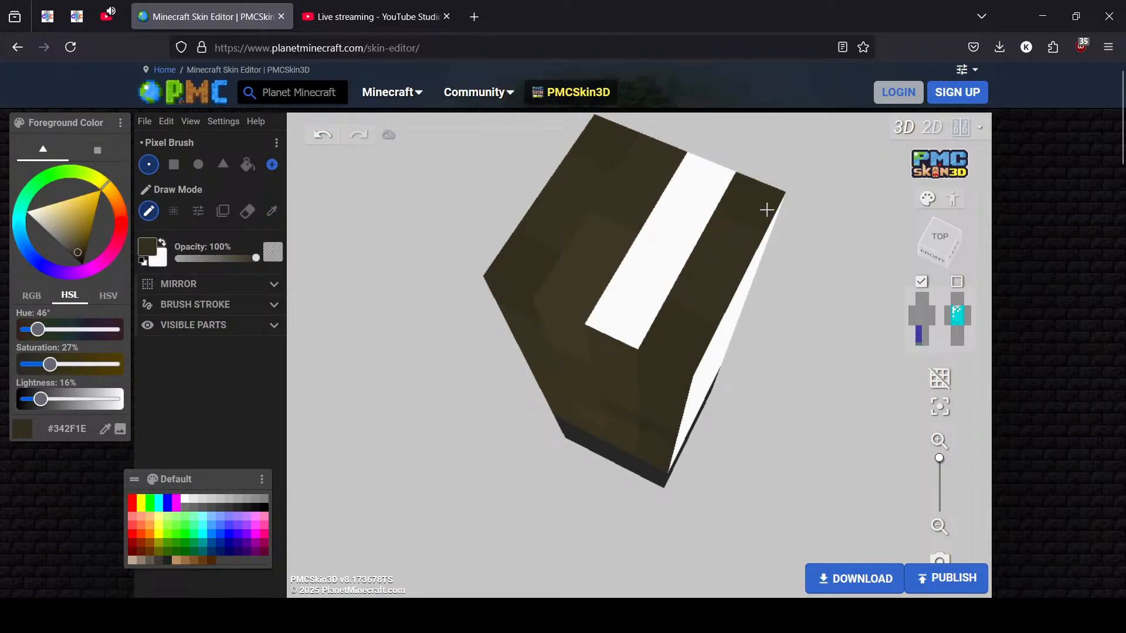
Fill the white inner face of the right trouser leg with #342F1E using the Paint Bucket
drag(731, 231, 485, 172)
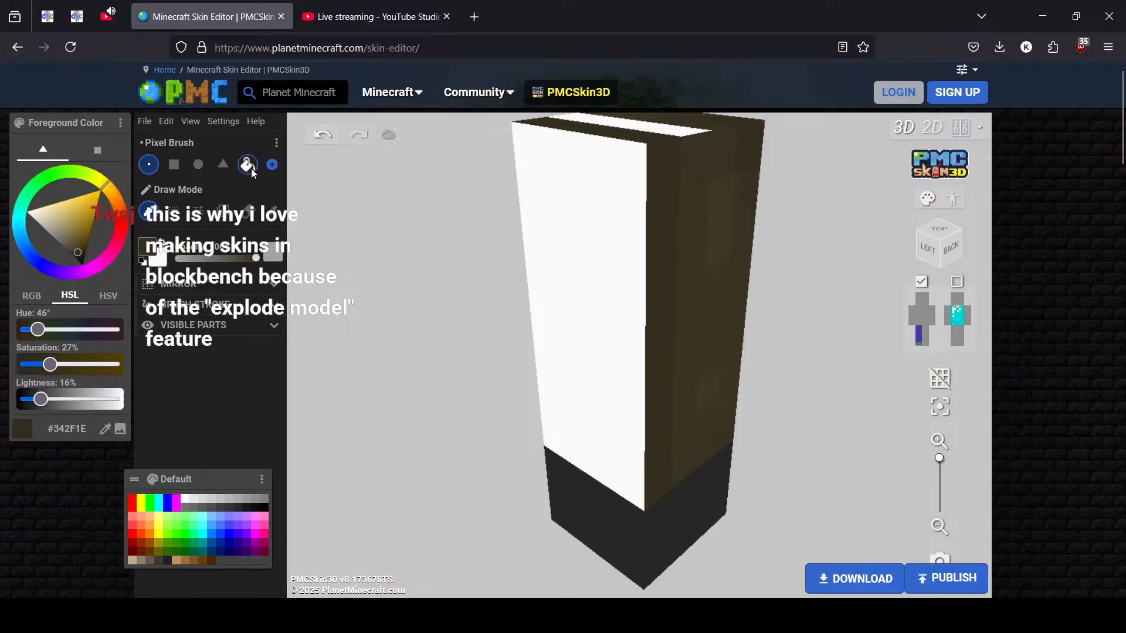
click(247, 212)
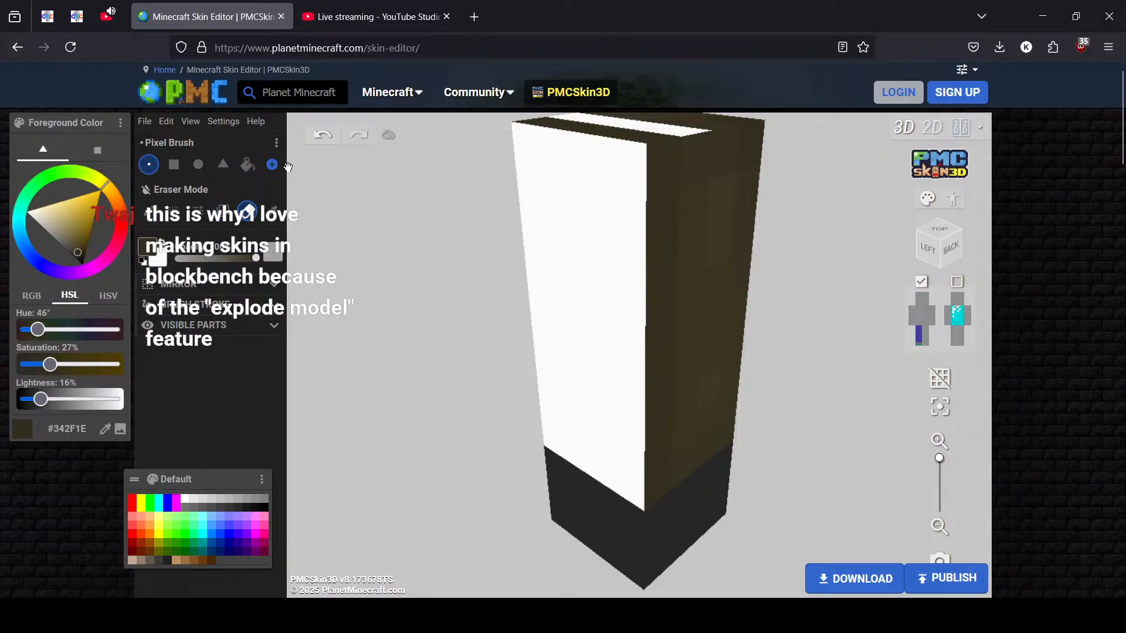
click(247, 164)
click(149, 212)
click(613, 225)
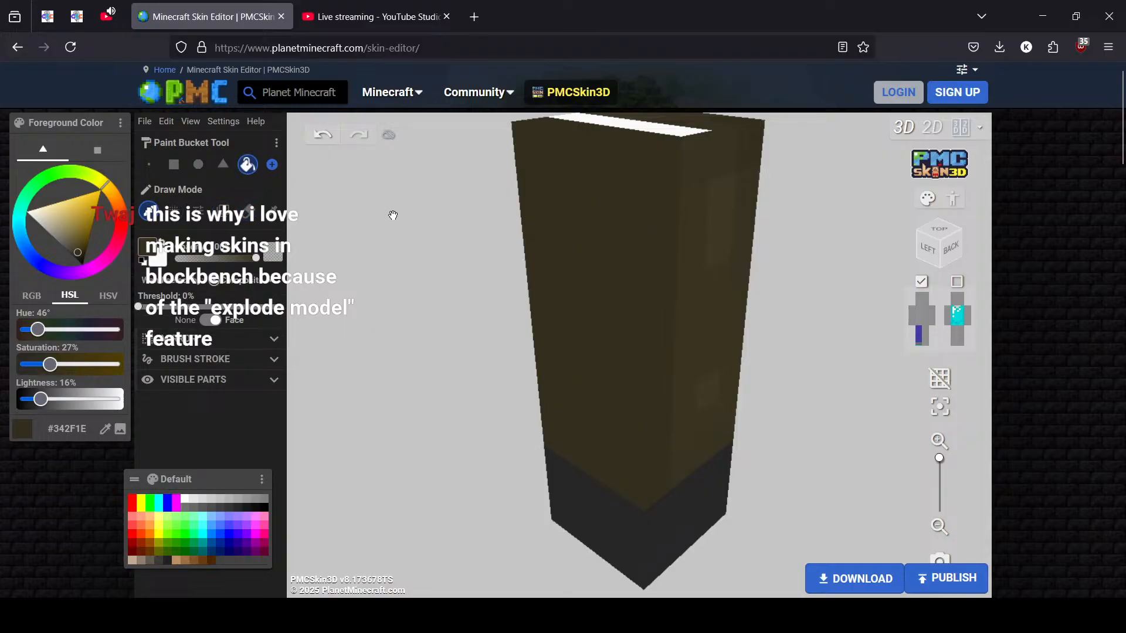
Sample #373220 from the leg's upper back and paint over the remaining white strip on the leg's top
drag(393, 215, 421, 284)
drag(425, 218, 314, 191)
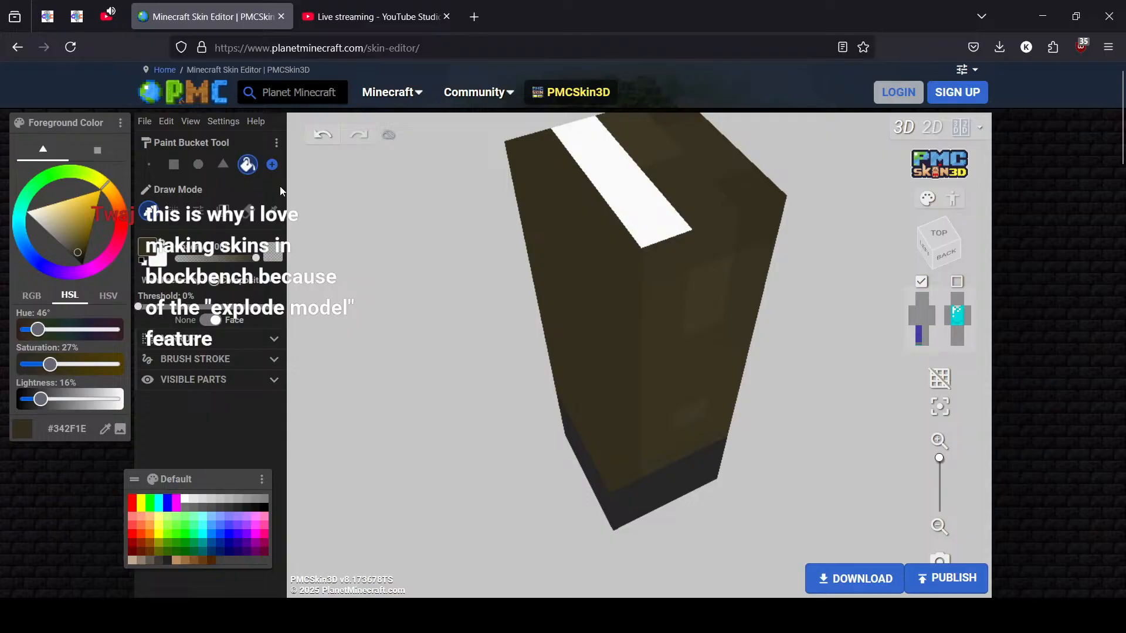
click(272, 211)
click(663, 267)
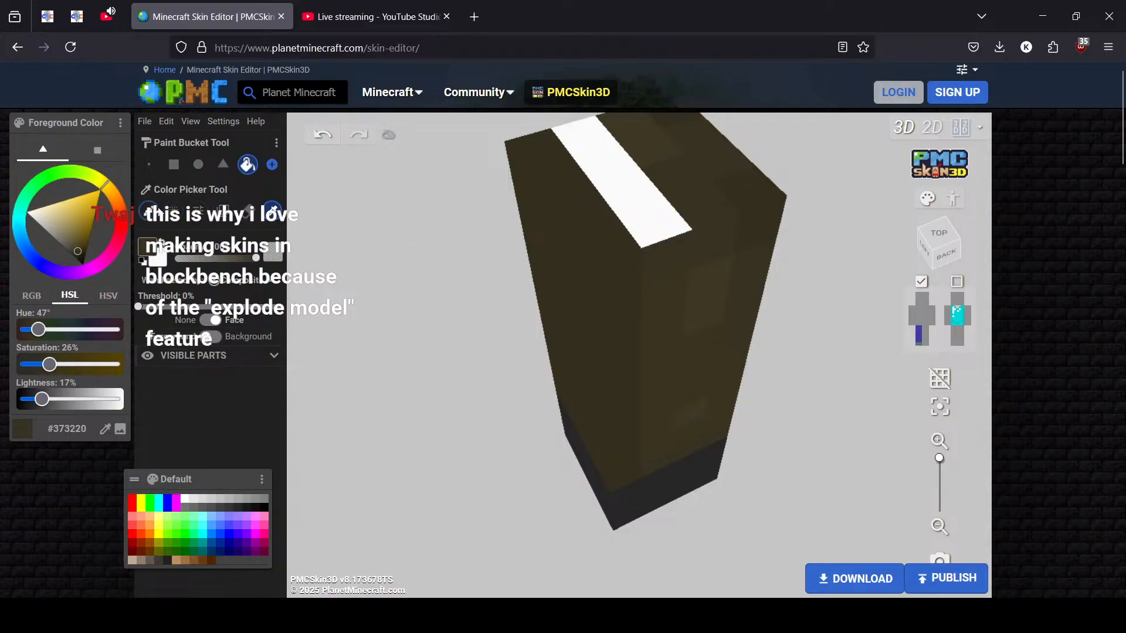
key(b)
drag(666, 237, 589, 133)
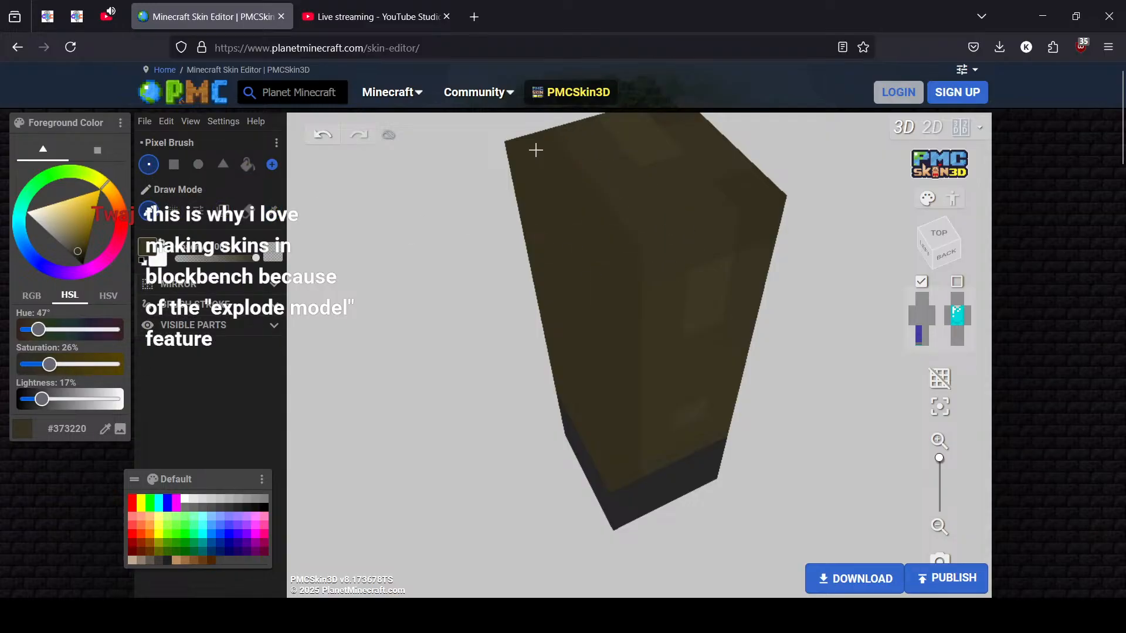
drag(495, 153, 811, 218)
key(i)
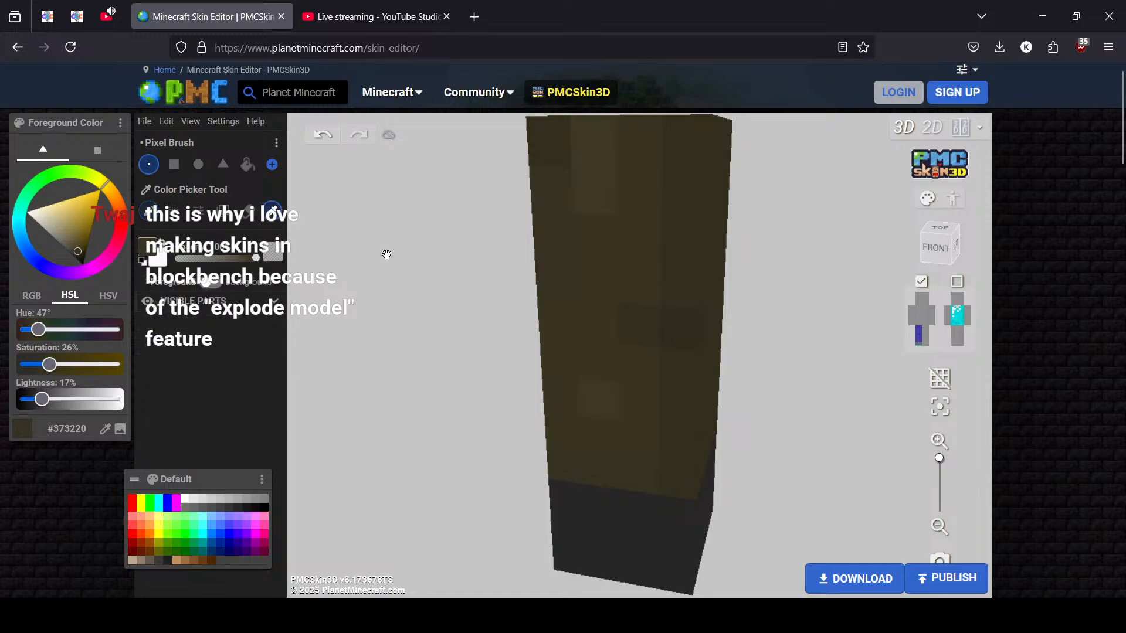
Sample #302C1C from the knee crease and extend the crease onto the right leg's inner face and inner back edge, undoing stray strokes
click(682, 330)
click(145, 208)
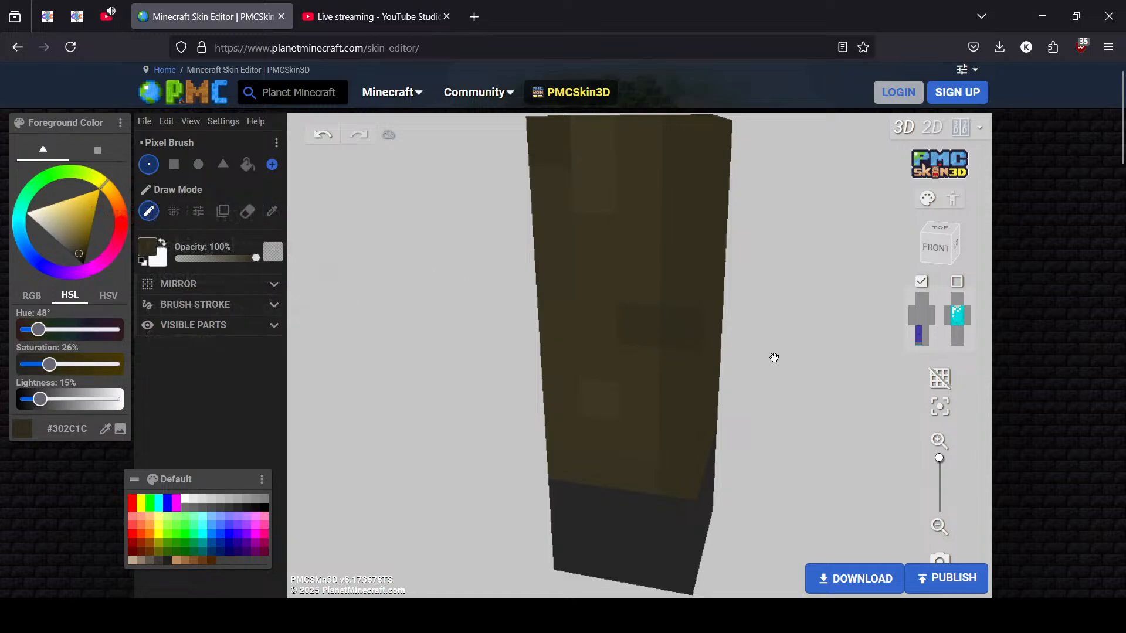
drag(773, 357, 680, 346)
drag(768, 332, 634, 334)
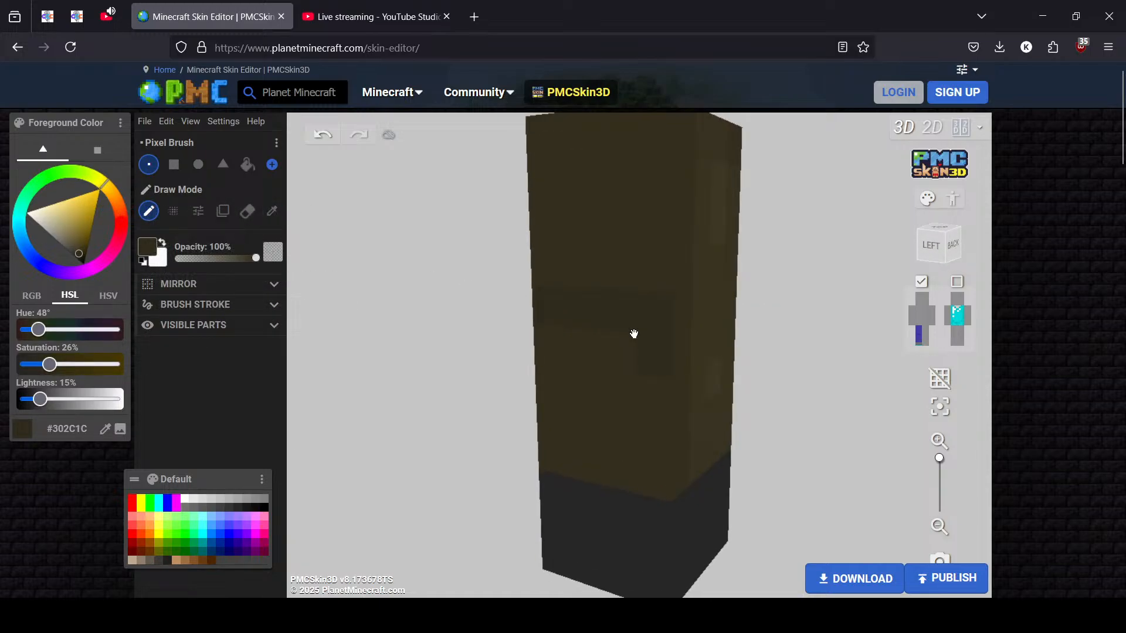
key(ctrl+z)
mouse_move(835, 364)
mouse_down()
mouse_move(902, 374)
mouse_move(897, 366)
mouse_up()
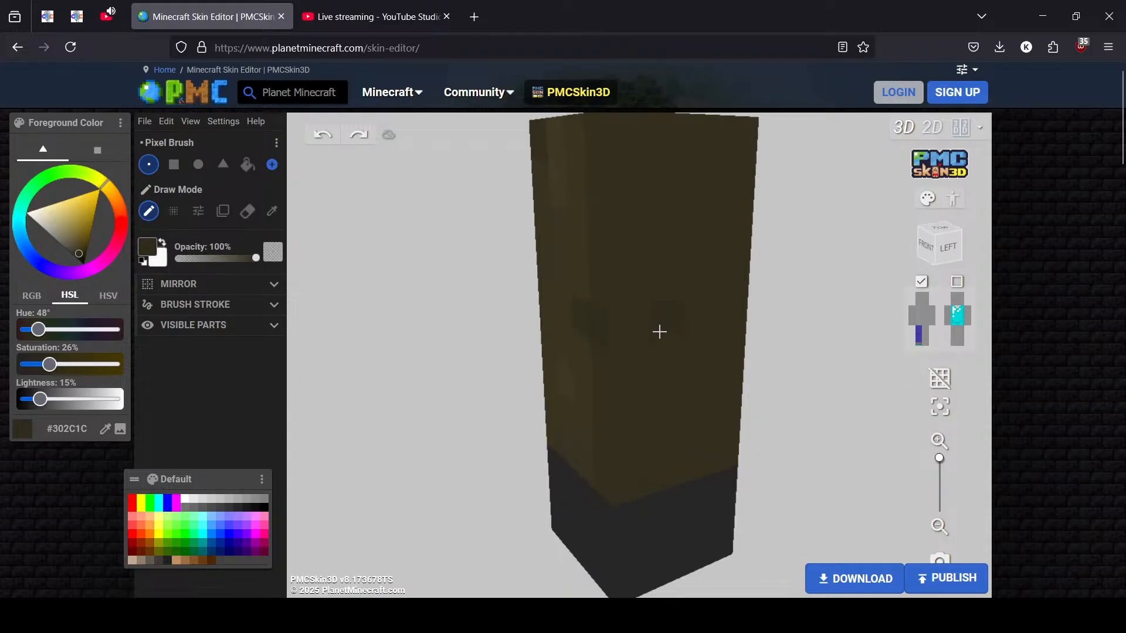
drag(751, 328, 565, 329)
drag(468, 320, 595, 324)
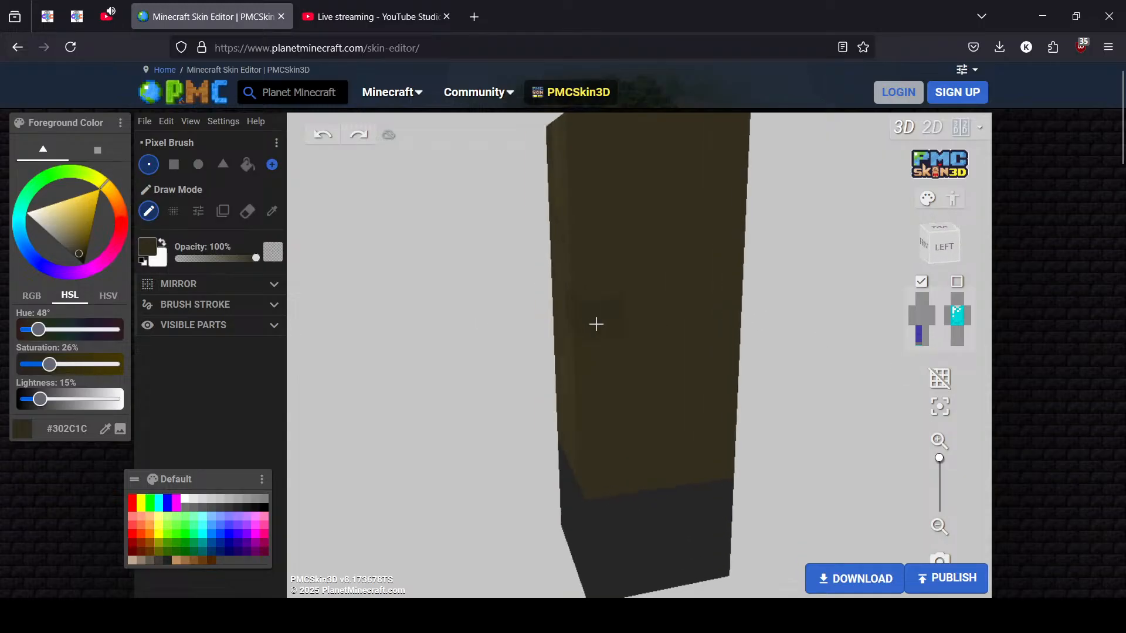
drag(776, 334, 568, 316)
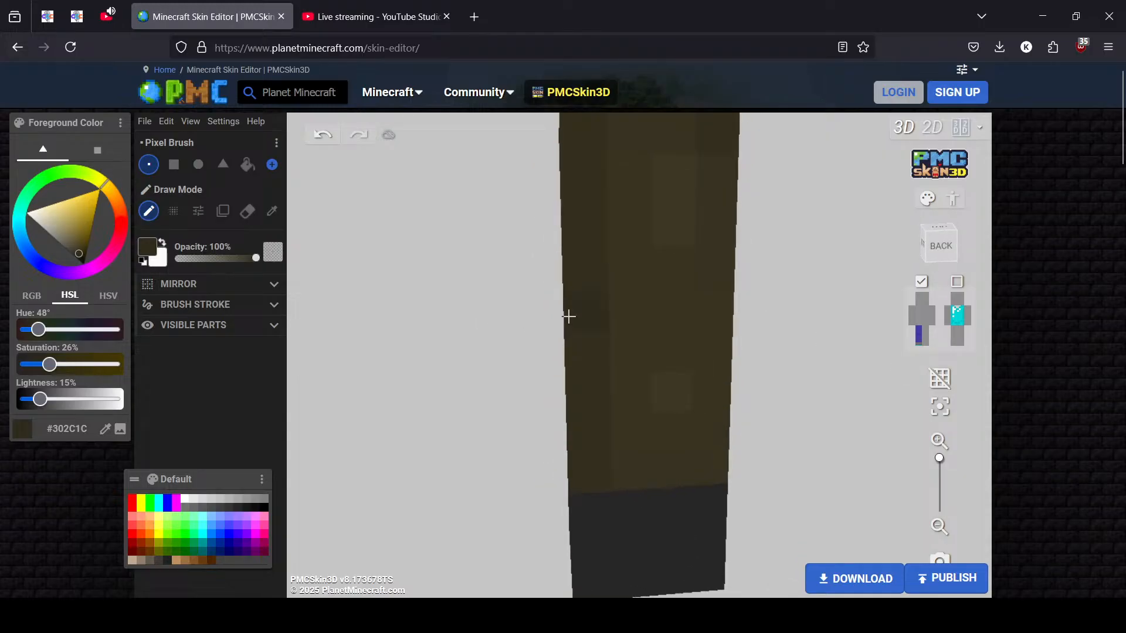
Sample #342F1E from the right leg's inner back edge and paint the pixel that widens the crease on its back
click(271, 211)
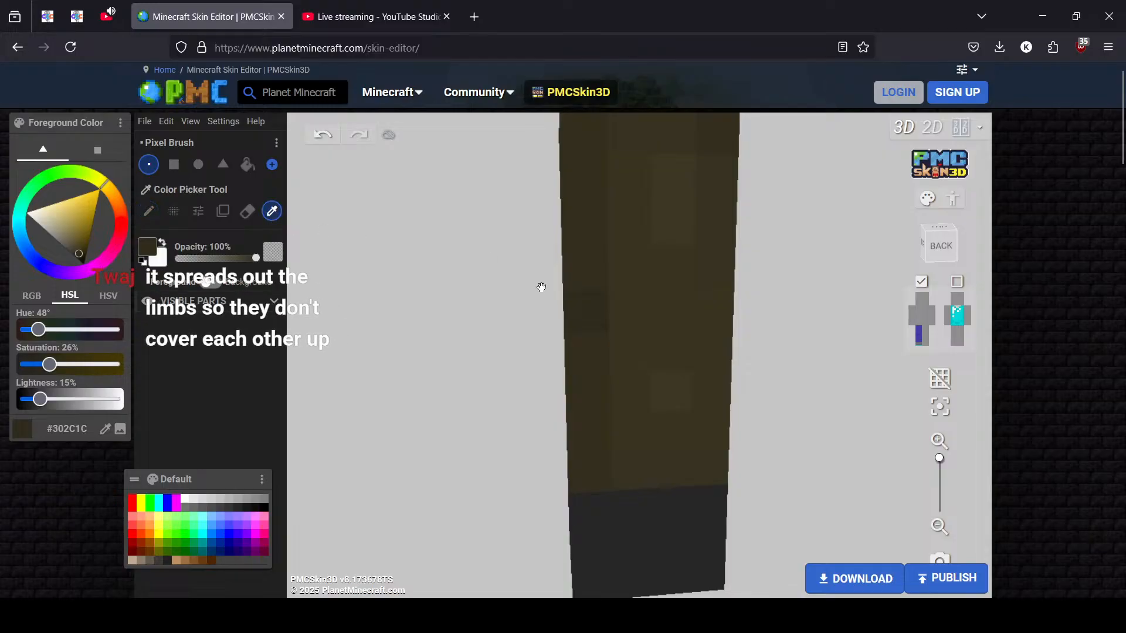
click(591, 267)
click(149, 211)
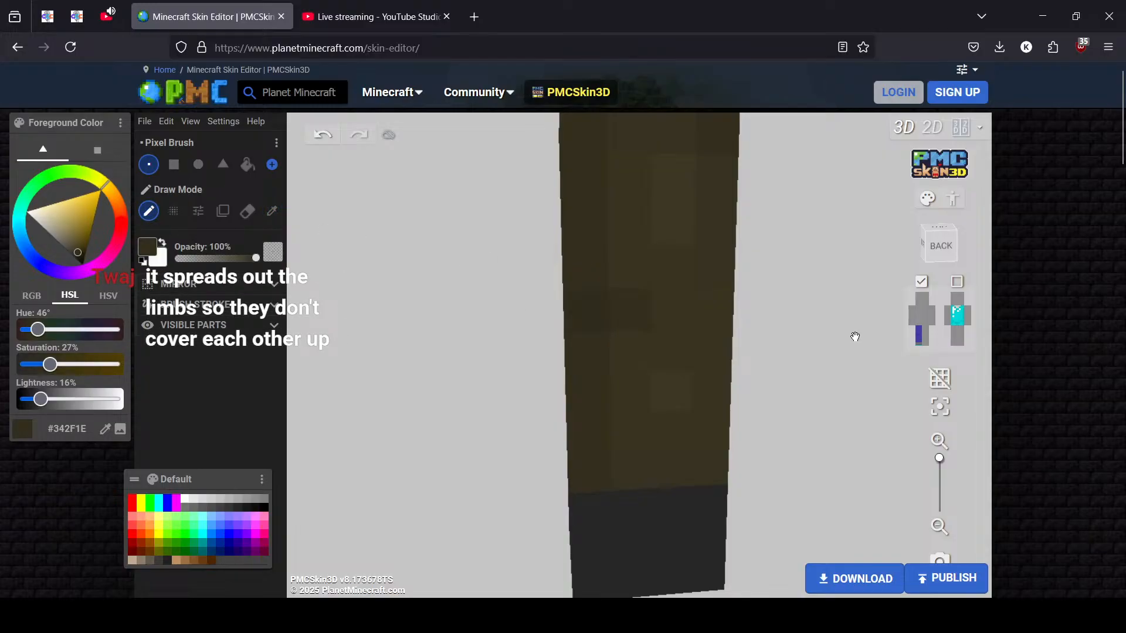
Resample #302C1C, isolate the left leg, and carry its knee crease onto the front and back edges of the white inner face
click(271, 211)
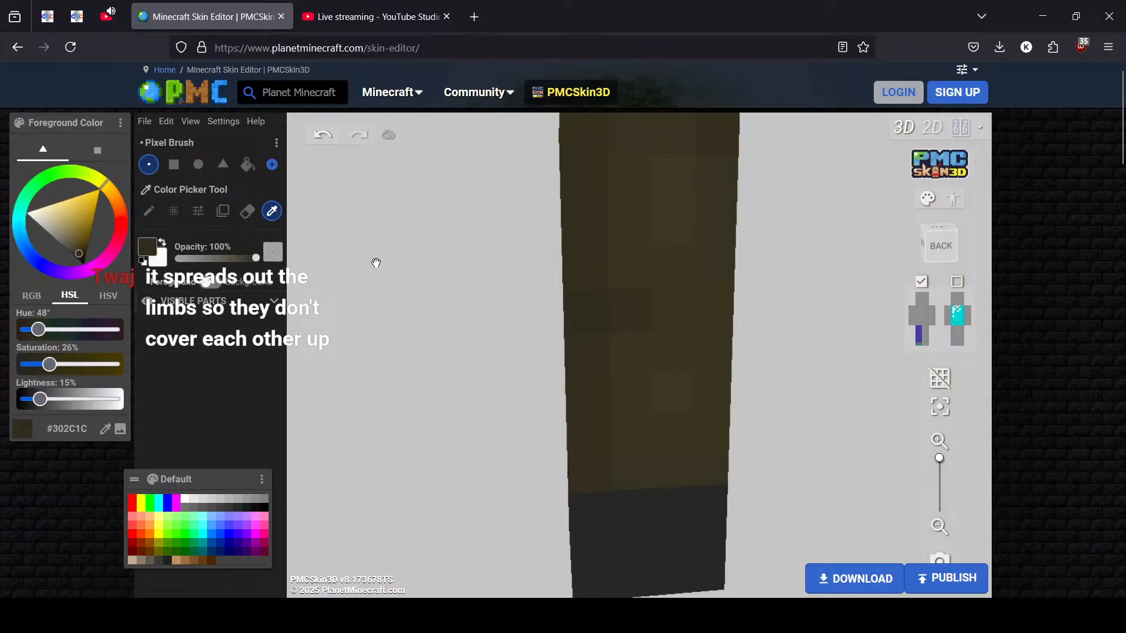
click(149, 211)
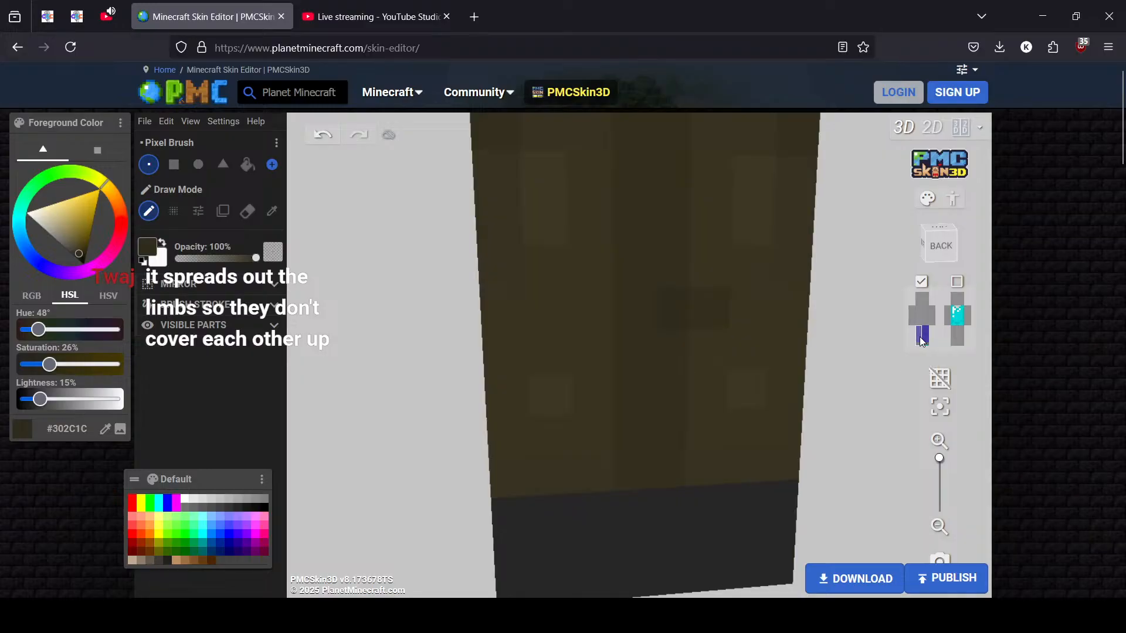
drag(856, 363, 740, 385)
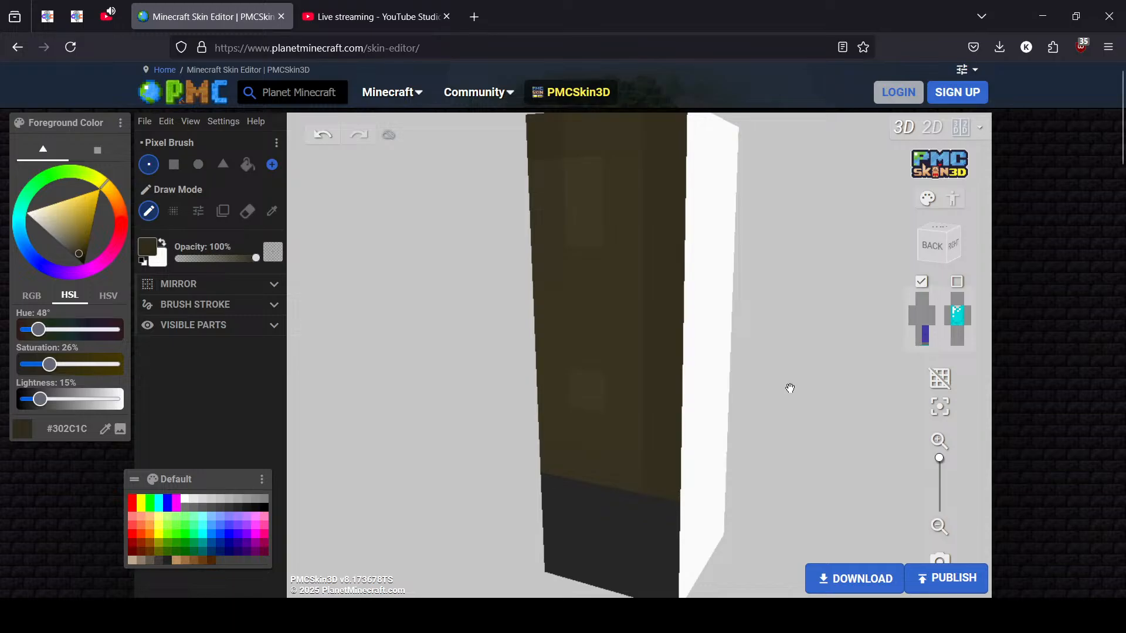
drag(789, 386, 500, 395)
click(608, 331)
drag(608, 331, 510, 318)
key(ctrl+z)
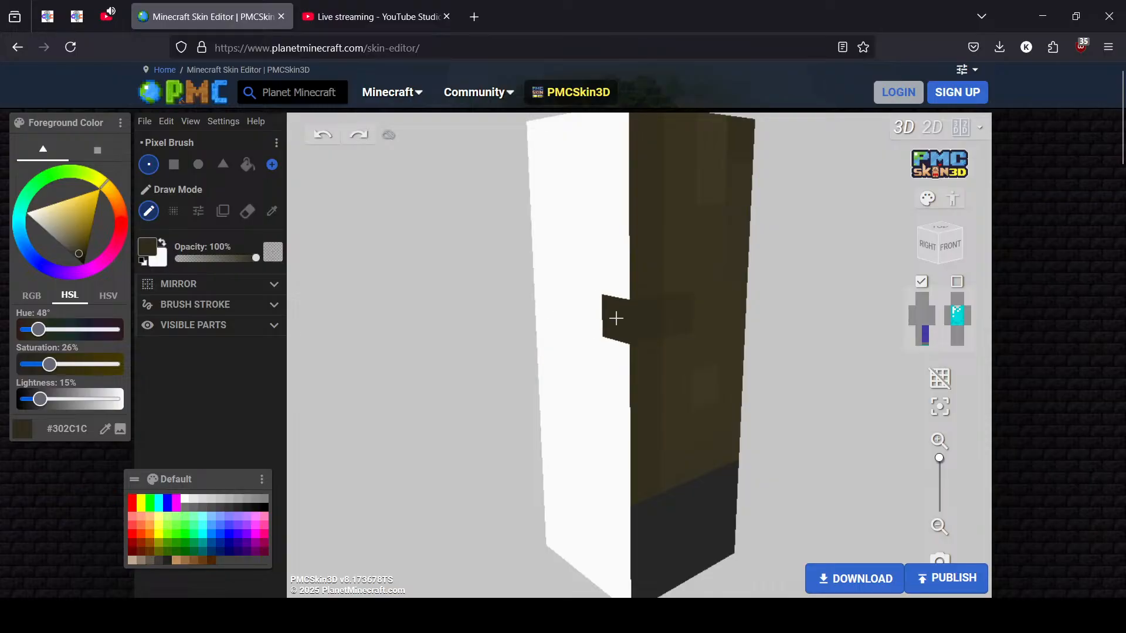
mouse_move(616, 318)
mouse_down()
mouse_move(498, 307)
mouse_move(813, 301)
mouse_up()
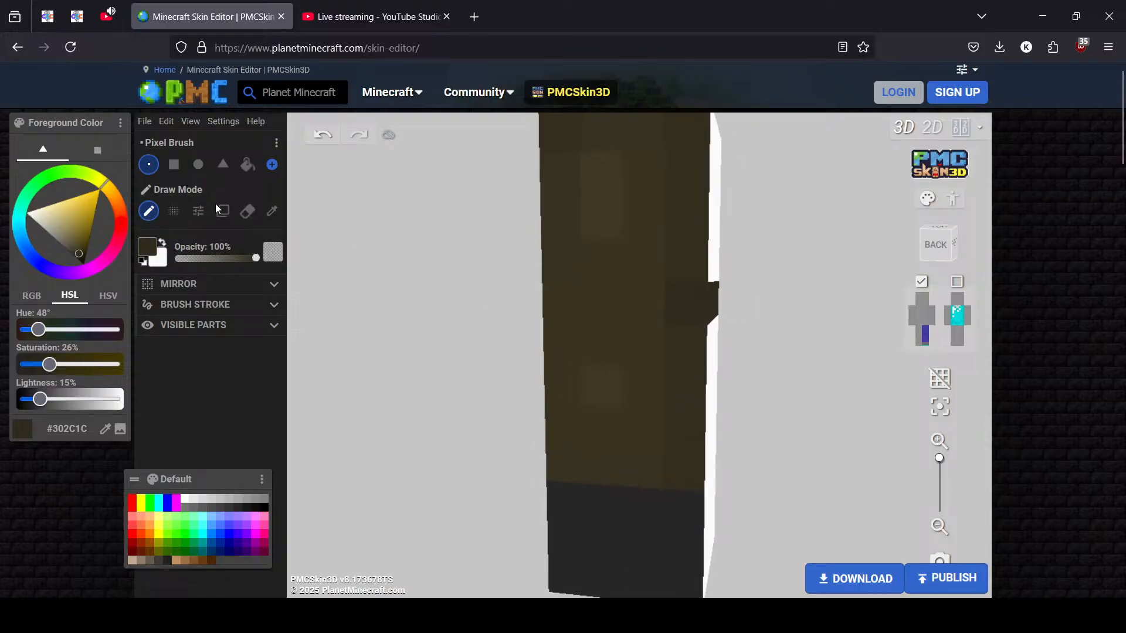
Sample #342F1E, outline the trouser hem across the left leg's inner face and fill the white areas above it with the Paint Bucket
key(i)
click(684, 253)
click(148, 210)
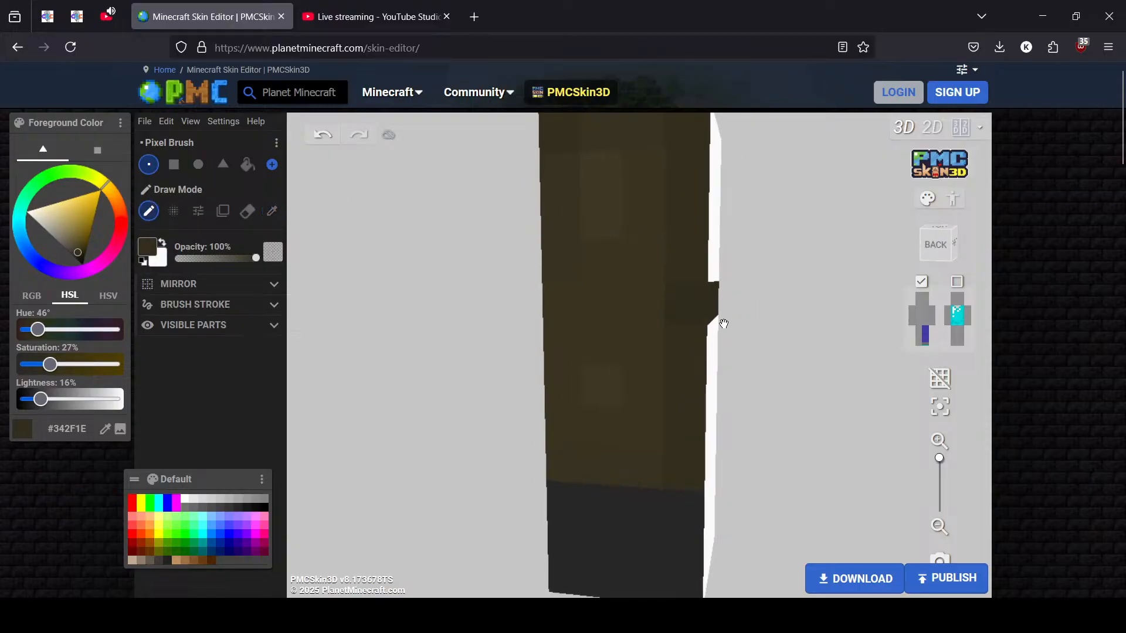
drag(927, 430, 844, 437)
drag(643, 444, 743, 445)
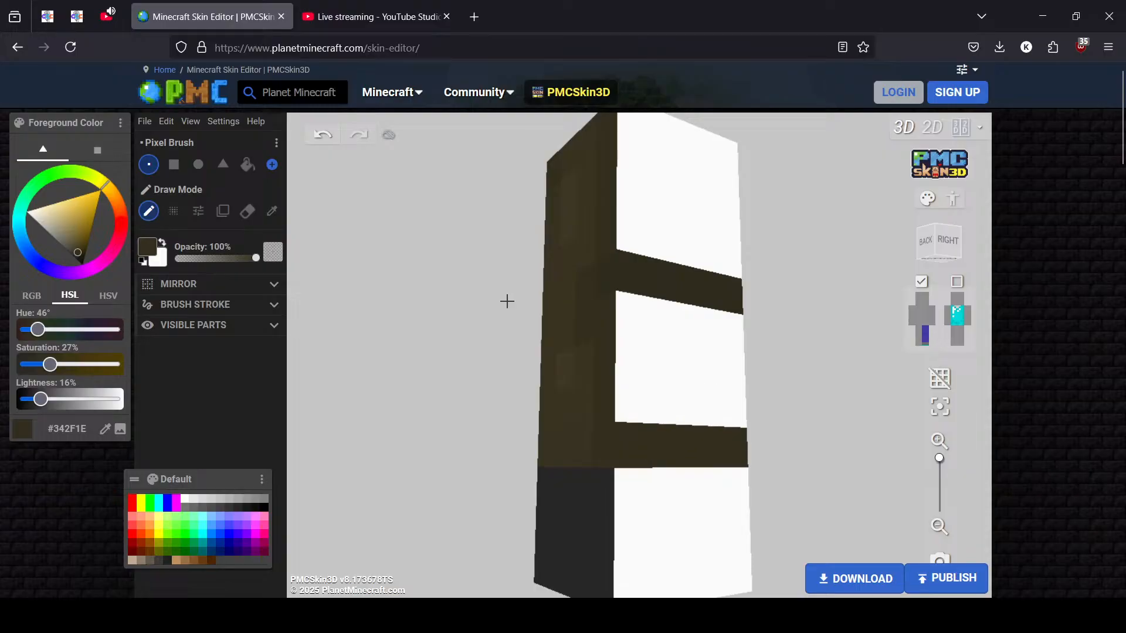
click(247, 164)
click(640, 329)
click(675, 199)
Sample #262626 from the shoe's front and fill the white inner side of the left shoe with it
drag(762, 334, 589, 354)
click(271, 211)
click(664, 531)
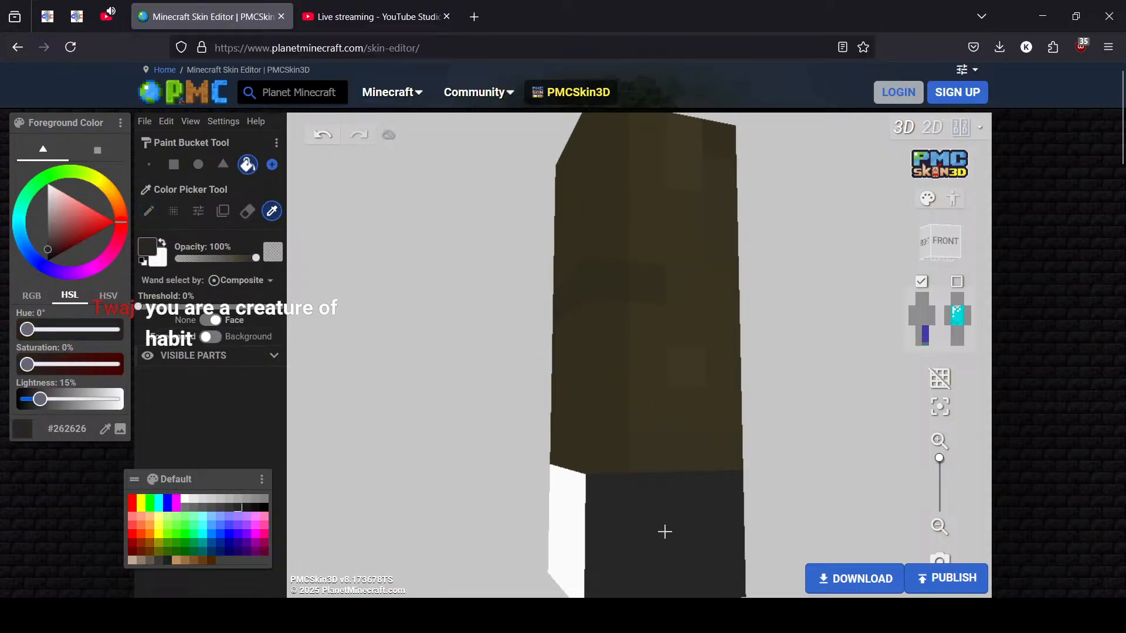
click(149, 211)
drag(566, 478, 582, 537)
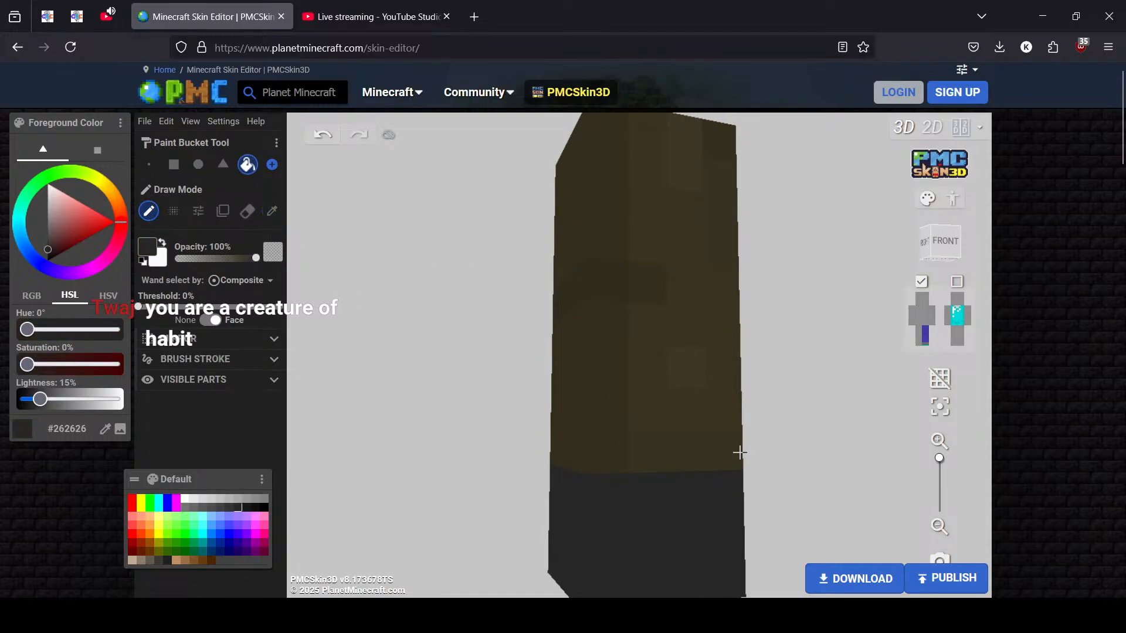
Show both legs, sample #342F1E, and paint the inner column and outer corner pixels on the left leg's top
click(920, 341)
click(925, 342)
mouse_move(821, 434)
mouse_down()
mouse_move(736, 427)
mouse_move(663, 518)
mouse_move(842, 428)
mouse_up()
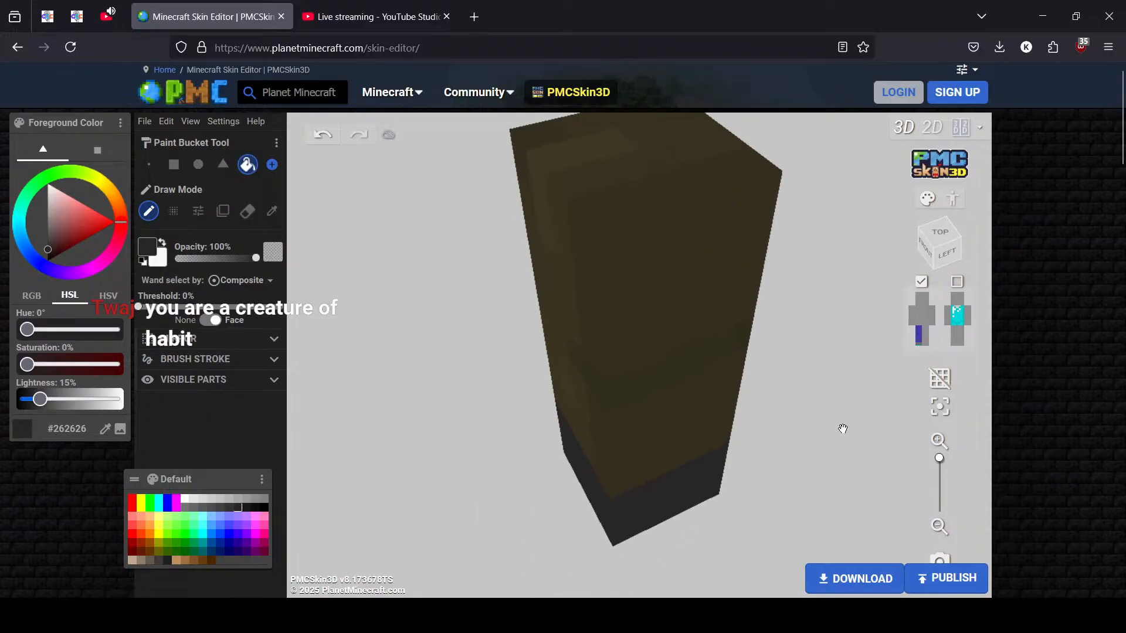
click(925, 343)
drag(824, 379, 921, 442)
click(271, 211)
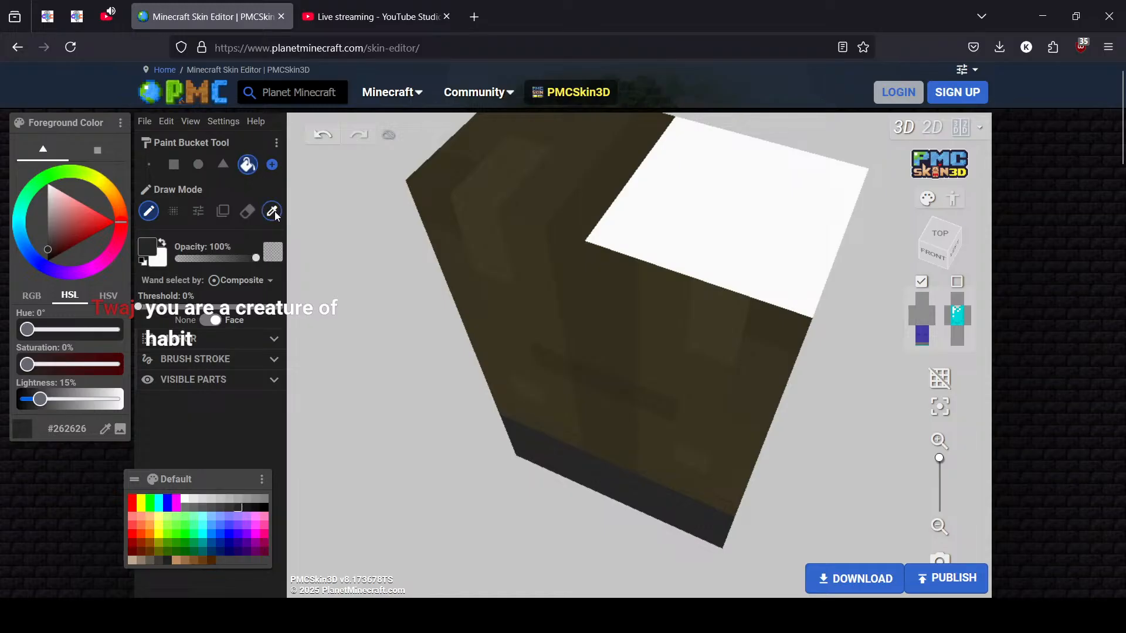
click(655, 281)
click(148, 210)
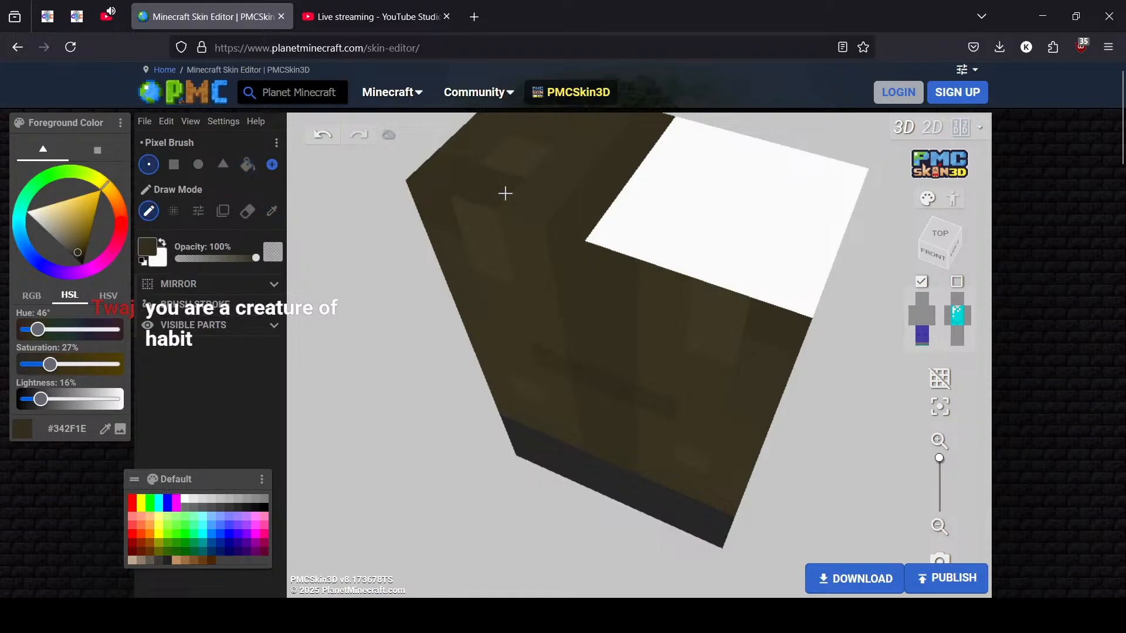
mouse_move(583, 222)
mouse_down()
mouse_move(614, 231)
mouse_move(753, 151)
mouse_move(783, 286)
mouse_up()
right_drag(783, 285, 455, 271)
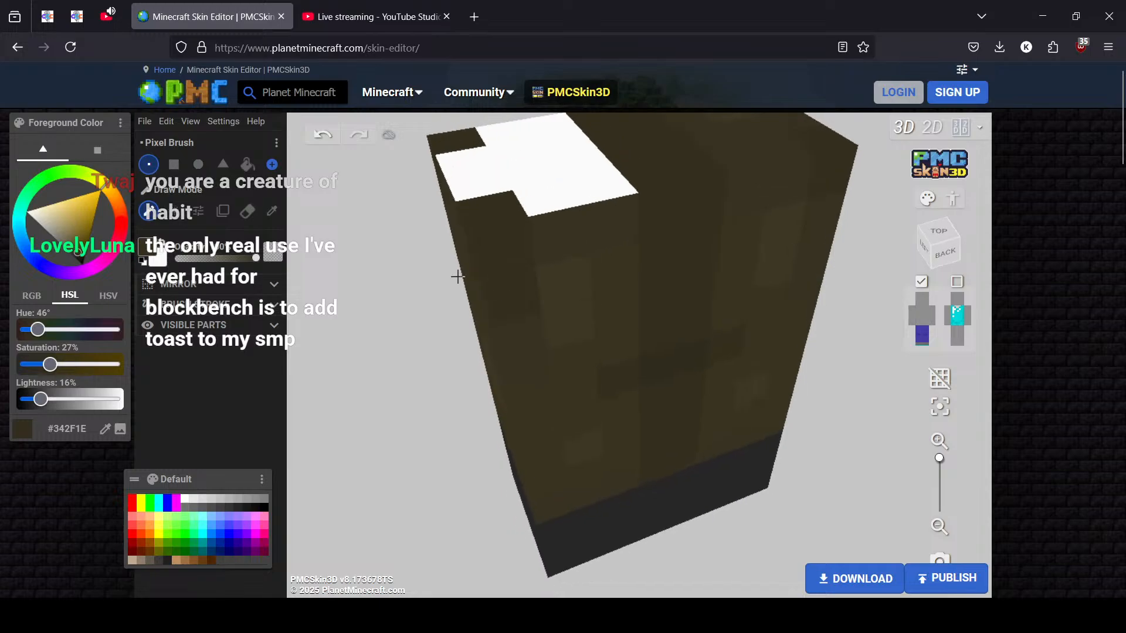
Sample #373220 from the left leg's upper back and paint its top, leaving one front-edge pixel white
click(271, 212)
click(552, 240)
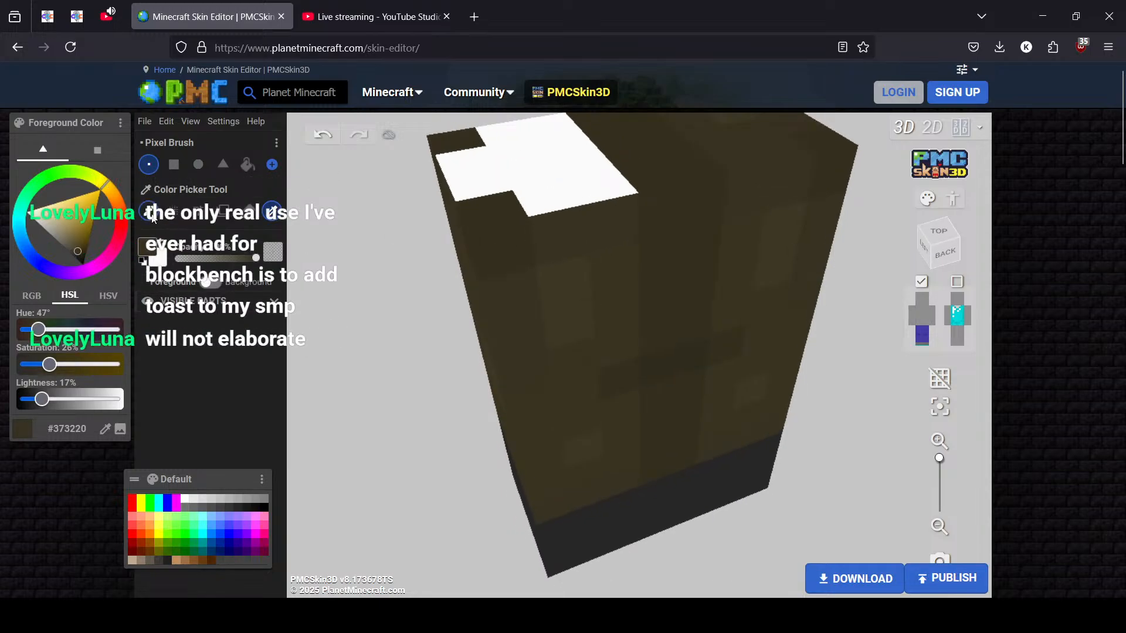
click(150, 213)
drag(494, 220, 591, 185)
mouse_move(493, 246)
right_down()
mouse_move(530, 263)
mouse_move(595, 336)
right_up()
mouse_move(628, 336)
mouse_down()
mouse_move(663, 285)
mouse_move(628, 244)
mouse_move(520, 297)
mouse_up()
mouse_move(520, 296)
right_down()
mouse_move(673, 276)
mouse_move(680, 242)
right_up()
drag(680, 242, 546, 226)
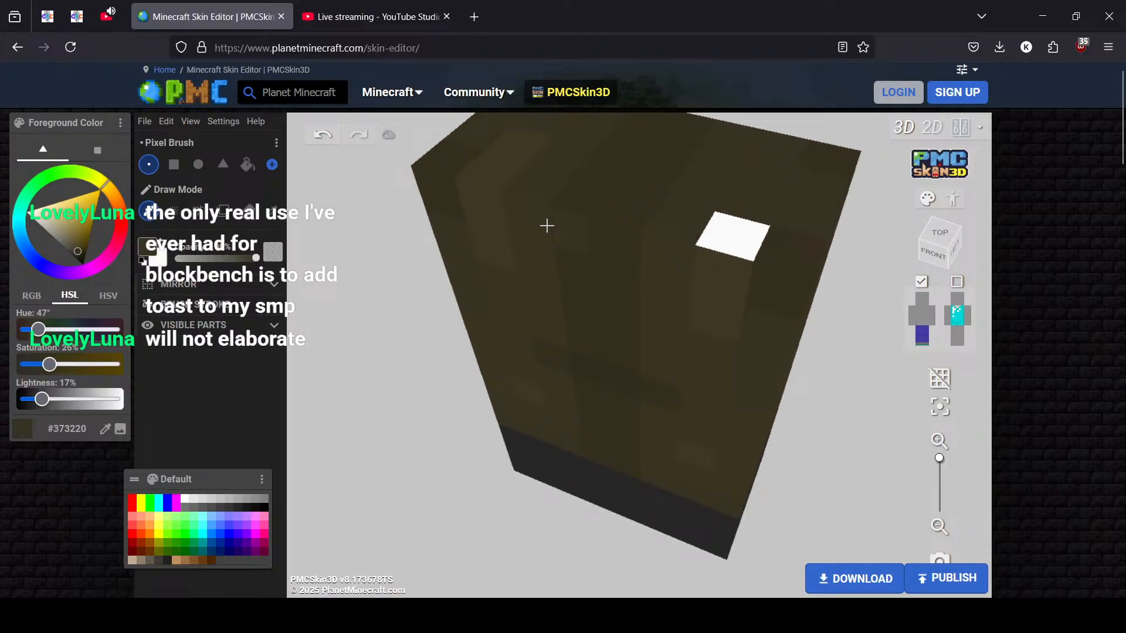
Sample trouser shades #393421 and #3D3824 from the left leg's front and paint the remaining white pixel on its top with #3D3824
click(272, 211)
click(672, 271)
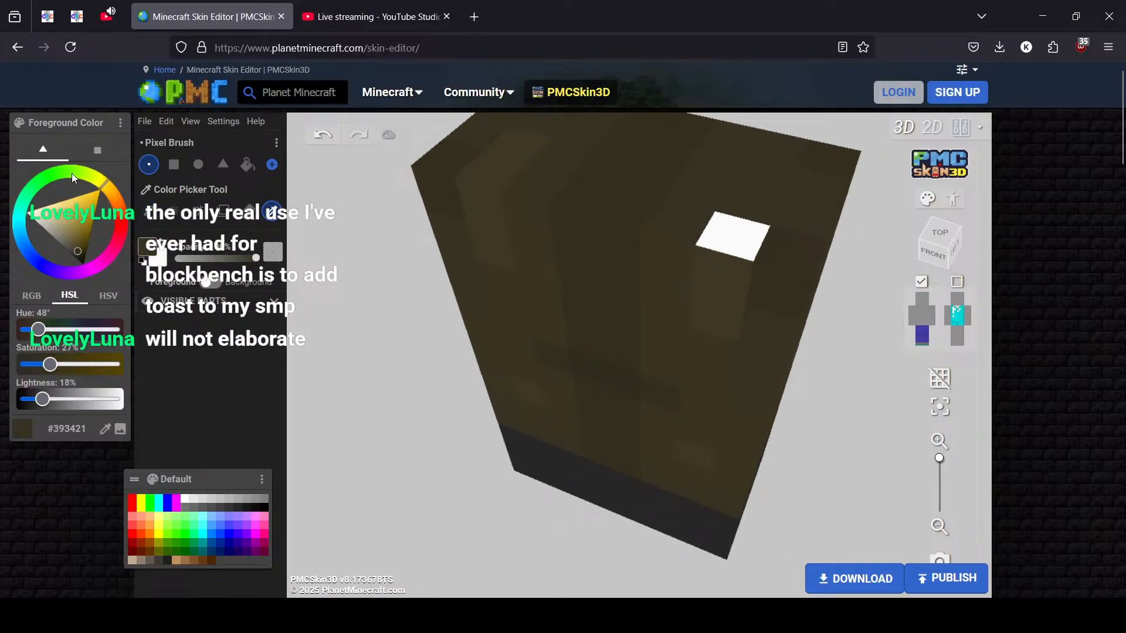
click(150, 214)
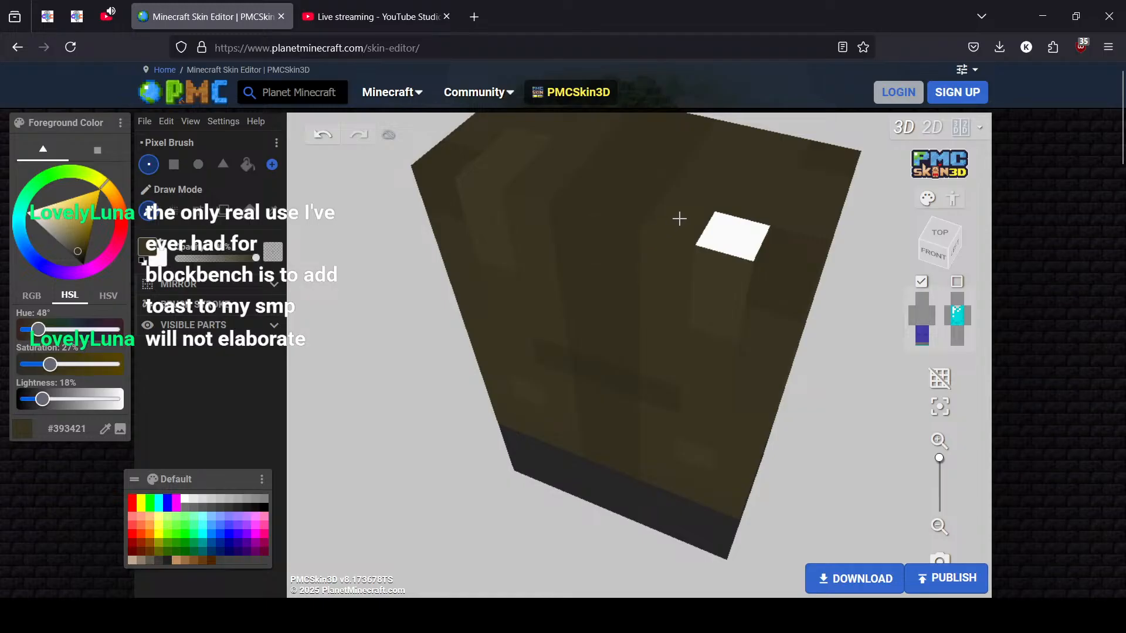
click(272, 211)
click(651, 261)
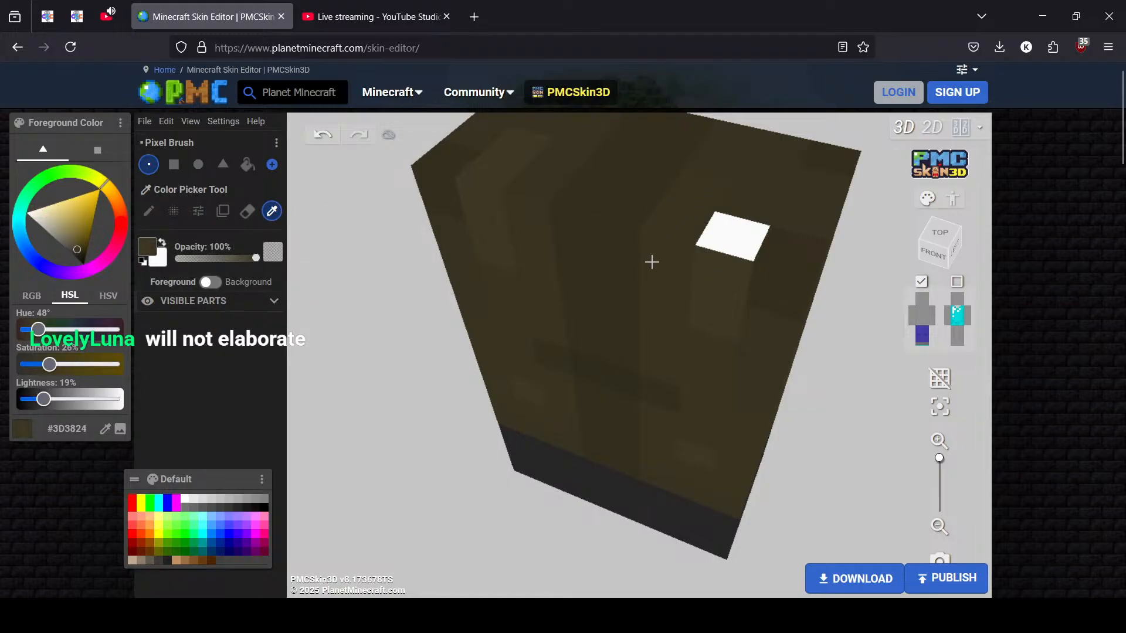
click(148, 211)
click(733, 234)
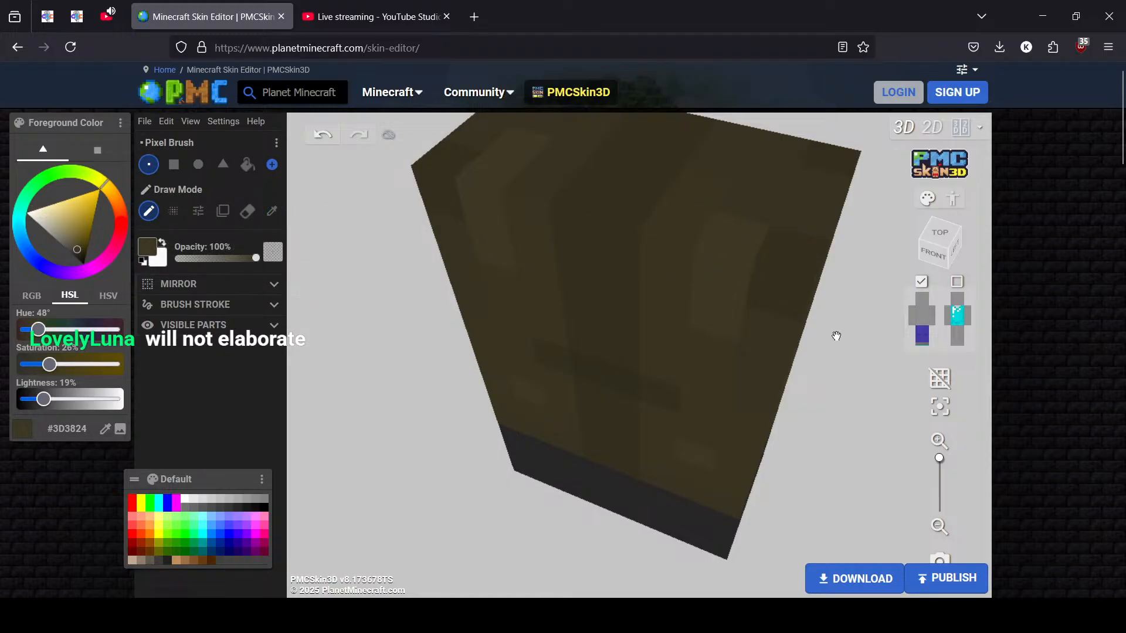
Sample #393421 from the right leg's upper front and touch up the front edge of the leg's top
drag(836, 336, 874, 351)
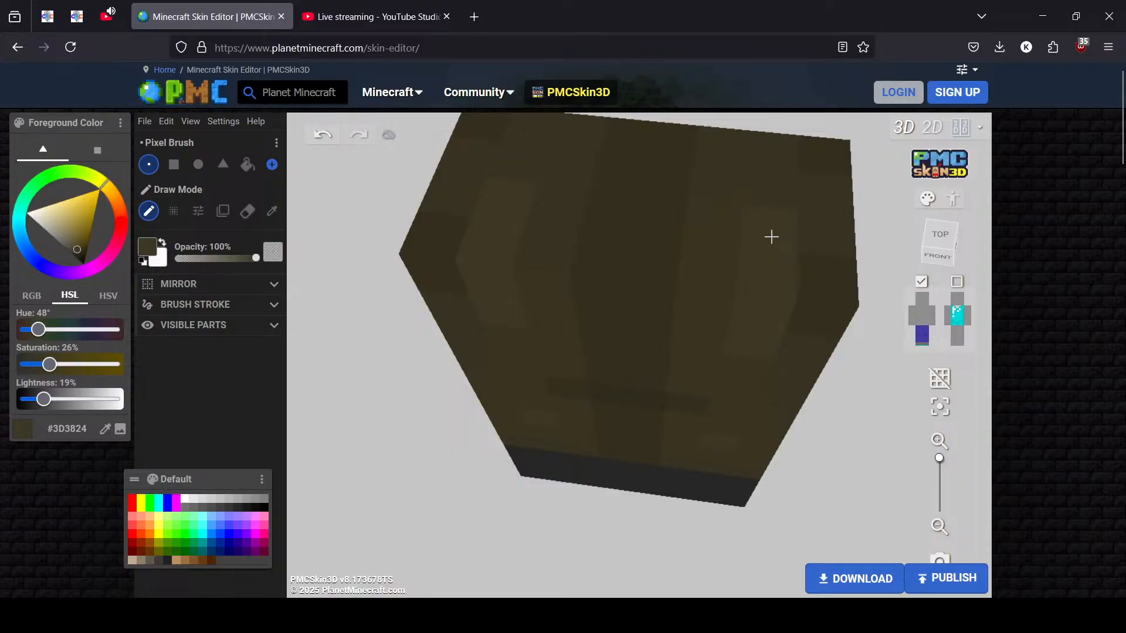
click(271, 211)
click(537, 297)
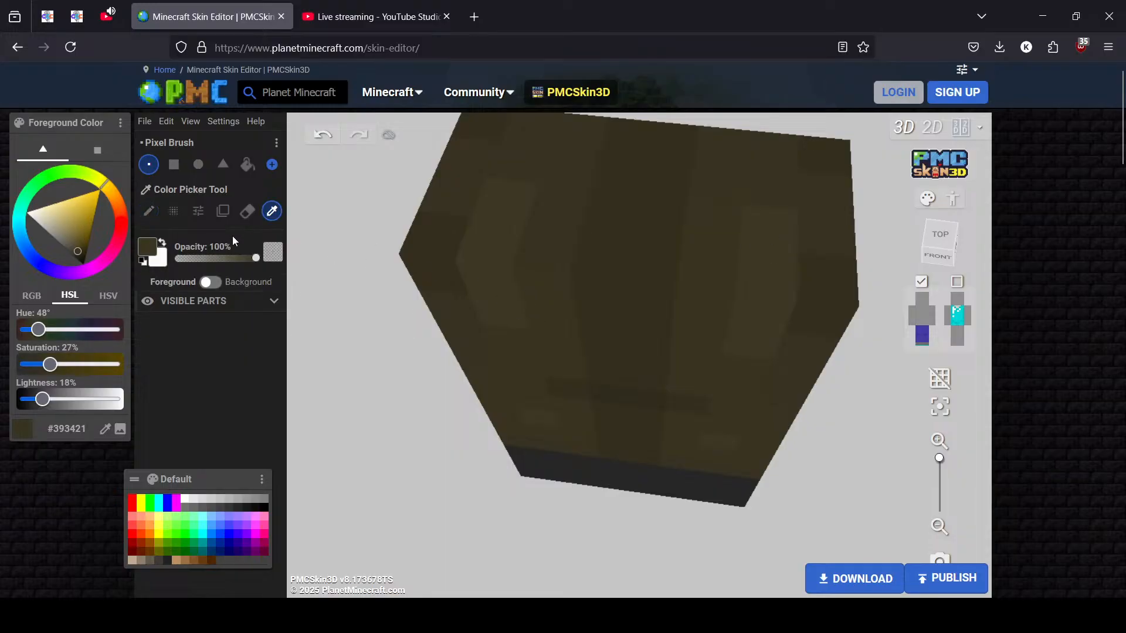
click(148, 212)
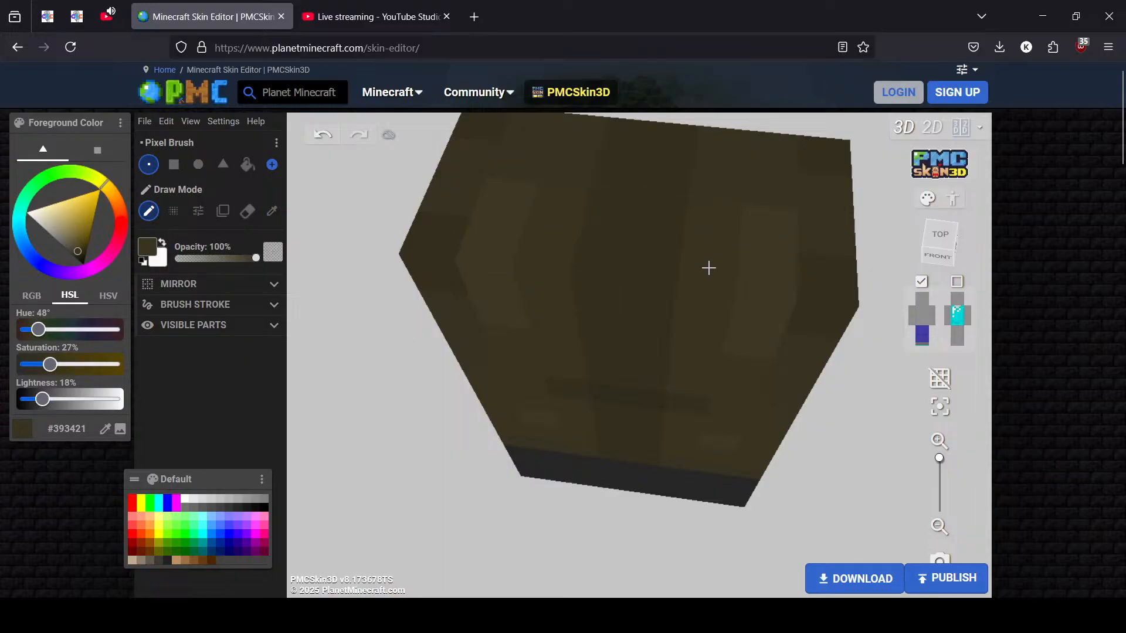
Raise the colour's lightness to 90% (#ECE9DF) and paint the sole row and two-pixel toe caps on the front of both shoes
drag(832, 414, 850, 318)
drag(847, 363, 851, 354)
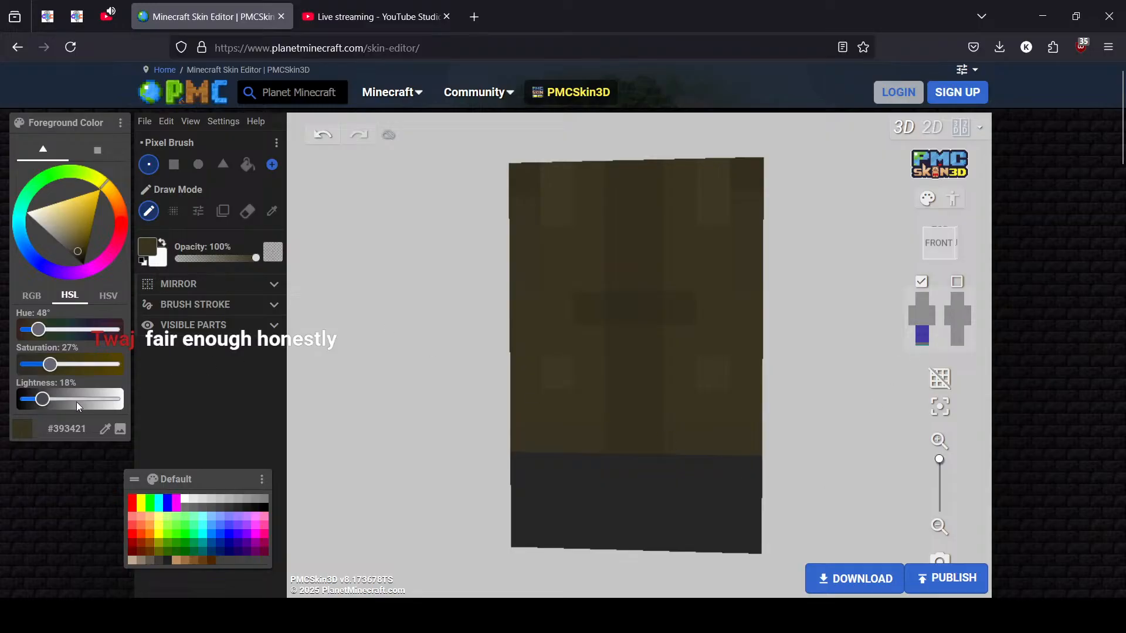
drag(76, 402, 104, 401)
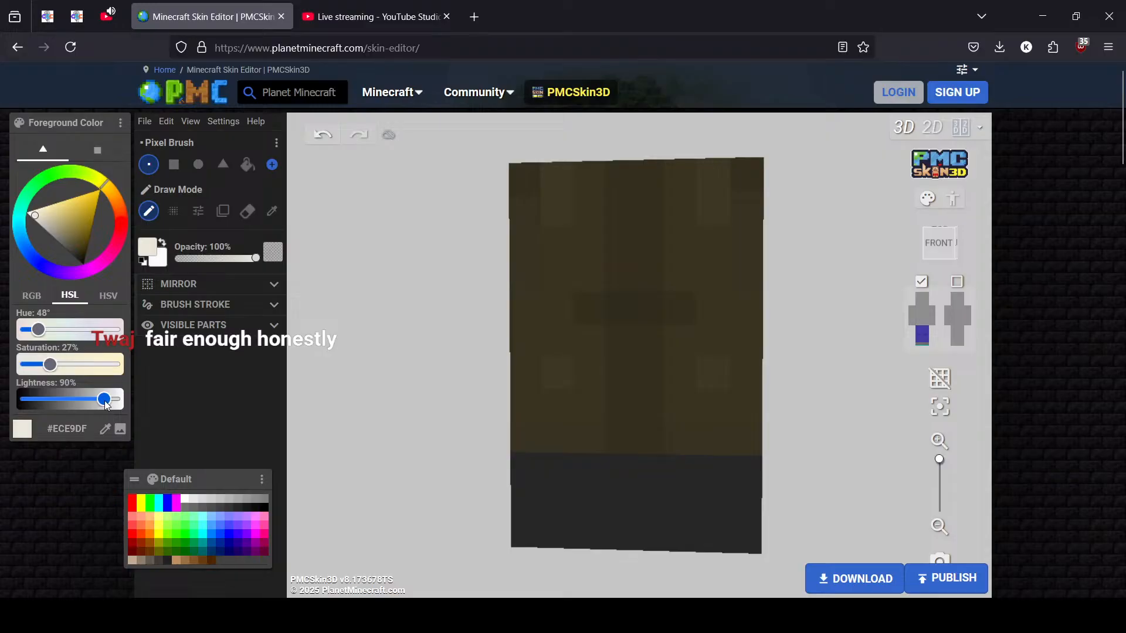
click(520, 527)
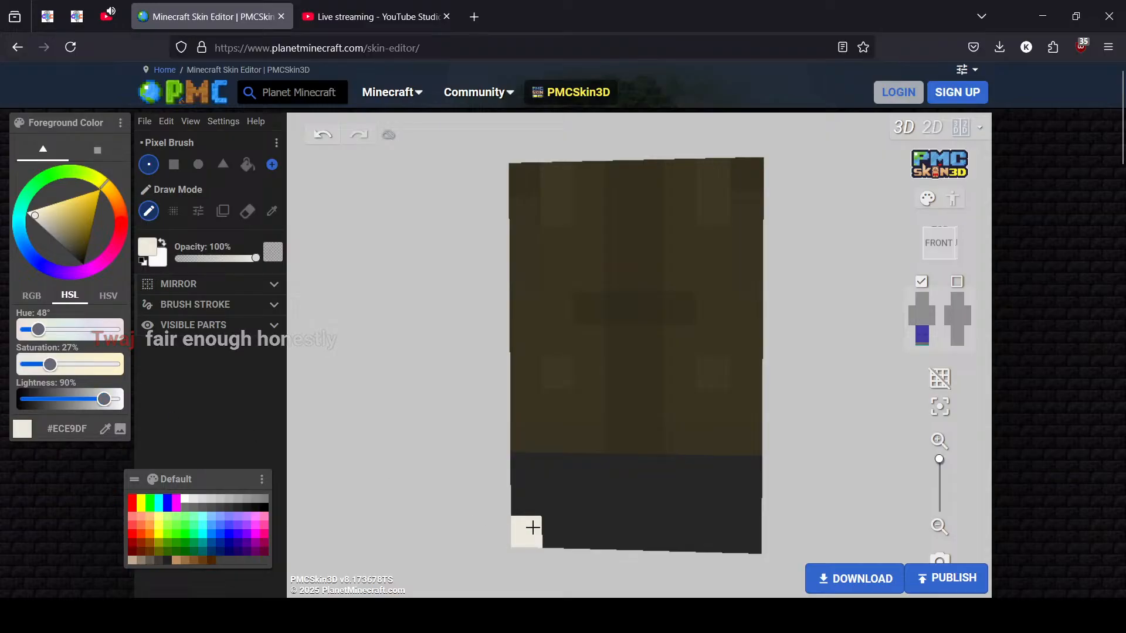
mouse_move(527, 530)
mouse_down()
mouse_move(711, 520)
mouse_move(692, 512)
mouse_up()
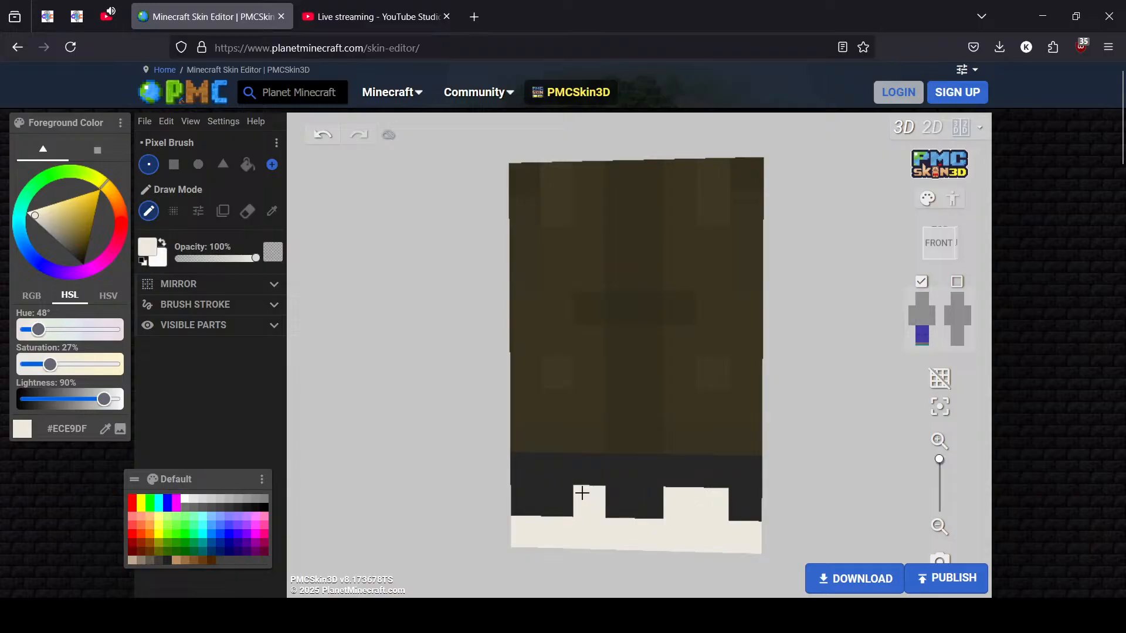
drag(581, 493, 570, 495)
Extend the #ECE9DF sole row around the outer sides and backs of both shoes
drag(827, 511, 674, 490)
drag(648, 527, 762, 531)
mouse_move(788, 533)
mouse_down()
mouse_move(509, 525)
mouse_move(772, 530)
mouse_up()
drag(792, 532, 563, 531)
drag(566, 531, 746, 530)
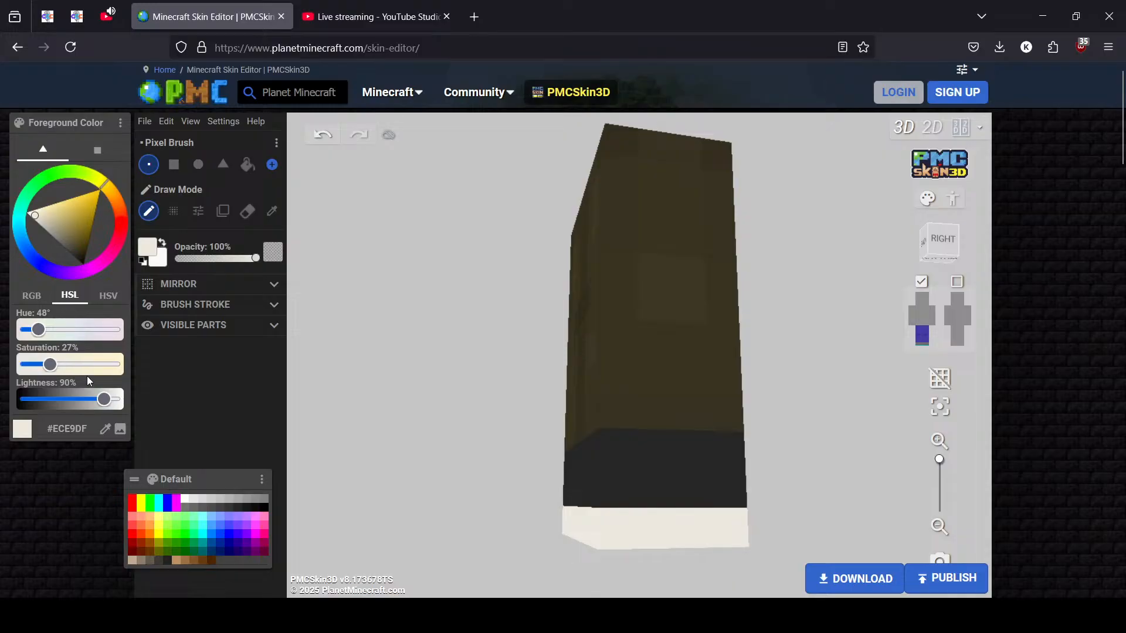
Paint the #ECE9DF sole row along the inner sides of both shoes, isolating one leg at a time
mouse_move(798, 506)
mouse_down()
mouse_move(781, 522)
mouse_move(592, 528)
mouse_move(508, 492)
mouse_move(493, 305)
mouse_move(490, 433)
mouse_move(746, 502)
mouse_move(621, 469)
mouse_move(553, 368)
mouse_move(746, 397)
mouse_move(753, 452)
mouse_move(604, 415)
mouse_move(767, 458)
mouse_up()
click(513, 319)
drag(851, 449, 783, 533)
click(925, 336)
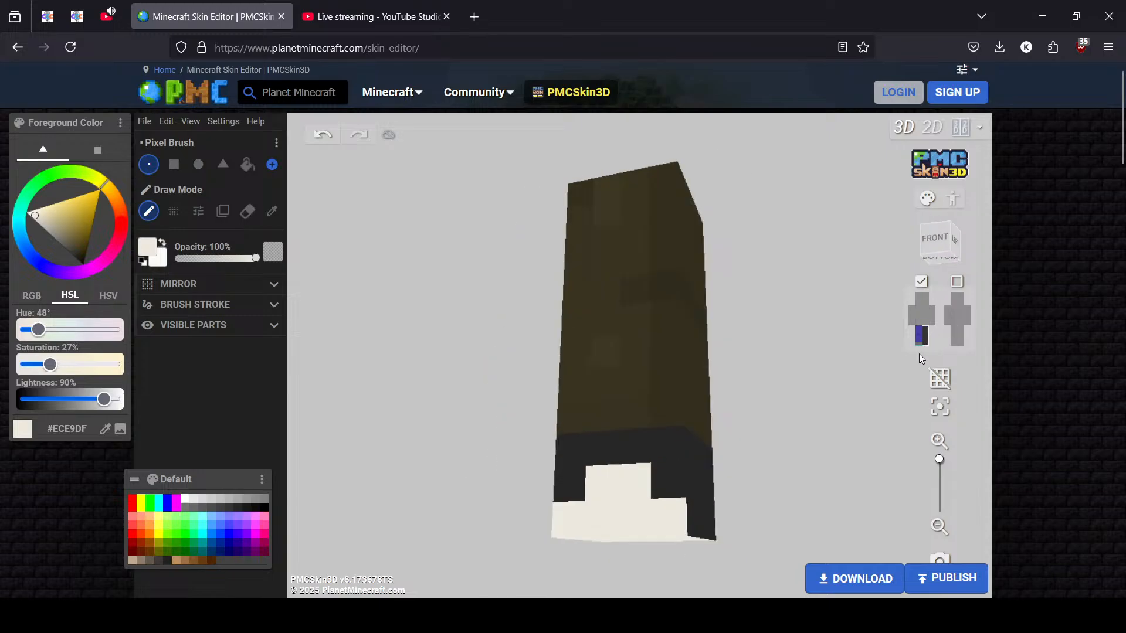
drag(756, 497, 708, 502)
click(927, 238)
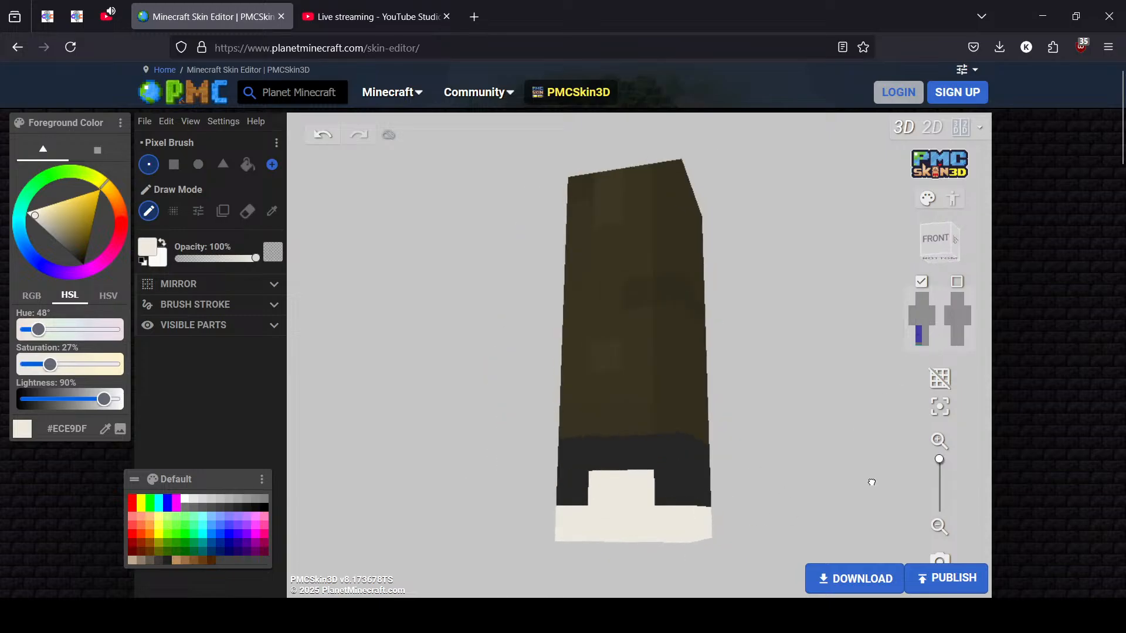
click(921, 344)
click(919, 342)
drag(530, 495, 657, 474)
mouse_move(636, 518)
mouse_down()
mouse_move(533, 523)
mouse_move(371, 489)
mouse_up()
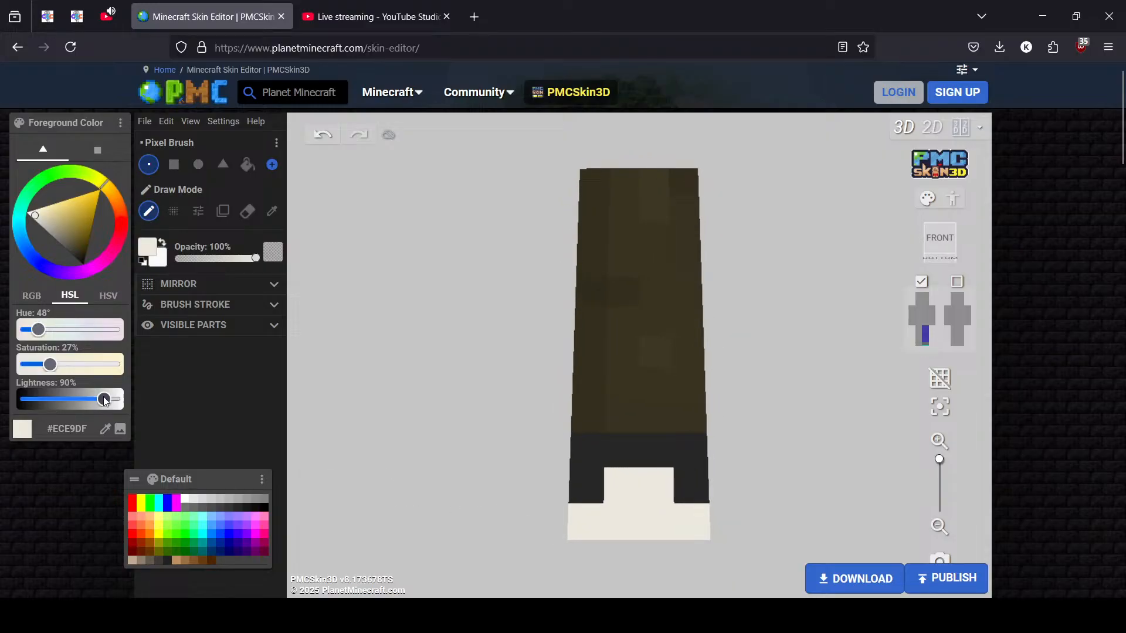
Lower the colour's lightness to 86% (#E5E1D2) and shade sole pixels beside the toe caps and around the outer sides and backs of both shoes
drag(103, 399, 101, 398)
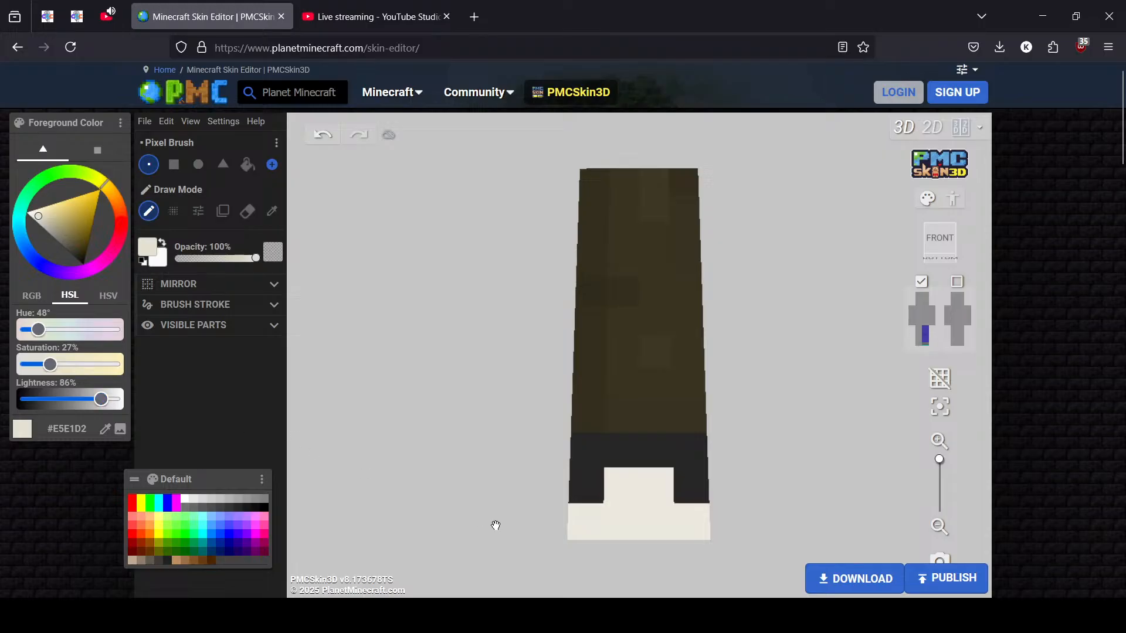
click(588, 530)
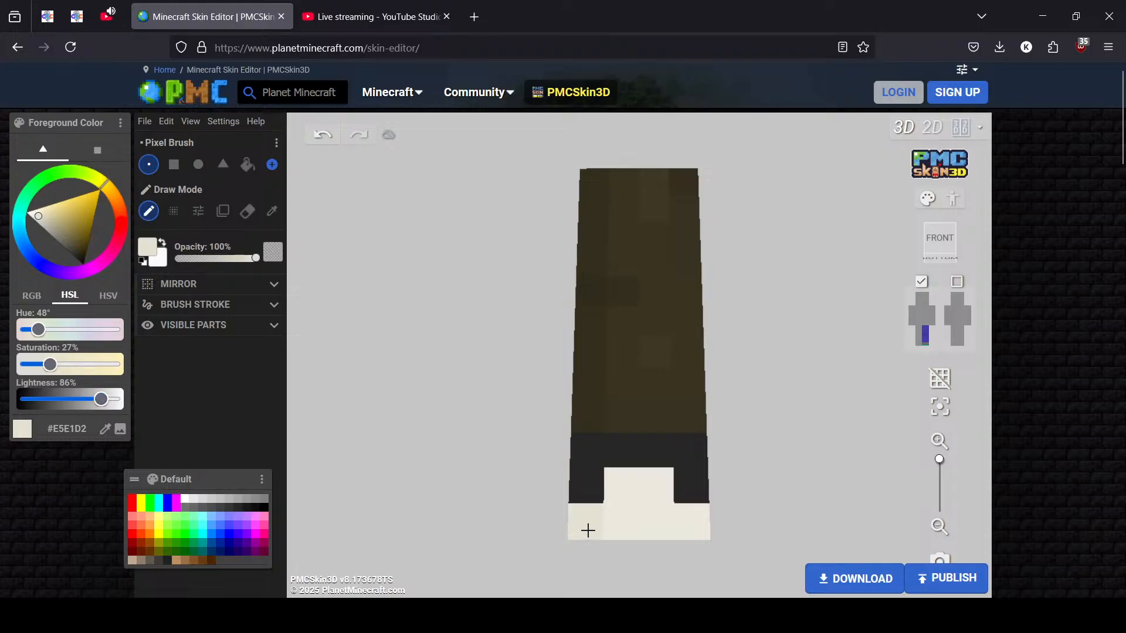
click(922, 344)
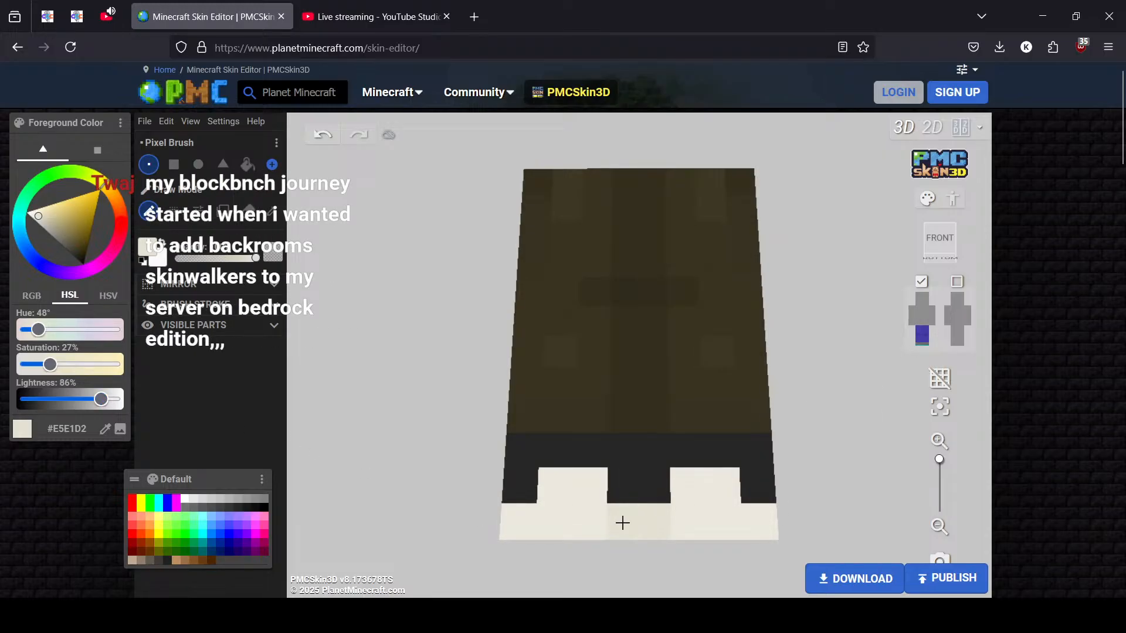
drag(877, 495, 676, 534)
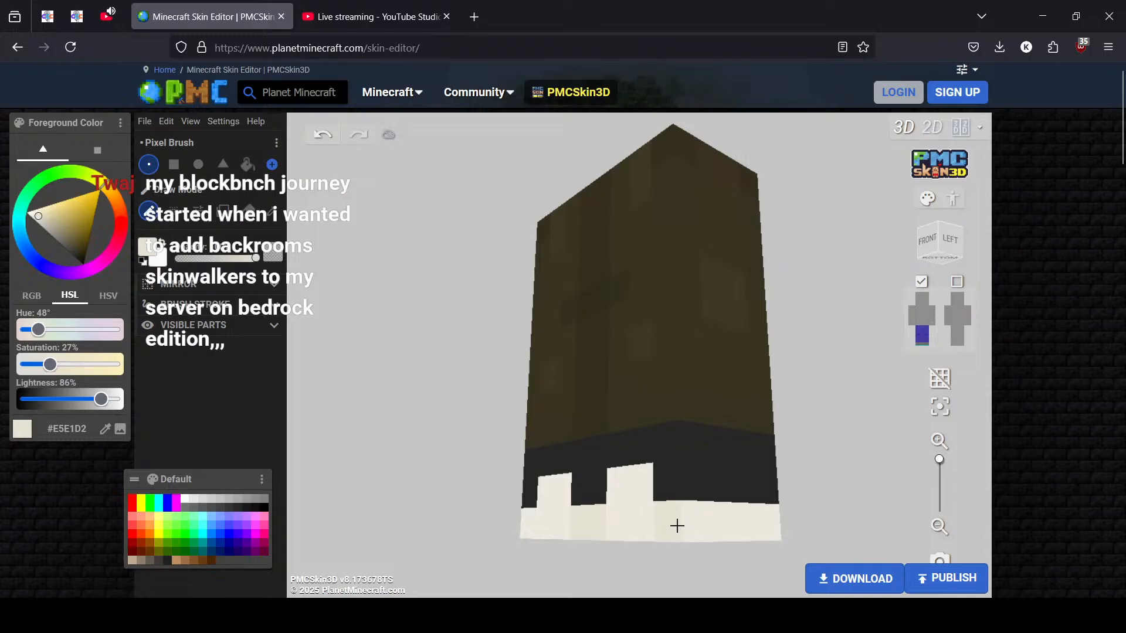
drag(820, 531, 533, 534)
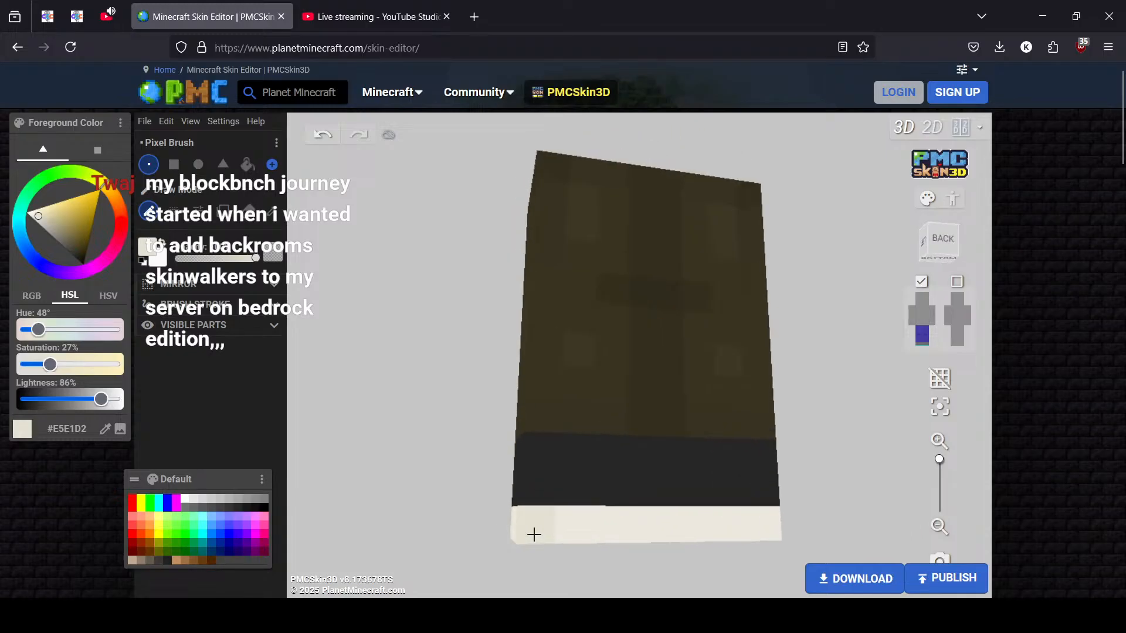
drag(764, 530, 613, 533)
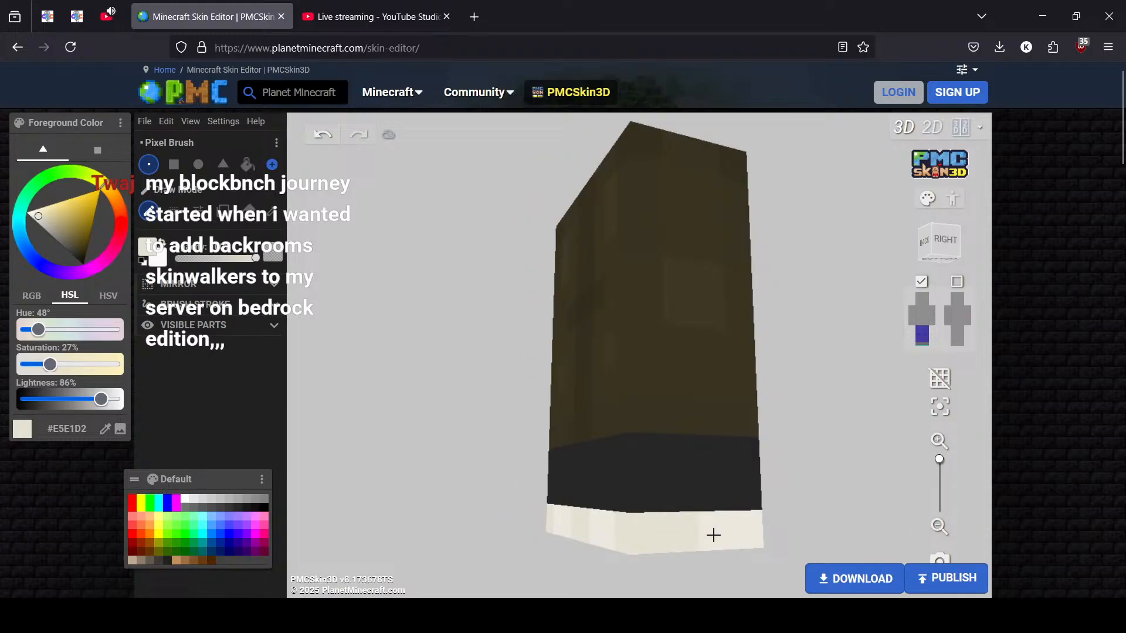
drag(753, 533, 548, 536)
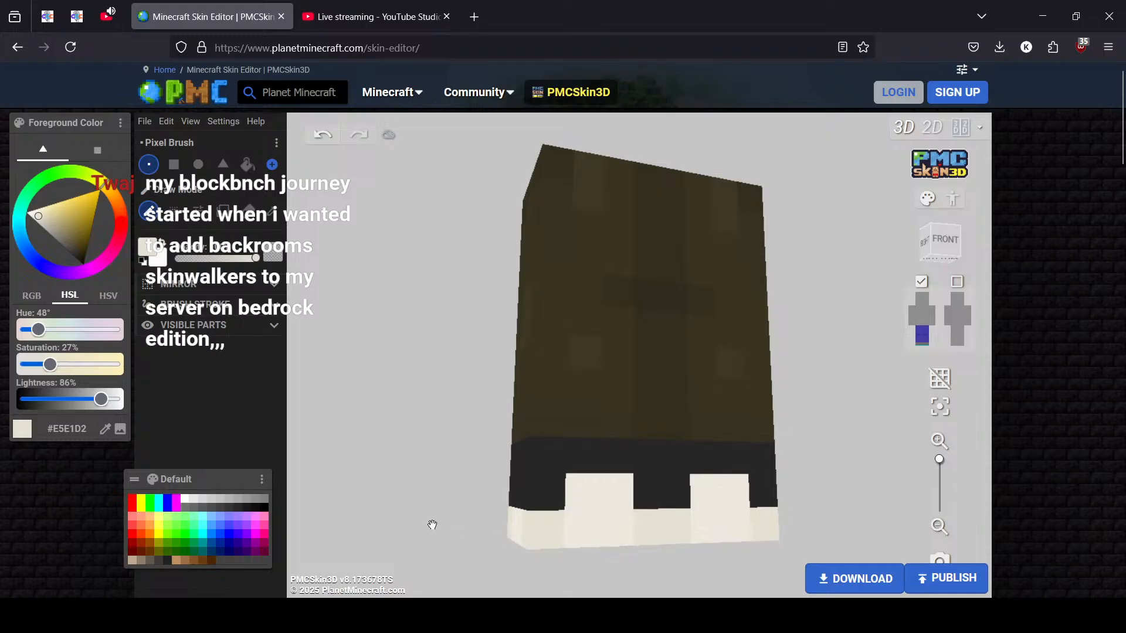
drag(432, 525, 375, 508)
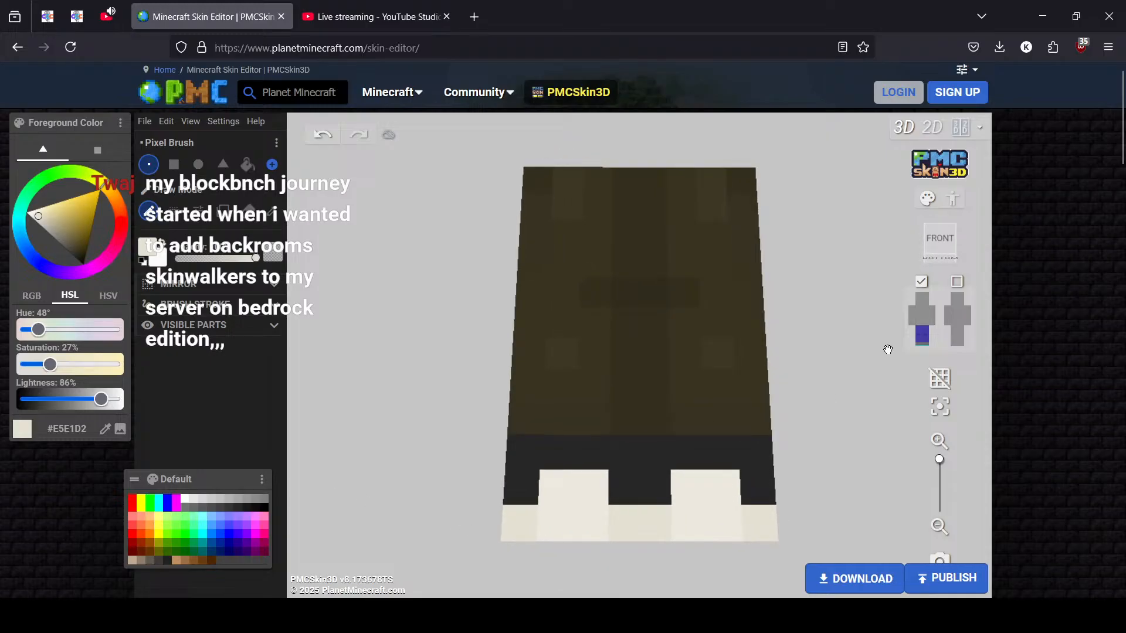
Isolate each leg and shade sole pixels on the inner sides and undersides of both shoes with #E5E1D2
drag(930, 339, 658, 518)
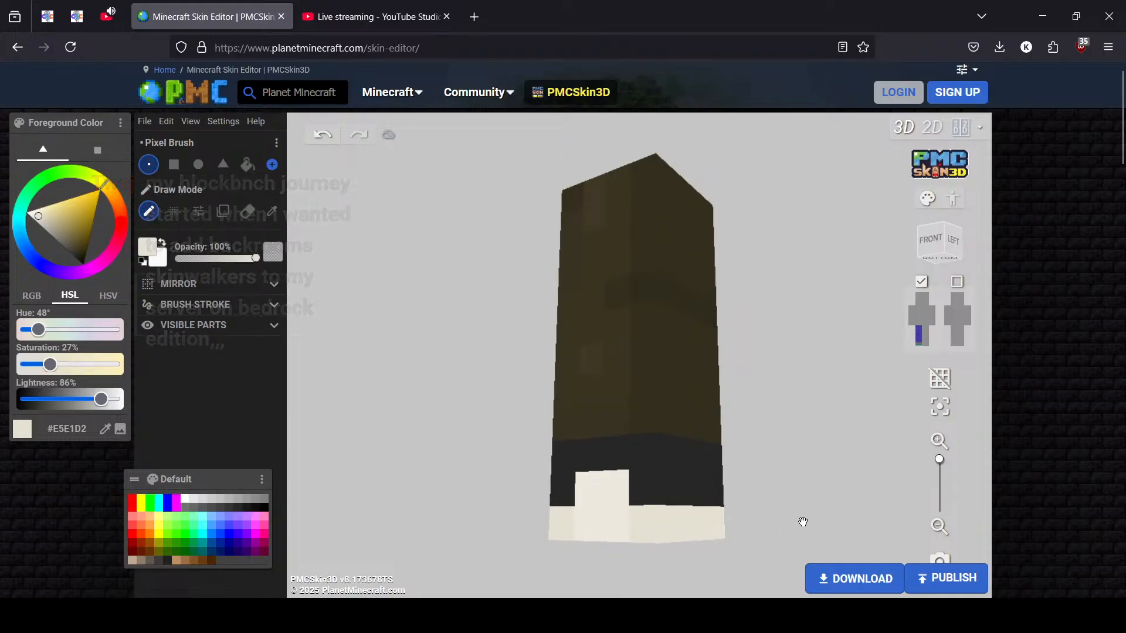
drag(803, 522, 654, 485)
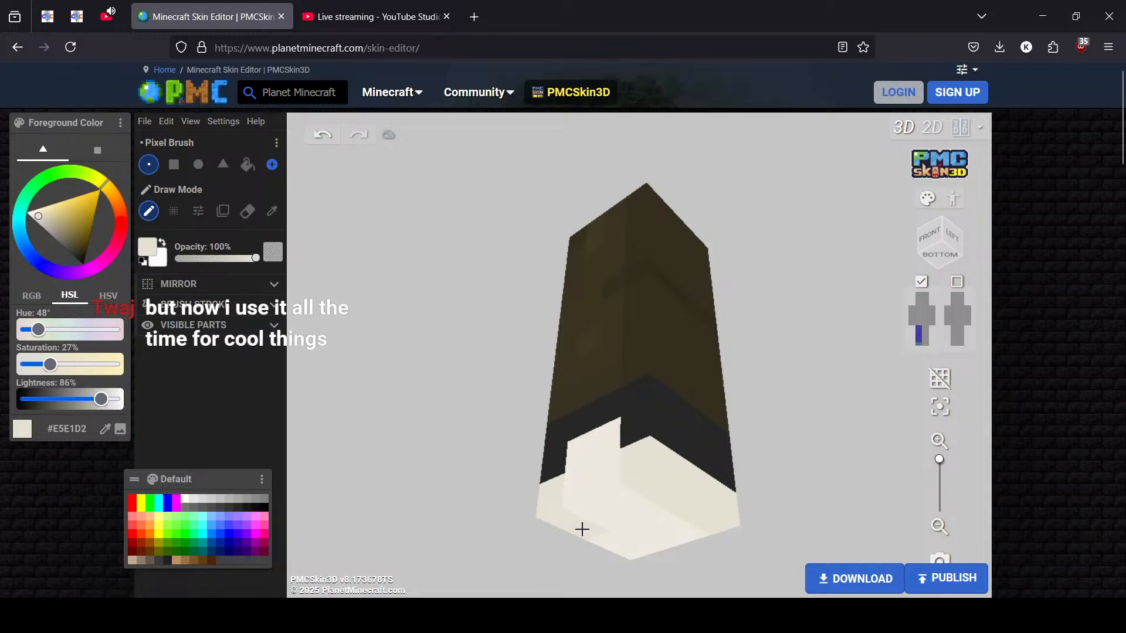
key(ctrl+z)
click(928, 340)
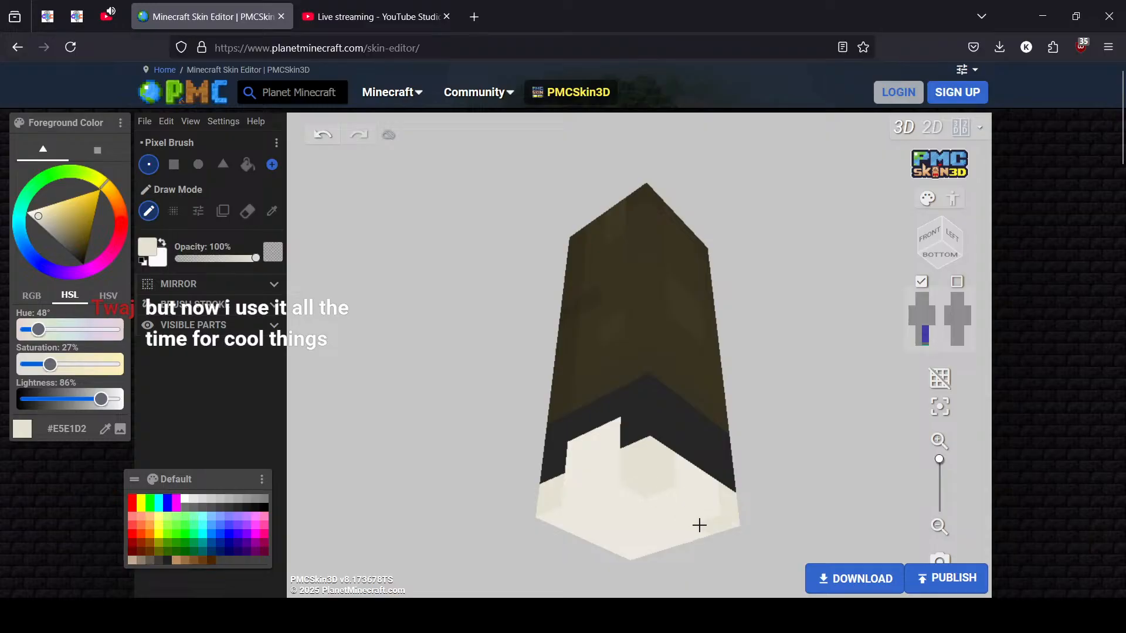
drag(459, 530, 645, 483)
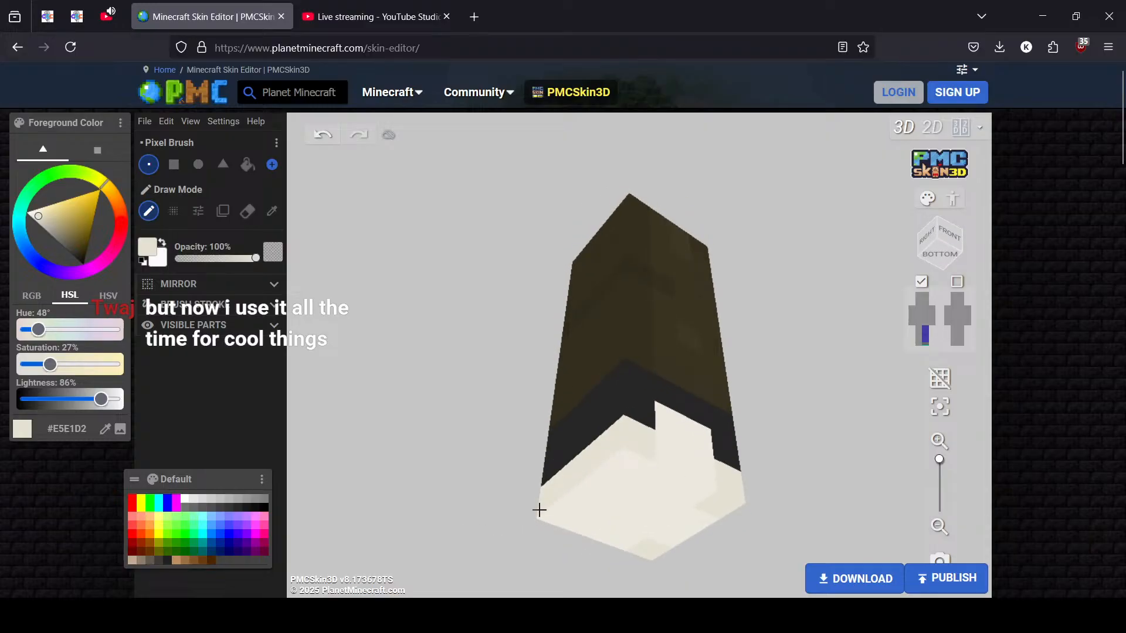
drag(455, 490, 740, 532)
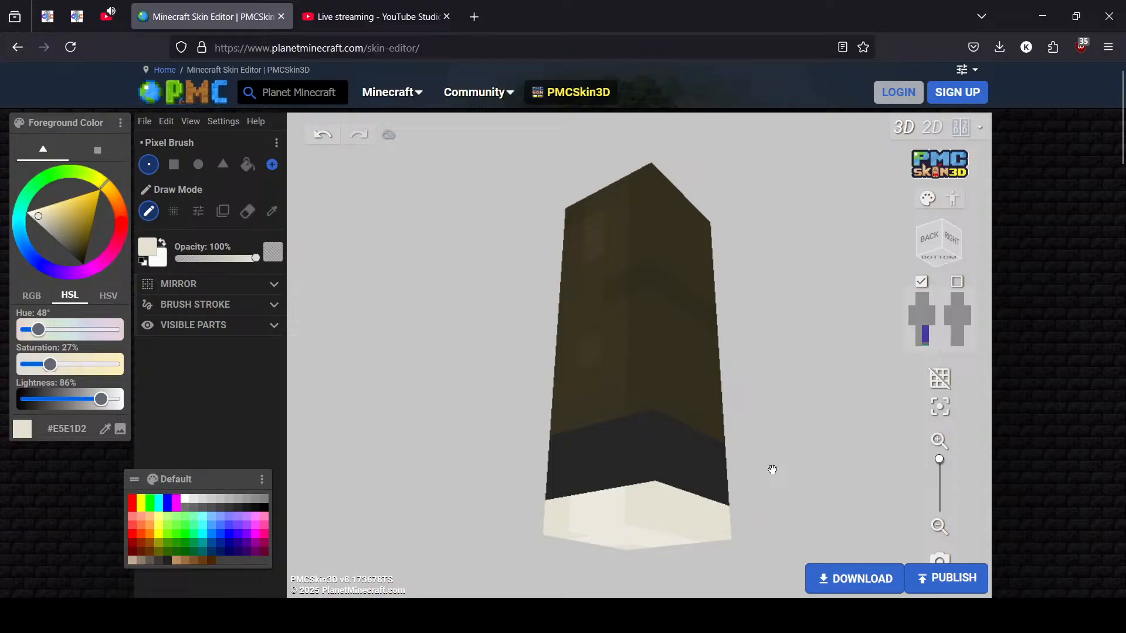
drag(770, 467, 416, 516)
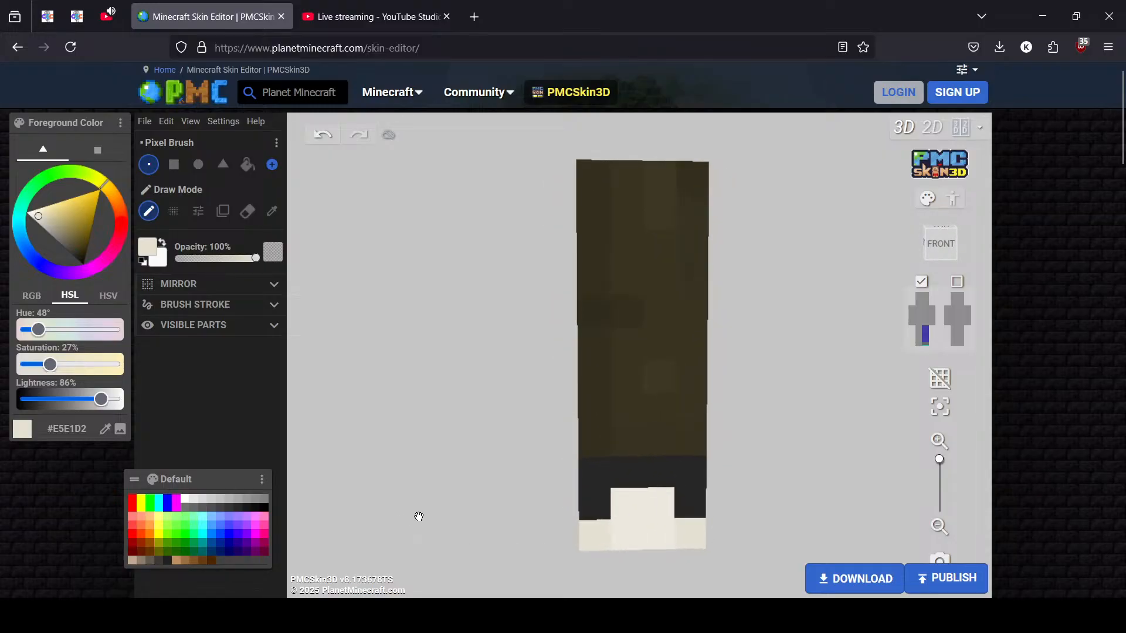
Sample the shoes' dark grey #262626 and paint a two-pixel-wide tongue above the upper front of each shoe
click(920, 336)
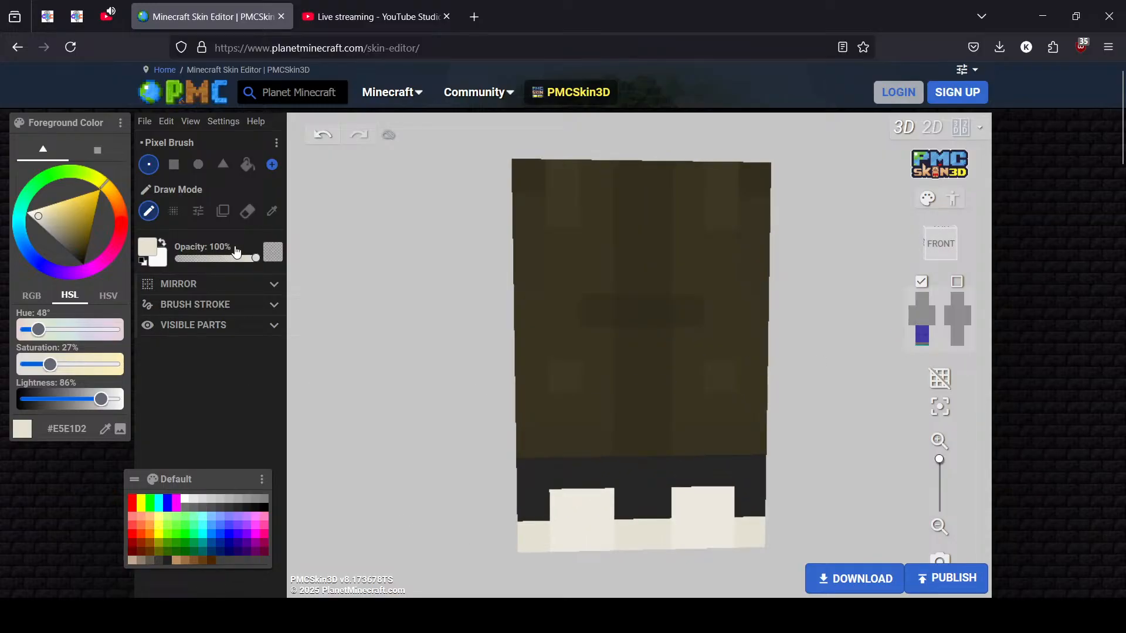
click(272, 211)
click(578, 470)
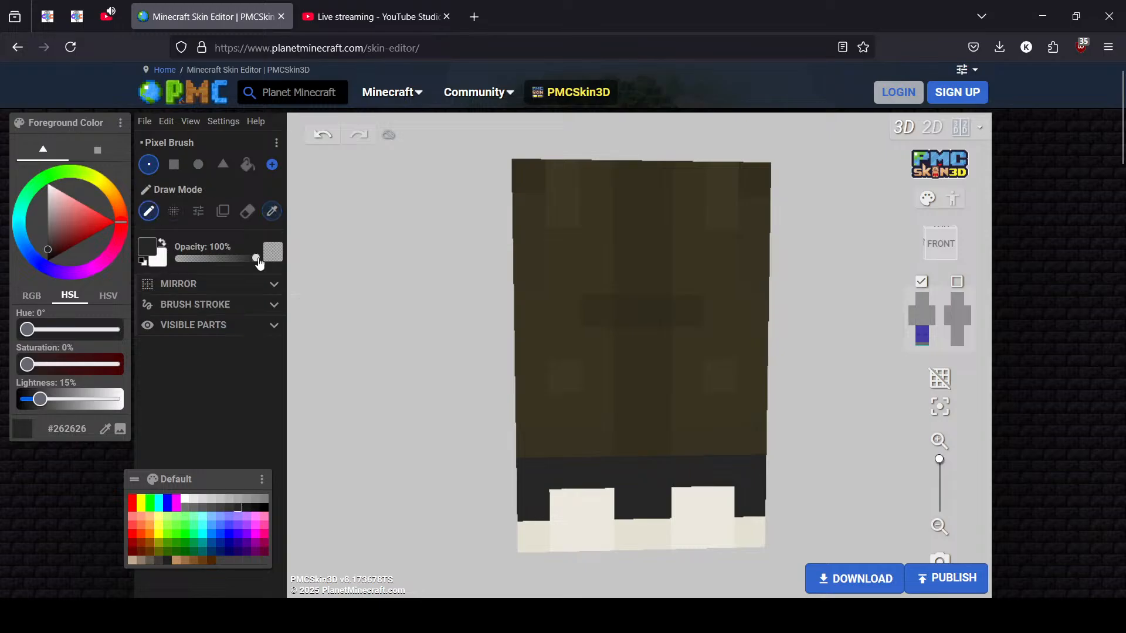
mouse_move(819, 463)
mouse_down()
mouse_move(678, 464)
mouse_move(820, 461)
mouse_up()
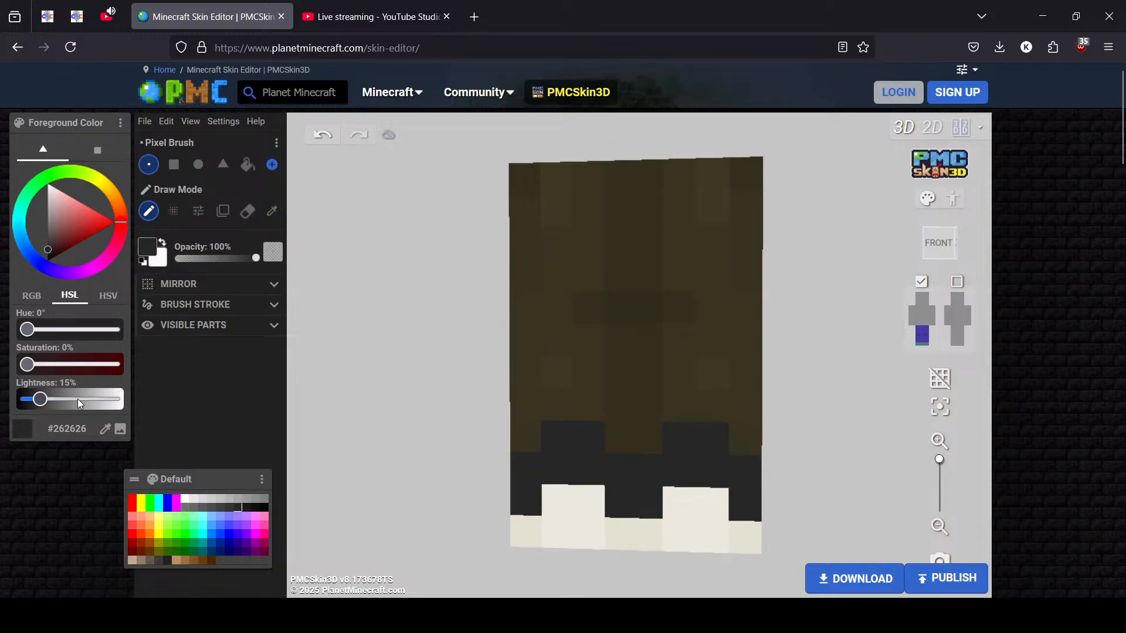
Lower the grey's lightness to 13% (#212121) and shade the tongues, front edges and upper row around the sides and backs of both shoes
drag(39, 401, 38, 401)
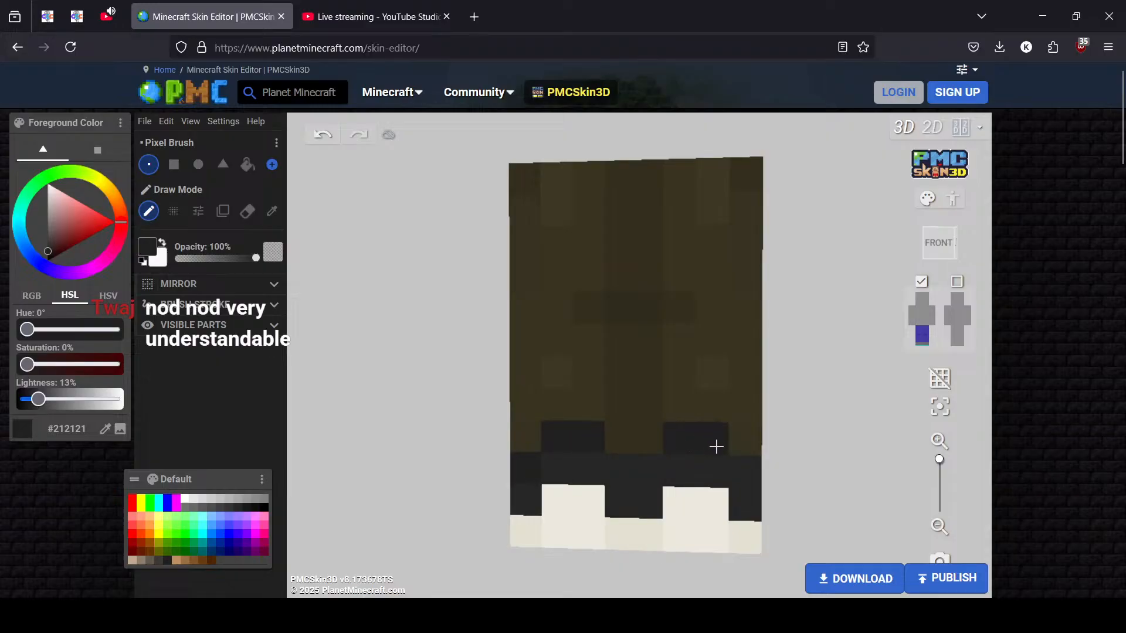
drag(817, 492, 654, 488)
drag(805, 478, 575, 473)
drag(782, 472, 540, 478)
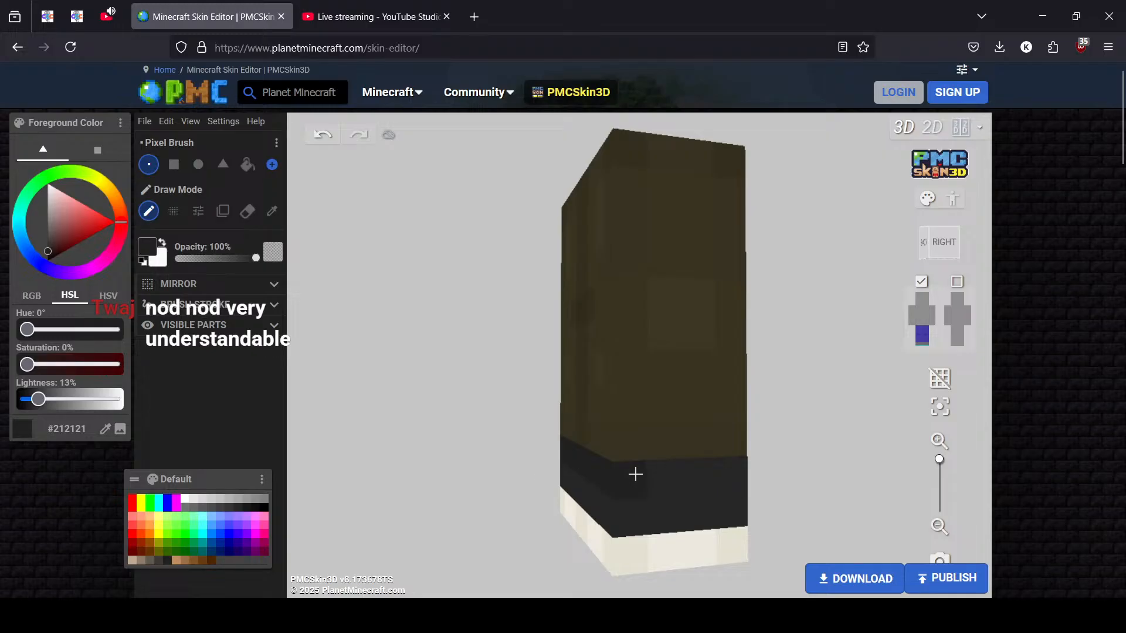
drag(774, 475, 538, 484)
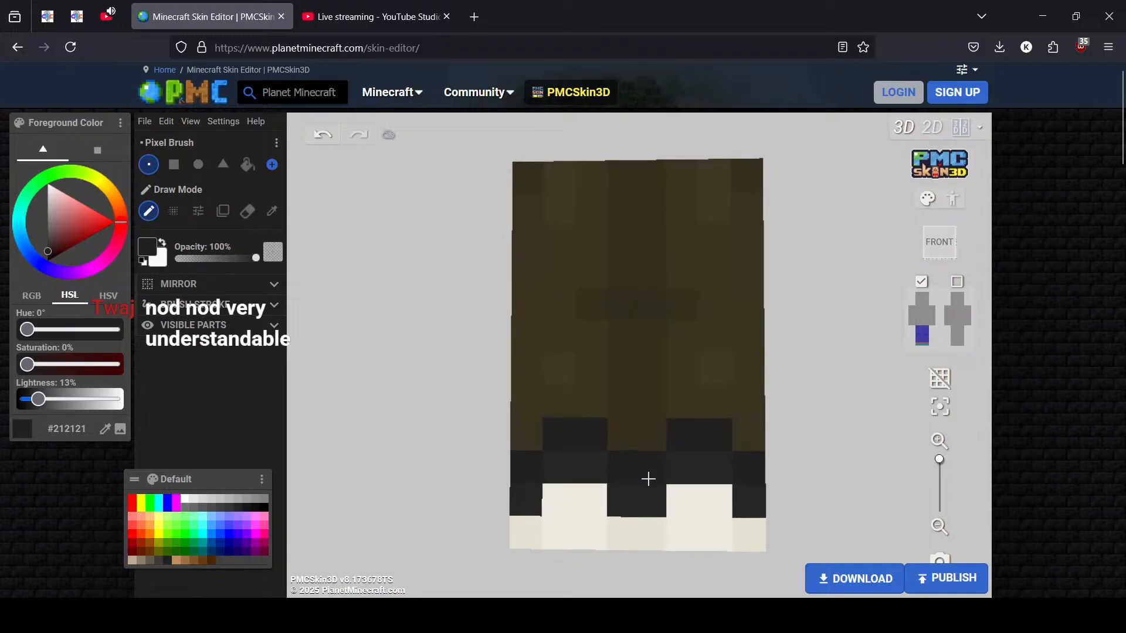
Set the grey's lightness to 11% (#1C1C1C) and darken the inner pixels of the shoes' upper row on the front and back
drag(36, 402, 38, 403)
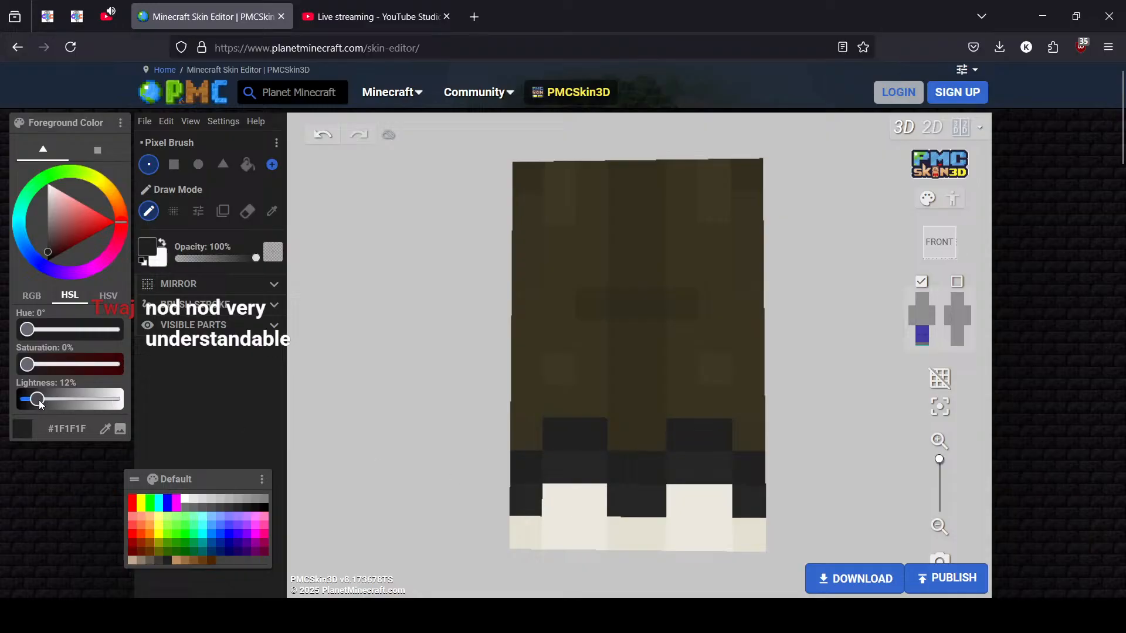
drag(39, 403, 37, 402)
click(592, 491)
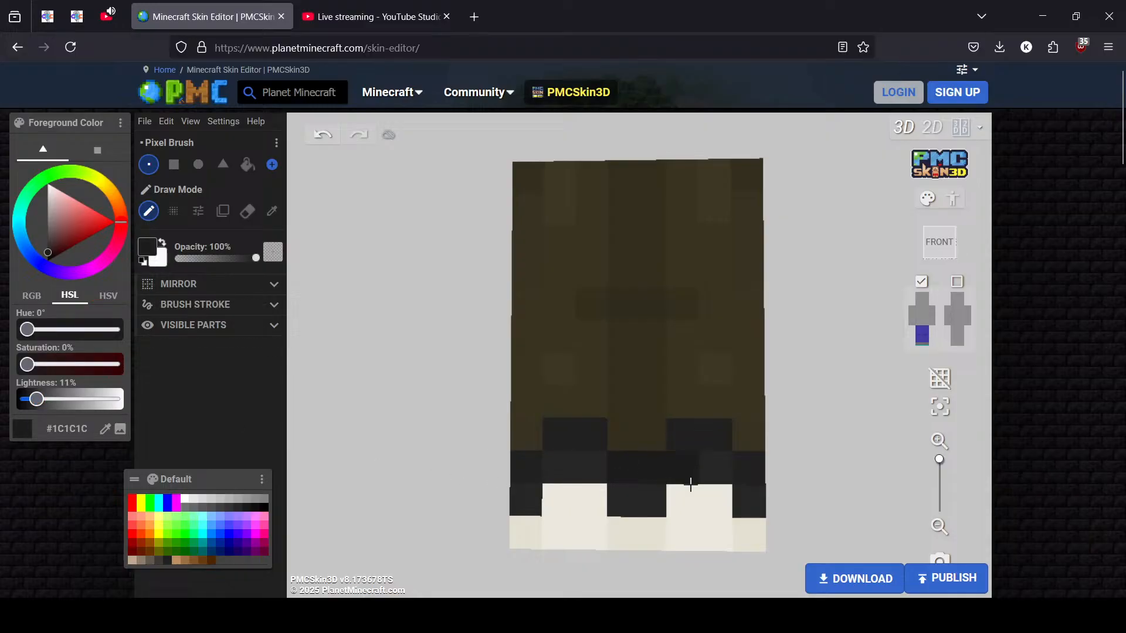
right_drag(688, 483, 531, 519)
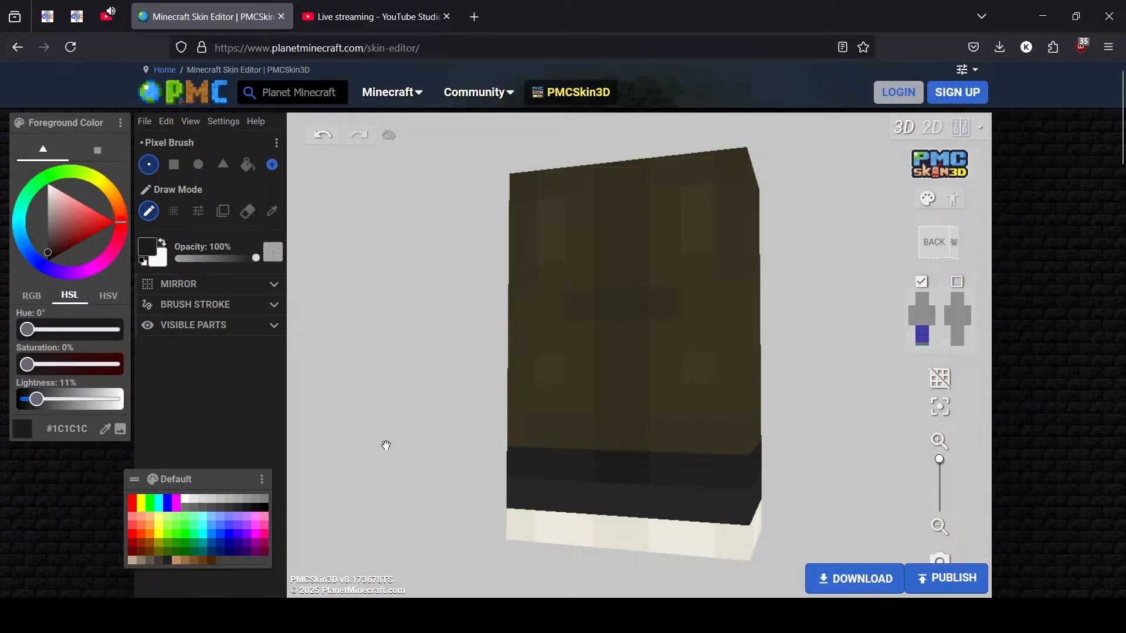
Sample #212121 from the back of the shoes and shade the inner pixels of the lower dark row there
click(271, 211)
click(589, 467)
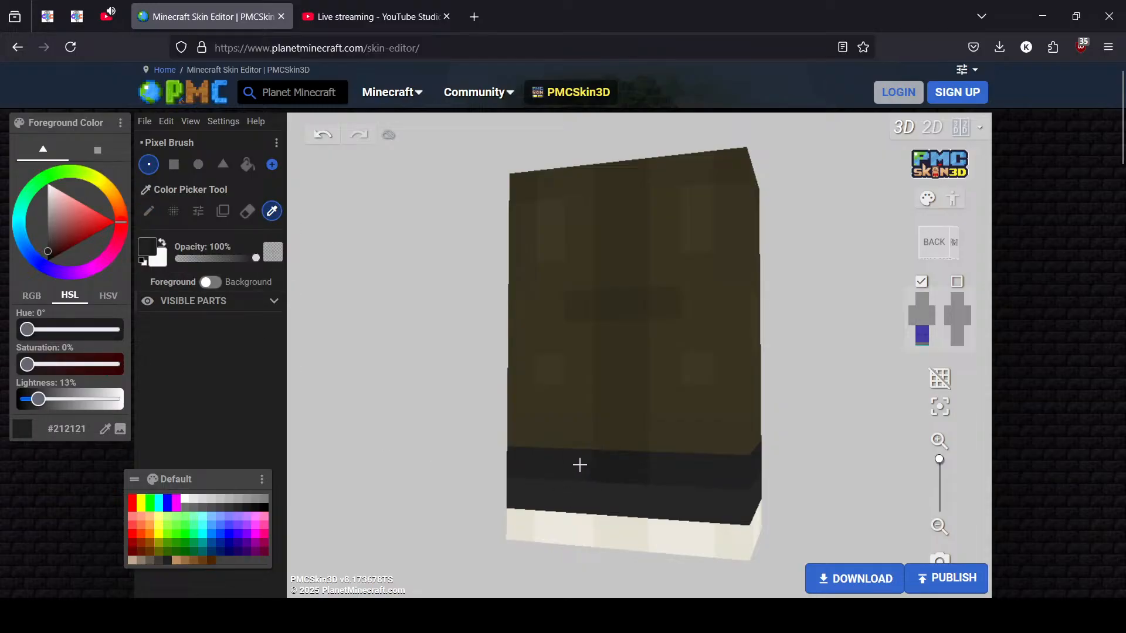
click(149, 211)
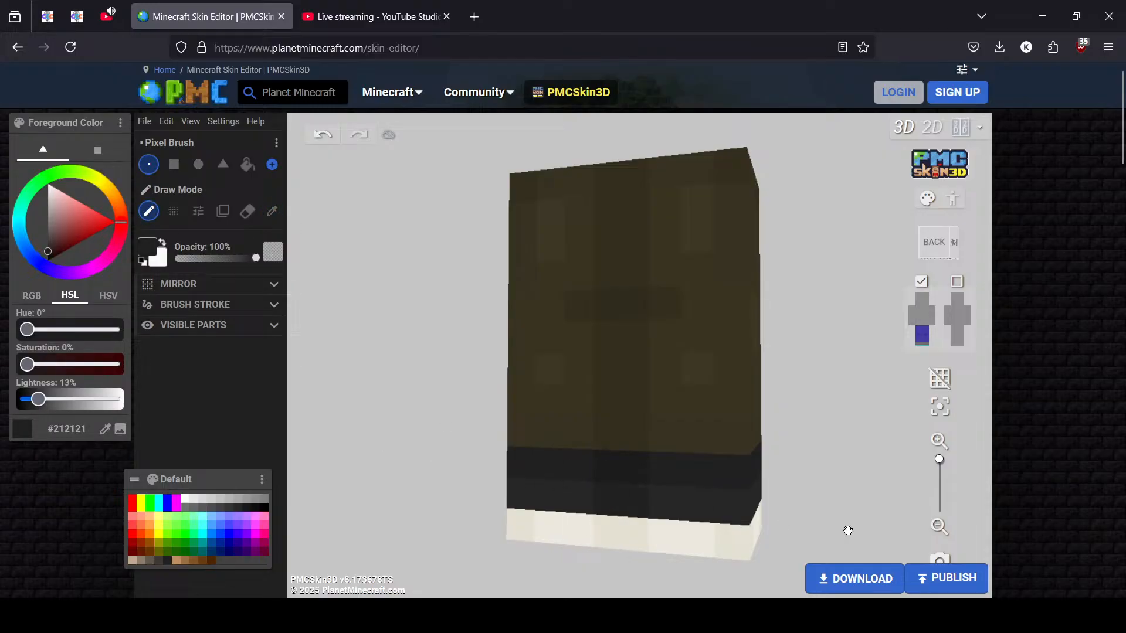
drag(847, 531, 492, 522)
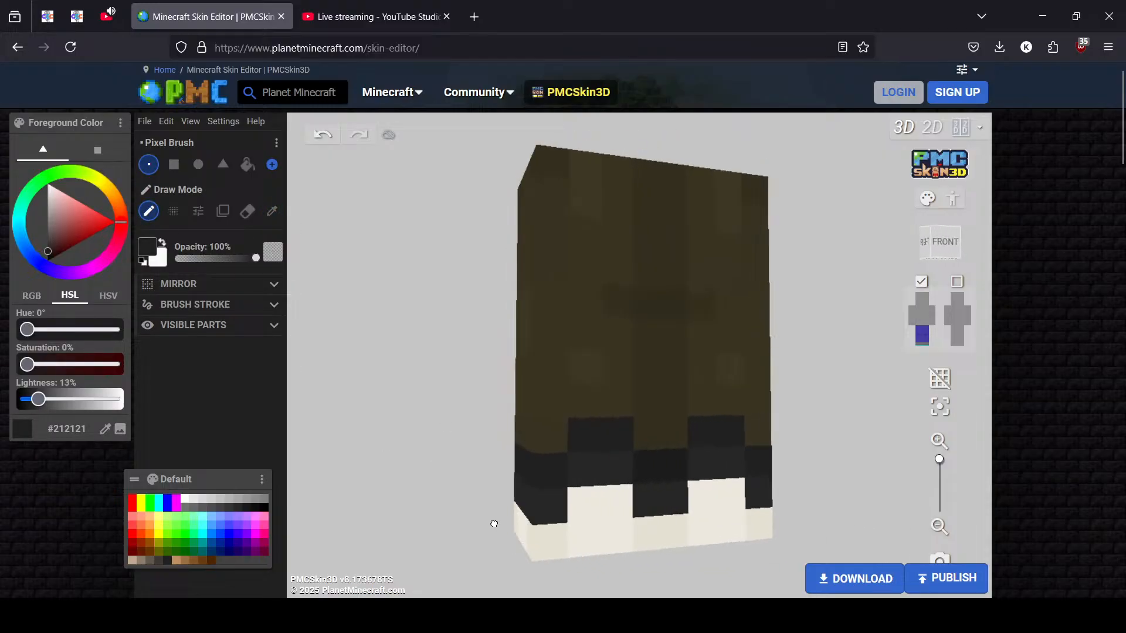
Sample #1C1C1C from the right shoe's inner front edge and paint the upper dark row on the inner sides of both shoes
click(927, 335)
drag(800, 510, 679, 511)
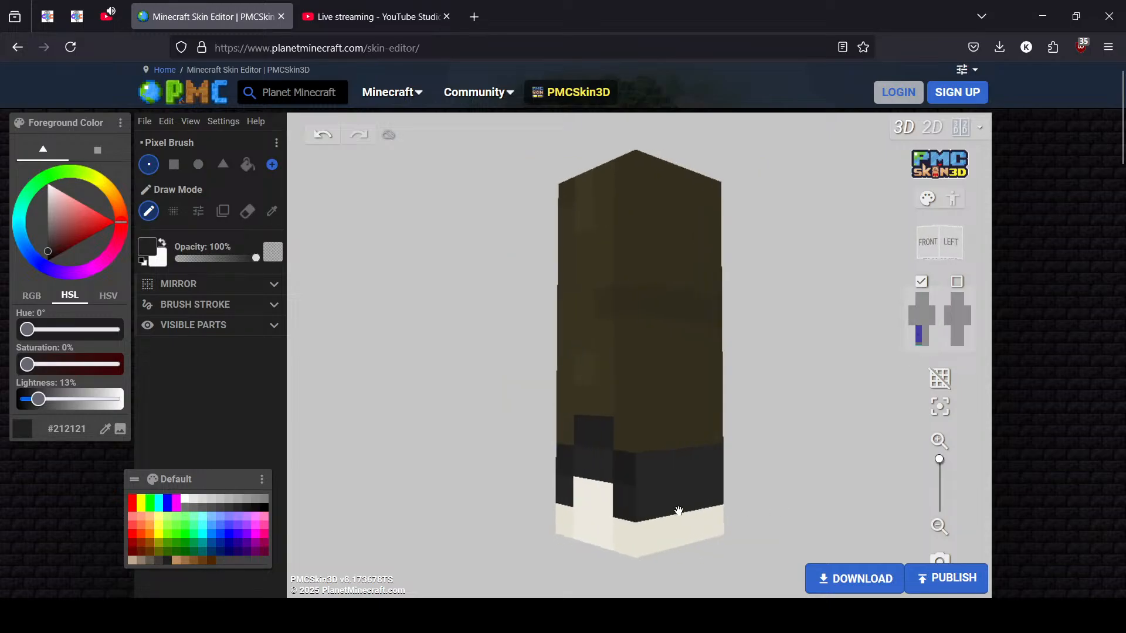
click(271, 210)
click(621, 462)
click(149, 210)
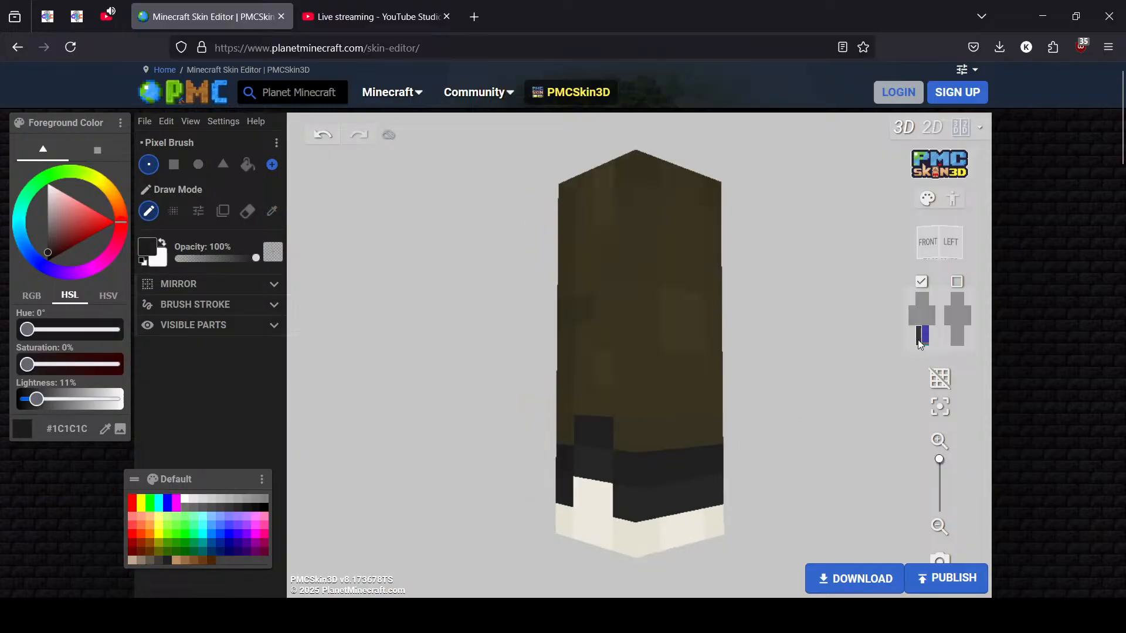
drag(467, 470, 636, 469)
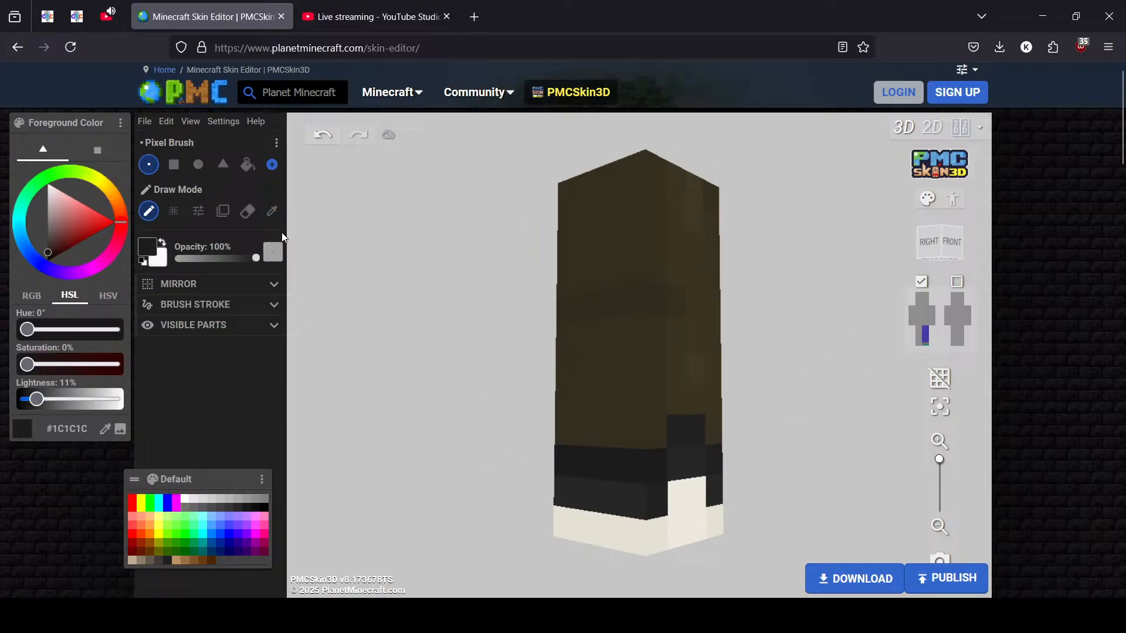
Sample #212121 from the left shoe's front edge, paint the lower dark row on the inner sides, and show both legs again
click(271, 210)
click(652, 505)
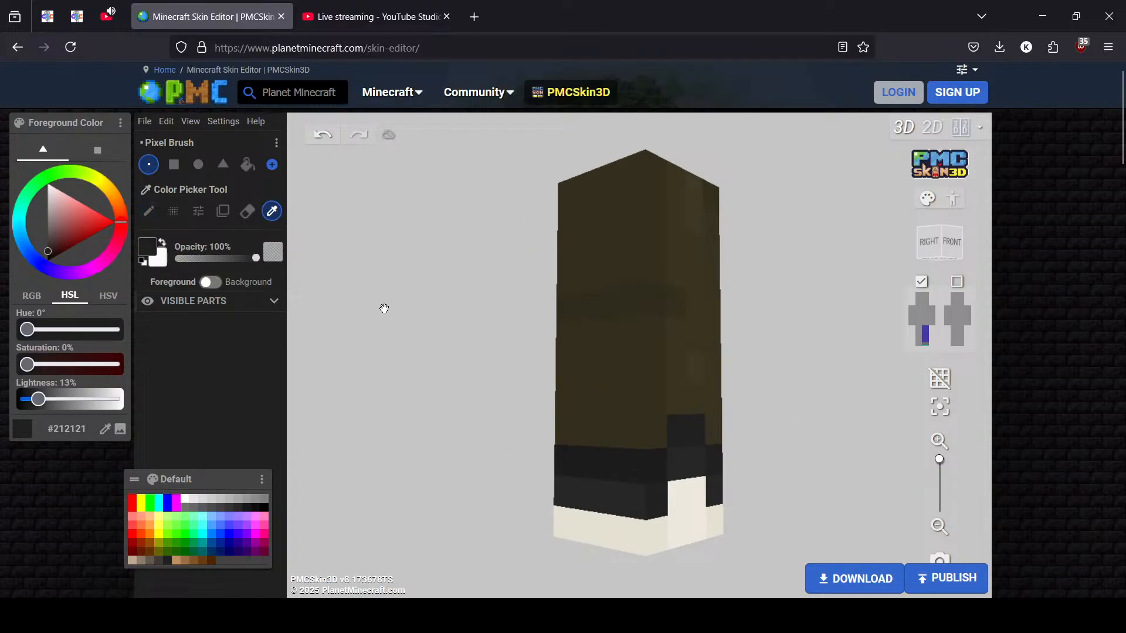
click(150, 210)
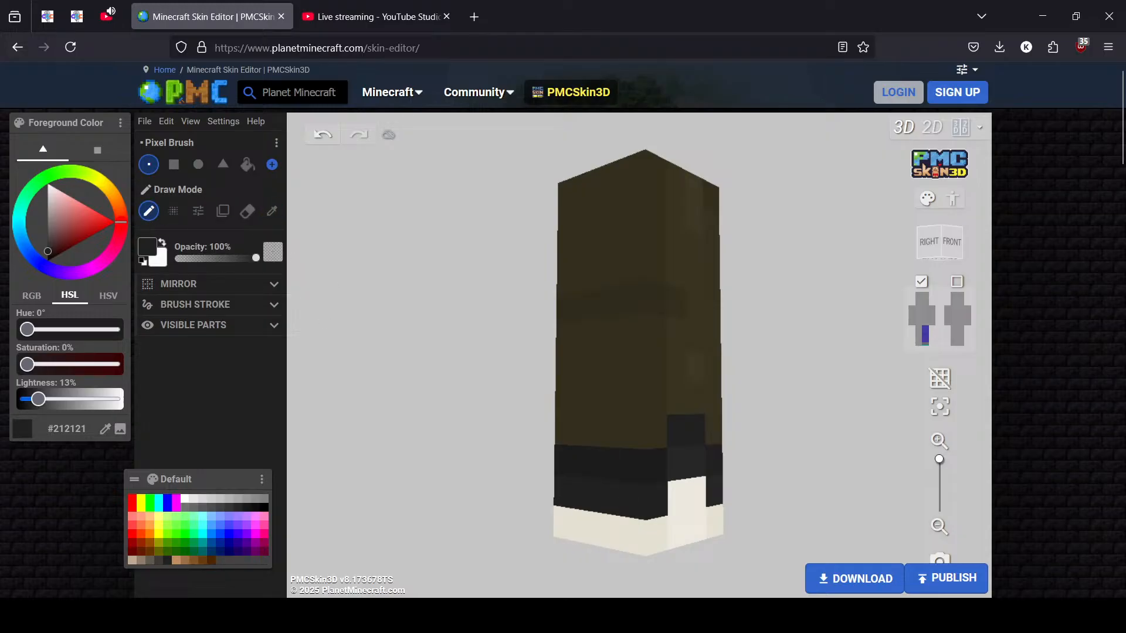
drag(406, 437, 788, 314)
drag(903, 328, 780, 393)
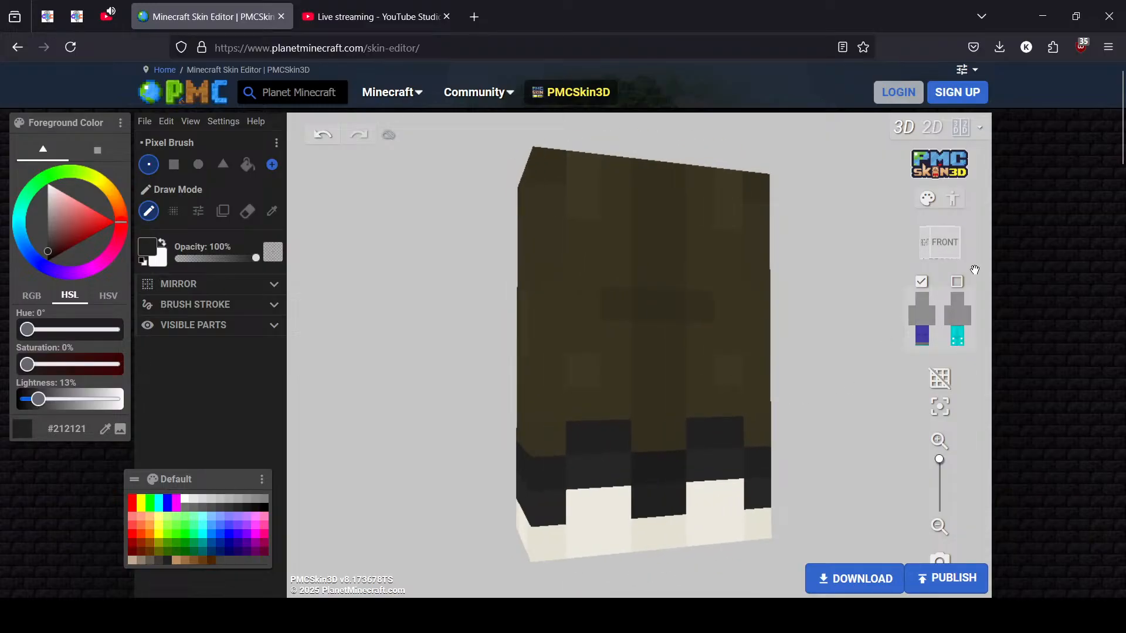
Show the outer layer, sample #ECE9DF from the shoe, set lightness to 94% (#F4F2EC), and paint a highlight on each toe cap's inner pixel
click(955, 283)
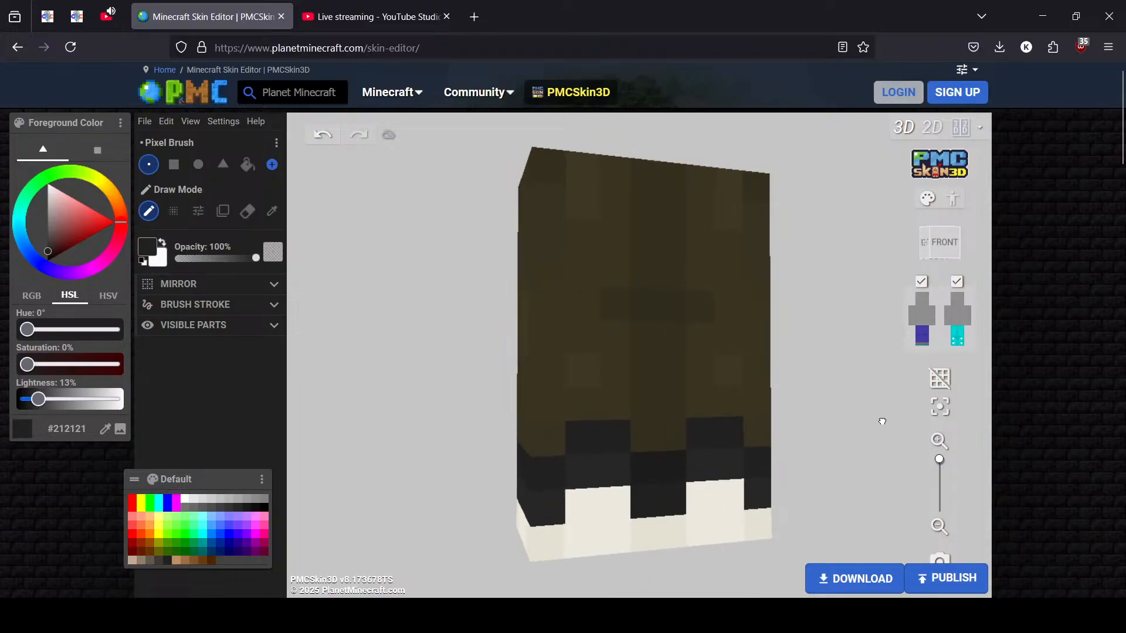
click(272, 211)
click(563, 504)
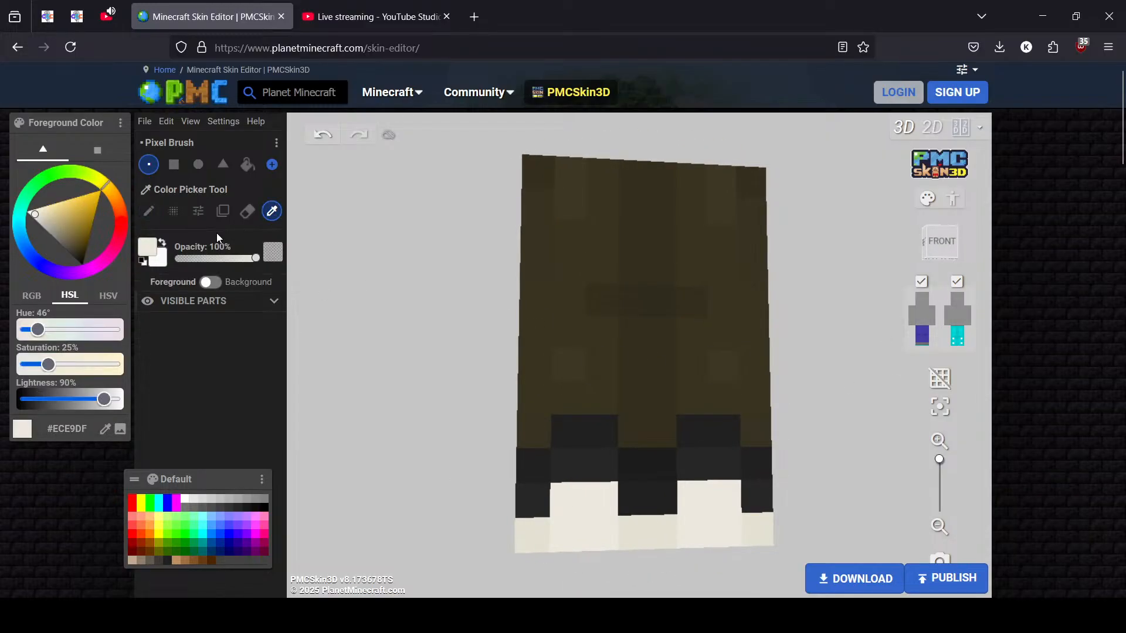
click(150, 212)
drag(106, 403, 108, 400)
click(571, 509)
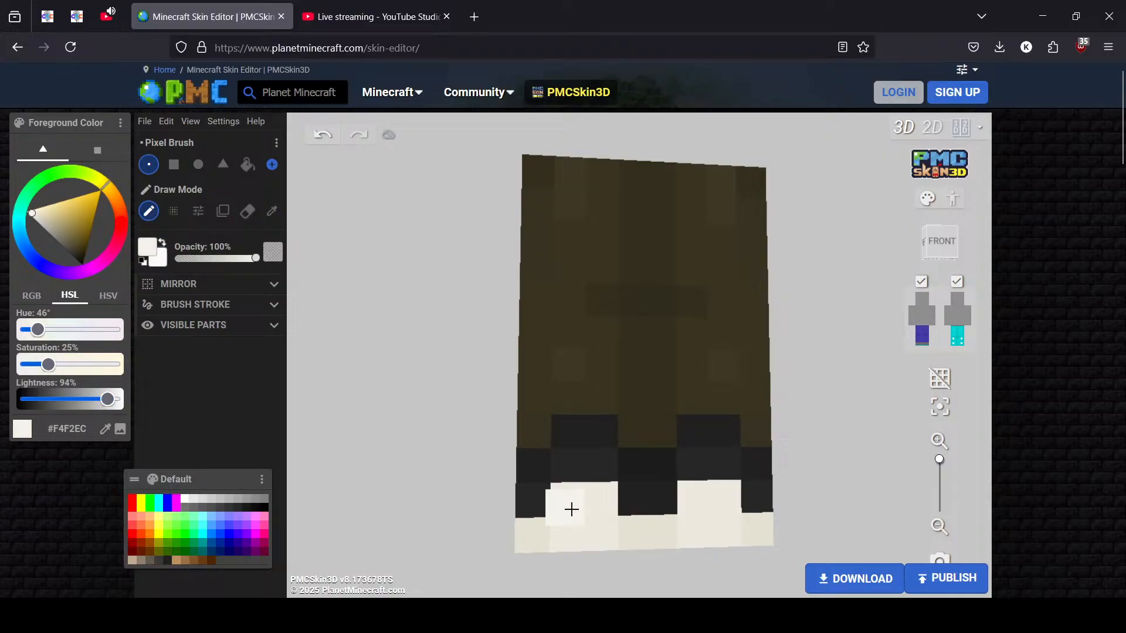
click(593, 506)
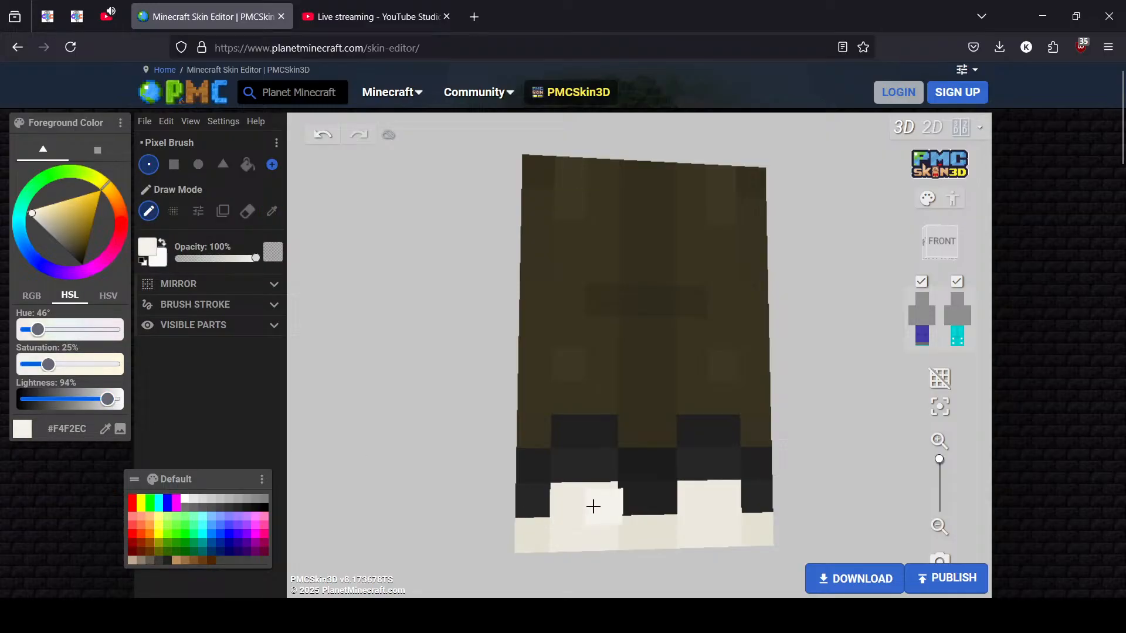
click(683, 506)
drag(832, 503, 813, 493)
Sample #ECE9DF from the sole's front and paint the remaining toe cap and sole front pixels on the outer layer
click(272, 211)
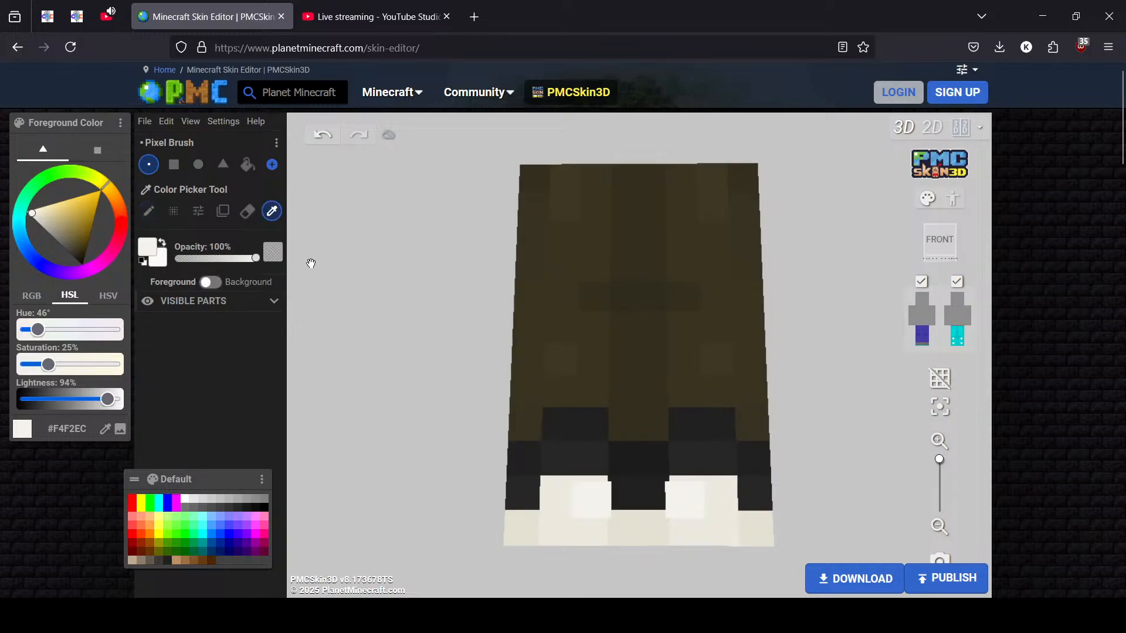
click(559, 537)
click(149, 211)
click(545, 505)
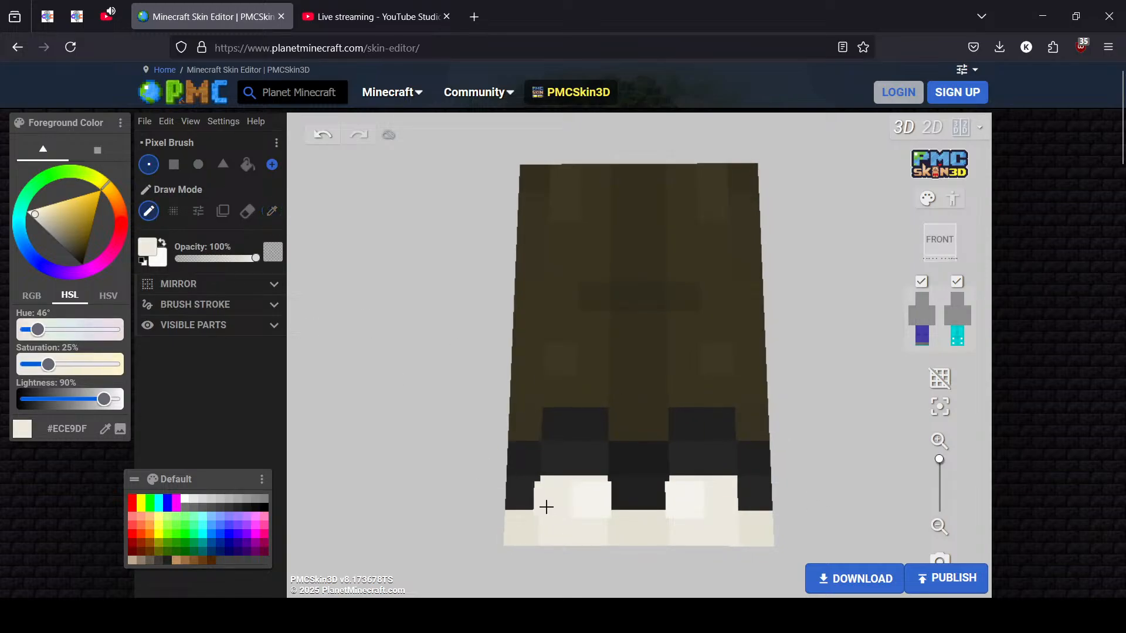
drag(551, 537, 593, 542)
mouse_move(726, 542)
mouse_down()
mouse_move(703, 540)
mouse_move(720, 510)
mouse_up()
Cover the lighter pixels on the undersides of both soles with #ECE9DF on the outer layer
drag(825, 514, 719, 364)
drag(702, 427, 736, 442)
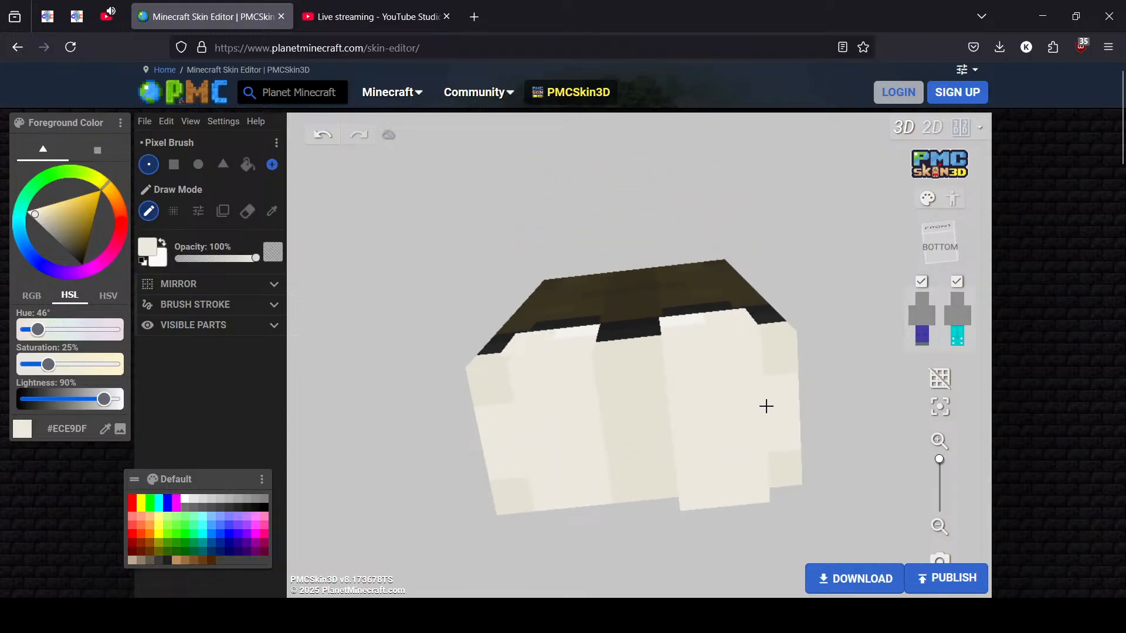
drag(766, 406, 727, 437)
mouse_move(569, 398)
mouse_down()
mouse_move(591, 493)
mouse_move(542, 400)
mouse_move(470, 467)
mouse_up()
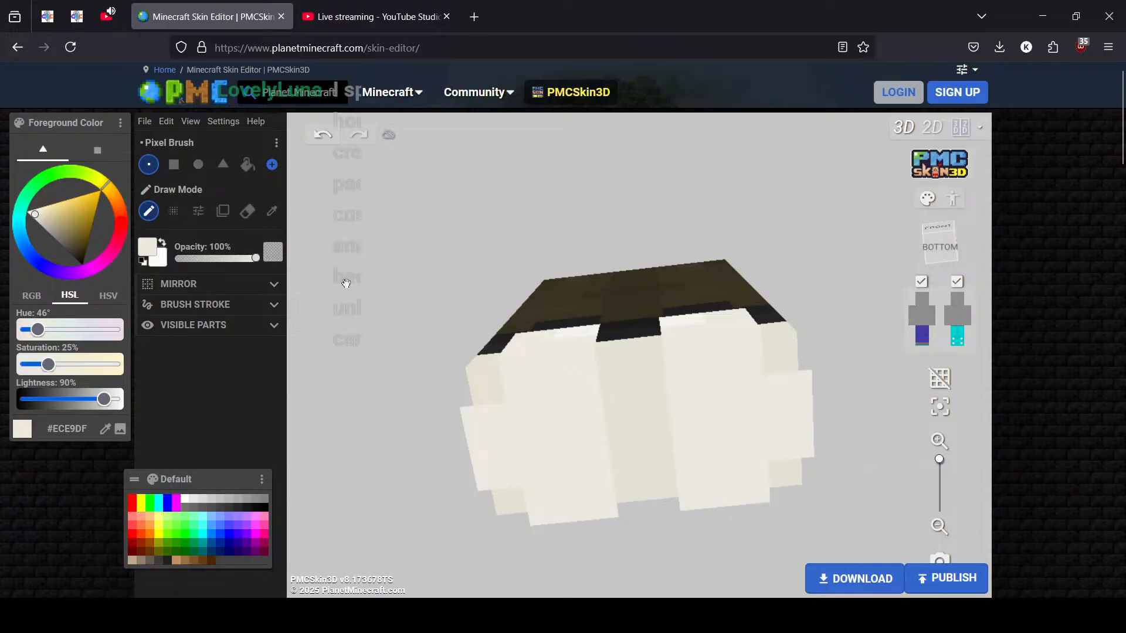
Sample #E5E1D2 from between the soles and paint the darker inner and corner sole pixels on the outer layer
click(272, 211)
click(620, 420)
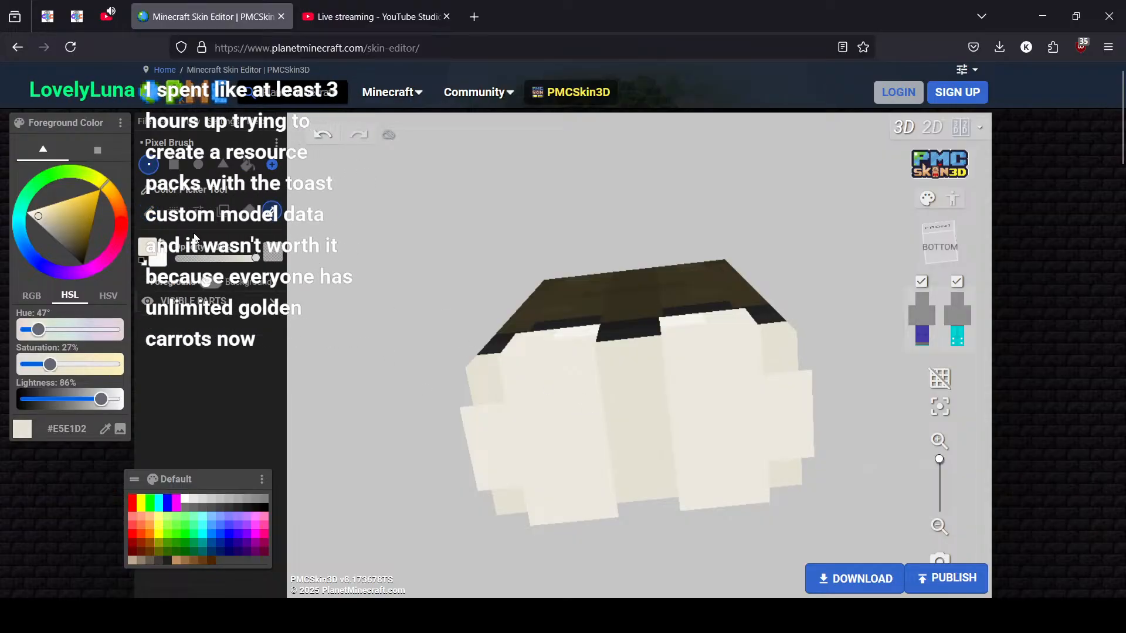
click(149, 210)
drag(455, 375, 416, 442)
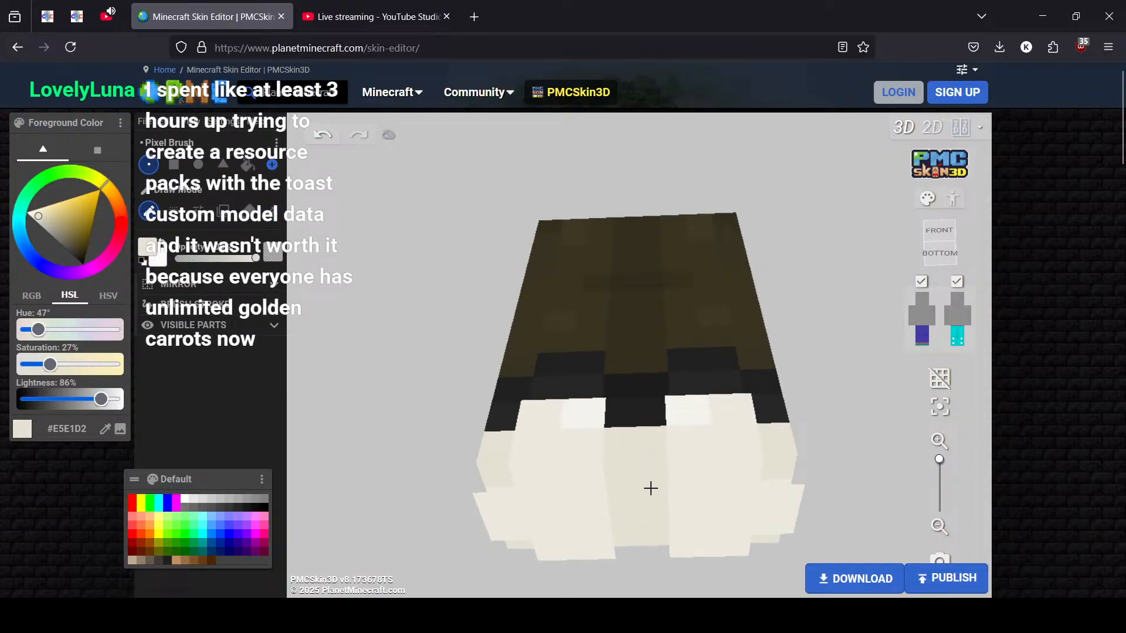
click(651, 554)
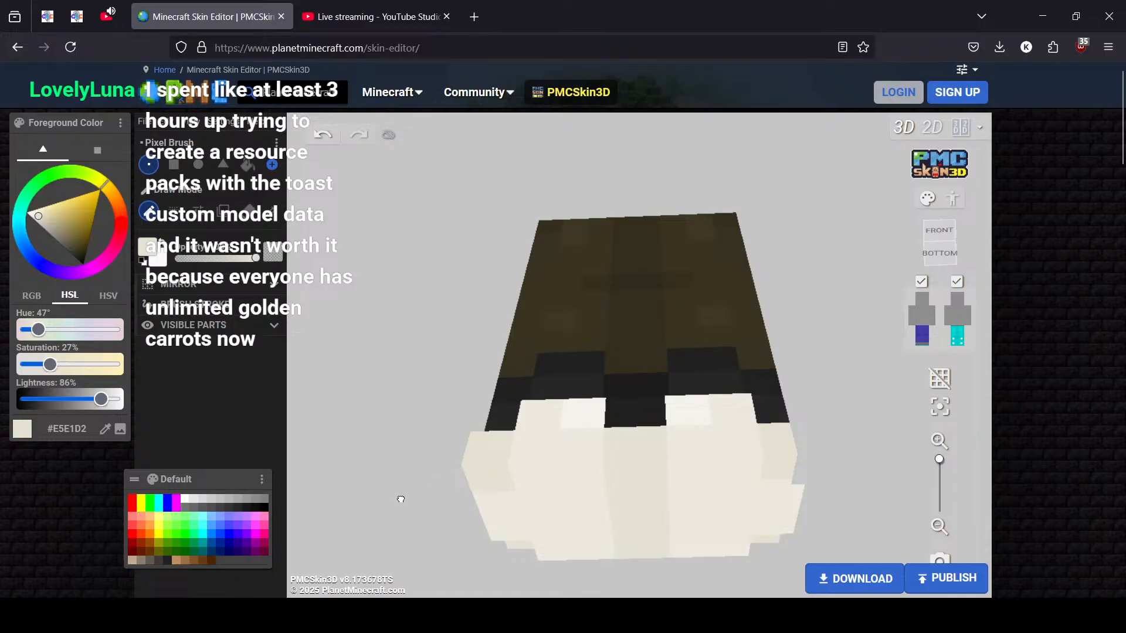
drag(485, 472, 469, 389)
Continue the #E5E1D2 shading over the darker sole pixels on the outer sides and back of the shoes
drag(799, 324, 620, 508)
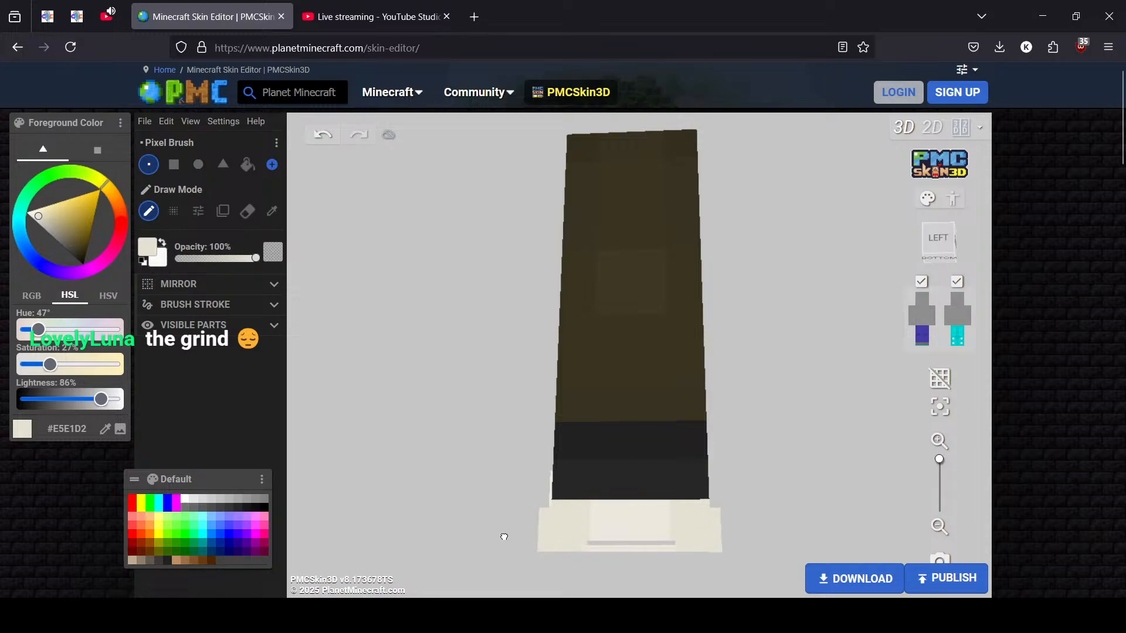
mouse_move(502, 533)
mouse_down()
mouse_move(502, 478)
mouse_move(334, 522)
mouse_move(490, 517)
mouse_up()
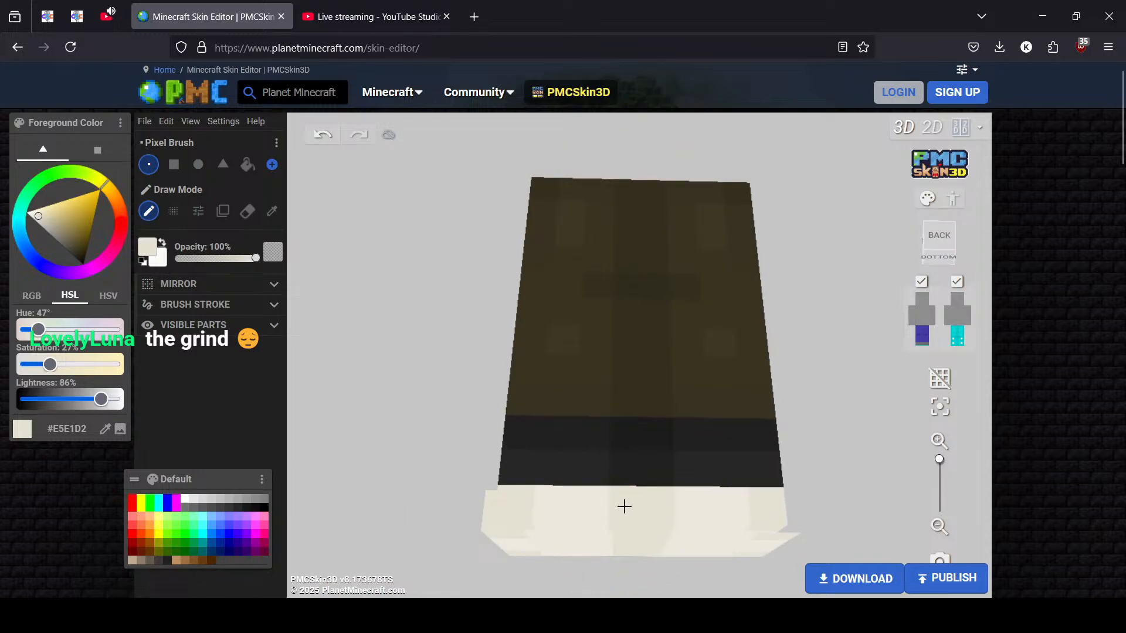
drag(774, 501, 578, 533)
drag(794, 530, 328, 273)
Sample #ECE9DF from the sole's side and fill the lighter middle sole pixels on the outer sides and back
click(272, 212)
click(560, 509)
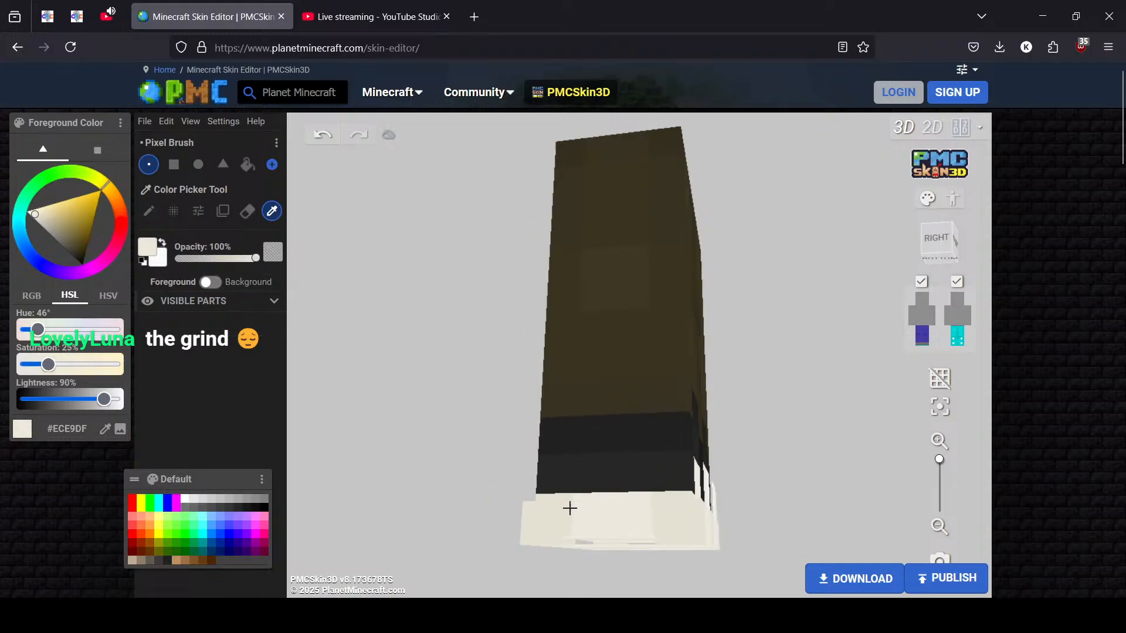
click(152, 211)
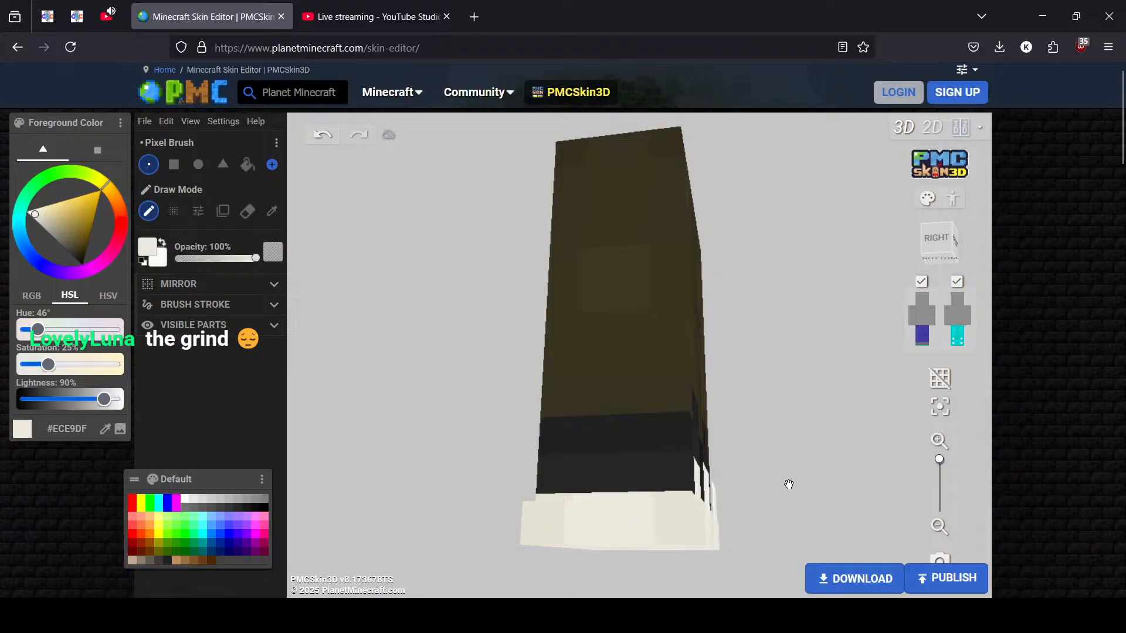
drag(786, 483, 550, 469)
drag(643, 489, 555, 530)
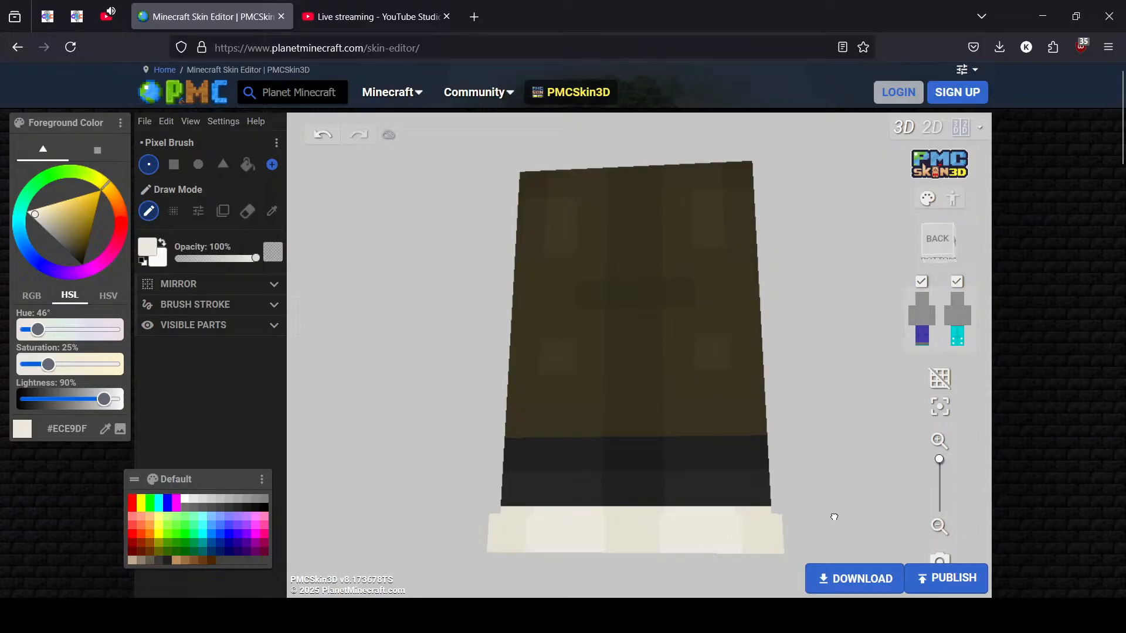
drag(834, 517, 352, 516)
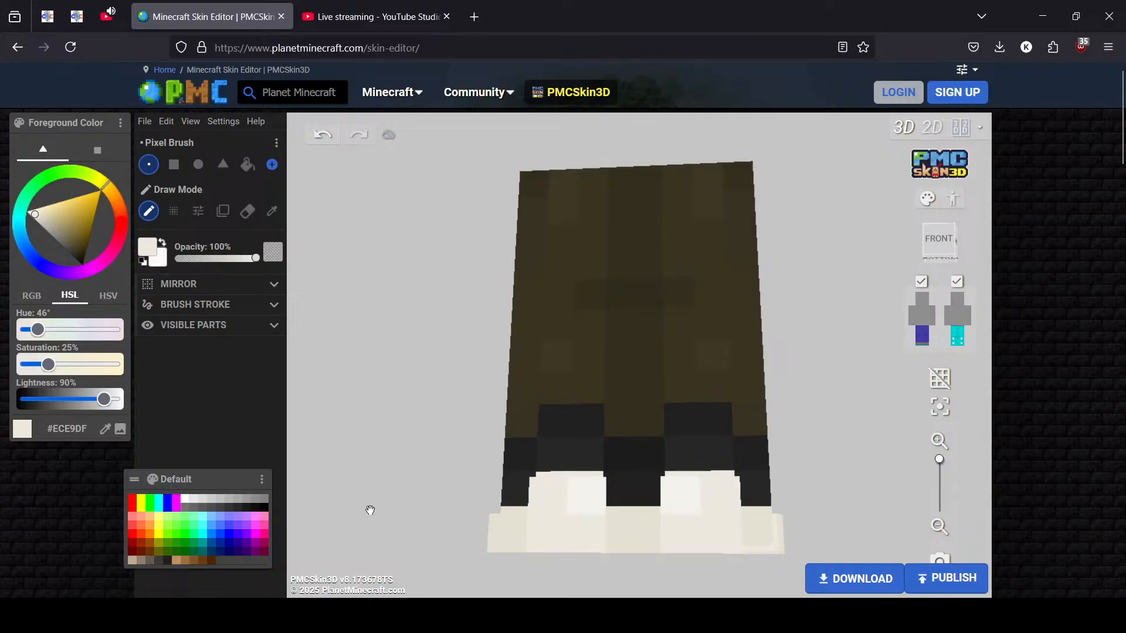
Sample #E5E1D2 from the sole's front corner and fill the remaining corner gap on the outer layer
click(271, 211)
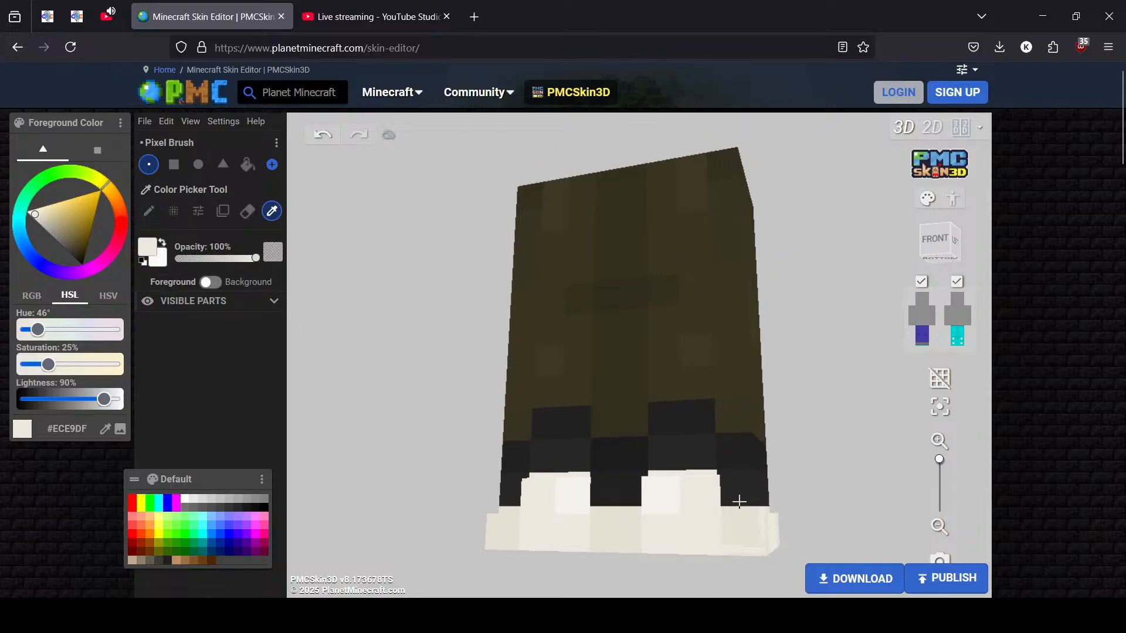
click(738, 532)
key(b)
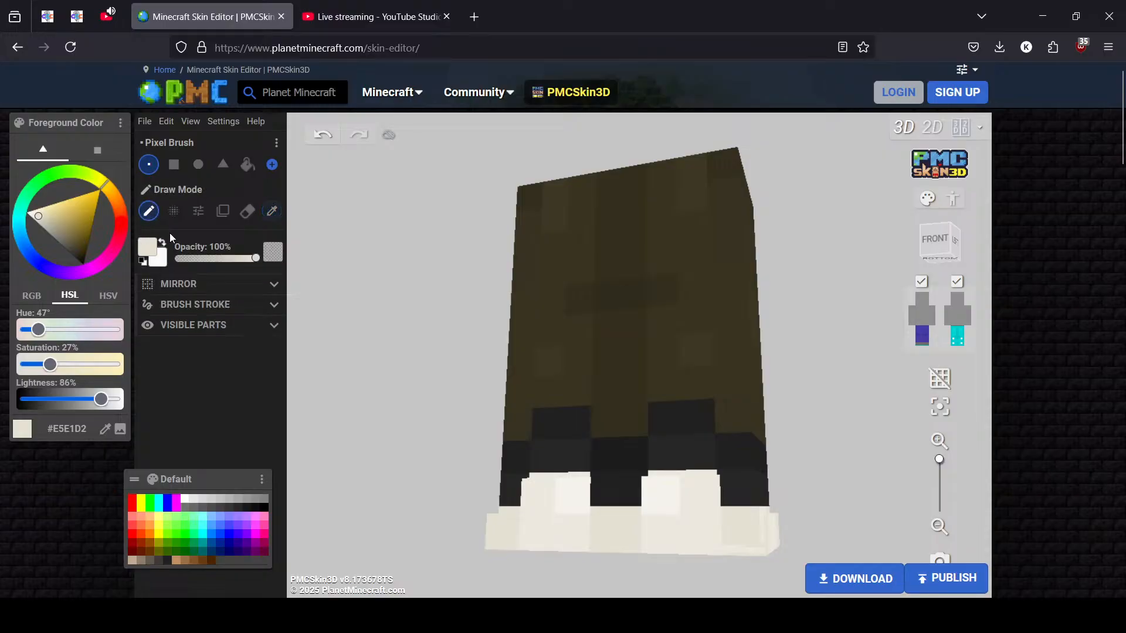
mouse_move(867, 535)
mouse_down()
mouse_move(716, 539)
mouse_move(533, 447)
mouse_move(589, 431)
mouse_move(892, 495)
mouse_move(850, 516)
mouse_move(850, 532)
mouse_up()
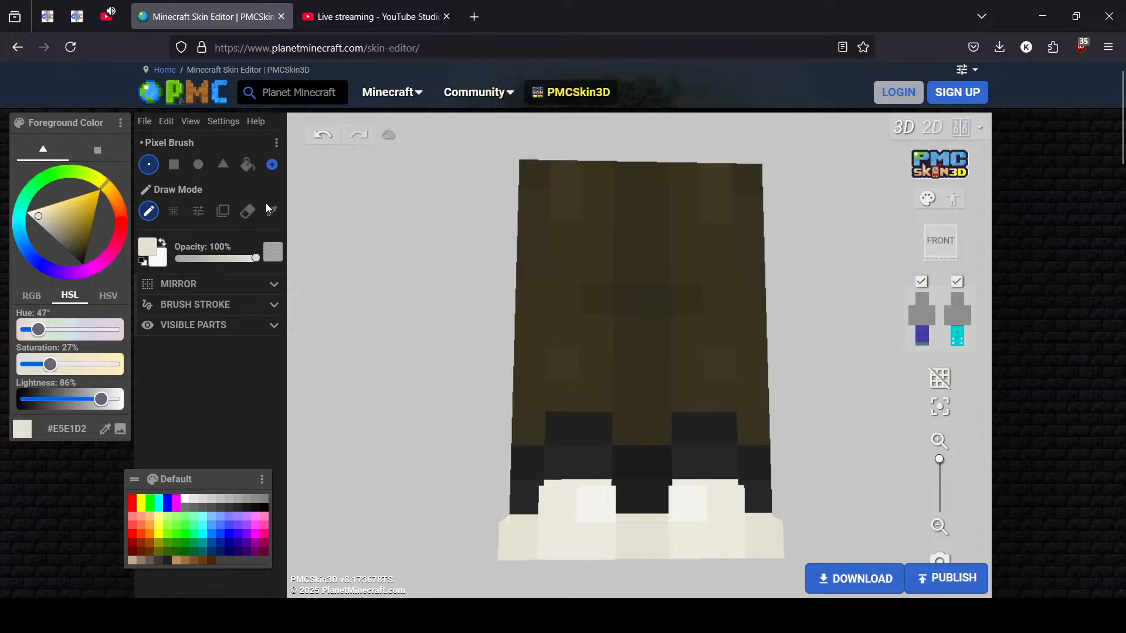
Sample #212121 from the shoe tongue and paint the tongues and upper dark row on the front and left side of the outer layer
click(269, 210)
click(552, 431)
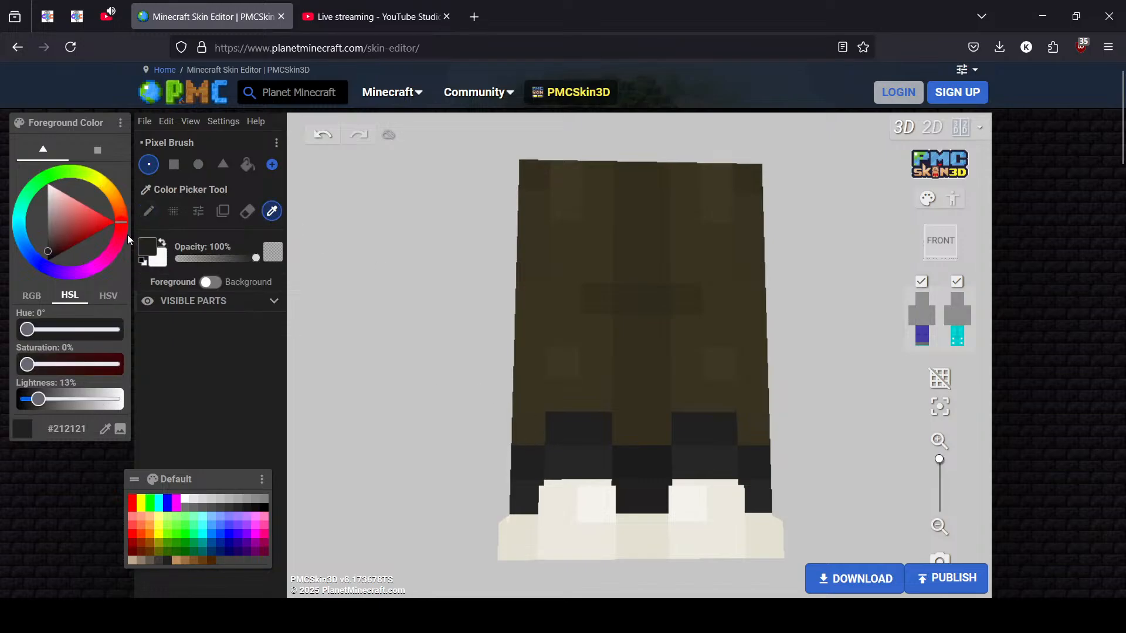
click(148, 211)
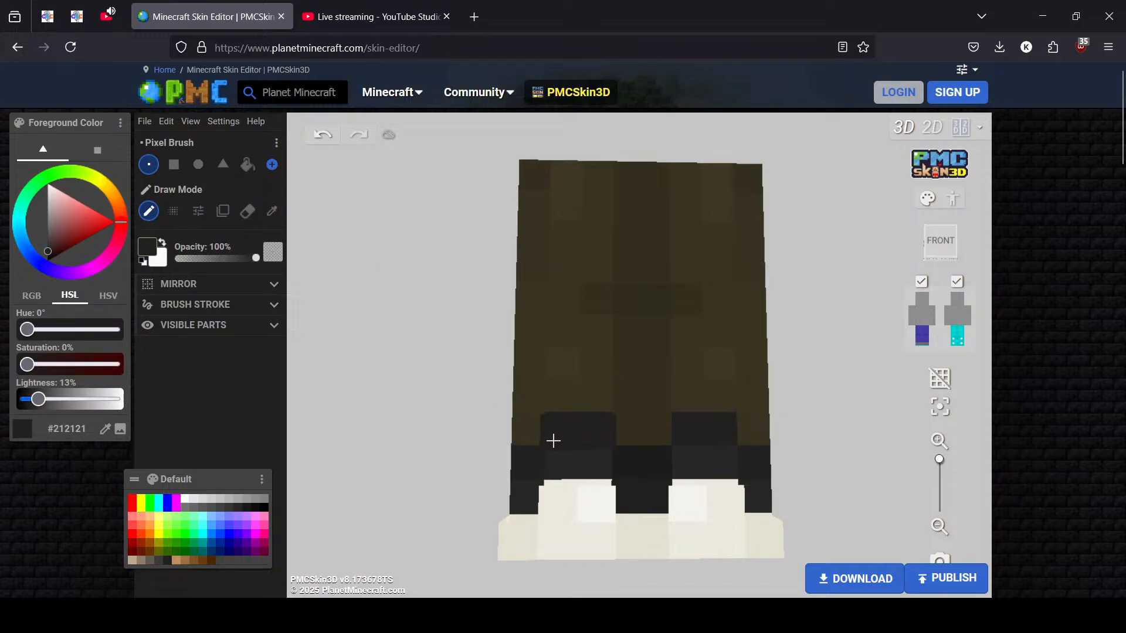
drag(553, 440, 520, 473)
mouse_move(693, 431)
mouse_down()
mouse_move(711, 429)
mouse_move(779, 469)
mouse_move(603, 467)
mouse_up()
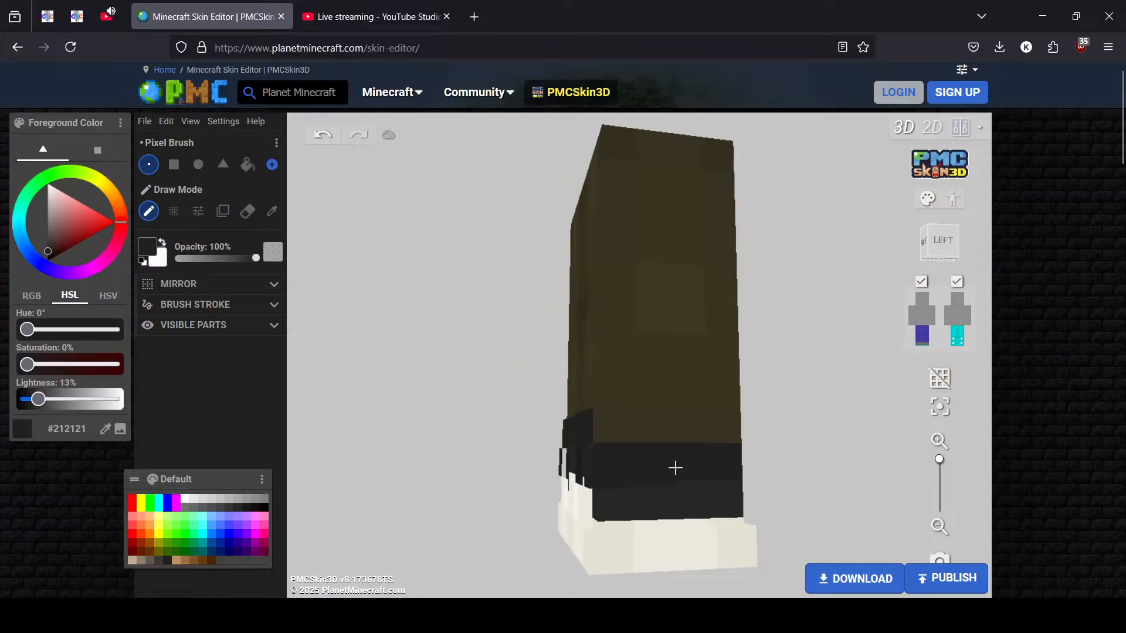
Extend the #212121 upper dark row around the back and right side of the shoes on the outer layer
drag(750, 467, 540, 469)
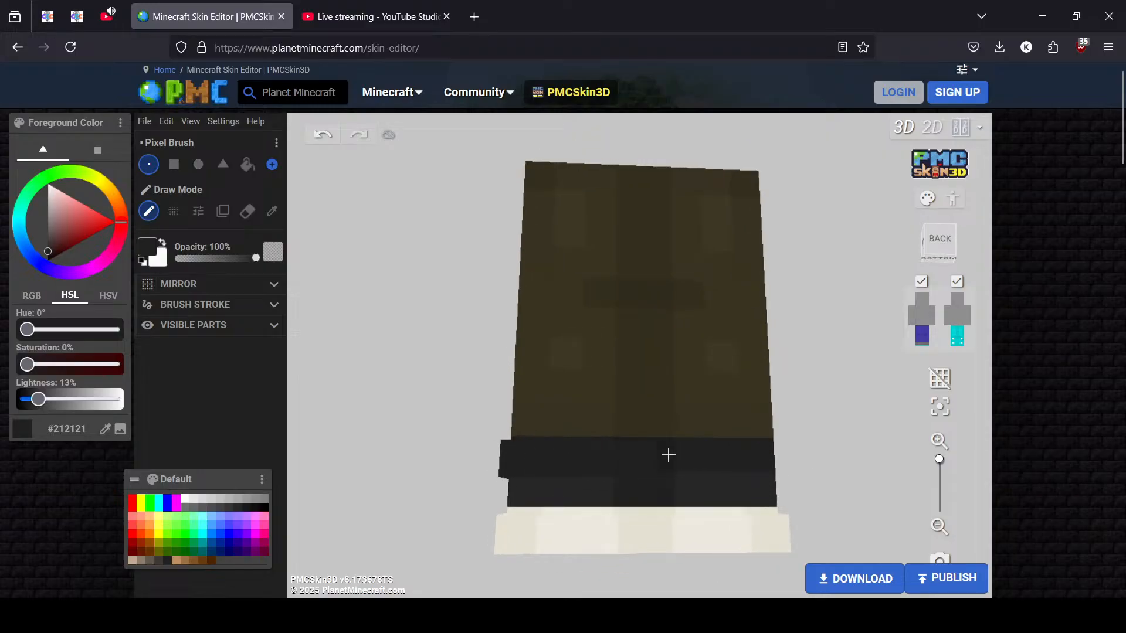
drag(704, 456, 560, 466)
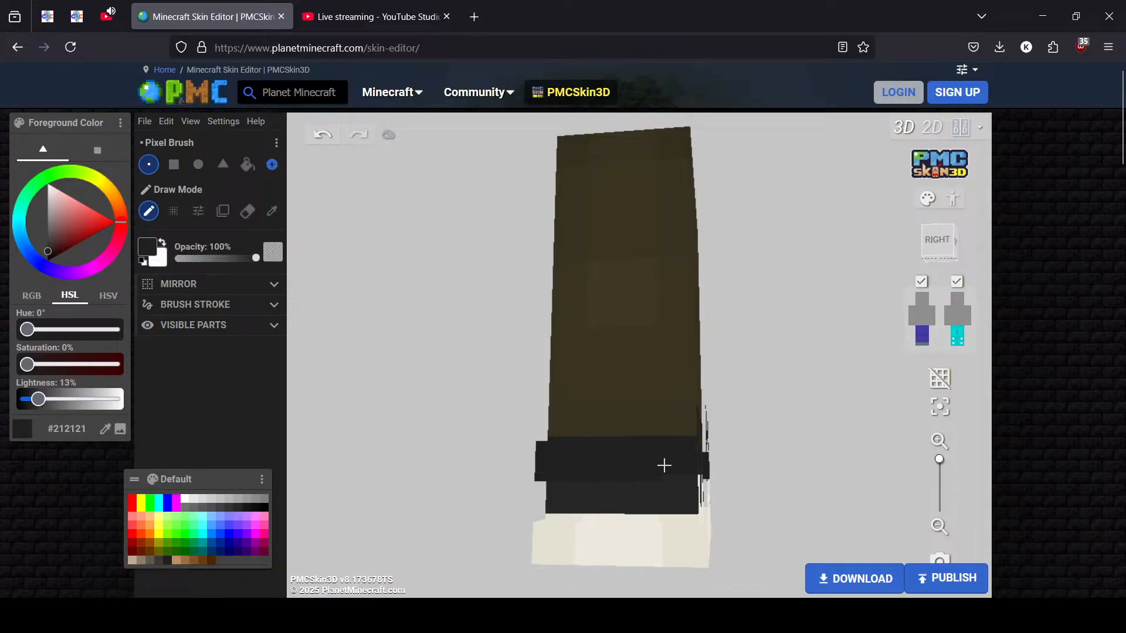
drag(663, 465, 379, 348)
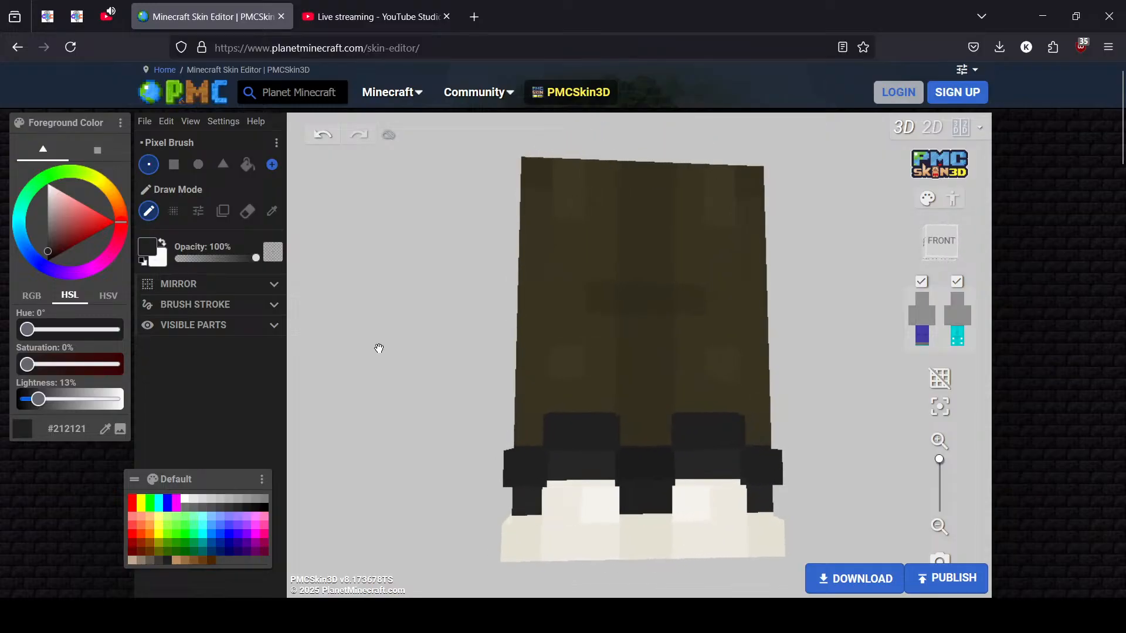
Sample #1C1C1C from the inner front edge of the shoes and paint the inner upper-row pixels on the outer layer
click(272, 211)
click(630, 459)
click(146, 213)
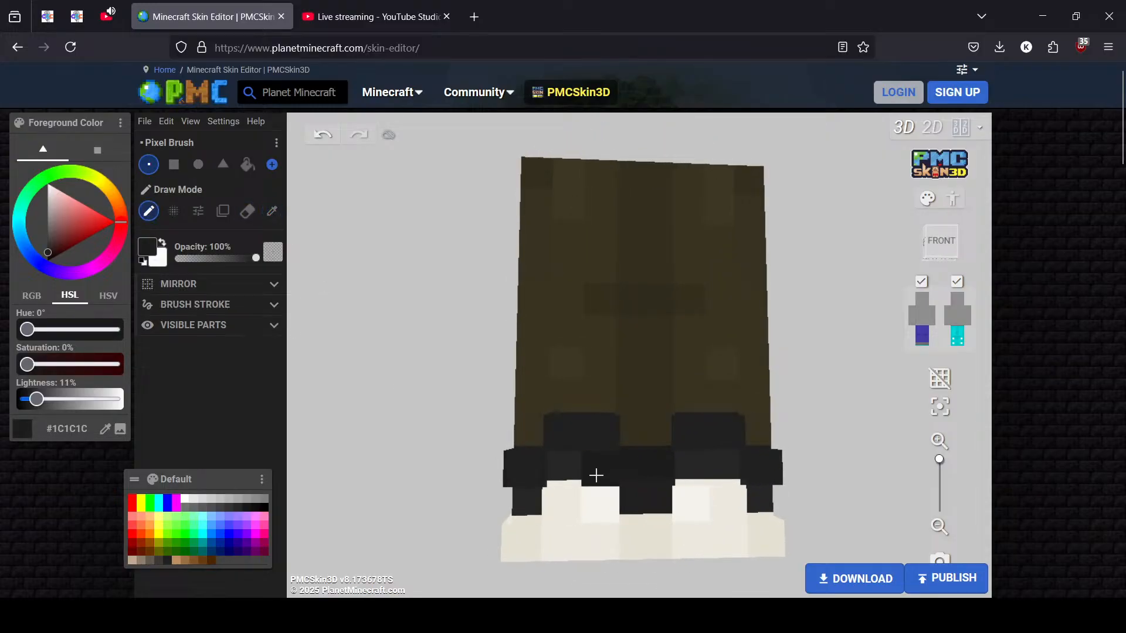
Isolate the right leg, paint the upper dark row on its inner side with #1C1C1C, and show the left leg again
click(928, 340)
click(959, 343)
drag(847, 433, 563, 470)
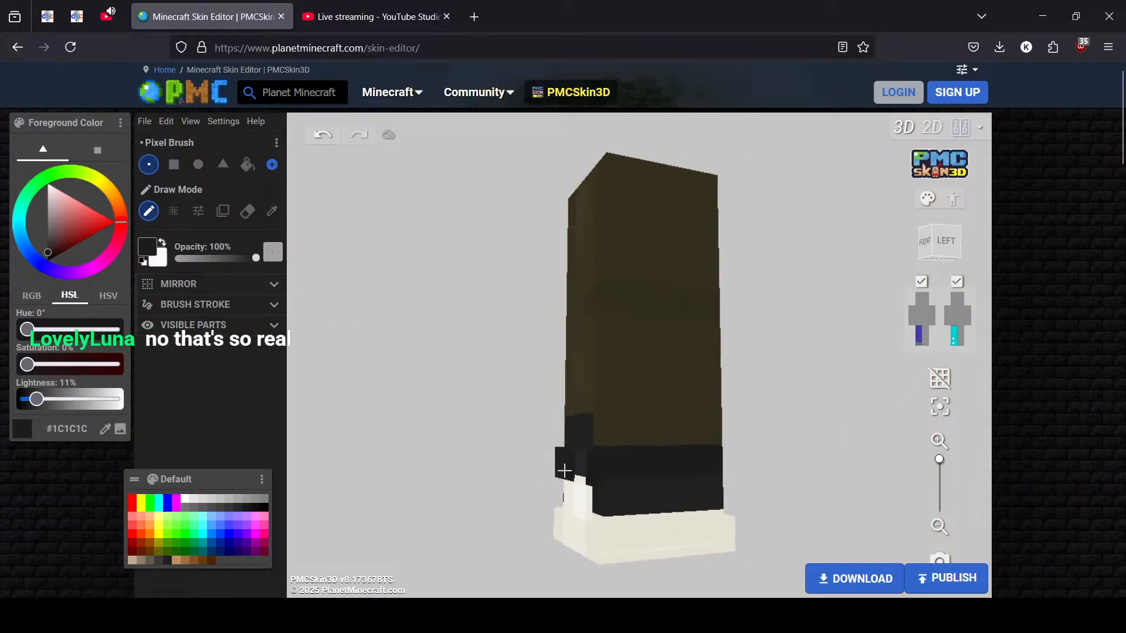
drag(820, 463, 570, 452)
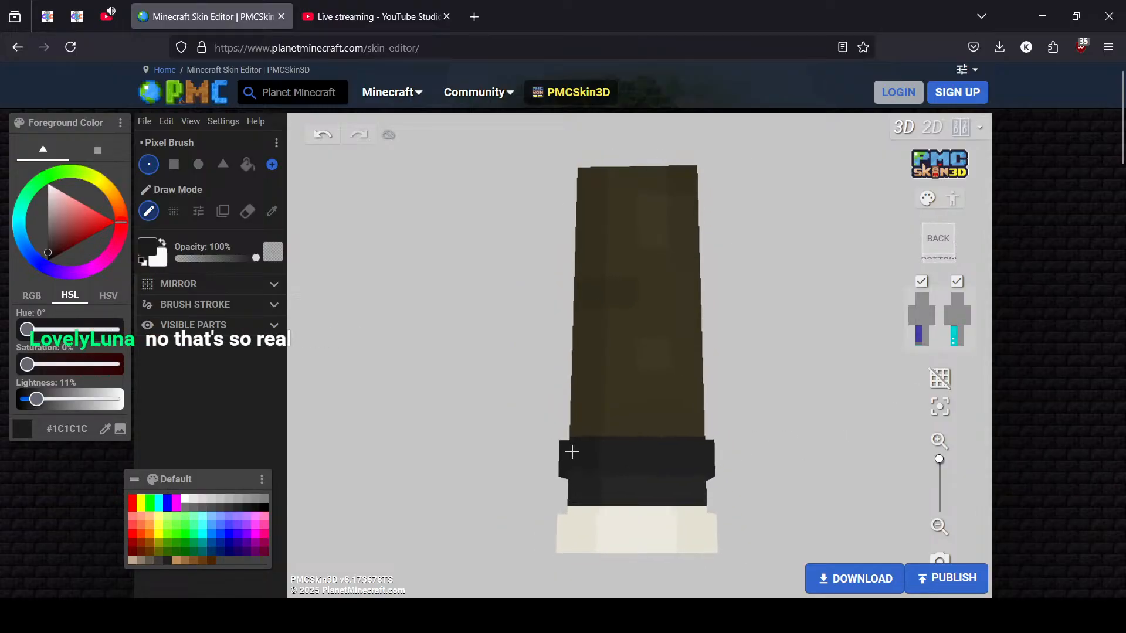
click(927, 340)
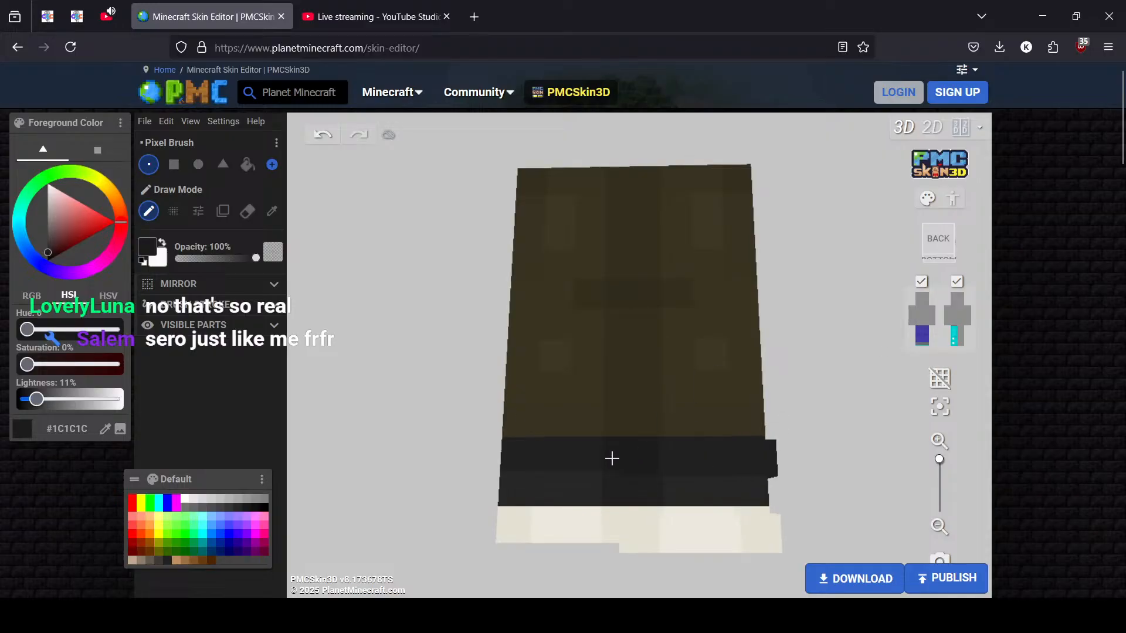
click(961, 343)
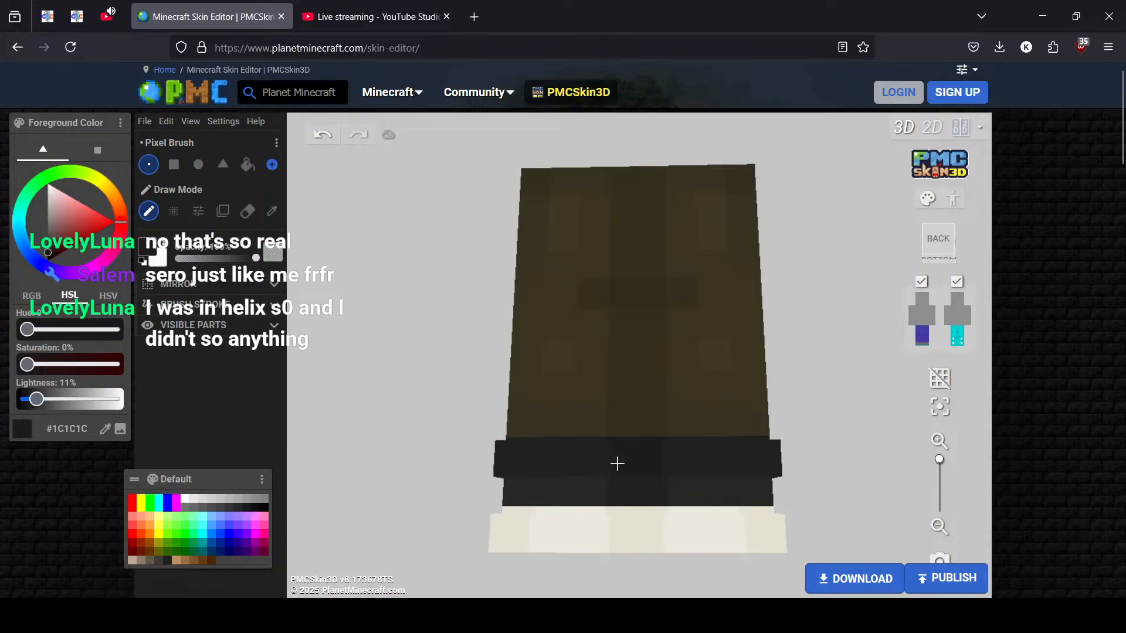
Isolate the left leg on both layers and paint the upper dark row on its inner side with #1C1C1C
click(929, 343)
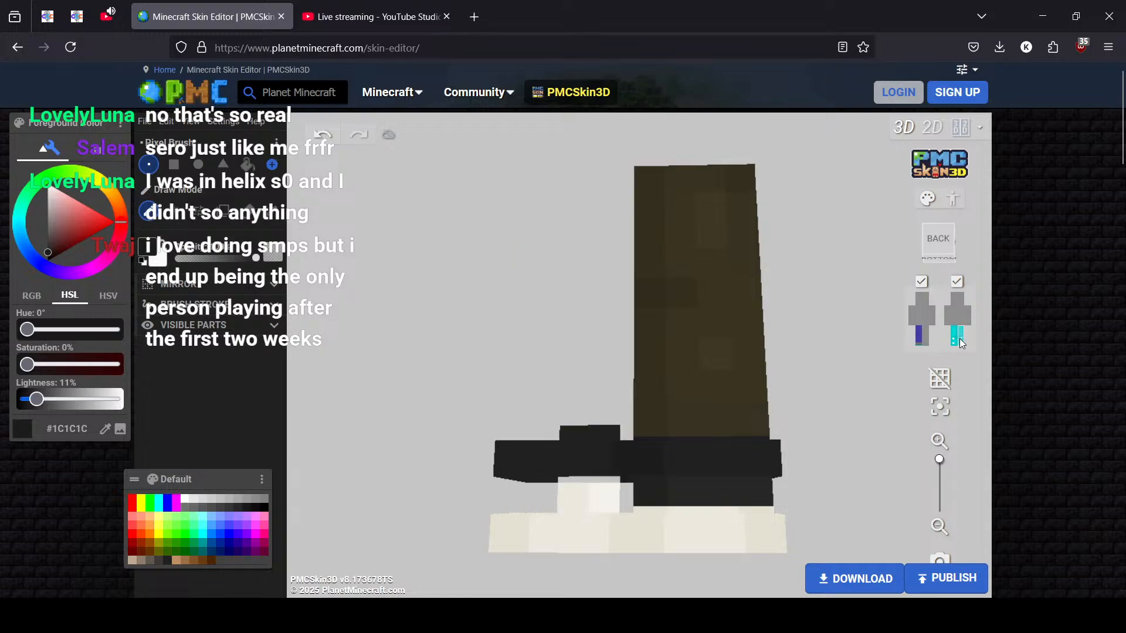
click(962, 342)
click(948, 343)
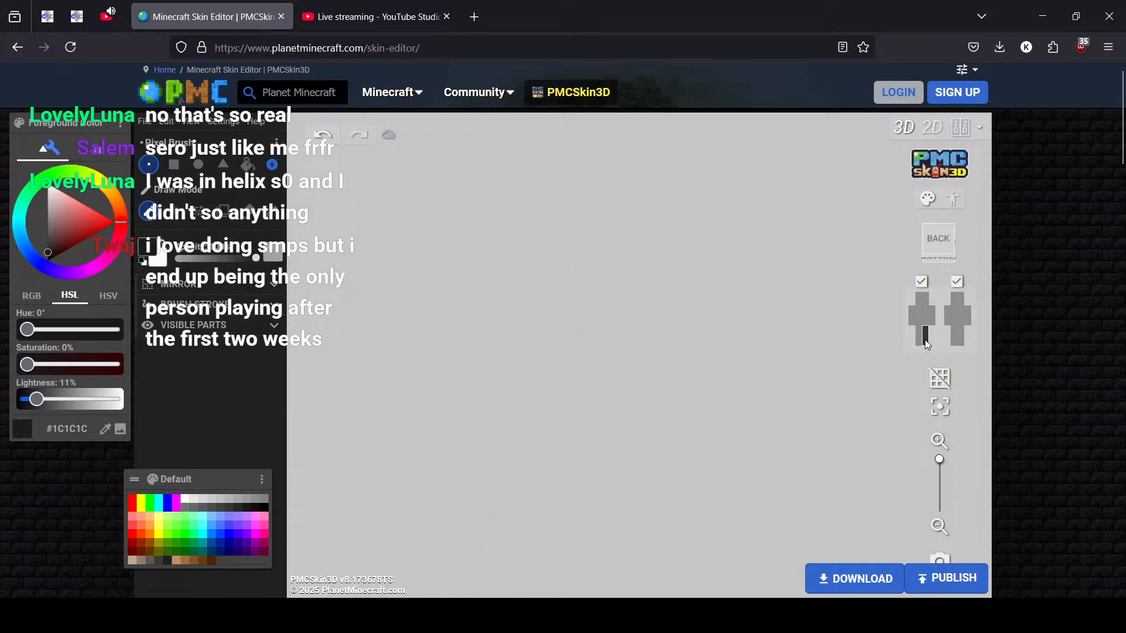
click(963, 340)
drag(698, 462, 556, 479)
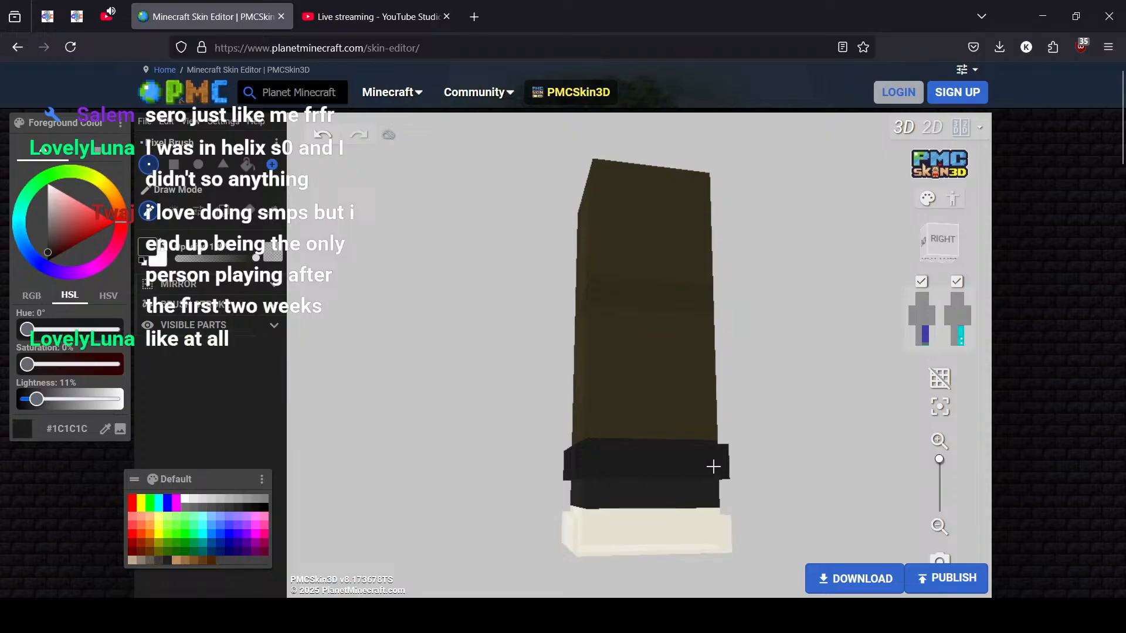
drag(842, 466, 547, 472)
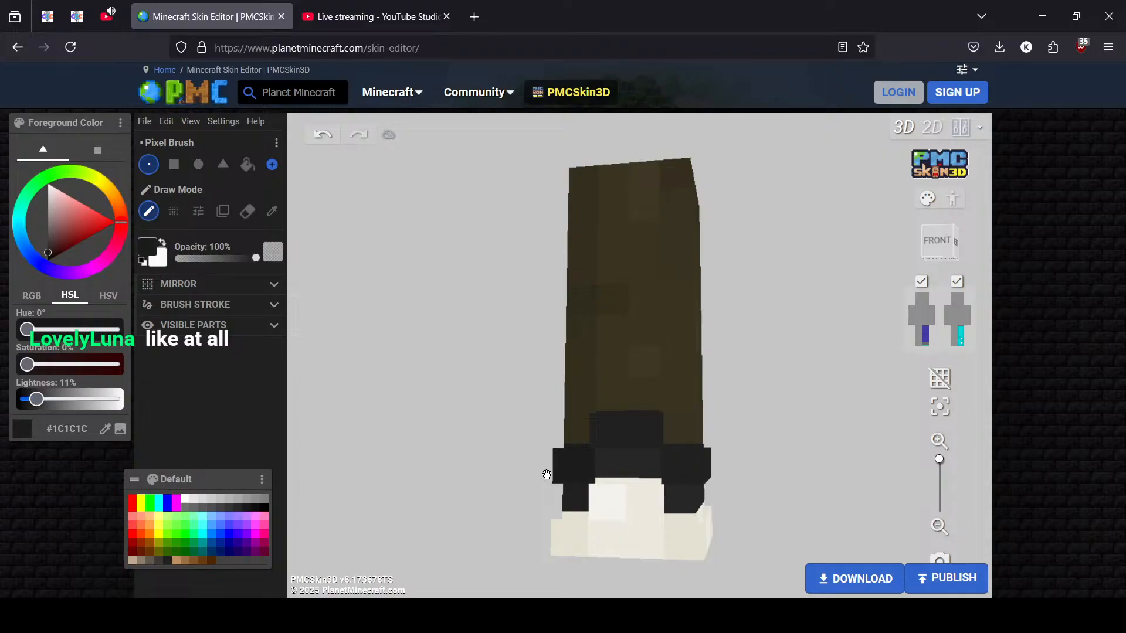
Show the hidden legs, arms, torso and head again on both the base and outer layers
drag(427, 432, 512, 447)
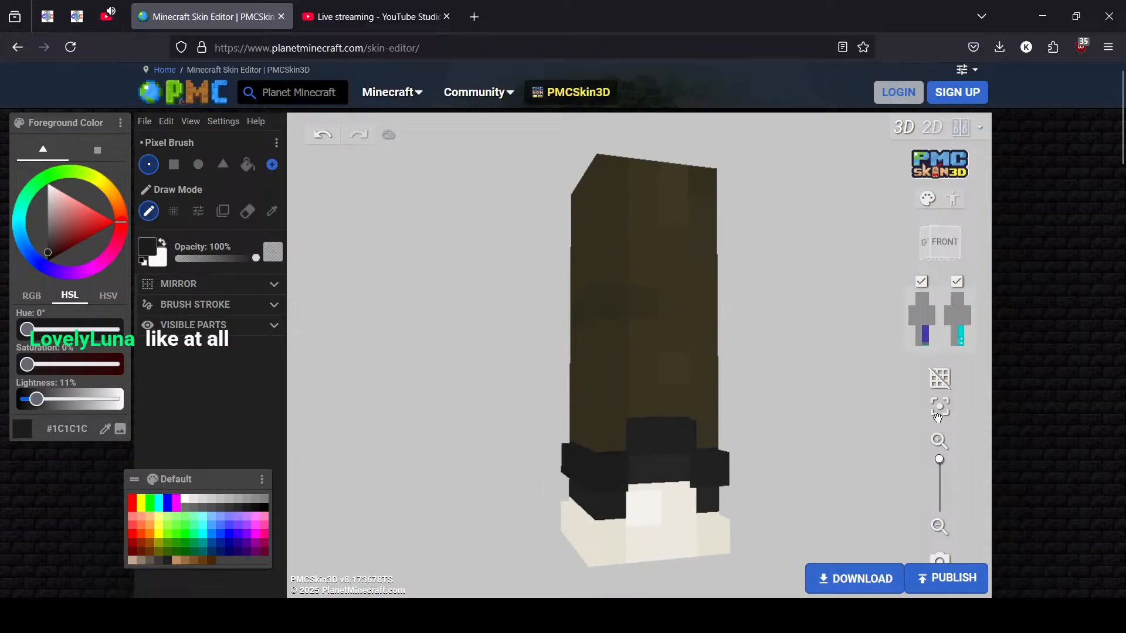
click(919, 336)
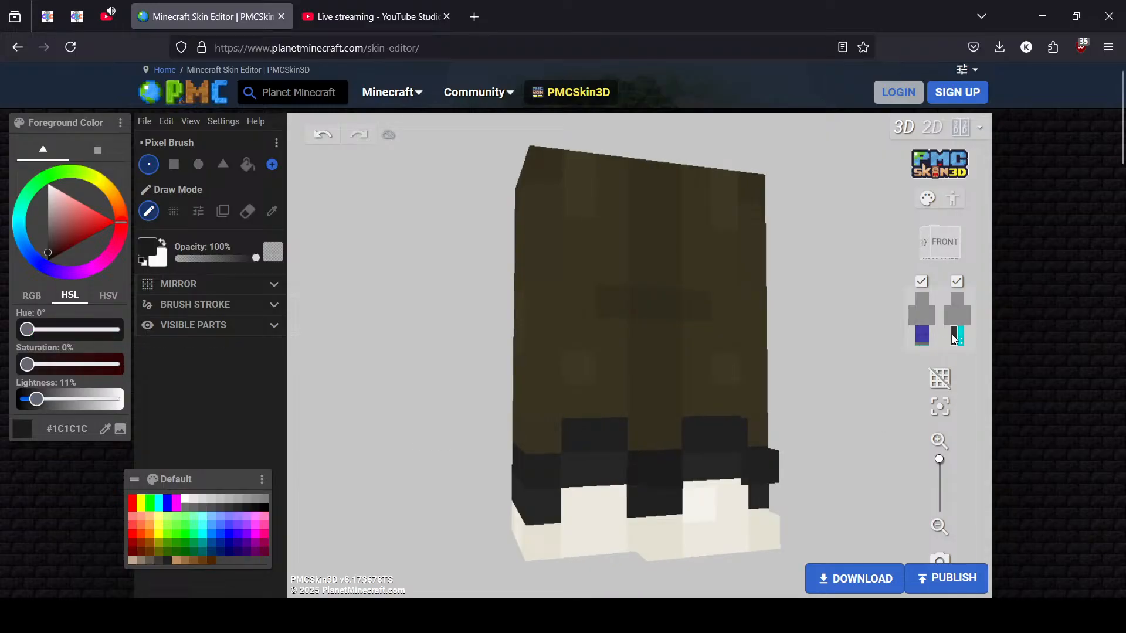
click(952, 336)
click(957, 315)
click(948, 314)
click(958, 299)
click(966, 311)
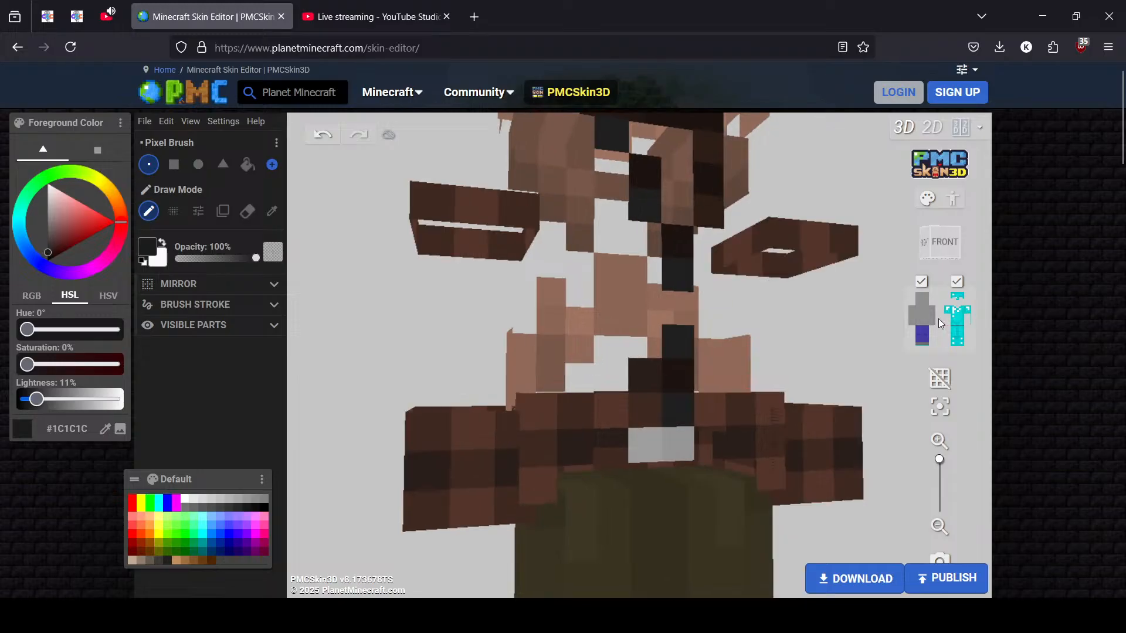
click(933, 319)
click(924, 318)
click(917, 318)
click(917, 318)
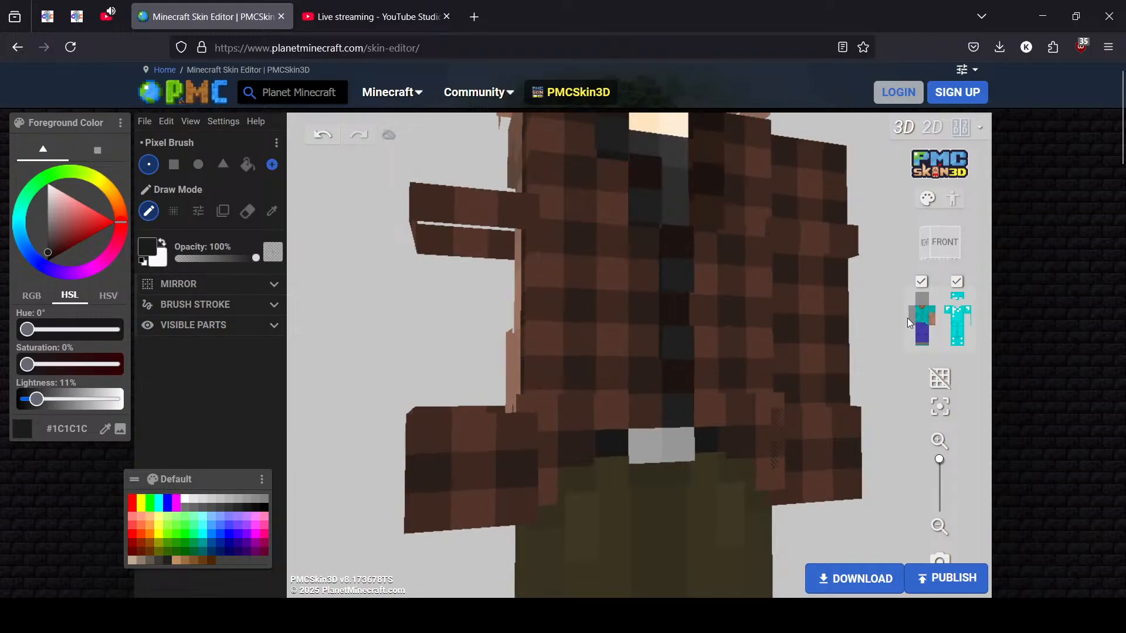
click(908, 322)
Examine the complete skin from the front, sides and back, checking the shoes against the rest of the outfit
scroll(885, 453, down, 5)
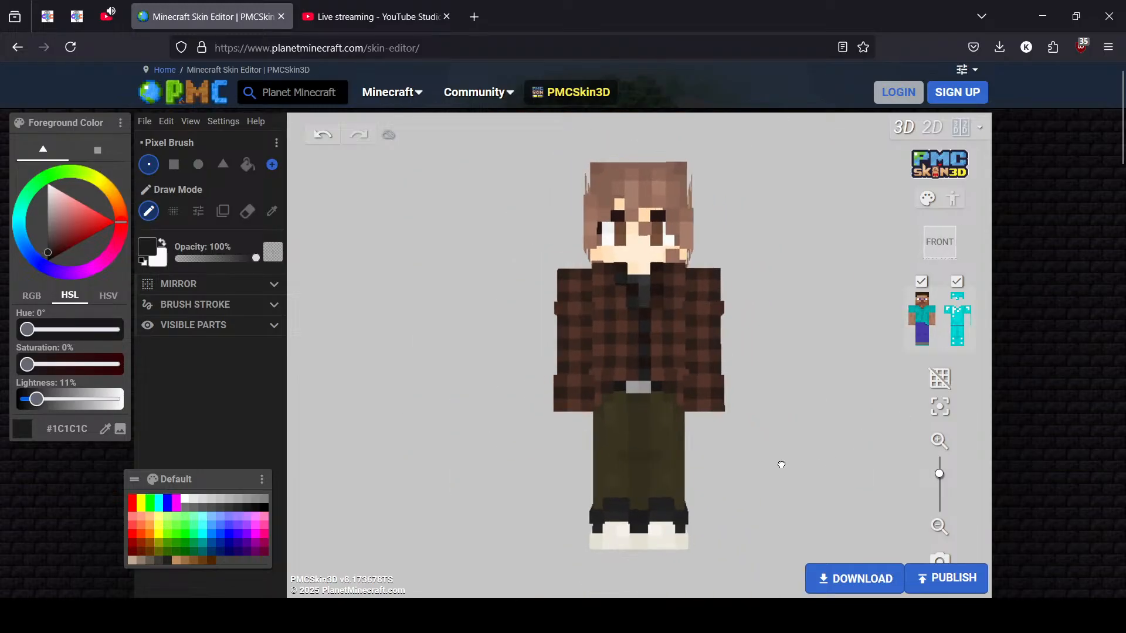
mouse_move(781, 465)
mouse_down()
mouse_move(535, 447)
mouse_move(335, 454)
mouse_move(397, 432)
mouse_move(777, 473)
mouse_move(813, 463)
mouse_move(844, 479)
mouse_move(819, 470)
mouse_move(906, 469)
mouse_move(791, 474)
mouse_up()
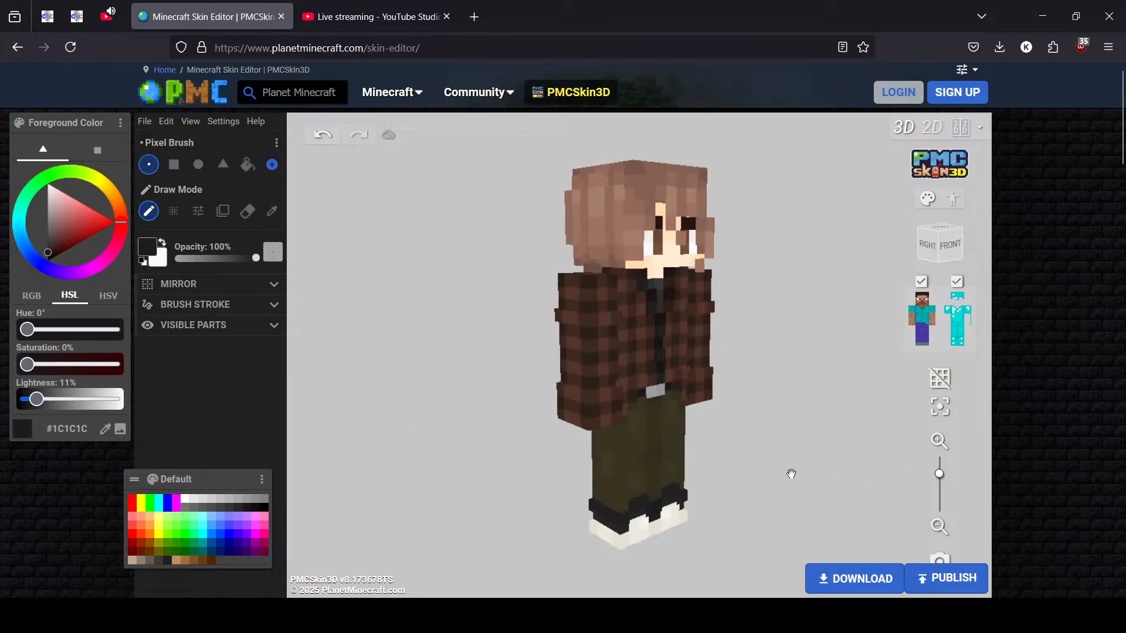
drag(856, 489, 787, 473)
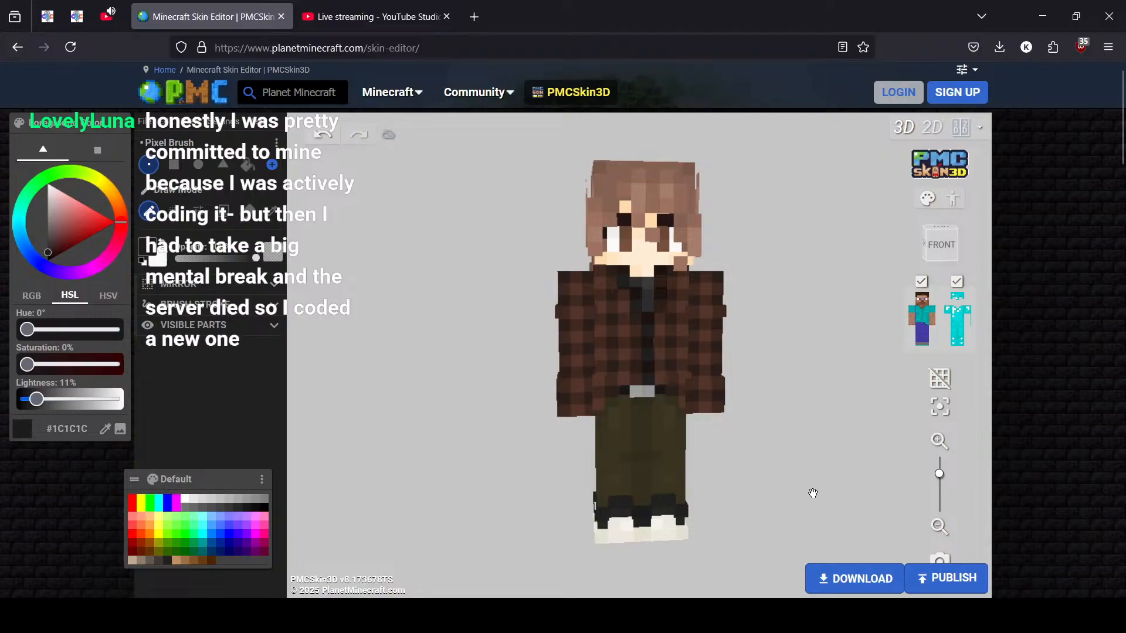
drag(809, 493, 863, 480)
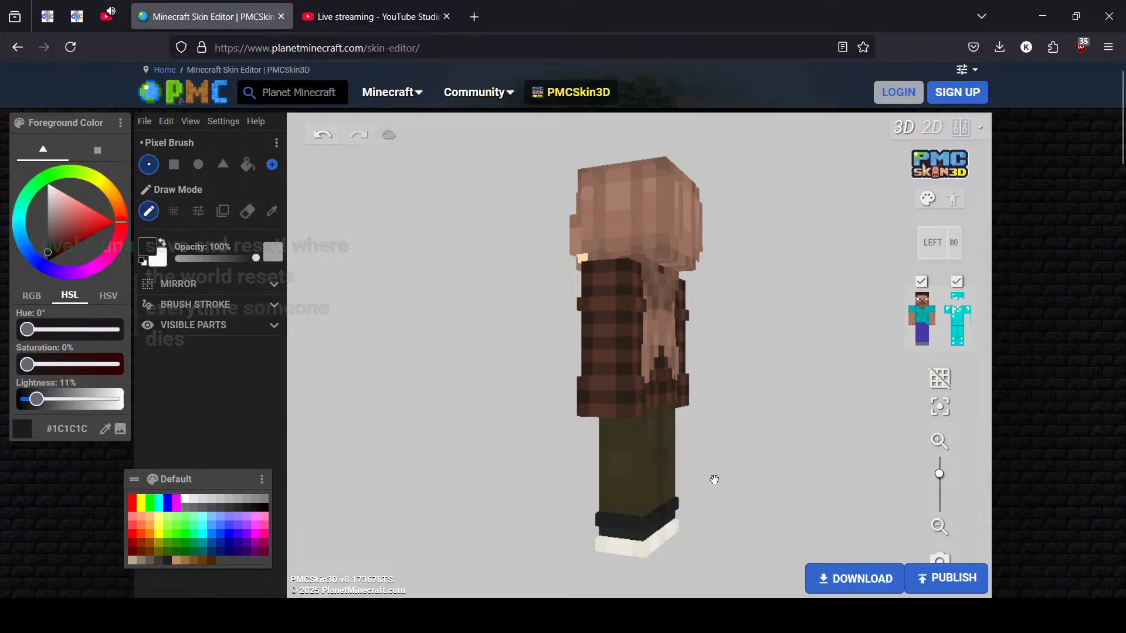
drag(475, 416, 794, 417)
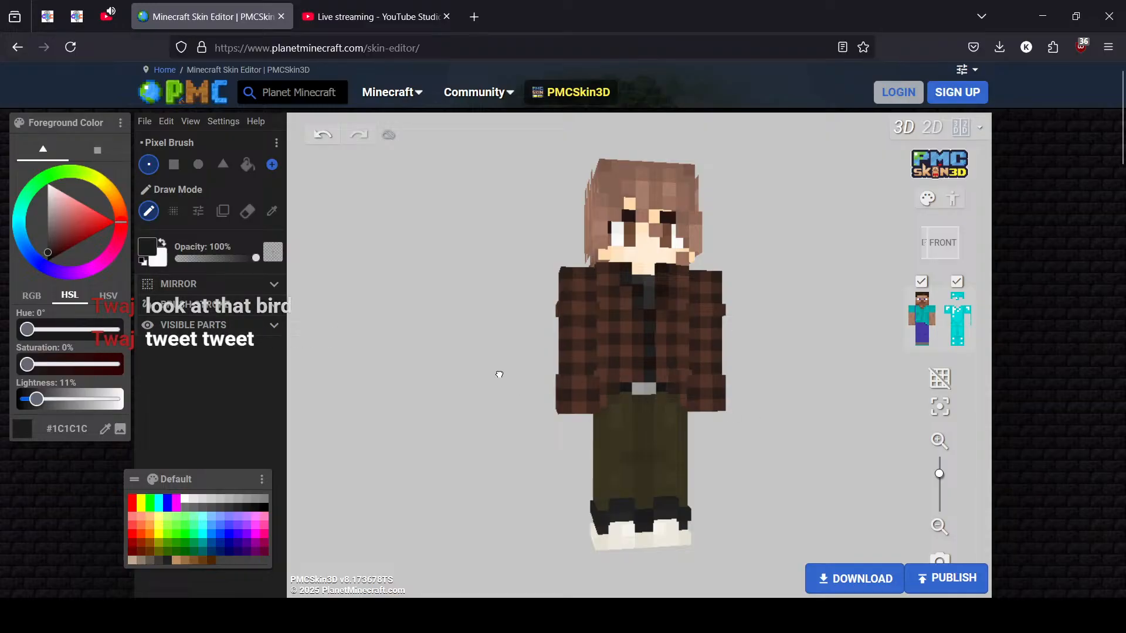
drag(498, 372, 846, 420)
drag(507, 425, 830, 387)
drag(804, 425, 683, 485)
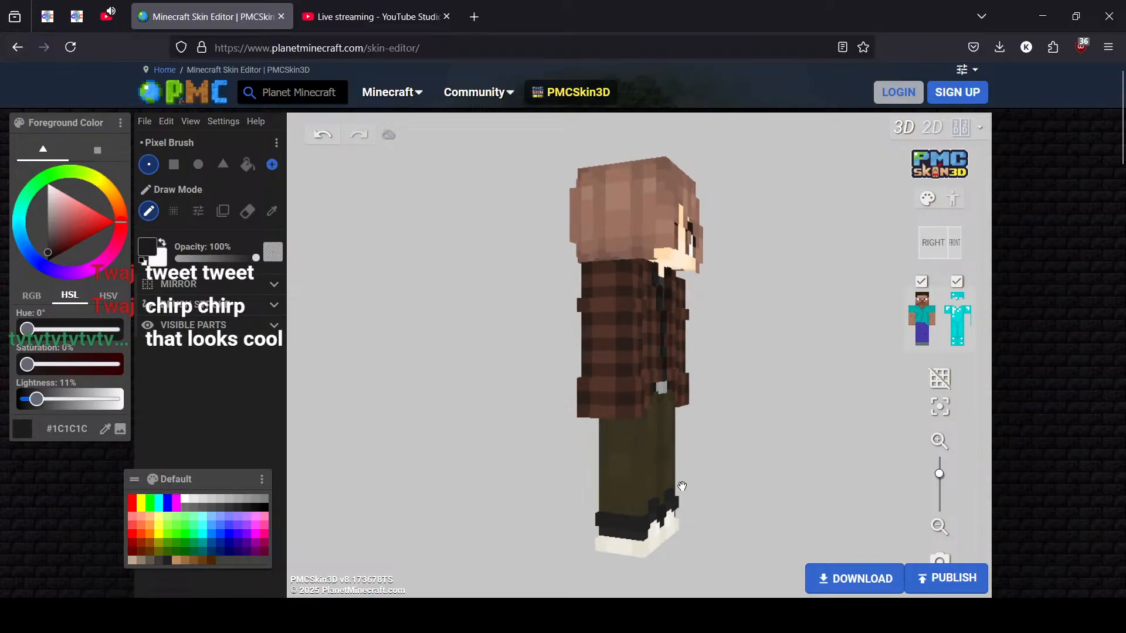
drag(598, 478, 762, 463)
Check the flat 2D texture layout, return to the 3D model and inspect the undersides of the shoes
click(930, 127)
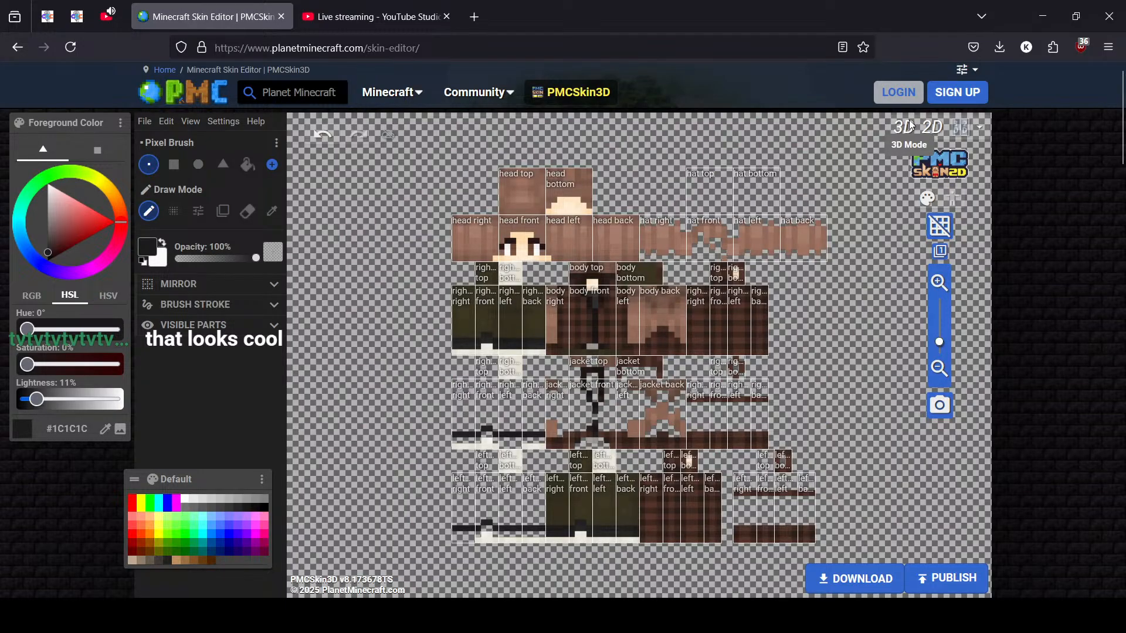
click(909, 125)
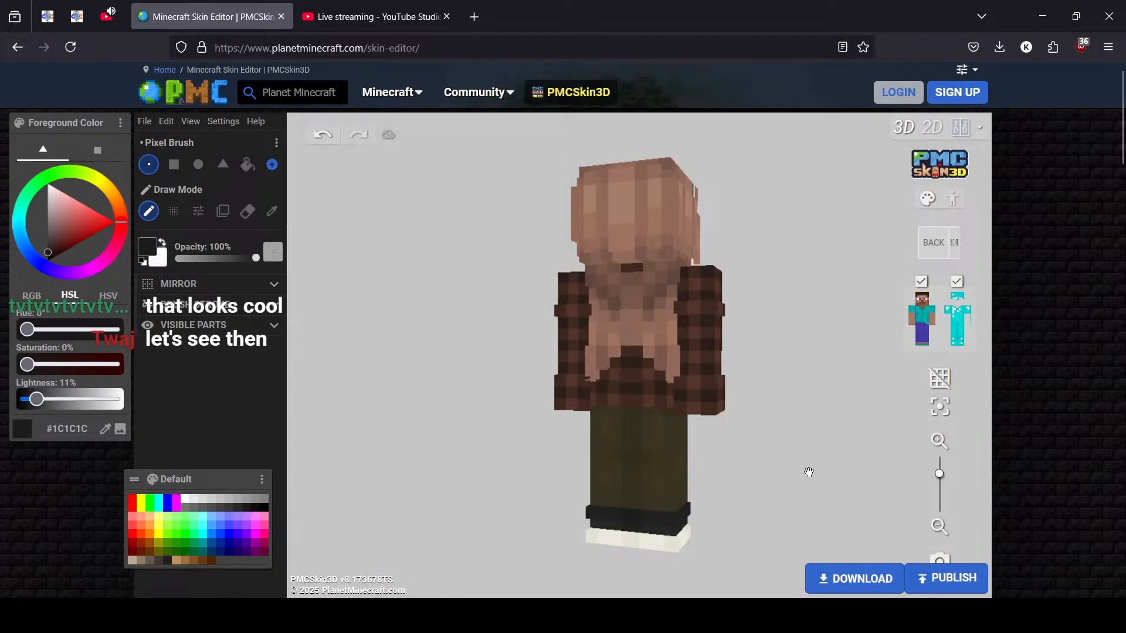
drag(808, 472, 807, 334)
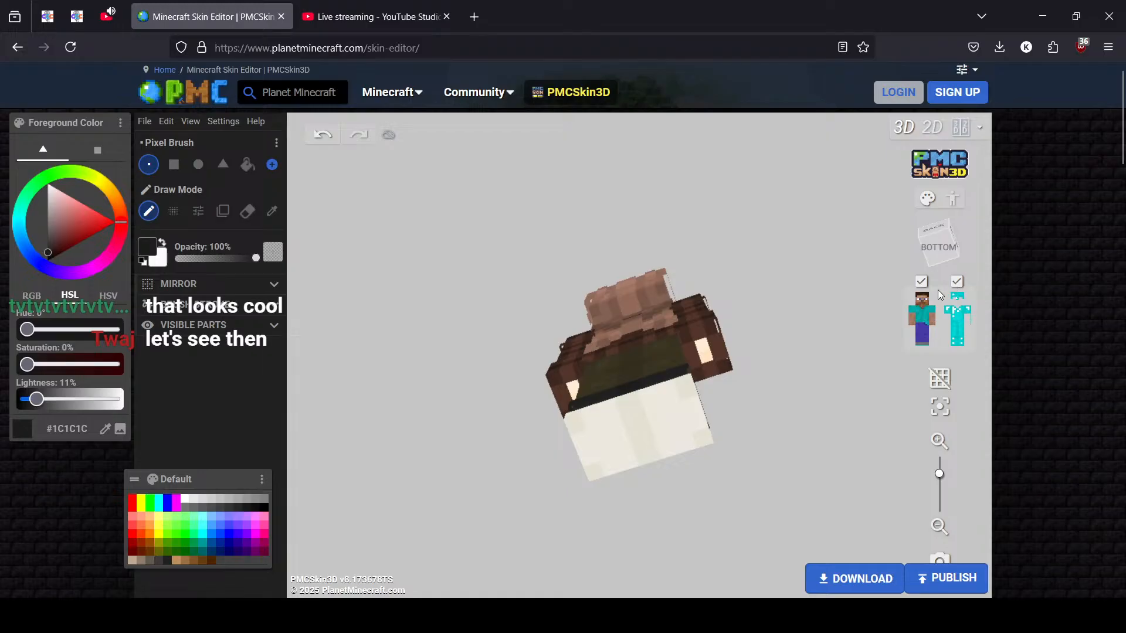
drag(855, 377, 540, 520)
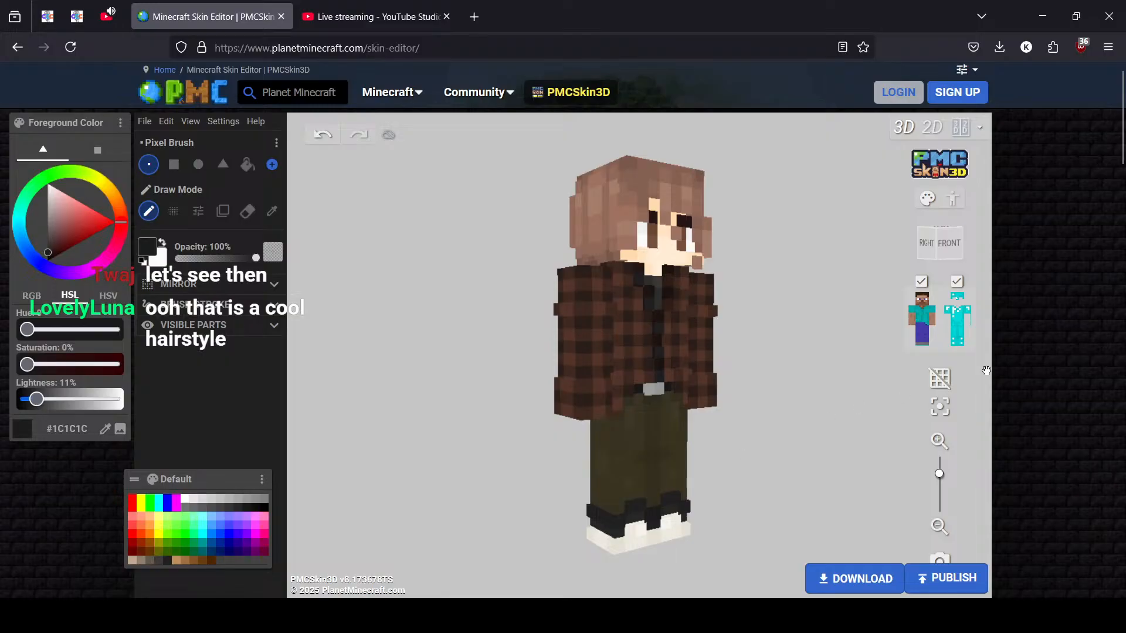
Review the hair, plaid flannel, trousers and shoes on the full model from the front and back
drag(851, 344, 740, 370)
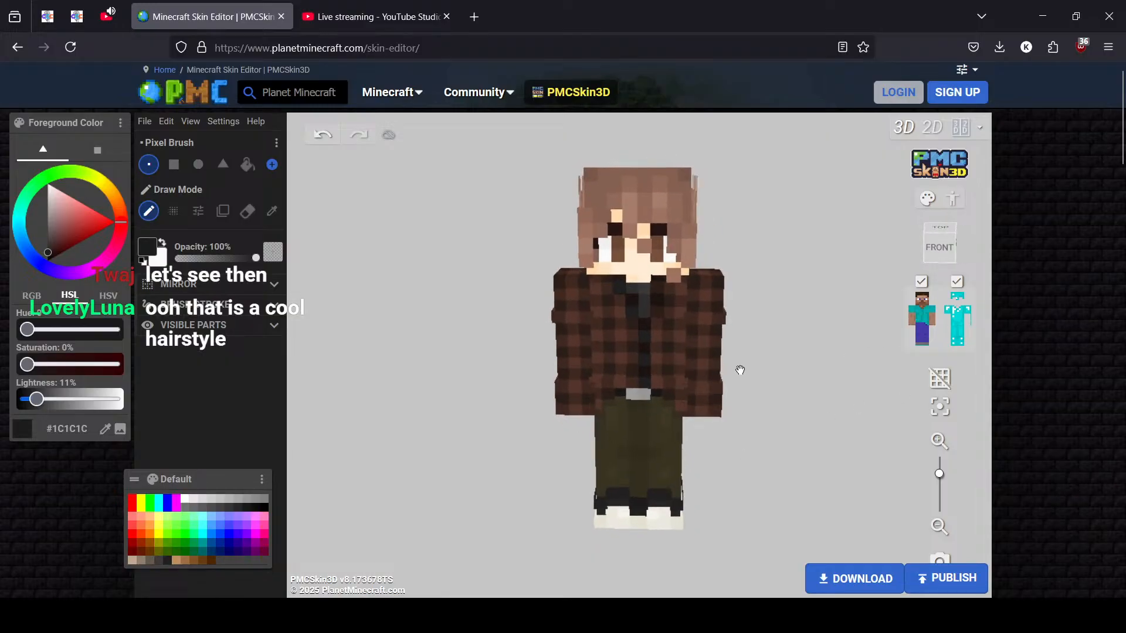
mouse_move(777, 316)
mouse_down()
mouse_move(516, 305)
mouse_move(772, 301)
mouse_up()
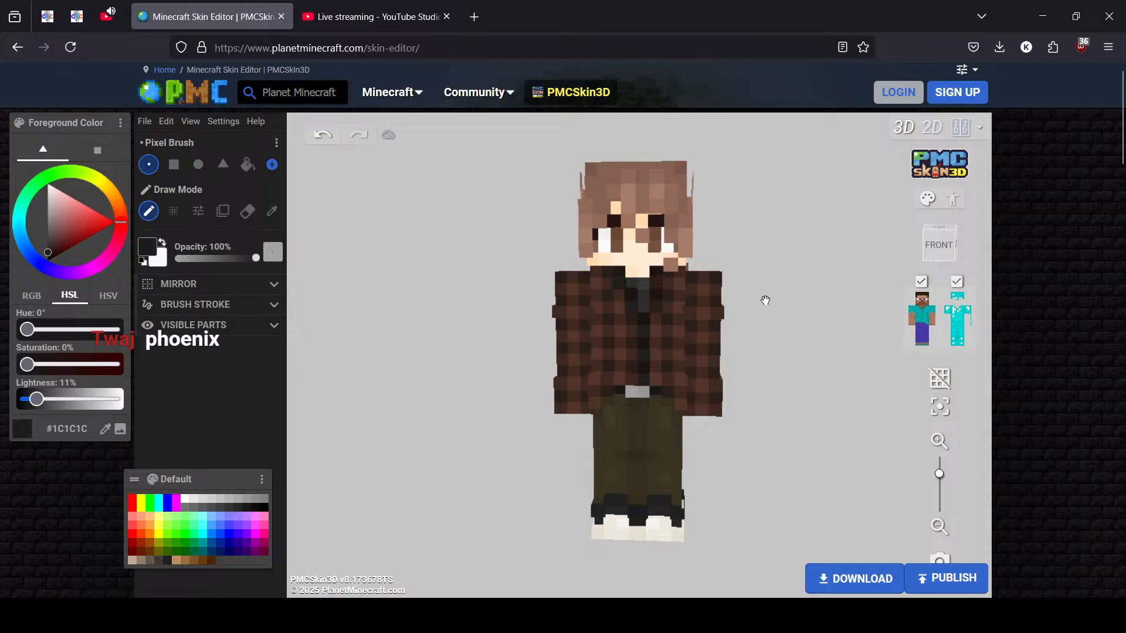
drag(764, 301, 466, 332)
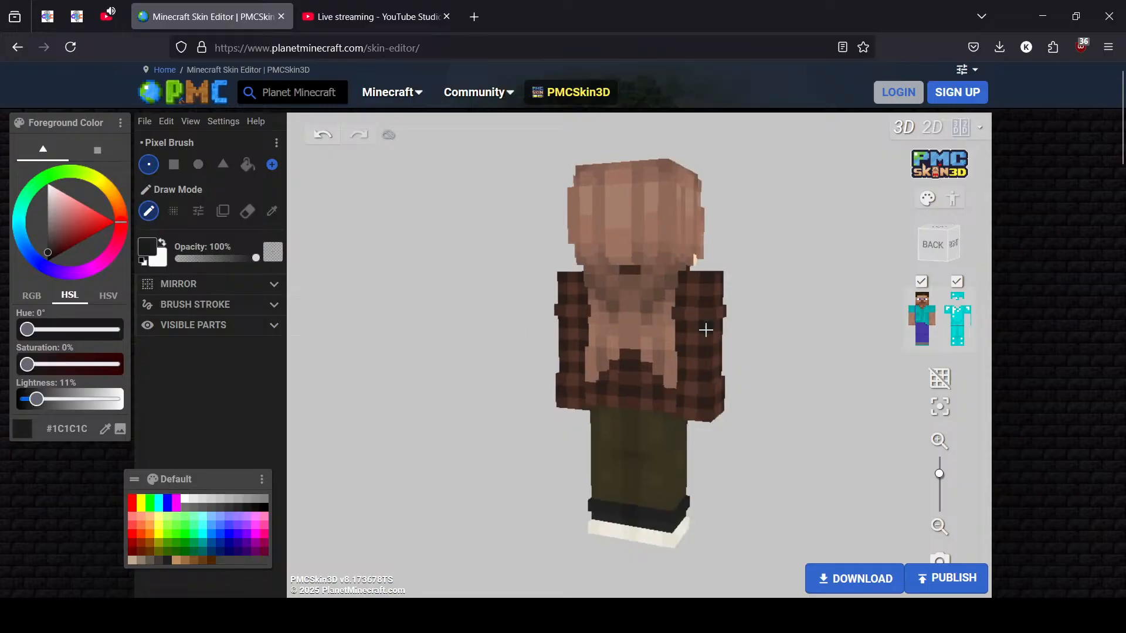
drag(806, 324, 410, 345)
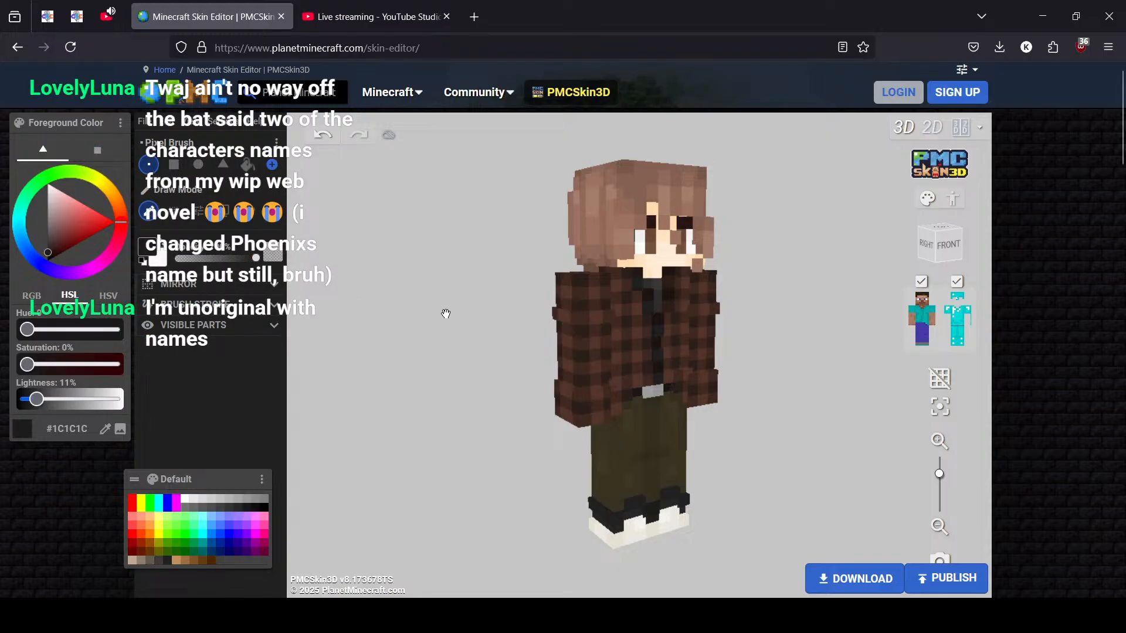
drag(487, 321, 861, 350)
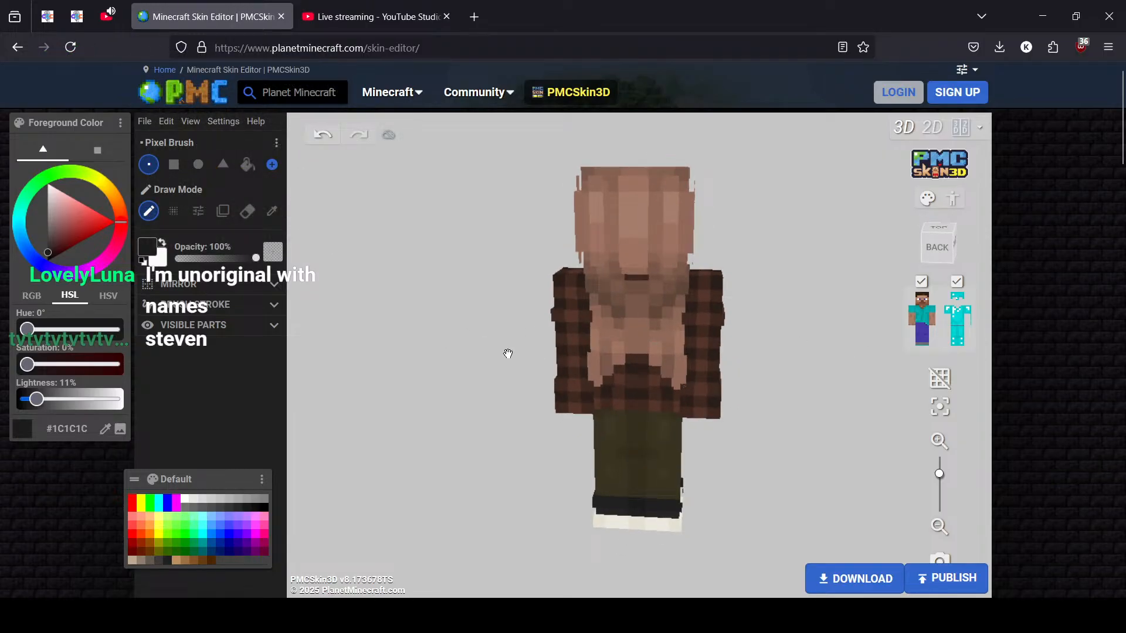
drag(479, 357, 801, 372)
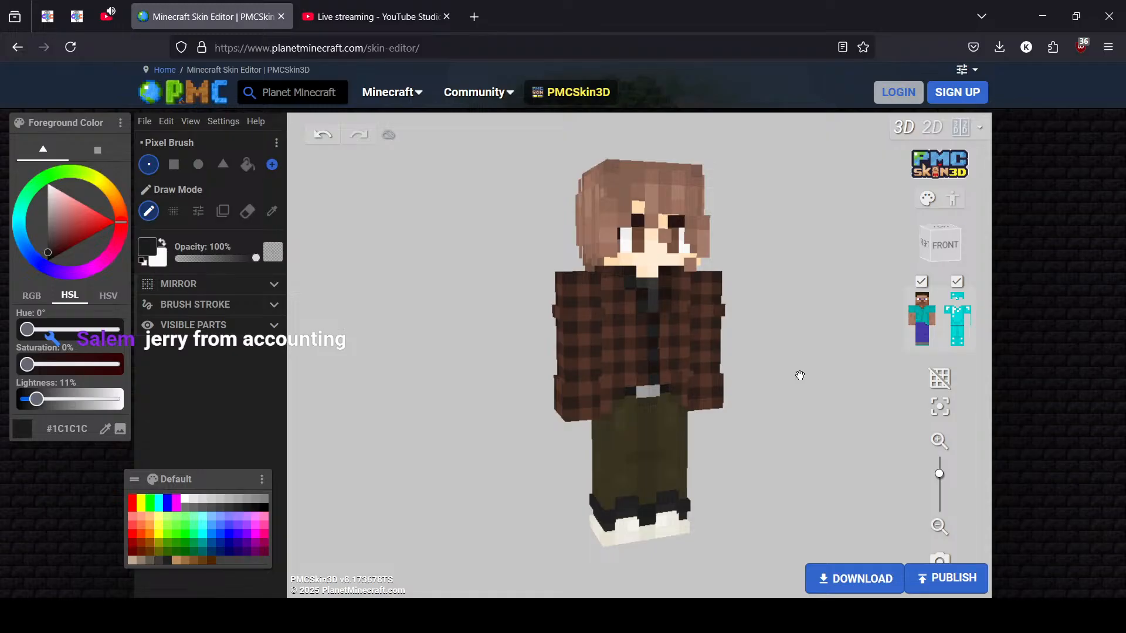
drag(800, 376, 763, 368)
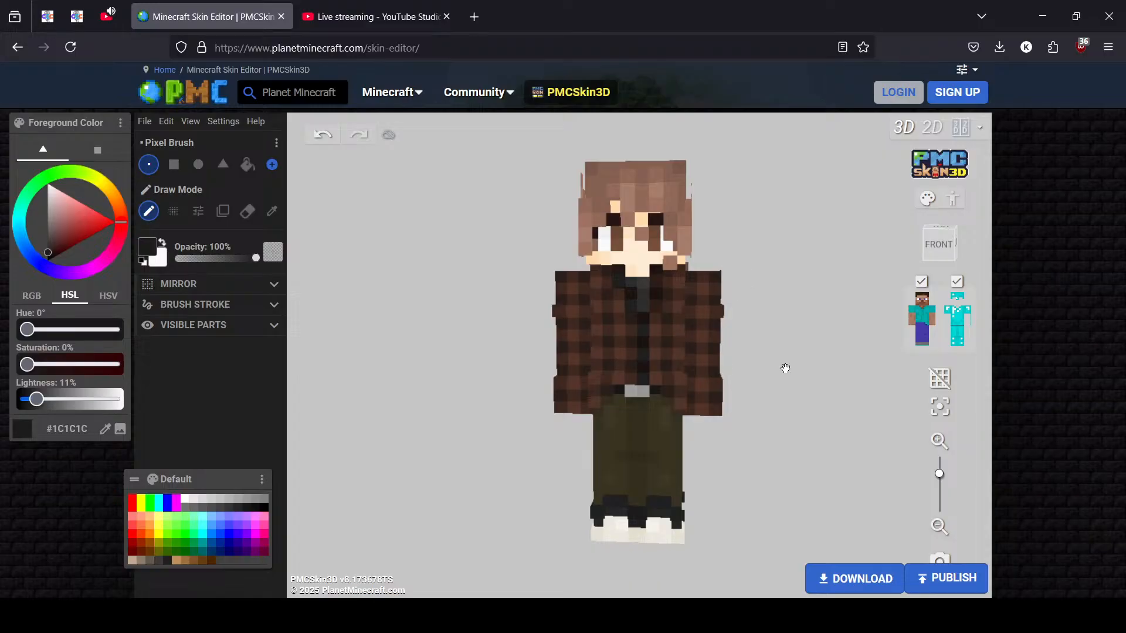
Save the finished skin to a file and switch the editor to fullscreen
click(143, 122)
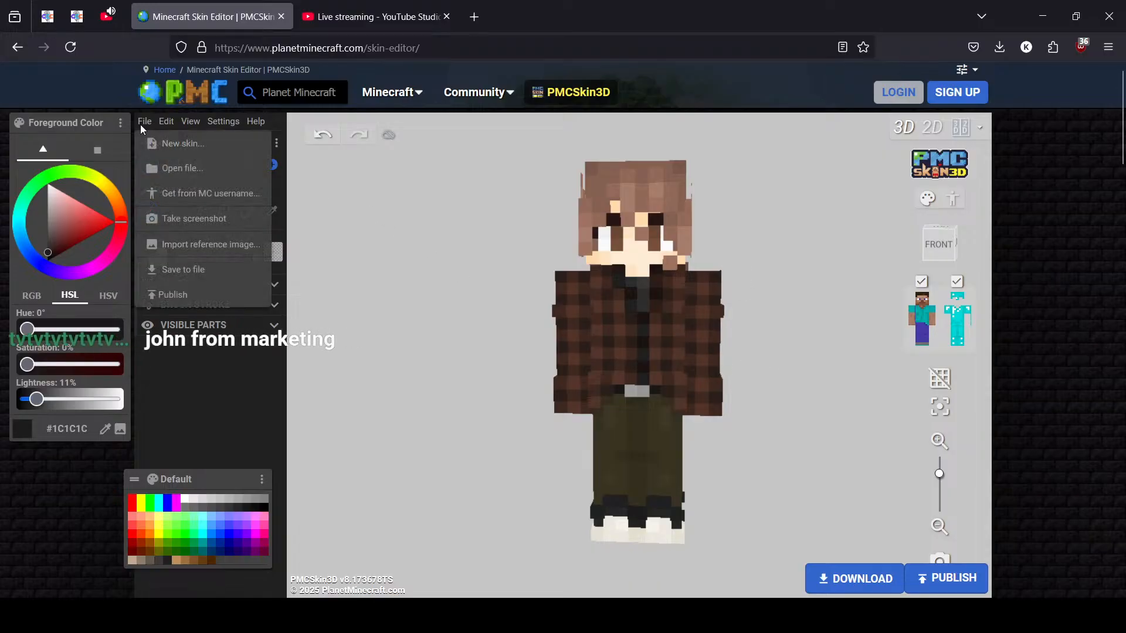
click(181, 270)
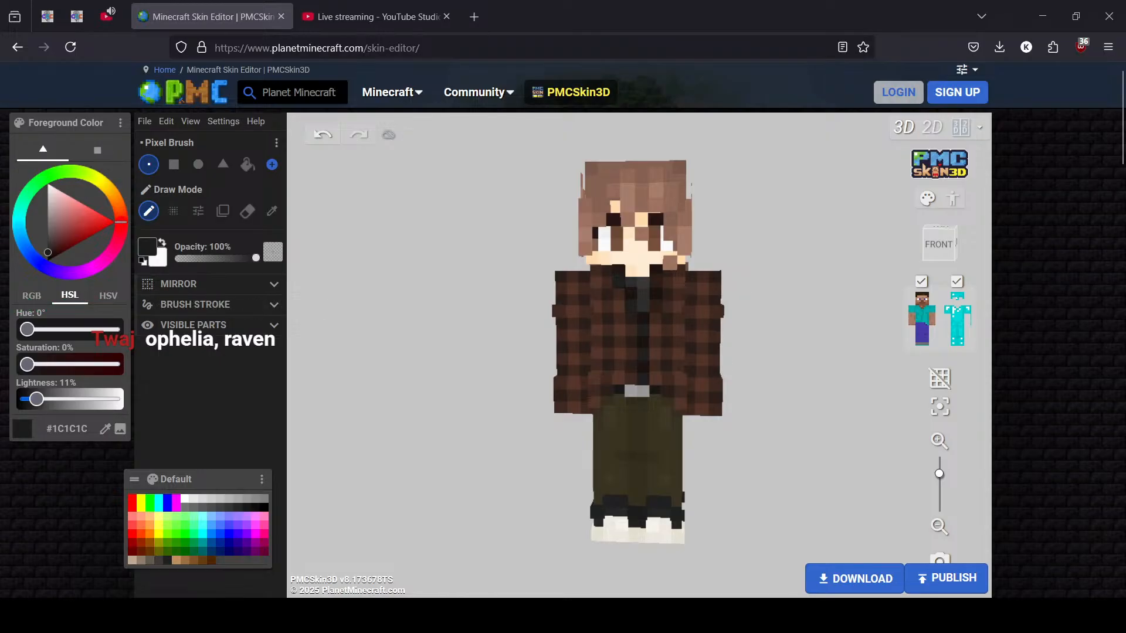
click(191, 122)
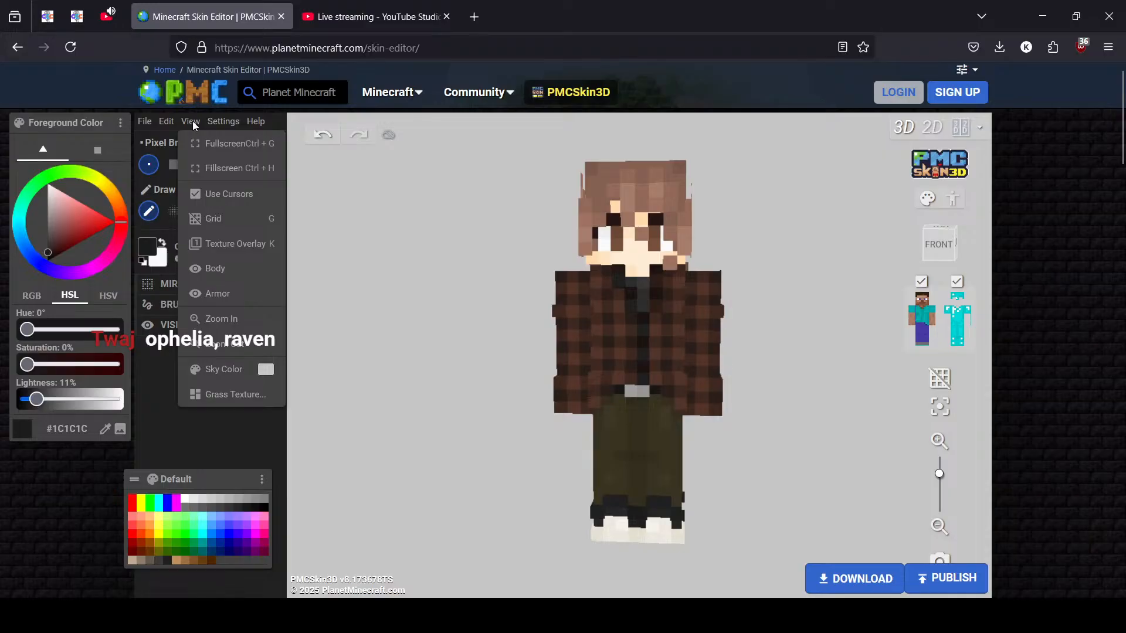
click(213, 145)
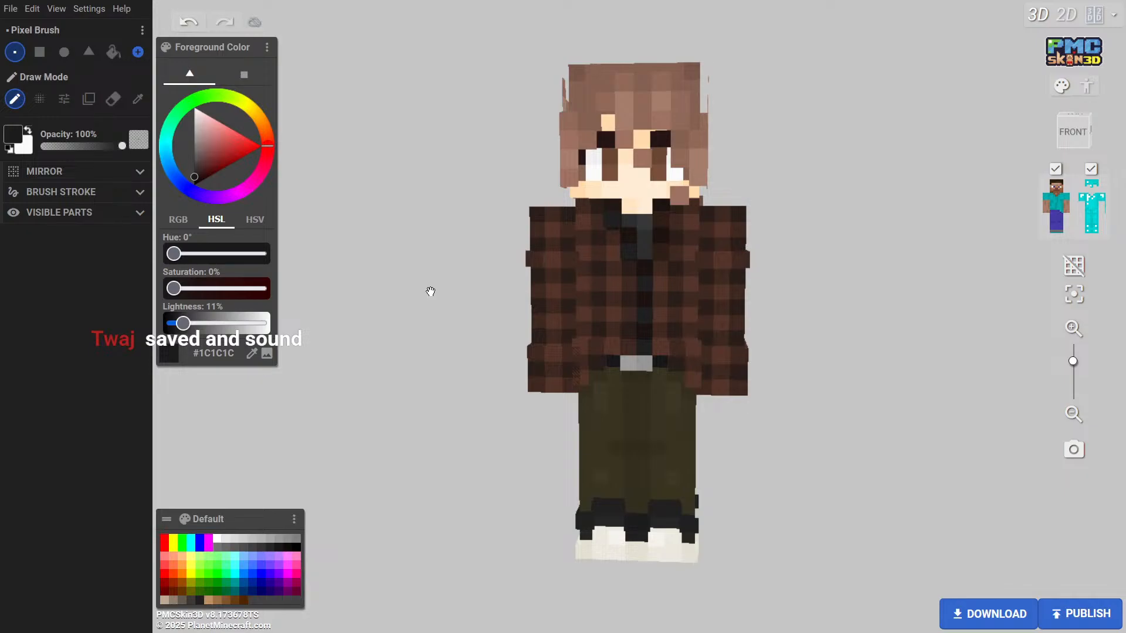
Inspect the saved skin in fullscreen from the front, back and both sides
drag(431, 291, 889, 304)
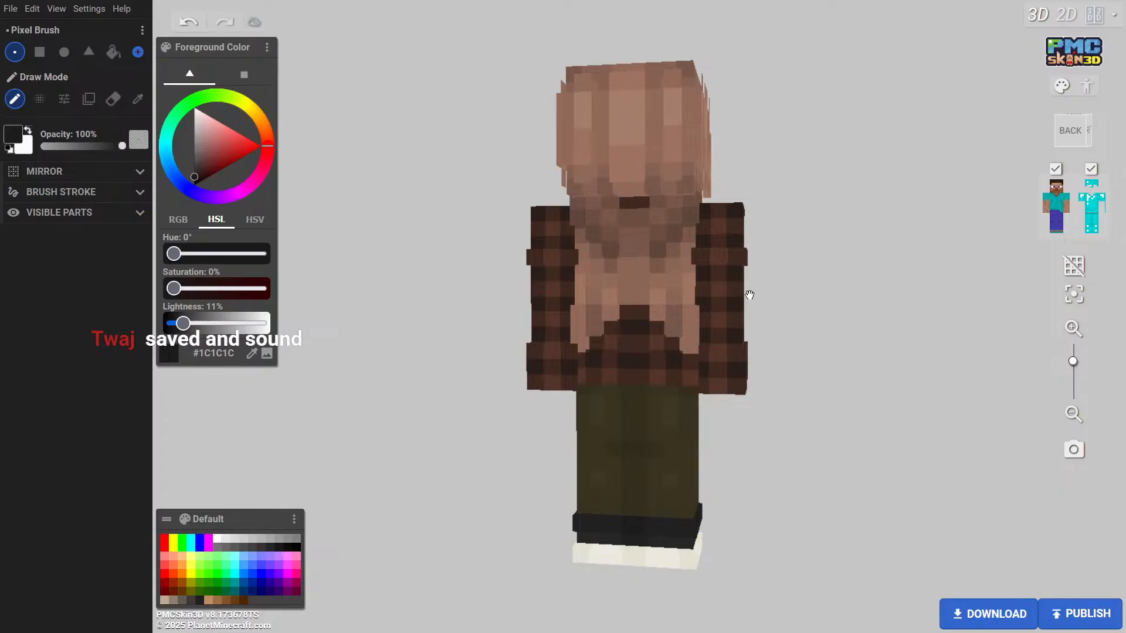
drag(444, 304, 854, 284)
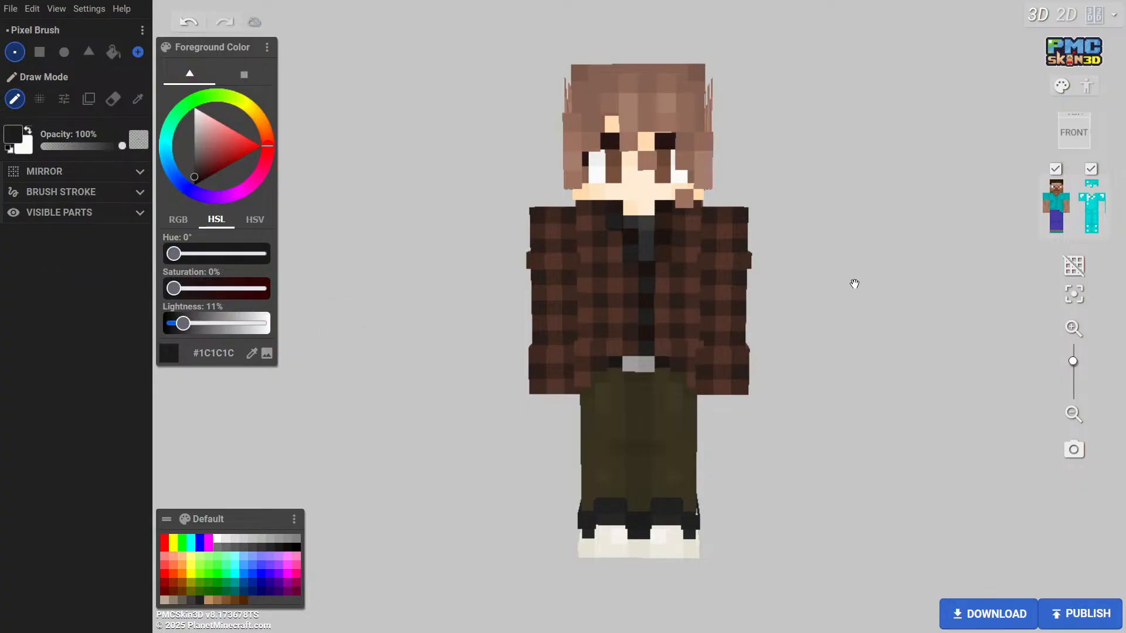
drag(854, 283, 942, 239)
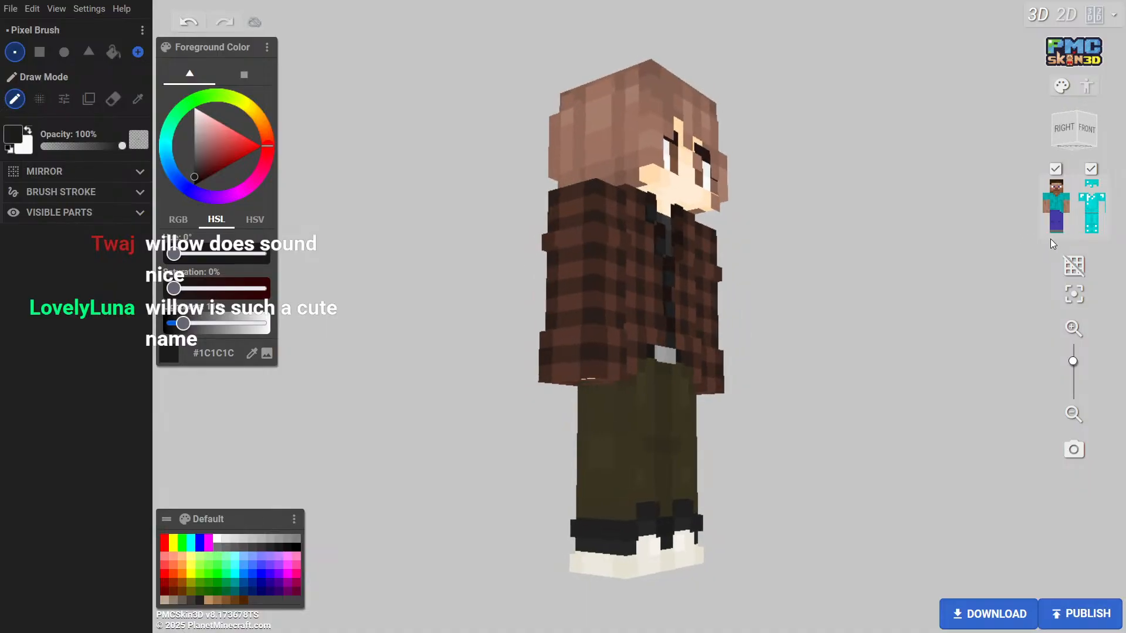
drag(1050, 239, 845, 294)
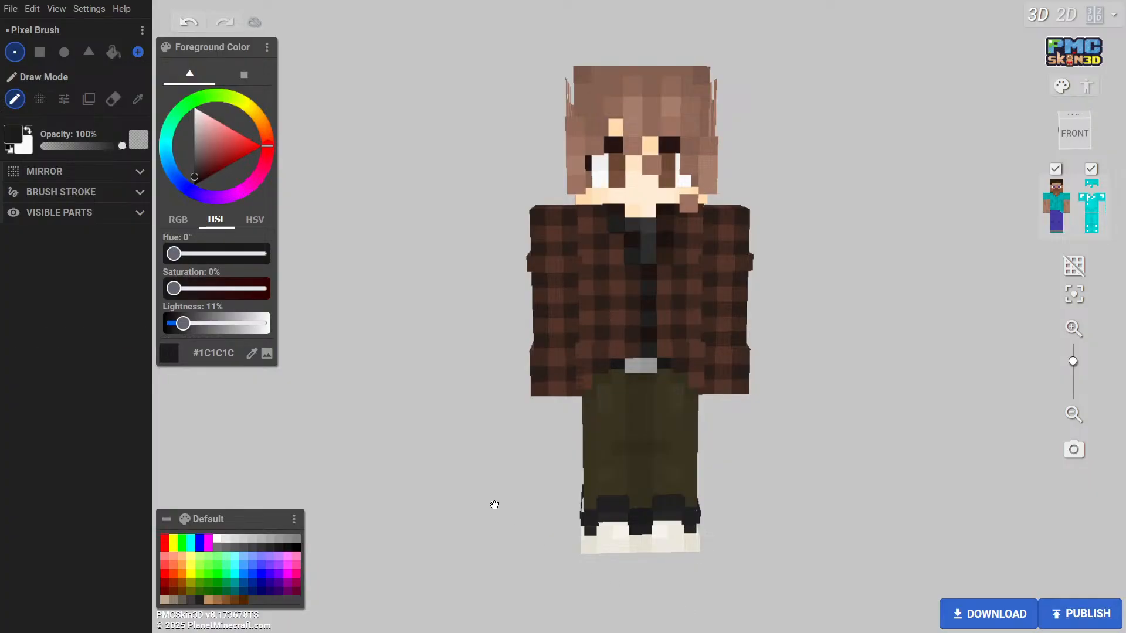
drag(493, 502, 838, 500)
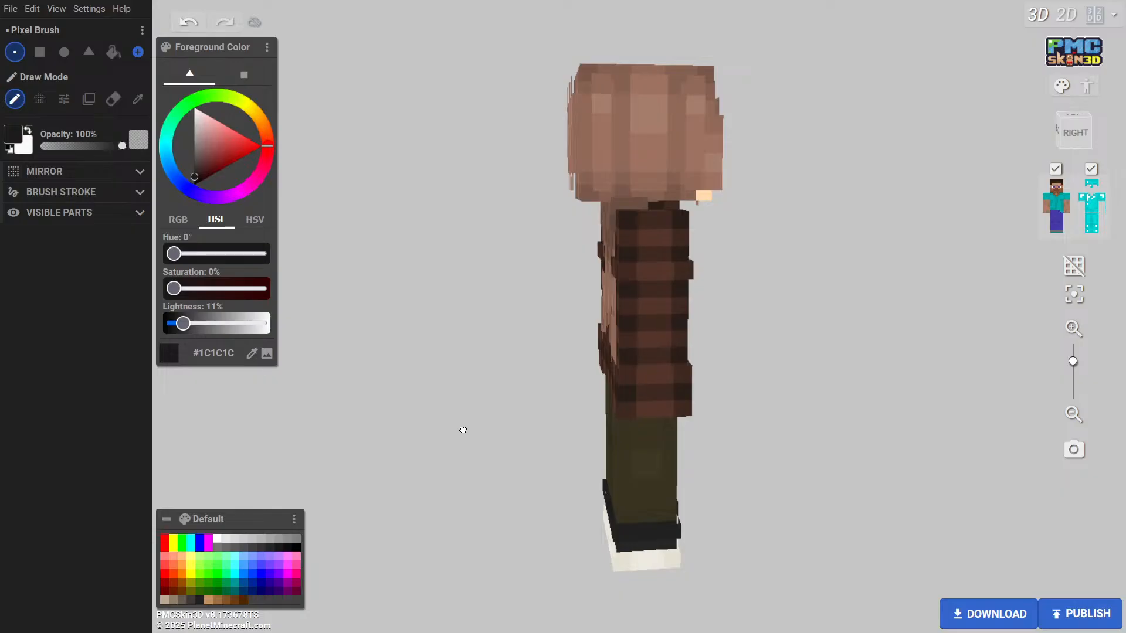
drag(463, 430, 920, 460)
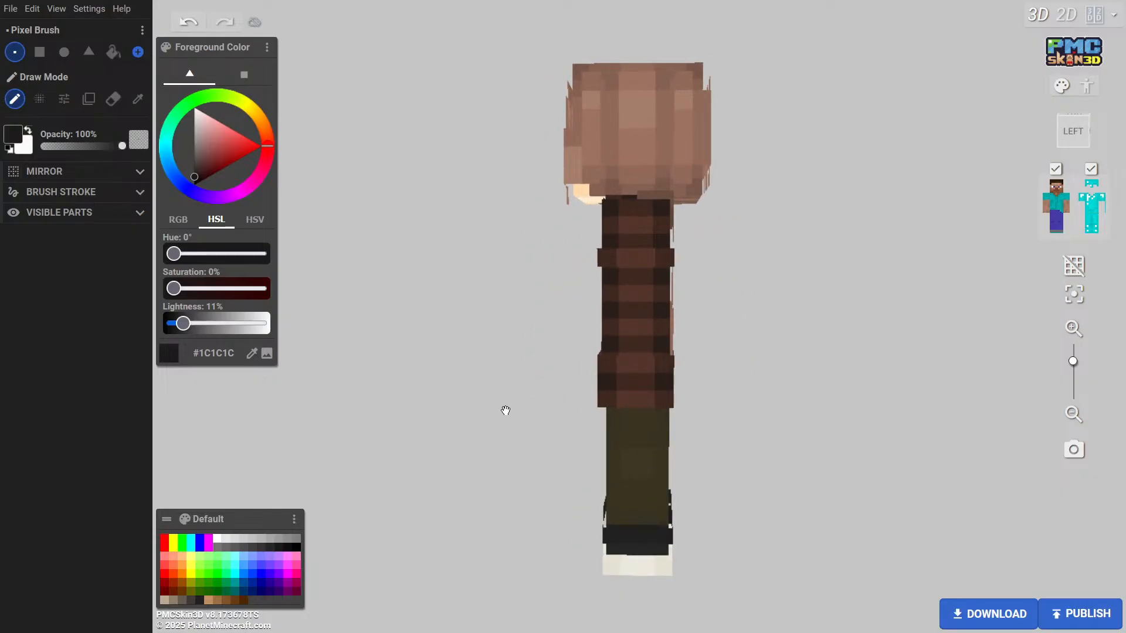
drag(504, 409, 781, 421)
drag(402, 422, 264, 466)
drag(462, 445, 407, 442)
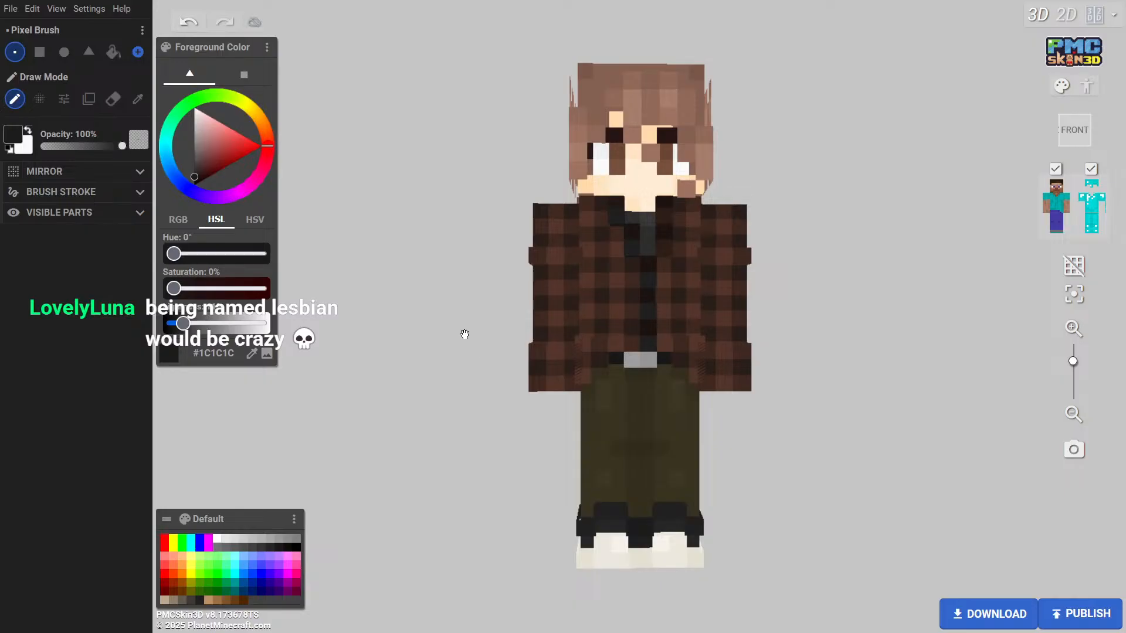
mouse_move(463, 332)
mouse_down()
mouse_move(464, 374)
mouse_move(3, 394)
mouse_move(394, 334)
mouse_move(647, 337)
mouse_move(758, 406)
mouse_move(927, 395)
mouse_move(912, 410)
mouse_move(940, 414)
mouse_move(885, 427)
mouse_move(935, 453)
mouse_move(861, 429)
mouse_move(241, 428)
mouse_move(804, 422)
mouse_up()
Create a new blank skin using the Alex (3 pixel arms) model, proceeding past the unsaved progress warning
click(10, 8)
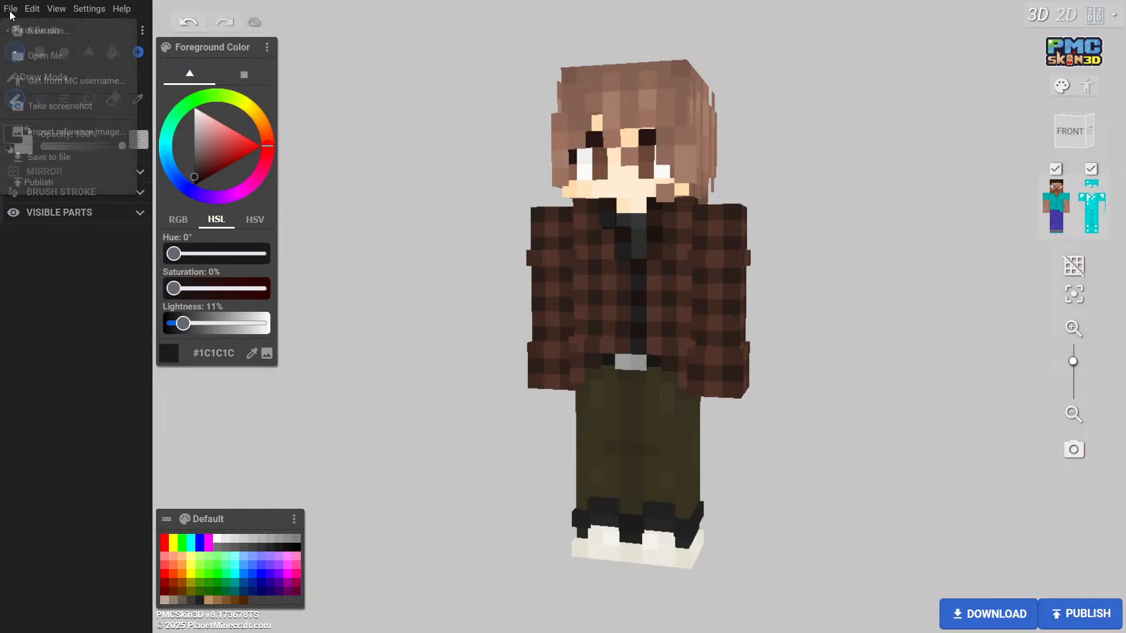
click(41, 35)
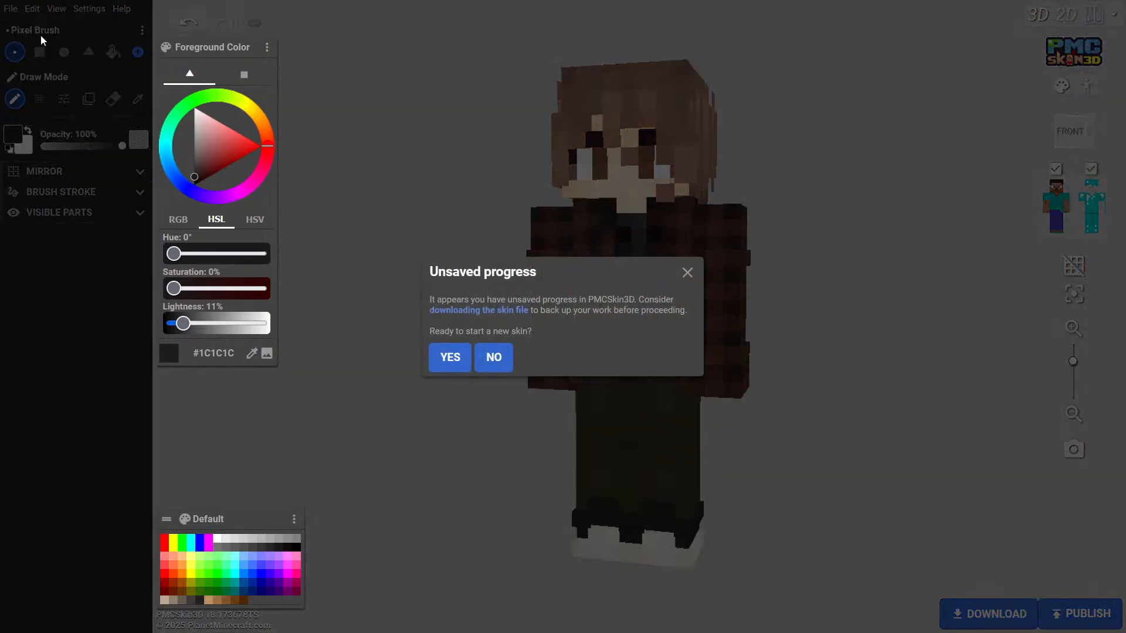
click(452, 368)
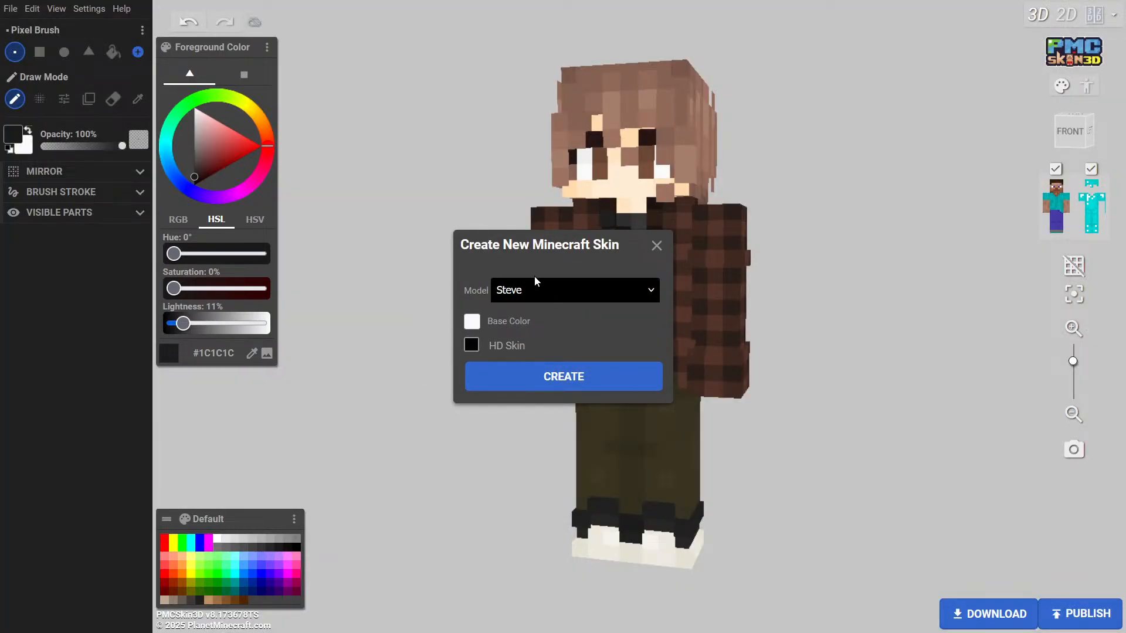
click(536, 287)
click(546, 354)
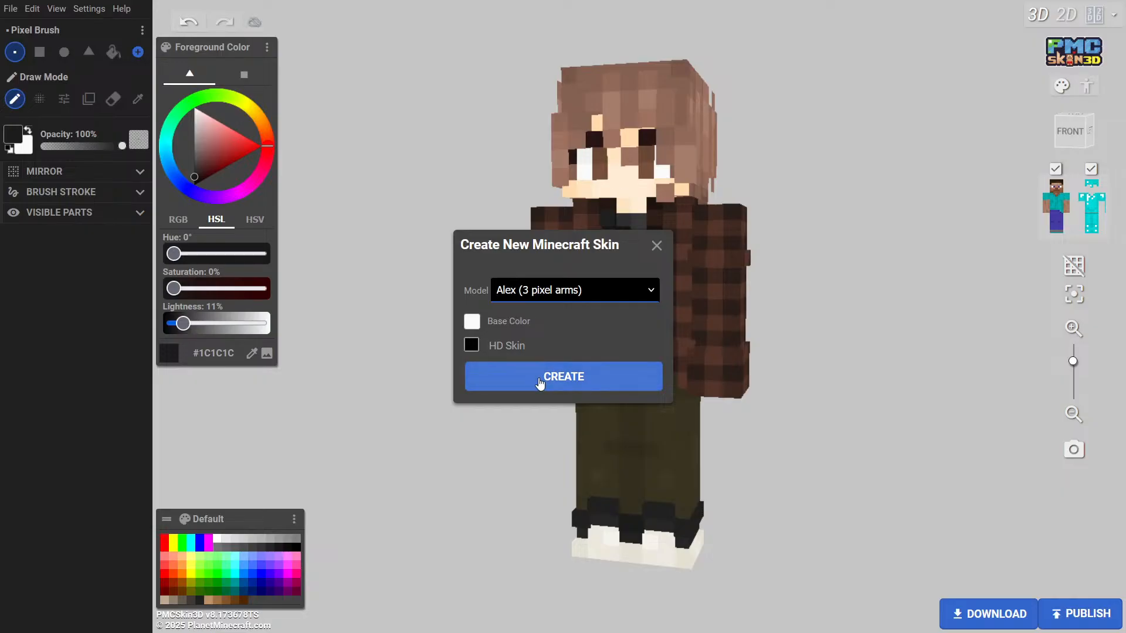
click(539, 383)
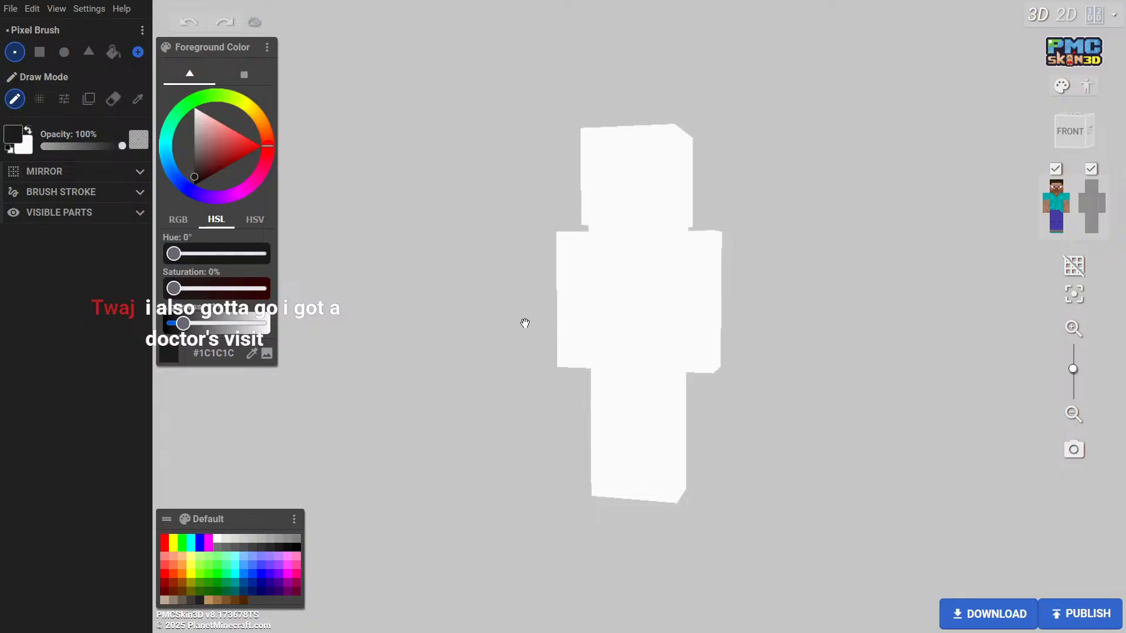
drag(525, 323, 905, 364)
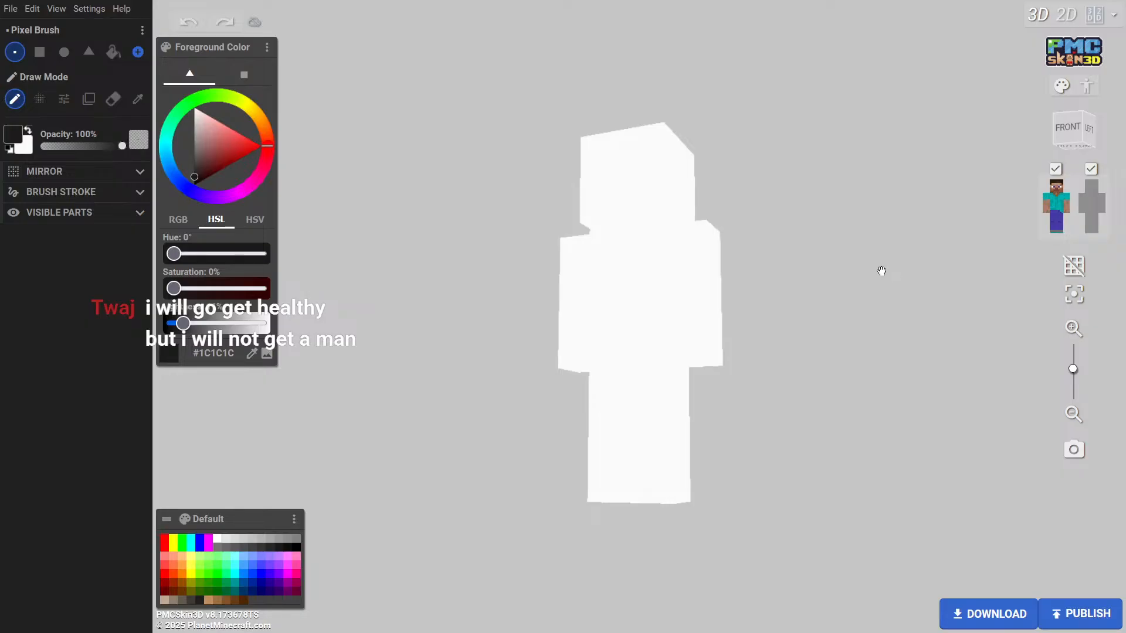
drag(495, 301, 384, 343)
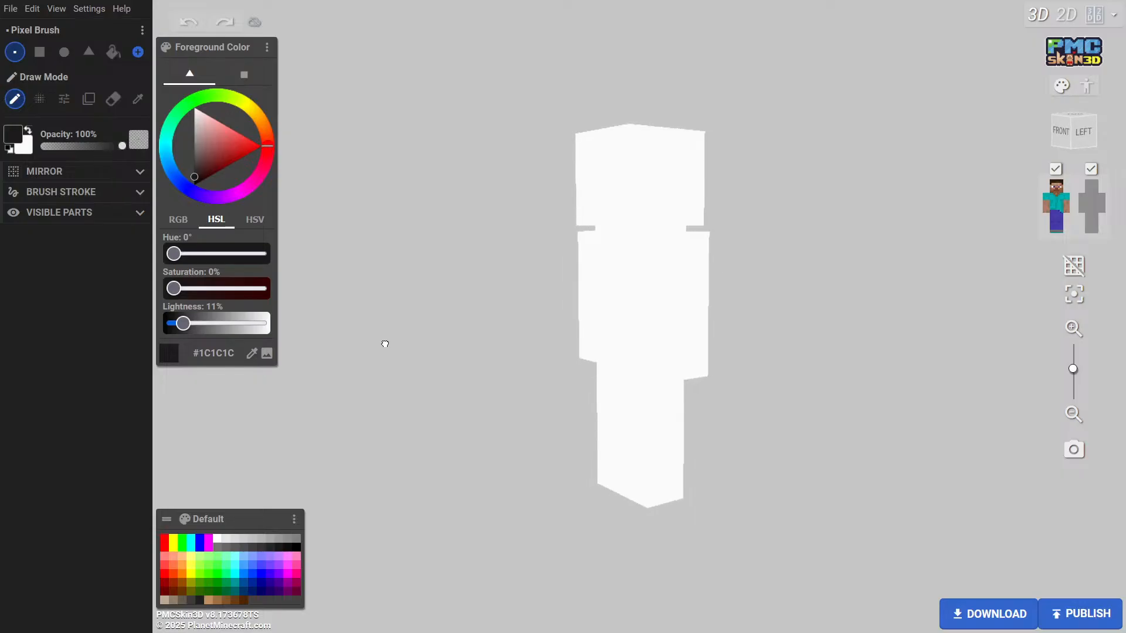
drag(502, 276, 915, 297)
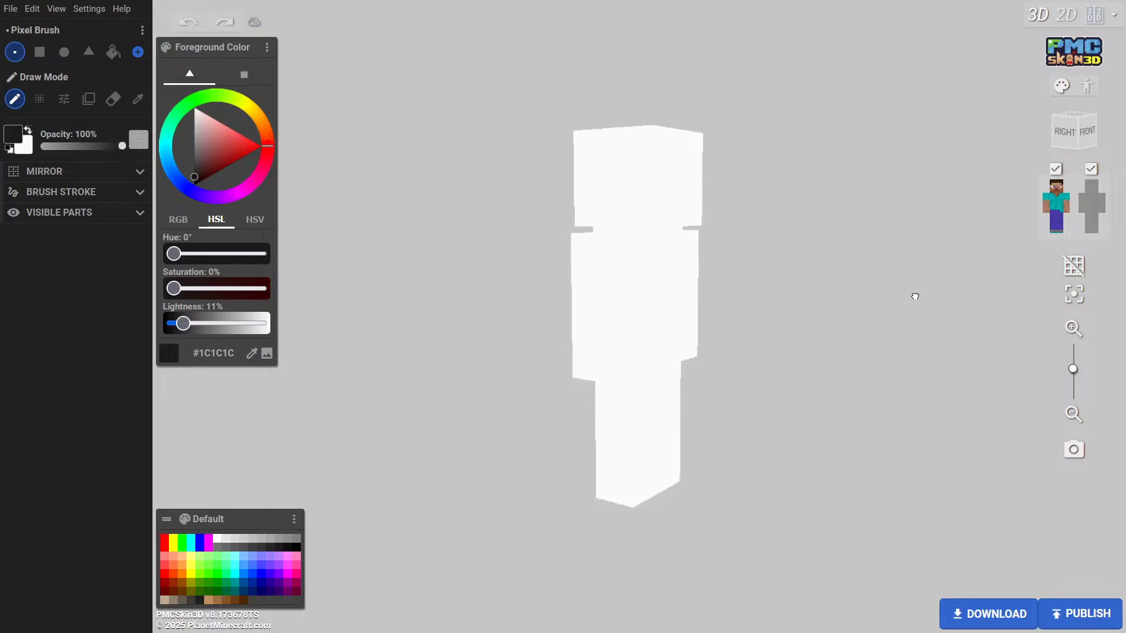
drag(505, 307, 813, 301)
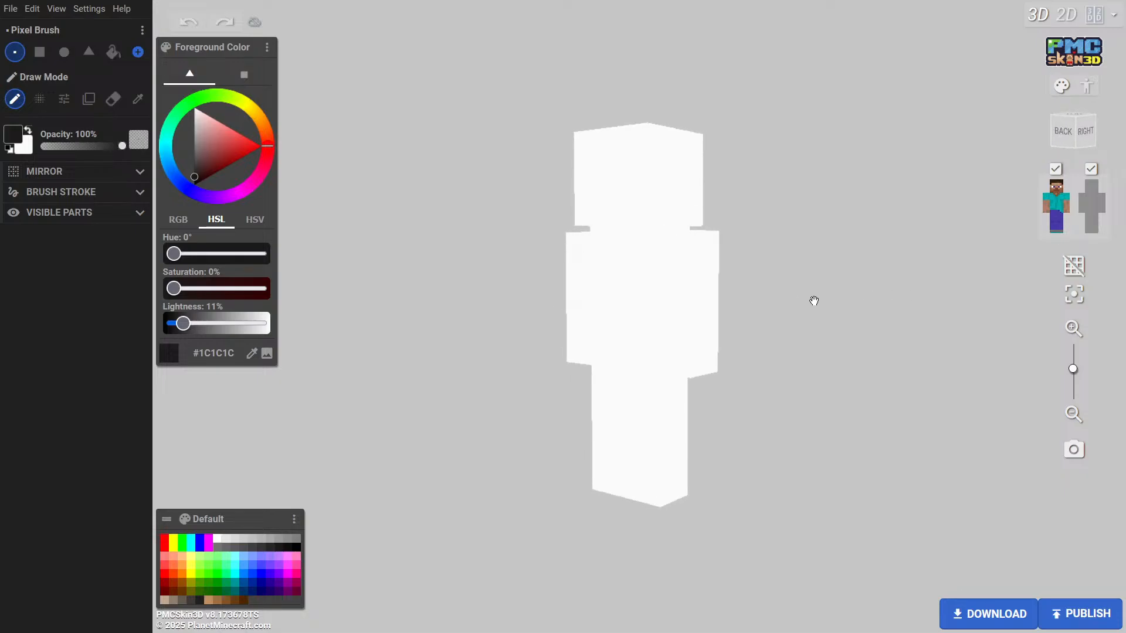